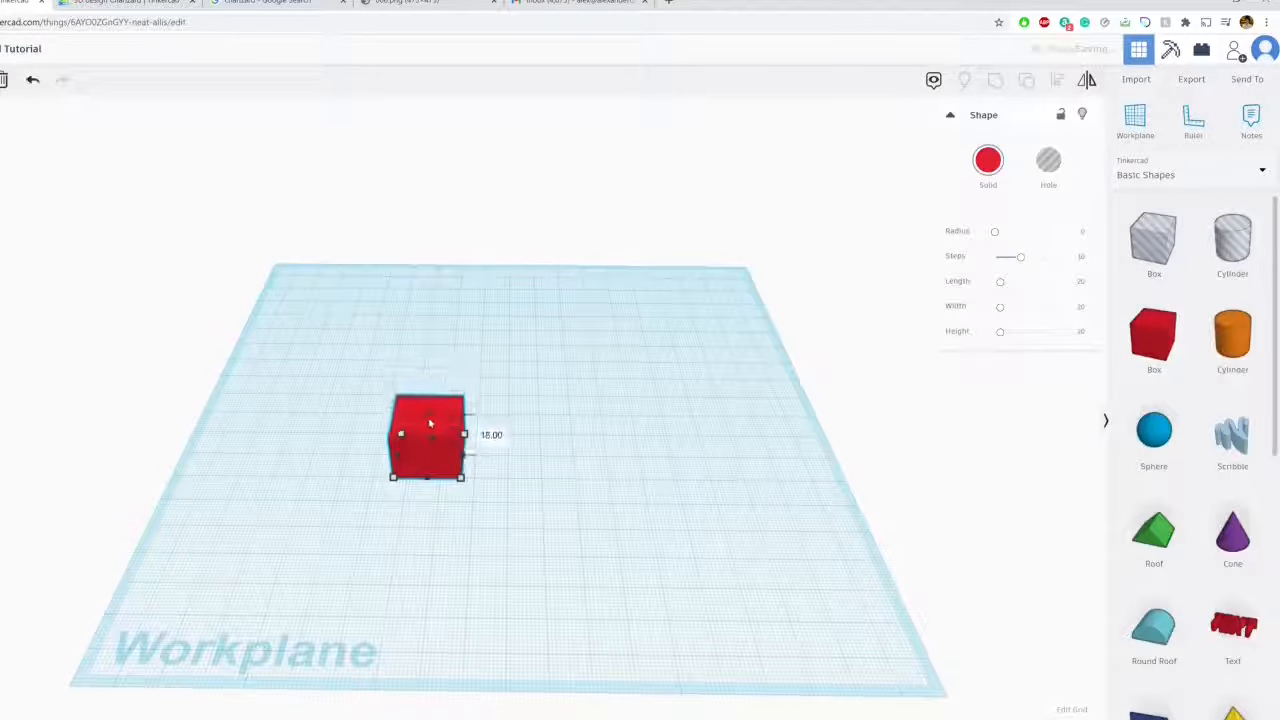
Flatten the red box to 7 mm high and round its edges with a radius of 4.94
{"action": "scroll", "coordinate": [563, 474], "scroll_direction": "up", "scroll_amount": 2}
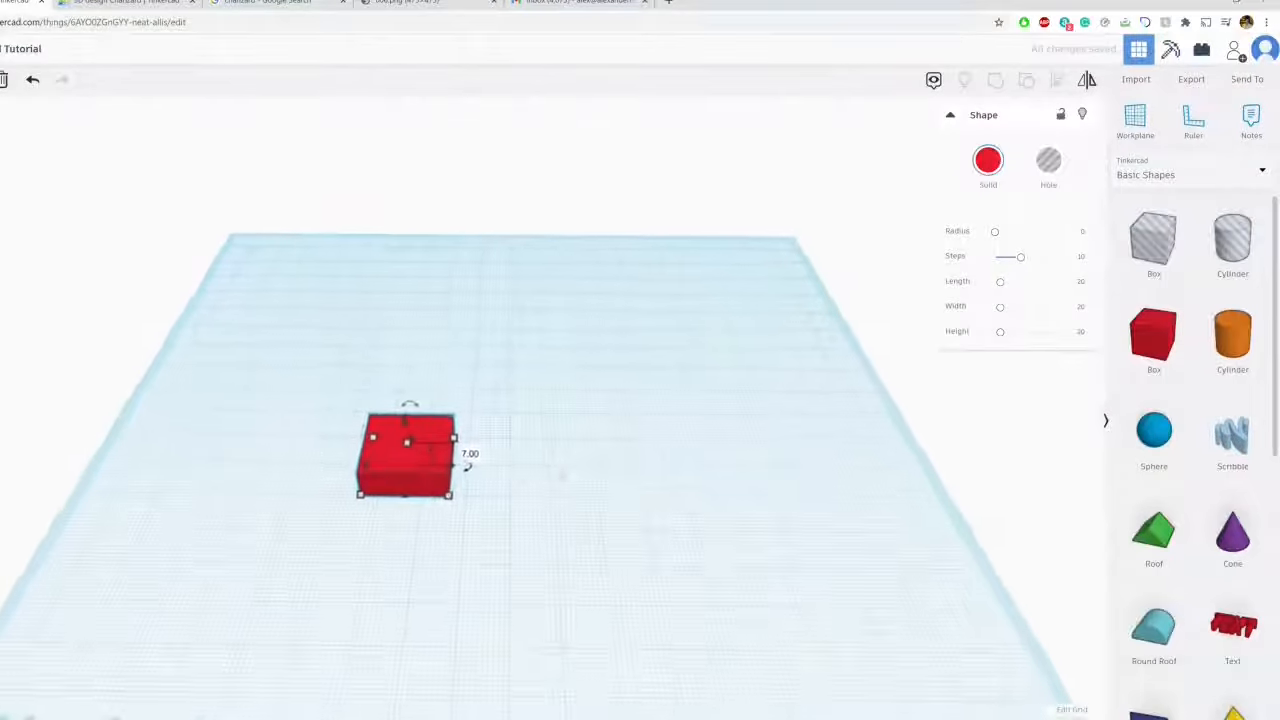
{"action": "left_click", "coordinate": [563, 474]}
{"action": "left_click", "coordinate": [440, 462]}
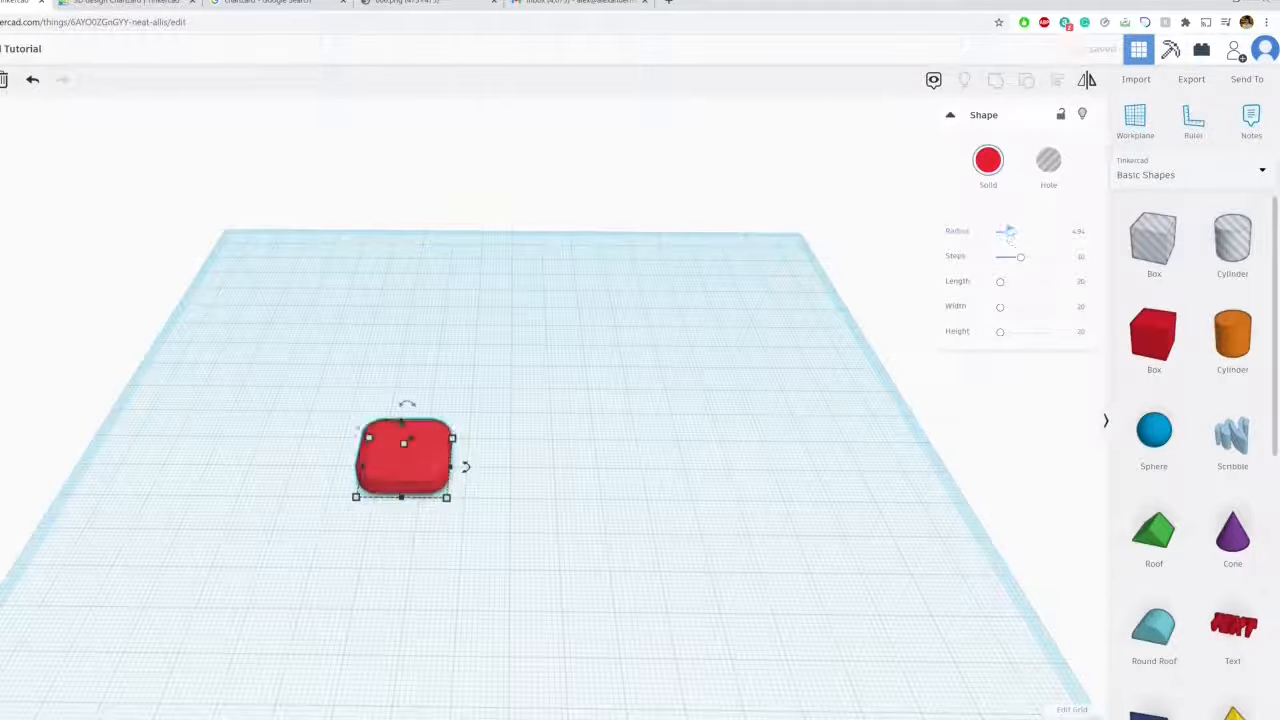
Colour the rounded box orange and narrow it to 13 mm wide
{"action": "left_click", "coordinate": [989, 162]}
{"action": "left_click", "coordinate": [997, 268]}
{"action": "left_click", "coordinate": [452, 477]}
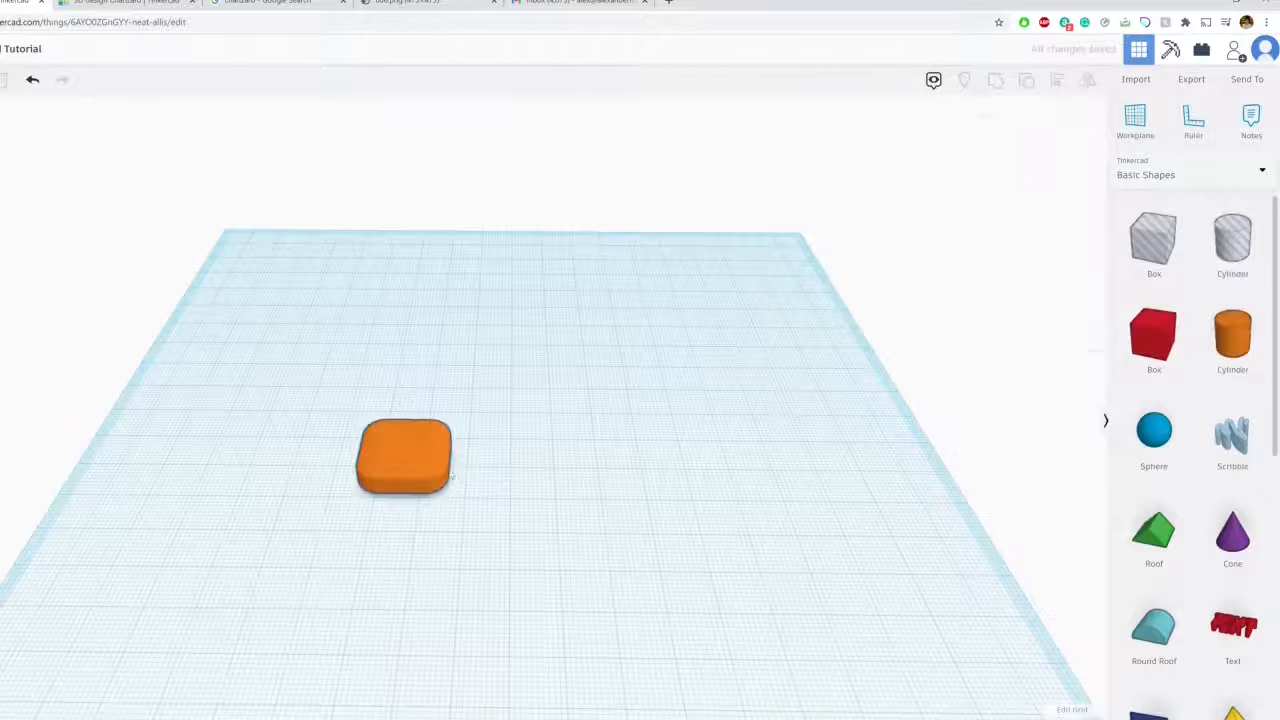
{"action": "left_click", "coordinate": [449, 474]}
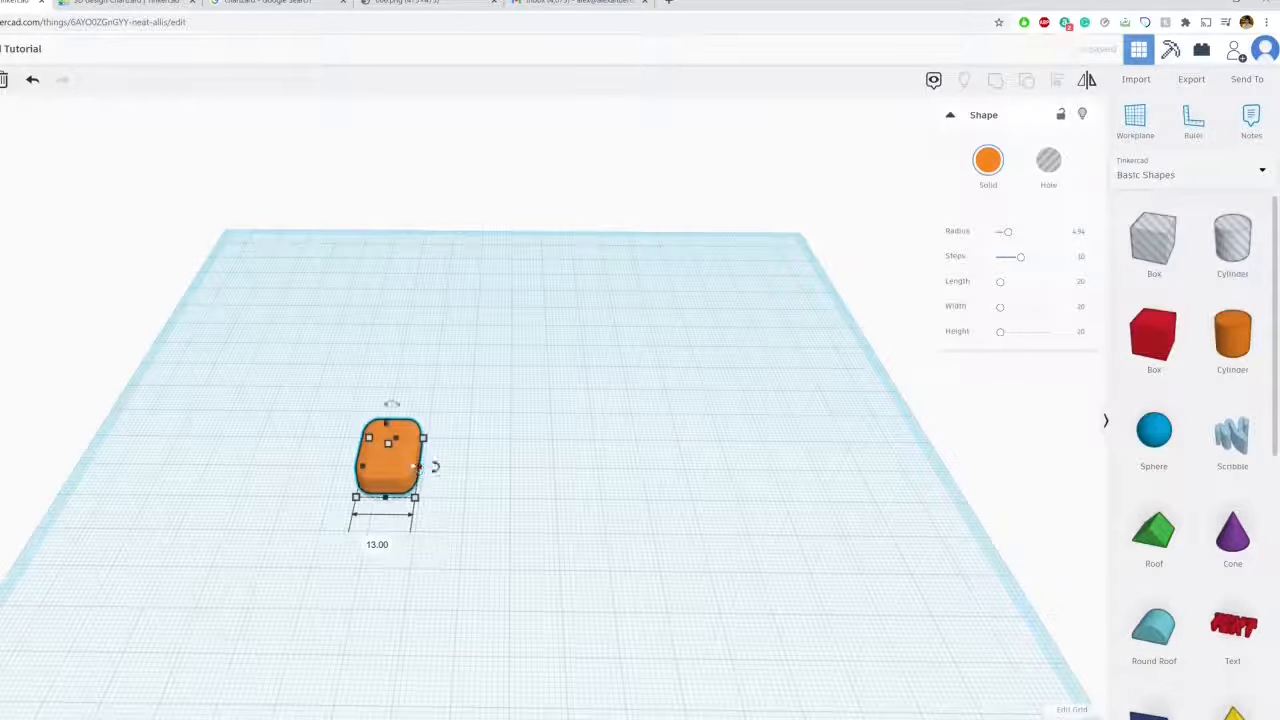
{"action": "left_click", "coordinate": [514, 445]}
{"action": "scroll", "coordinate": [508, 447], "scroll_direction": "up", "scroll_amount": 3}
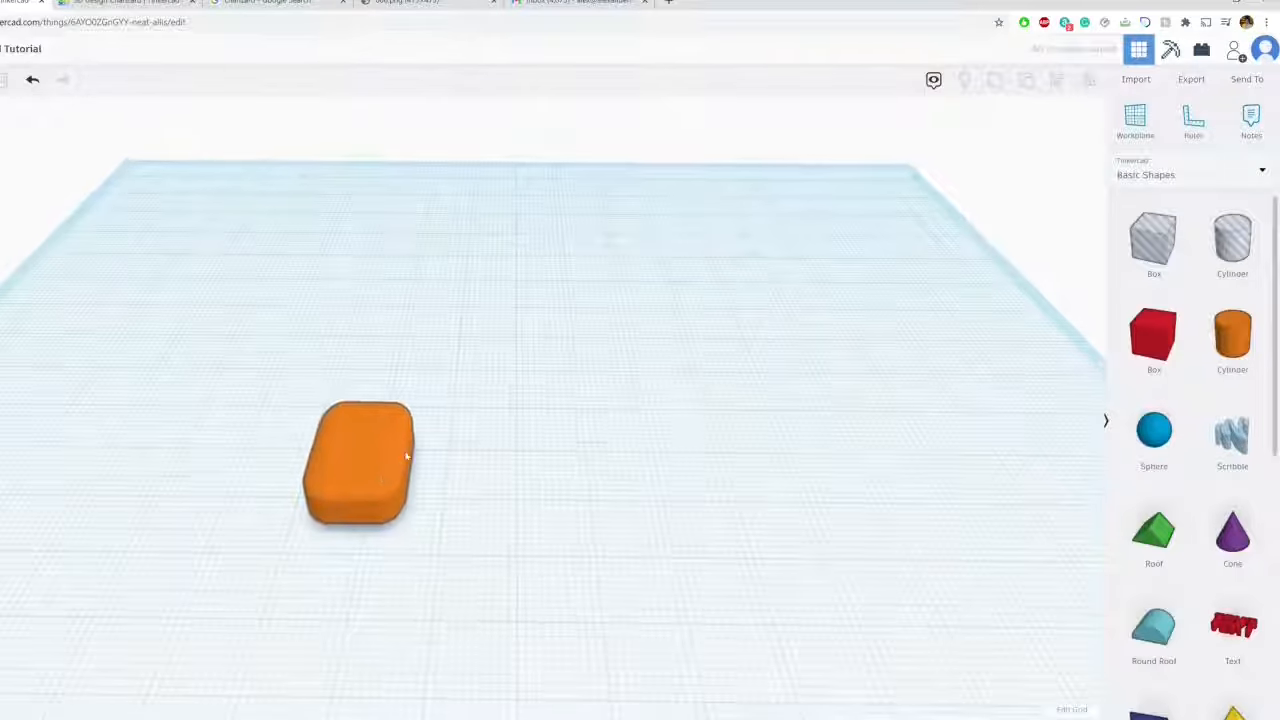
Add a paraboloid in front of the orange box and rotate it 90° so its tip points away from the box
{"action": "right_click_drag", "start_coordinate": [409, 456], "coordinate": [500, 436]}
{"action": "scroll", "coordinate": [1150, 400], "scroll_direction": "down", "scroll_amount": 5}
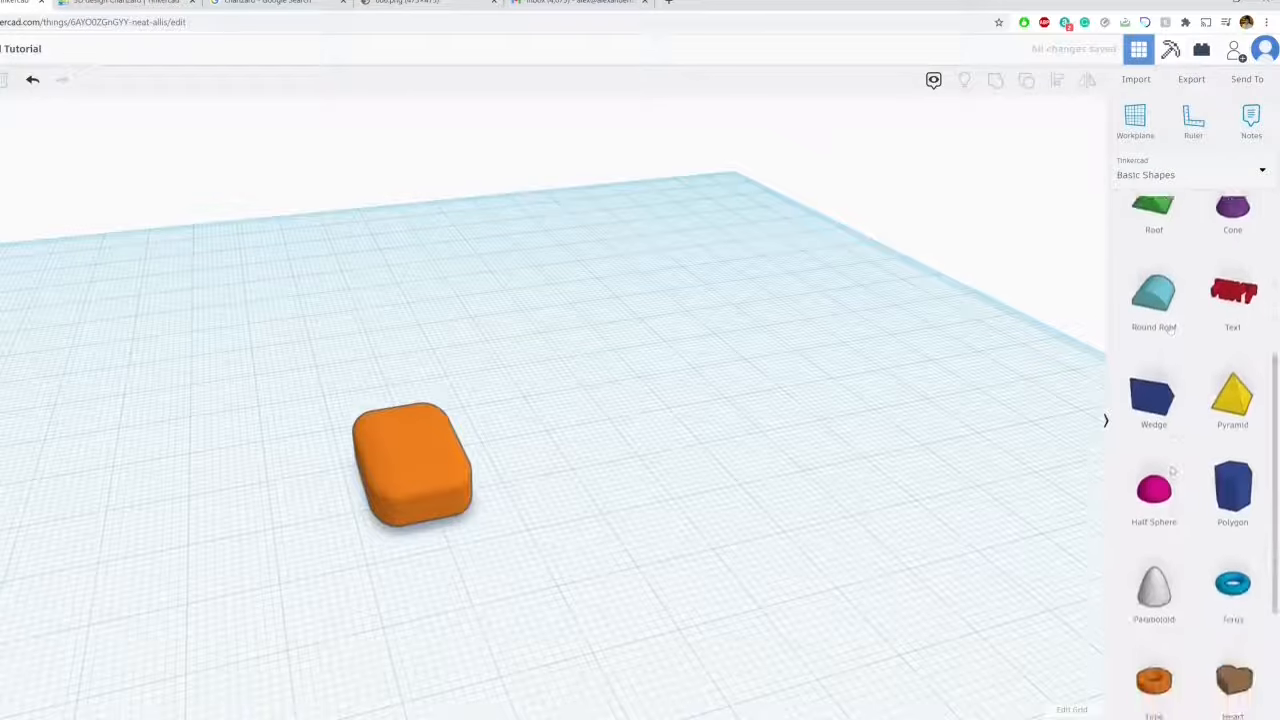
{"action": "left_click_drag", "start_coordinate": [1147, 404], "coordinate": [470, 535]}
{"action": "right_click_drag", "start_coordinate": [440, 334], "coordinate": [286, 260]}
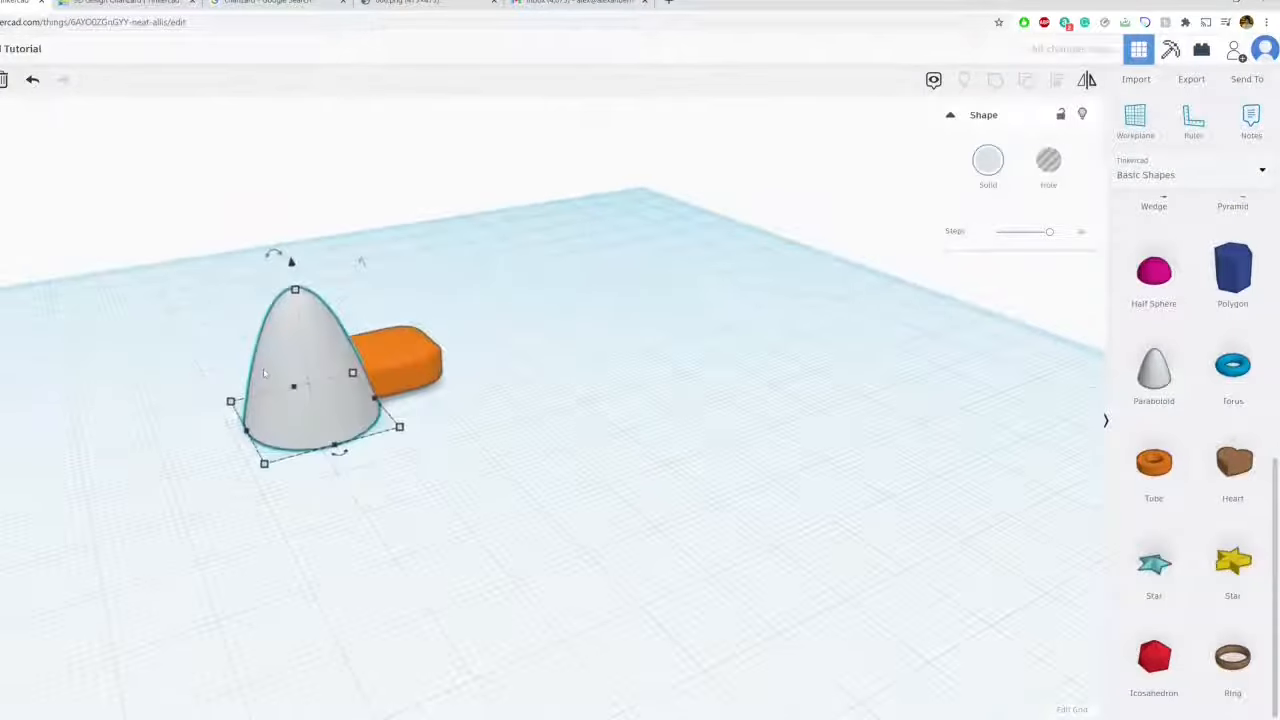
{"action": "middle_click_drag", "start_coordinate": [286, 260], "coordinate": [418, 328]}
{"action": "left_click_drag", "start_coordinate": [411, 321], "coordinate": [348, 414]}
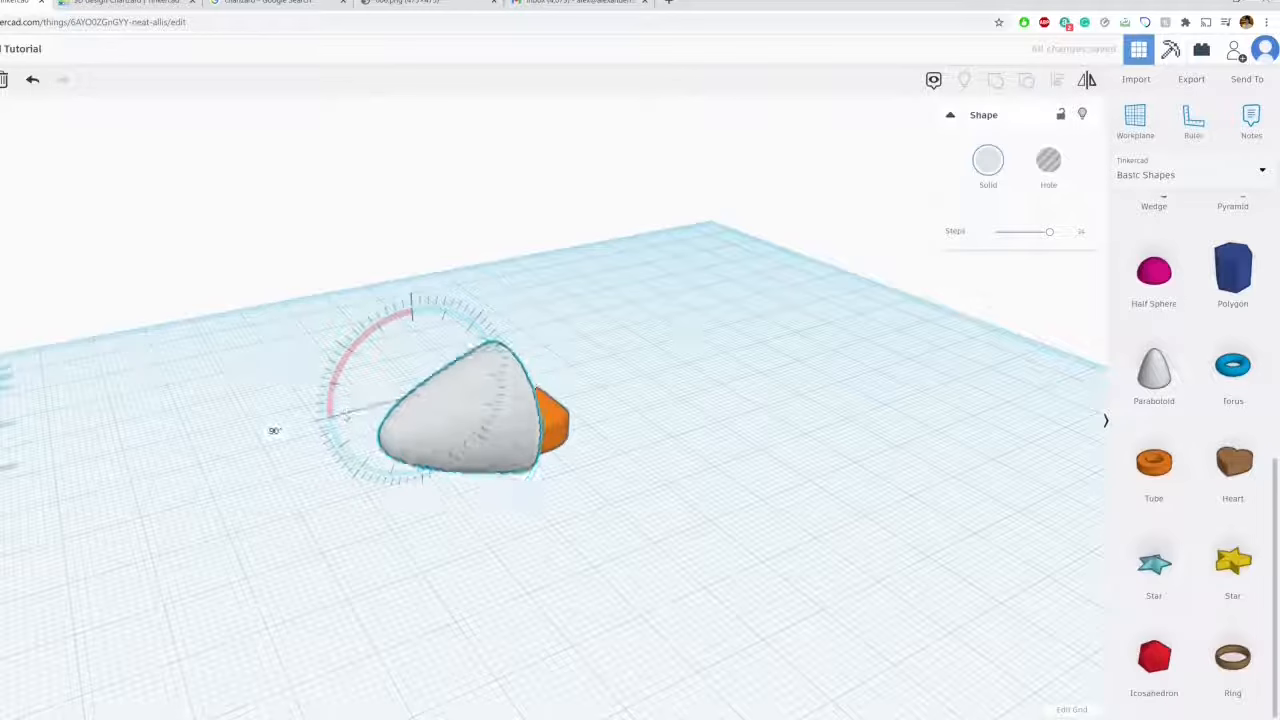
Shrink the paraboloid into a short claw 6 mm high at the corner of the box's front edge
{"action": "left_click_drag", "start_coordinate": [442, 362], "coordinate": [446, 431]}
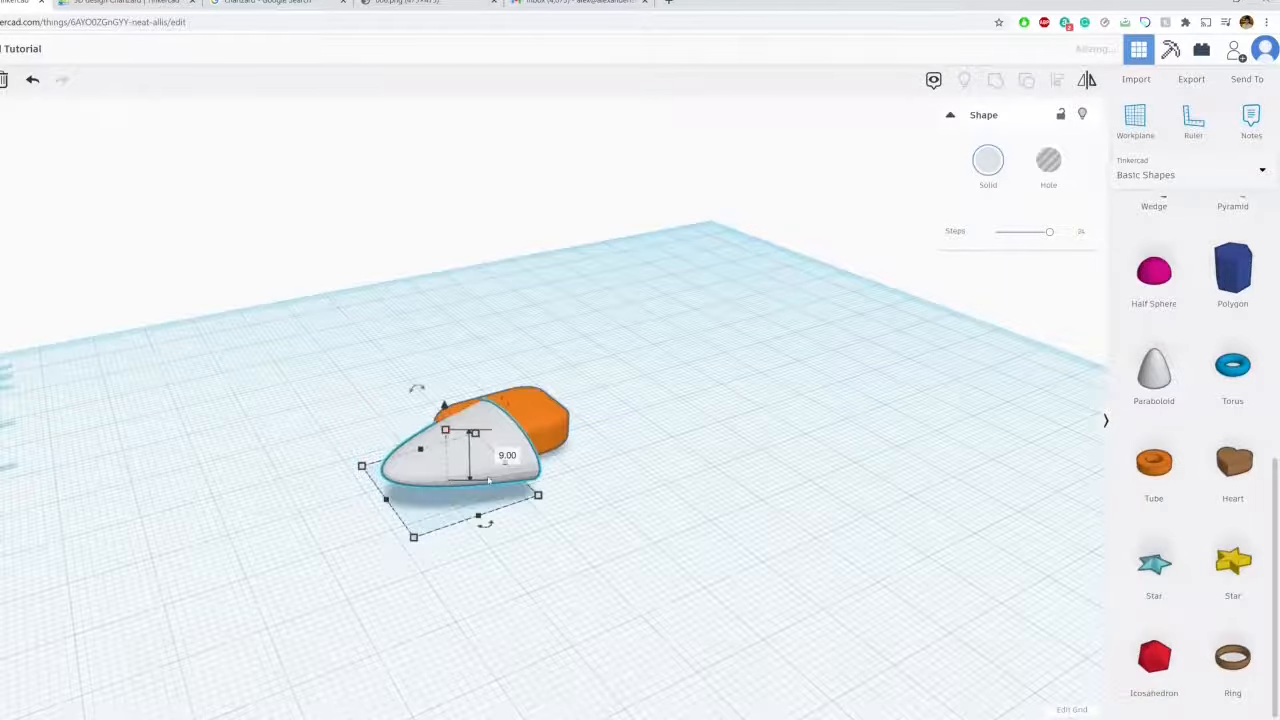
{"action": "right_click_drag", "start_coordinate": [480, 446], "coordinate": [541, 515]}
{"action": "left_click_drag", "start_coordinate": [546, 495], "coordinate": [459, 466]}
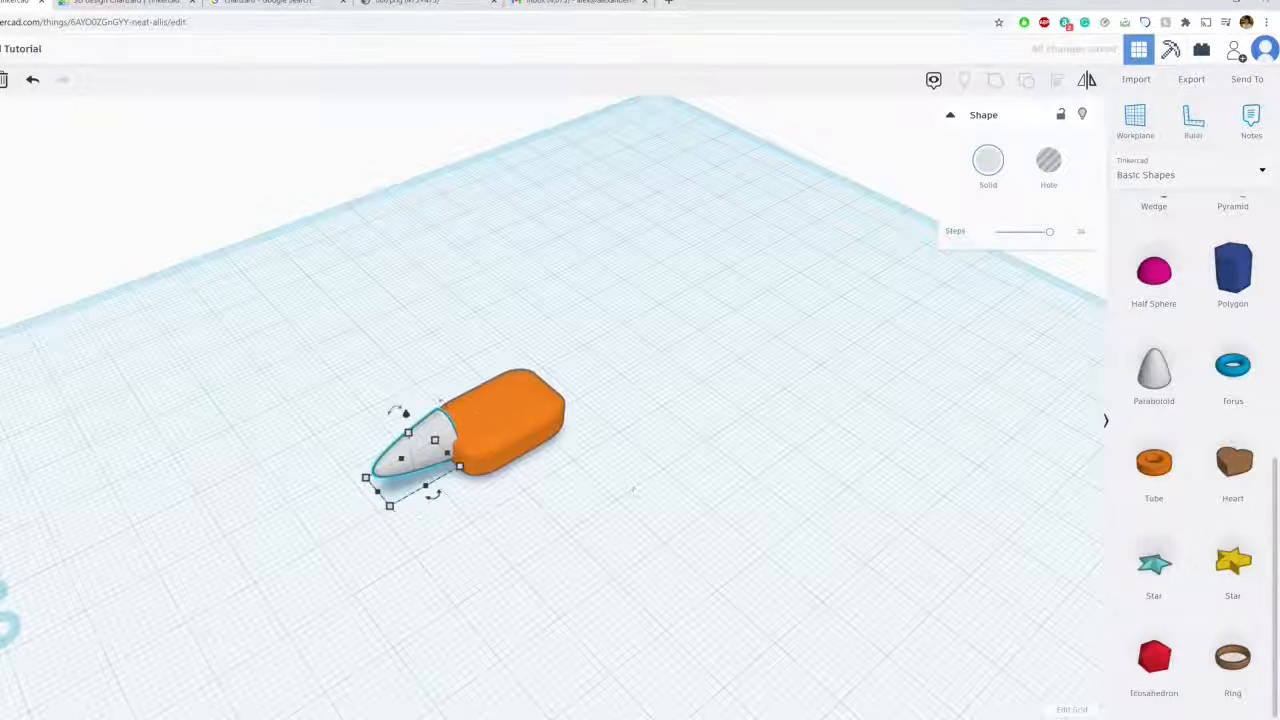
{"action": "left_click_drag", "start_coordinate": [405, 414], "coordinate": [410, 447]}
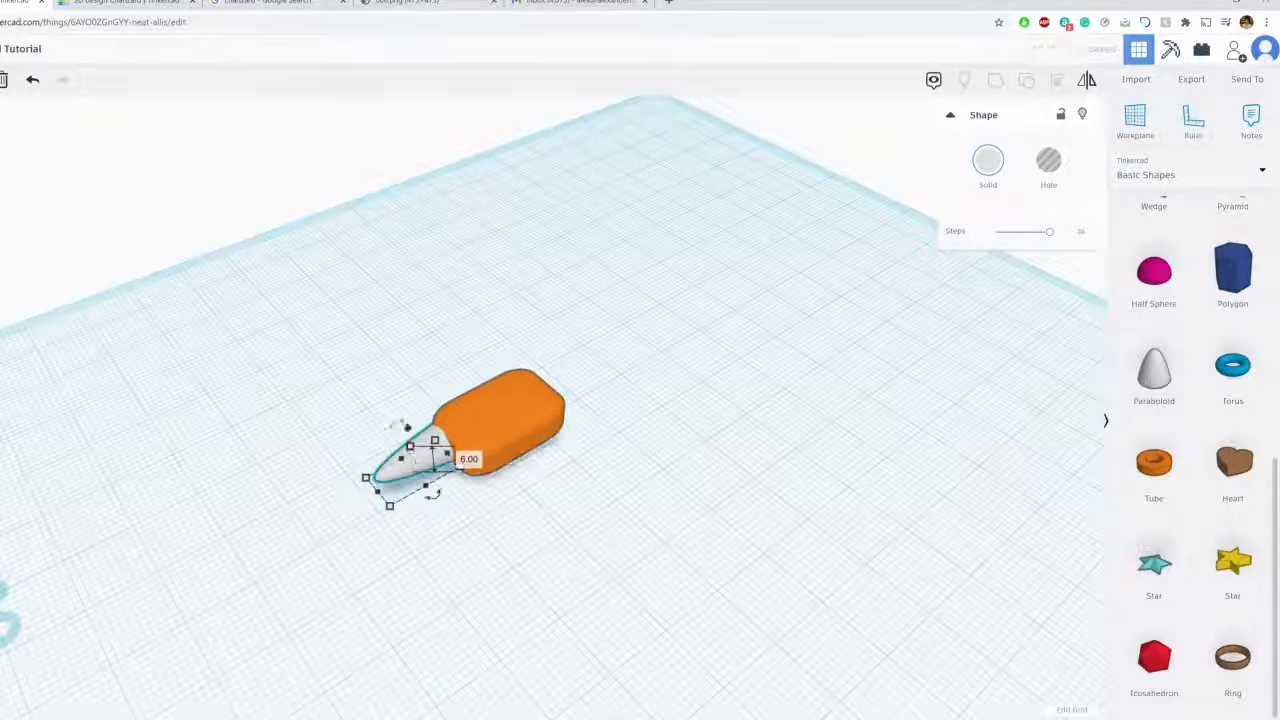
{"action": "left_click_drag", "start_coordinate": [379, 491], "coordinate": [424, 446]}
Duplicate the claw twice to make a row of three along the front edge of the box
{"action": "right_click_drag", "start_coordinate": [424, 452], "coordinate": [482, 502]}
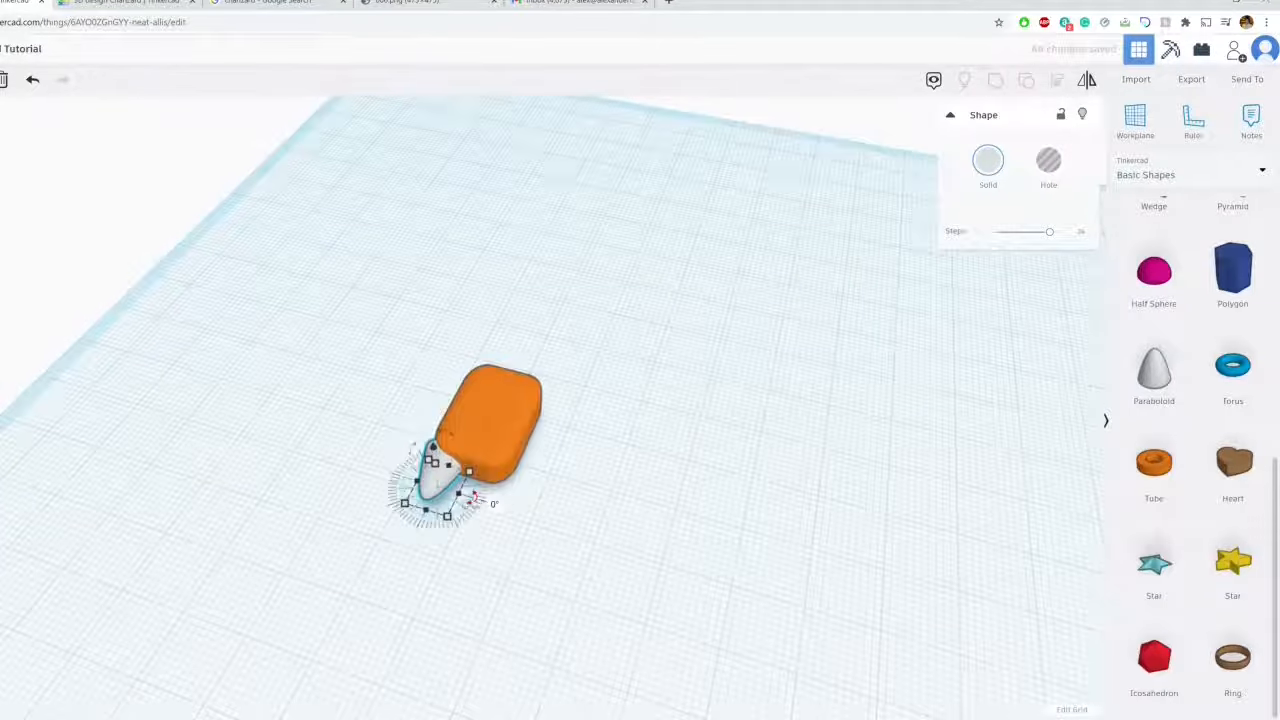
{"action": "key", "text": "ctrl+v"}
{"action": "key", "text": "ctrl+v"}
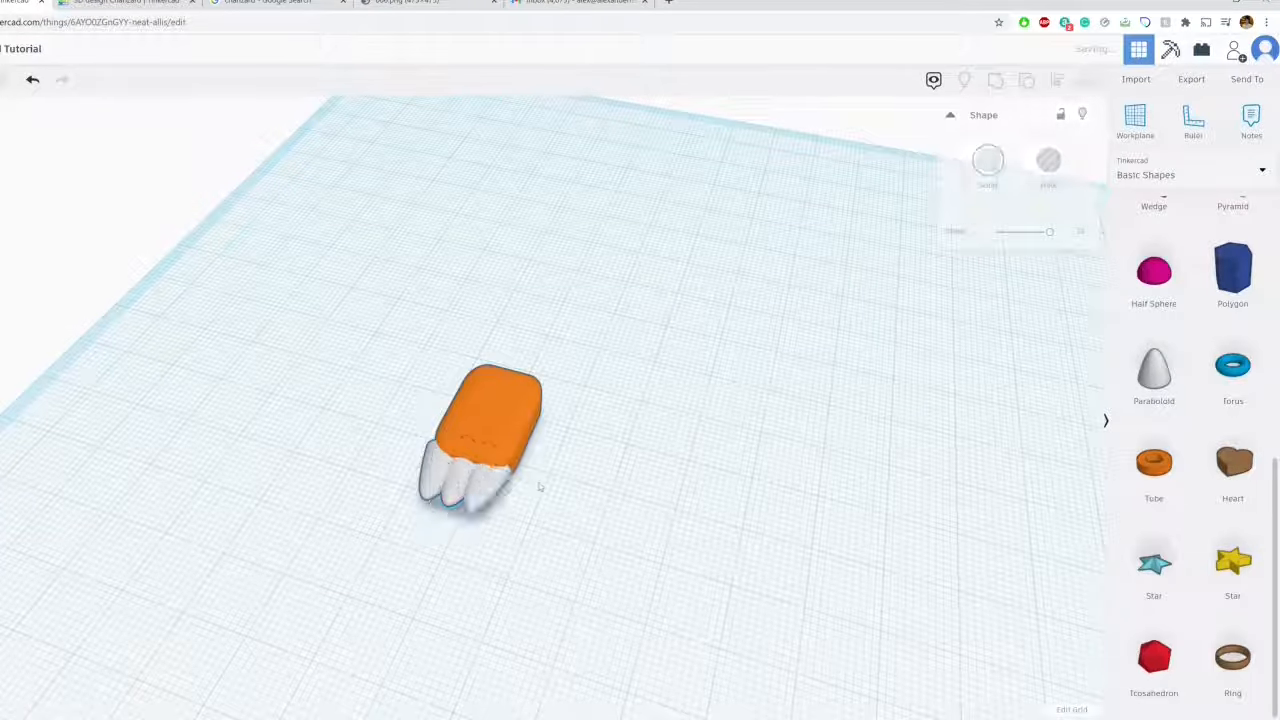
Widen the orange foot box to 15 mm behind the three claws
{"action": "left_click", "coordinate": [563, 554]}
{"action": "scroll", "coordinate": [540, 514], "scroll_direction": "up", "scroll_amount": 1}
{"action": "scroll", "coordinate": [540, 514], "scroll_direction": "up", "scroll_amount": 2}
{"action": "right_click_drag", "start_coordinate": [540, 514], "coordinate": [663, 485]}
{"action": "left_click", "coordinate": [446, 528]}
{"action": "left_click", "coordinate": [437, 440]}
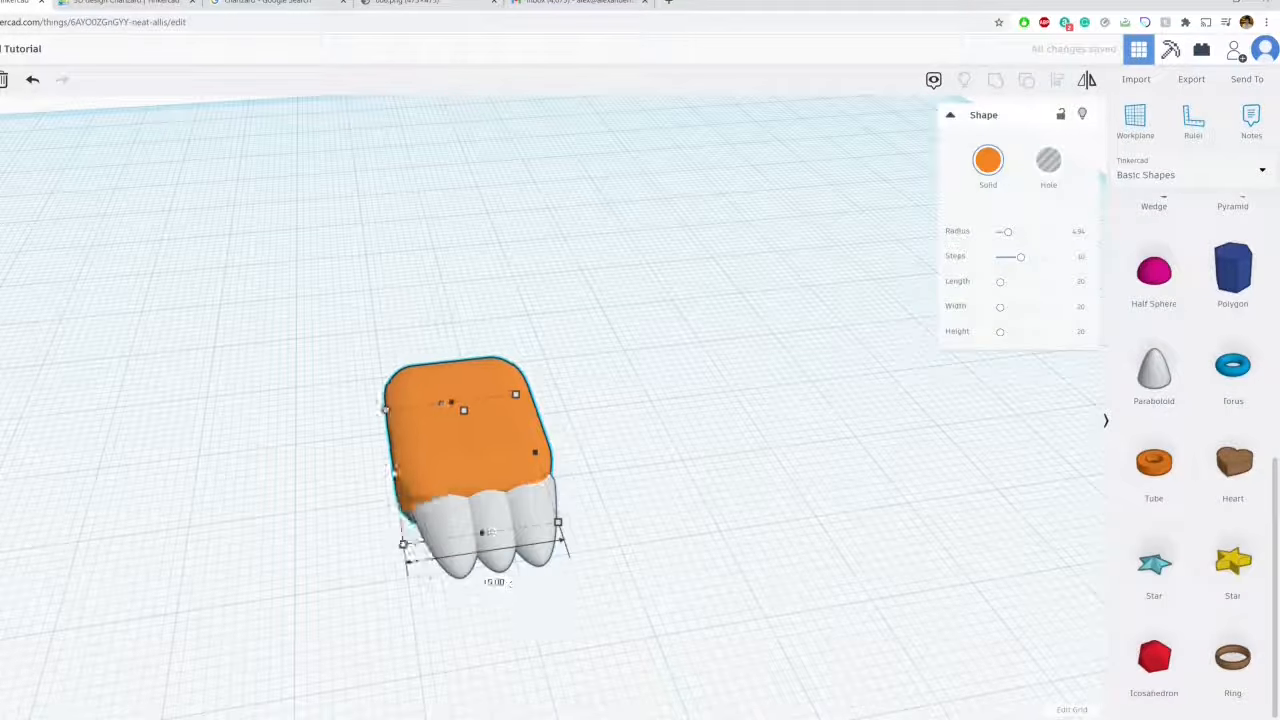
Check the claws and feet in the Charizard reference picture and return to the Tinkercad model
{"action": "left_click", "coordinate": [430, 3]}
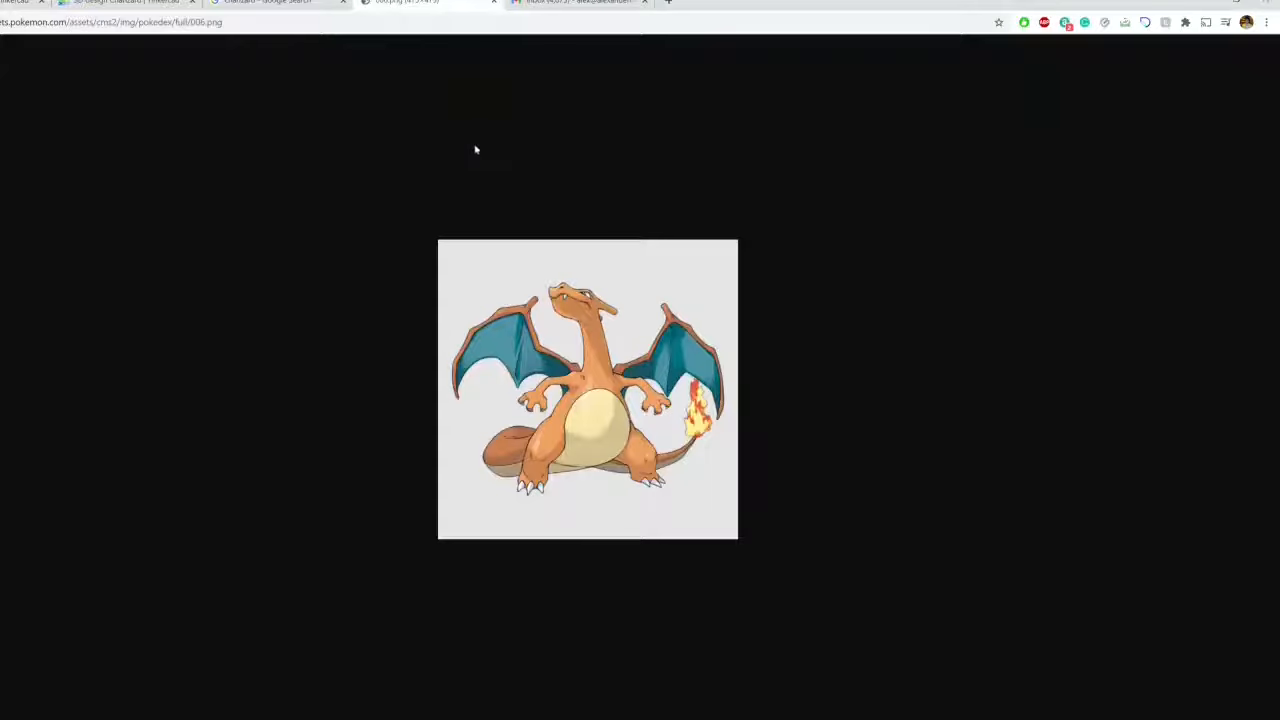
{"action": "left_click", "coordinate": [22, 3]}
{"action": "left_click", "coordinate": [613, 483]}
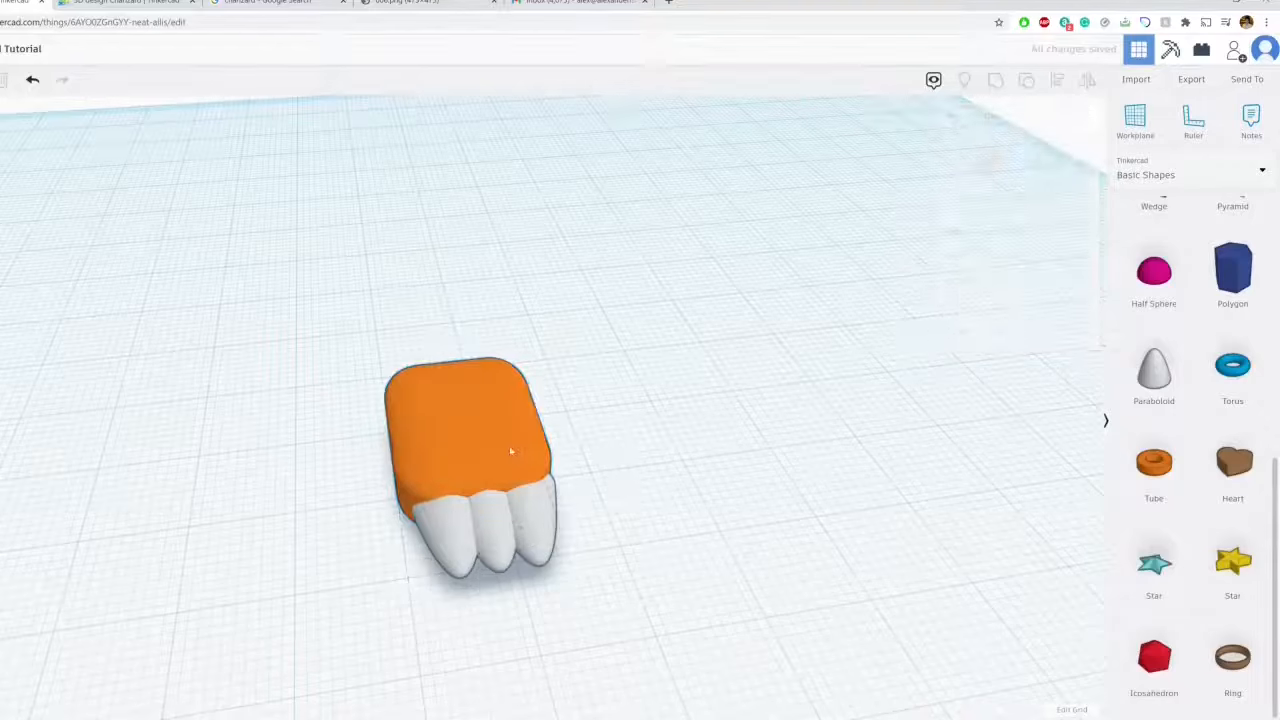
Widen the foot box further, then move the right-hand claw to its front corner and rotate it outward
{"action": "left_click", "coordinate": [512, 450]}
{"action": "left_click_drag", "start_coordinate": [537, 453], "coordinate": [575, 450]}
{"action": "left_click_drag", "start_coordinate": [532, 519], "coordinate": [579, 519]}
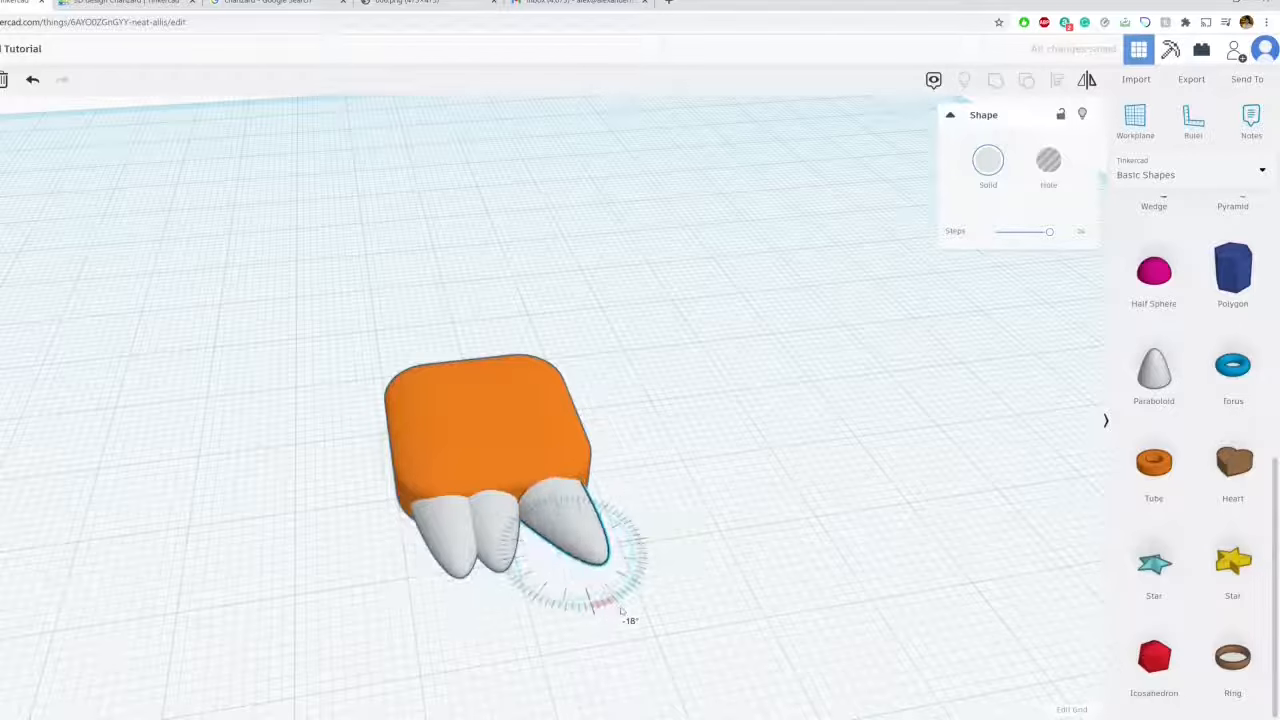
{"action": "left_click_drag", "start_coordinate": [620, 610], "coordinate": [636, 604]}
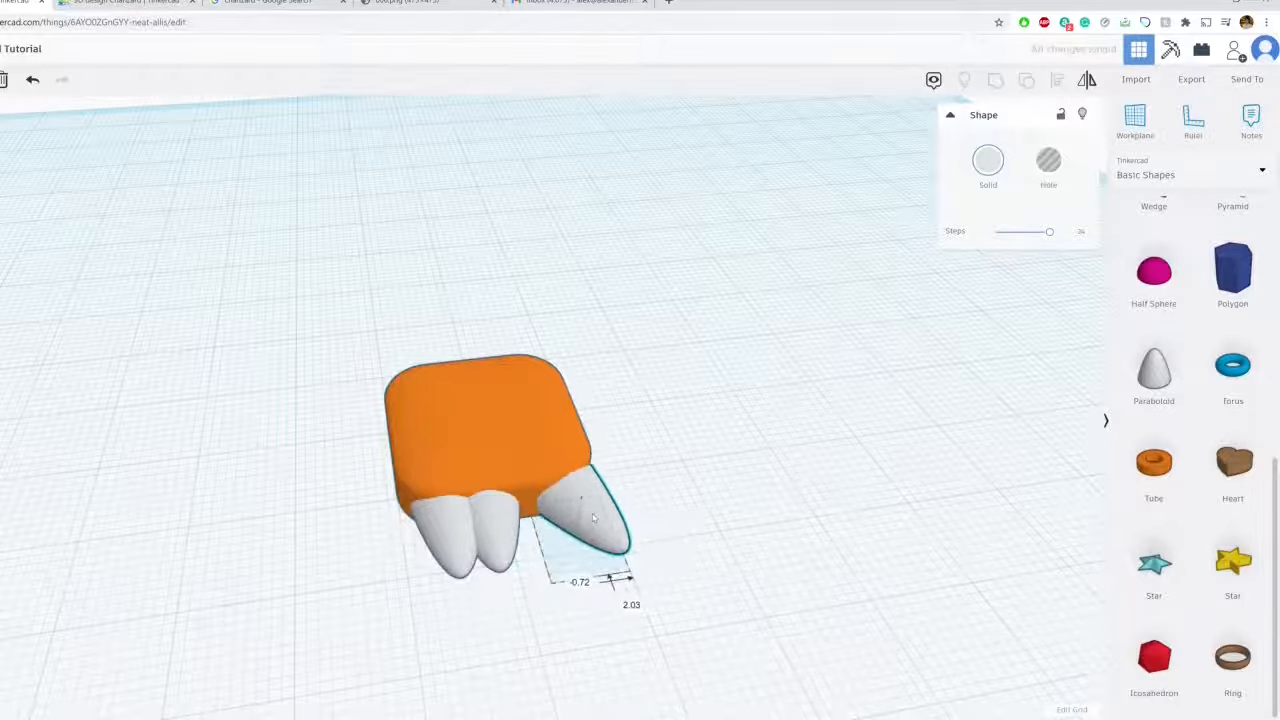
Raise the foot box to 9 mm high and shift the middle claw toward the centre of the front edge
{"action": "left_click", "coordinate": [495, 423]}
{"action": "left_click_drag", "start_coordinate": [483, 408], "coordinate": [483, 391]}
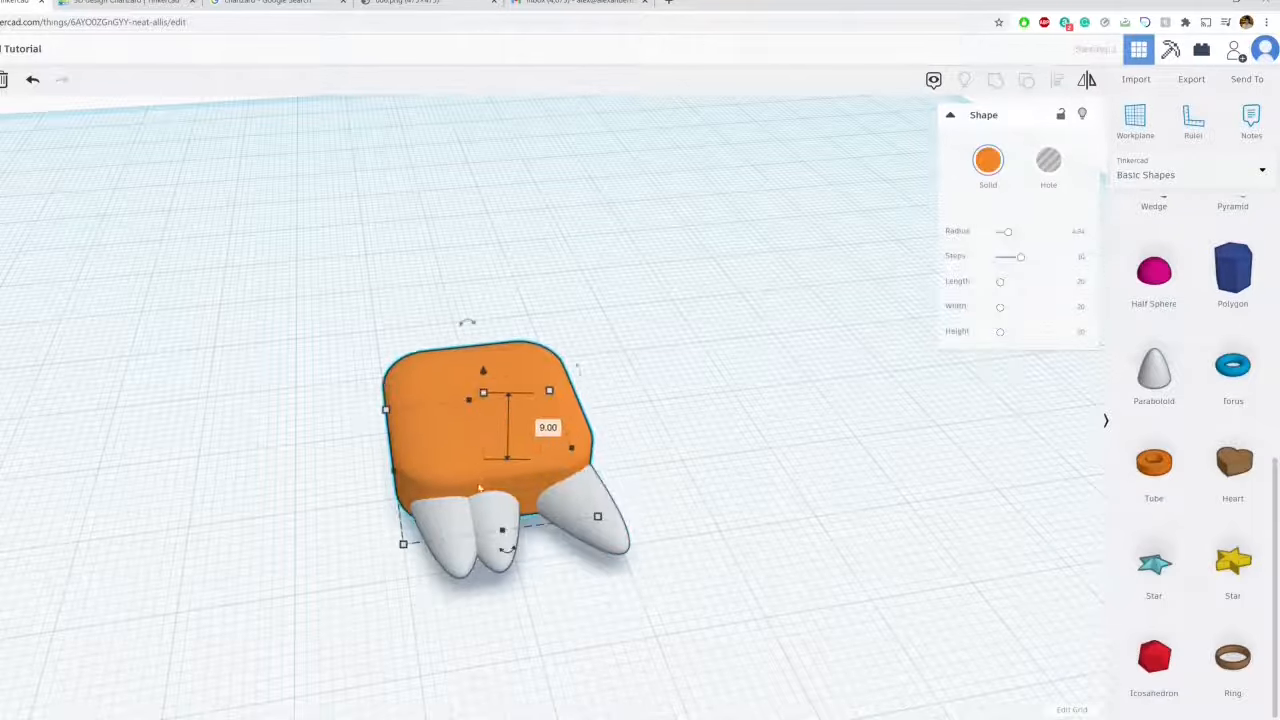
{"action": "left_click", "coordinate": [493, 518]}
{"action": "left_click", "coordinate": [514, 550]}
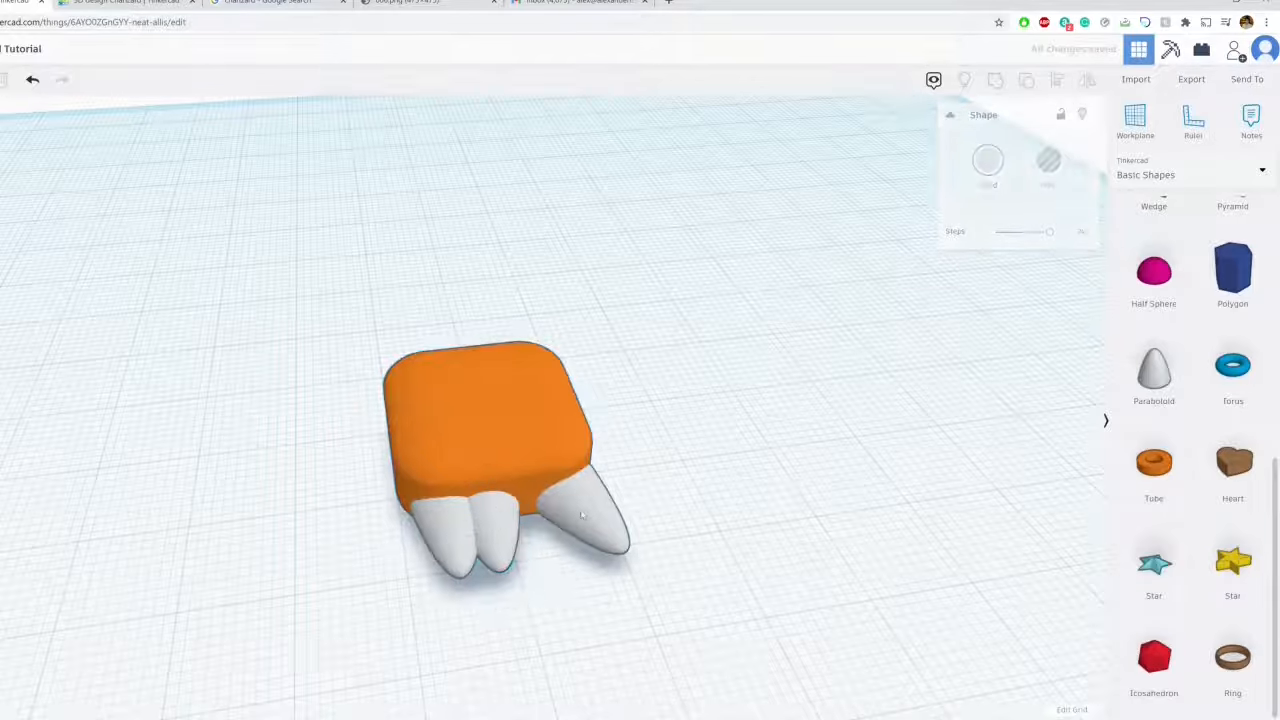
{"action": "left_click_drag", "start_coordinate": [505, 548], "coordinate": [533, 543]}
Rotate the left-hand claw 12° outward and move it to the outer front corner of the foot
{"action": "left_click", "coordinate": [446, 546]}
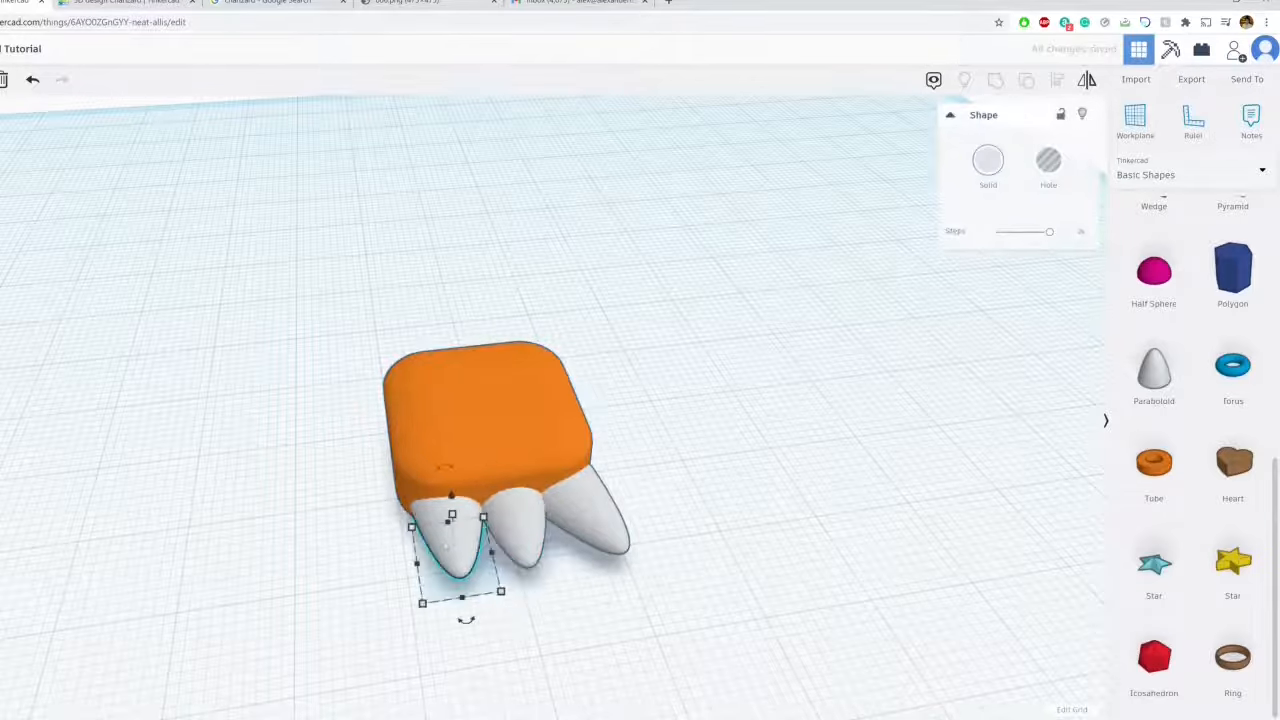
{"action": "mouse_move", "coordinate": [466, 621]}
{"action": "left_mouse_down"}
{"action": "mouse_move", "coordinate": [457, 632]}
{"action": "mouse_move", "coordinate": [476, 617]}
{"action": "left_mouse_up"}
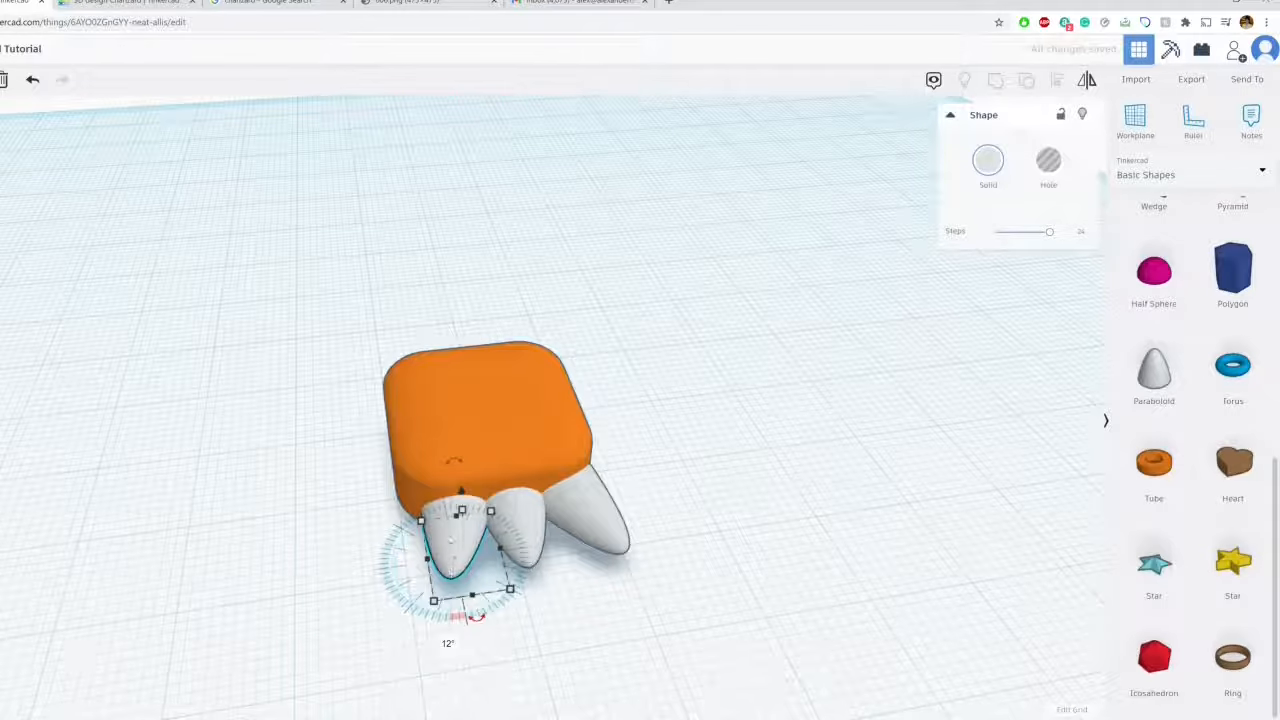
{"action": "left_click_drag", "start_coordinate": [456, 540], "coordinate": [431, 537]}
{"action": "left_click", "coordinate": [686, 403]}
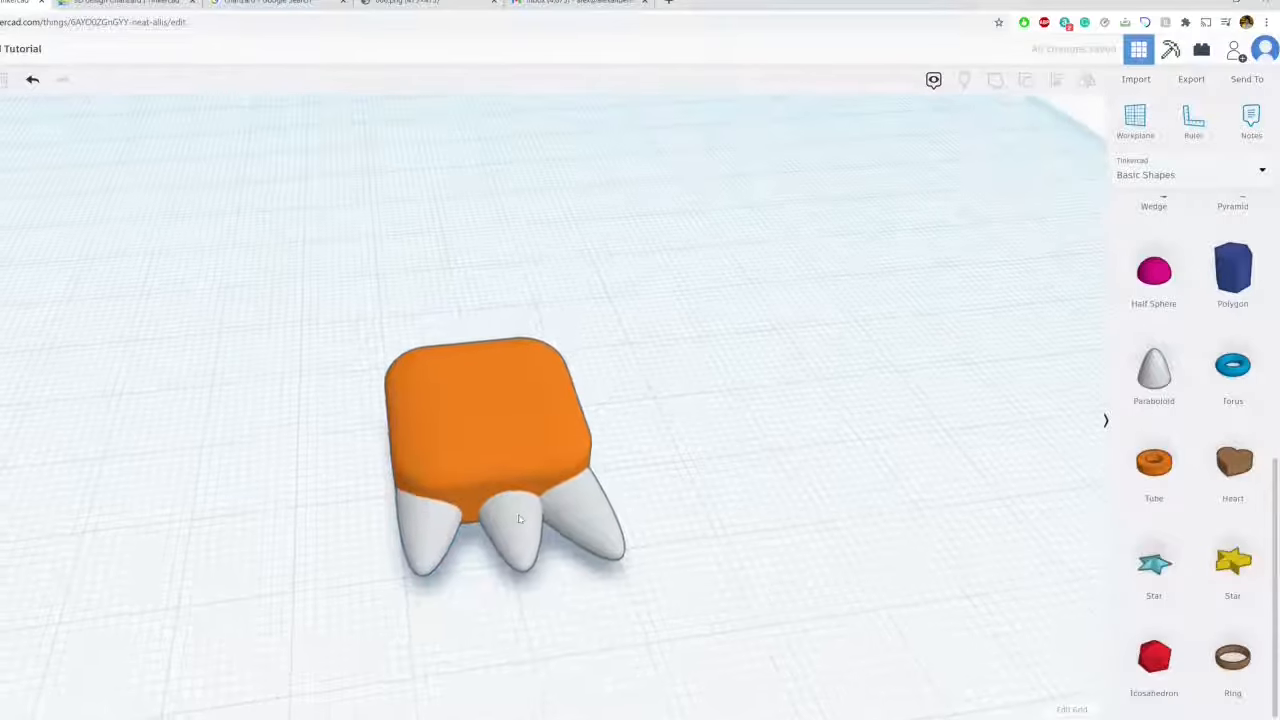
Centre the middle claw between the outer two, then rotate and reposition the right-hand claw slightly
{"action": "left_click", "coordinate": [510, 532]}
{"action": "left_click", "coordinate": [633, 415]}
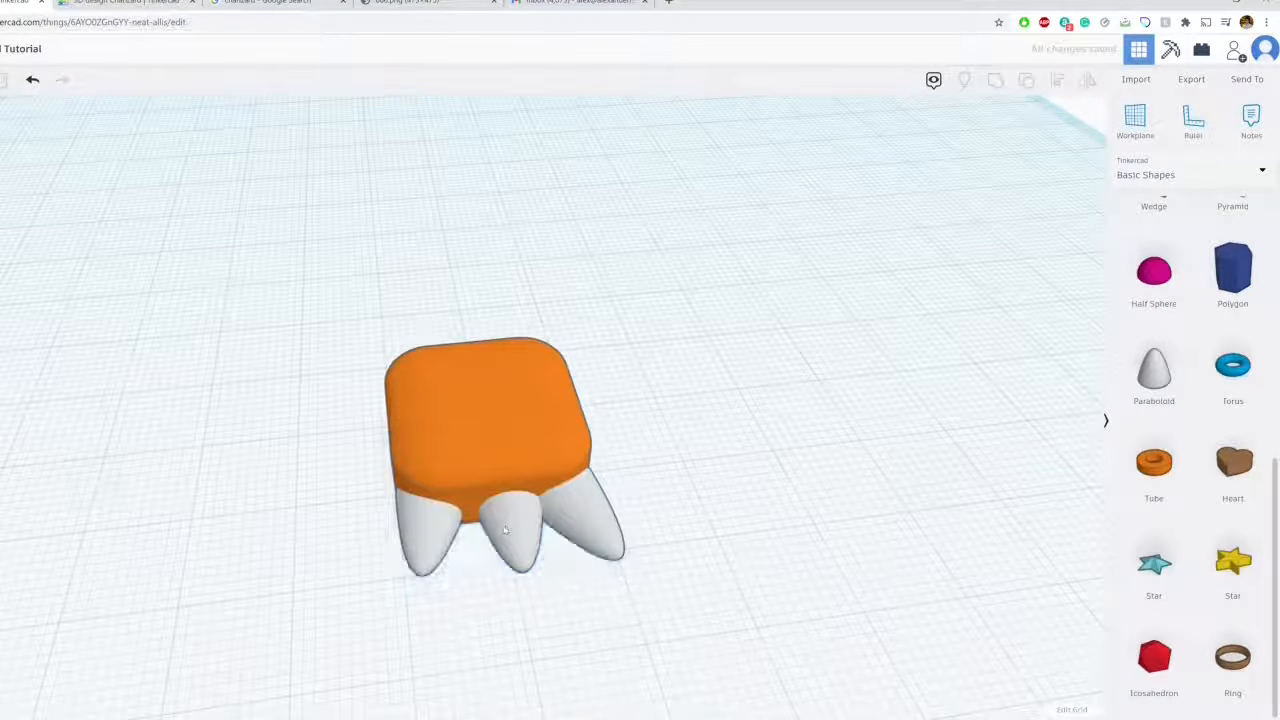
{"action": "left_click", "coordinate": [501, 531]}
{"action": "left_click", "coordinate": [581, 513]}
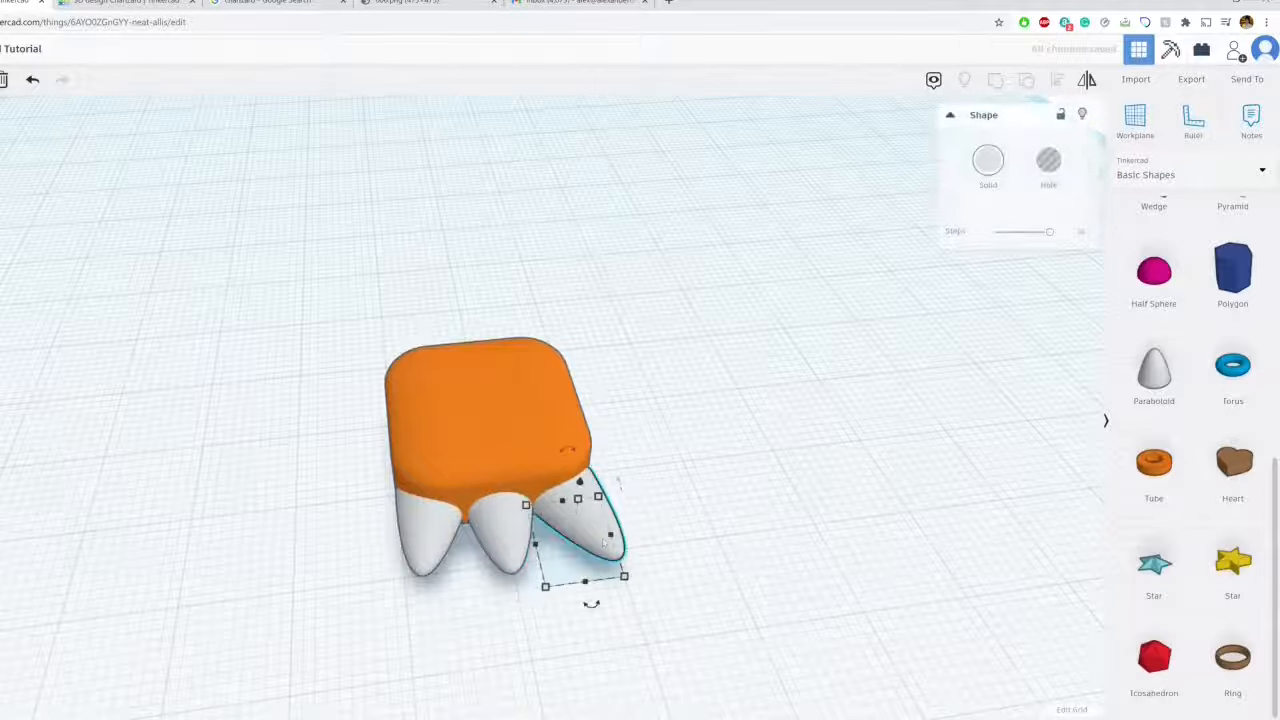
{"action": "left_click_drag", "start_coordinate": [601, 603], "coordinate": [630, 615]}
{"action": "mouse_move", "coordinate": [594, 527]}
{"action": "left_mouse_down"}
{"action": "mouse_move", "coordinate": [590, 513]}
{"action": "mouse_move", "coordinate": [603, 513]}
{"action": "left_mouse_up"}
{"action": "left_click", "coordinate": [677, 371]}
Increase the orange foot box's height to 10 mm
{"action": "right_click_drag", "start_coordinate": [478, 472], "coordinate": [564, 415]}
{"action": "left_click", "coordinate": [510, 420]}
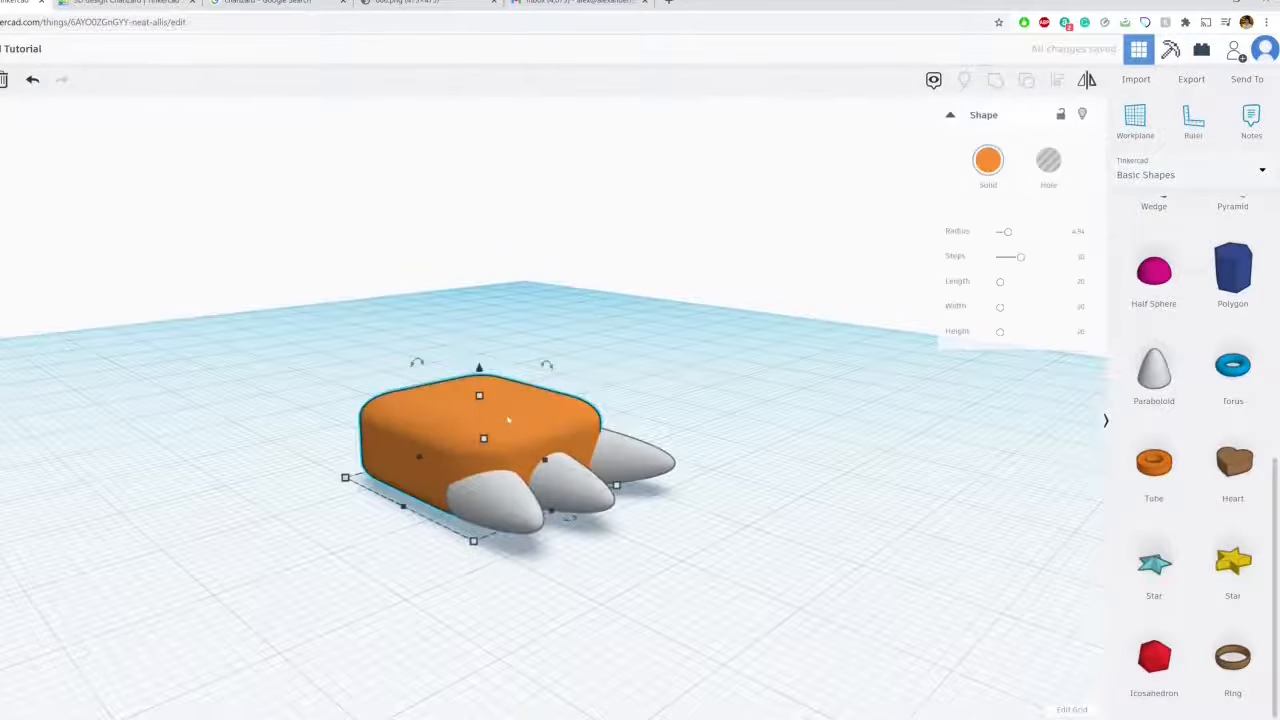
{"action": "left_click_drag", "start_coordinate": [479, 396], "coordinate": [479, 385]}
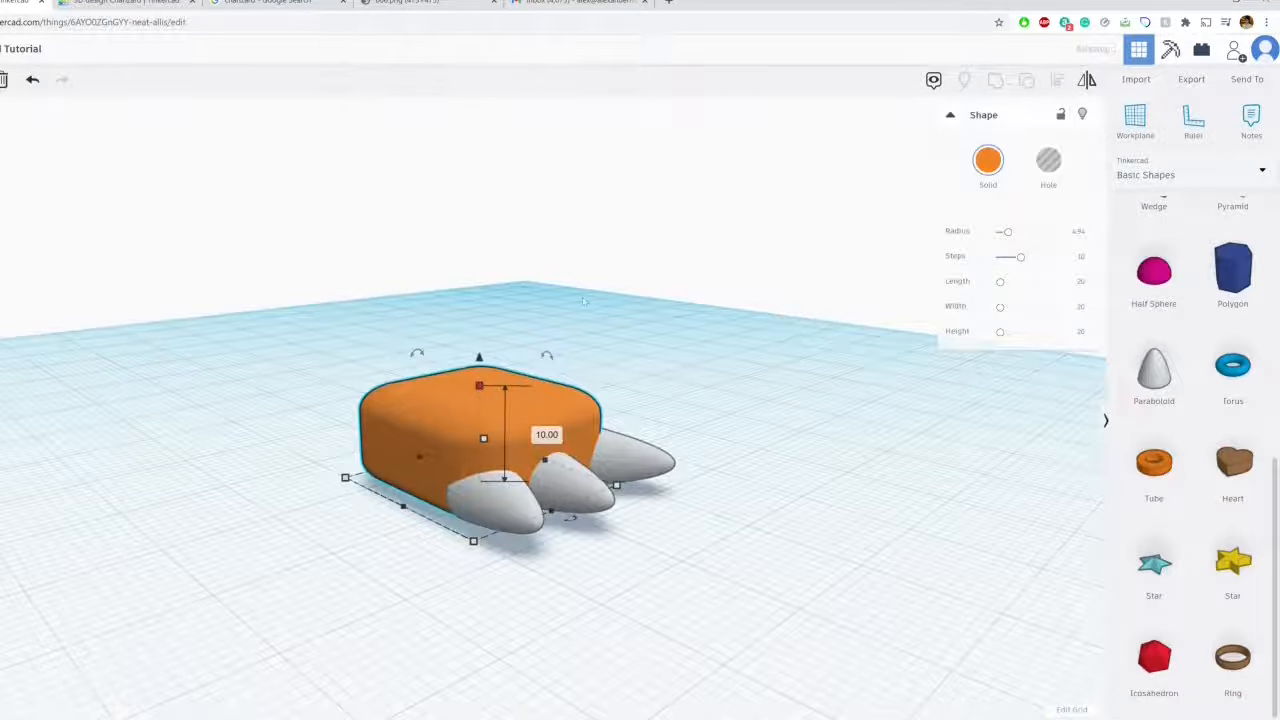
{"action": "left_click", "coordinate": [668, 298]}
{"action": "right_click_drag", "start_coordinate": [667, 299], "coordinate": [543, 456]}
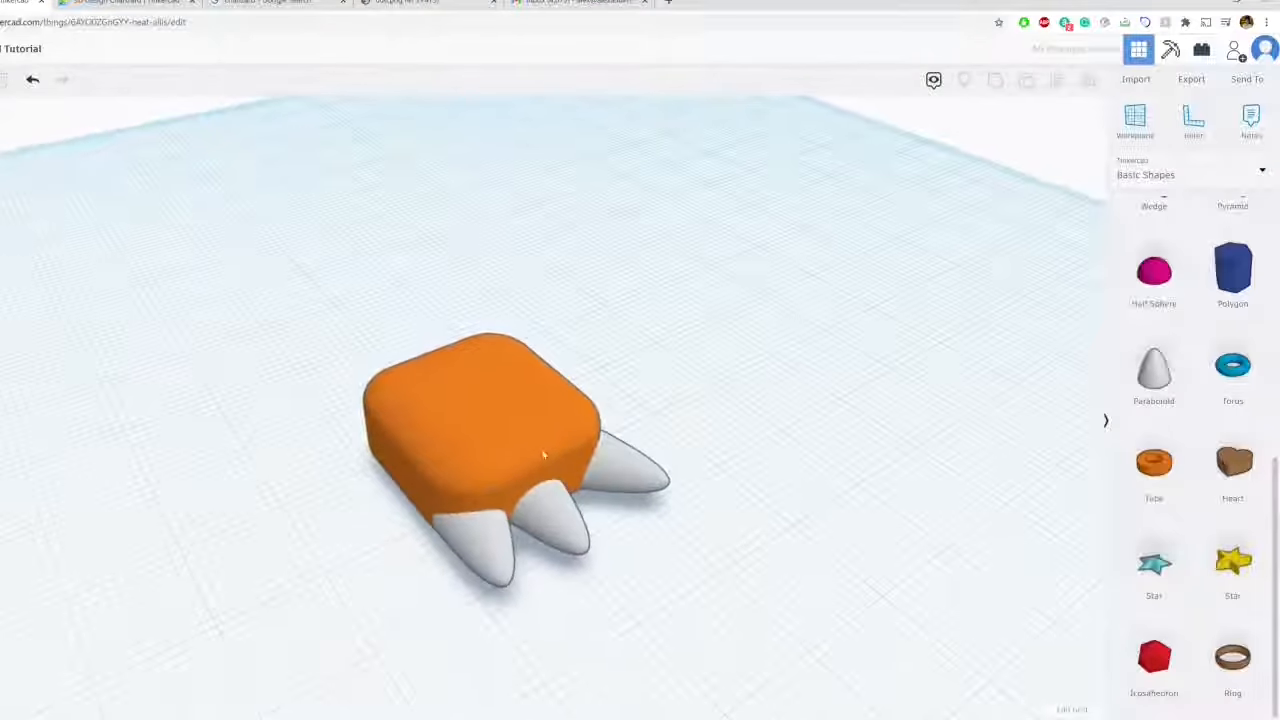
Add a sphere over the rear of the foot and extend it upward as the start of the leg
{"action": "scroll", "coordinate": [1153, 376], "scroll_direction": "up", "scroll_amount": 5}
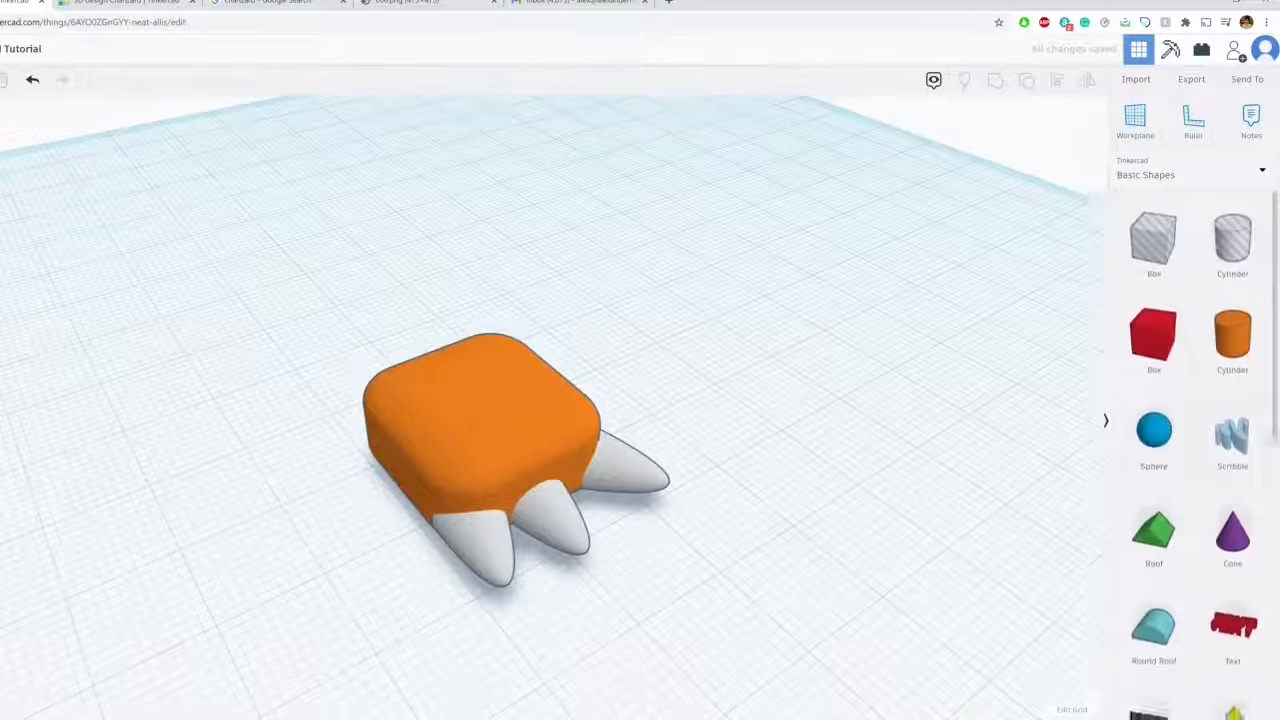
{"action": "left_click_drag", "start_coordinate": [1154, 430], "coordinate": [431, 428]}
{"action": "right_click_drag", "start_coordinate": [431, 428], "coordinate": [431, 318]}
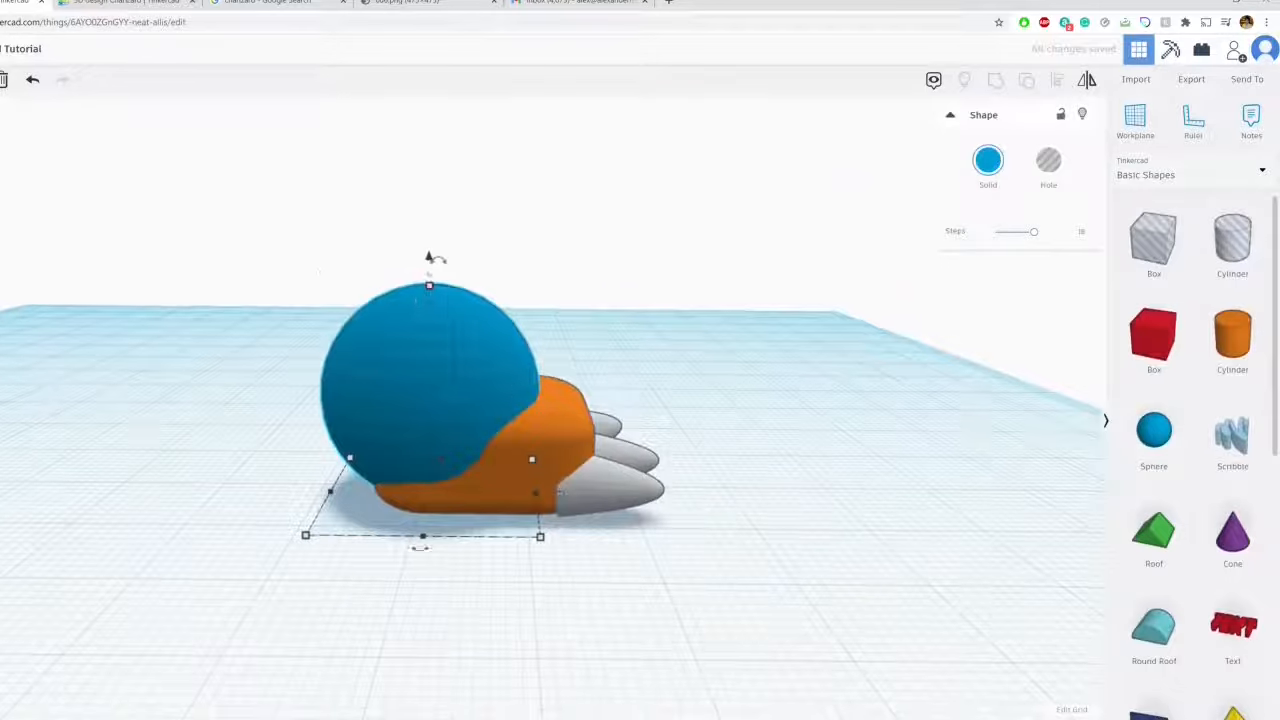
{"action": "left_click_drag", "start_coordinate": [430, 259], "coordinate": [423, 152]}
Narrow the sphere into a tall ellipsoid and centre it across the rear of the foot
{"action": "left_click_drag", "start_coordinate": [543, 529], "coordinate": [497, 523]}
{"action": "right_click_drag", "start_coordinate": [416, 402], "coordinate": [420, 352]}
{"action": "left_click_drag", "start_coordinate": [496, 384], "coordinate": [533, 381]}
{"action": "left_click_drag", "start_coordinate": [485, 314], "coordinate": [508, 314]}
Colour the leg ellipsoid orange to match the foot
{"action": "left_click", "coordinate": [993, 158]}
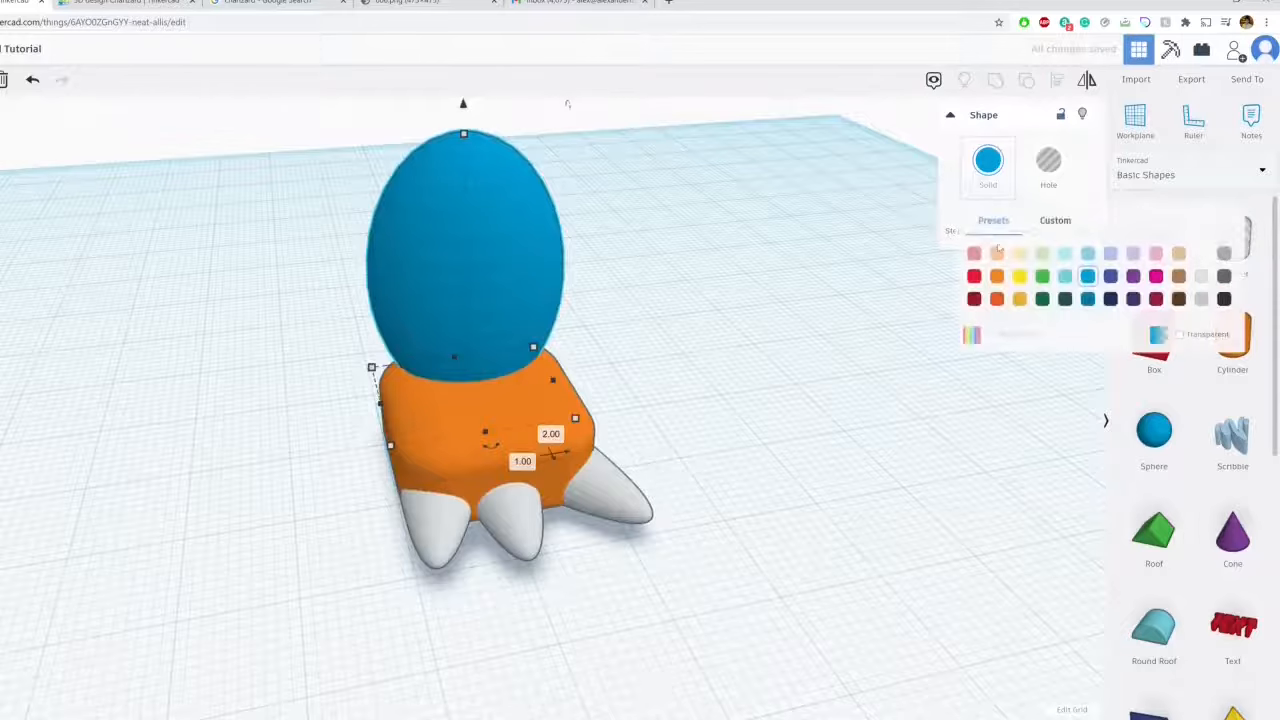
{"action": "left_click", "coordinate": [996, 276]}
{"action": "left_click", "coordinate": [700, 350]}
Tilt the leg ellipsoid 36° toward the claws and shift it forward over the foot
{"action": "right_click_drag", "start_coordinate": [700, 350], "coordinate": [600, 320]}
{"action": "left_click", "coordinate": [600, 320]}
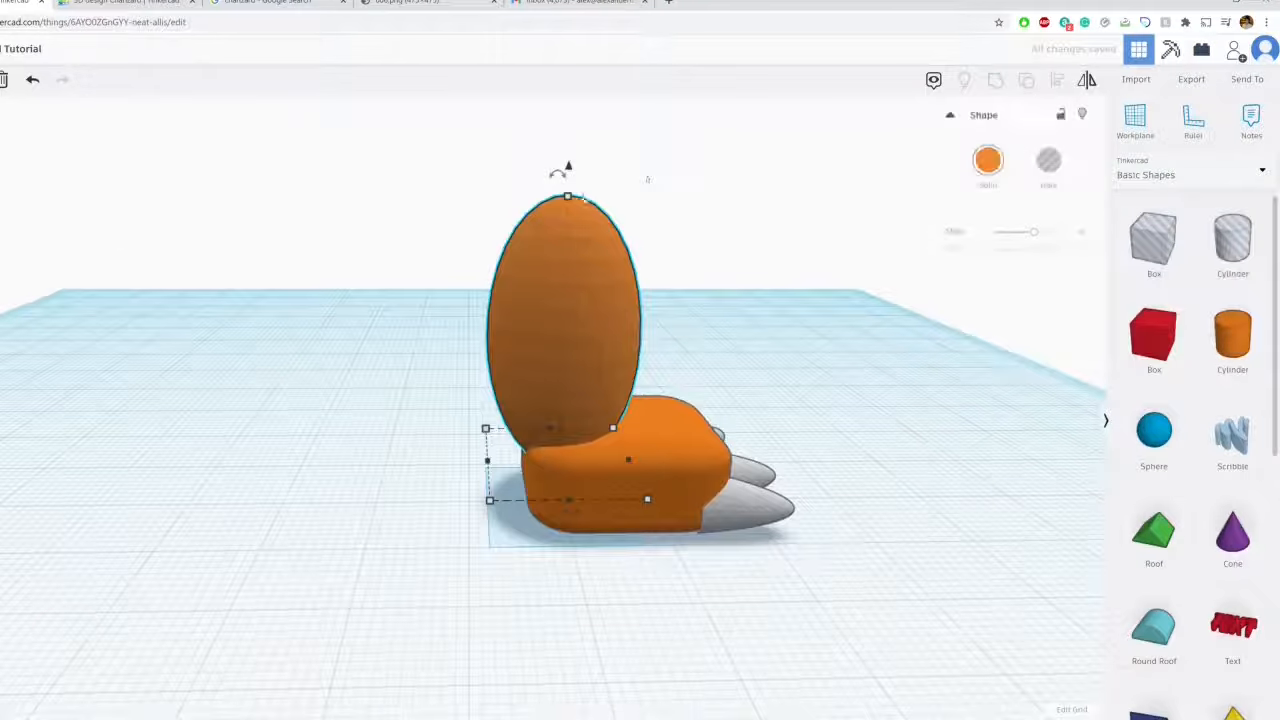
{"action": "left_click_drag", "start_coordinate": [563, 175], "coordinate": [650, 200]}
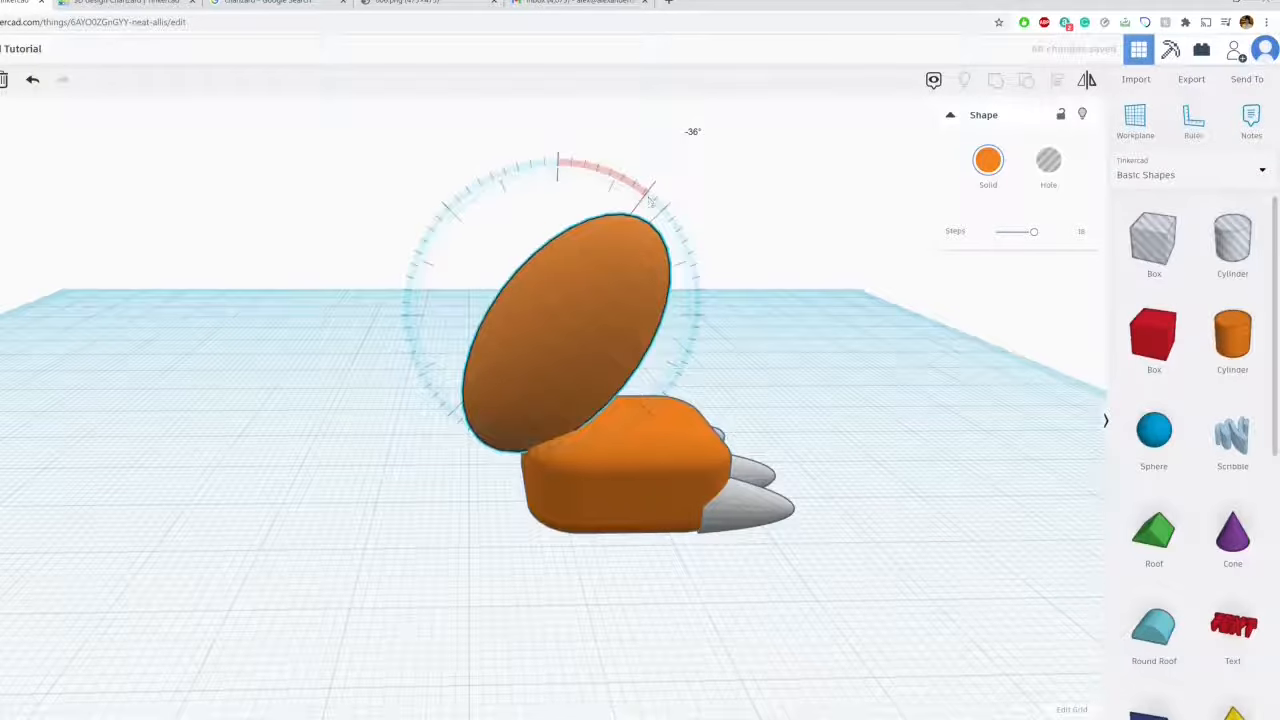
{"action": "left_click_drag", "start_coordinate": [615, 298], "coordinate": [654, 303]}
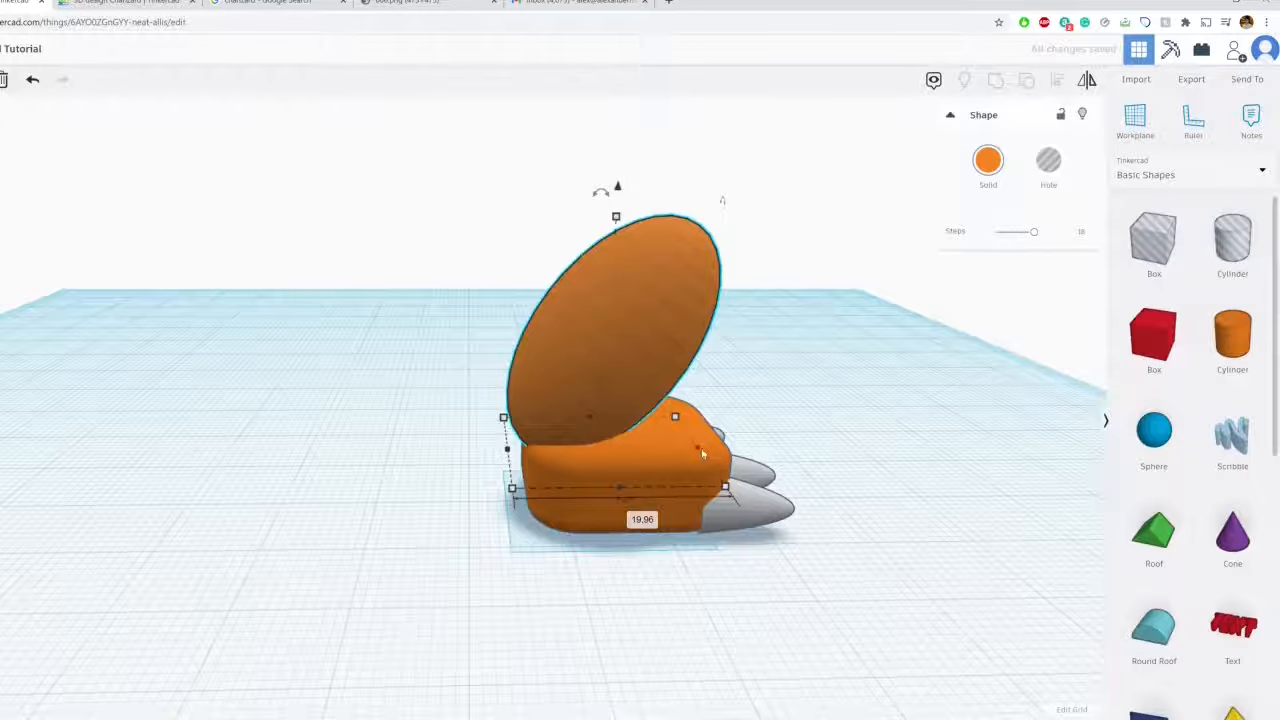
{"action": "left_click", "coordinate": [632, 214]}
{"action": "right_click_drag", "start_coordinate": [789, 248], "coordinate": [654, 316]}
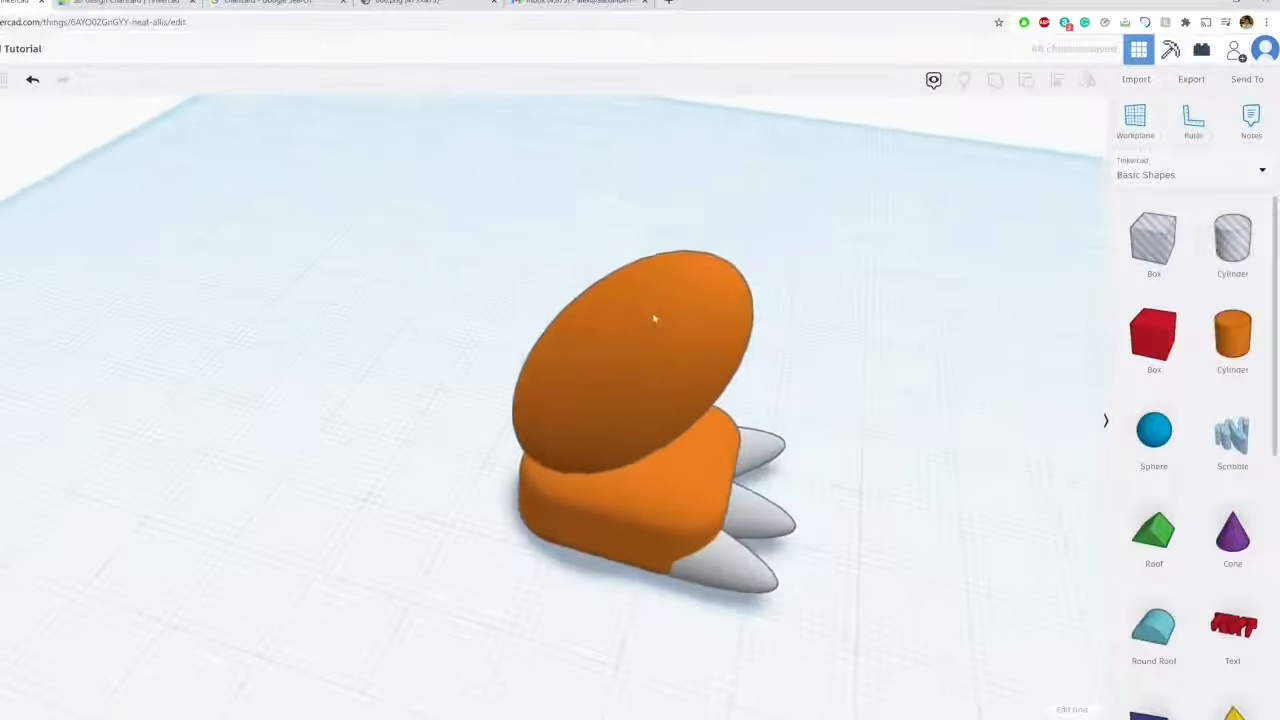
Duplicate the tilted leg ellipsoid and set the copy on top of it, leaning backward, as the thigh
{"action": "left_click", "coordinate": [654, 316]}
{"action": "left_click_drag", "start_coordinate": [697, 316], "coordinate": [838, 336], "text": "alt"}
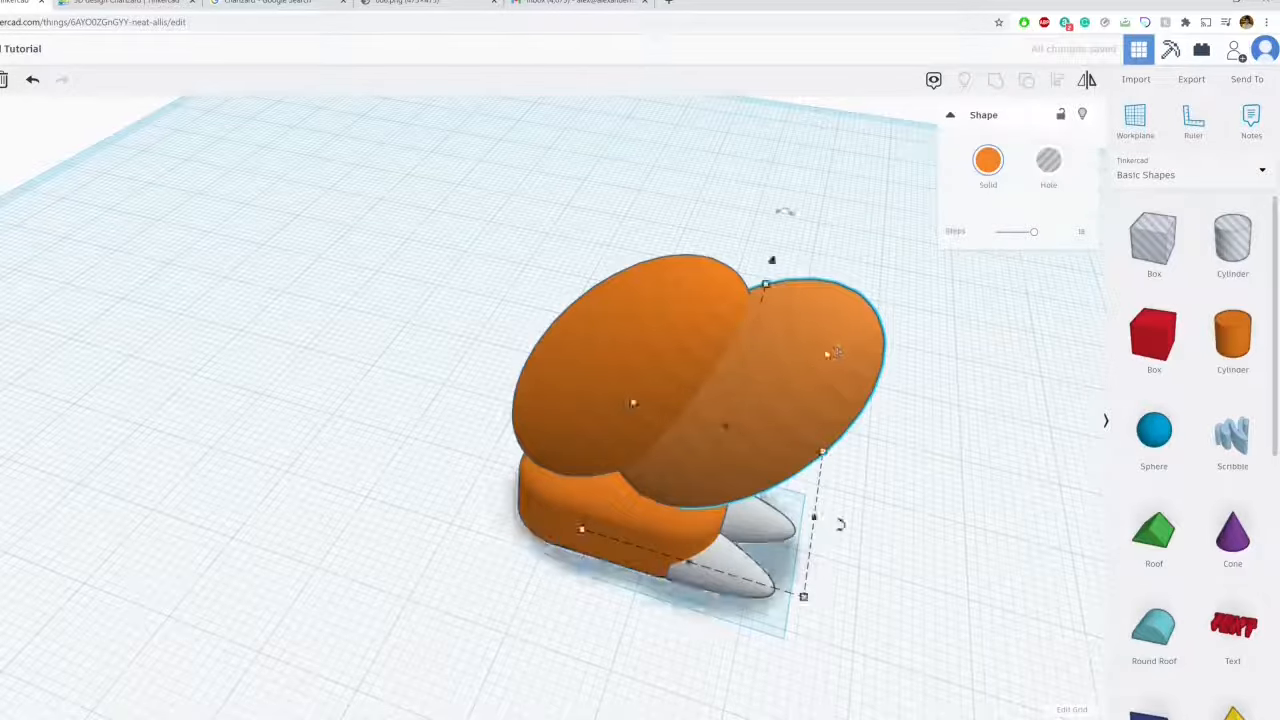
{"action": "middle_click_drag", "start_coordinate": [857, 278], "coordinate": [668, 396]}
{"action": "left_click_drag", "start_coordinate": [600, 332], "coordinate": [470, 345]}
{"action": "left_click_drag", "start_coordinate": [382, 262], "coordinate": [354, 303]}
{"action": "left_click_drag", "start_coordinate": [500, 410], "coordinate": [393, 234]}
{"action": "right_click_drag", "start_coordinate": [520, 345], "coordinate": [524, 290]}
{"action": "left_click", "coordinate": [716, 243]}
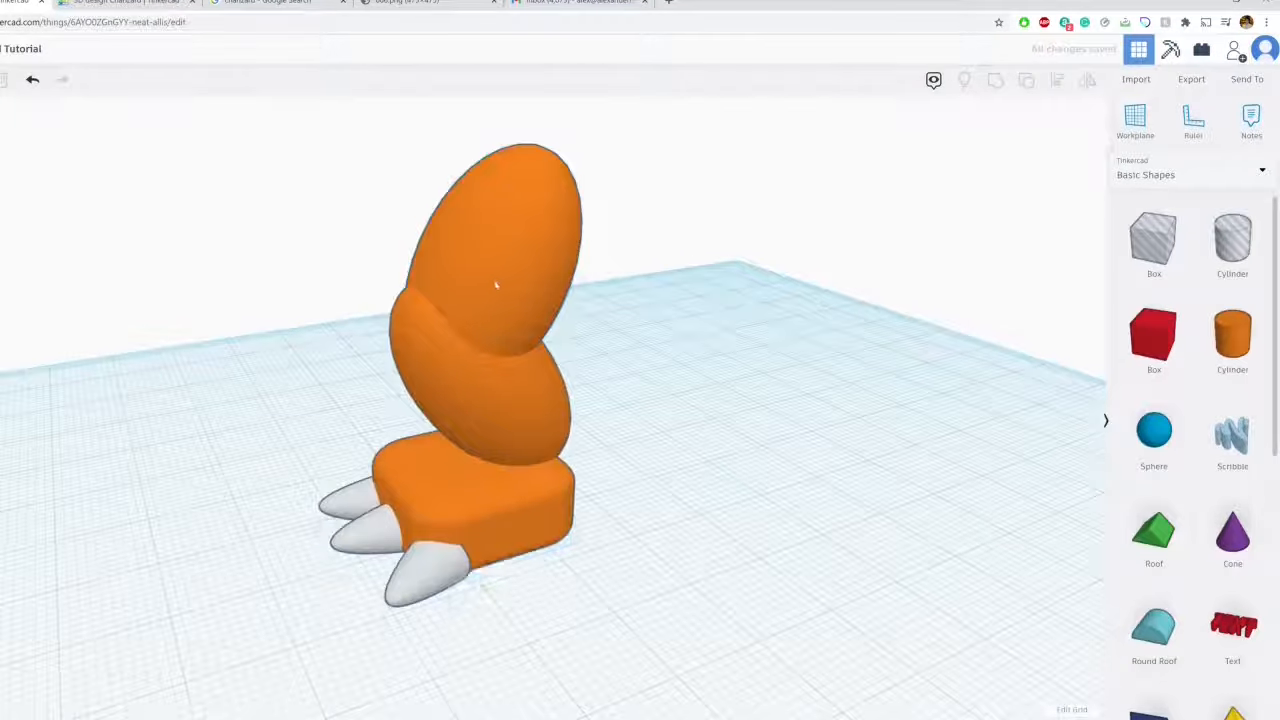
{"action": "left_click_drag", "start_coordinate": [499, 285], "coordinate": [495, 284]}
{"action": "right_click_drag", "start_coordinate": [495, 286], "coordinate": [555, 305]}
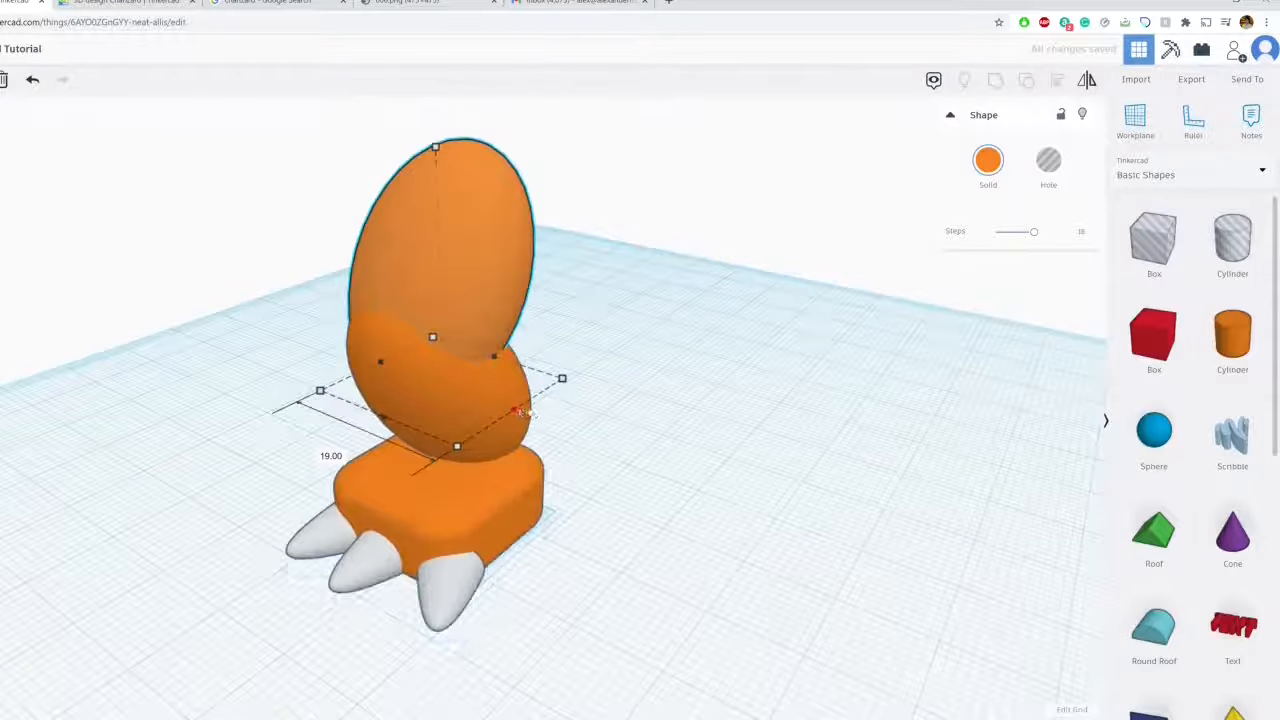
{"action": "right_click_drag", "start_coordinate": [528, 413], "coordinate": [531, 378]}
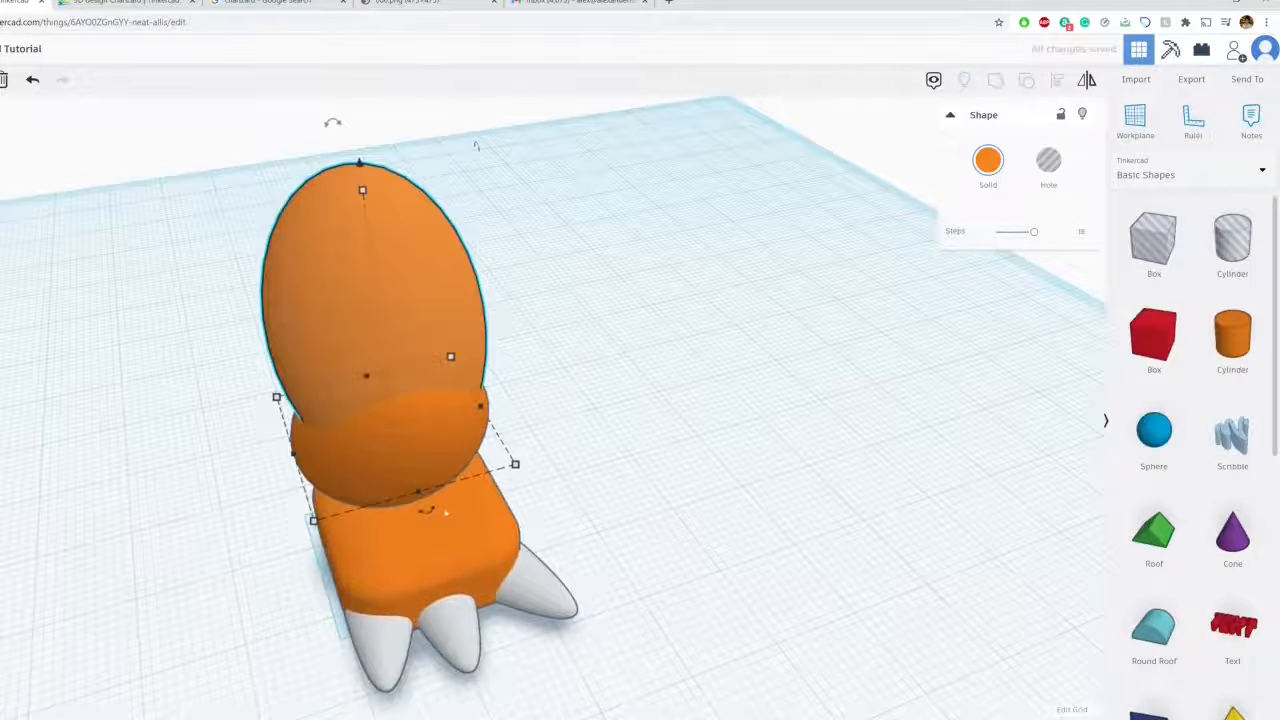
{"action": "left_click_drag", "start_coordinate": [446, 512], "coordinate": [416, 328]}
{"action": "right_click_drag", "start_coordinate": [416, 328], "coordinate": [452, 205]}
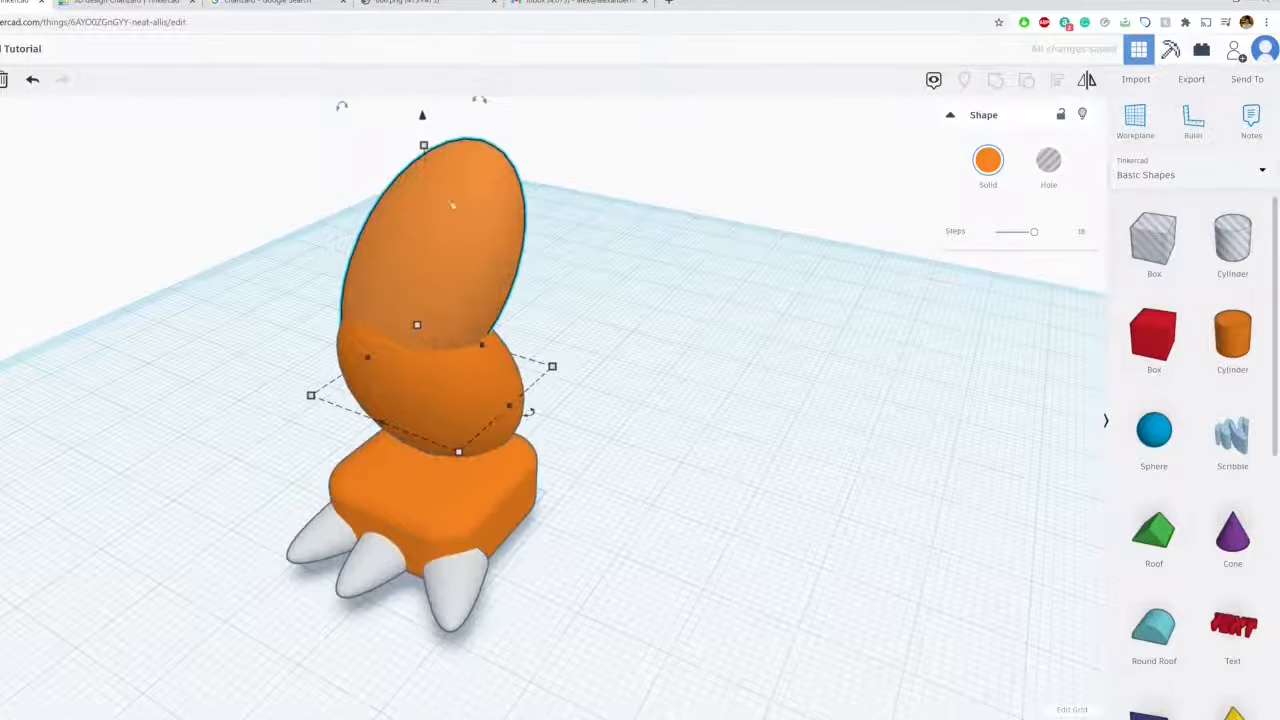
{"action": "left_click", "coordinate": [33, 82]}
{"action": "left_click", "coordinate": [628, 244]}
{"action": "right_click_drag", "start_coordinate": [628, 244], "coordinate": [385, 205]}
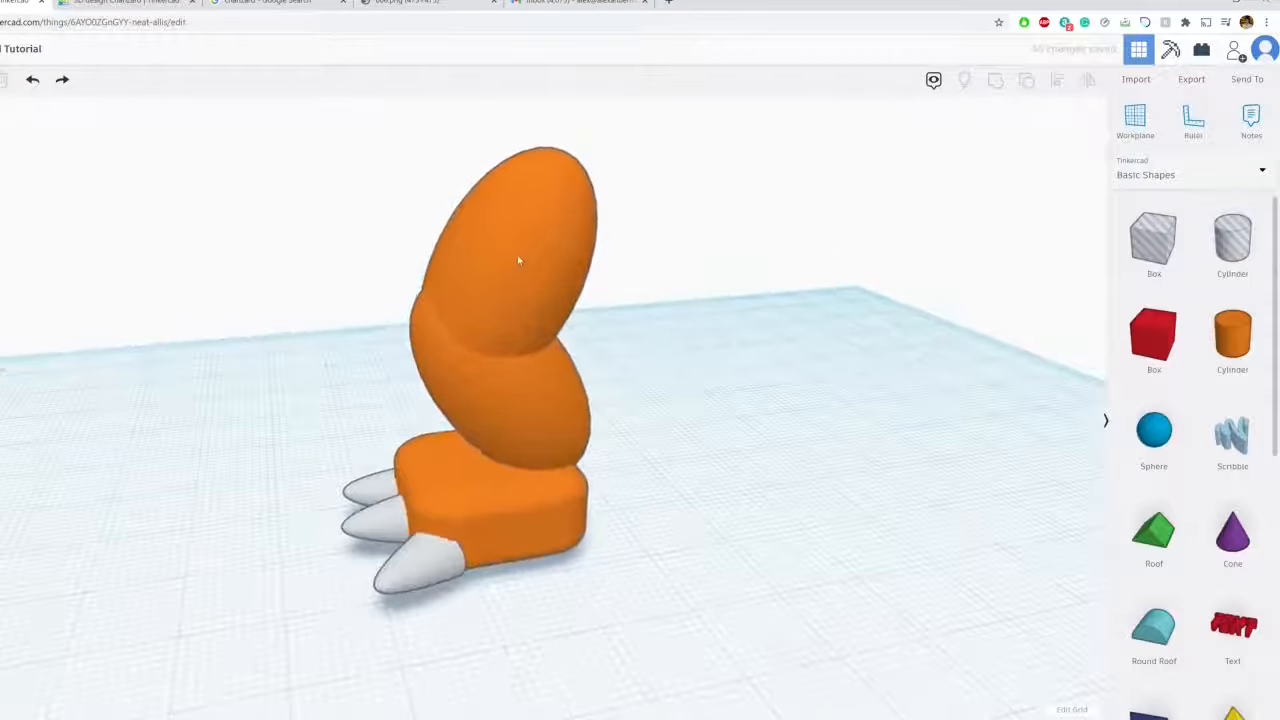
Tilt the thigh ellipsoid further backward and turn it 22.5° about the vertical axis
{"action": "left_click", "coordinate": [518, 256]}
{"action": "left_click_drag", "start_coordinate": [484, 124], "coordinate": [548, 118]}
{"action": "right_click_drag", "start_coordinate": [577, 232], "coordinate": [521, 388]}
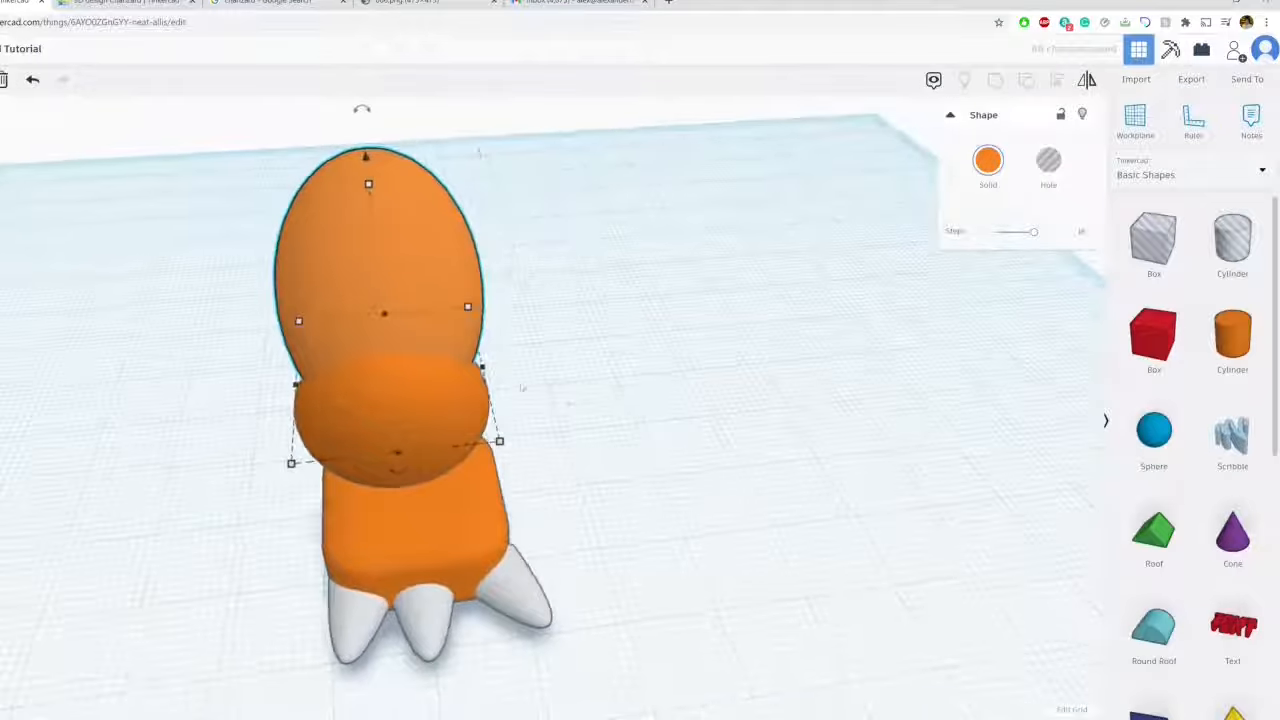
{"action": "left_click_drag", "start_coordinate": [403, 474], "coordinate": [343, 480]}
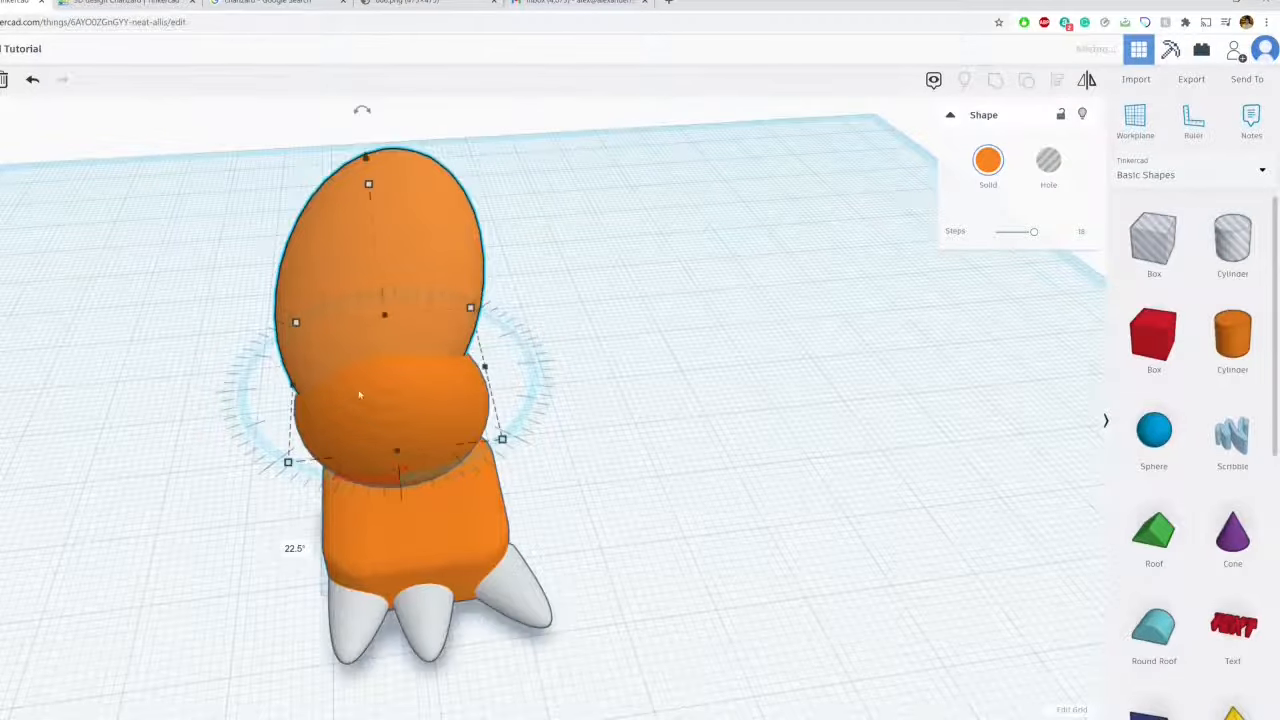
{"action": "left_click_drag", "start_coordinate": [425, 271], "coordinate": [426, 271]}
{"action": "right_click_drag", "start_coordinate": [640, 370], "coordinate": [766, 263]}
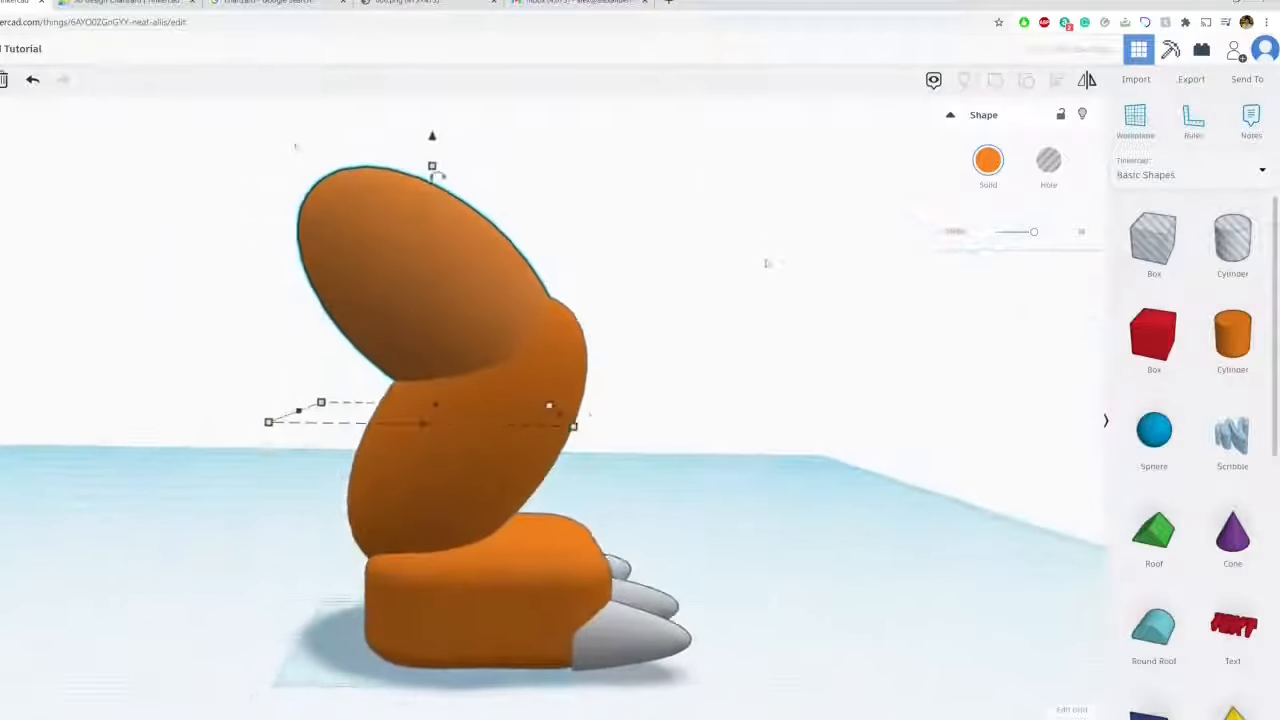
Enlarge the thigh ellipsoid slightly and stretch it a little taller above the lower leg
{"action": "left_click", "coordinate": [678, 315]}
{"action": "right_click_drag", "start_coordinate": [678, 315], "coordinate": [400, 309]}
{"action": "left_click", "coordinate": [400, 309]}
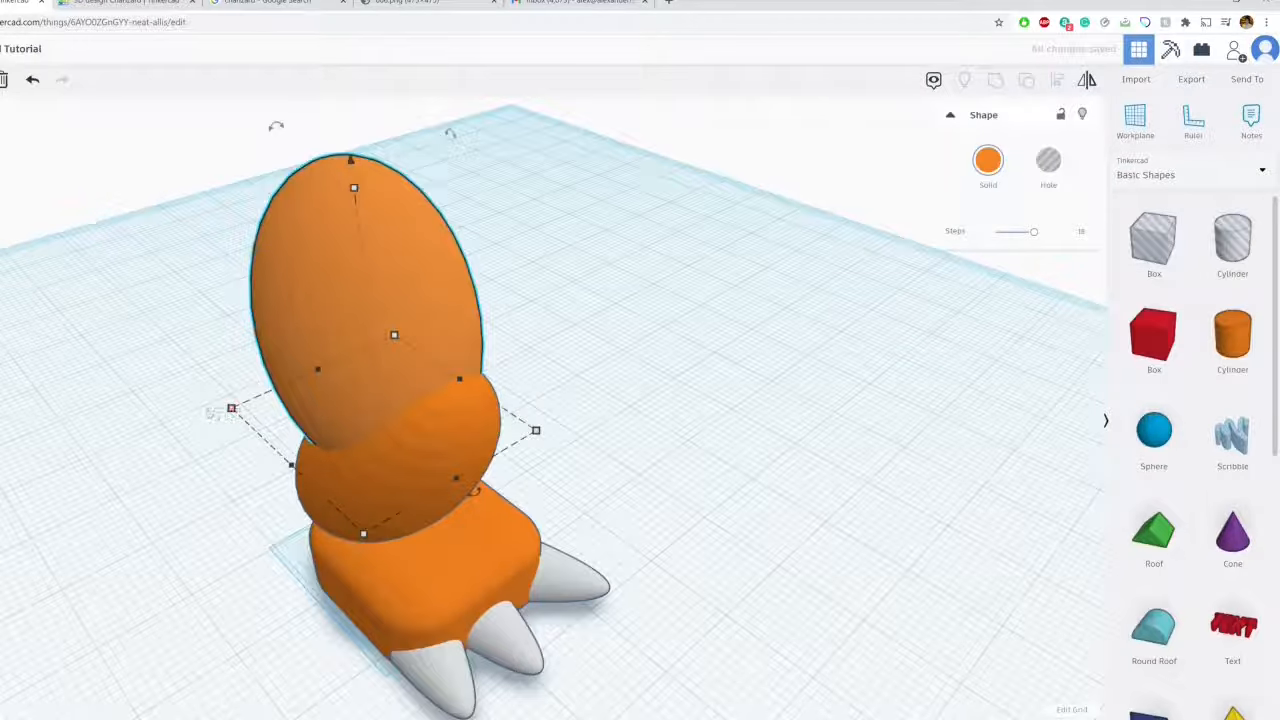
{"action": "left_click", "coordinate": [205, 413]}
{"action": "left_click", "coordinate": [396, 383]}
{"action": "right_click_drag", "start_coordinate": [396, 383], "coordinate": [578, 338]}
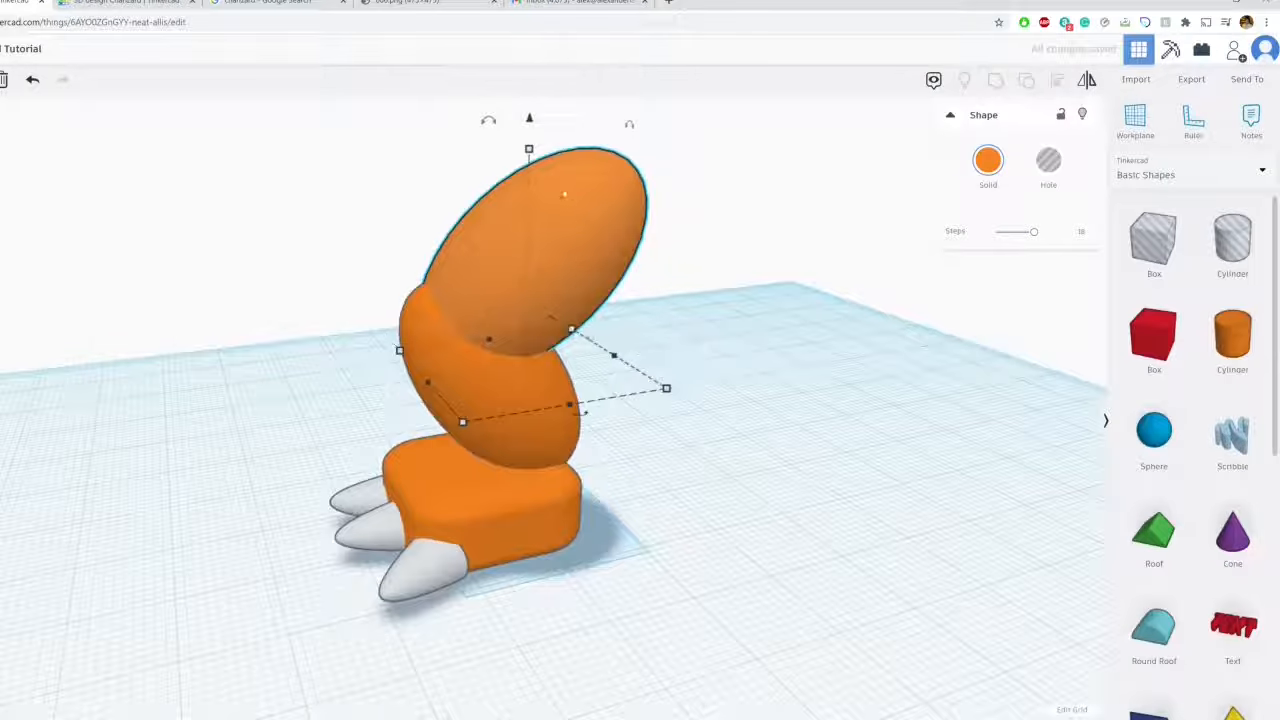
{"action": "left_click", "coordinate": [700, 281]}
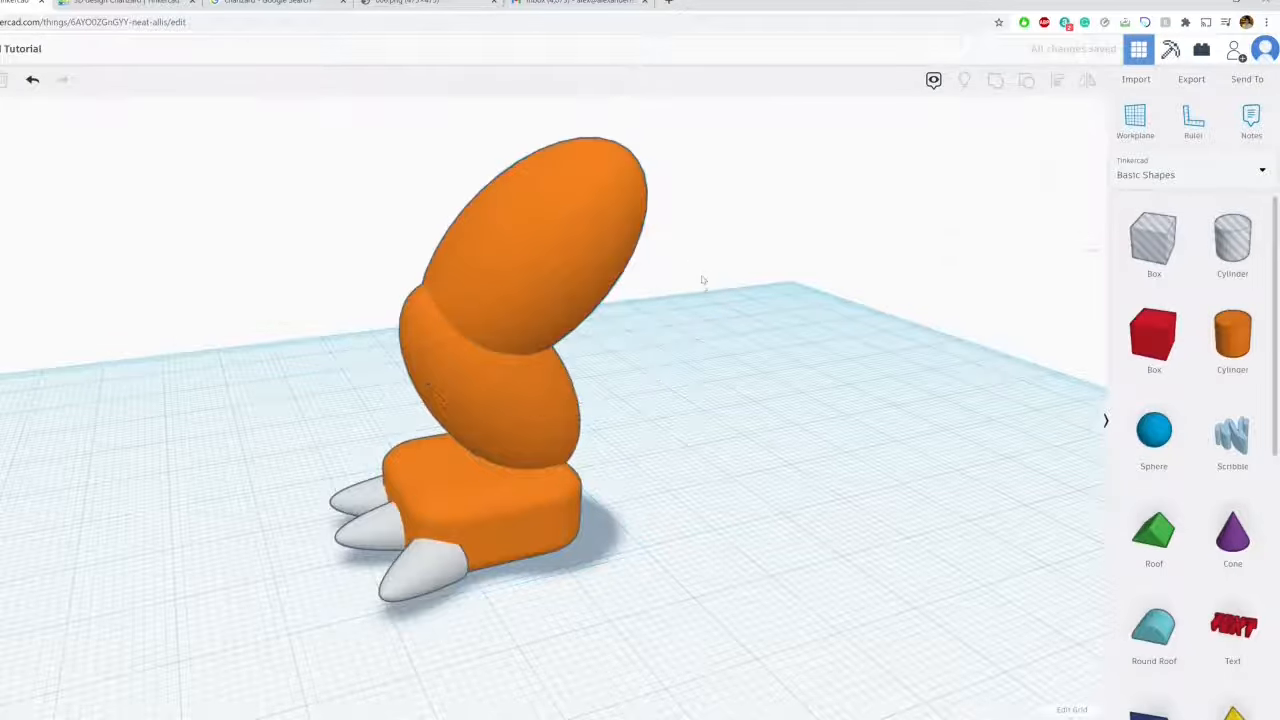
Group the foot, claws and both leg ellipsoids into one shape and enable Multicolor to keep their original colours
{"action": "mouse_move", "coordinate": [700, 281]}
{"action": "right_mouse_down"}
{"action": "mouse_move", "coordinate": [552, 514]}
{"action": "mouse_move", "coordinate": [600, 600]}
{"action": "right_mouse_up"}
{"action": "left_click_drag", "start_coordinate": [564, 636], "coordinate": [315, 330]}
{"action": "left_click", "coordinate": [996, 80]}
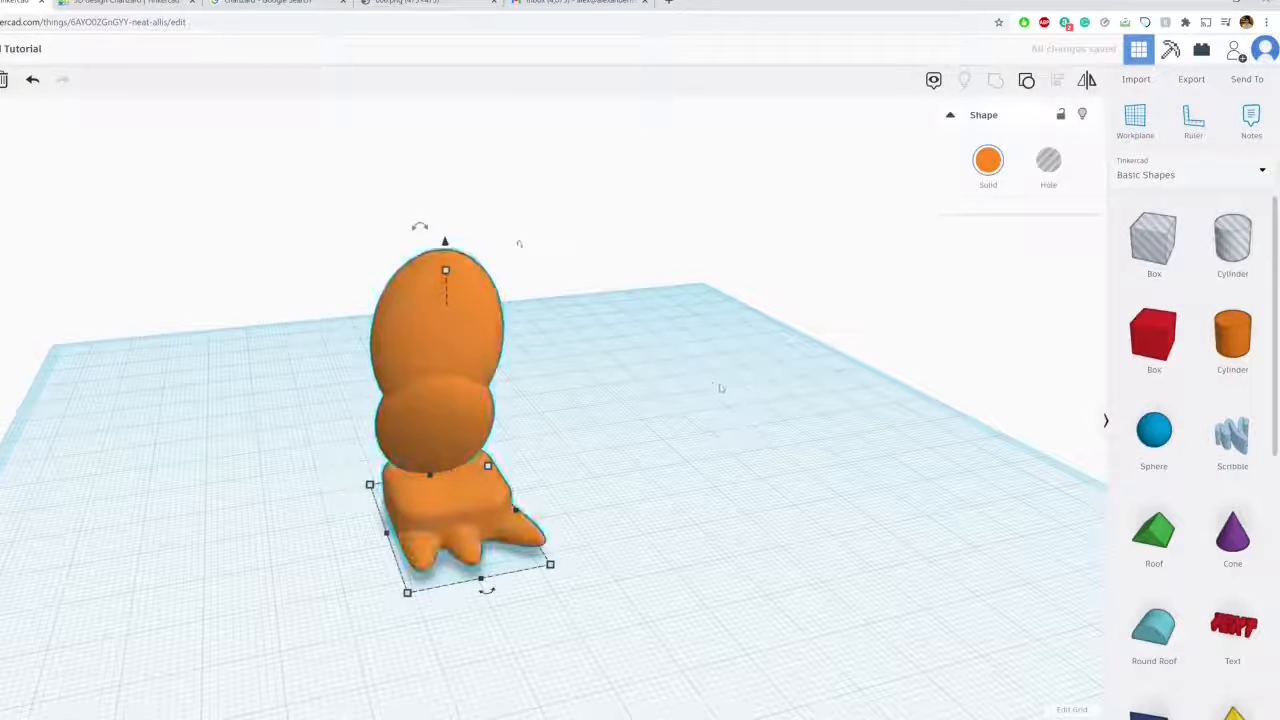
{"action": "left_click", "coordinate": [986, 170]}
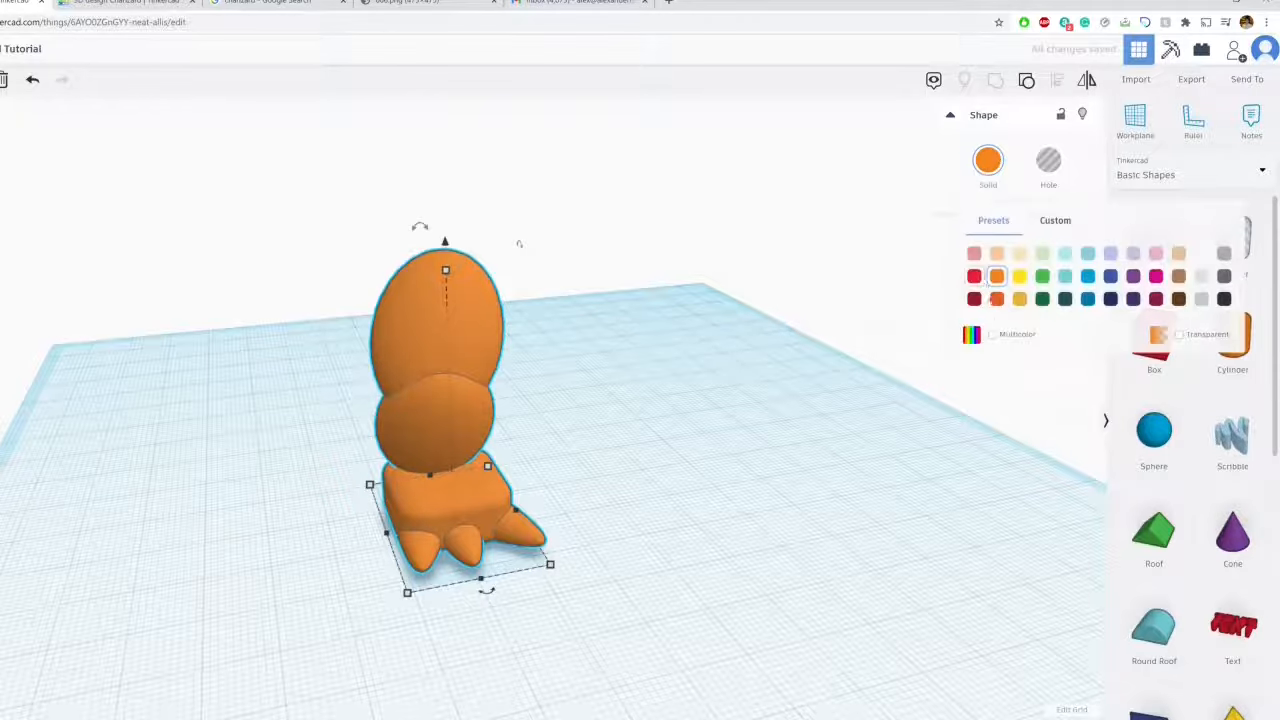
{"action": "left_click", "coordinate": [997, 336]}
{"action": "left_click", "coordinate": [594, 466]}
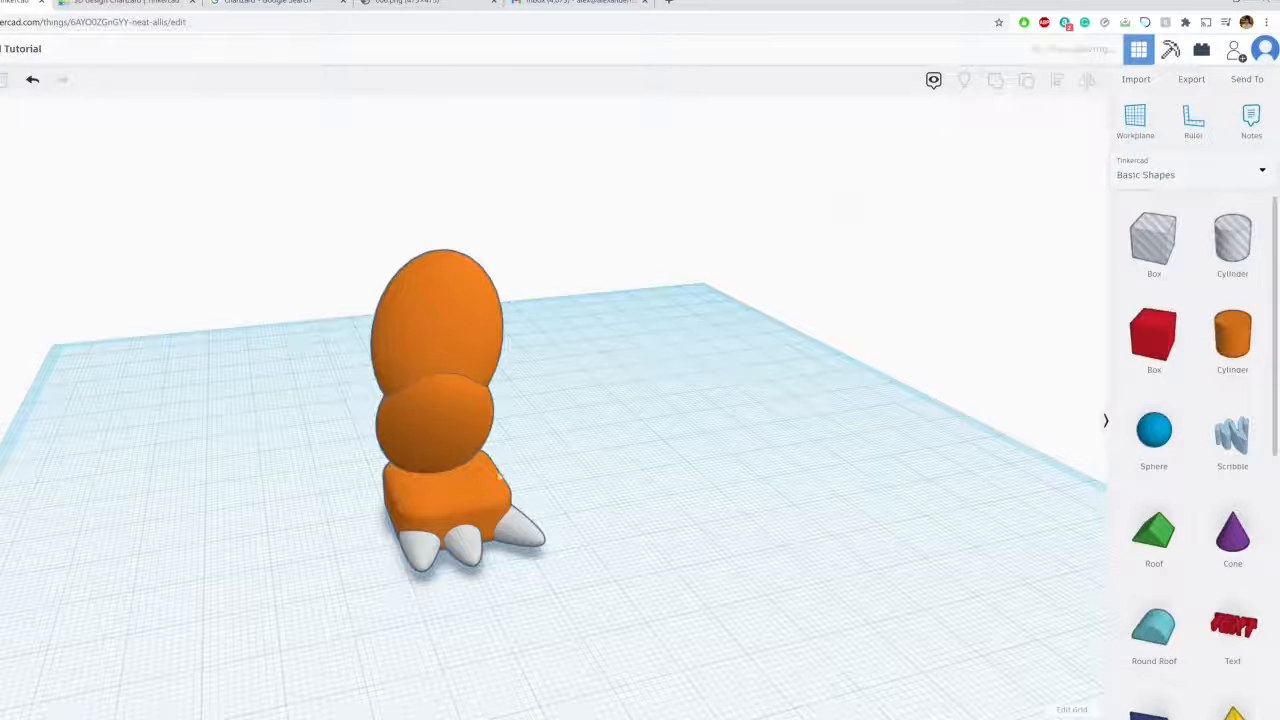
Copy the grouped leg and move the pasted copy about 31.5 mm sideways to stand beside the original
{"action": "right_click_drag", "start_coordinate": [601, 472], "coordinate": [470, 400]}
{"action": "left_click", "coordinate": [425, 356]}
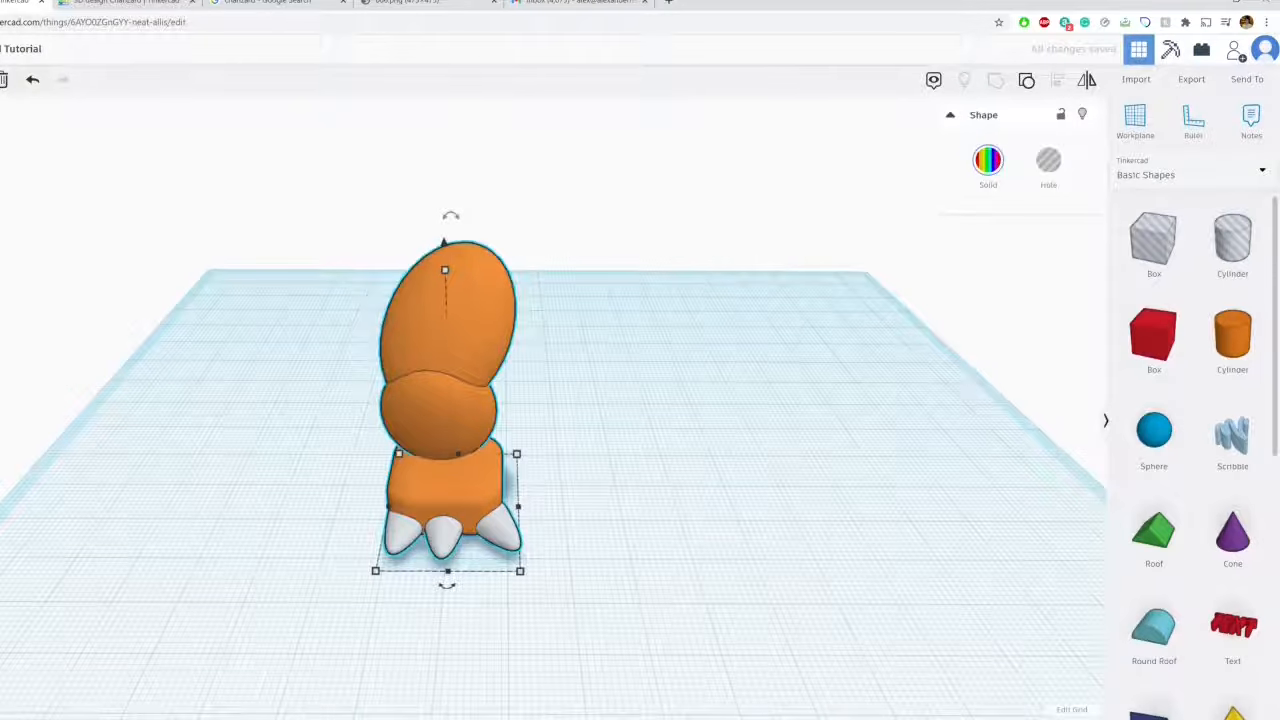
{"action": "key", "text": "ctrl+v"}
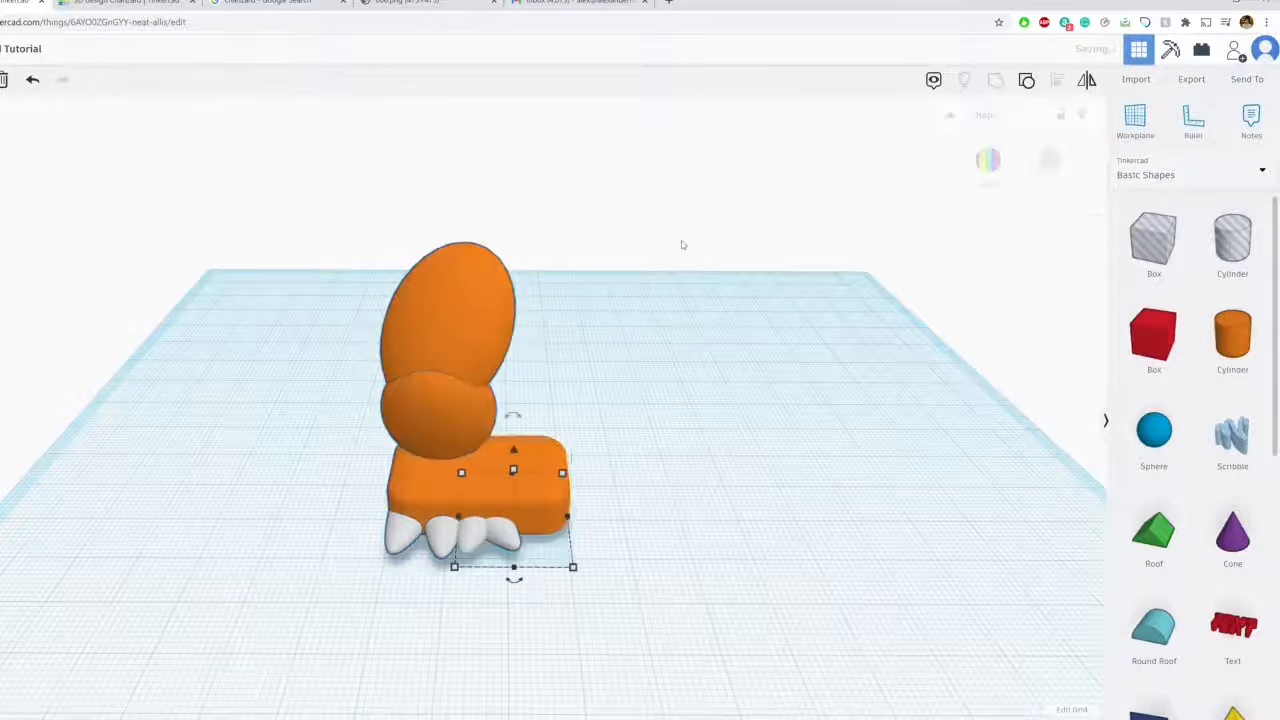
{"action": "left_click_drag", "start_coordinate": [497, 451], "coordinate": [696, 456]}
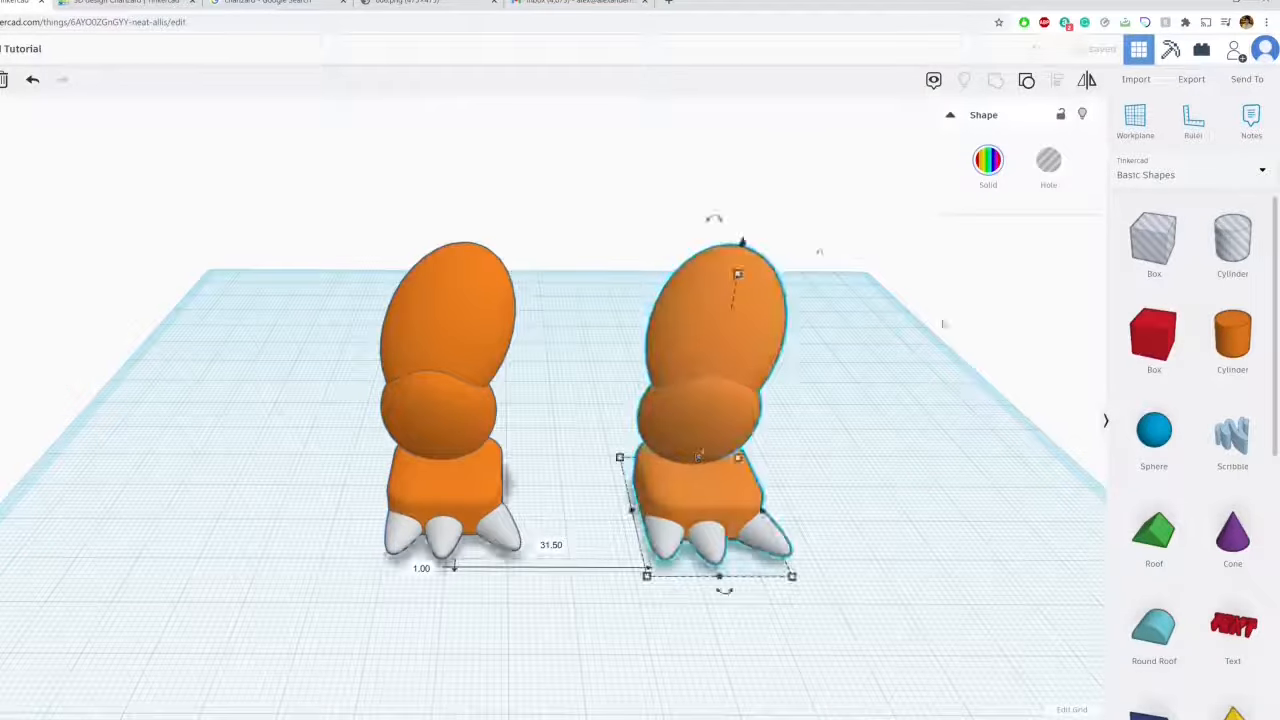
{"action": "left_click", "coordinate": [900, 443]}
Mirror the copied leg sideways so the two legs form a symmetrical pair
{"action": "left_click", "coordinate": [745, 383]}
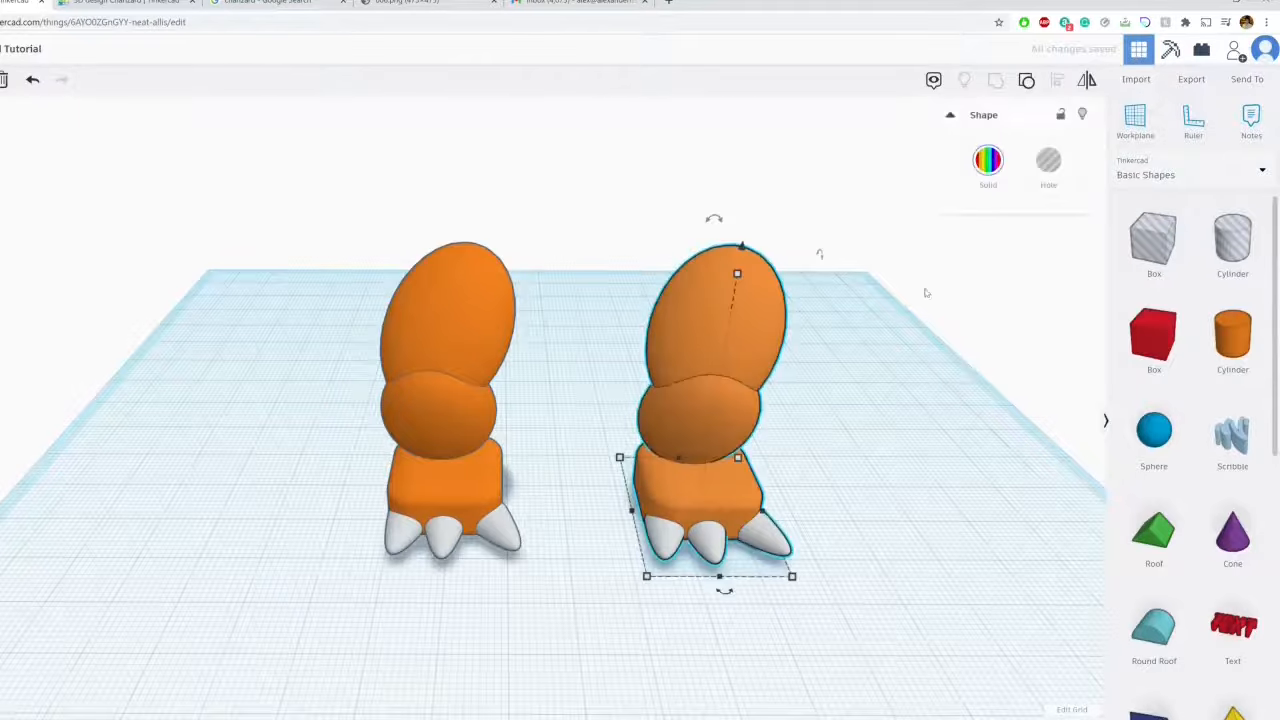
{"action": "left_click", "coordinate": [728, 591]}
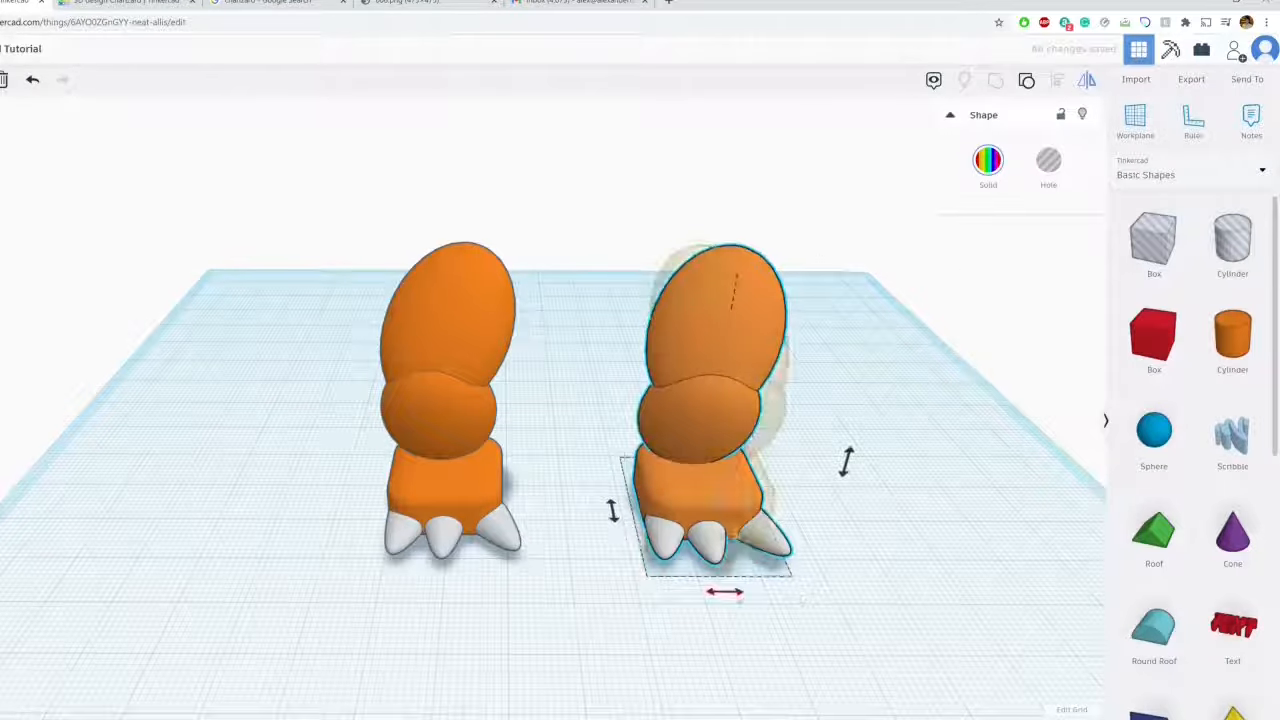
{"action": "left_click", "coordinate": [866, 352]}
{"action": "right_click_drag", "start_coordinate": [866, 352], "coordinate": [608, 509]}
{"action": "right_click_drag", "start_coordinate": [651, 370], "coordinate": [586, 328]}
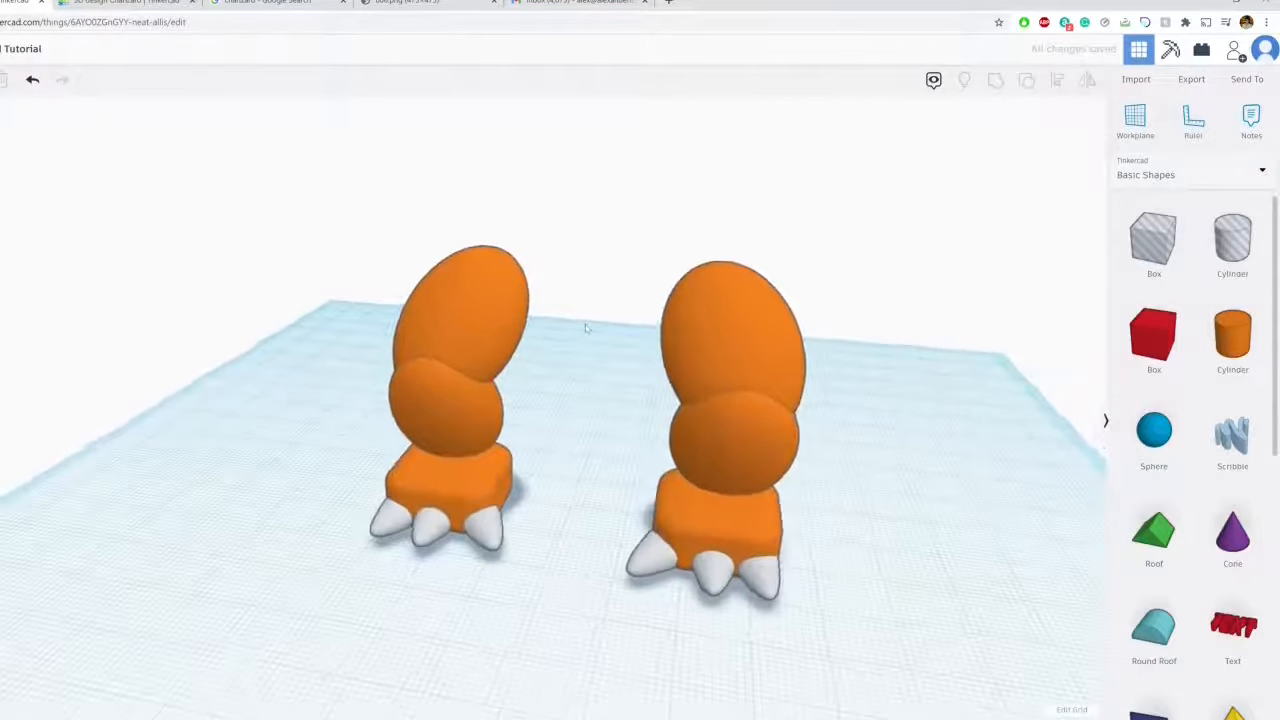
Check the body shape in the Charizard reference pictures and return to the leg design
{"action": "left_click", "coordinate": [300, 4]}
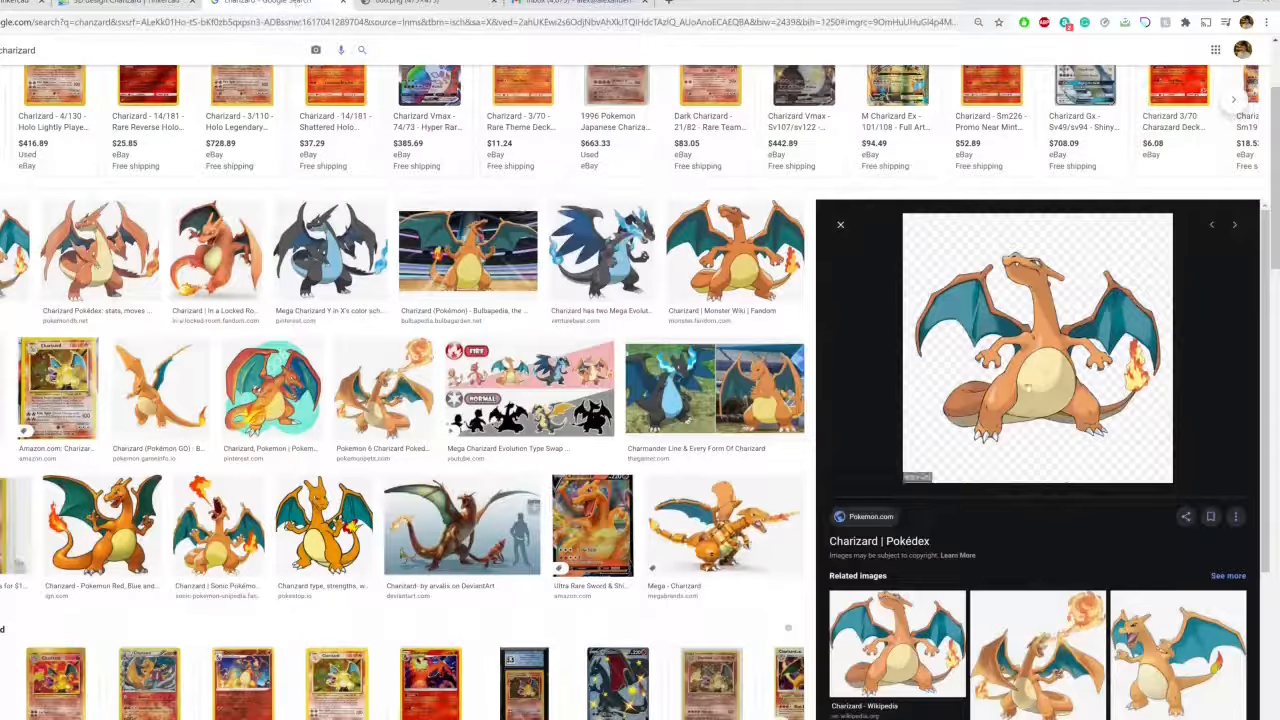
{"action": "left_click", "coordinate": [428, 3]}
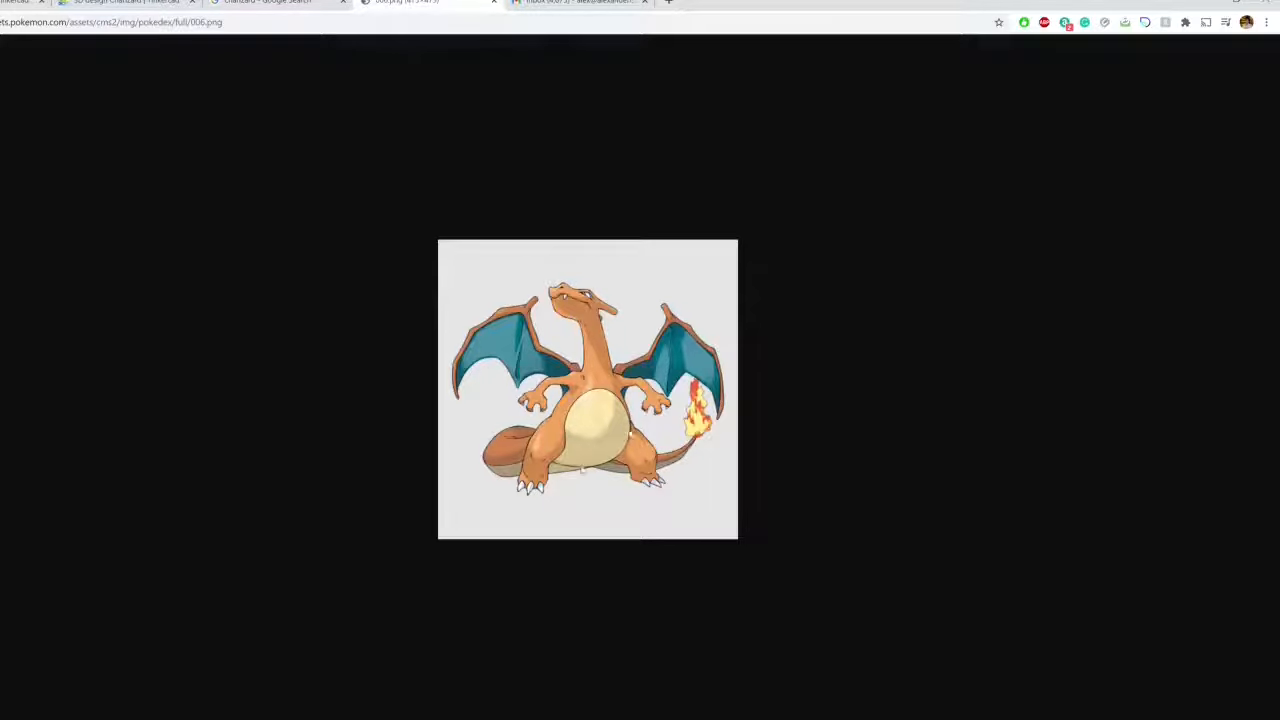
{"action": "left_click", "coordinate": [20, 3]}
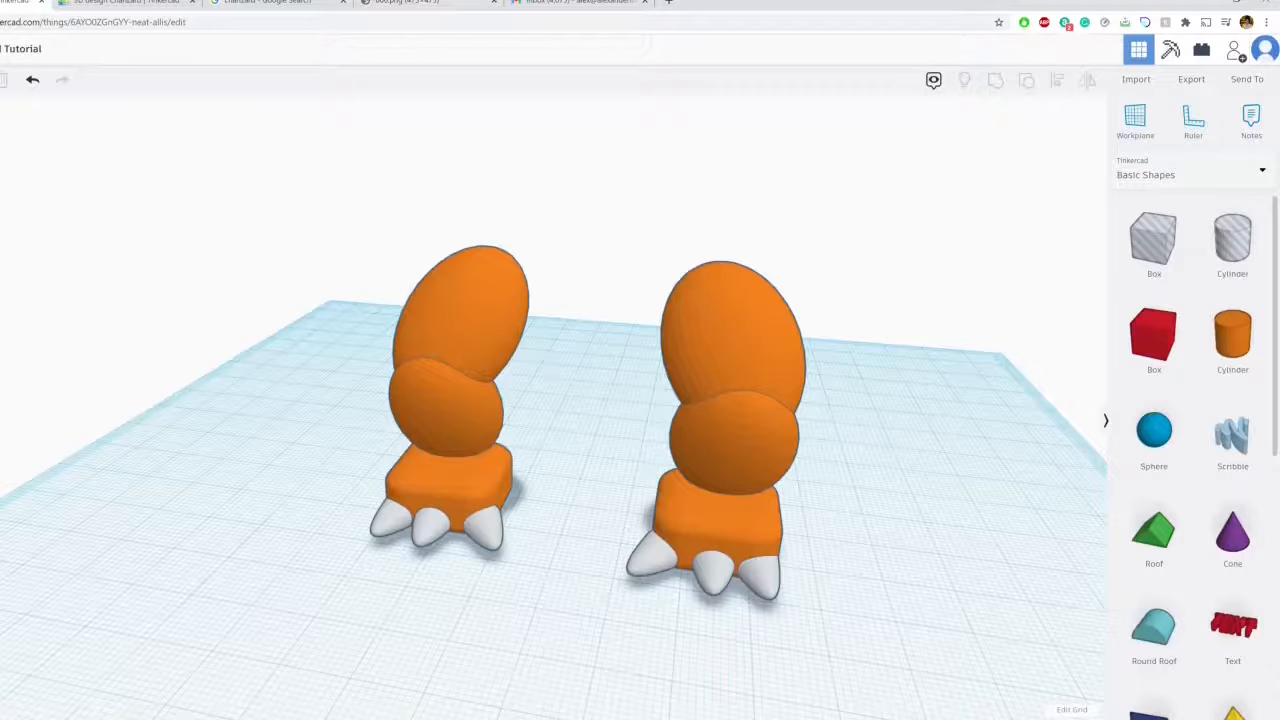
Add the Egg from the Favorites shapes as the body, raised off the workplane and positioned between the two legs
{"action": "left_click", "coordinate": [1187, 172]}
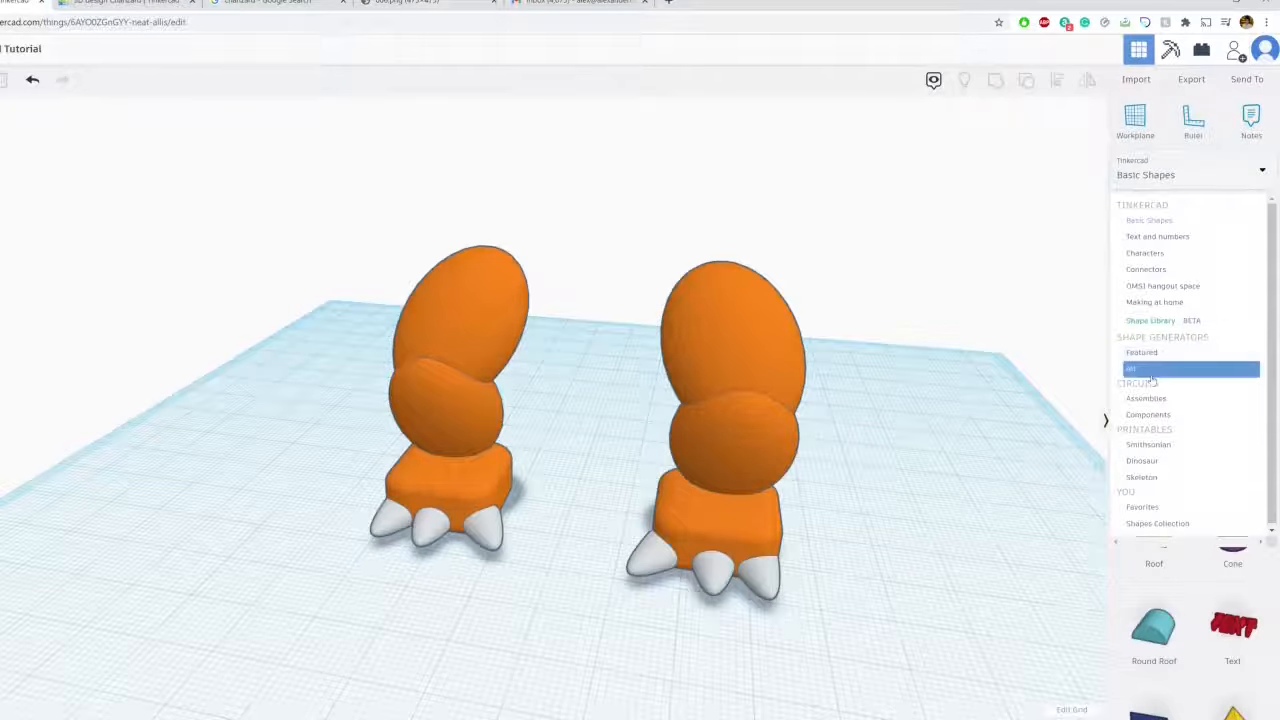
{"action": "left_click", "coordinate": [1145, 506]}
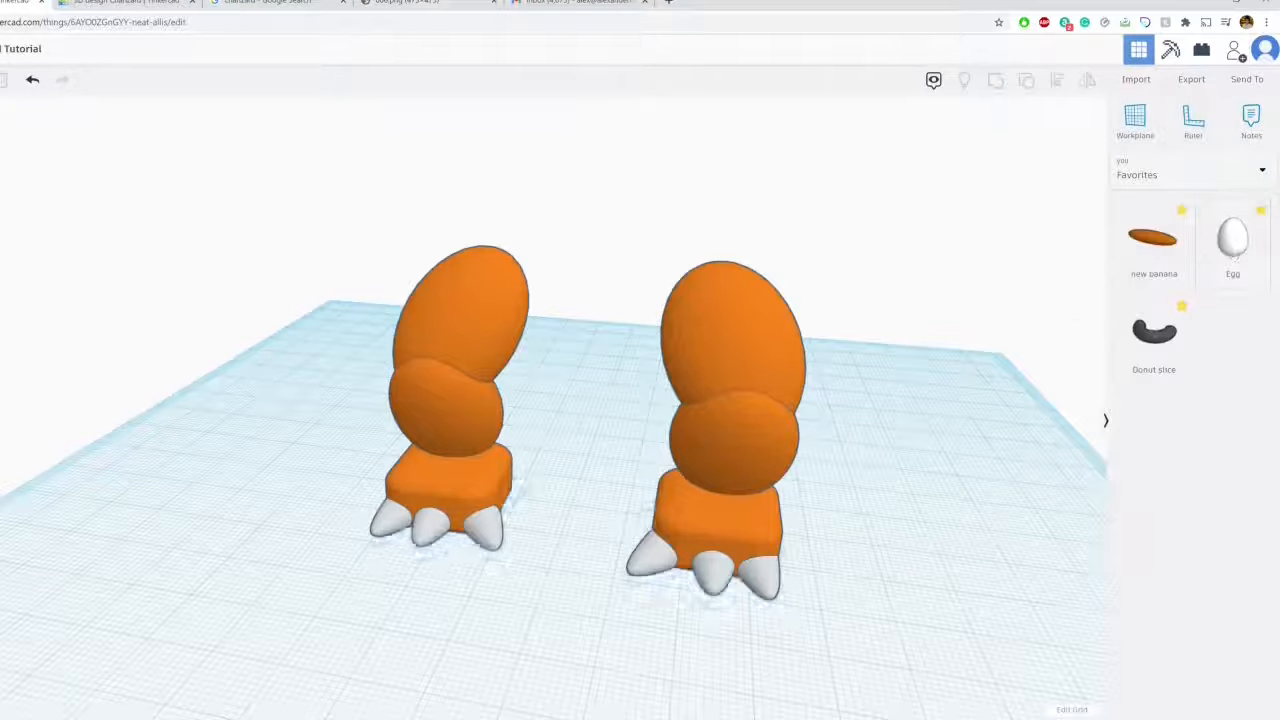
{"action": "left_click_drag", "start_coordinate": [1233, 240], "coordinate": [614, 455]}
{"action": "right_click_drag", "start_coordinate": [614, 455], "coordinate": [351, 164]}
{"action": "left_click_drag", "start_coordinate": [548, 160], "coordinate": [550, 60]}
{"action": "right_click_drag", "start_coordinate": [563, 172], "coordinate": [752, 262]}
{"action": "scroll", "coordinate": [568, 352], "scroll_direction": "down", "scroll_amount": 2}
{"action": "right_click_drag", "start_coordinate": [568, 352], "coordinate": [572, 392]}
{"action": "left_click_drag", "start_coordinate": [575, 380], "coordinate": [590, 374]}
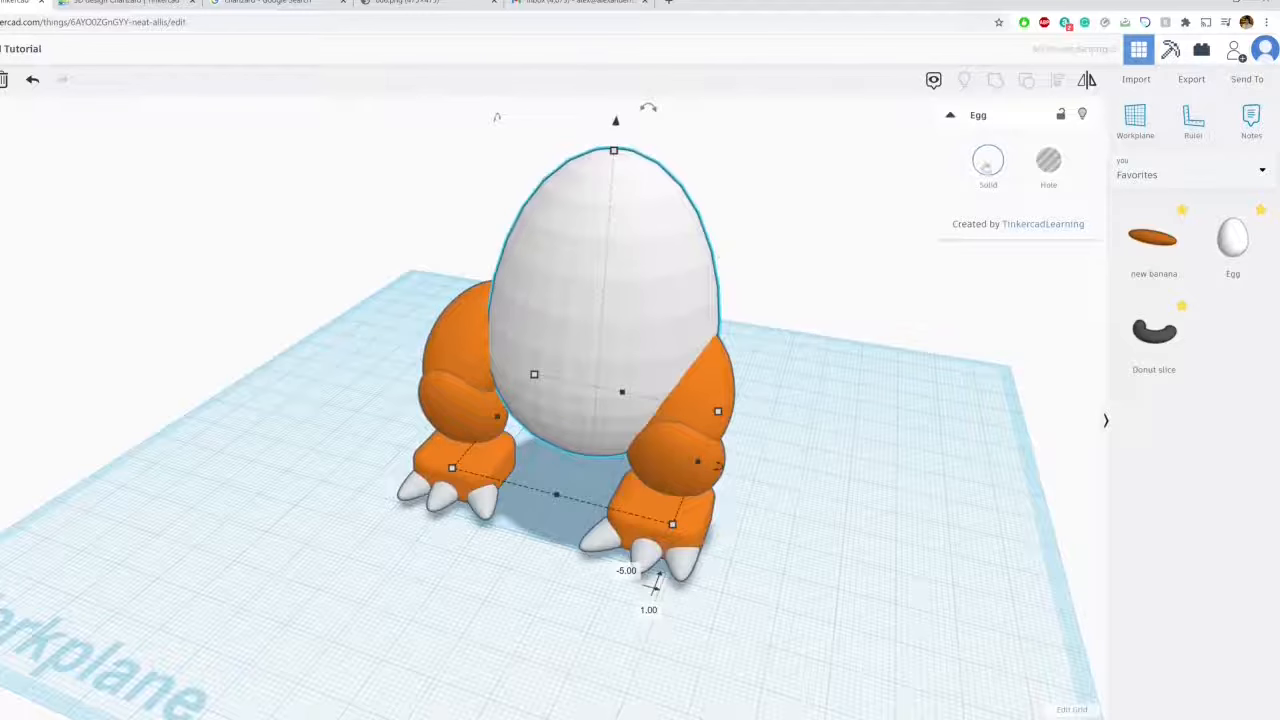
Colour the egg body pale yellow
{"action": "left_click", "coordinate": [988, 166]}
{"action": "left_click", "coordinate": [1002, 257]}
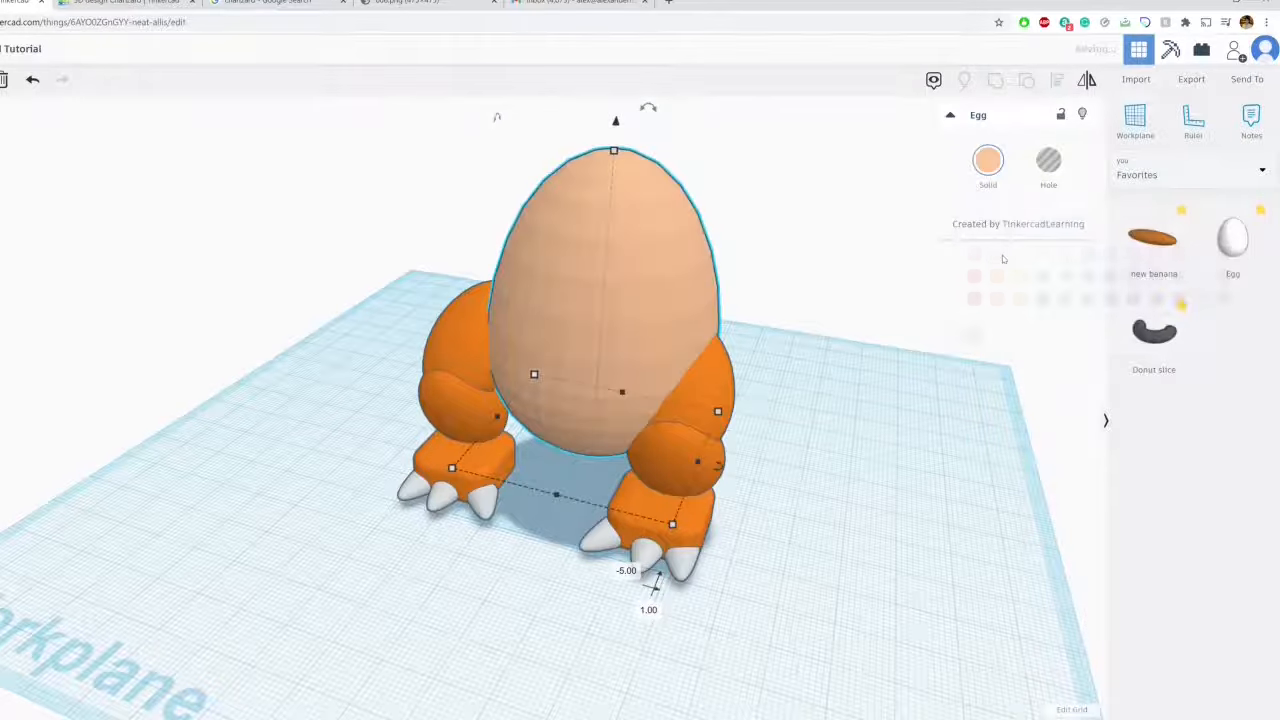
{"action": "left_click", "coordinate": [980, 172]}
{"action": "left_click", "coordinate": [990, 274]}
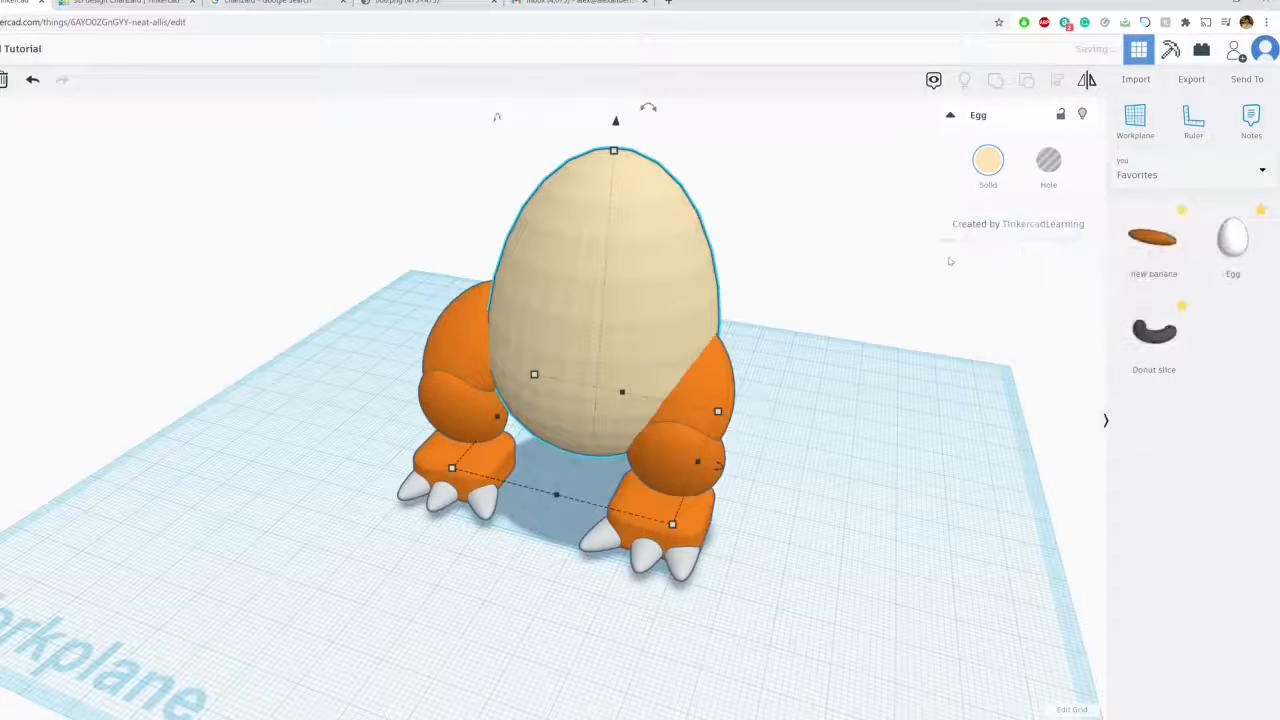
{"action": "left_click", "coordinate": [980, 172]}
{"action": "left_click", "coordinate": [997, 254]}
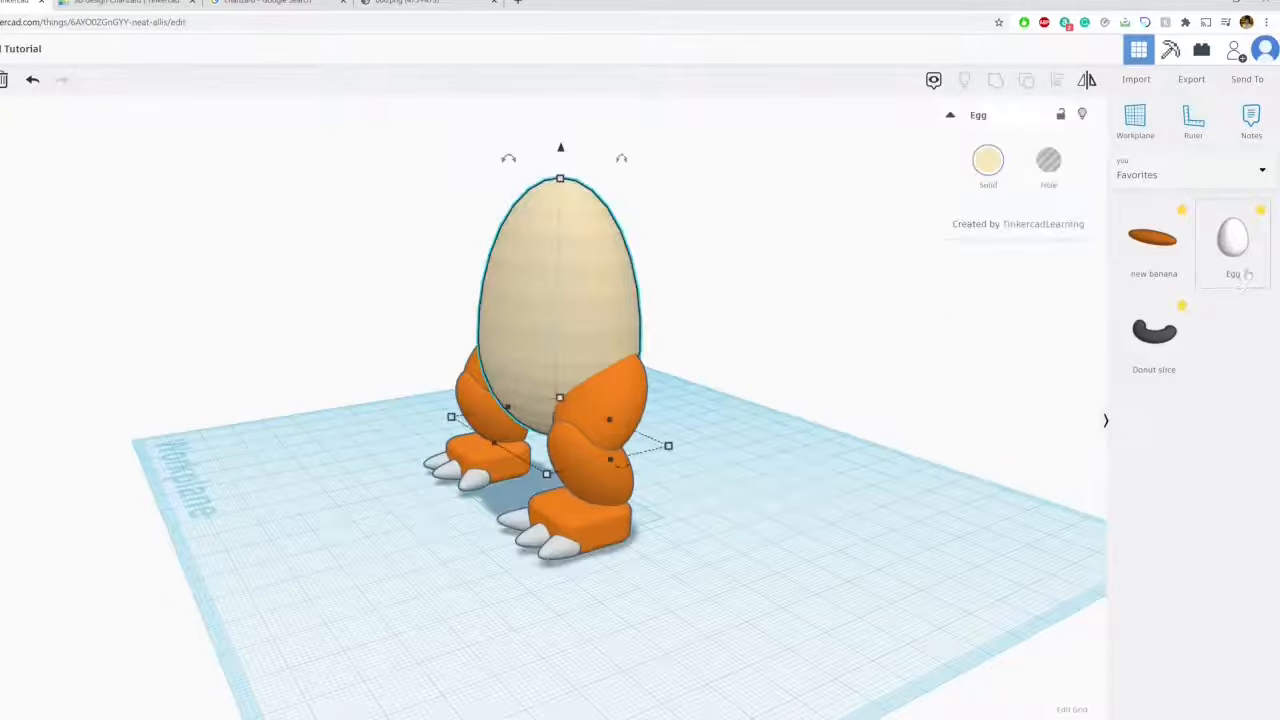
Switch the shape library back to Basic Shapes and look through the available shapes
{"action": "left_click", "coordinate": [826, 392]}
{"action": "left_click", "coordinate": [580, 275]}
{"action": "left_click", "coordinate": [1188, 176]}
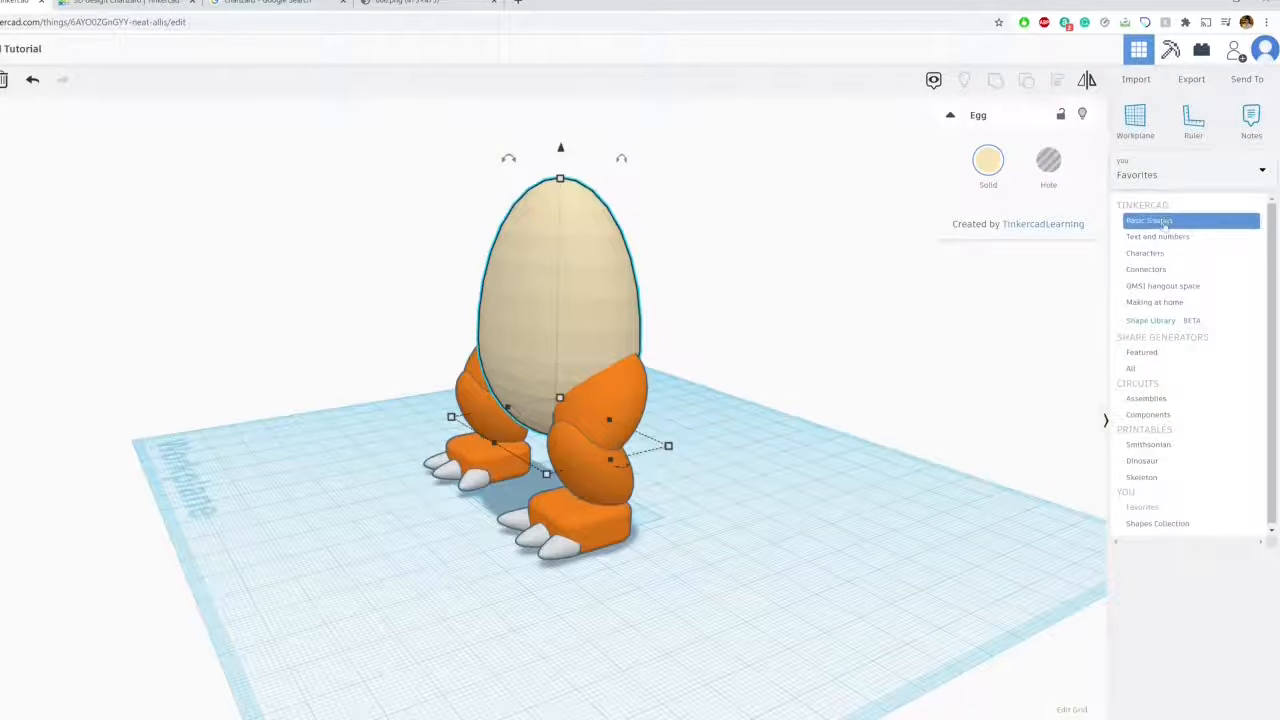
{"action": "left_click", "coordinate": [1164, 222]}
{"action": "scroll", "coordinate": [1213, 322], "scroll_direction": "up", "scroll_amount": 1}
{"action": "scroll", "coordinate": [1200, 345], "scroll_direction": "down", "scroll_amount": 5}
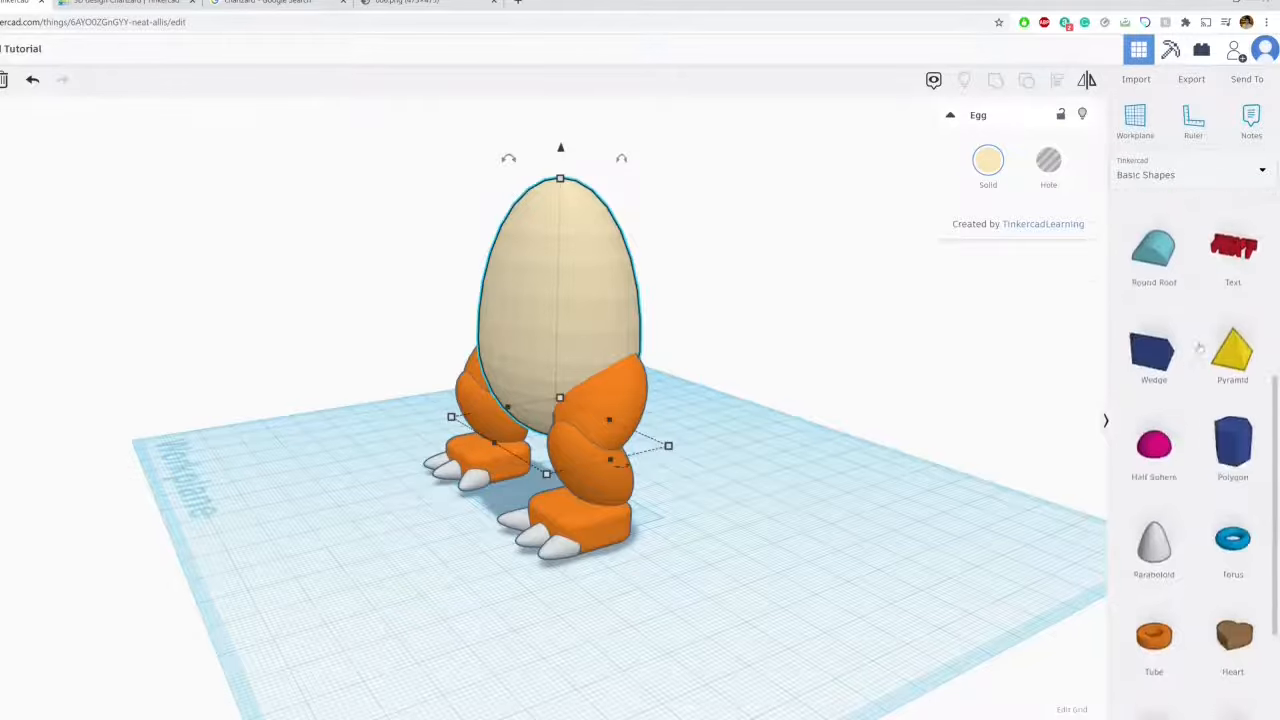
Compare the model with the Charizard reference image and return to the design
{"action": "left_click", "coordinate": [432, 4]}
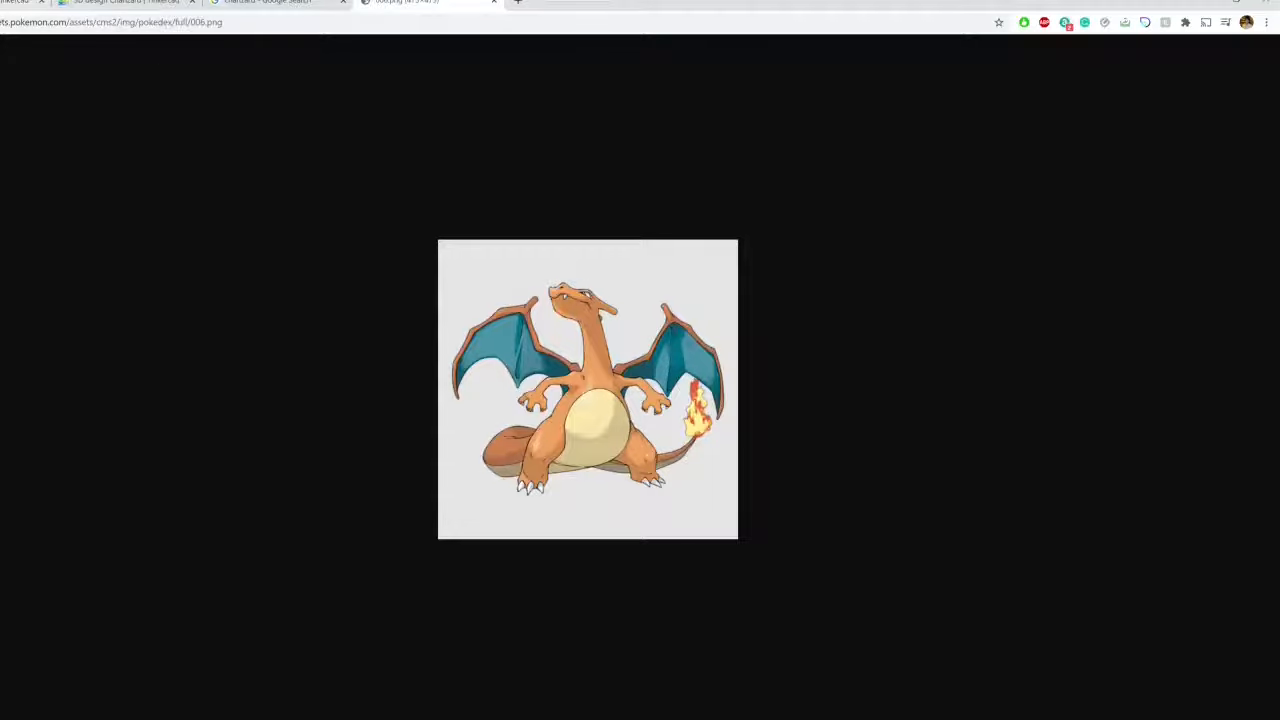
{"action": "key", "text": "ctrl+Tab"}
{"action": "key", "text": "ctrl+shift+Tab"}
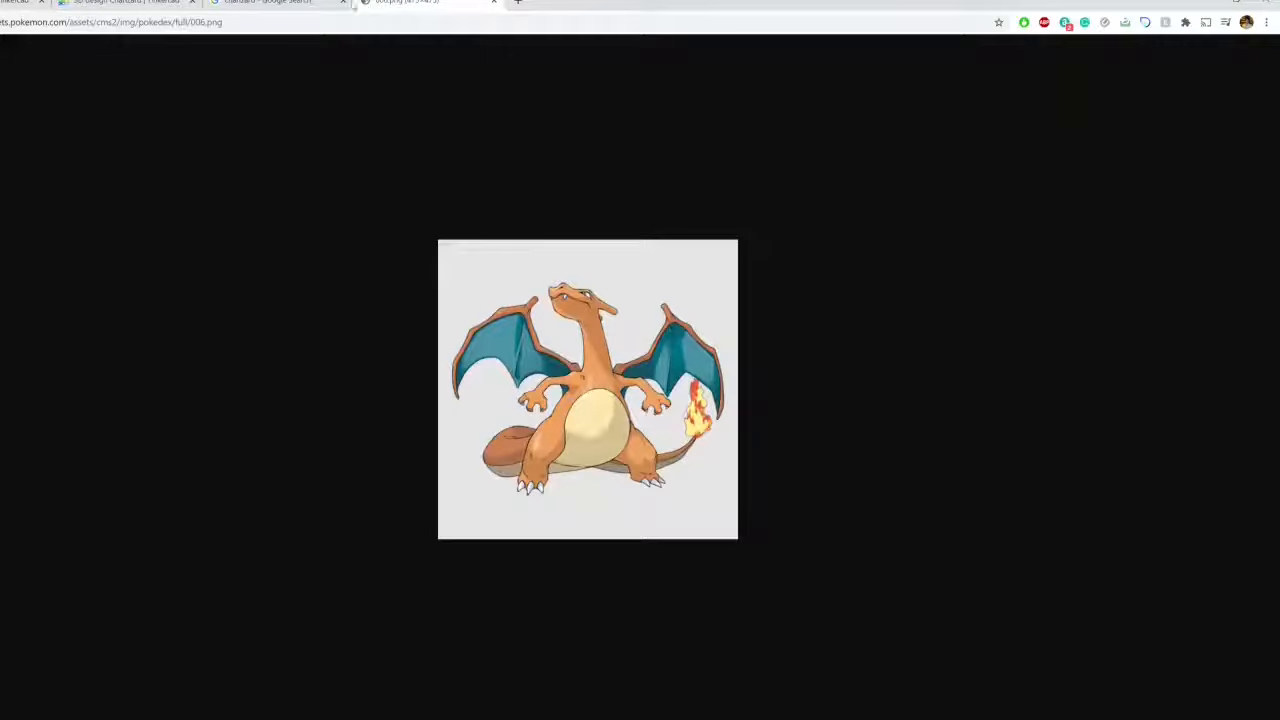
{"action": "key", "text": "ctrl+Tab"}
{"action": "right_click_drag", "start_coordinate": [621, 462], "coordinate": [681, 421]}
{"action": "left_click_drag", "start_coordinate": [661, 430], "coordinate": [641, 430]}
{"action": "left_click", "coordinate": [33, 80]}
{"action": "left_click", "coordinate": [603, 261]}
{"action": "left_click", "coordinate": [737, 343]}
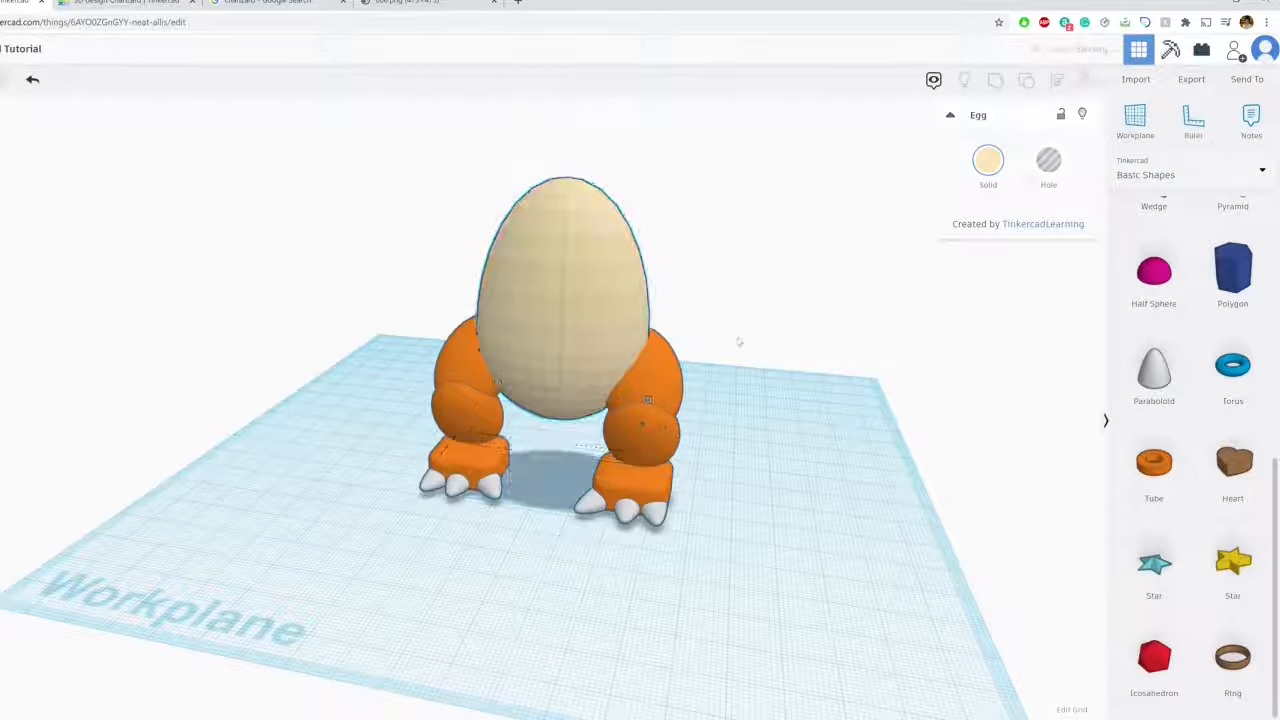
Add a basic Sphere at the back of the egg body, stretch it to about 38 mm tall and colour it orange
{"action": "scroll", "coordinate": [1164, 276], "scroll_direction": "up", "scroll_amount": 5}
{"action": "scroll", "coordinate": [1164, 276], "scroll_direction": "down", "scroll_amount": 1}
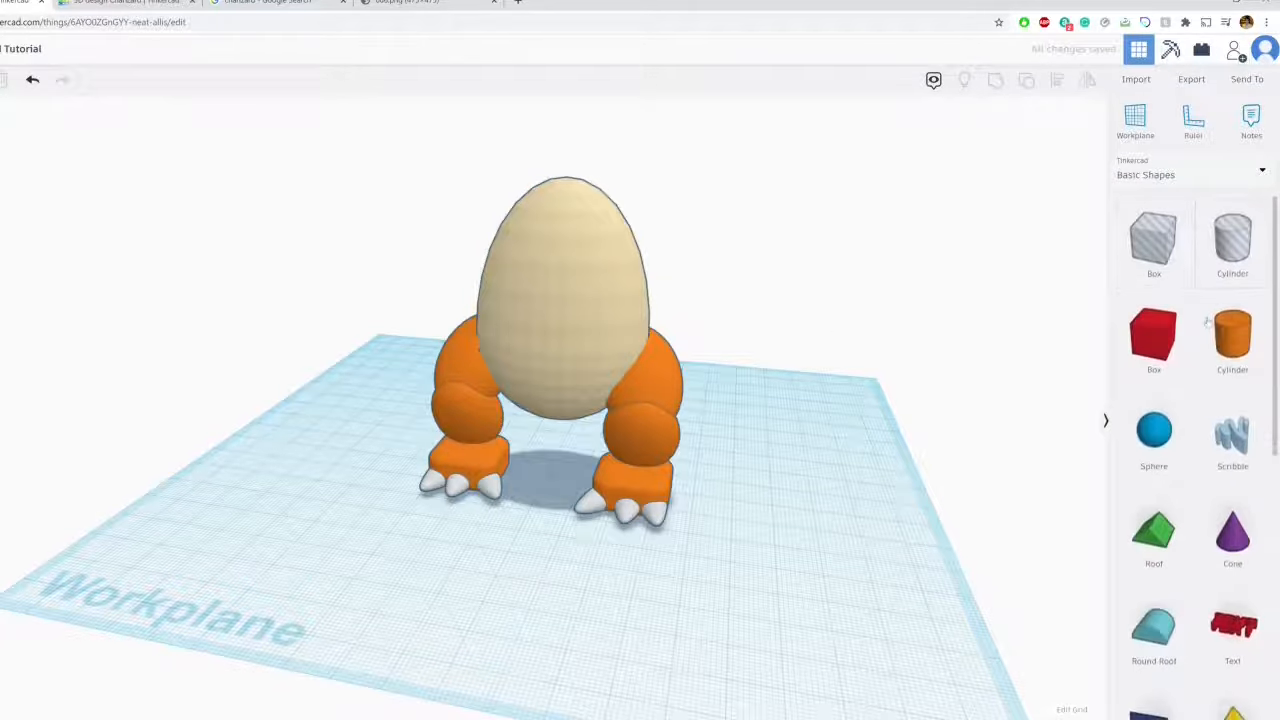
{"action": "left_click_drag", "start_coordinate": [1154, 430], "coordinate": [558, 222]}
{"action": "right_click_drag", "start_coordinate": [659, 246], "coordinate": [505, 262]}
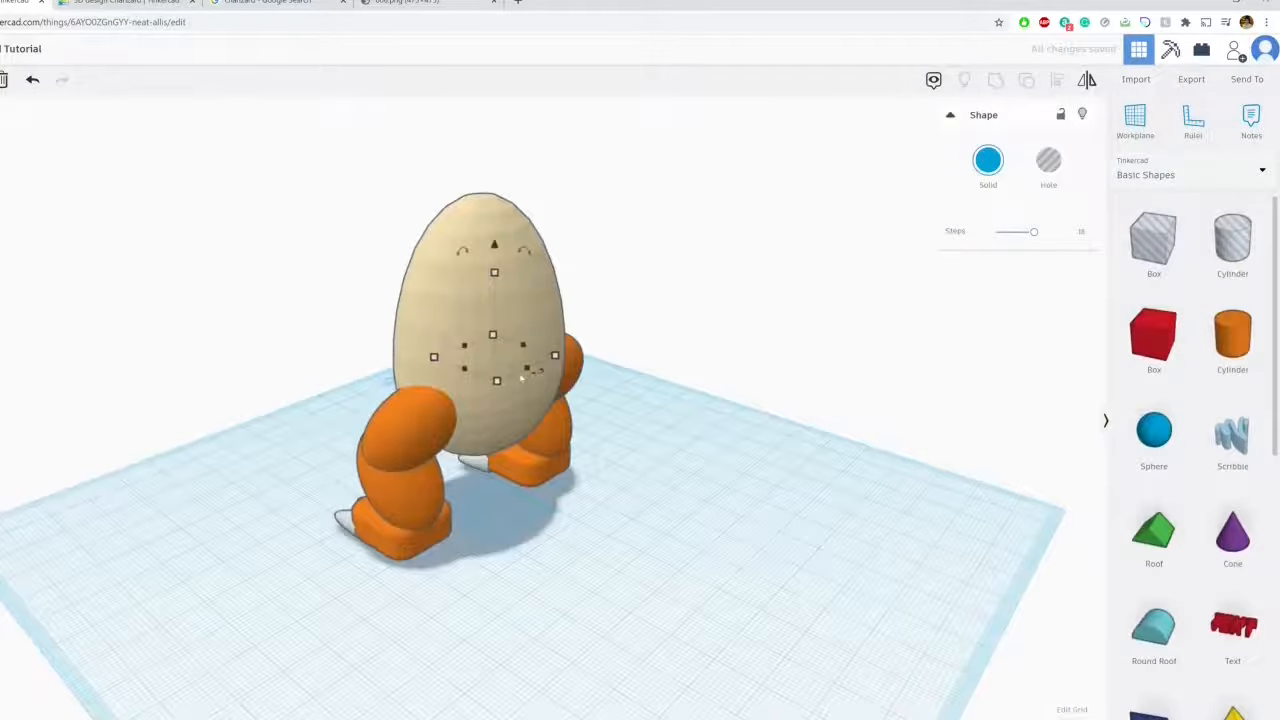
{"action": "left_click_drag", "start_coordinate": [527, 368], "coordinate": [567, 383]}
{"action": "left_click_drag", "start_coordinate": [515, 281], "coordinate": [497, 204]}
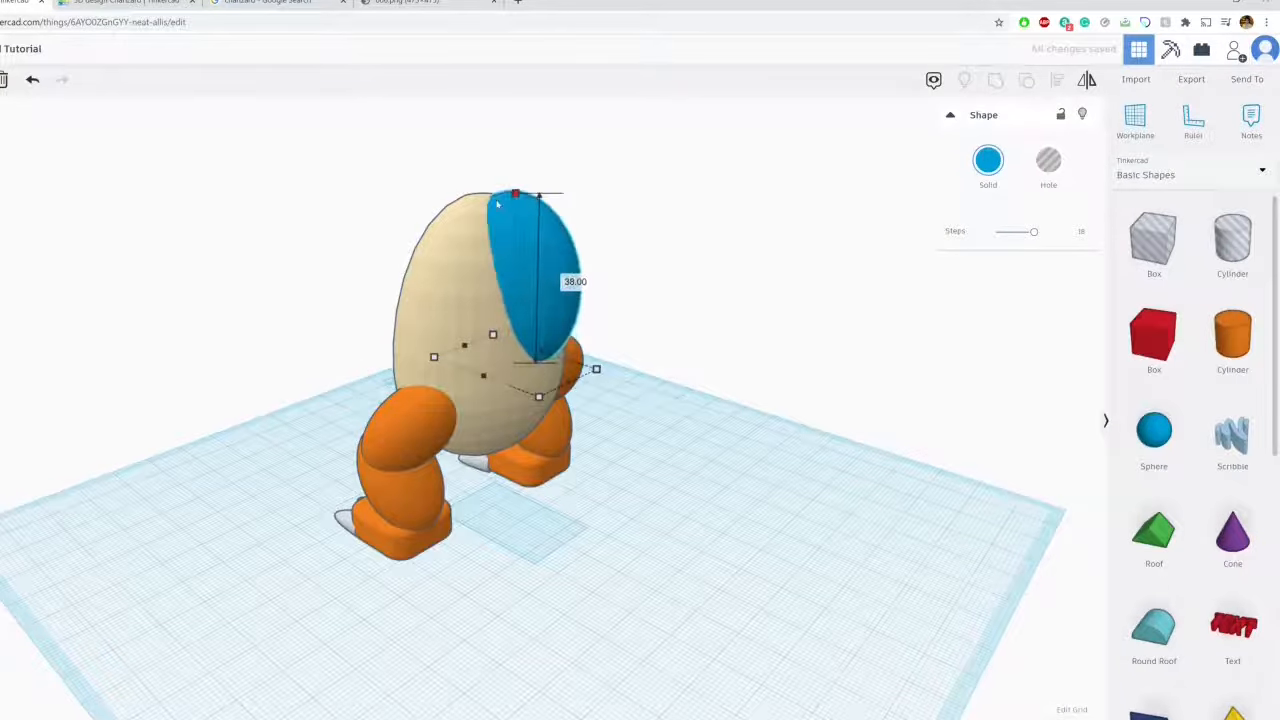
{"action": "left_click", "coordinate": [988, 160]}
{"action": "left_click", "coordinate": [997, 276]}
Lower the orange sphere 25 mm behind the egg, widen it to 50 mm and raise it back up 2 mm
{"action": "left_click", "coordinate": [540, 394]}
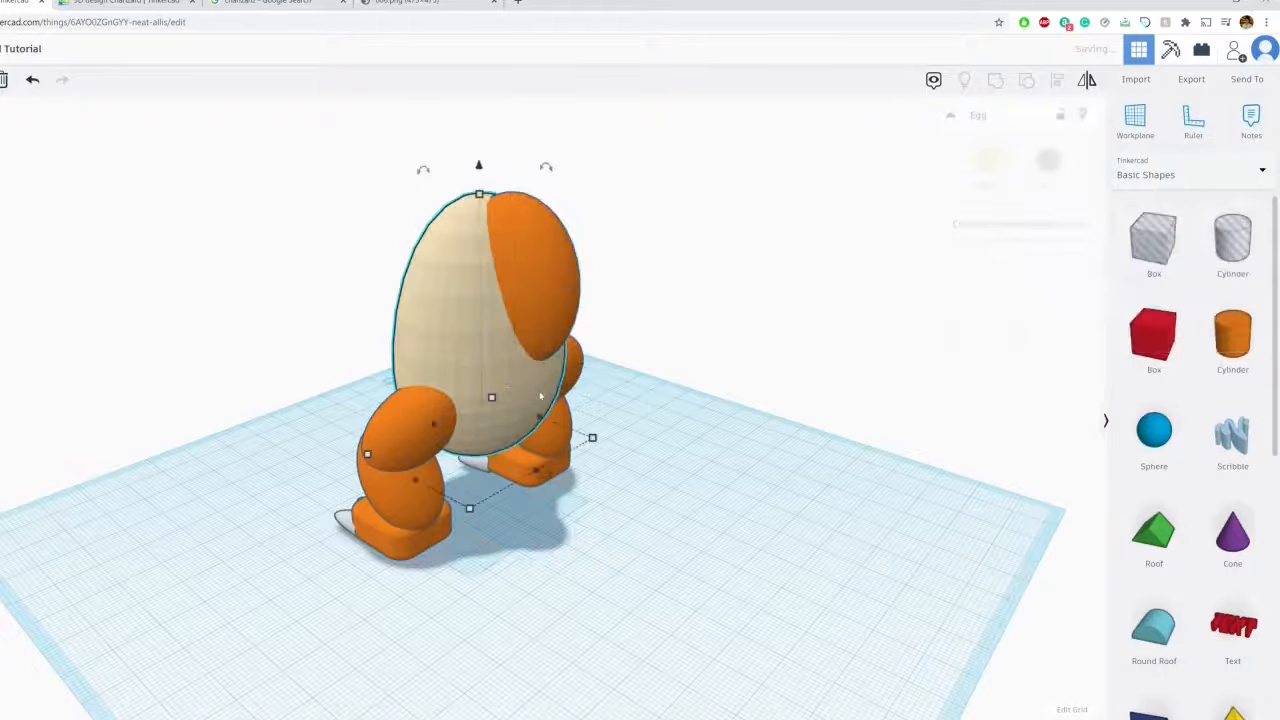
{"action": "left_click", "coordinate": [560, 281]}
{"action": "right_click_drag", "start_coordinate": [560, 281], "coordinate": [541, 385]}
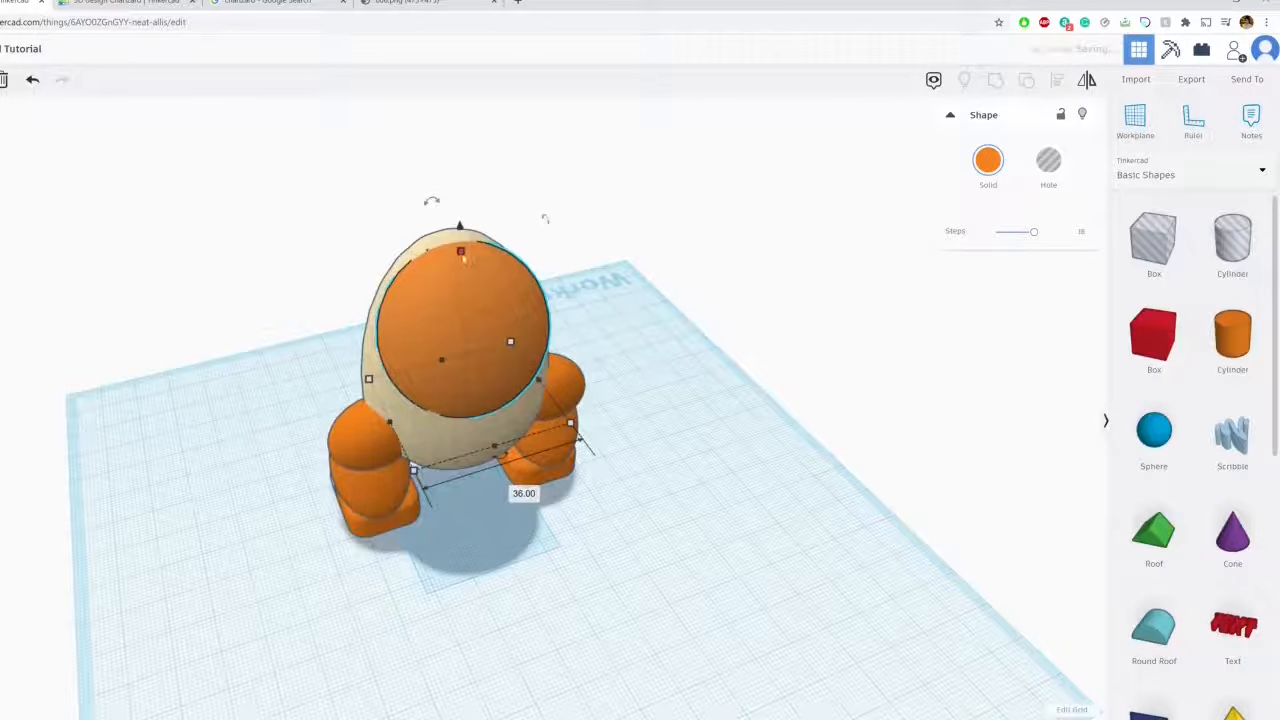
{"action": "right_click_drag", "start_coordinate": [462, 257], "coordinate": [490, 174]}
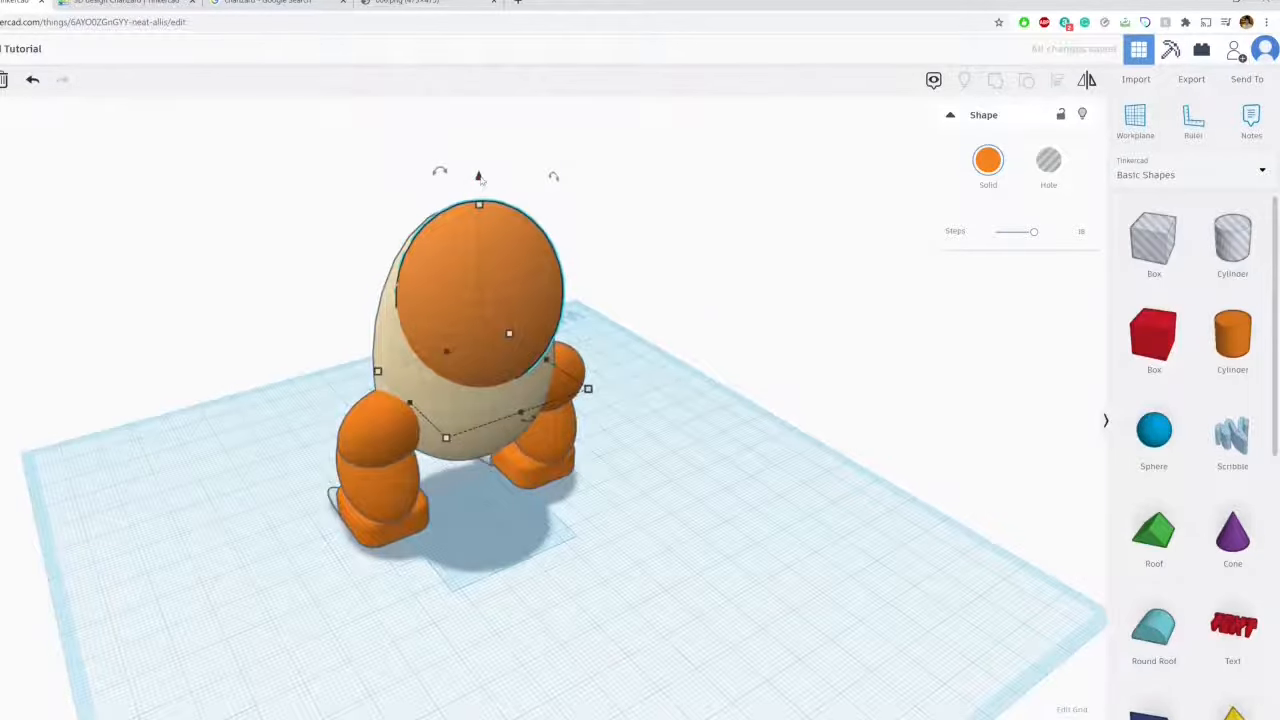
{"action": "left_click_drag", "start_coordinate": [479, 177], "coordinate": [480, 298]}
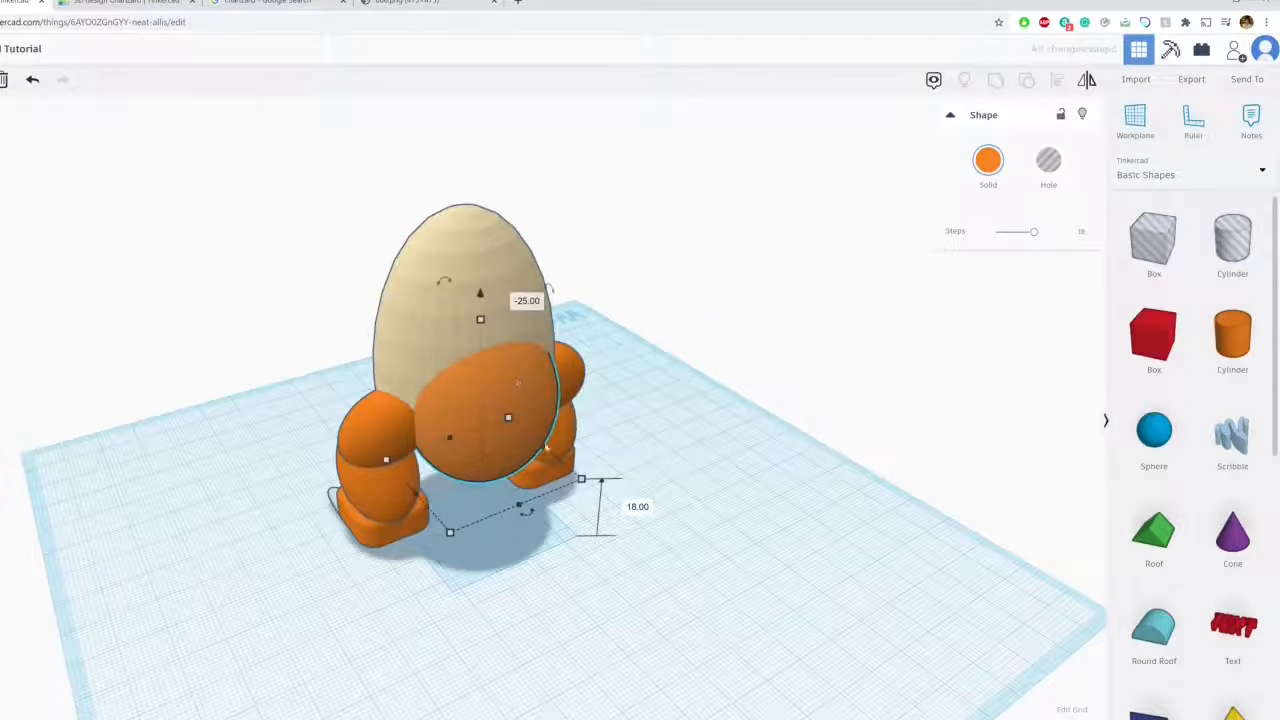
{"action": "left_click_drag", "start_coordinate": [416, 495], "coordinate": [391, 511]}
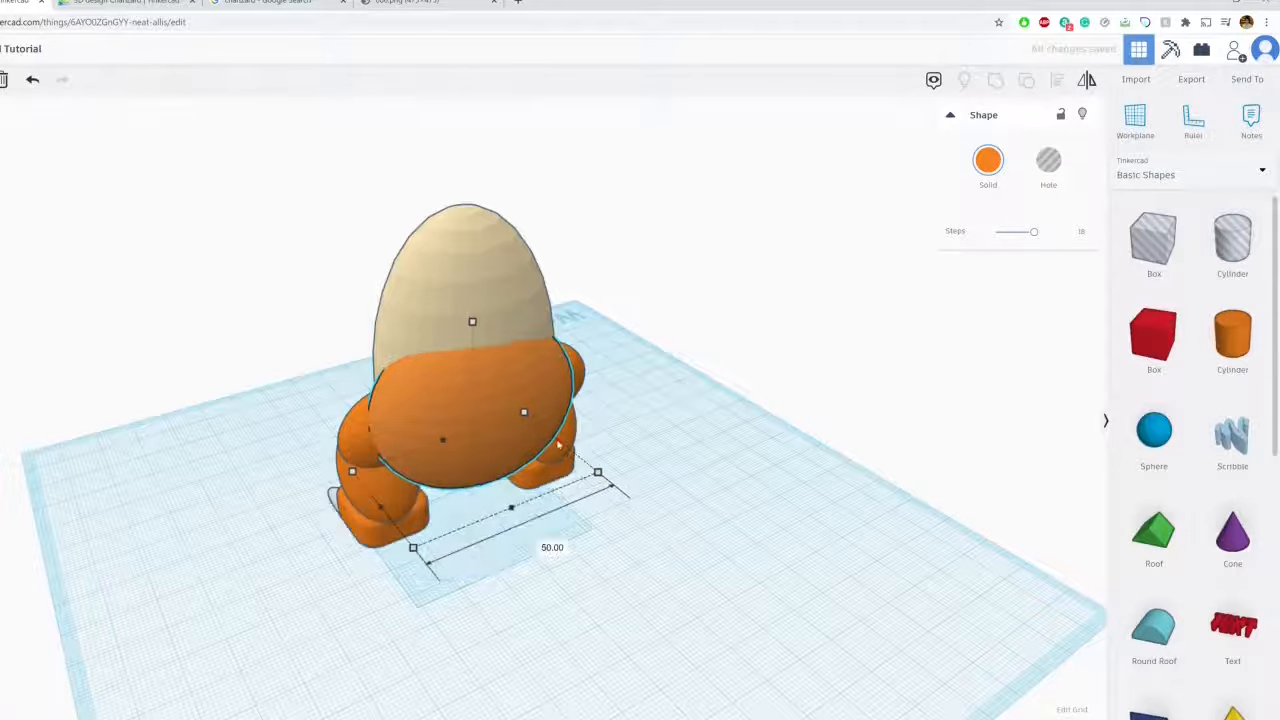
{"action": "right_click_drag", "start_coordinate": [567, 440], "coordinate": [679, 356]}
{"action": "left_click_drag", "start_coordinate": [550, 237], "coordinate": [550, 230]}
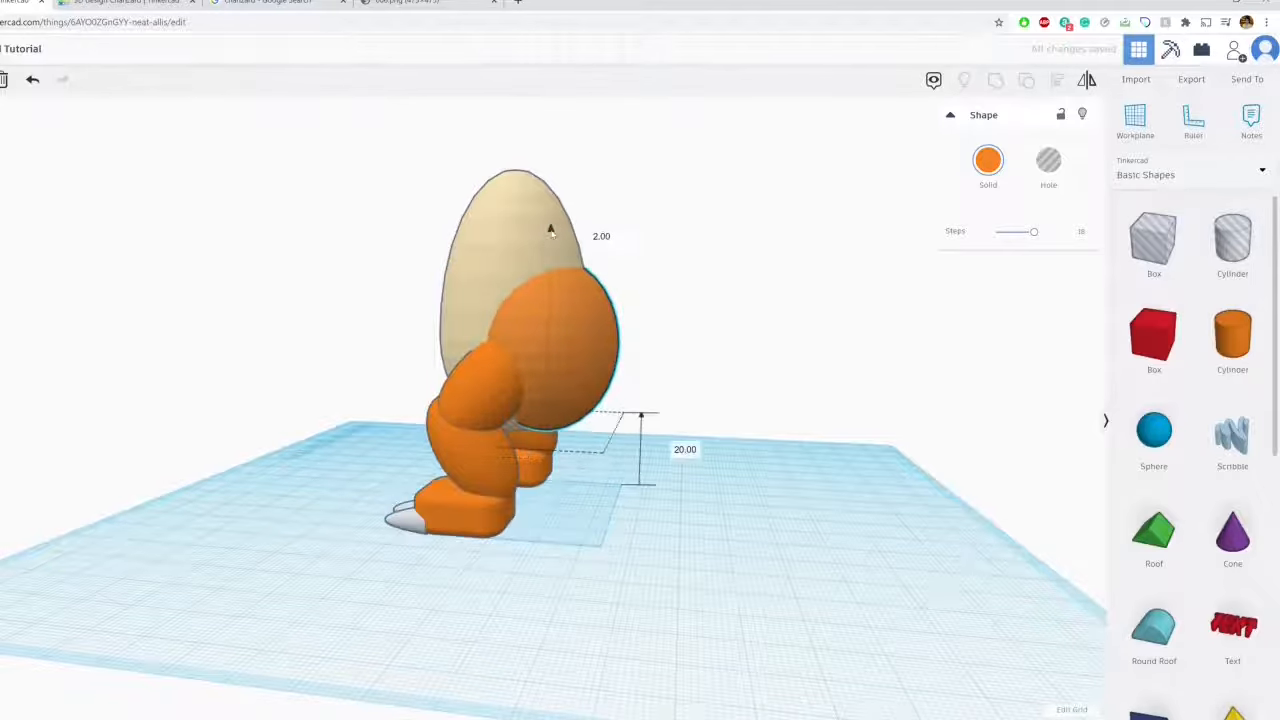
Make the pale egg thinner from its back side and stretch the orange sphere to about 66 mm tall
{"action": "left_click", "coordinate": [543, 244]}
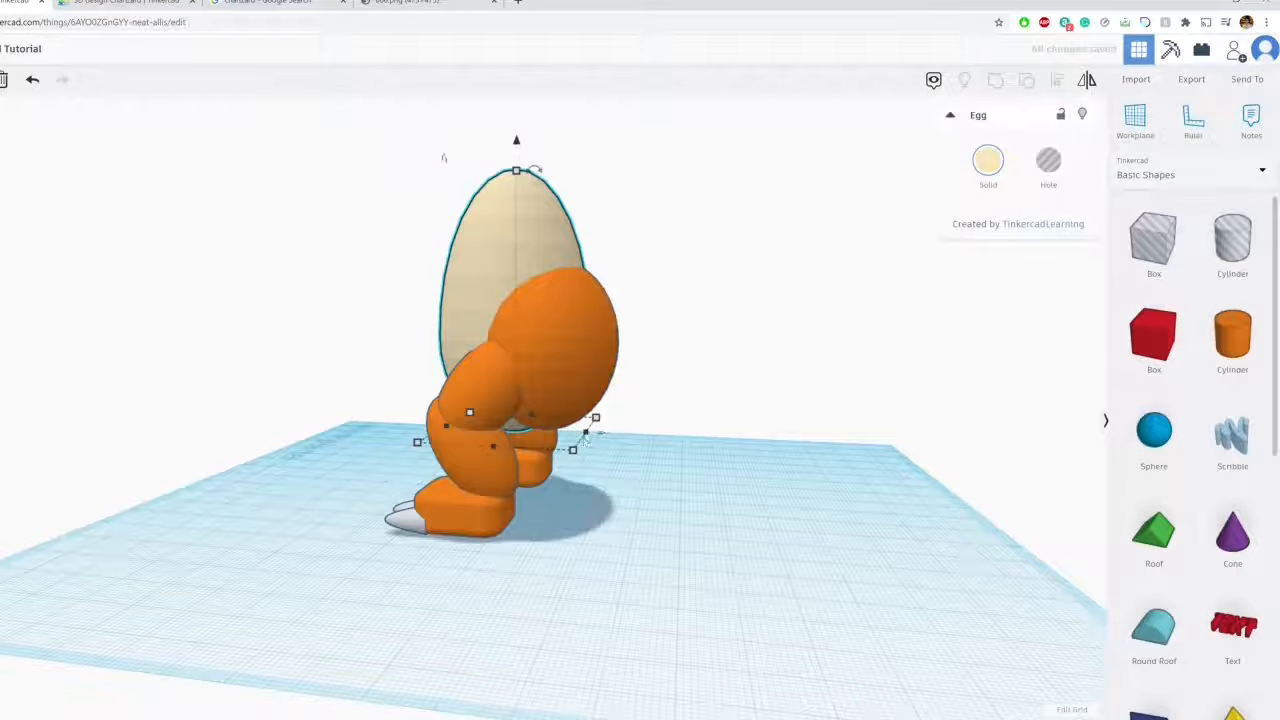
{"action": "left_click_drag", "start_coordinate": [586, 436], "coordinate": [568, 427]}
{"action": "left_click", "coordinate": [553, 309]}
{"action": "left_click_drag", "start_coordinate": [550, 258], "coordinate": [552, 151]}
{"action": "right_click_drag", "start_coordinate": [595, 222], "coordinate": [698, 338]}
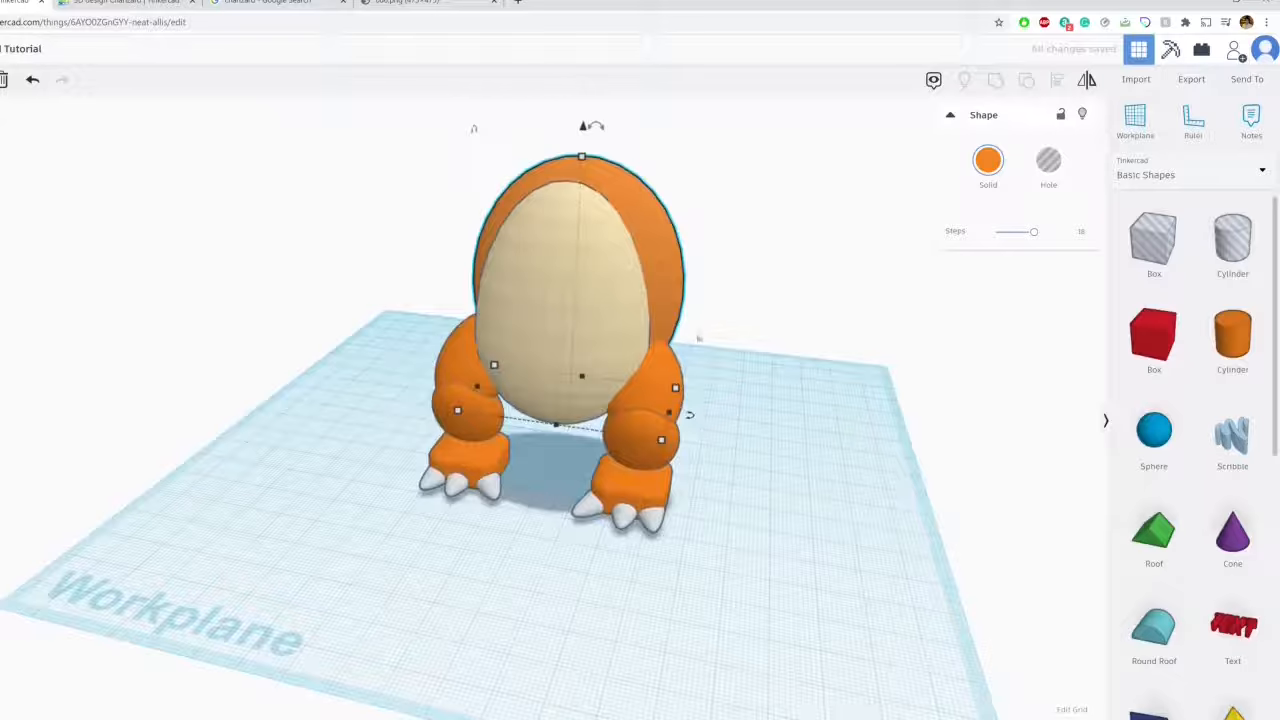
Compare the body with the Charizard reference image and slightly reduce the pale egg's depth at the belly side
{"action": "left_click", "coordinate": [425, 2]}
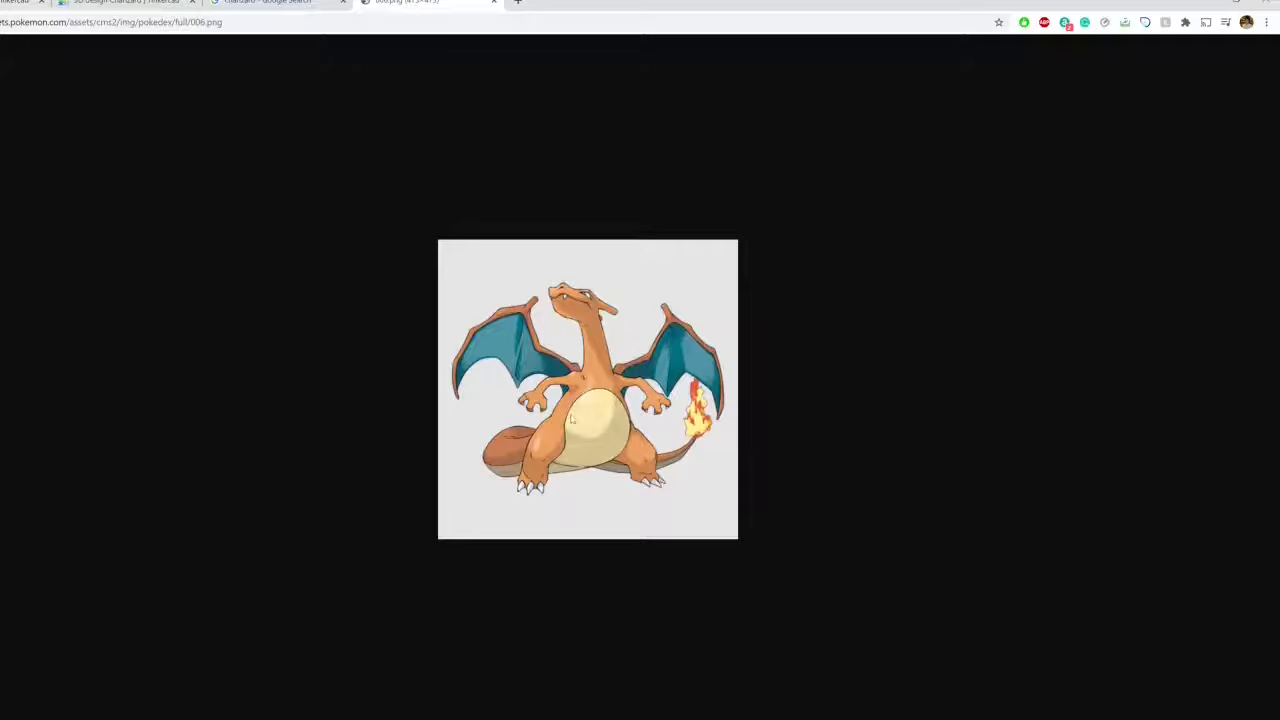
{"action": "left_click", "coordinate": [20, 2]}
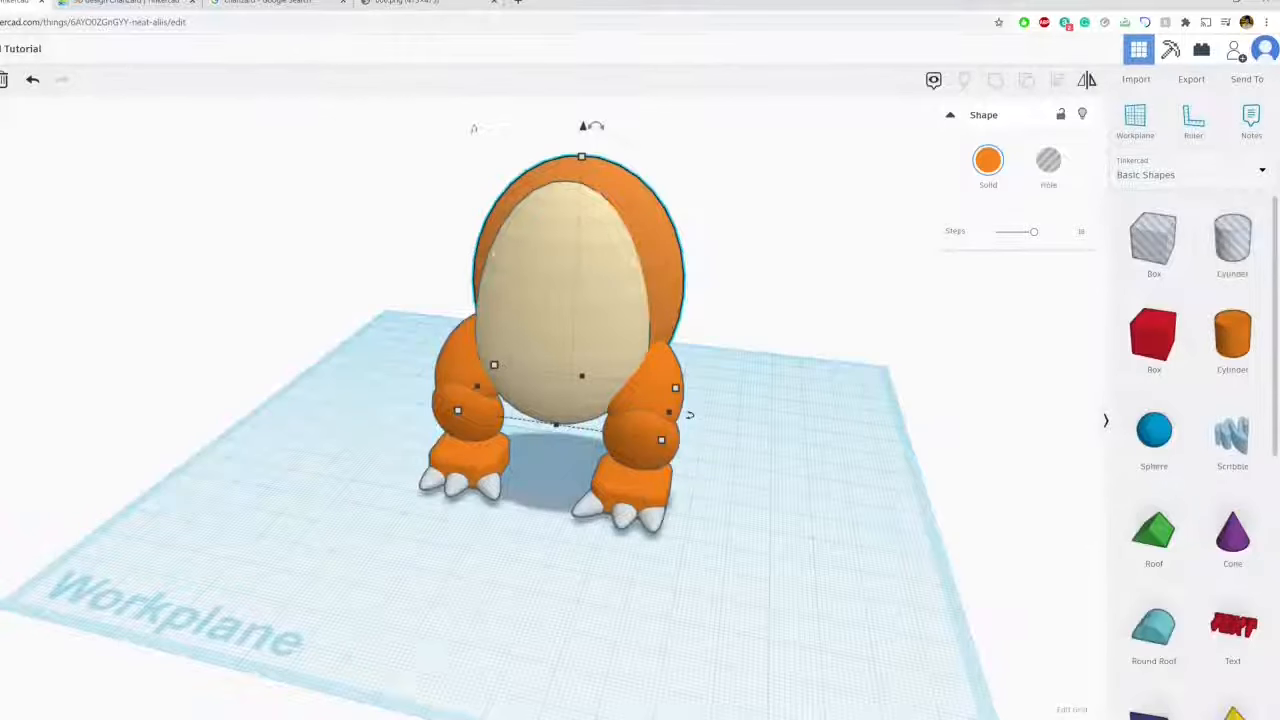
{"action": "right_click_drag", "start_coordinate": [604, 190], "coordinate": [485, 163]}
{"action": "left_click", "coordinate": [518, 331]}
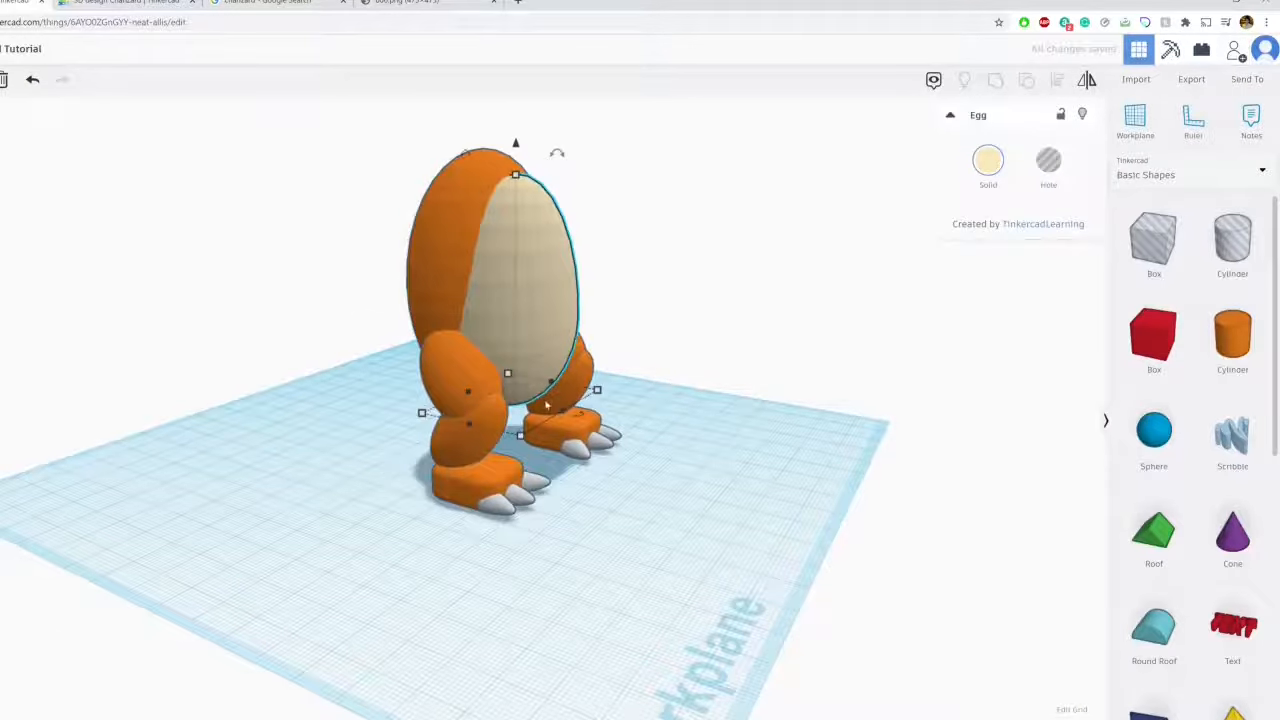
{"action": "left_click_drag", "start_coordinate": [560, 412], "coordinate": [549, 410]}
{"action": "left_click", "coordinate": [751, 323]}
{"action": "right_click_drag", "start_coordinate": [751, 323], "coordinate": [160, 306]}
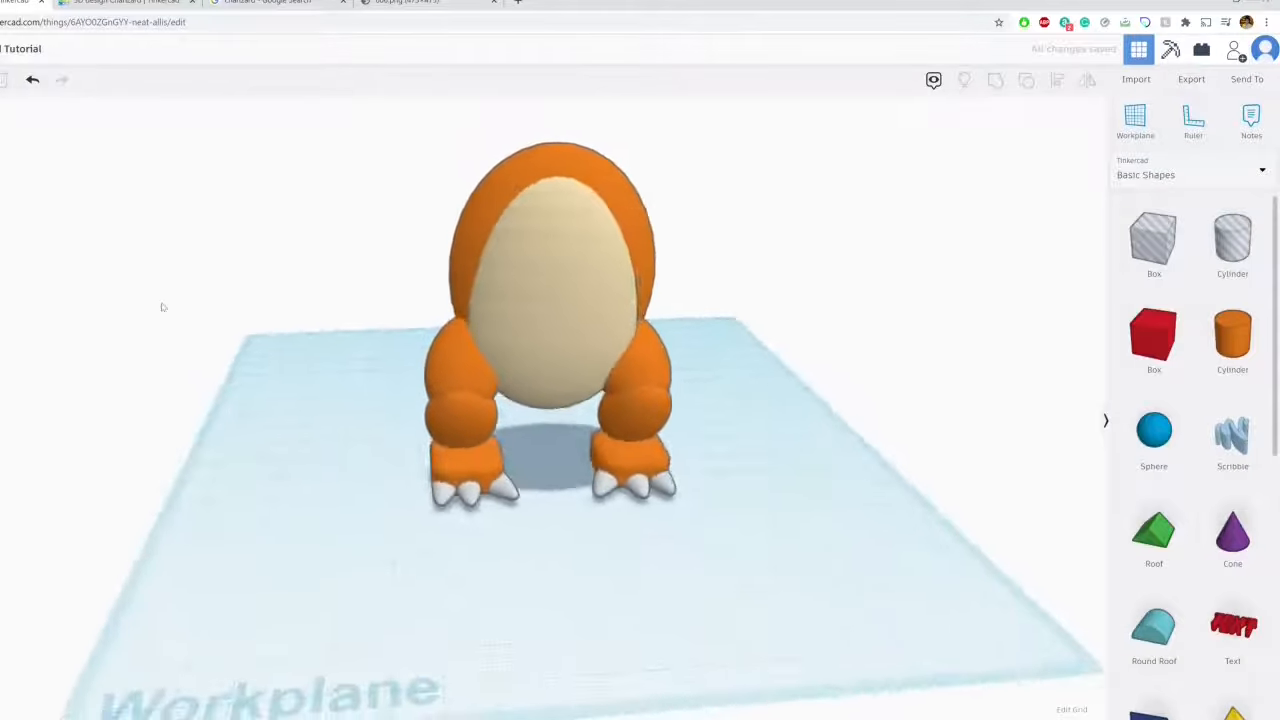
Lower the top of the orange body slightly and compare the model with the Charizard reference image
{"action": "left_click", "coordinate": [580, 180]}
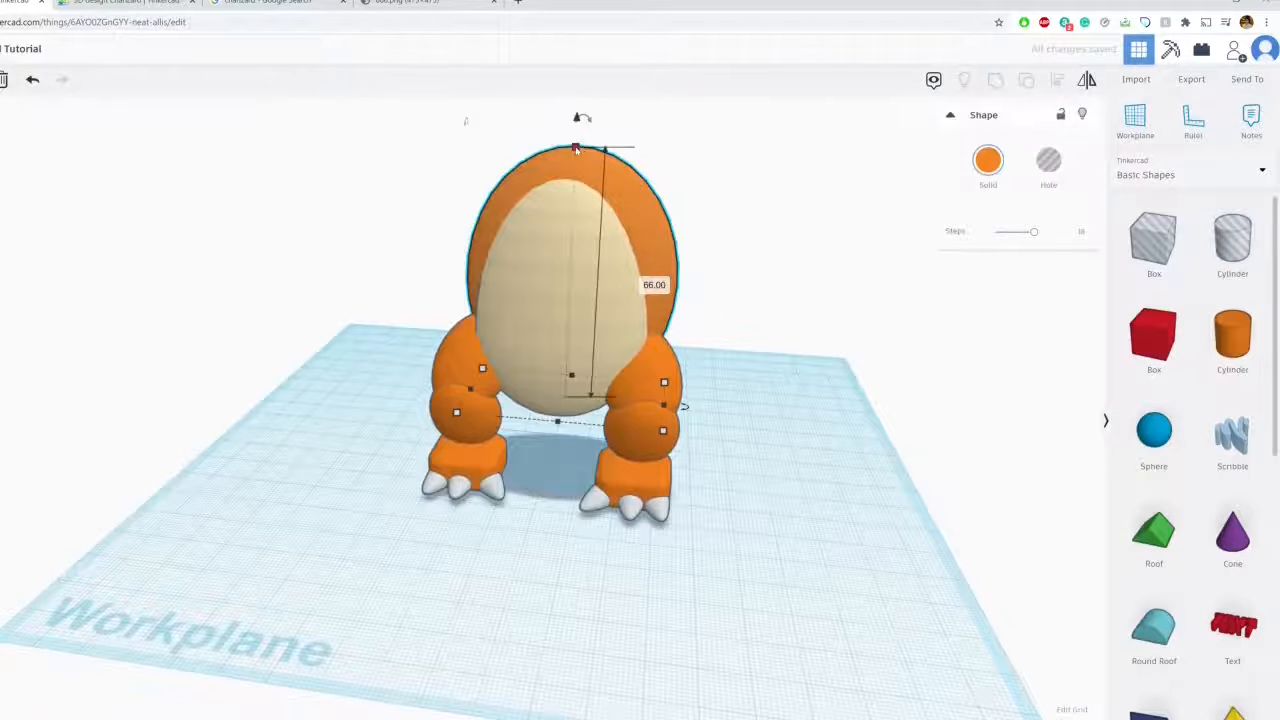
{"action": "left_click_drag", "start_coordinate": [576, 149], "coordinate": [545, 160]}
{"action": "left_click", "coordinate": [829, 257]}
{"action": "right_click_drag", "start_coordinate": [829, 257], "coordinate": [800, 340]}
{"action": "key", "text": "ctrl+shift+Tab"}
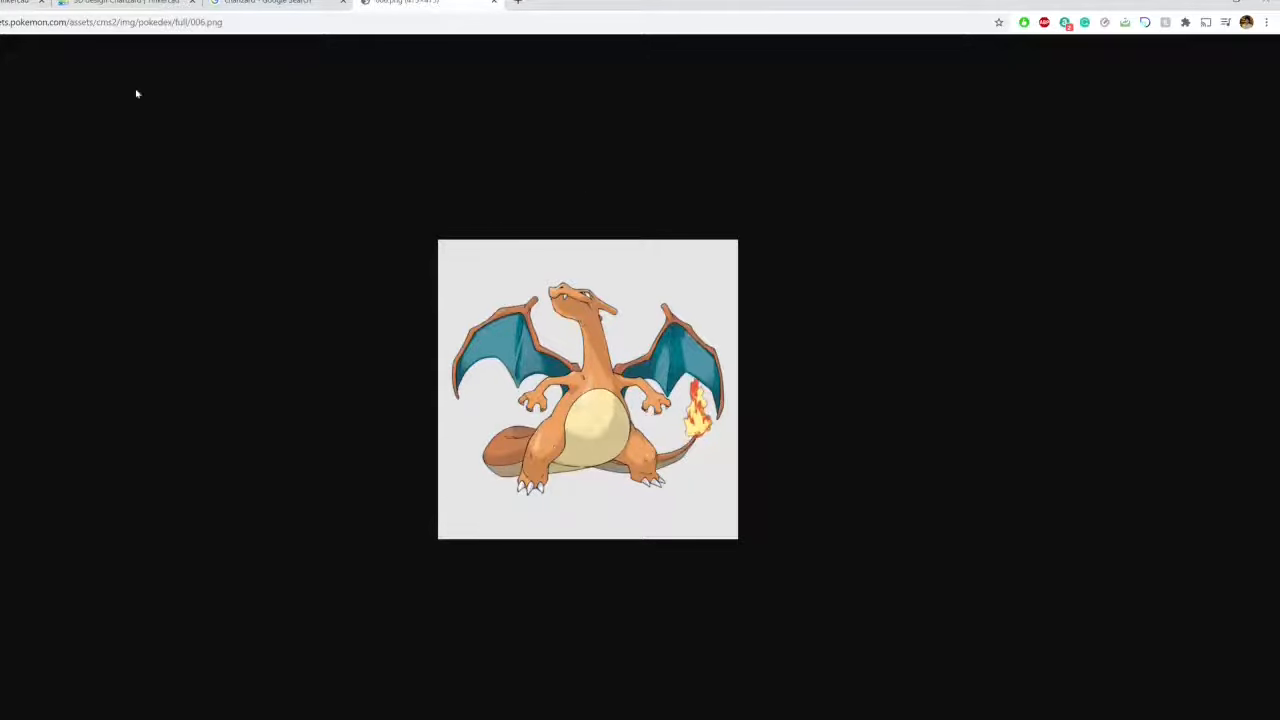
{"action": "key", "text": "ctrl+Tab"}
{"action": "right_click_drag", "start_coordinate": [731, 371], "coordinate": [860, 372]}
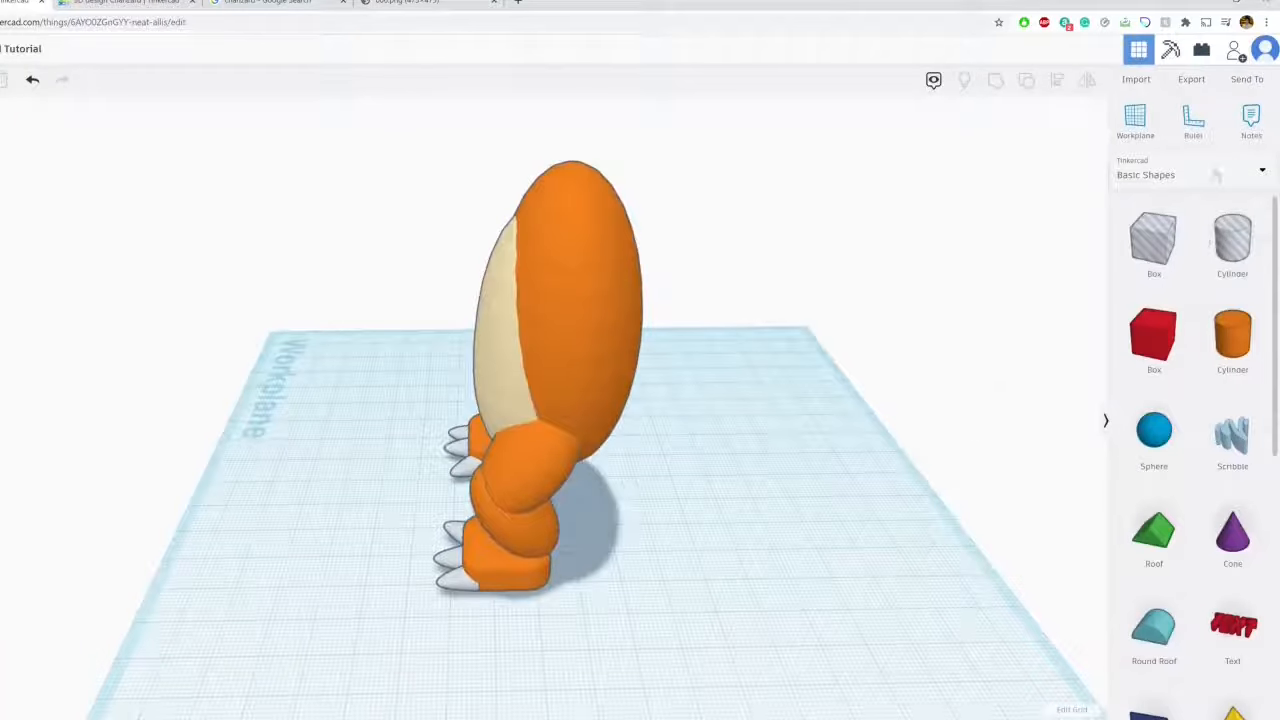
Add another Egg from the Favorites shapes behind the body, narrow it to 21 mm and colour it pale yellow
{"action": "left_click", "coordinate": [1218, 176]}
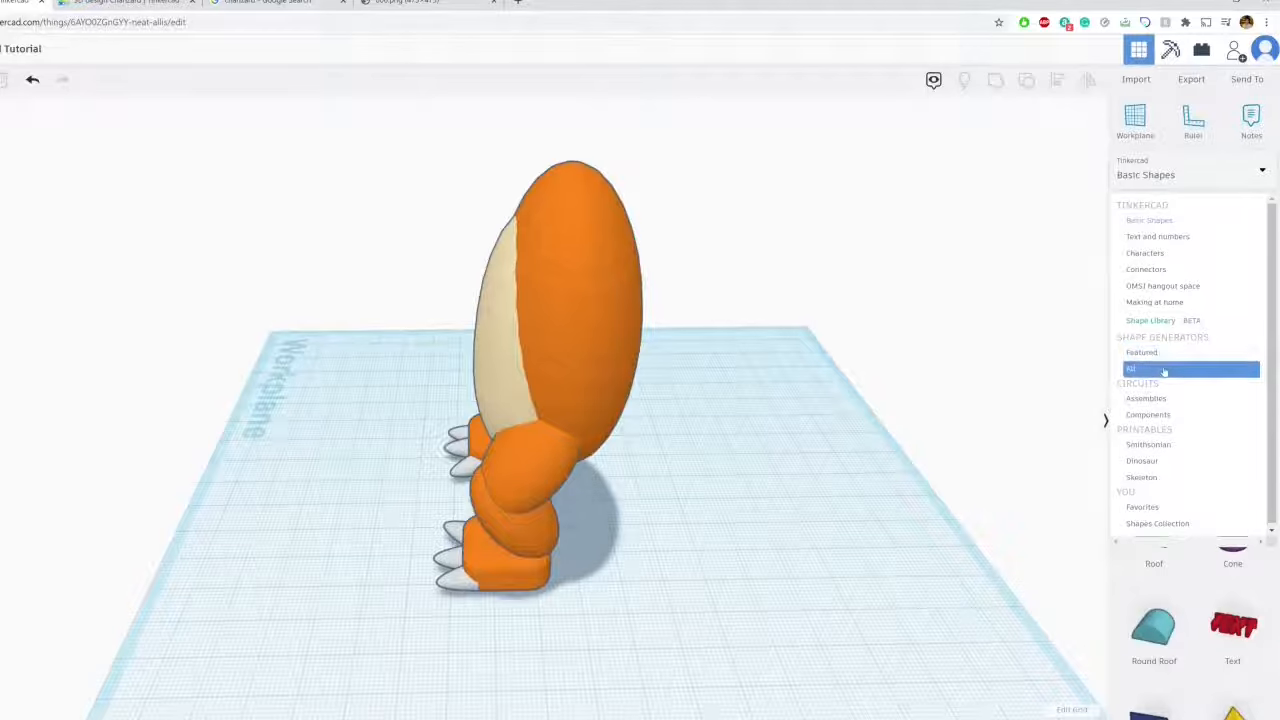
{"action": "left_click", "coordinate": [1150, 507]}
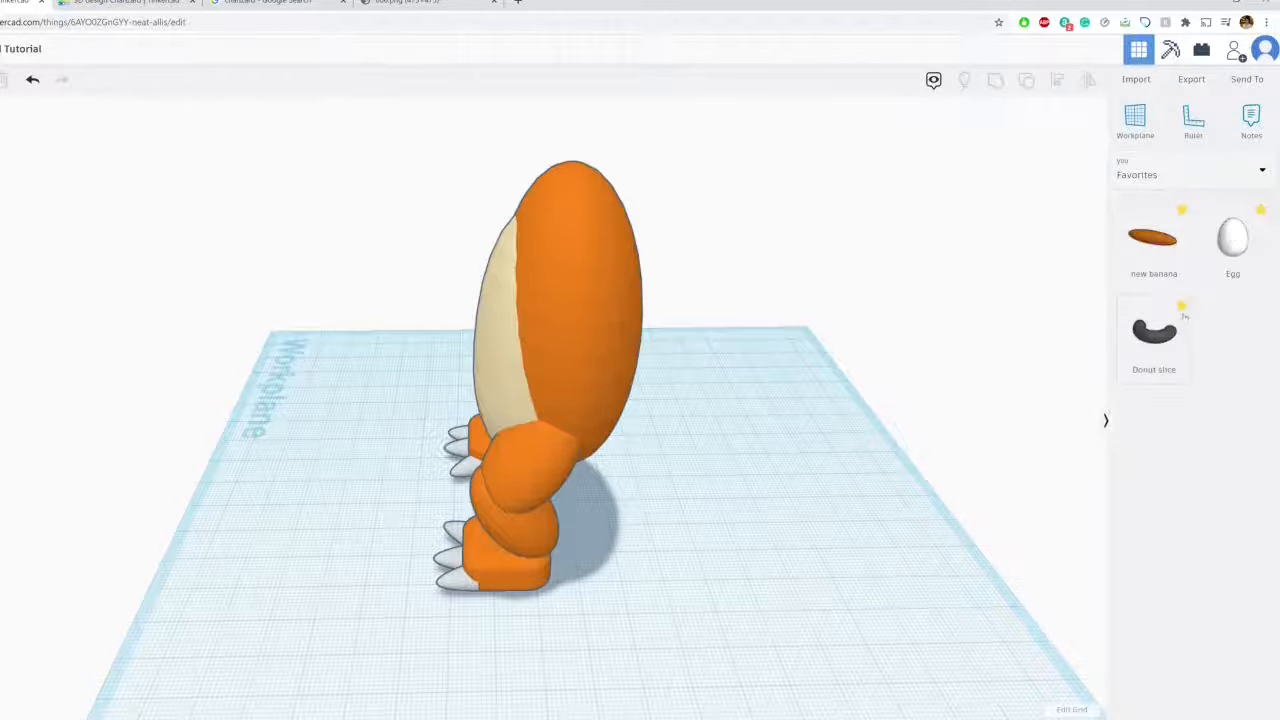
{"action": "left_click_drag", "start_coordinate": [1238, 253], "coordinate": [743, 387]}
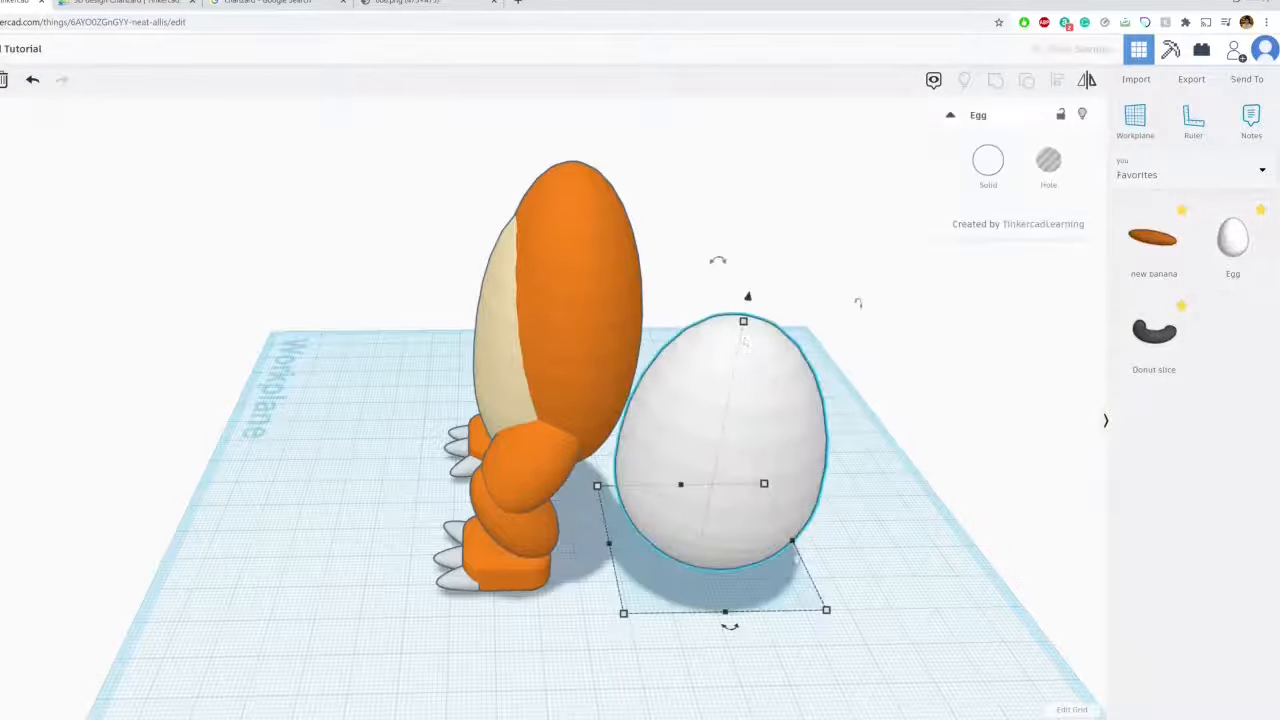
{"action": "left_click_drag", "start_coordinate": [793, 541], "coordinate": [692, 542]}
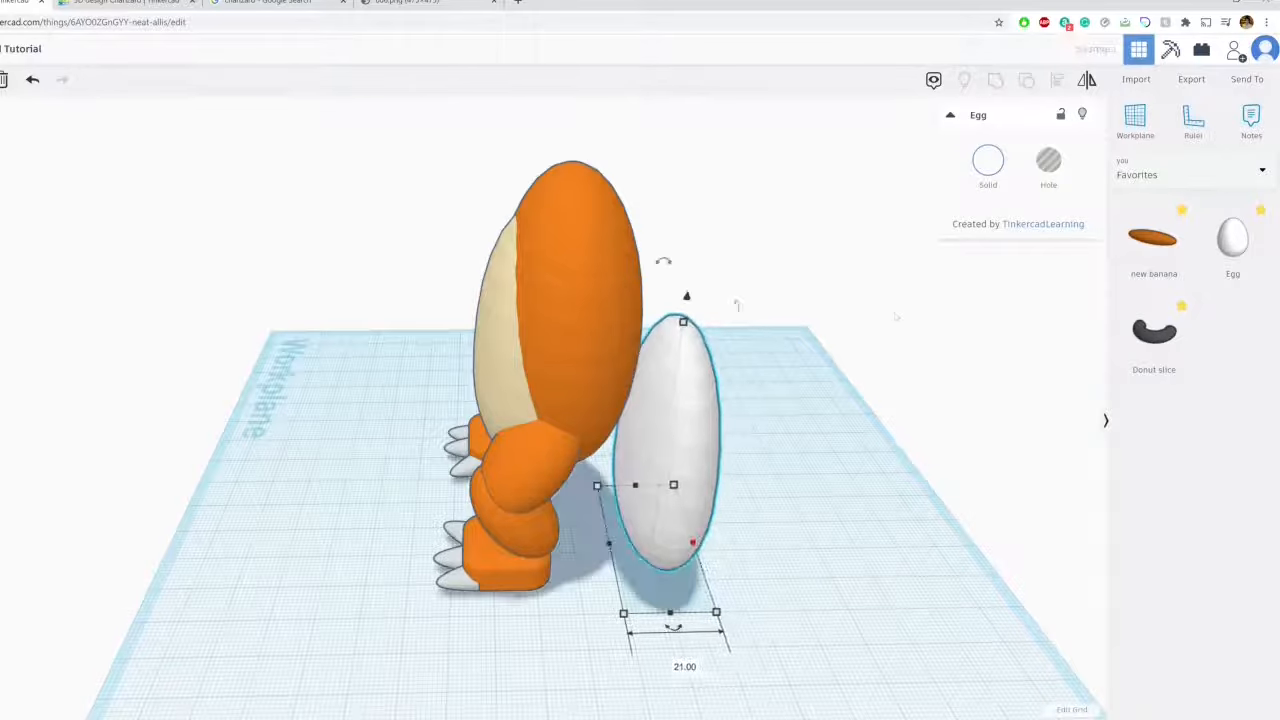
{"action": "left_click", "coordinate": [990, 168]}
{"action": "left_click", "coordinate": [1021, 252]}
Narrow the new egg across its width and move it 6 mm and -7 mm to sit directly behind the body
{"action": "left_click", "coordinate": [800, 440]}
{"action": "right_click_drag", "start_coordinate": [800, 440], "coordinate": [720, 420]}
{"action": "left_click", "coordinate": [661, 447]}
{"action": "right_click_drag", "start_coordinate": [660, 447], "coordinate": [524, 572]}
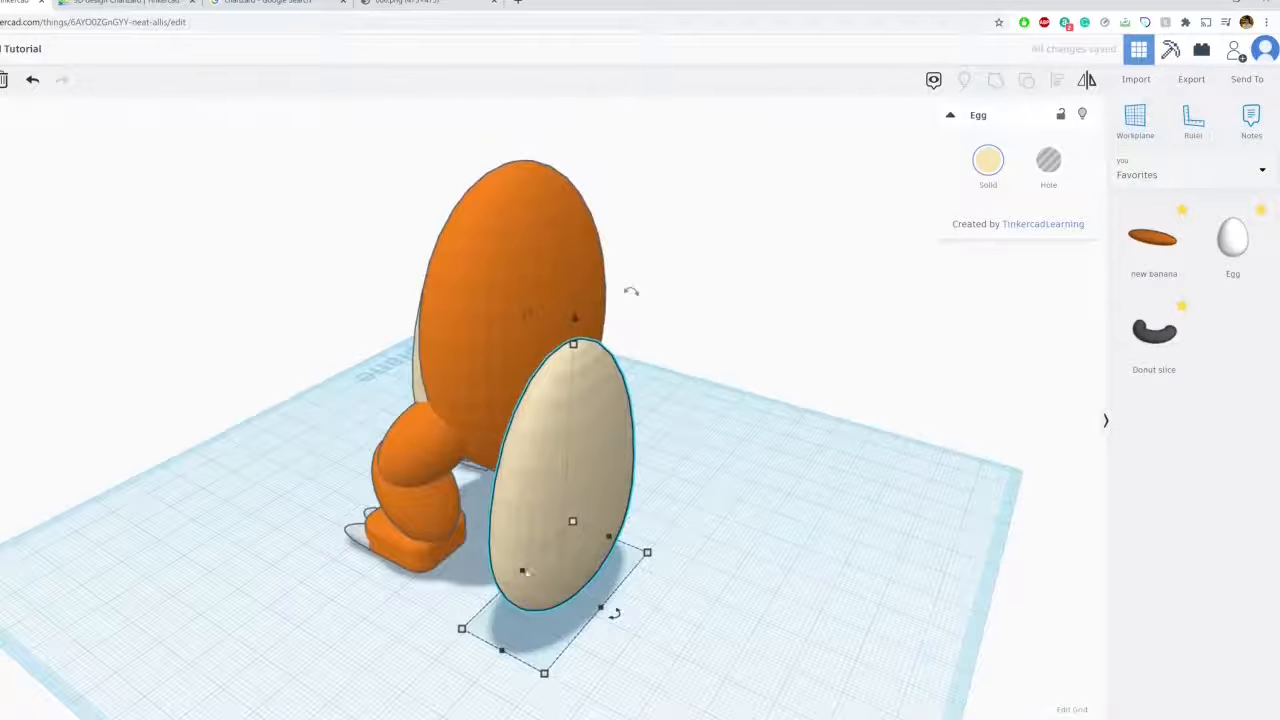
{"action": "left_click_drag", "start_coordinate": [502, 651], "coordinate": [543, 606]}
{"action": "left_click_drag", "start_coordinate": [606, 472], "coordinate": [597, 451]}
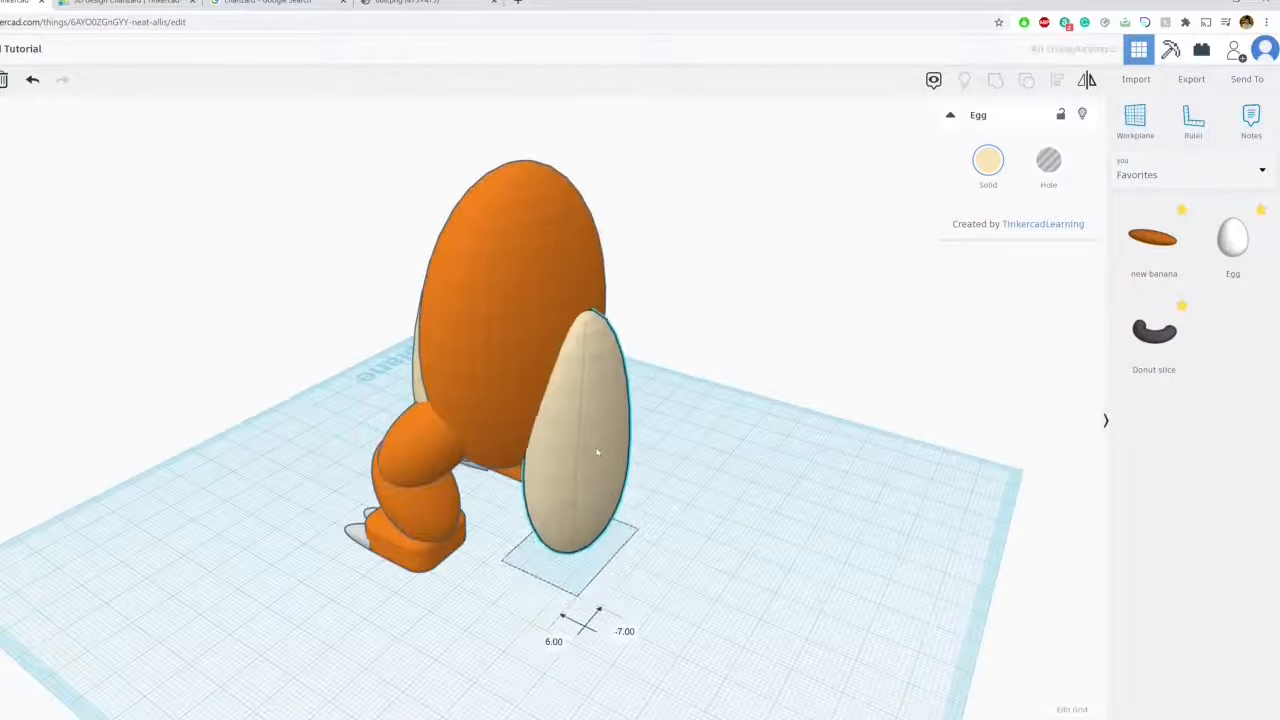
Shorten the tail egg, undo the last change and set its front-to-back depth to 16 mm
{"action": "right_click_drag", "start_coordinate": [650, 375], "coordinate": [608, 258]}
{"action": "left_click_drag", "start_coordinate": [608, 255], "coordinate": [679, 499]}
{"action": "right_click_drag", "start_coordinate": [590, 394], "coordinate": [598, 410]}
{"action": "left_click", "coordinate": [33, 82]}
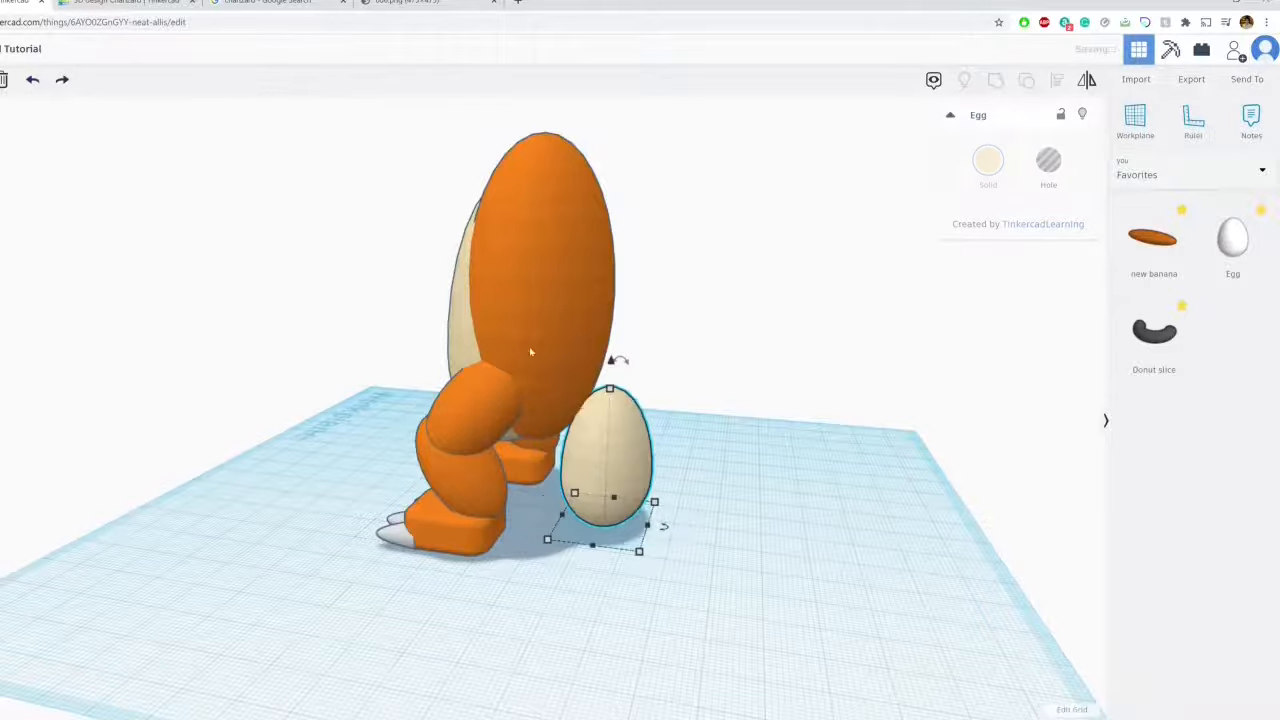
{"action": "left_click_drag", "start_coordinate": [648, 527], "coordinate": [626, 522]}
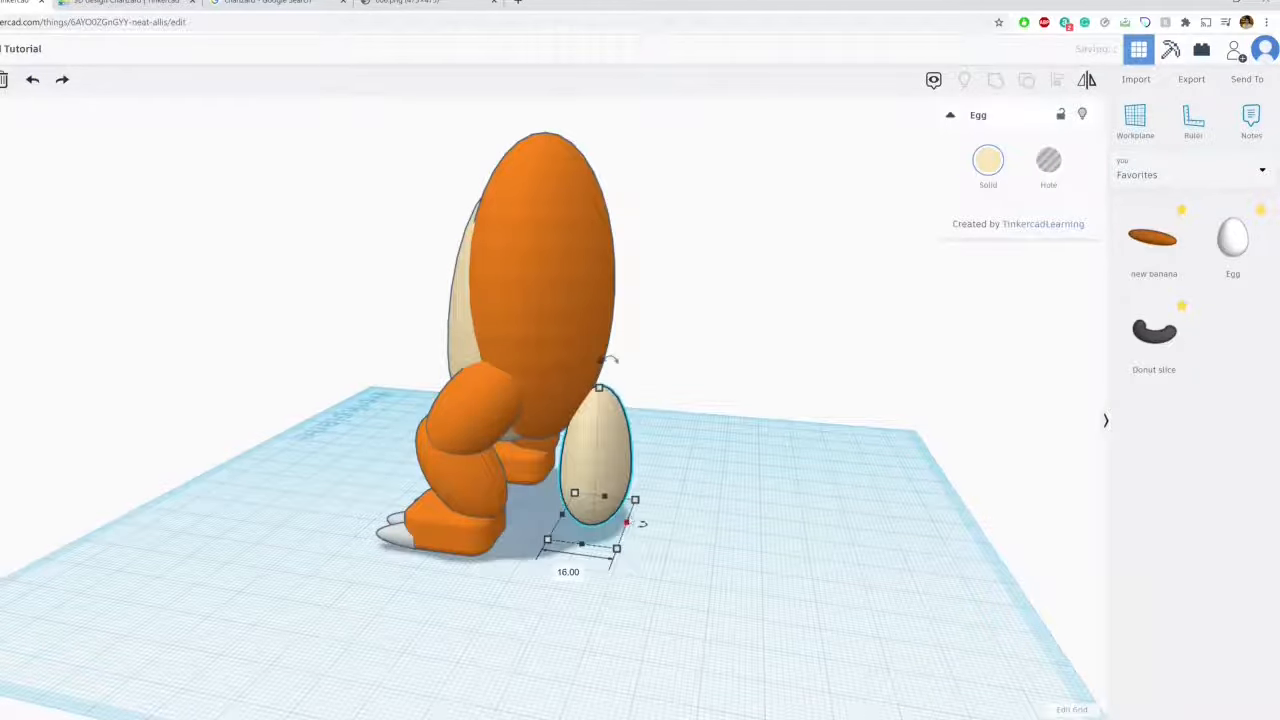
{"action": "right_click_drag", "start_coordinate": [642, 523], "coordinate": [680, 444]}
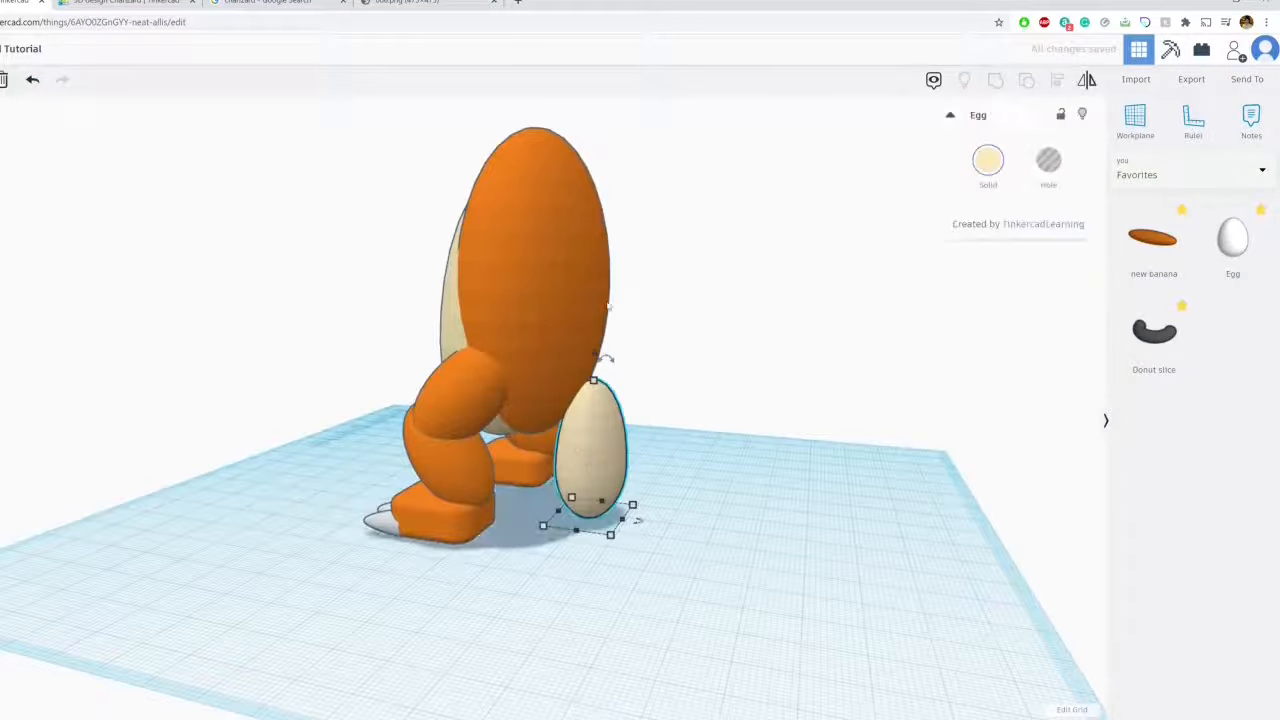
Tilt the tail egg so its lower end points away from the body and stretch it to about 30.23 mm high
{"action": "middle_click_drag", "start_coordinate": [611, 474], "coordinate": [306, 417]}
{"action": "right_click_drag", "start_coordinate": [306, 417], "coordinate": [471, 419]}
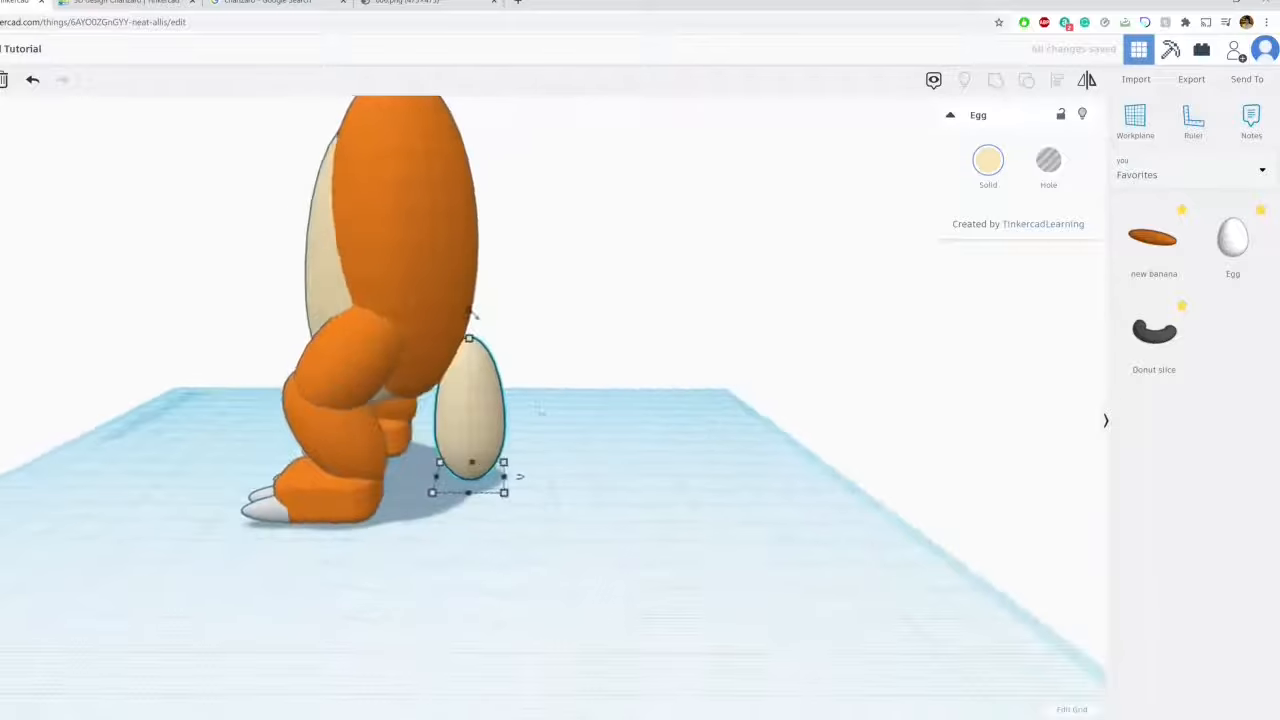
{"action": "scroll", "coordinate": [493, 417], "scroll_direction": "up", "scroll_amount": 3}
{"action": "left_click_drag", "start_coordinate": [463, 262], "coordinate": [532, 457]}
{"action": "right_click_drag", "start_coordinate": [532, 457], "coordinate": [406, 341]}
{"action": "left_click_drag", "start_coordinate": [388, 320], "coordinate": [476, 224]}
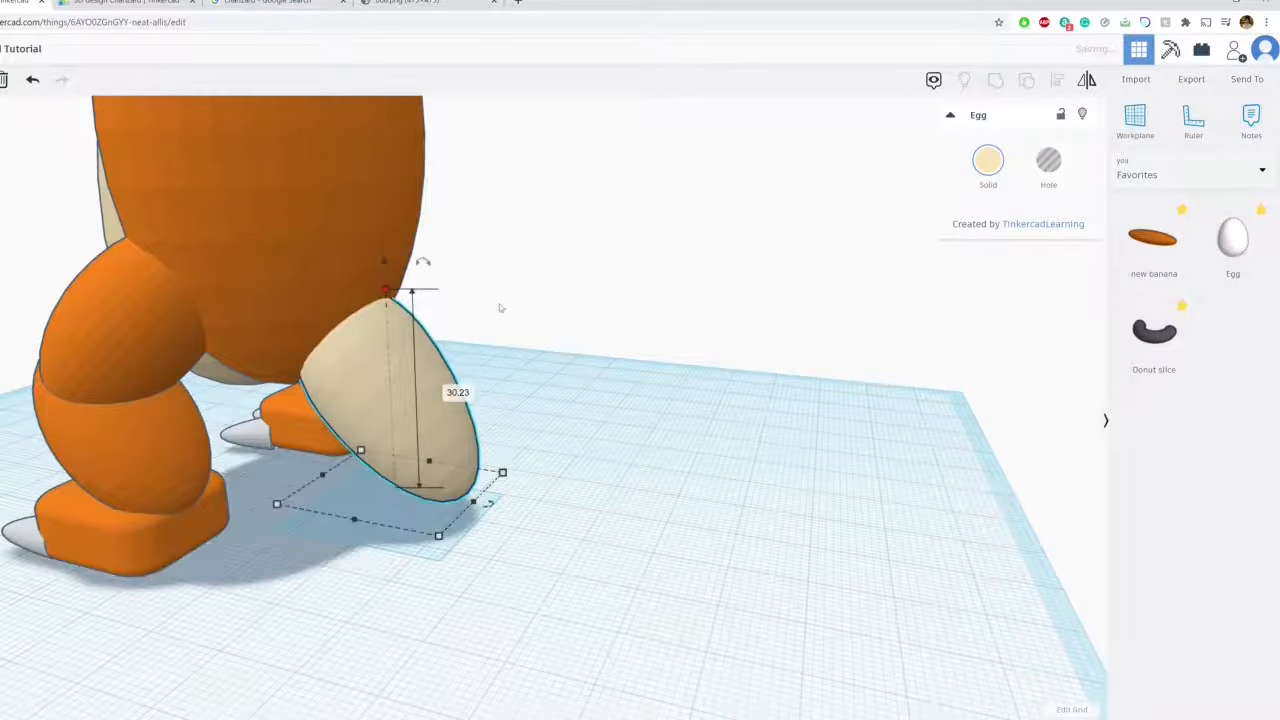
Raise the tilted tail egg off the workplane and shift it slightly backwards against the lower back of the body
{"action": "right_click_drag", "start_coordinate": [500, 309], "coordinate": [406, 278]}
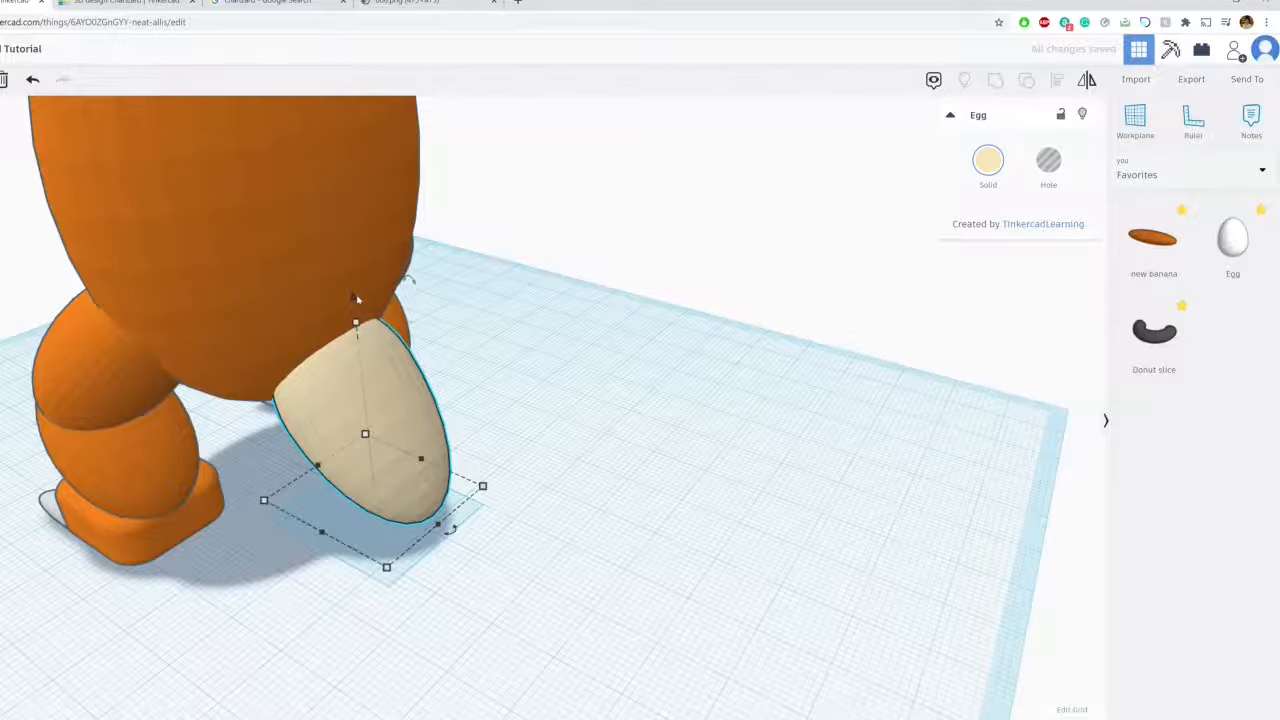
{"action": "left_click_drag", "start_coordinate": [356, 298], "coordinate": [349, 252]}
{"action": "right_click_drag", "start_coordinate": [349, 252], "coordinate": [522, 322]}
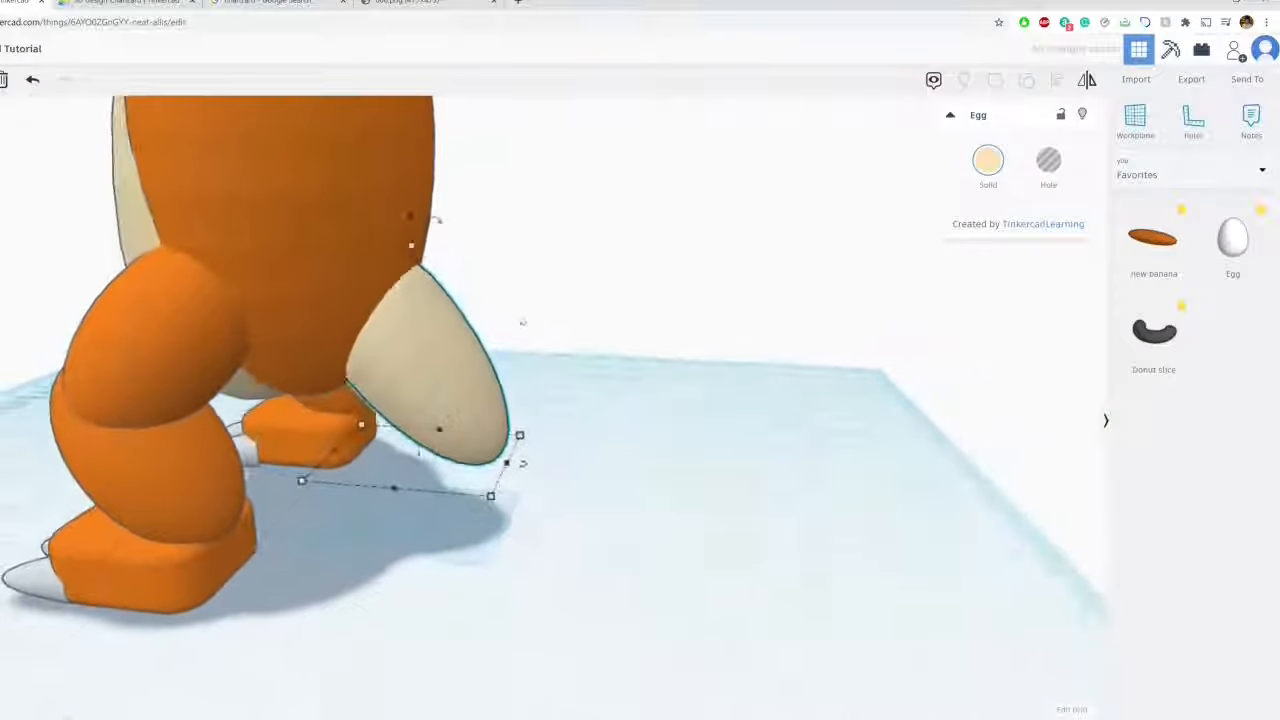
{"action": "mouse_move", "coordinate": [479, 389]}
{"action": "left_mouse_down"}
{"action": "mouse_move", "coordinate": [503, 395]}
{"action": "mouse_move", "coordinate": [490, 393]}
{"action": "left_mouse_up"}
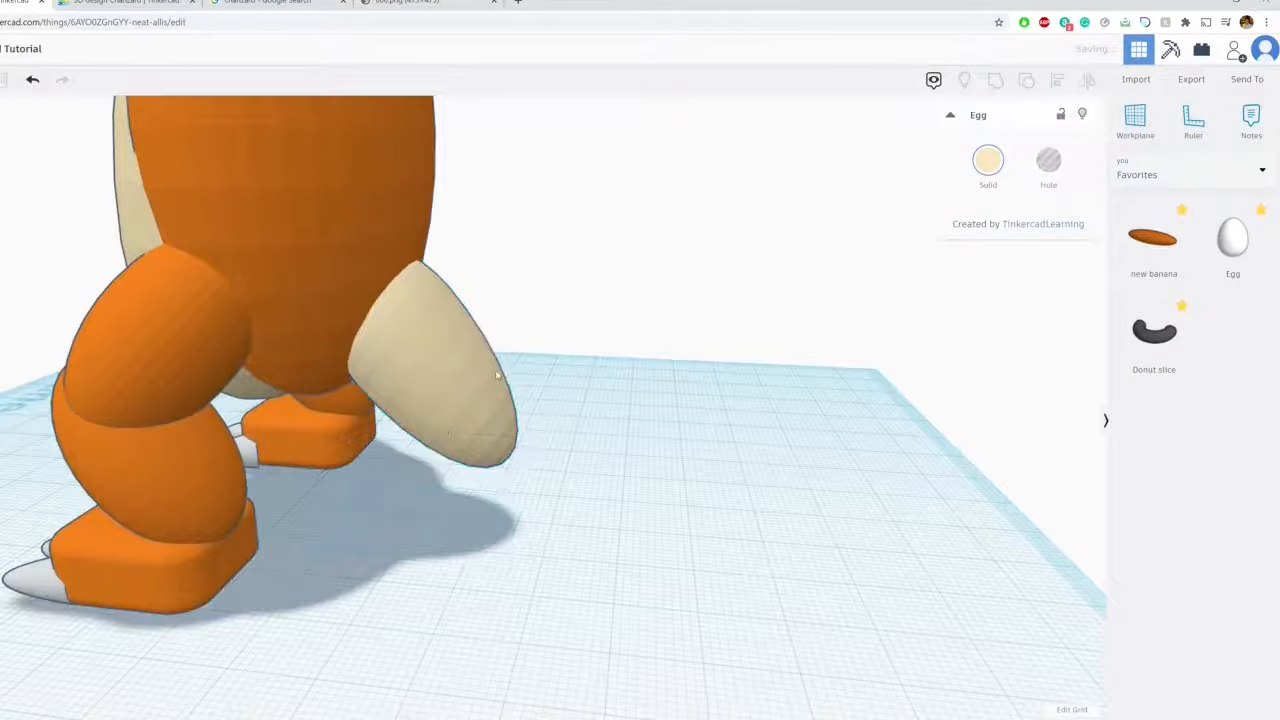
Check the tail's shape in the Charizard reference image and examine the tail egg against the body in Tinkercad
{"action": "key", "text": "ctrl+Tab"}
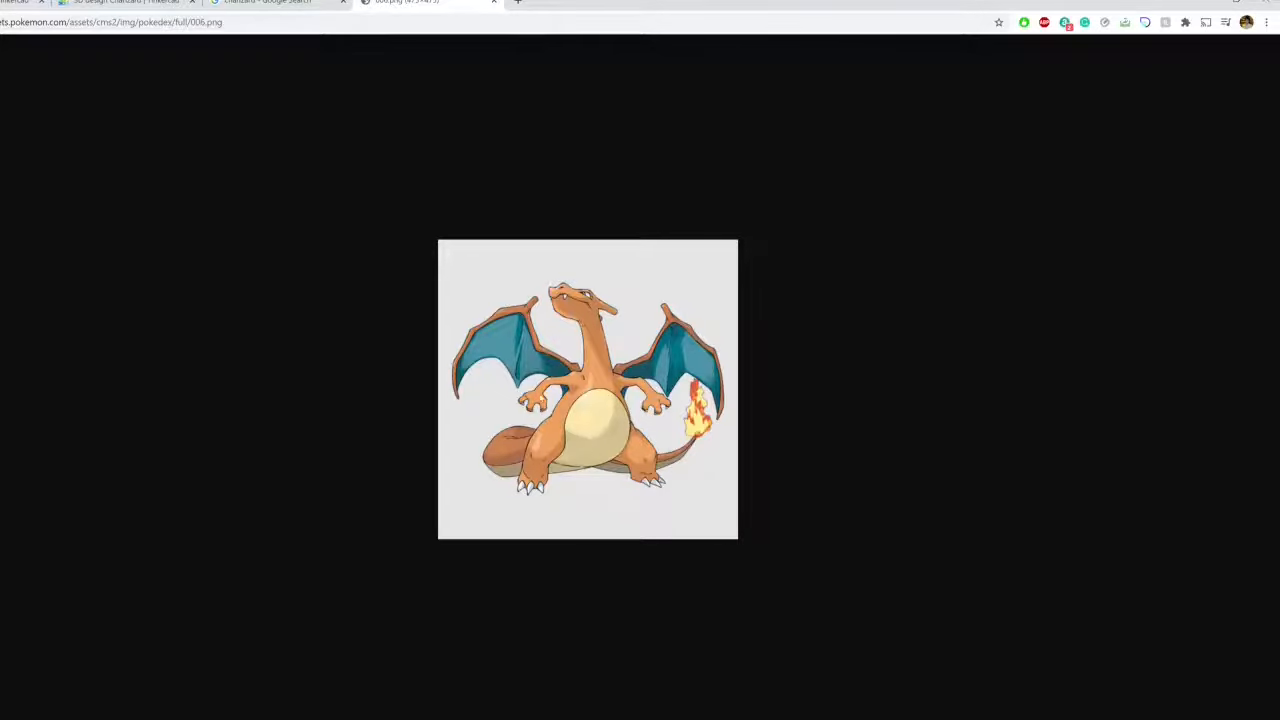
{"action": "key", "text": "ctrl+2"}
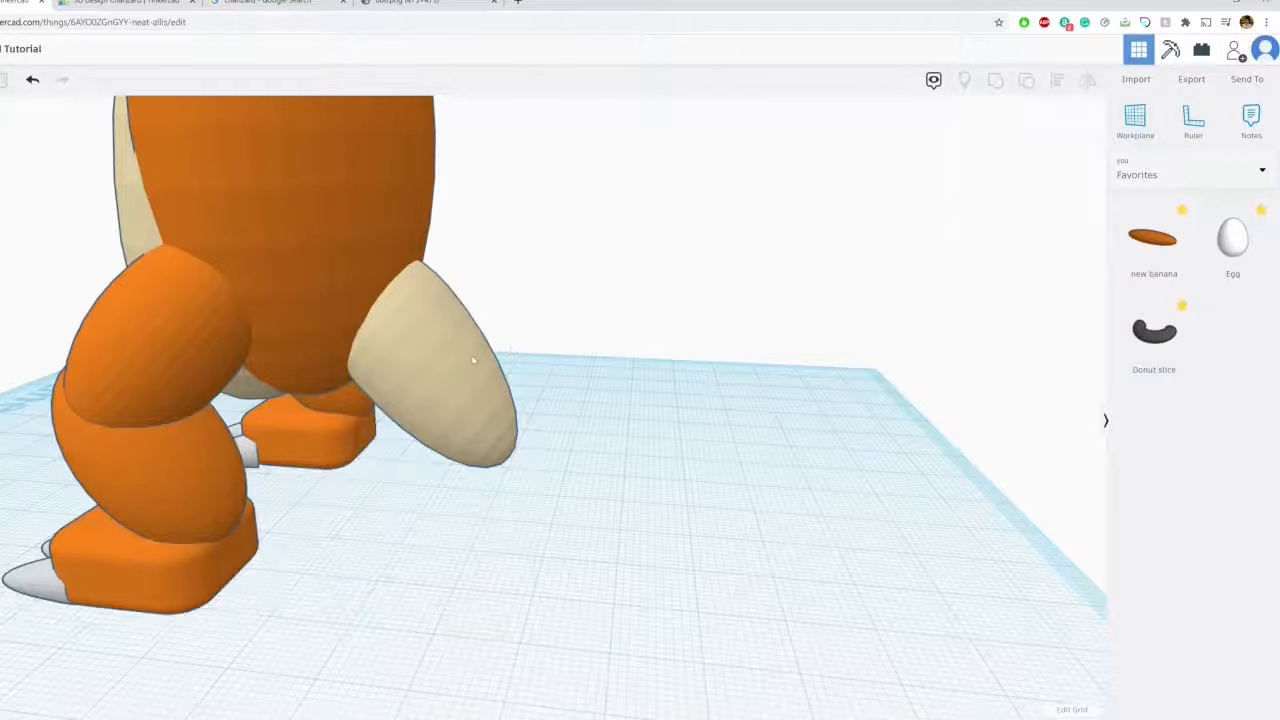
{"action": "left_click", "coordinate": [334, 390]}
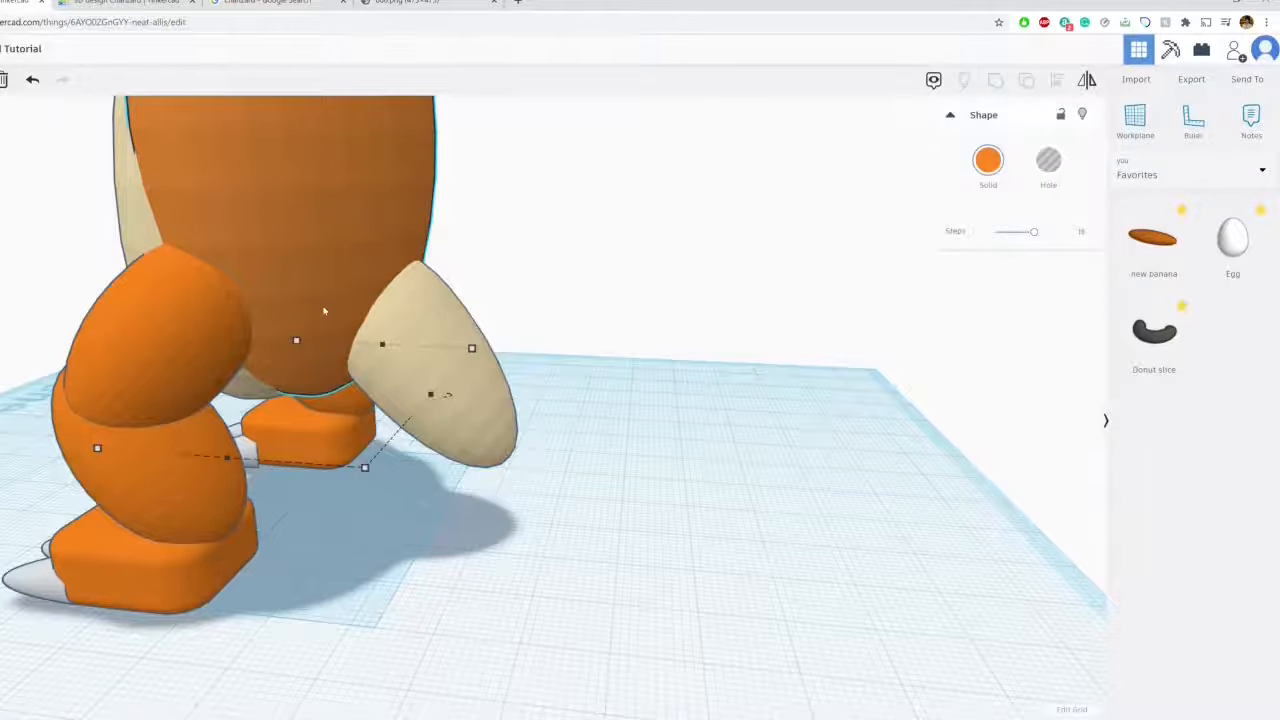
{"action": "right_click_drag", "start_coordinate": [324, 311], "coordinate": [420, 457]}
{"action": "scroll", "coordinate": [420, 423], "scroll_direction": "up", "scroll_amount": 3}
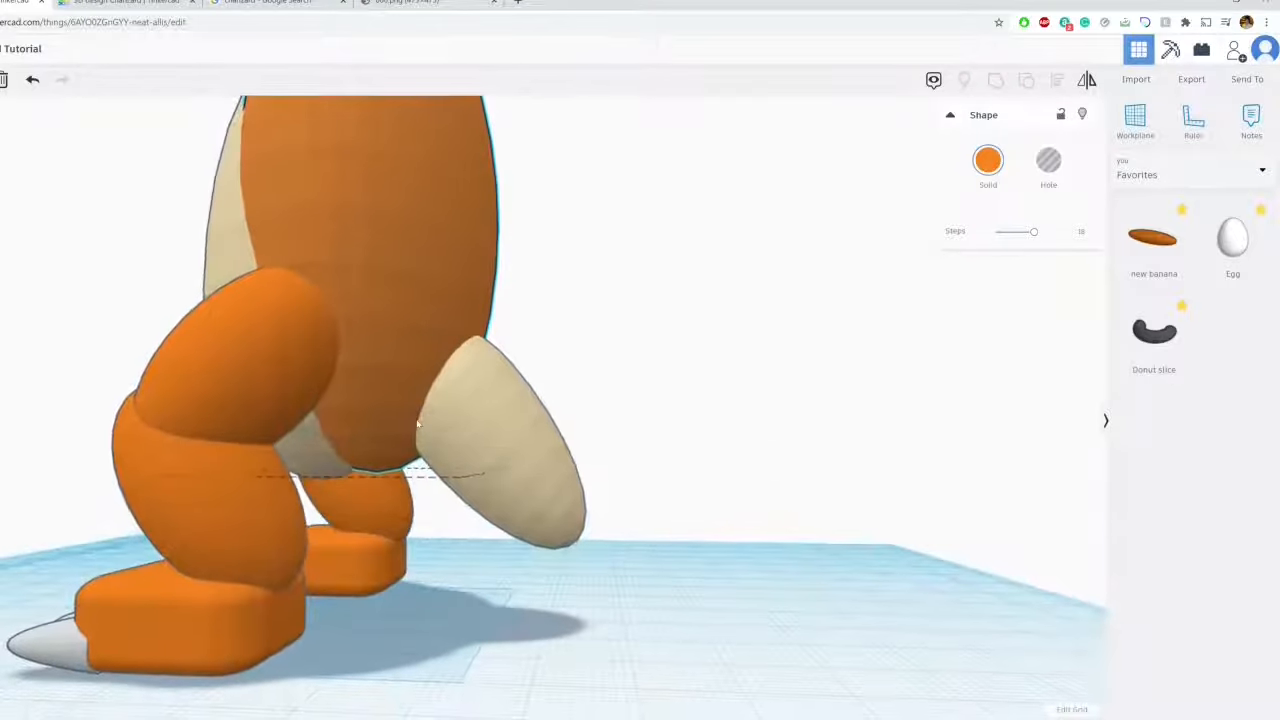
{"action": "right_click_drag", "start_coordinate": [508, 418], "coordinate": [494, 428]}
{"action": "left_click_drag", "start_coordinate": [494, 428], "coordinate": [446, 455]}
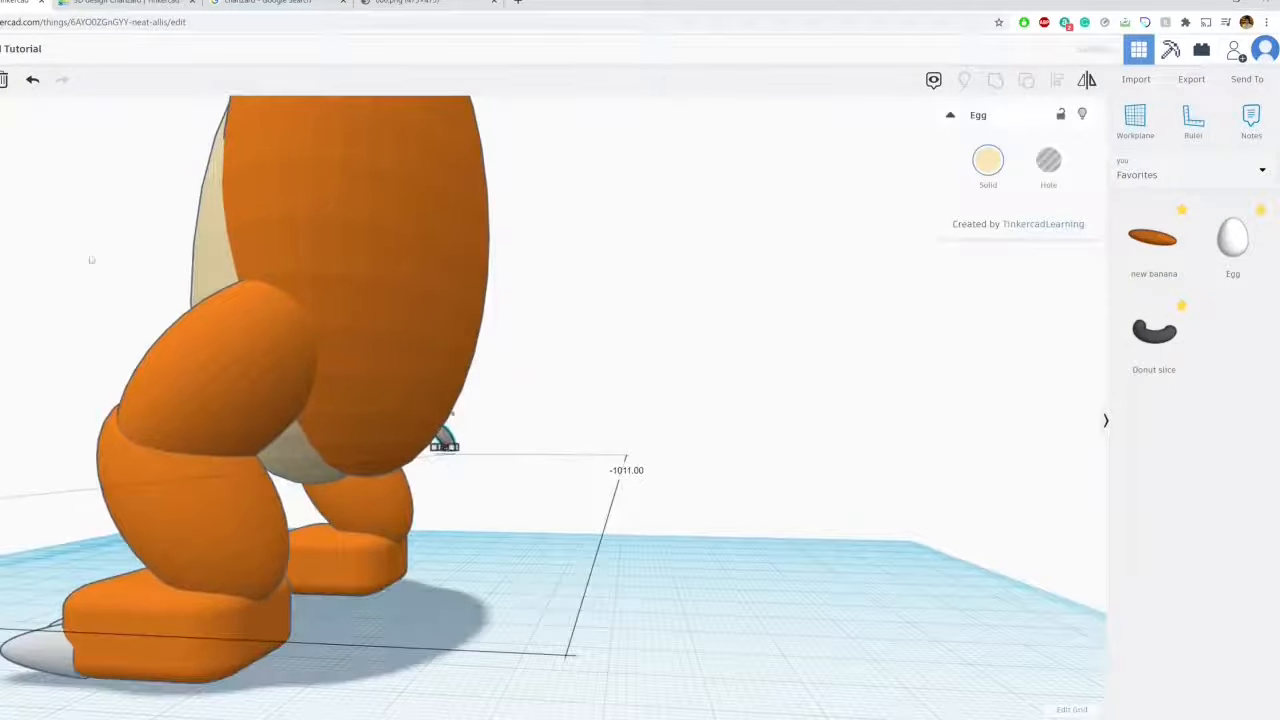
{"action": "key", "text": "ctrl+z"}
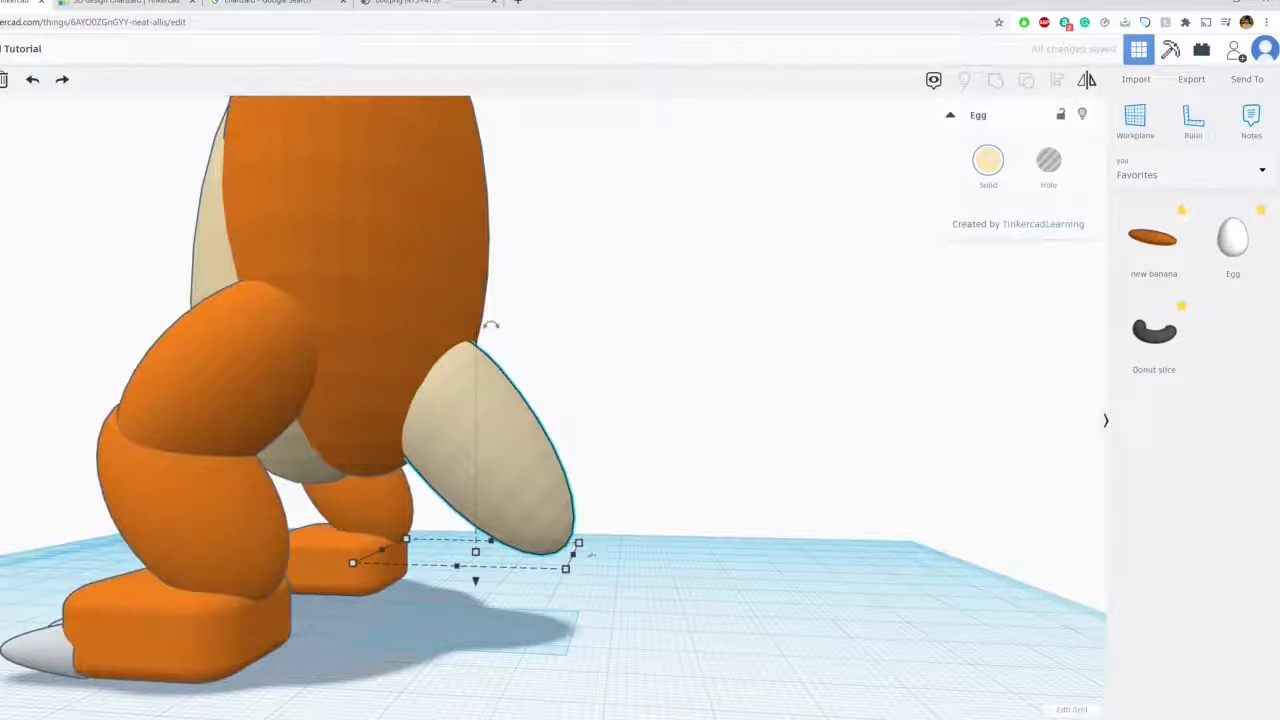
Lower the cream tail egg and shift it forward so its upper end sinks into the lower back of the body
{"action": "left_click_drag", "start_coordinate": [477, 584], "coordinate": [477, 596]}
{"action": "left_click_drag", "start_coordinate": [524, 474], "coordinate": [490, 474]}
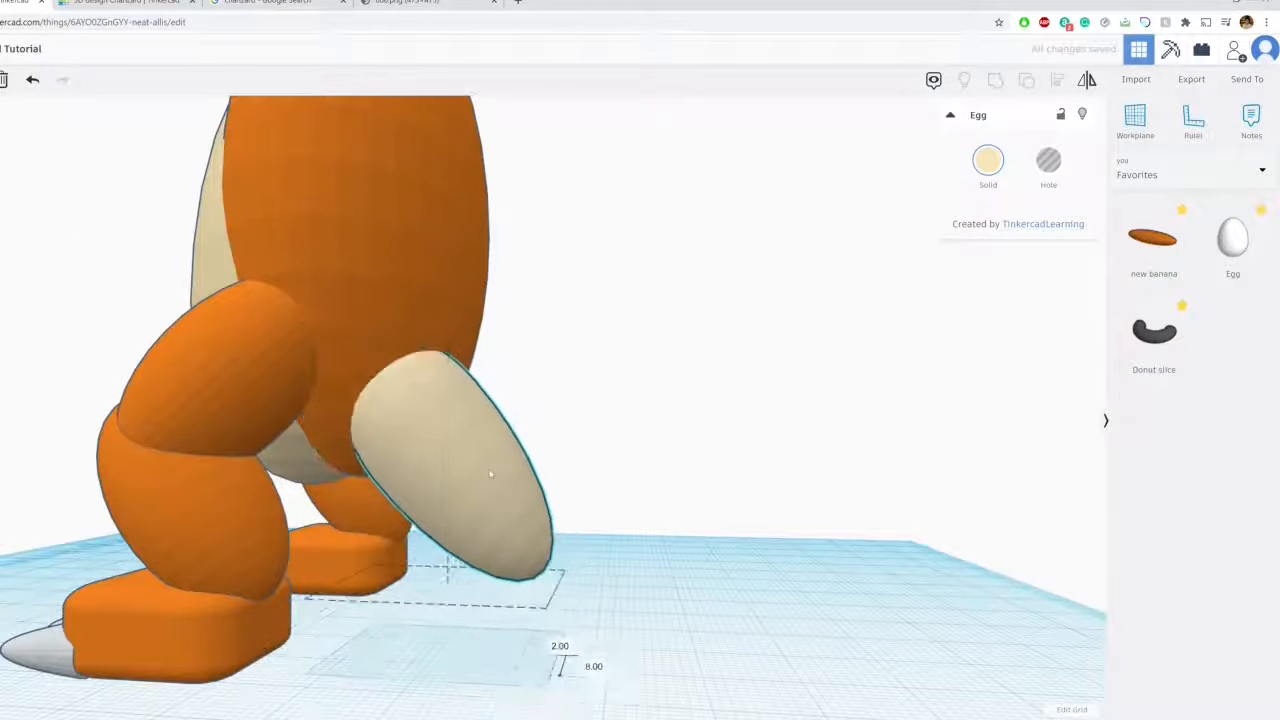
{"action": "right_click_drag", "start_coordinate": [487, 464], "coordinate": [582, 440]}
{"action": "left_click_drag", "start_coordinate": [489, 439], "coordinate": [474, 446]}
{"action": "right_click_drag", "start_coordinate": [565, 420], "coordinate": [443, 464]}
{"action": "left_click_drag", "start_coordinate": [439, 465], "coordinate": [349, 502]}
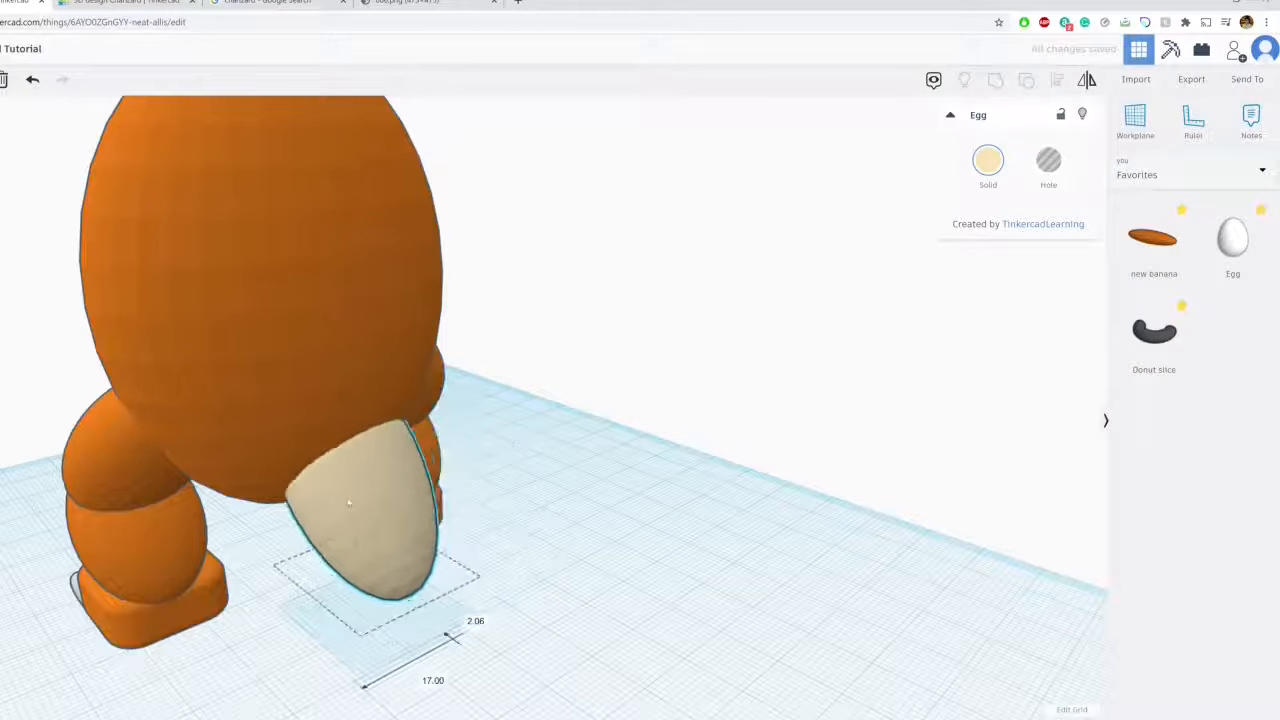
{"action": "right_click_drag", "start_coordinate": [349, 502], "coordinate": [478, 365]}
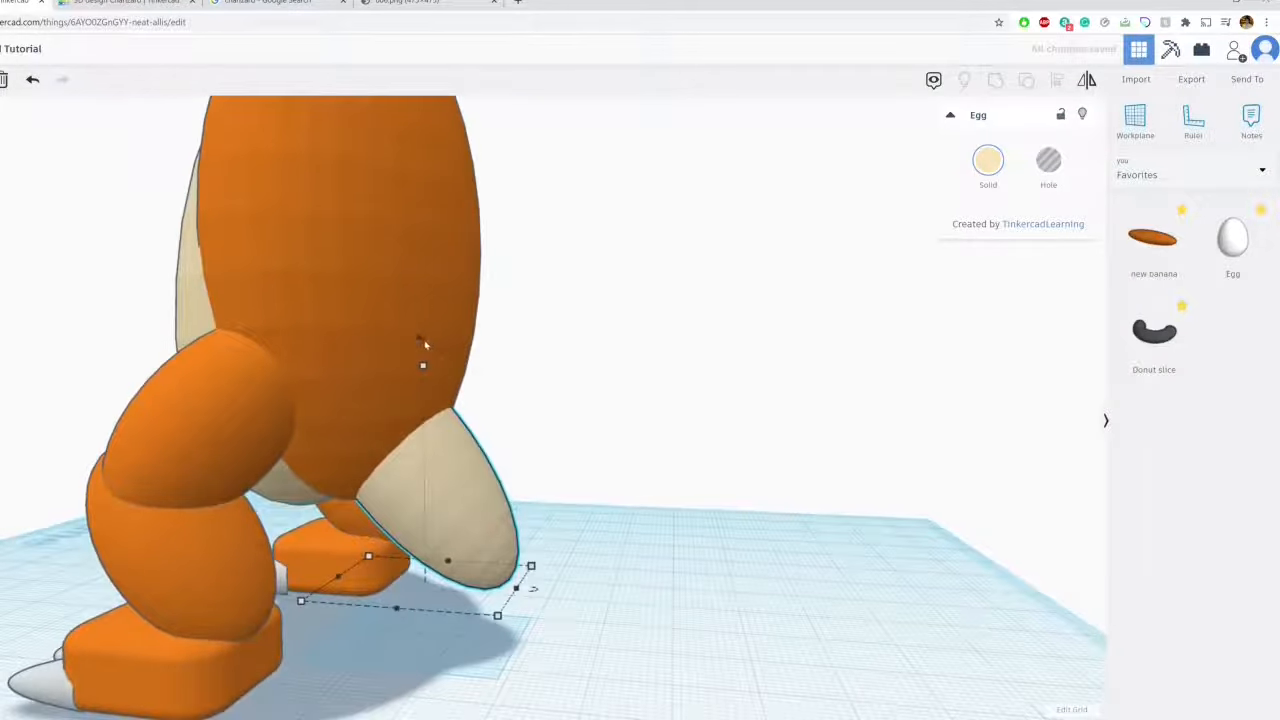
{"action": "left_click_drag", "start_coordinate": [425, 345], "coordinate": [420, 368]}
{"action": "left_click", "coordinate": [626, 431]}
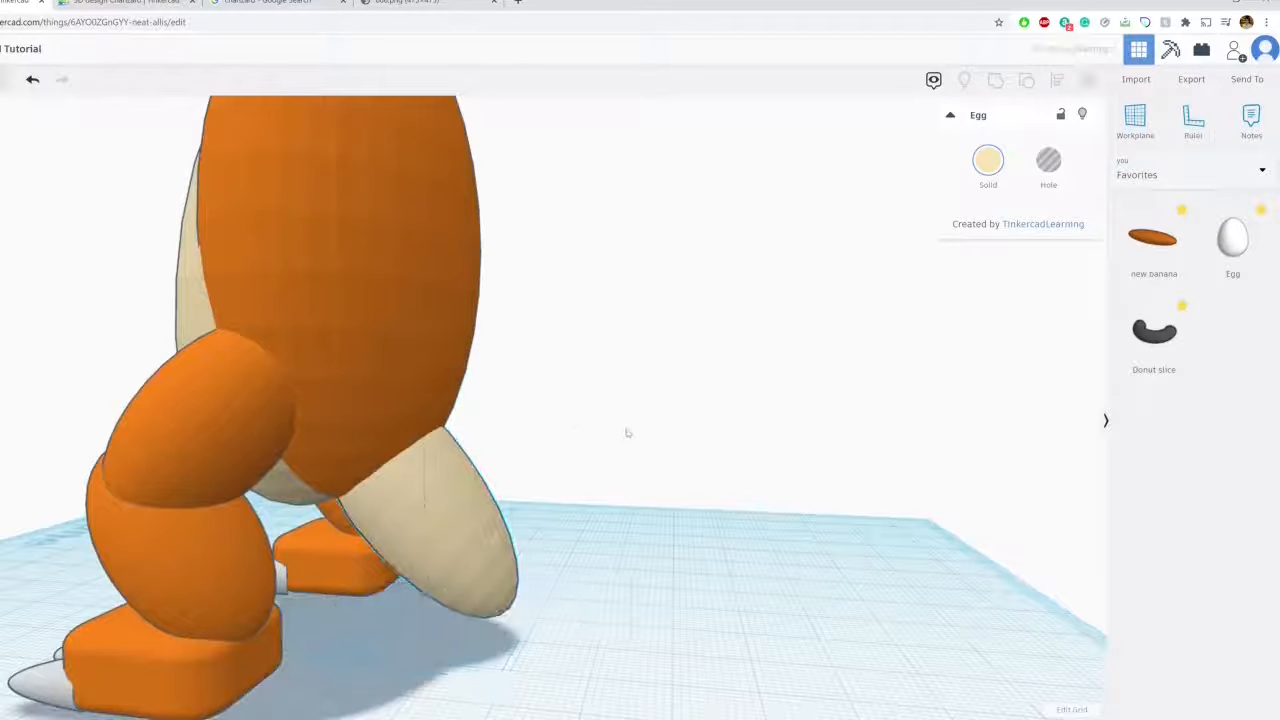
Duplicate the cream tail egg, colour the copy orange and overlap it with the rear side of the original
{"action": "left_click", "coordinate": [485, 504]}
{"action": "left_click_drag", "start_coordinate": [490, 505], "coordinate": [547, 509], "text": "alt"}
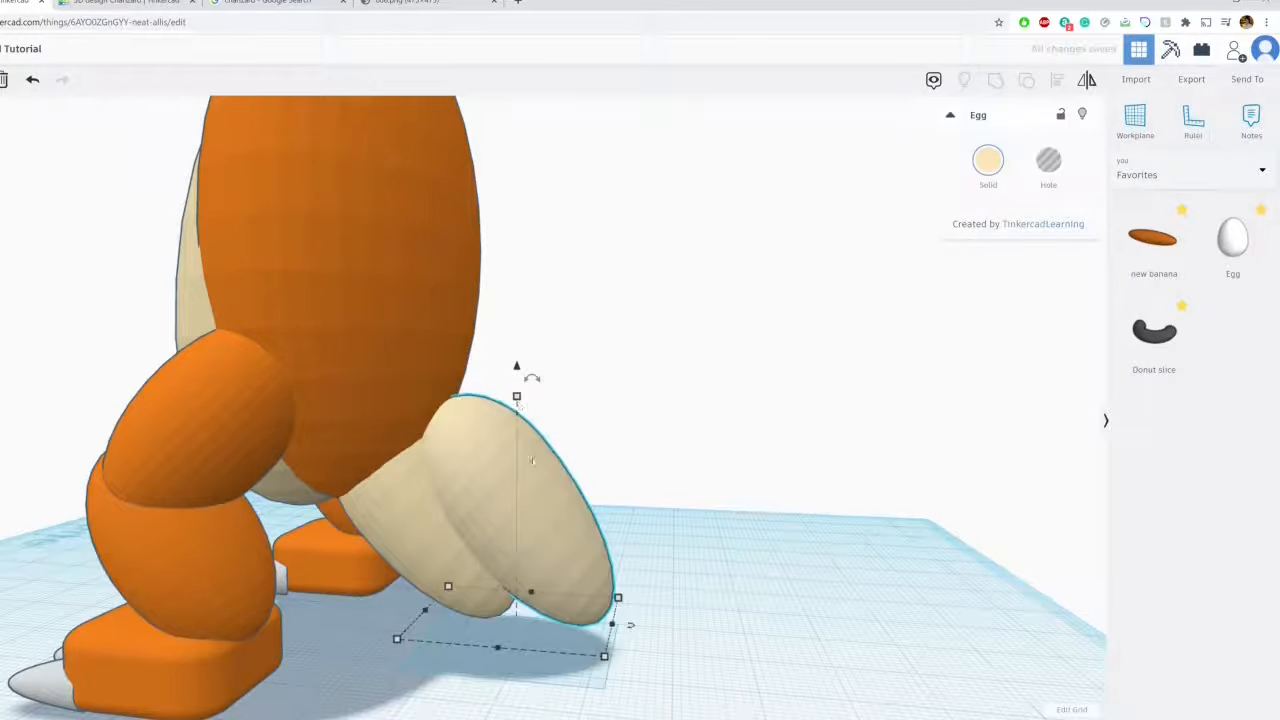
{"action": "left_click", "coordinate": [992, 180]}
{"action": "left_click", "coordinate": [996, 276]}
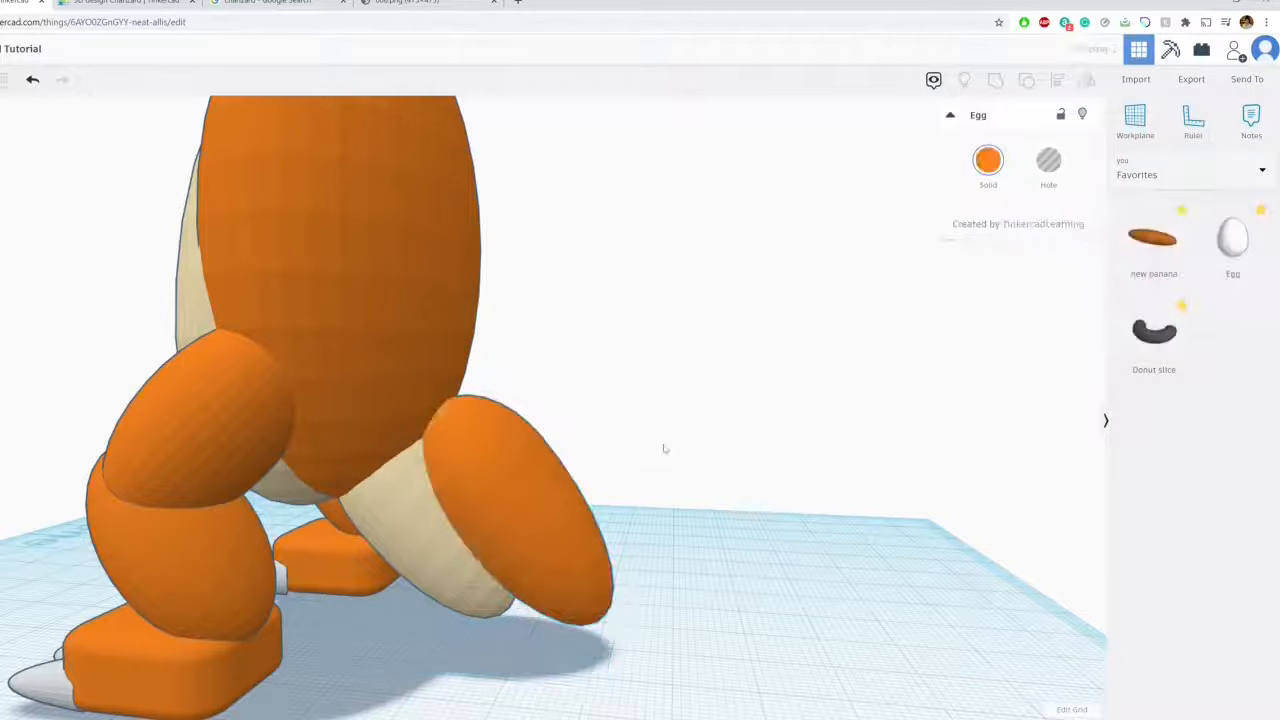
{"action": "left_click_drag", "start_coordinate": [494, 466], "coordinate": [429, 480]}
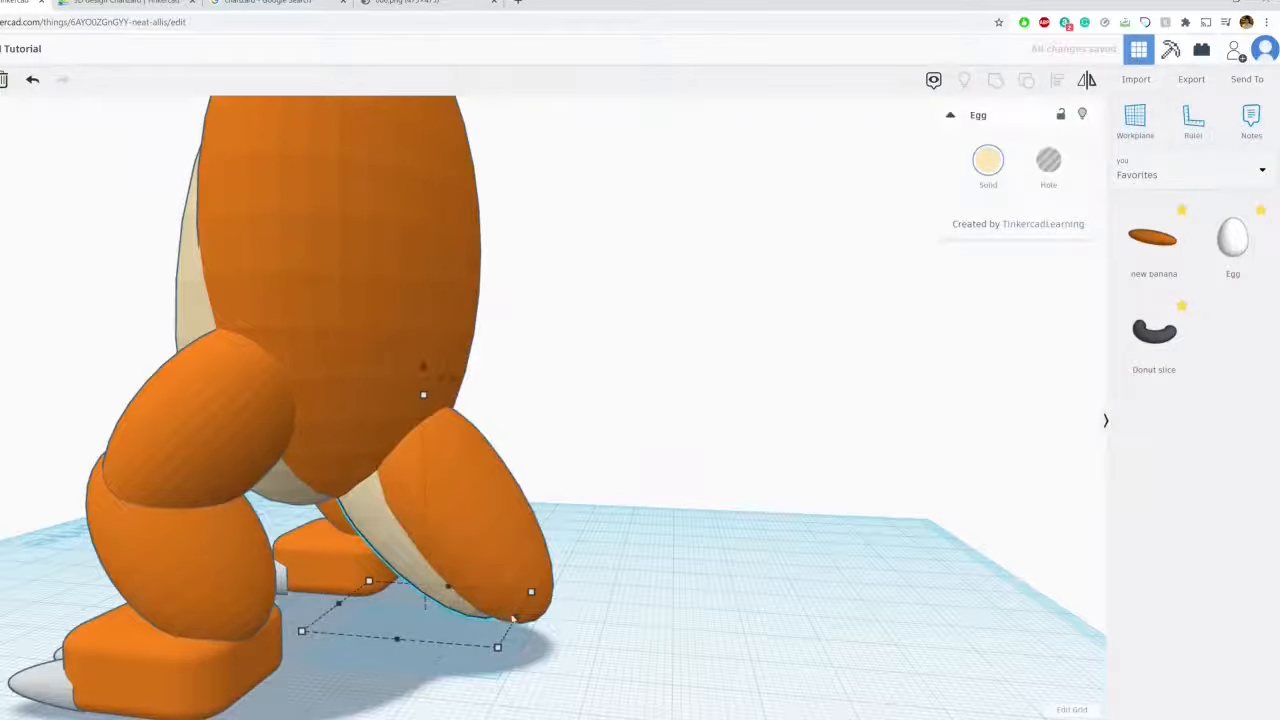
Shorten the orange body from its lower end to a height of 67 mm
{"action": "right_click_drag", "start_coordinate": [513, 620], "coordinate": [330, 458]}
{"action": "left_click", "coordinate": [333, 460], "text": "shift"}
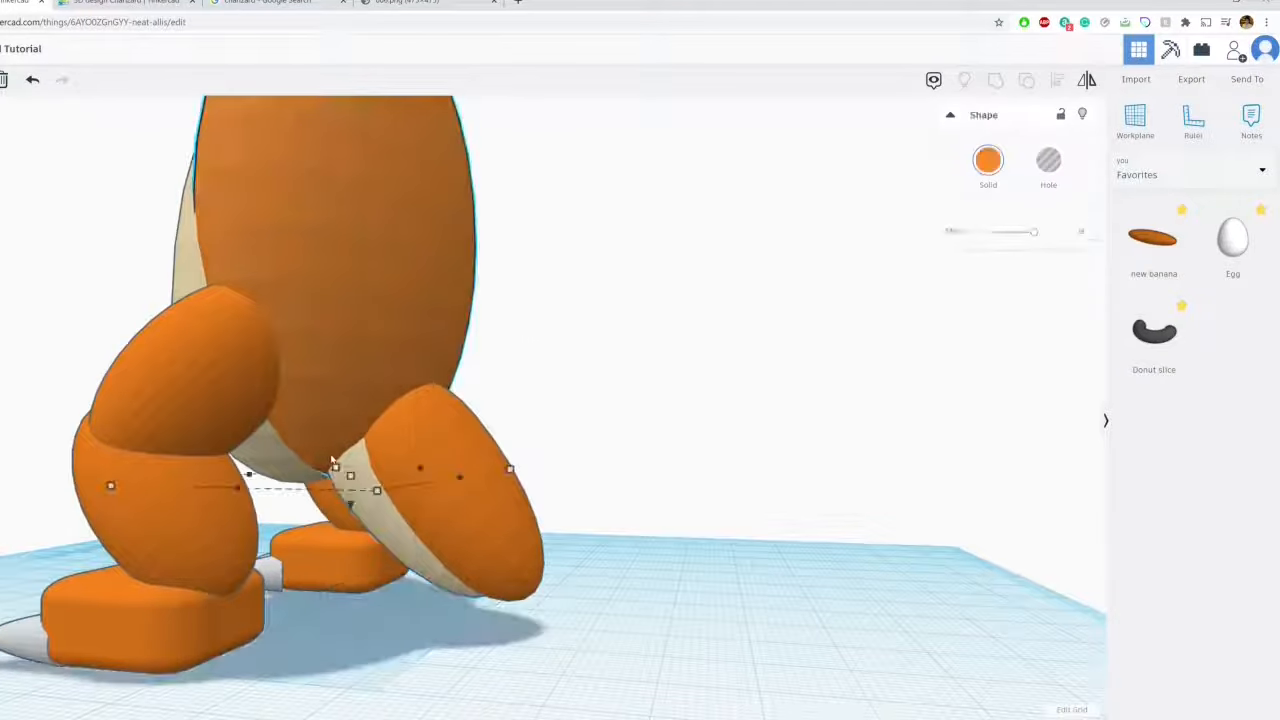
{"action": "left_click_drag", "start_coordinate": [350, 476], "coordinate": [351, 462]}
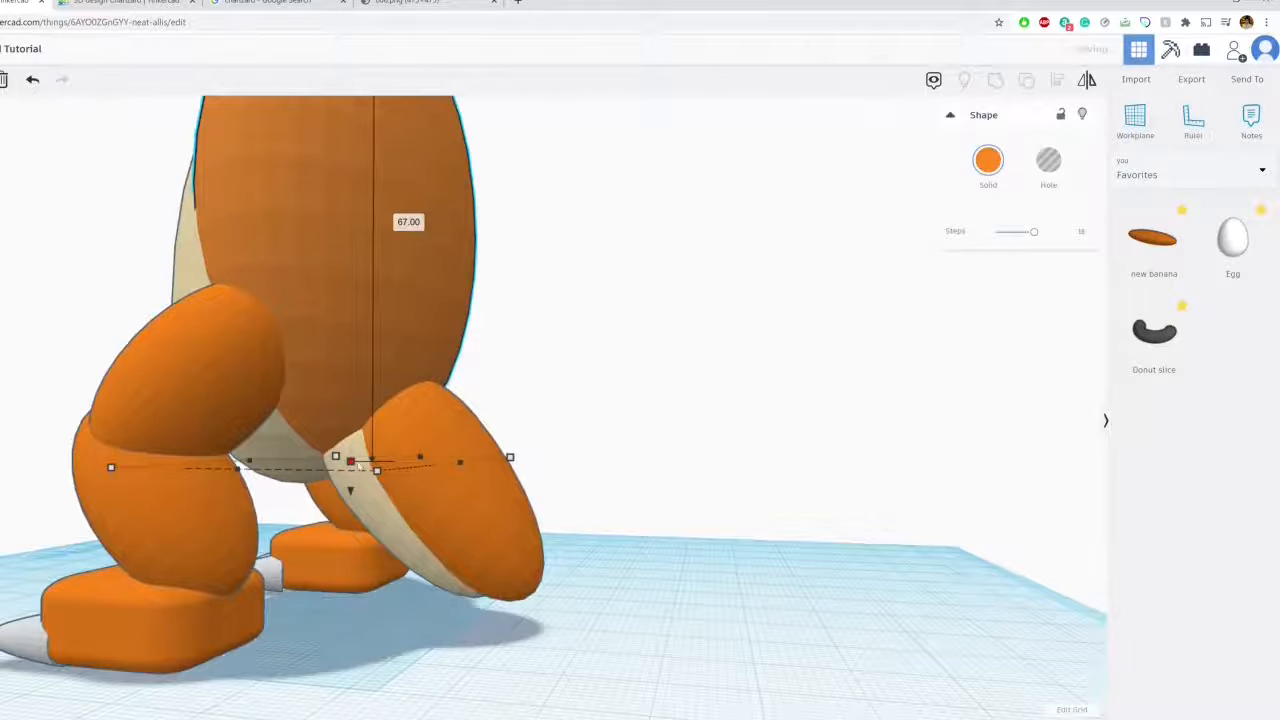
Raise the orange tail egg further into the body and lift the cream tail egg 3 mm beneath it
{"action": "left_click", "coordinate": [366, 502]}
{"action": "right_click_drag", "start_coordinate": [366, 502], "coordinate": [606, 500]}
{"action": "left_click", "coordinate": [549, 432]}
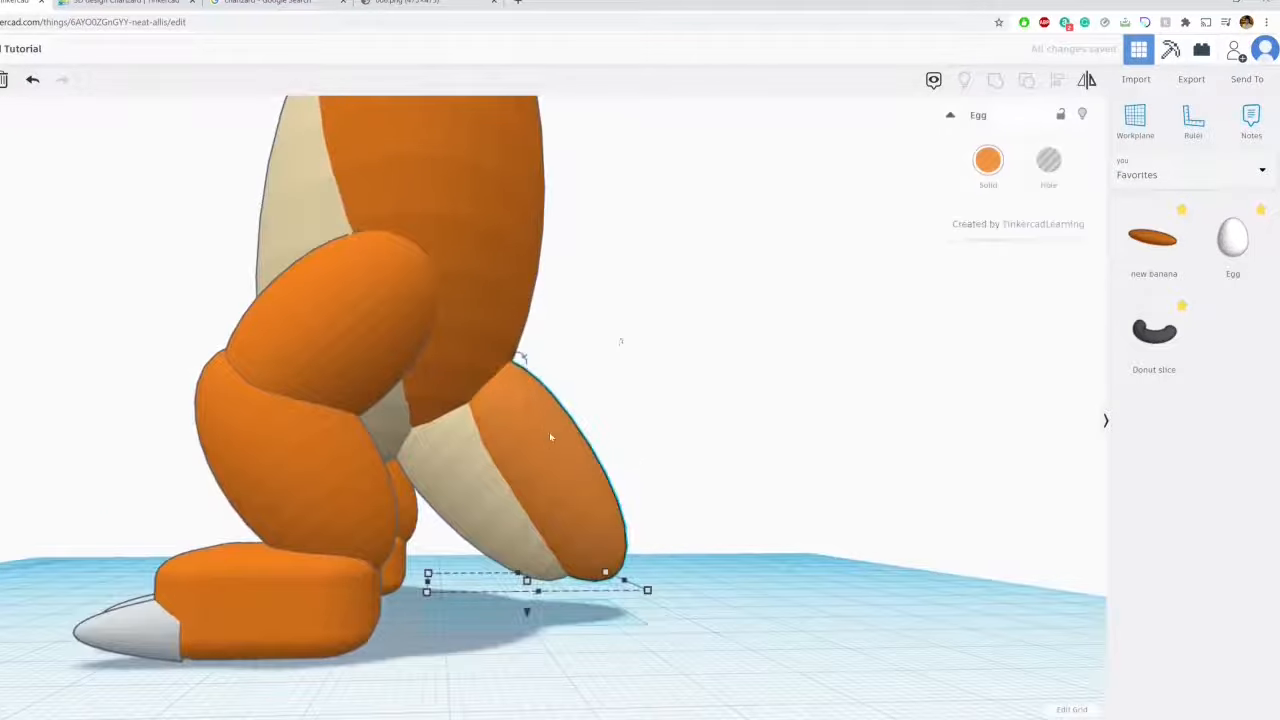
{"action": "left_click_drag", "start_coordinate": [520, 357], "coordinate": [522, 318]}
{"action": "left_click", "coordinate": [483, 487]}
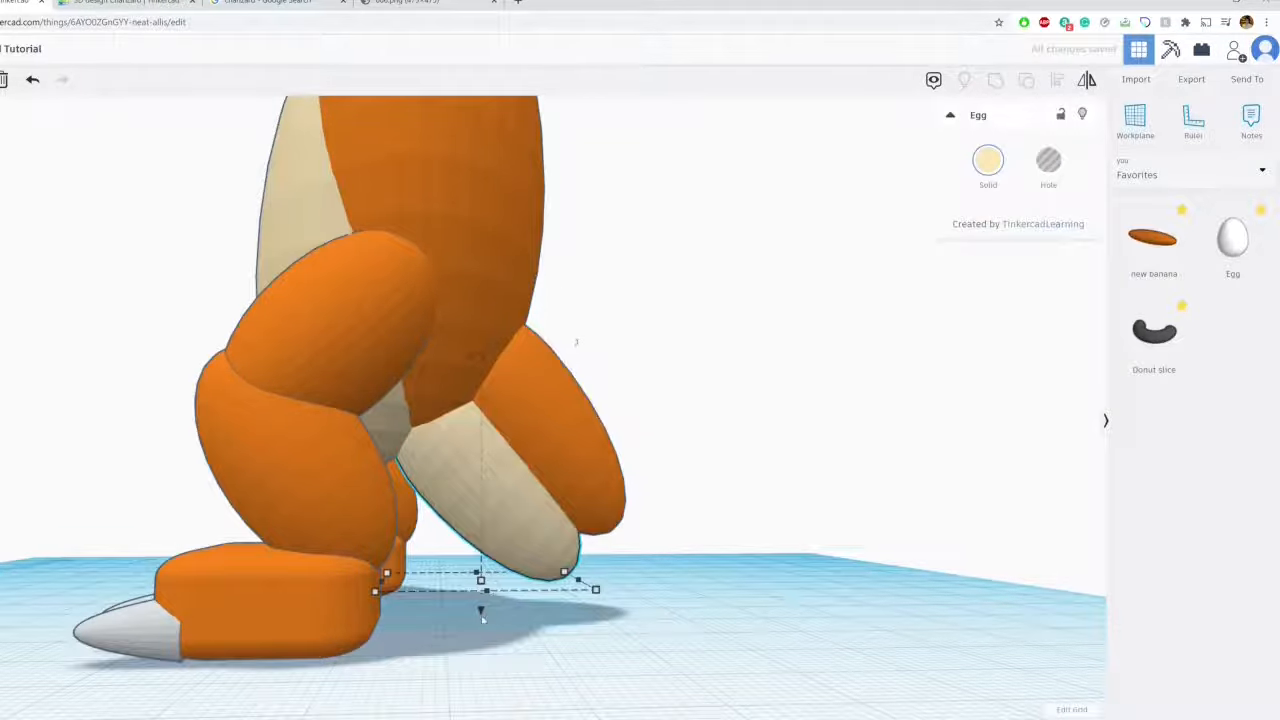
{"action": "left_click_drag", "start_coordinate": [482, 614], "coordinate": [481, 590]}
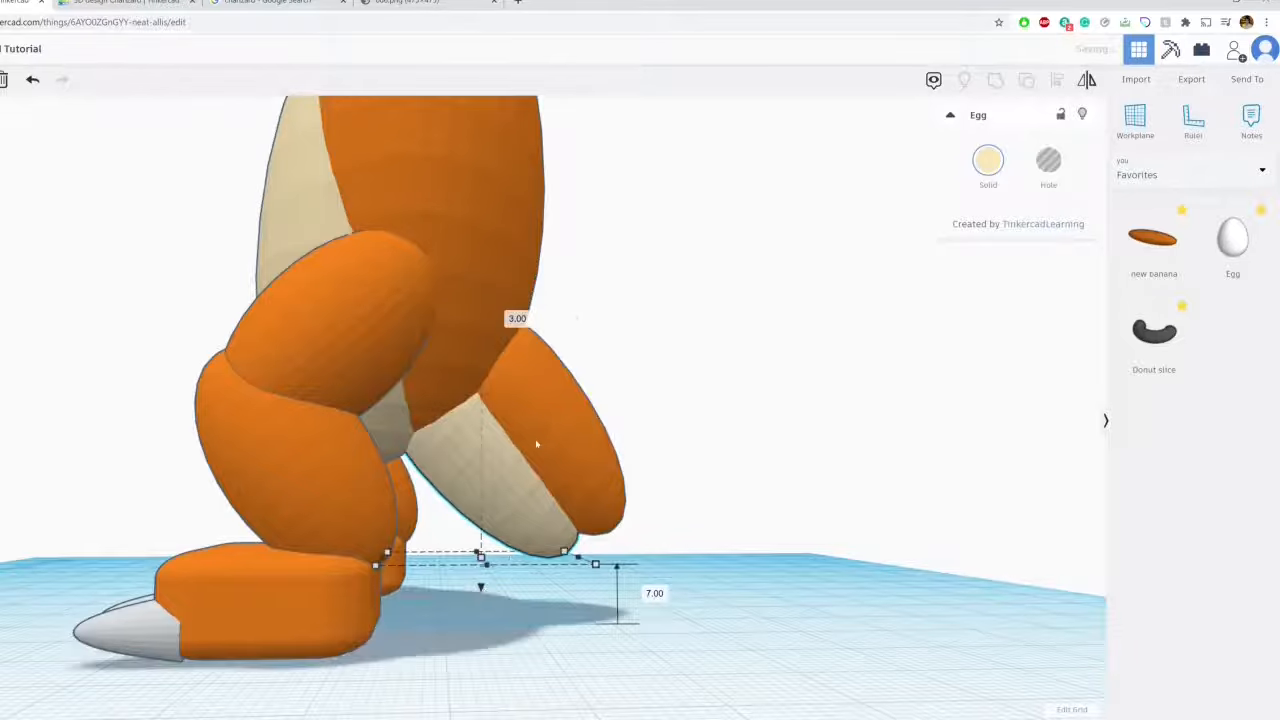
{"action": "left_click", "coordinate": [654, 403]}
{"action": "right_click_drag", "start_coordinate": [654, 403], "coordinate": [549, 504]}
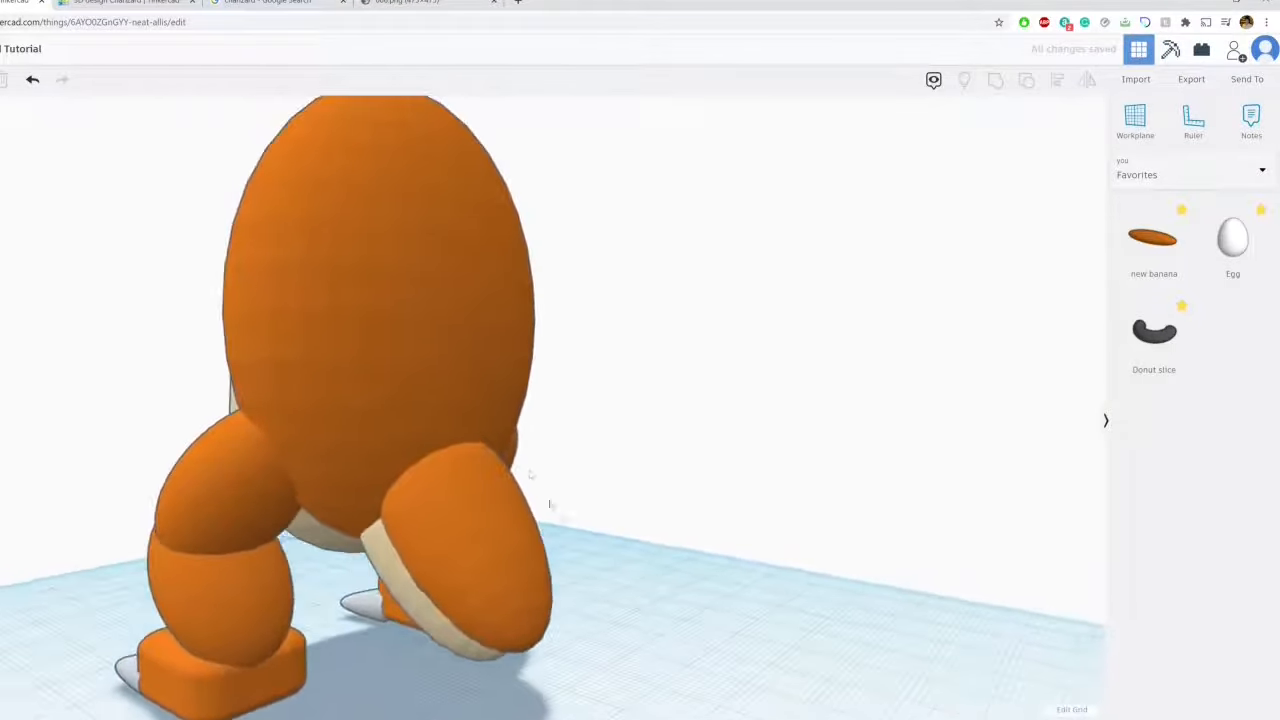
Consult the Charizard reference image for the tail and place a new banana shape on the workplane behind the figure
{"action": "left_click", "coordinate": [360, 5]}
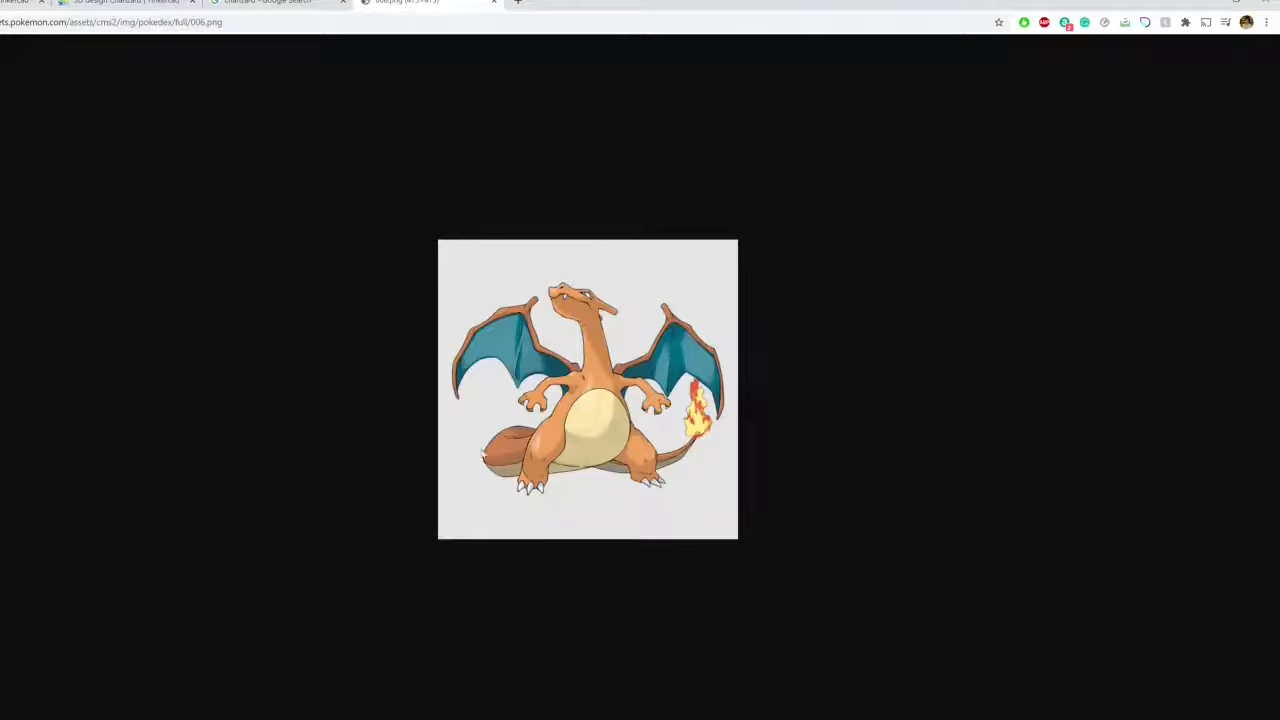
{"action": "left_click", "coordinate": [20, 3]}
{"action": "scroll", "coordinate": [497, 416], "scroll_direction": "down", "scroll_amount": 3}
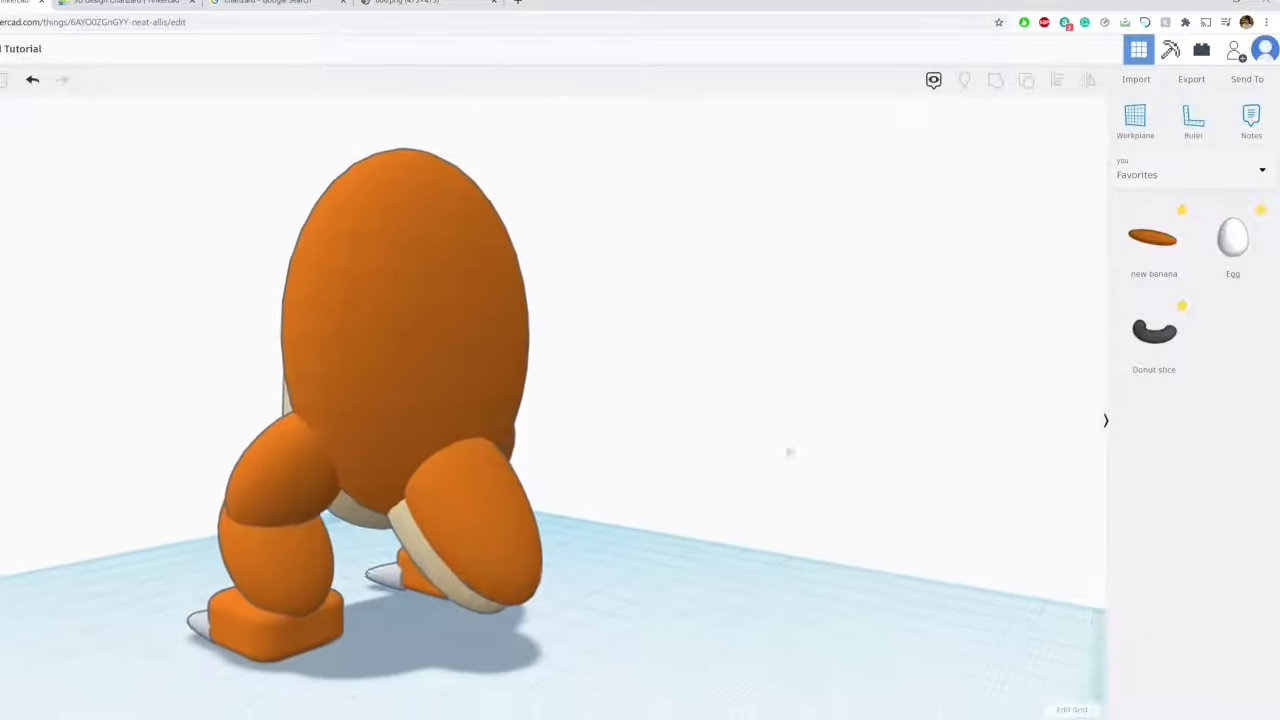
{"action": "left_click", "coordinate": [646, 649]}
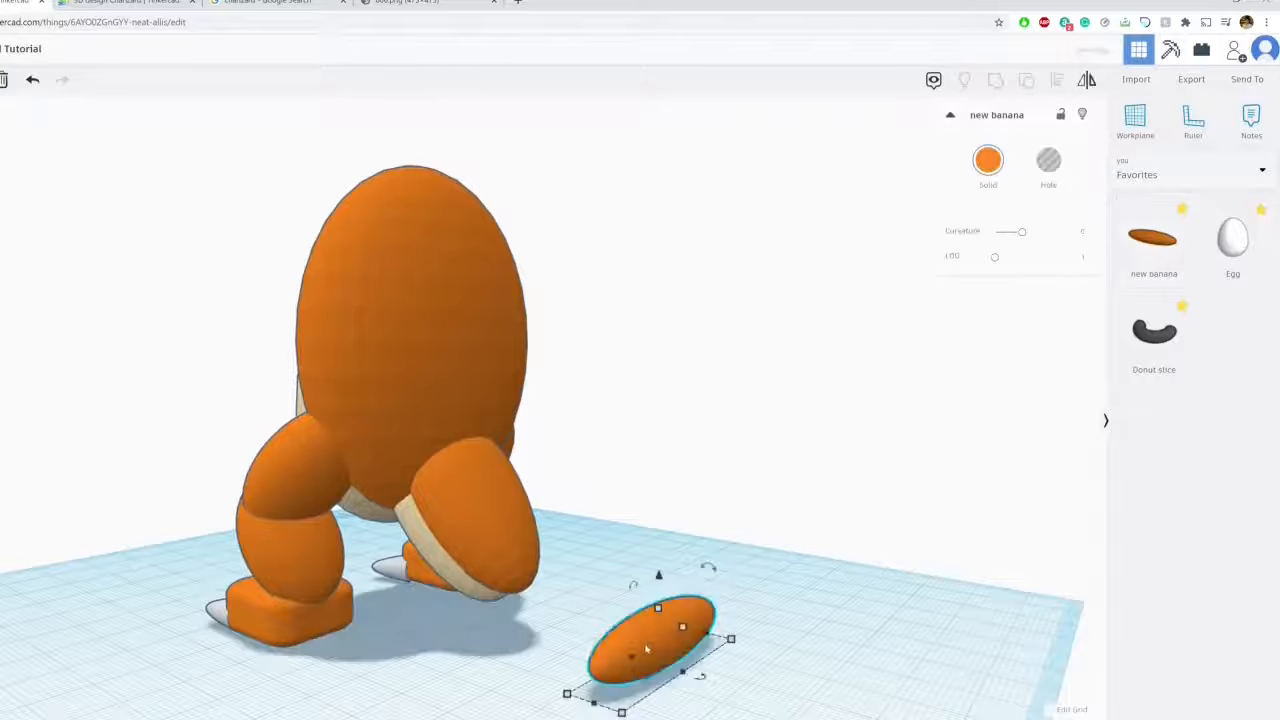
{"action": "scroll", "coordinate": [646, 649], "scroll_direction": "down", "scroll_amount": 3}
{"action": "right_click_drag", "start_coordinate": [600, 588], "coordinate": [761, 610]}
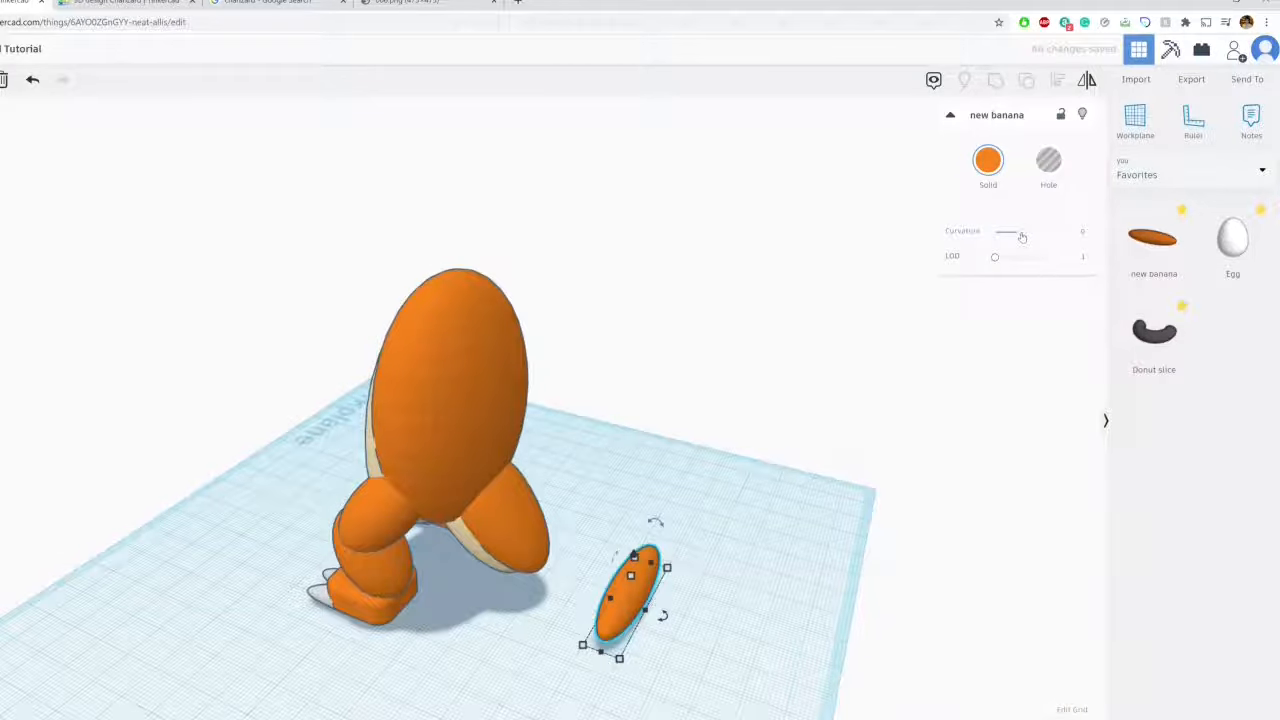
Rotate the banana 90° to point away from the body, move it against the tail eggs and raise it 6 mm
{"action": "left_click_drag", "start_coordinate": [662, 615], "coordinate": [601, 652]}
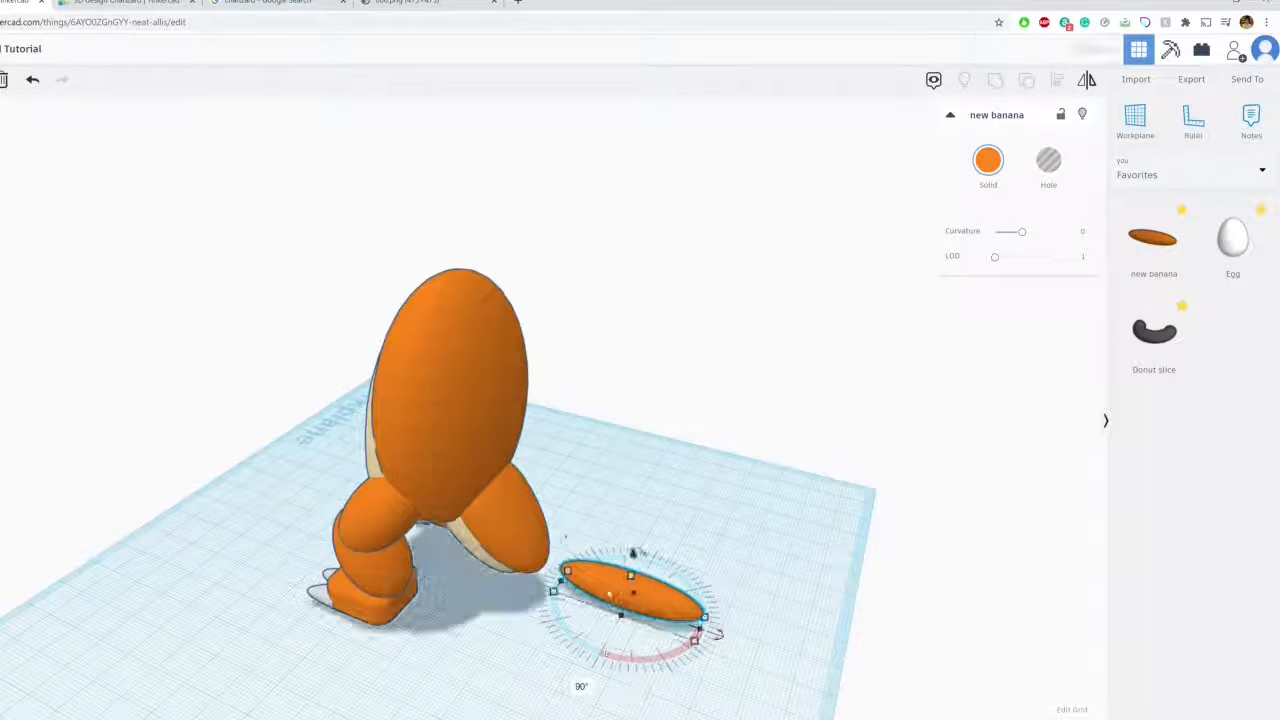
{"action": "left_click_drag", "start_coordinate": [600, 585], "coordinate": [561, 583]}
{"action": "right_click_drag", "start_coordinate": [658, 494], "coordinate": [651, 506]}
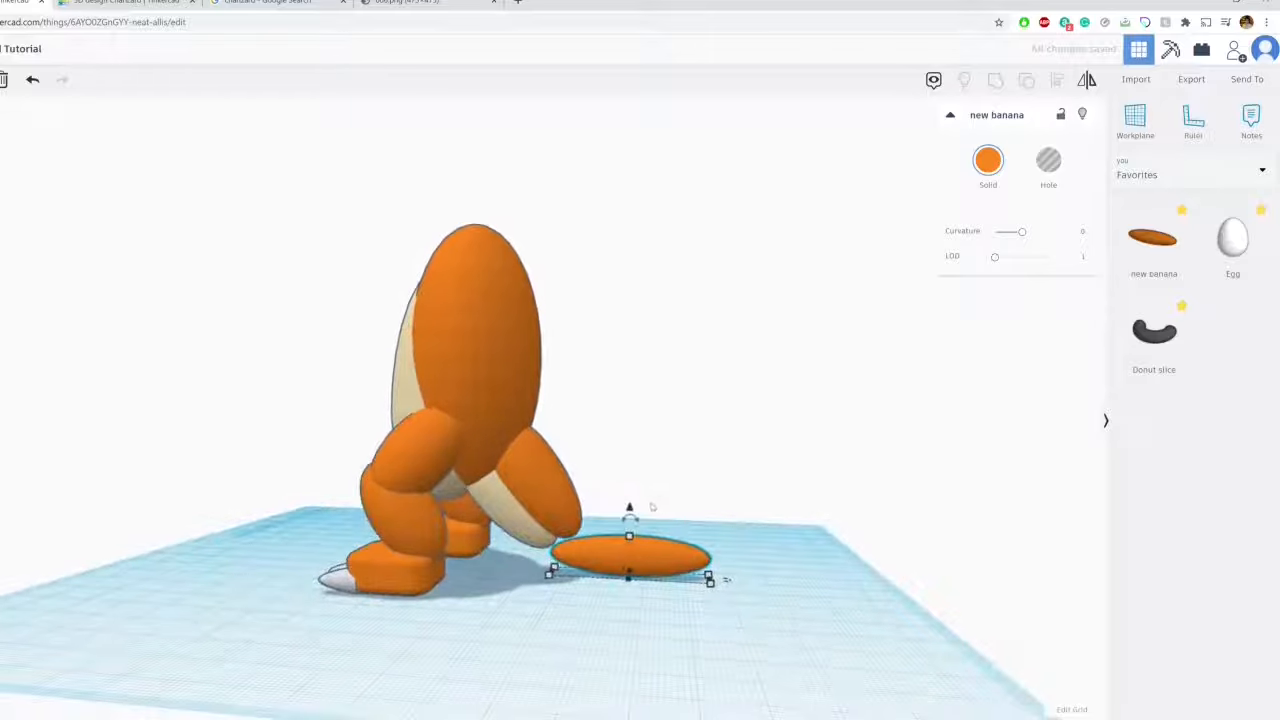
{"action": "left_click_drag", "start_coordinate": [630, 512], "coordinate": [630, 486]}
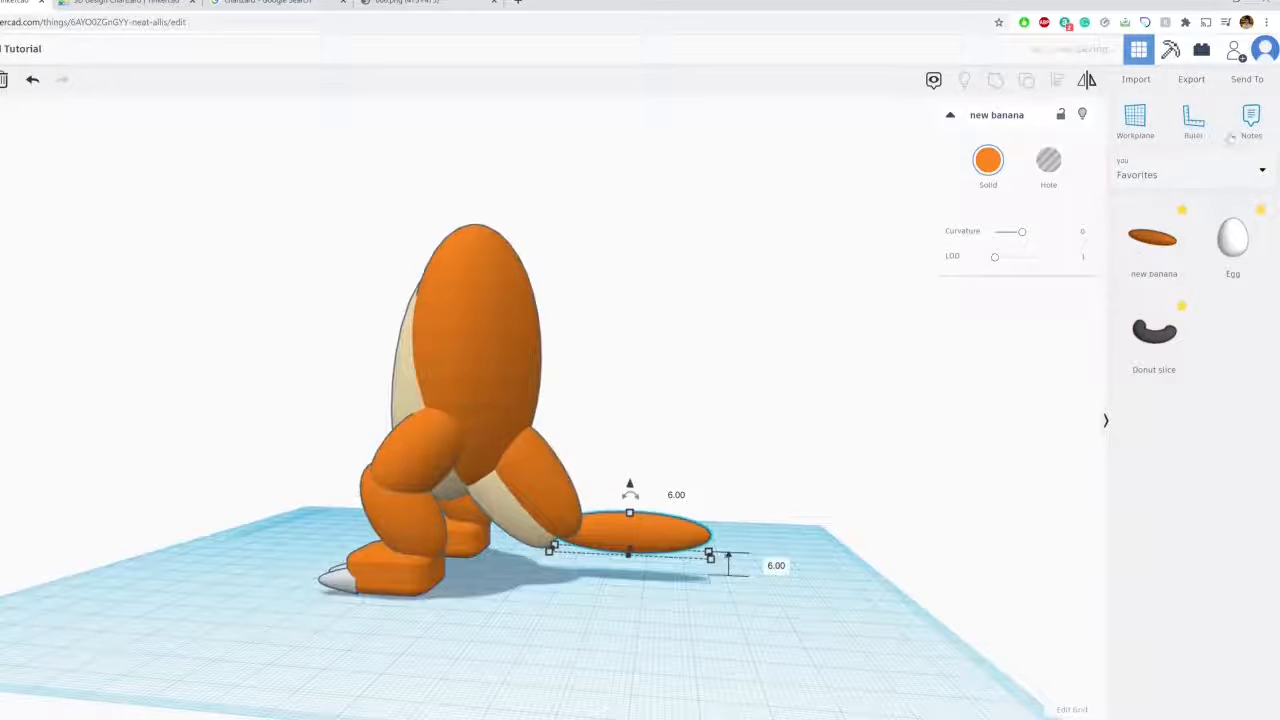
Browse all shape generators to page 16 to locate the new banana shape in the library
{"action": "left_click", "coordinate": [1211, 168]}
{"action": "left_click", "coordinate": [1162, 370]}
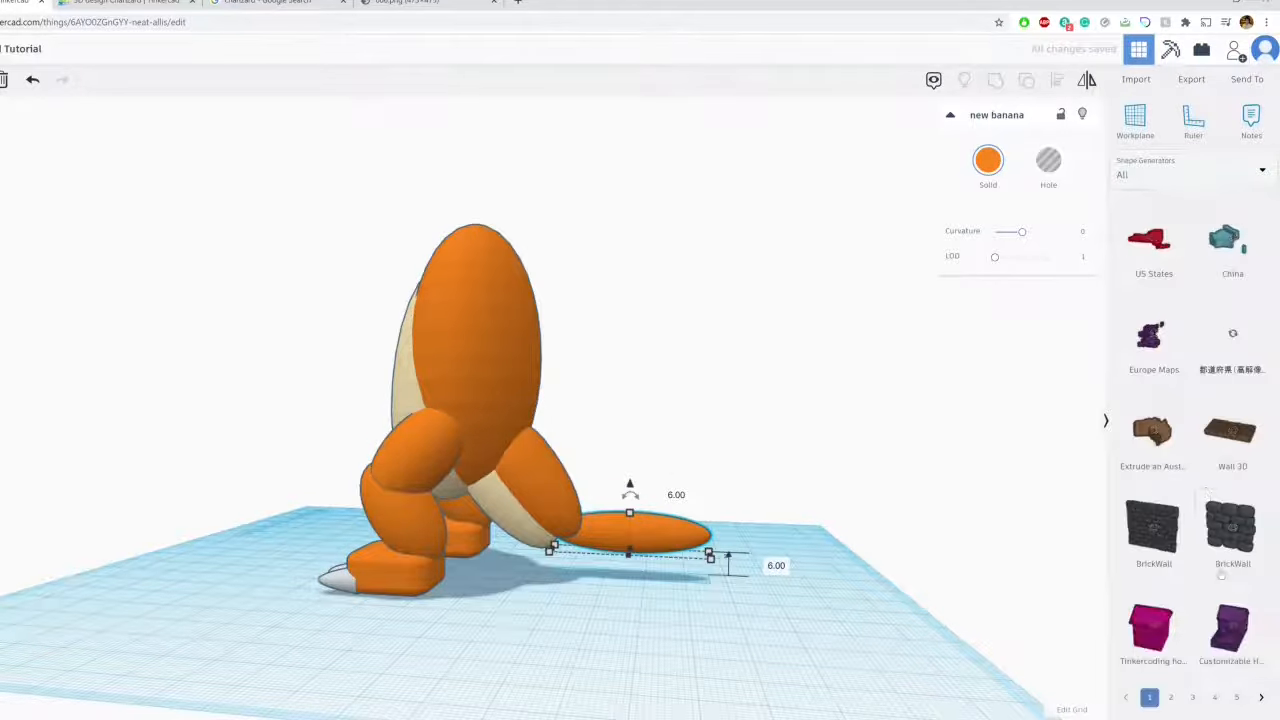
{"action": "left_click", "coordinate": [1238, 699]}
{"action": "left_click", "coordinate": [1238, 699]}
{"action": "left_click", "coordinate": [1238, 699]}
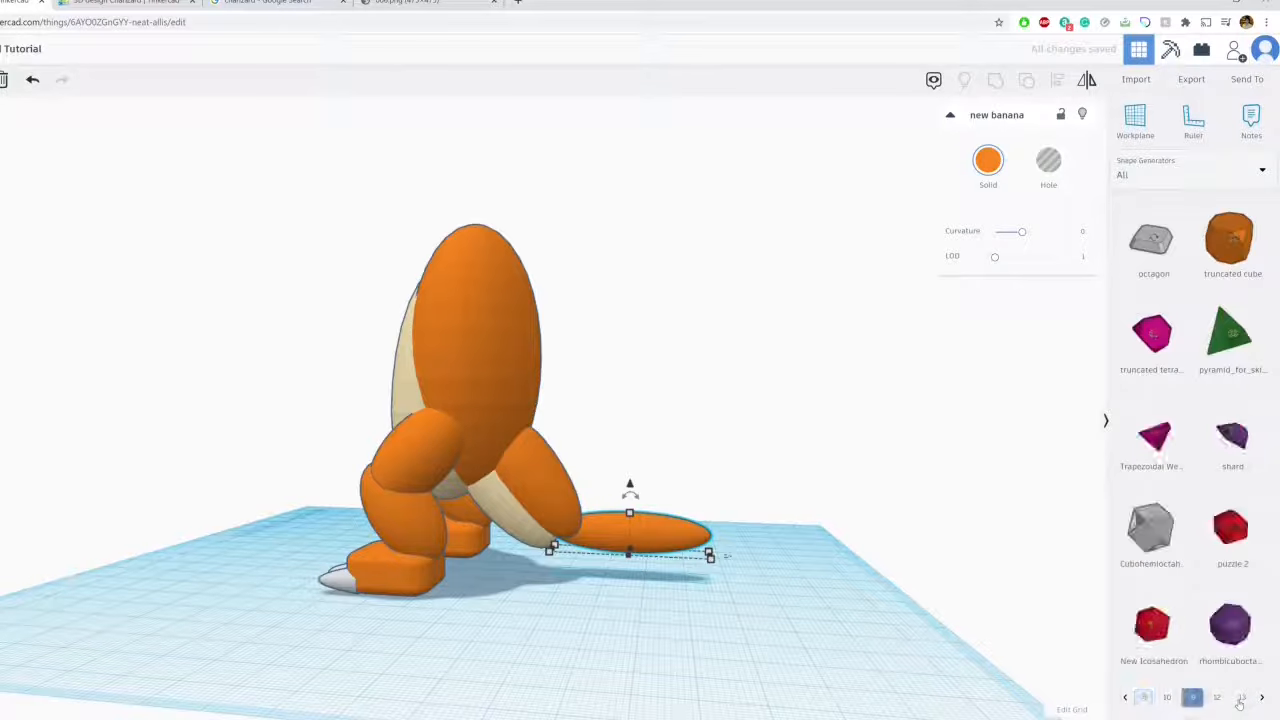
{"action": "left_click", "coordinate": [1238, 699]}
{"action": "left_click", "coordinate": [1241, 699]}
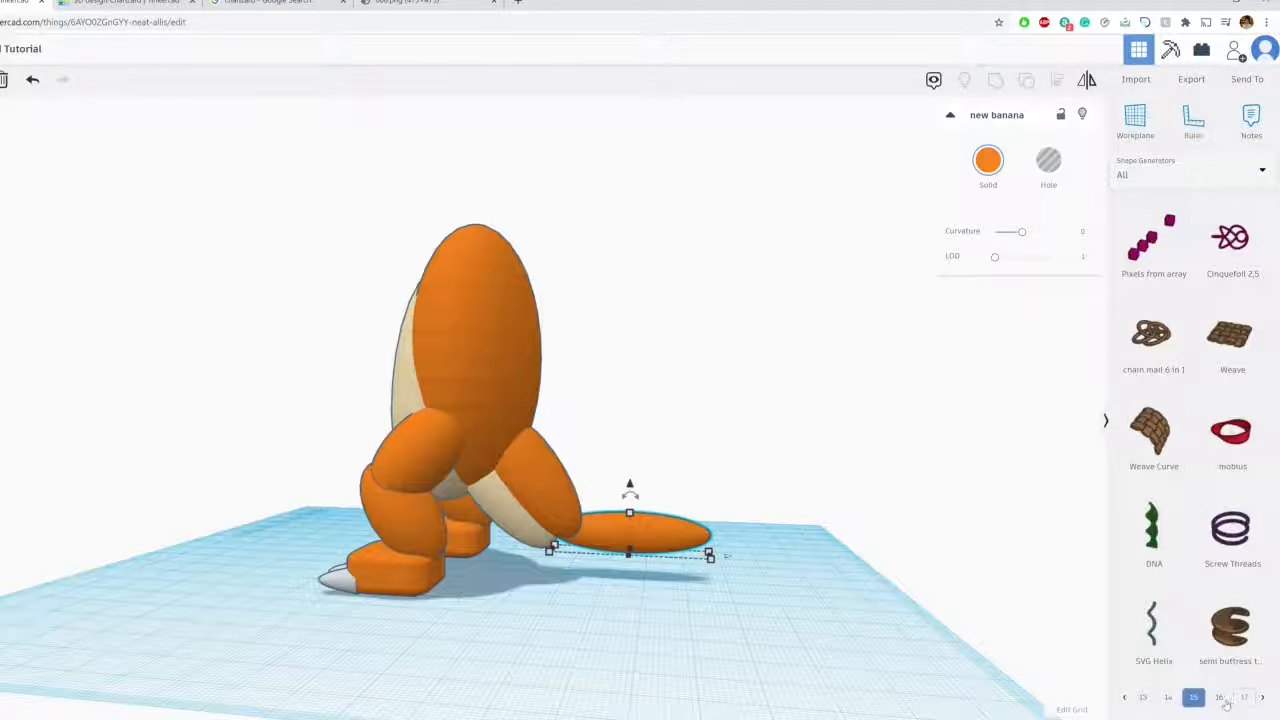
{"action": "left_click", "coordinate": [1219, 698]}
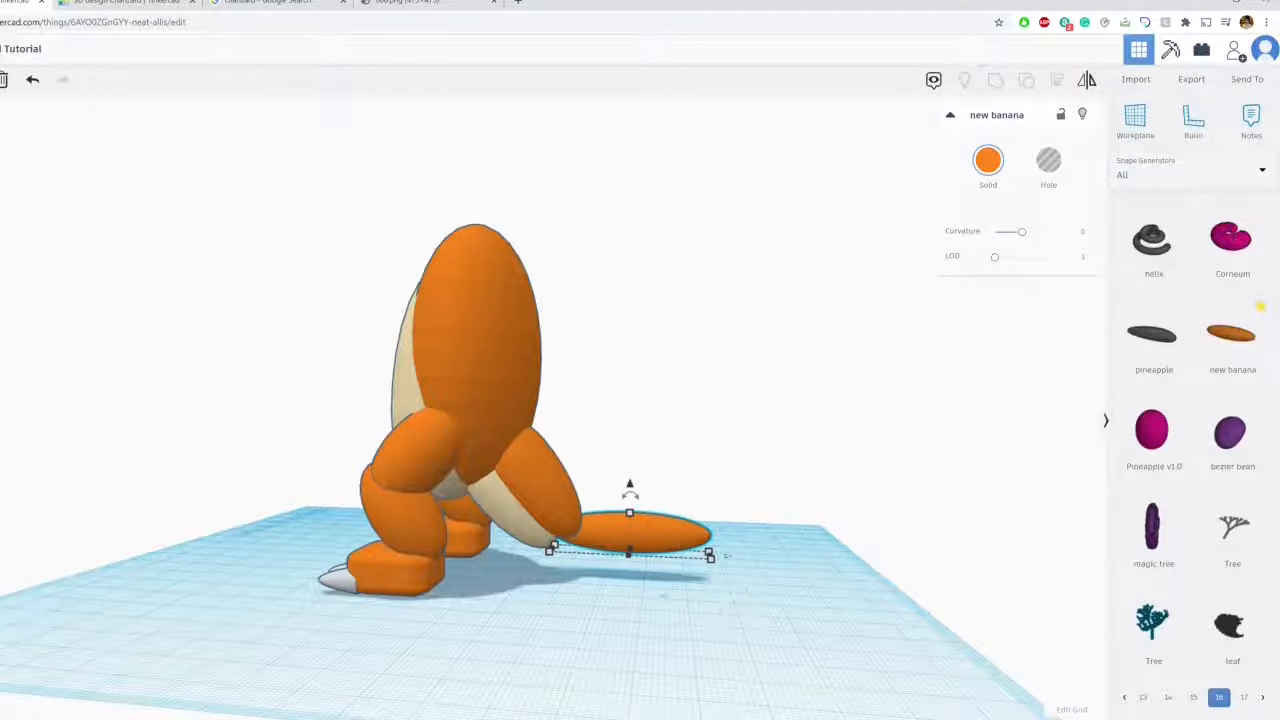
{"action": "key", "text": "Escape"}
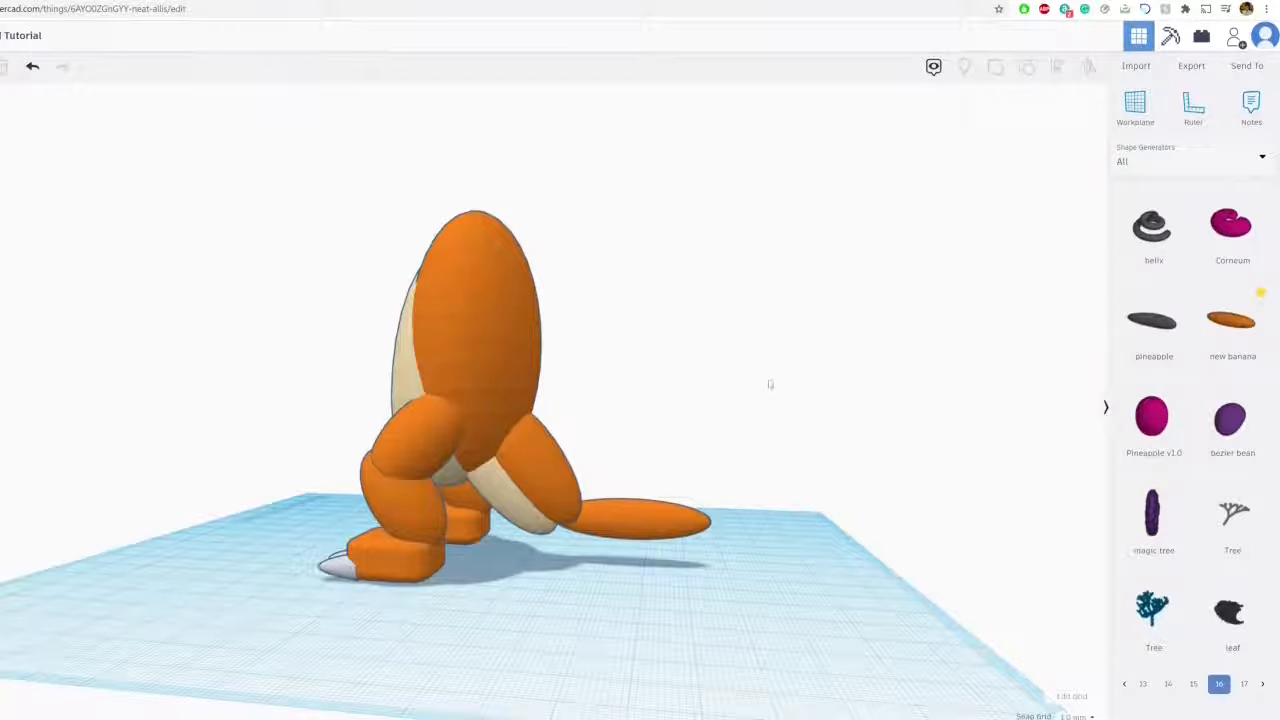
Raise the banana another 2 mm to meet the lower end of the tail eggs
{"action": "scroll", "coordinate": [612, 600], "scroll_direction": "up", "scroll_amount": 3}
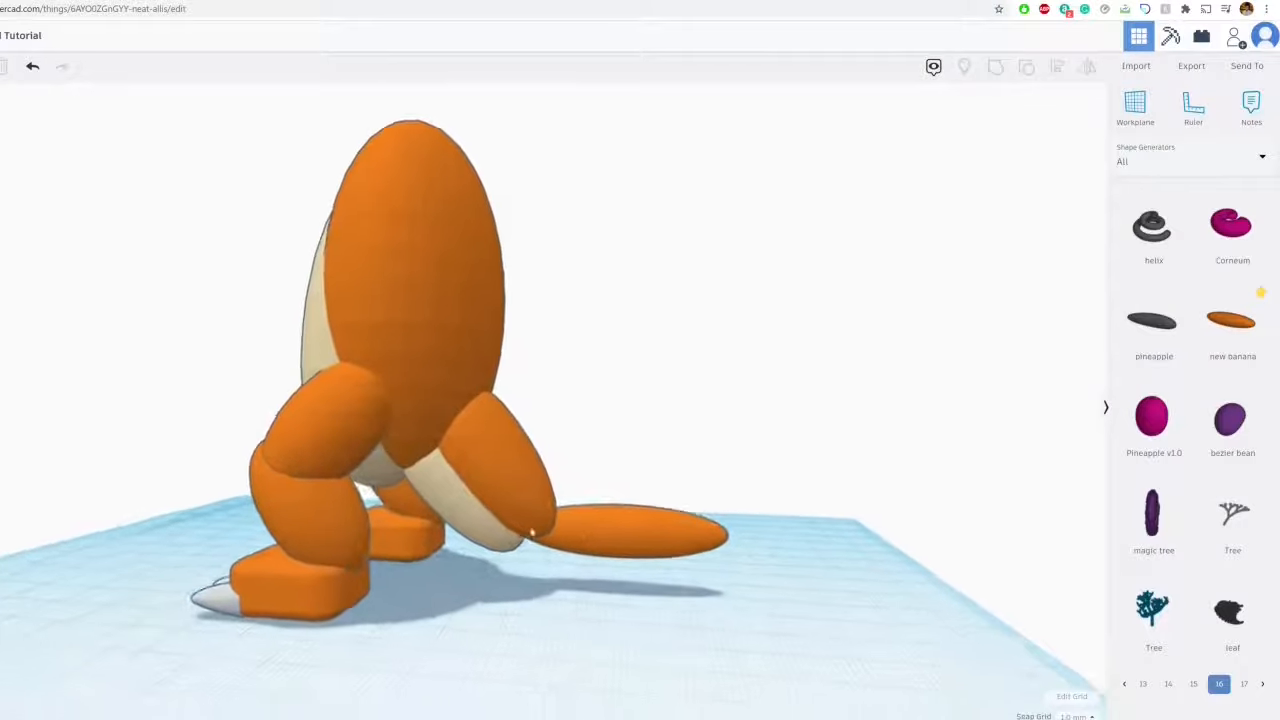
{"action": "left_click", "coordinate": [613, 543]}
{"action": "mouse_move", "coordinate": [613, 543]}
{"action": "right_mouse_down"}
{"action": "mouse_move", "coordinate": [450, 585]}
{"action": "mouse_move", "coordinate": [486, 555]}
{"action": "mouse_move", "coordinate": [620, 552]}
{"action": "right_mouse_up"}
{"action": "left_click_drag", "start_coordinate": [613, 578], "coordinate": [629, 495]}
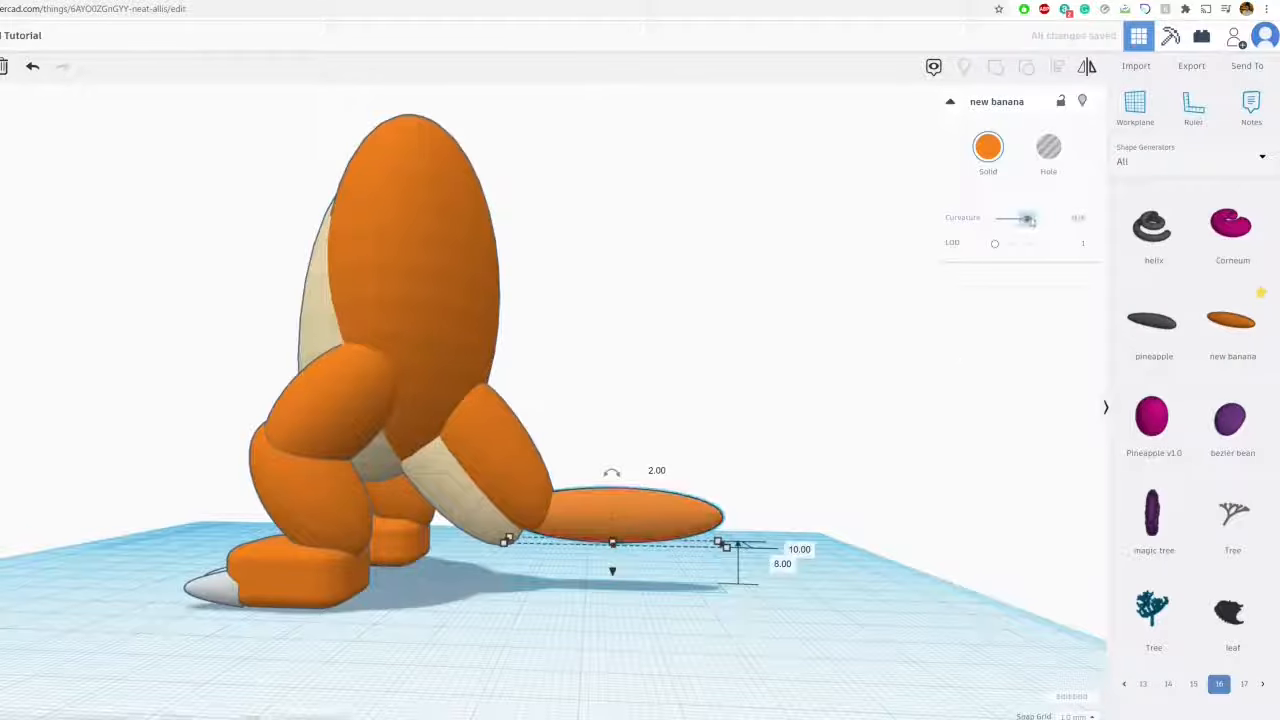
Set the banana's curvature to 2.5 and stretch it backwards to a length of 61 mm
{"action": "left_click_drag", "start_coordinate": [1027, 219], "coordinate": [1049, 218]}
{"action": "right_click_drag", "start_coordinate": [846, 460], "coordinate": [740, 560]}
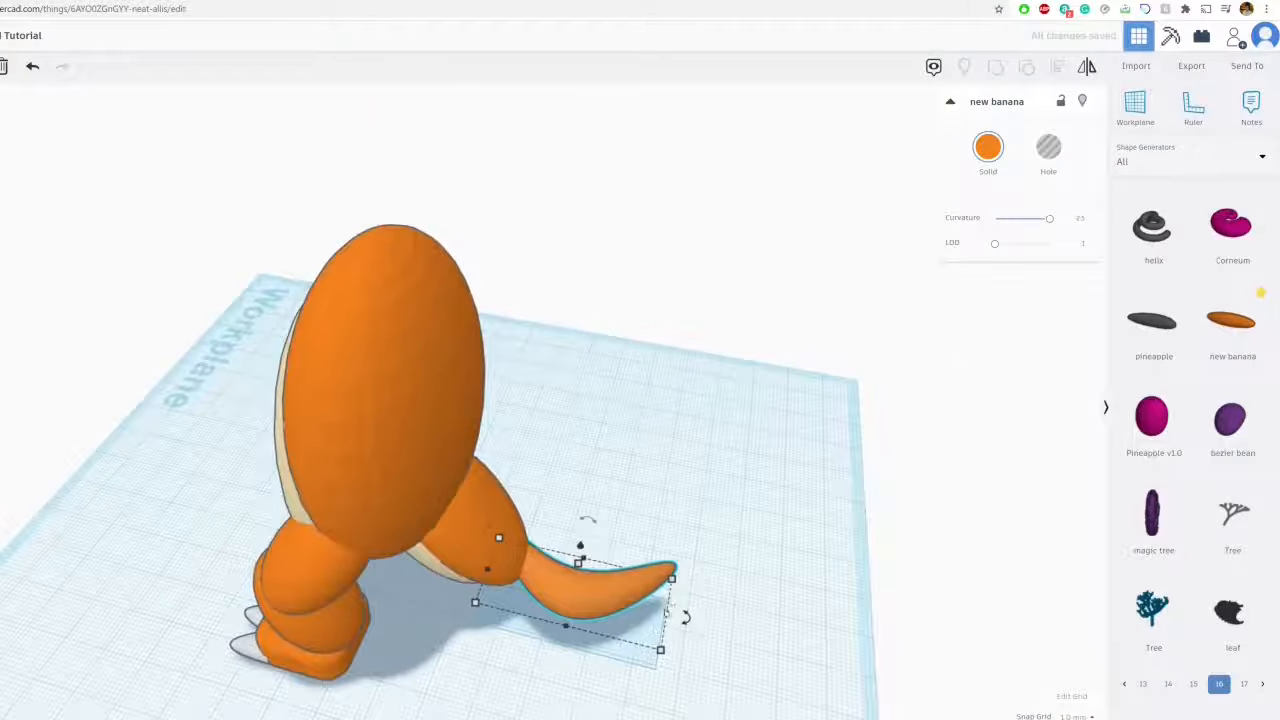
{"action": "left_click_drag", "start_coordinate": [667, 610], "coordinate": [768, 632]}
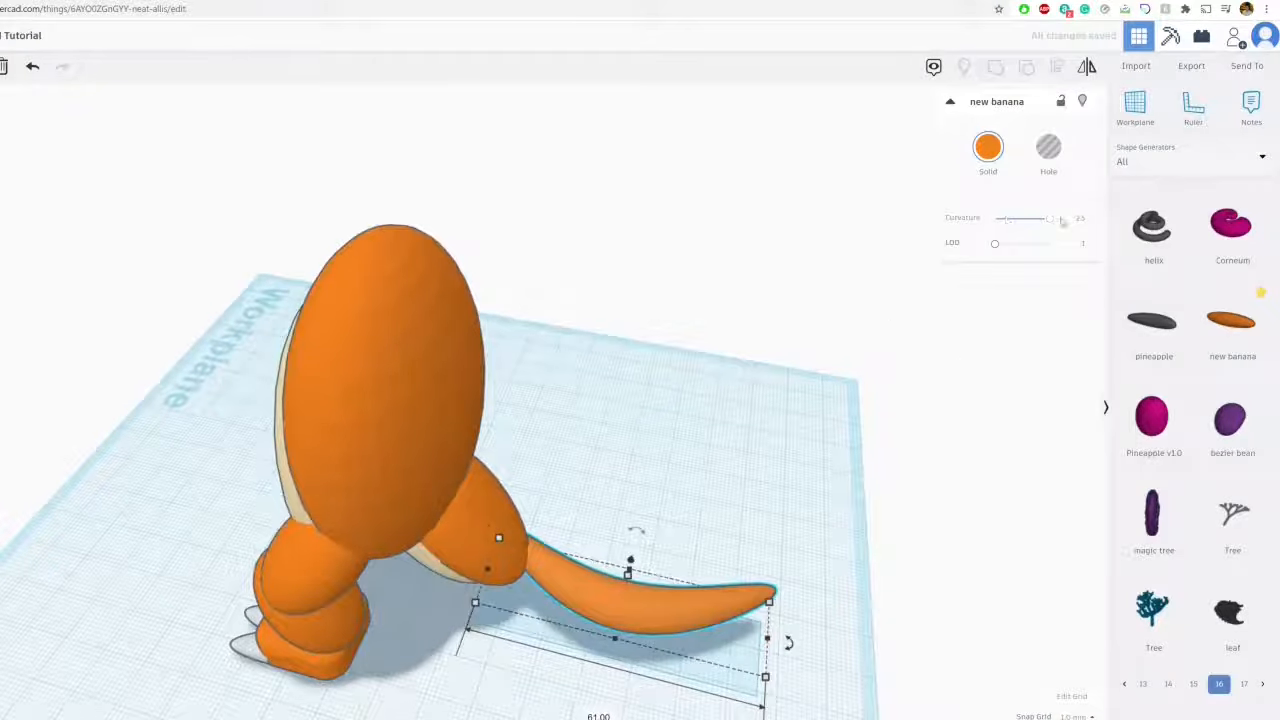
Set the tail banana's curvature to -2.5, tilt it 10° down towards its tip and lower it slightly against the tail eggs
{"action": "left_click_drag", "start_coordinate": [1052, 225], "coordinate": [928, 229]}
{"action": "right_click_drag", "start_coordinate": [586, 580], "coordinate": [657, 492]}
{"action": "left_click_drag", "start_coordinate": [664, 496], "coordinate": [687, 360]}
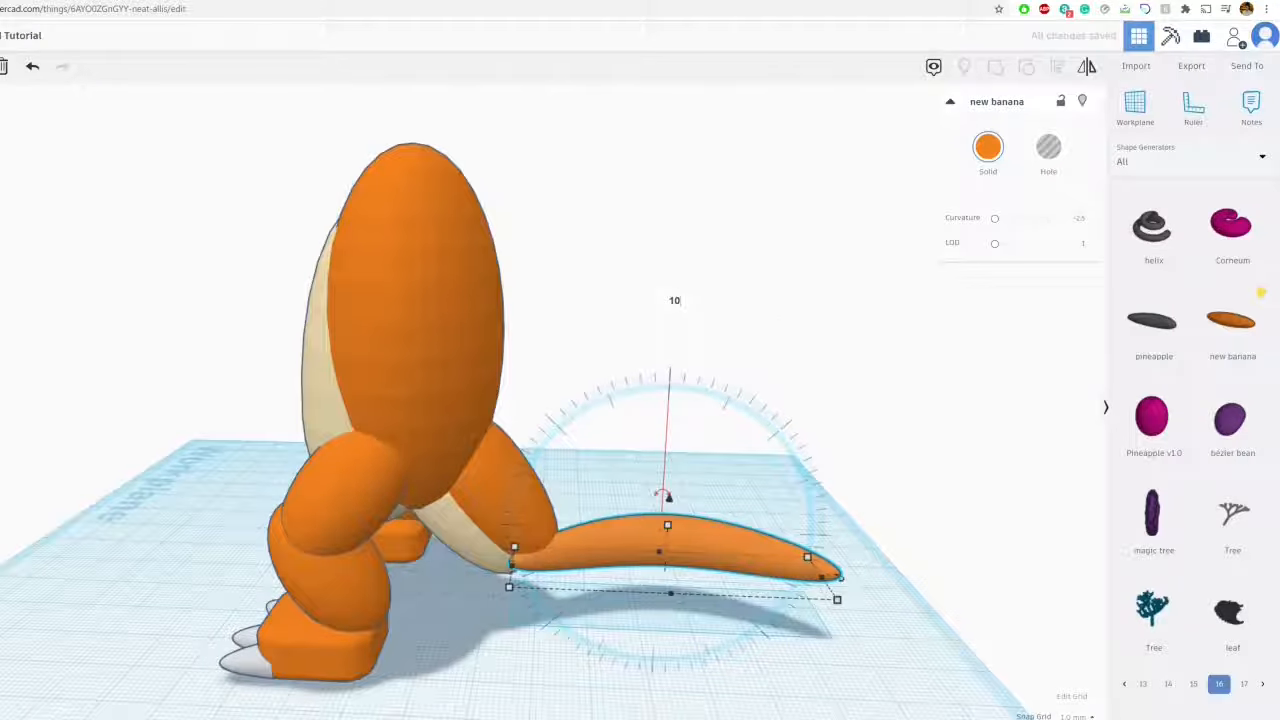
{"action": "left_click_drag", "start_coordinate": [640, 299], "coordinate": [680, 306]}
{"action": "right_click_drag", "start_coordinate": [634, 532], "coordinate": [660, 506]}
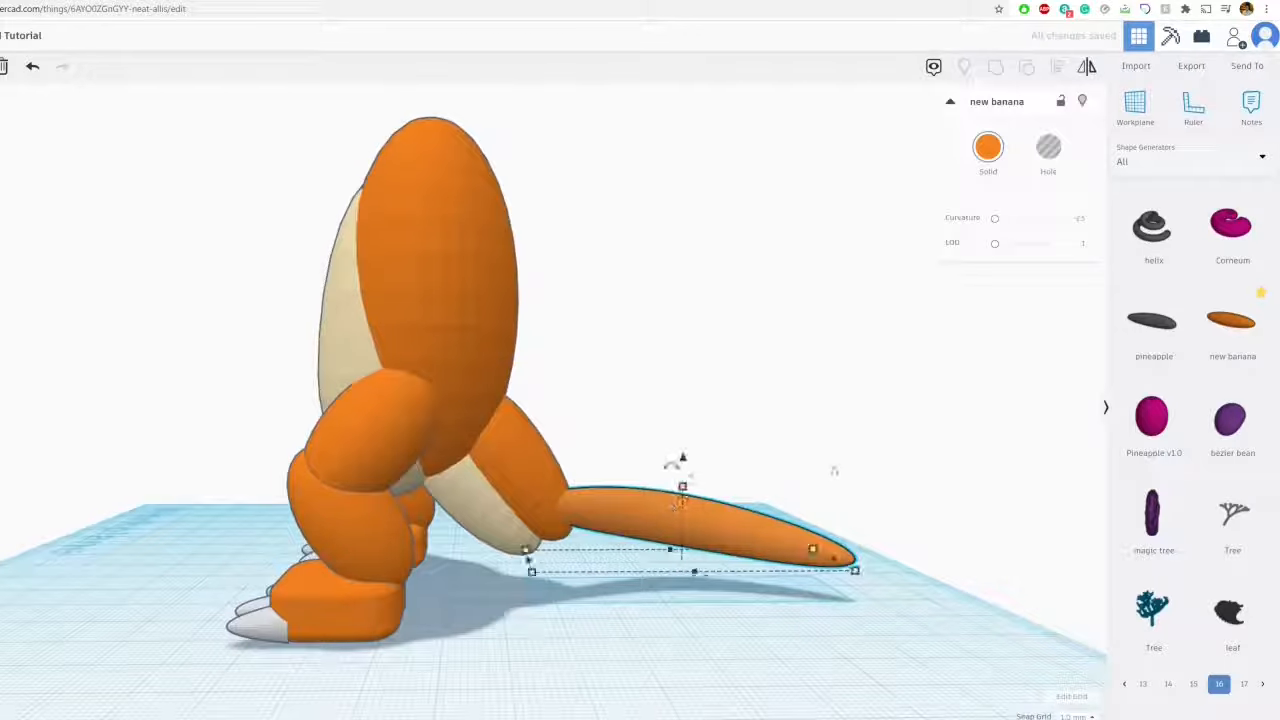
{"action": "left_click_drag", "start_coordinate": [683, 458], "coordinate": [683, 468]}
{"action": "key", "text": "Escape"}
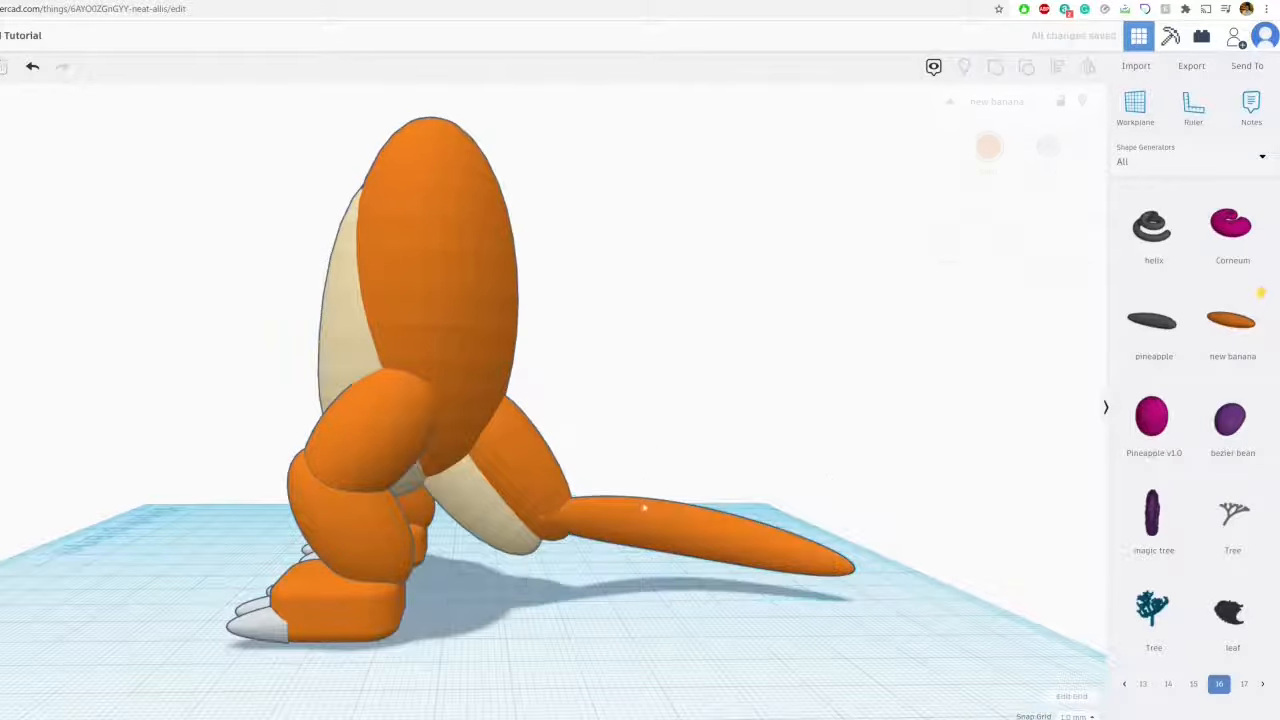
Duplicate the tail banana, shift the copy towards the body, lower it 3 mm and color it cream
{"action": "left_click", "coordinate": [642, 510]}
{"action": "left_click_drag", "start_coordinate": [641, 512], "coordinate": [559, 518]}
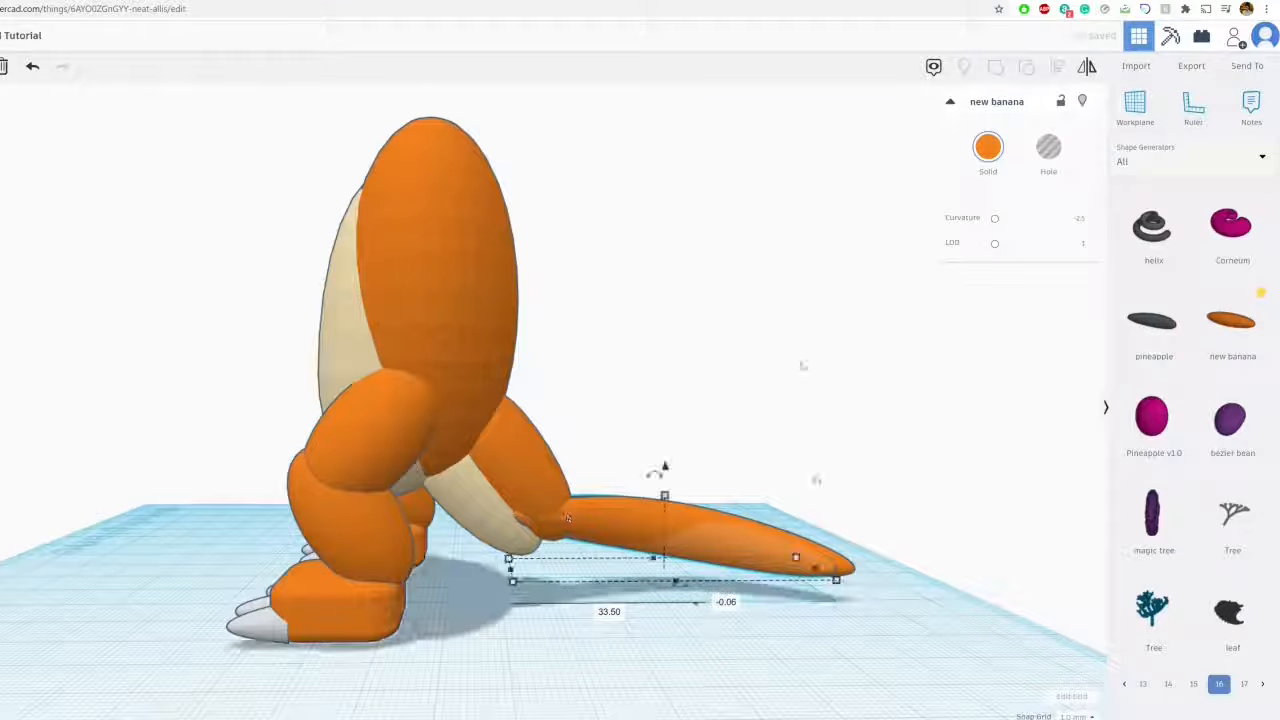
{"action": "left_click_drag", "start_coordinate": [664, 468], "coordinate": [663, 486]}
{"action": "left_click", "coordinate": [988, 147]}
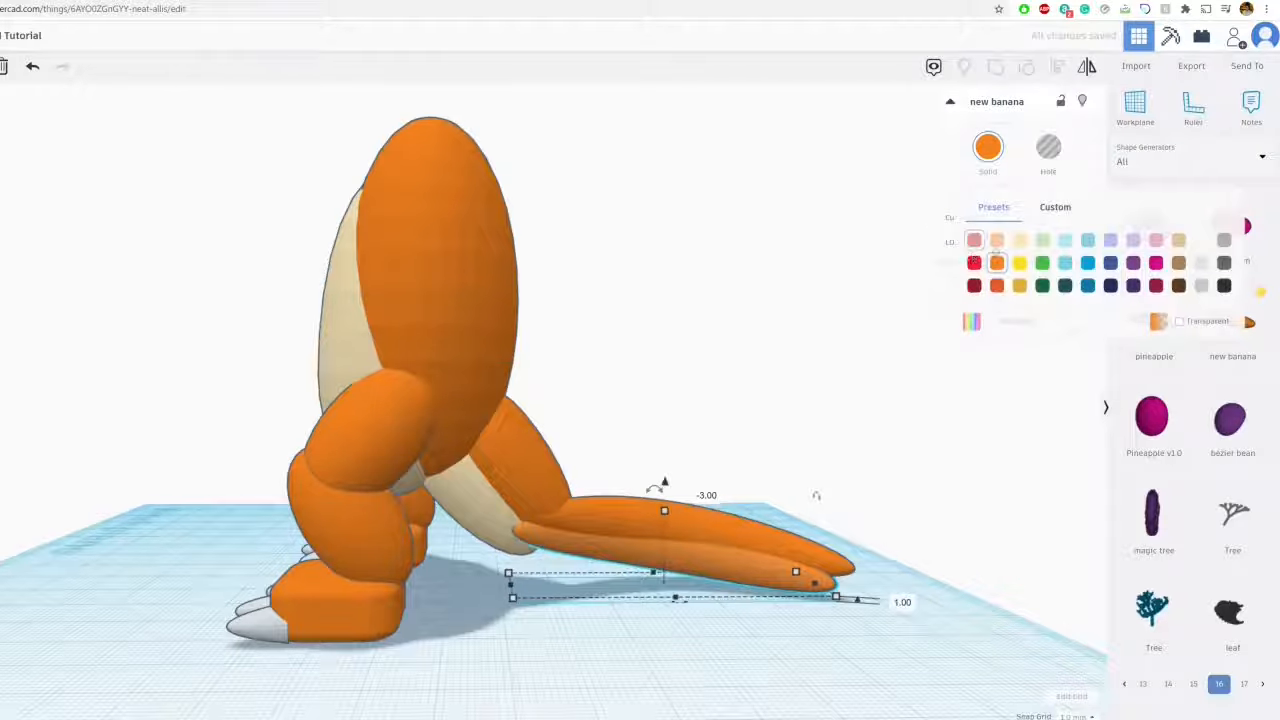
{"action": "left_click", "coordinate": [1015, 242]}
{"action": "left_click", "coordinate": [791, 457]}
{"action": "right_click_drag", "start_coordinate": [791, 457], "coordinate": [637, 529]}
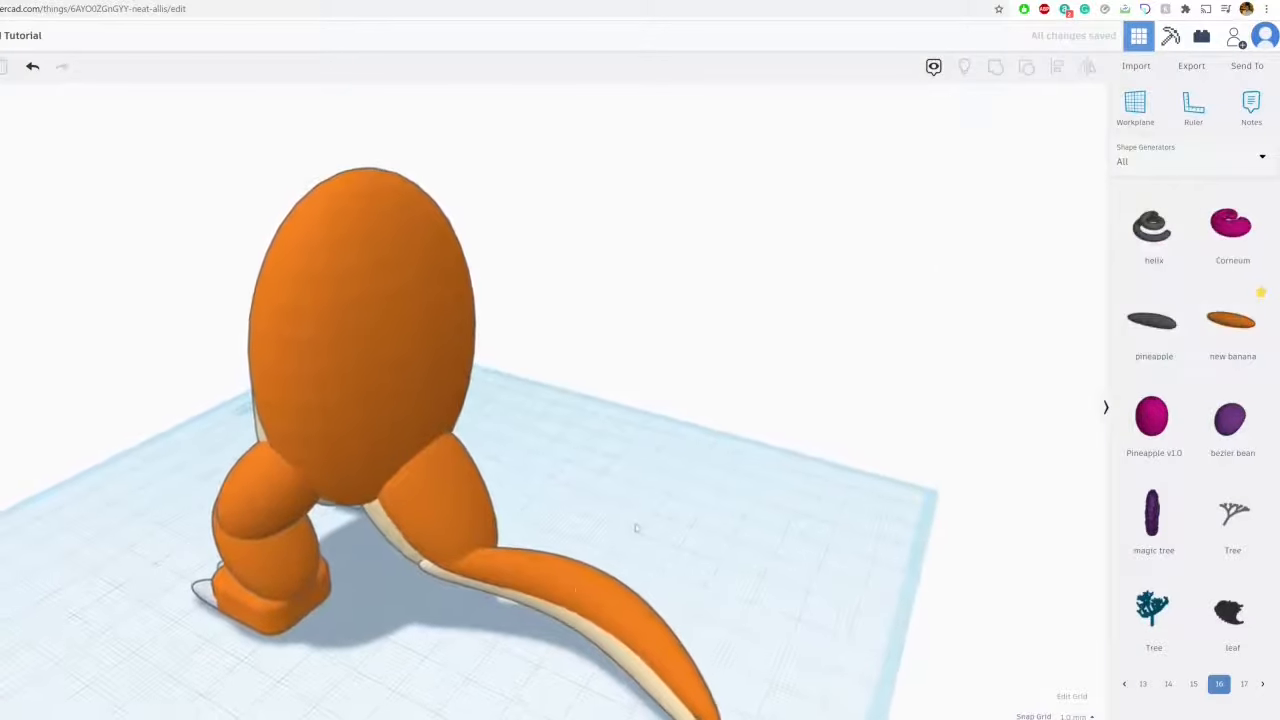
Nudge the cream banana sideways so it sits centered beneath the orange one
{"action": "right_click_drag", "start_coordinate": [506, 617], "coordinate": [562, 575]}
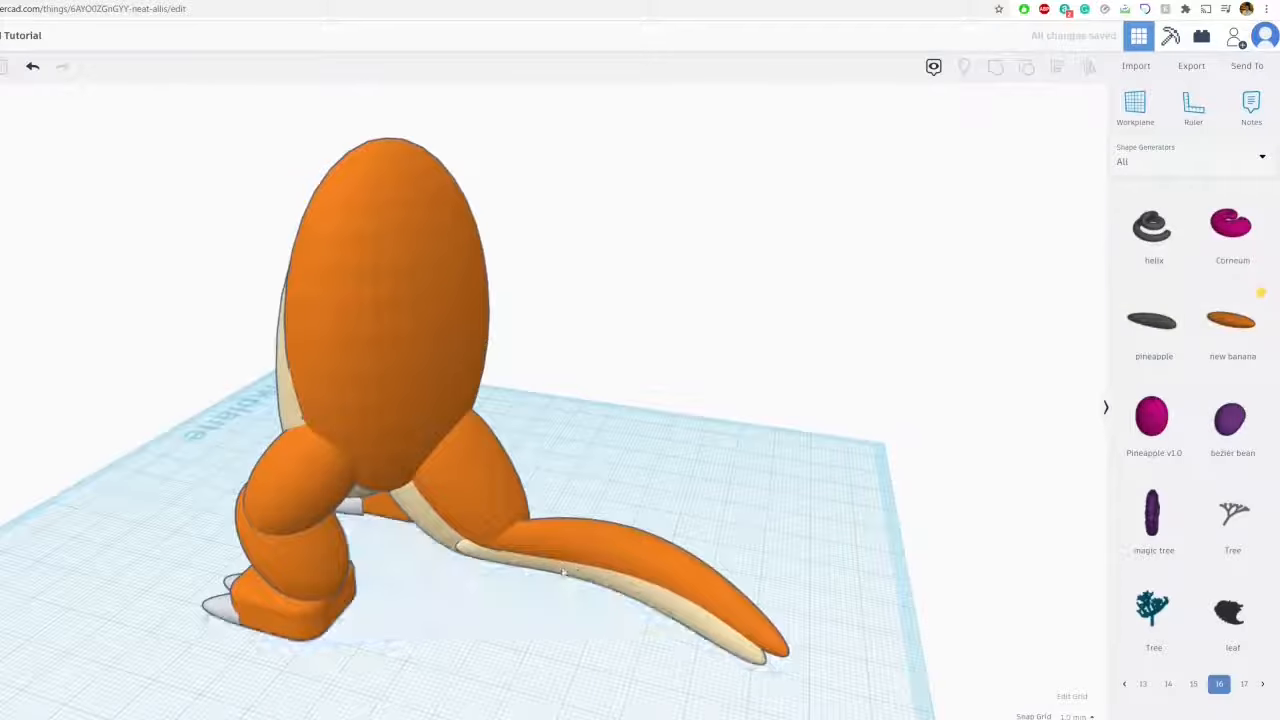
{"action": "left_click", "coordinate": [566, 569]}
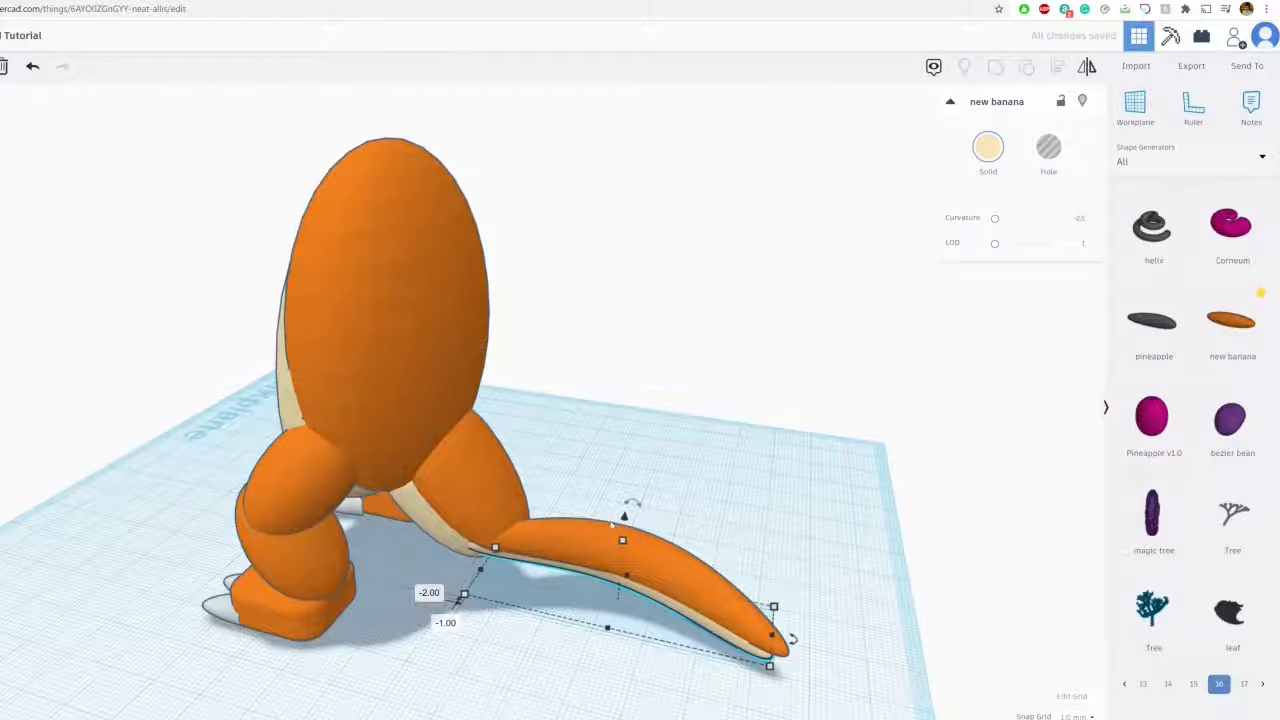
{"action": "right_click_drag", "start_coordinate": [611, 521], "coordinate": [619, 635]}
{"action": "left_click", "coordinate": [619, 635]}
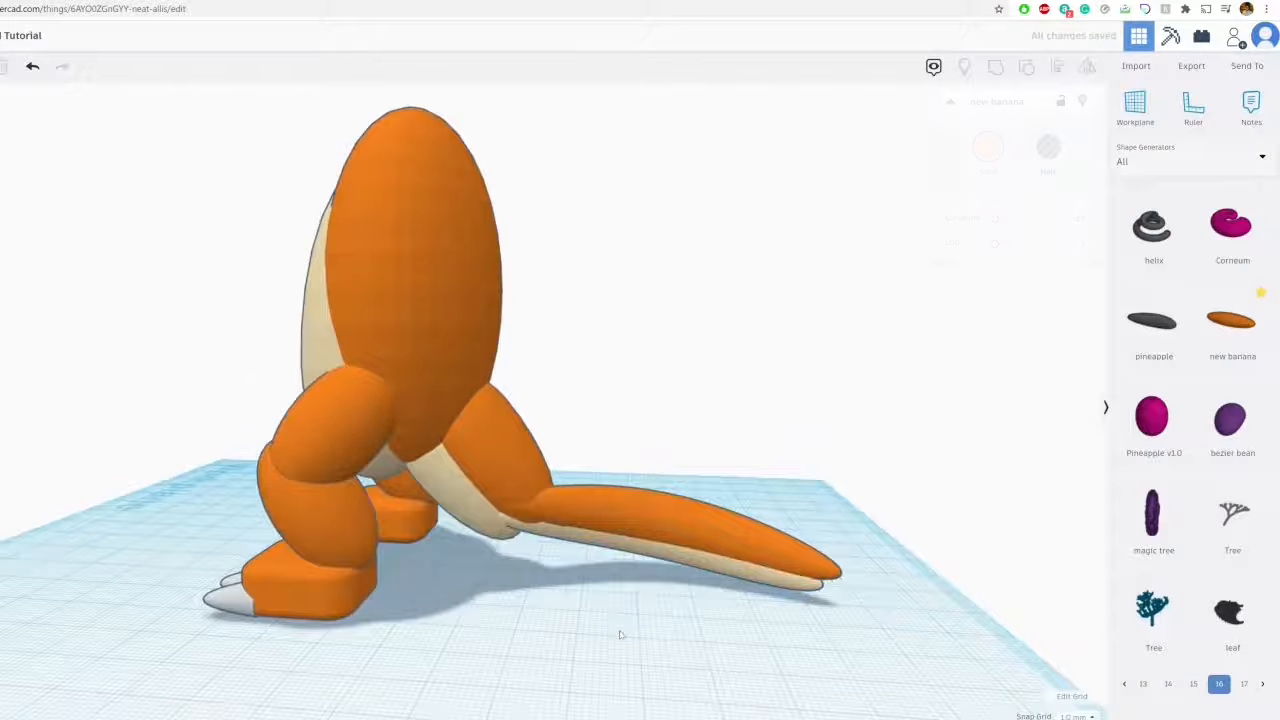
Group the four tail shapes and set the group to multicolor
{"action": "left_click", "coordinate": [515, 497]}
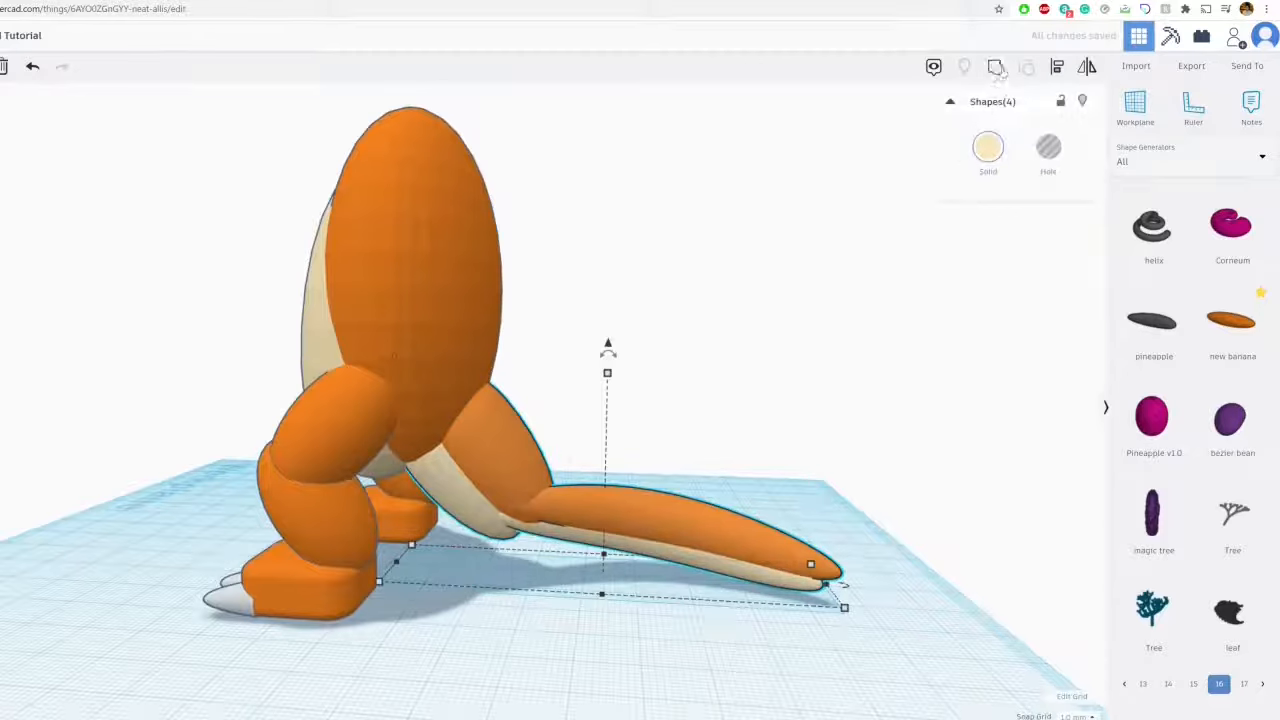
{"action": "left_click", "coordinate": [997, 66]}
{"action": "left_click", "coordinate": [988, 147]}
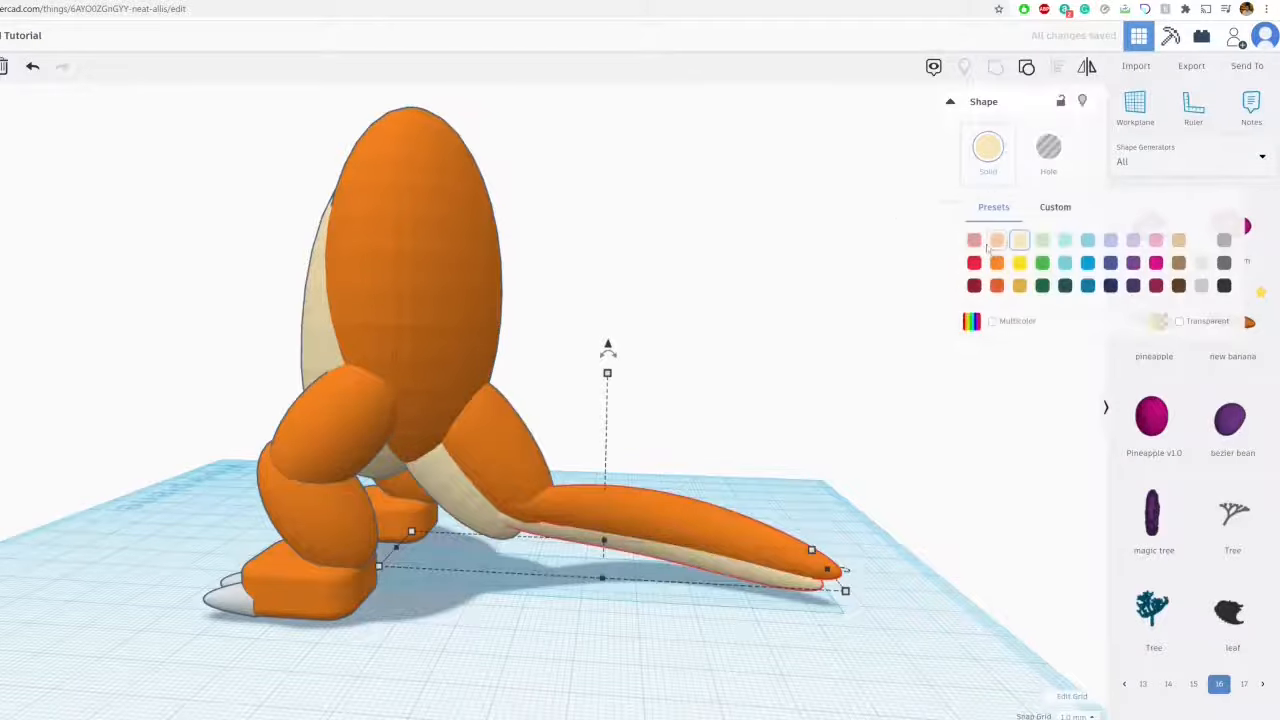
{"action": "left_click", "coordinate": [714, 471]}
{"action": "scroll", "coordinate": [654, 537], "scroll_direction": "up", "scroll_amount": 2}
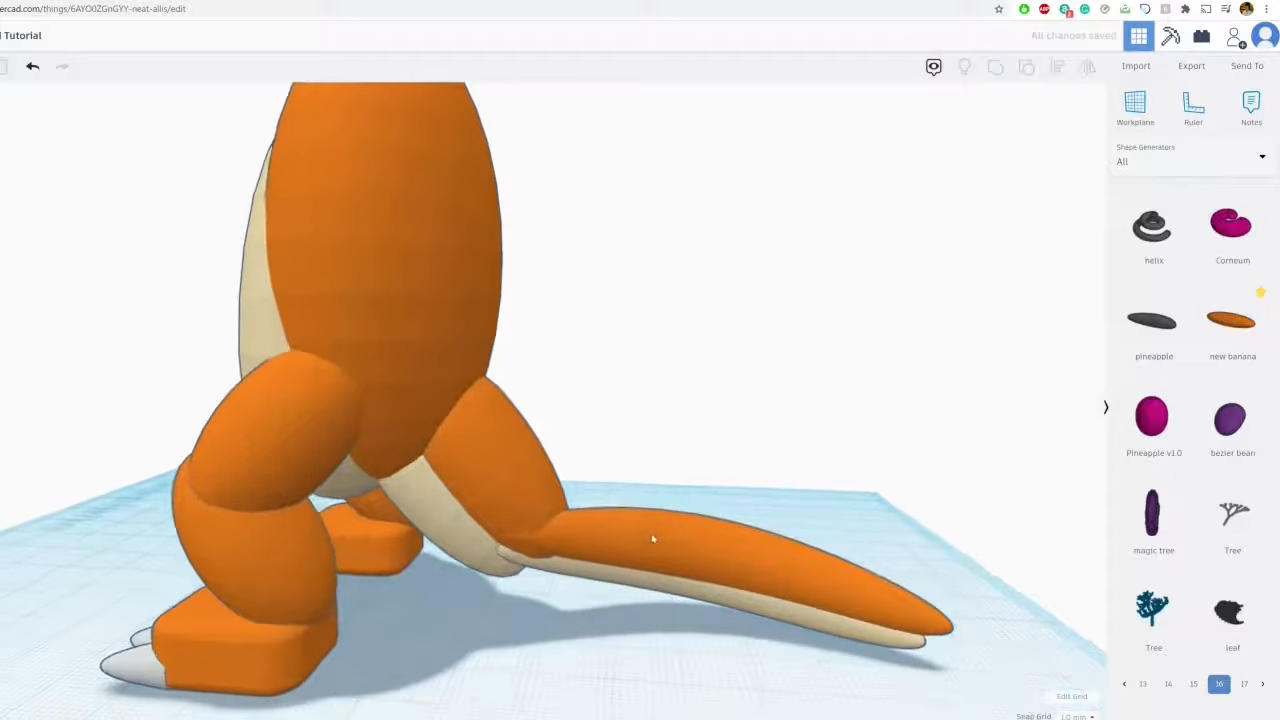
{"action": "right_click_drag", "start_coordinate": [654, 537], "coordinate": [937, 100]}
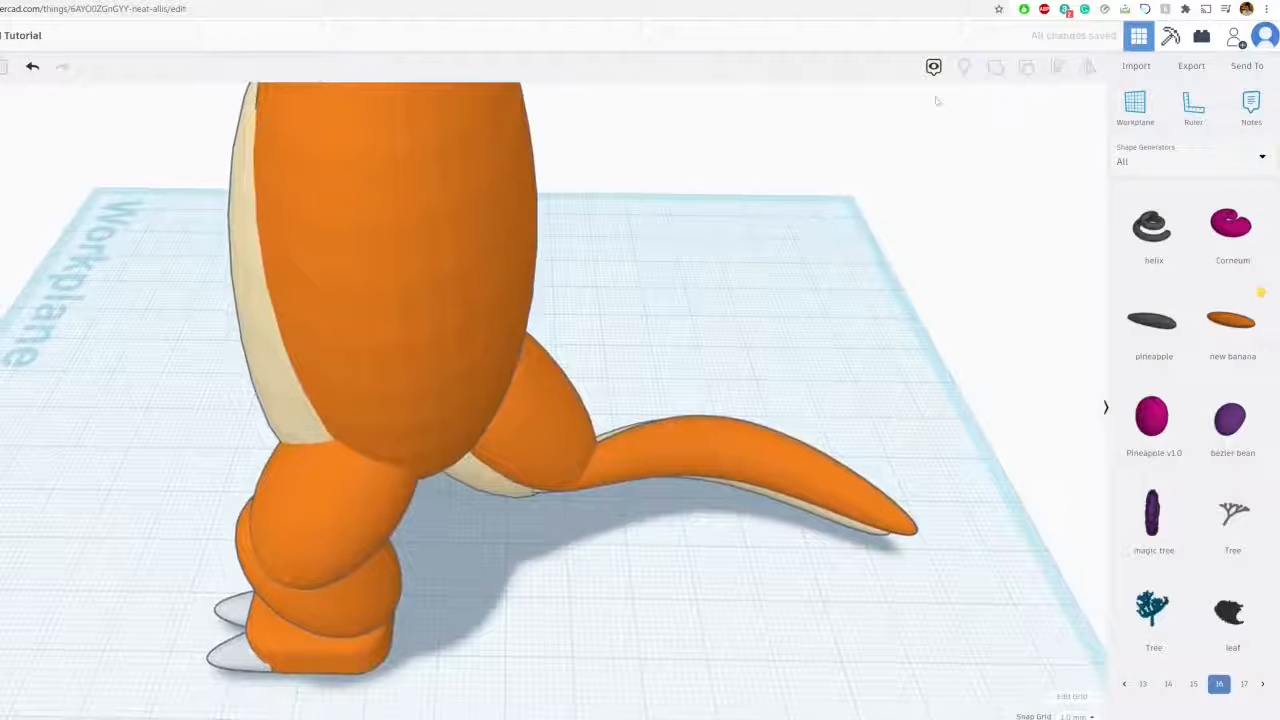
Ungroup the multicolor tail into its separate shapes
{"action": "left_click", "coordinate": [712, 459]}
{"action": "scroll", "coordinate": [712, 459], "scroll_direction": "down", "scroll_amount": 3}
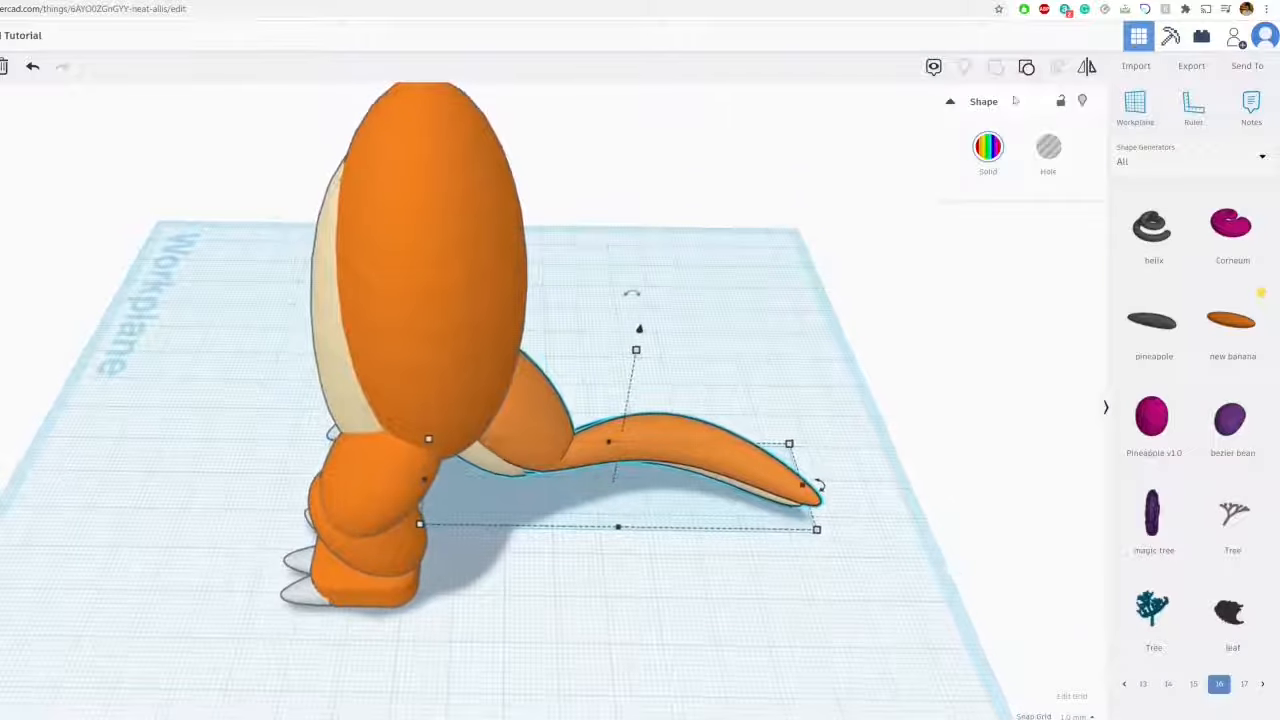
{"action": "left_click", "coordinate": [814, 460]}
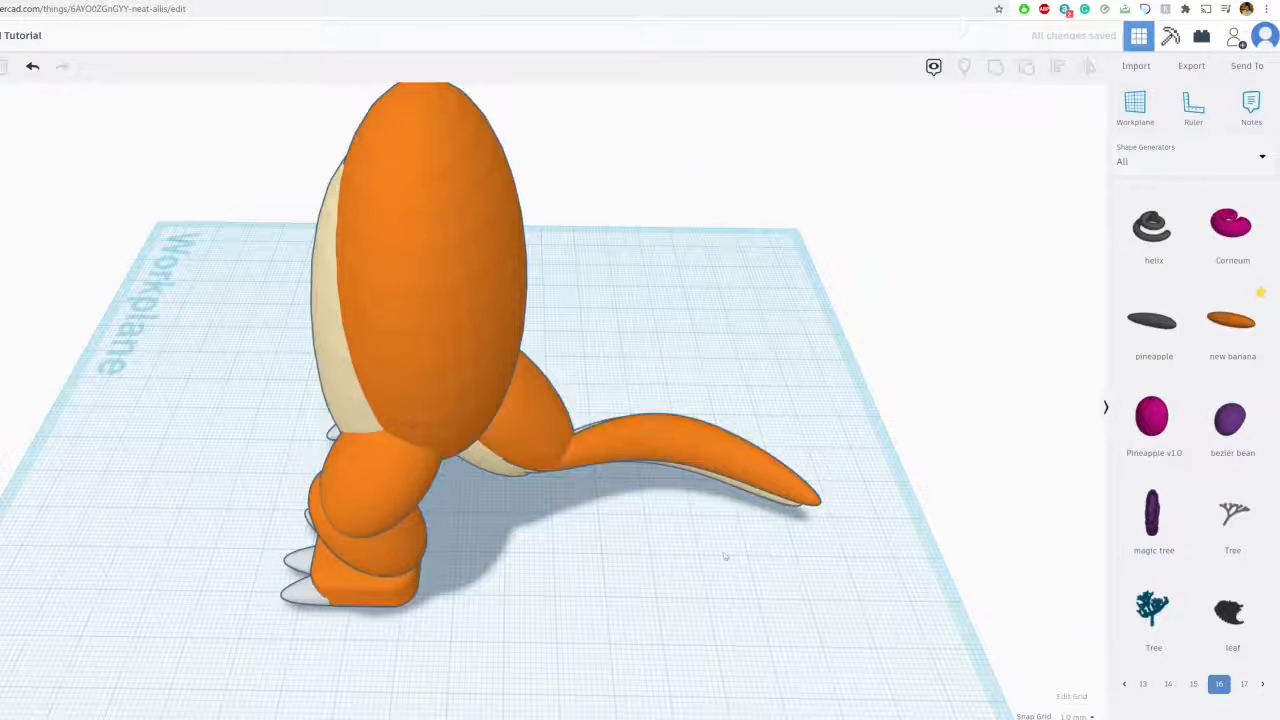
Duplicate the orange and cream banana pair, swing the copy around to bend sideways at the tail's end and lower it 9 mm
{"action": "right_click_drag", "start_coordinate": [725, 556], "coordinate": [729, 480]}
{"action": "left_click_drag", "start_coordinate": [713, 526], "coordinate": [680, 410]}
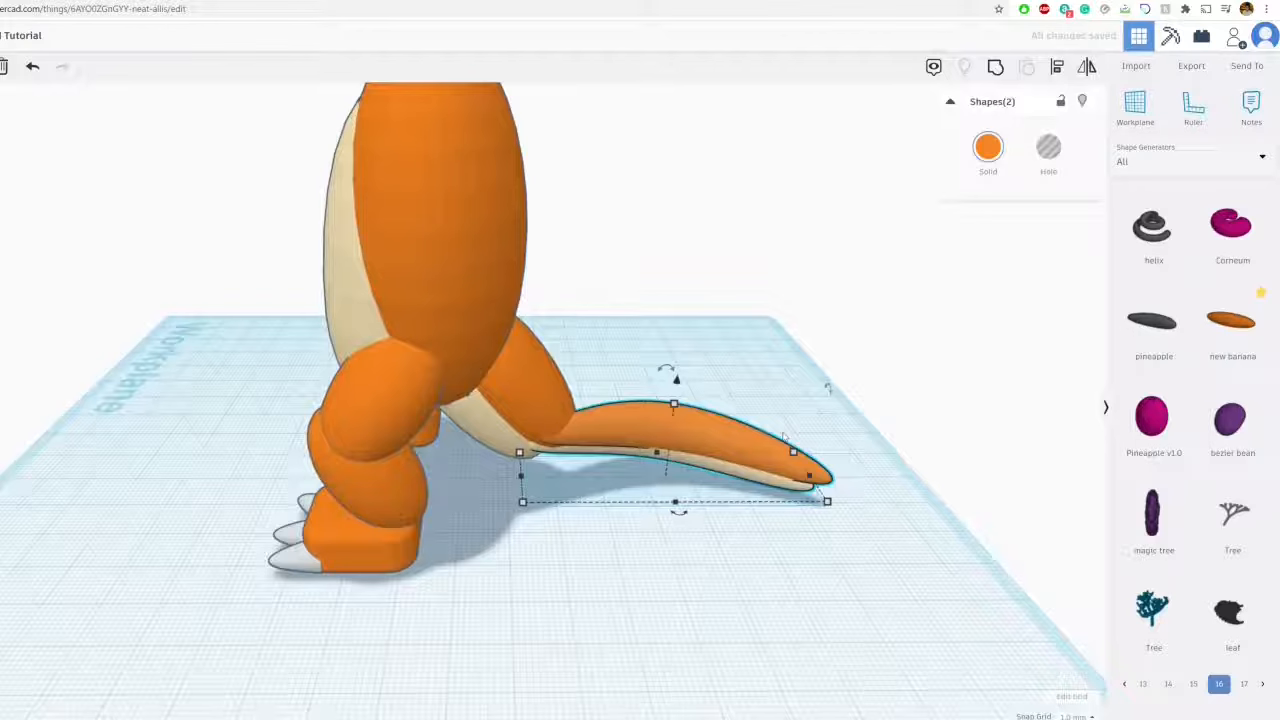
{"action": "key", "text": "ctrl+c"}
{"action": "key", "text": "ctrl+v"}
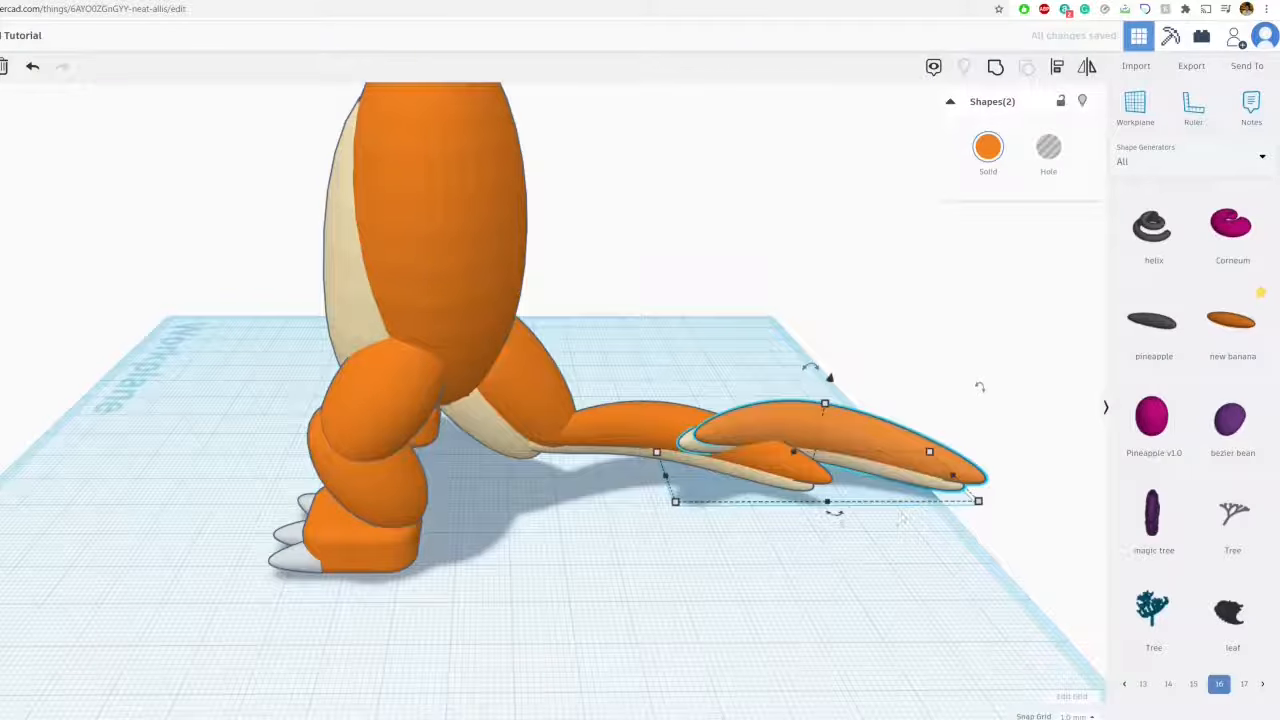
{"action": "left_click_drag", "start_coordinate": [835, 513], "coordinate": [873, 574]}
{"action": "left_click_drag", "start_coordinate": [812, 392], "coordinate": [809, 430]}
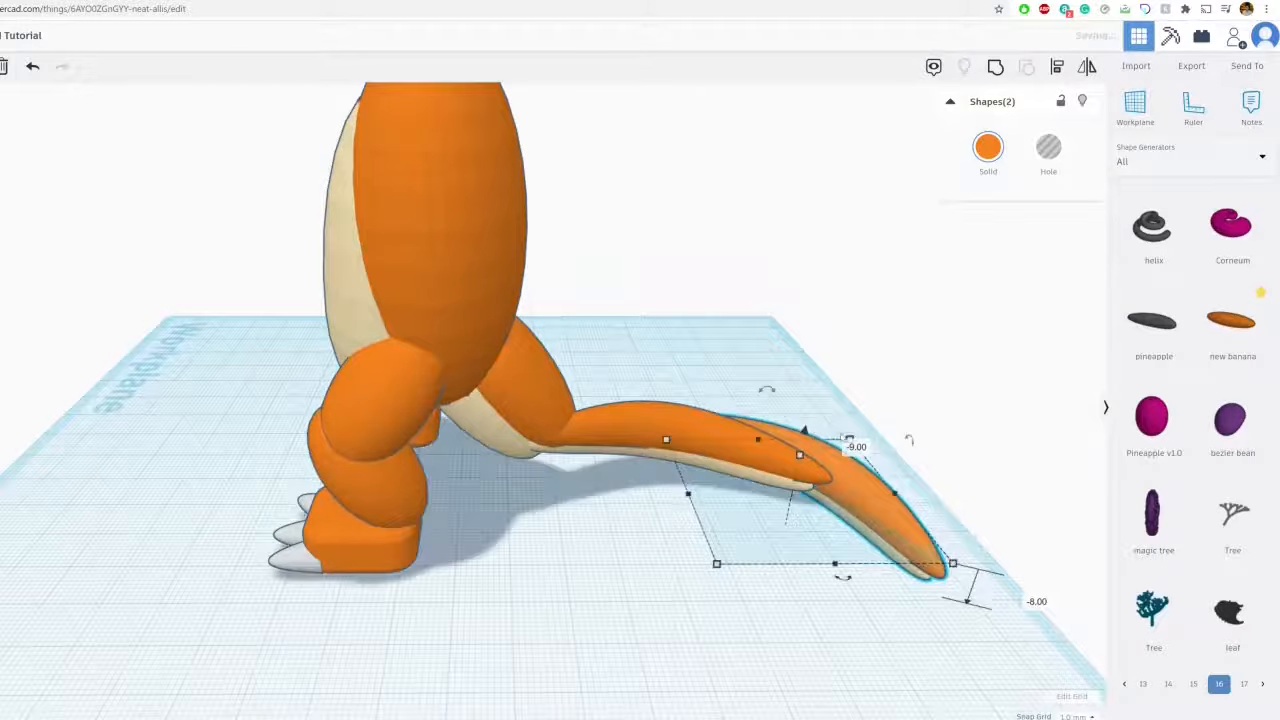
Fine-tune the position and height of the copied tail segment so it continues smoothly from the first one
{"action": "right_click_drag", "start_coordinate": [809, 432], "coordinate": [780, 478]}
{"action": "left_click_drag", "start_coordinate": [836, 508], "coordinate": [810, 538]}
{"action": "right_click_drag", "start_coordinate": [810, 538], "coordinate": [806, 444]}
{"action": "left_click_drag", "start_coordinate": [798, 423], "coordinate": [800, 413]}
{"action": "right_click_drag", "start_coordinate": [634, 408], "coordinate": [769, 545]}
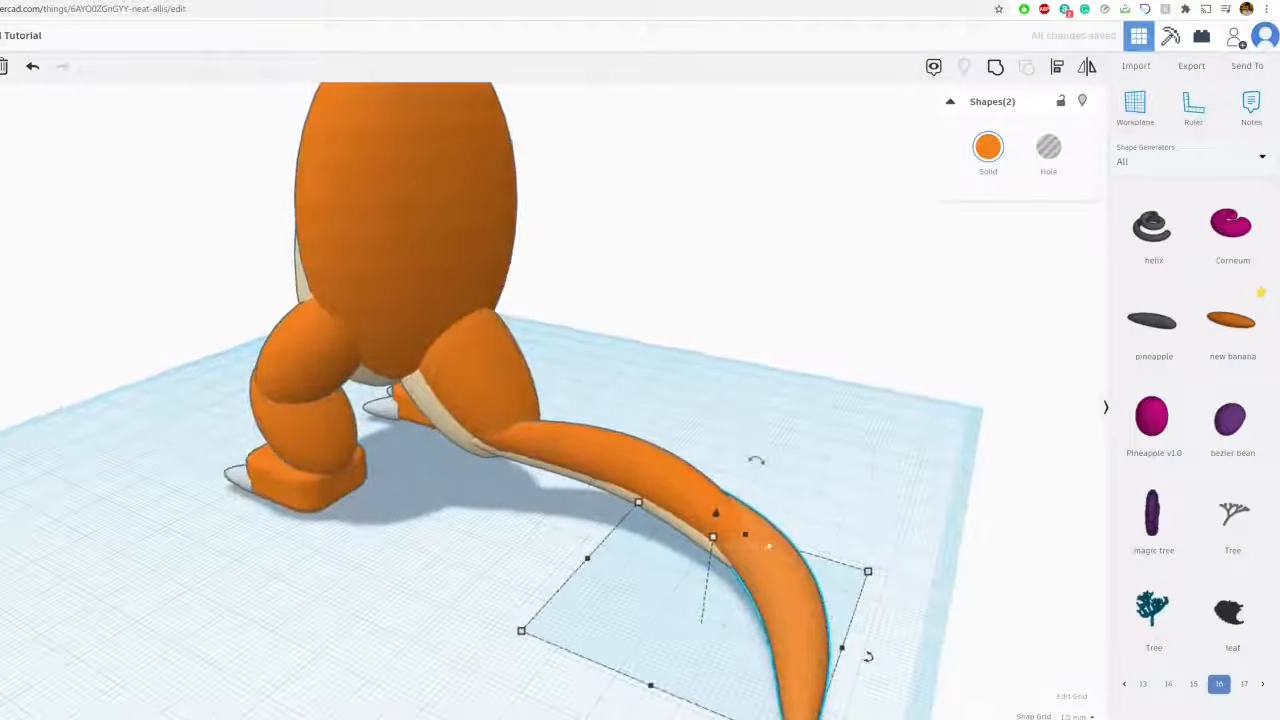
{"action": "middle_click_drag", "start_coordinate": [769, 545], "coordinate": [683, 428]}
{"action": "left_click_drag", "start_coordinate": [709, 440], "coordinate": [719, 434]}
{"action": "right_click_drag", "start_coordinate": [719, 434], "coordinate": [845, 360]}
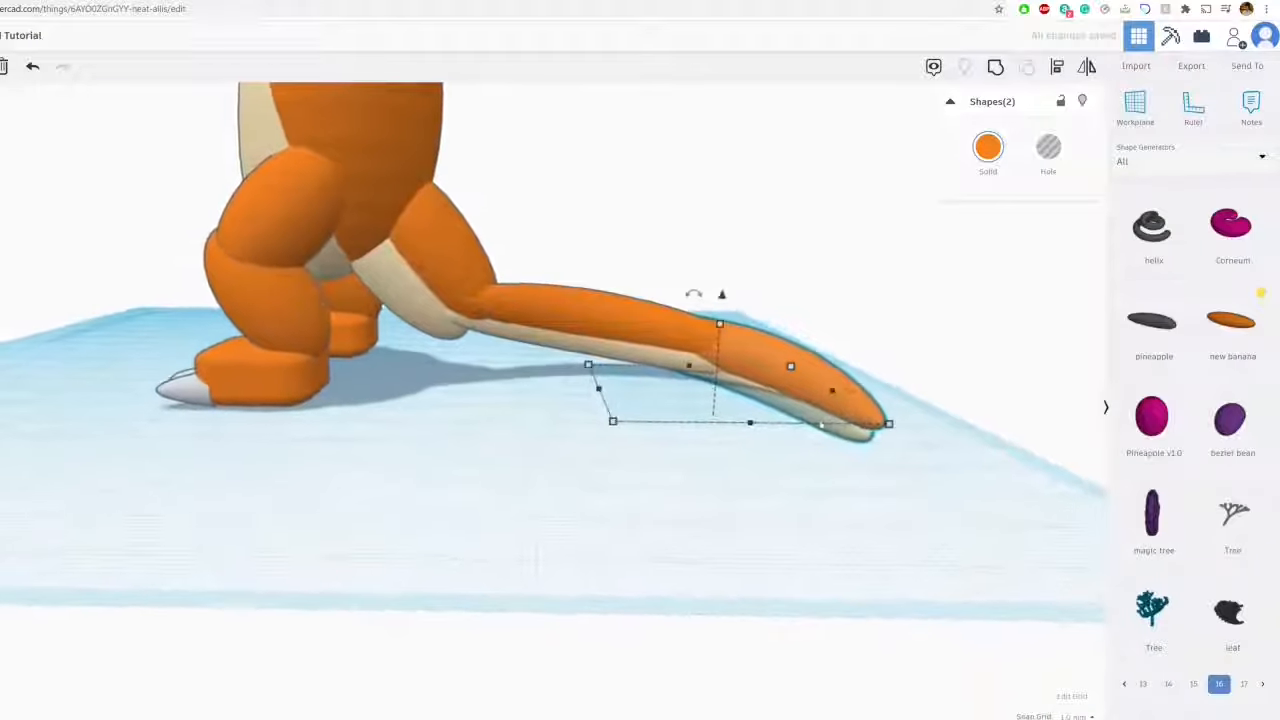
Adjust the first tail segment's orange and cream bananas to fit between the tail eggs and the end segment
{"action": "scroll", "coordinate": [497, 401], "scroll_direction": "up", "scroll_amount": 3}
{"action": "left_click", "coordinate": [557, 369]}
{"action": "right_click_drag", "start_coordinate": [508, 303], "coordinate": [633, 320]}
{"action": "left_click", "coordinate": [476, 322]}
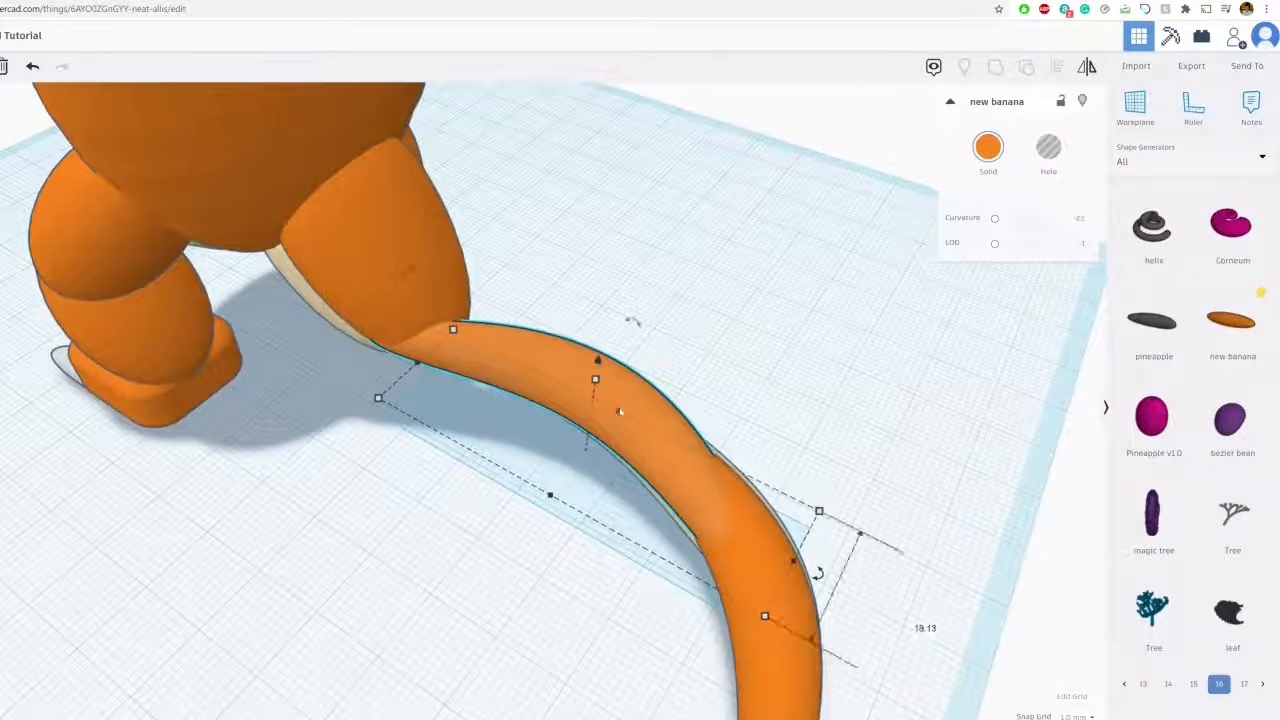
{"action": "left_click_drag", "start_coordinate": [619, 411], "coordinate": [627, 397]}
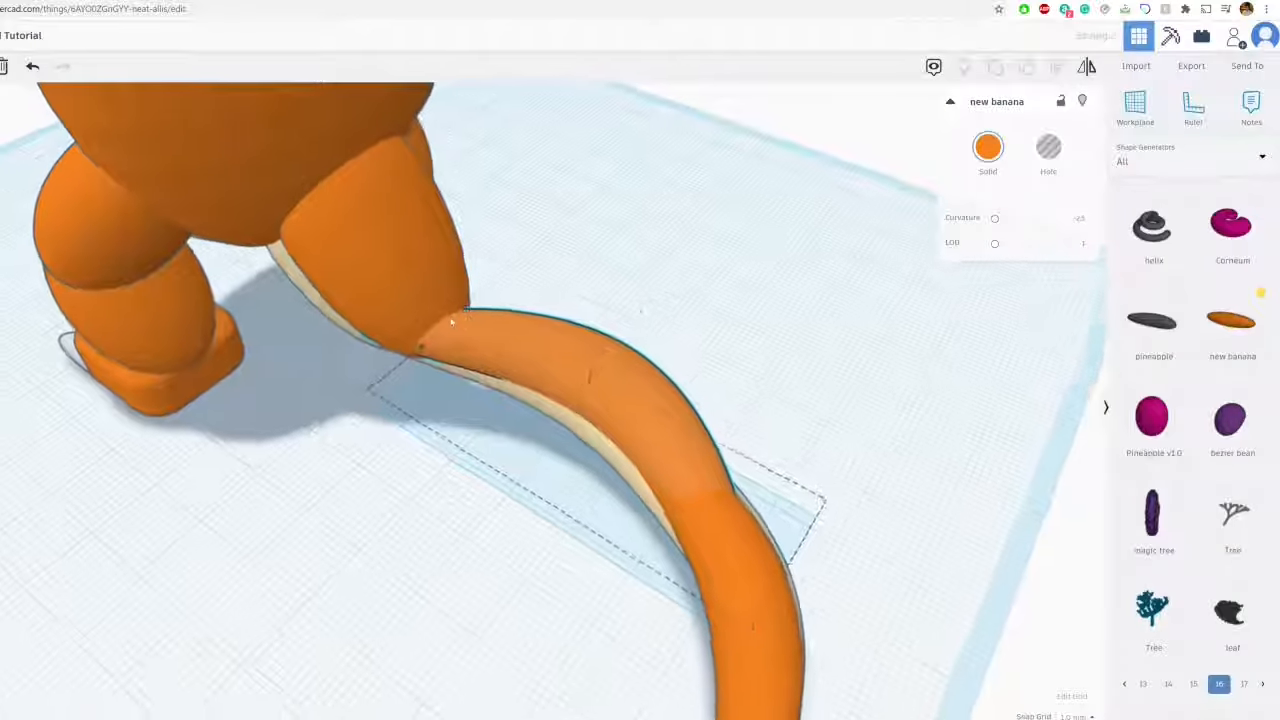
{"action": "right_click_drag", "start_coordinate": [676, 372], "coordinate": [700, 335]}
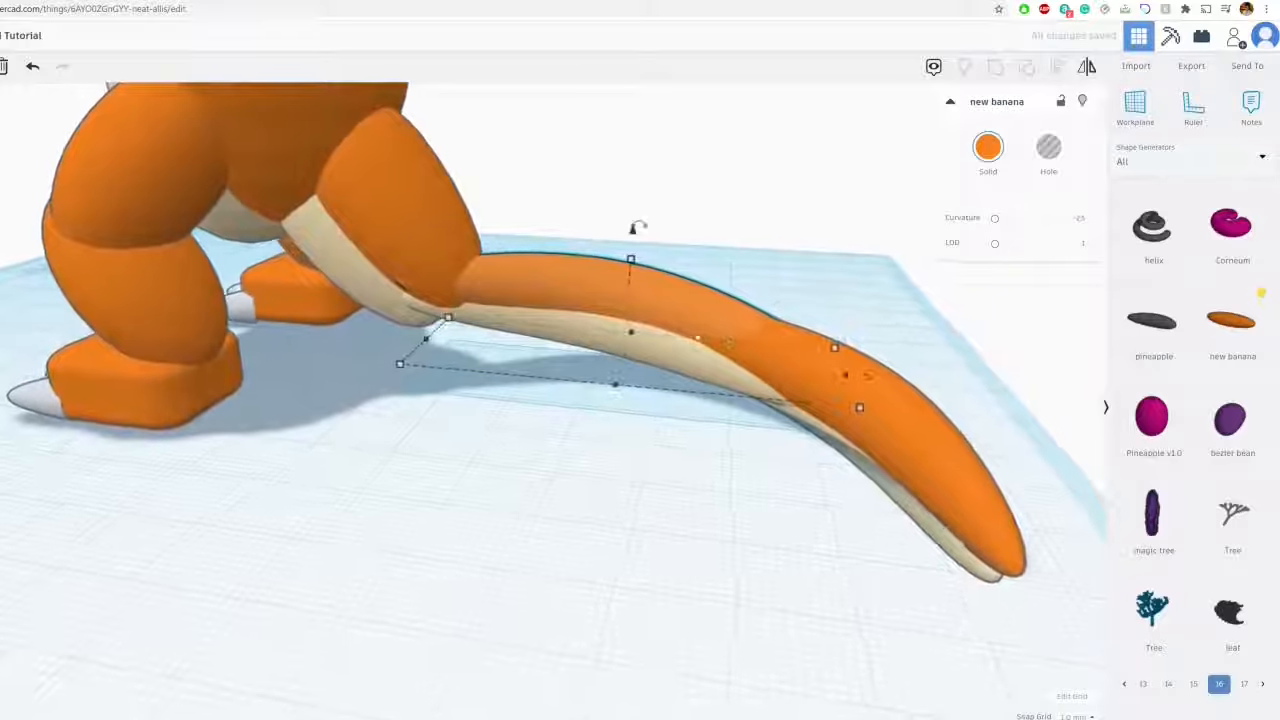
{"action": "left_click", "coordinate": [553, 295], "text": "shift"}
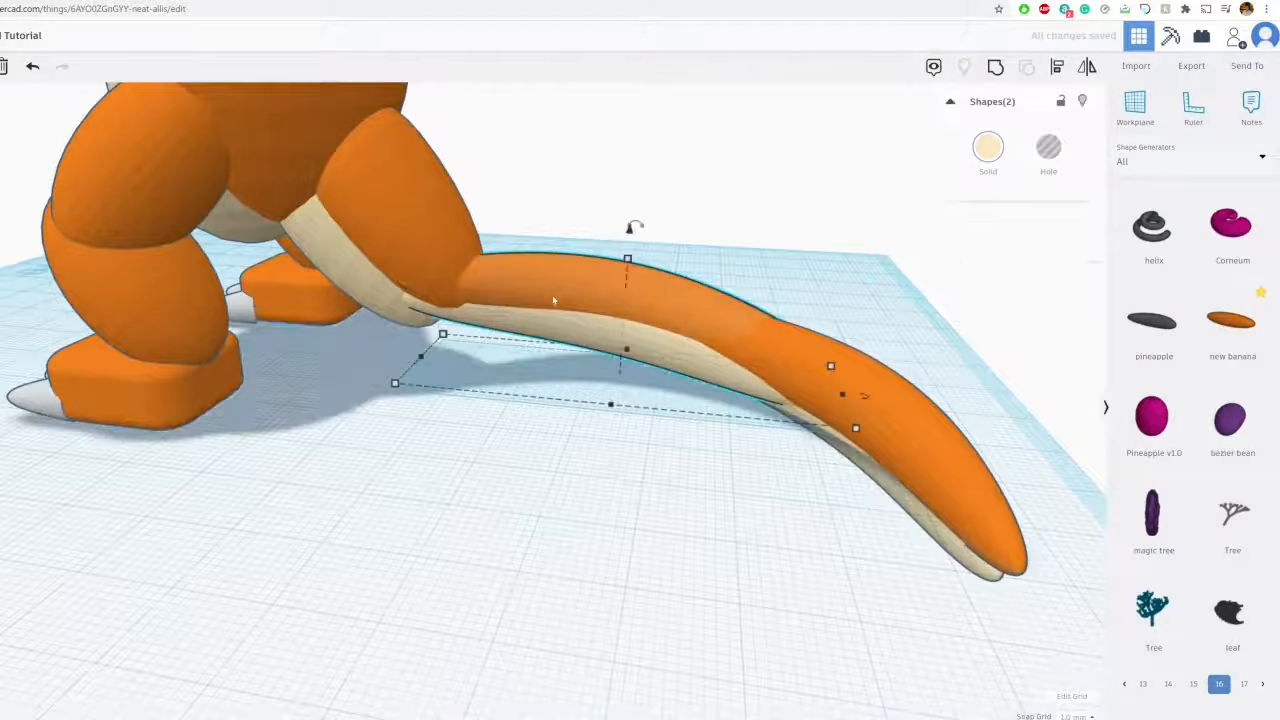
{"action": "left_click_drag", "start_coordinate": [550, 314], "coordinate": [539, 311]}
{"action": "left_click", "coordinate": [700, 418]}
{"action": "right_click_drag", "start_coordinate": [700, 418], "coordinate": [780, 311]}
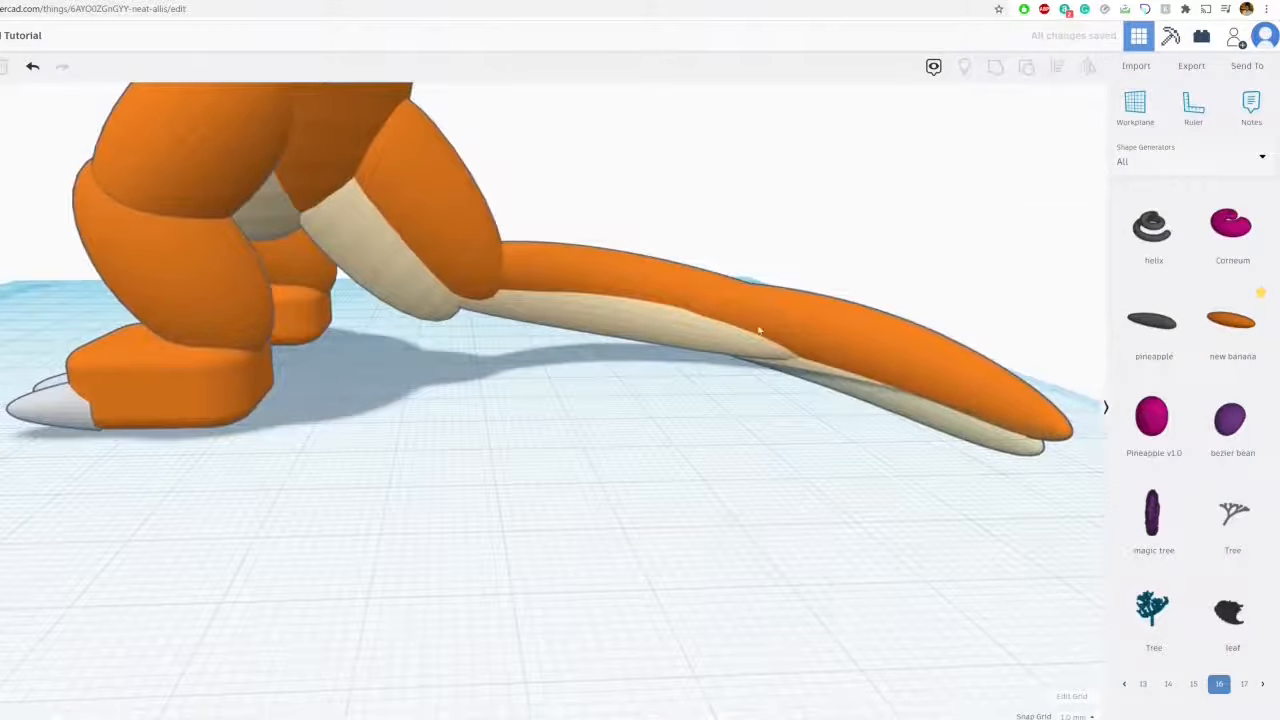
Examine the whole figure from the rear, front and side to check the tail against the body
{"action": "right_click_drag", "start_coordinate": [664, 382], "coordinate": [650, 493]}
{"action": "scroll", "coordinate": [649, 493], "scroll_direction": "down", "scroll_amount": 3}
{"action": "right_click_drag", "start_coordinate": [540, 428], "coordinate": [700, 434]}
{"action": "scroll", "coordinate": [637, 434], "scroll_direction": "down", "scroll_amount": 2}
{"action": "left_click", "coordinate": [560, 170]}
{"action": "middle_click_drag", "start_coordinate": [520, 230], "coordinate": [520, 345]}
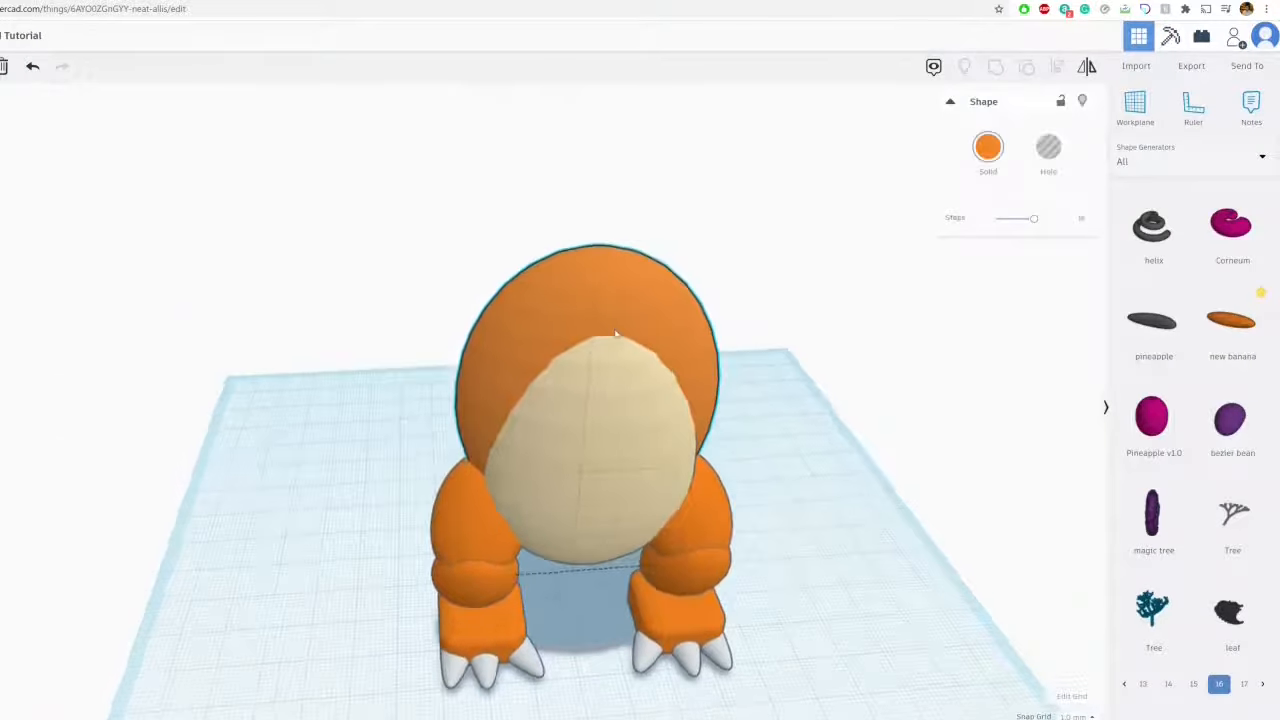
{"action": "right_click_drag", "start_coordinate": [430, 350], "coordinate": [250, 355]}
{"action": "left_click", "coordinate": [652, 549]}
{"action": "right_click_drag", "start_coordinate": [681, 545], "coordinate": [655, 588]}
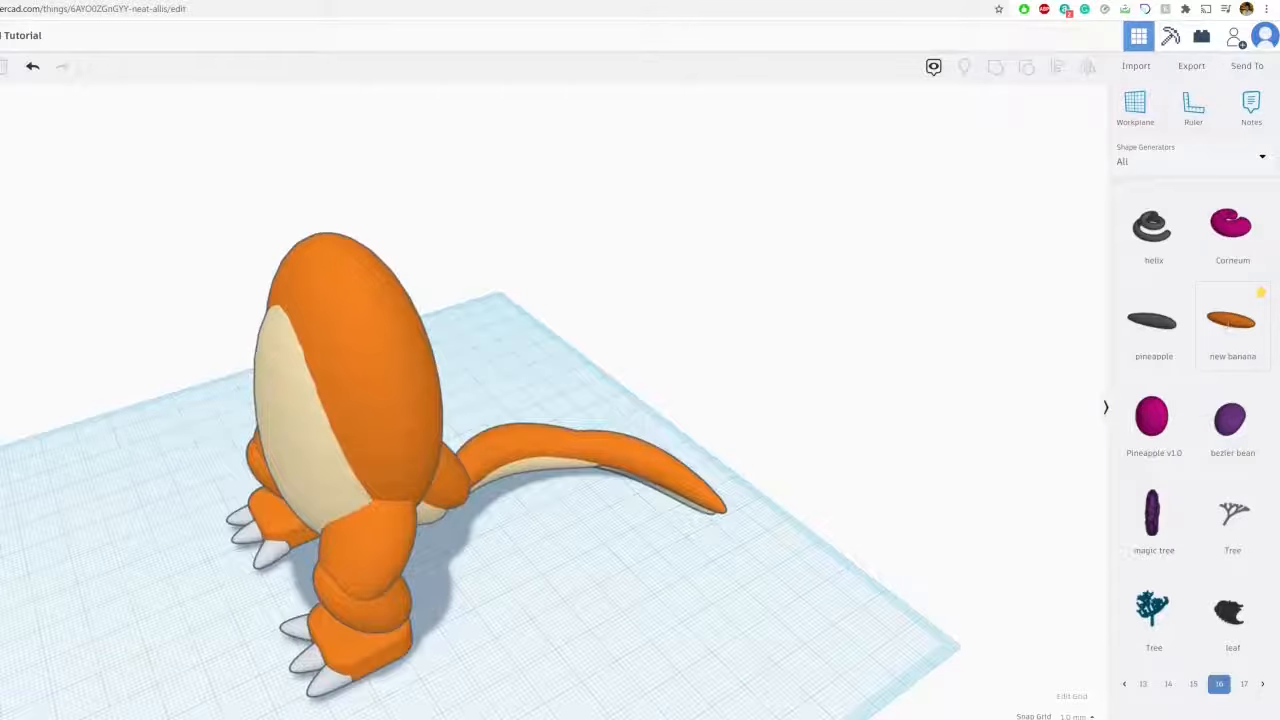
Add another new banana to the workplane beside the tail and rotate it 90° to stand upright
{"action": "left_click_drag", "start_coordinate": [1232, 320], "coordinate": [545, 570]}
{"action": "right_click_drag", "start_coordinate": [545, 570], "coordinate": [366, 462]}
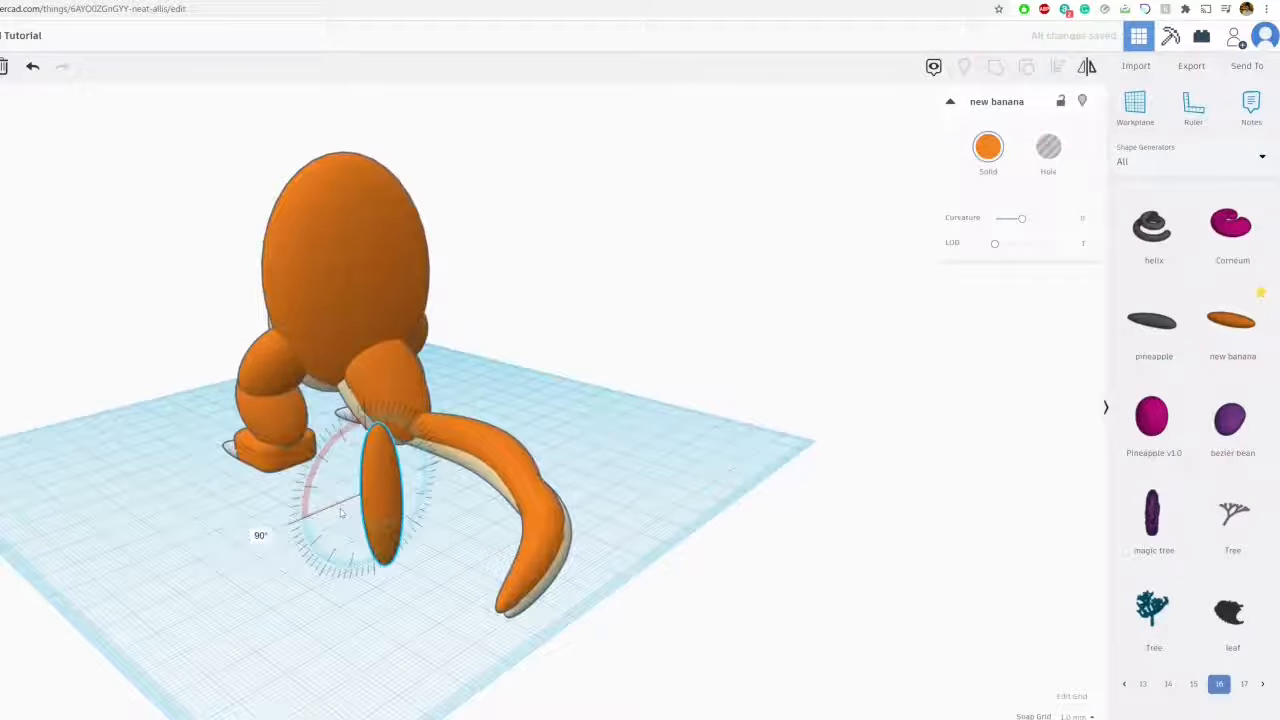
{"action": "right_click_drag", "start_coordinate": [341, 513], "coordinate": [453, 420]}
Raise the upright banana 53 mm and set its curvature to 2.5
{"action": "left_click_drag", "start_coordinate": [451, 415], "coordinate": [446, 183]}
{"action": "left_click_drag", "start_coordinate": [1024, 222], "coordinate": [1080, 222]}
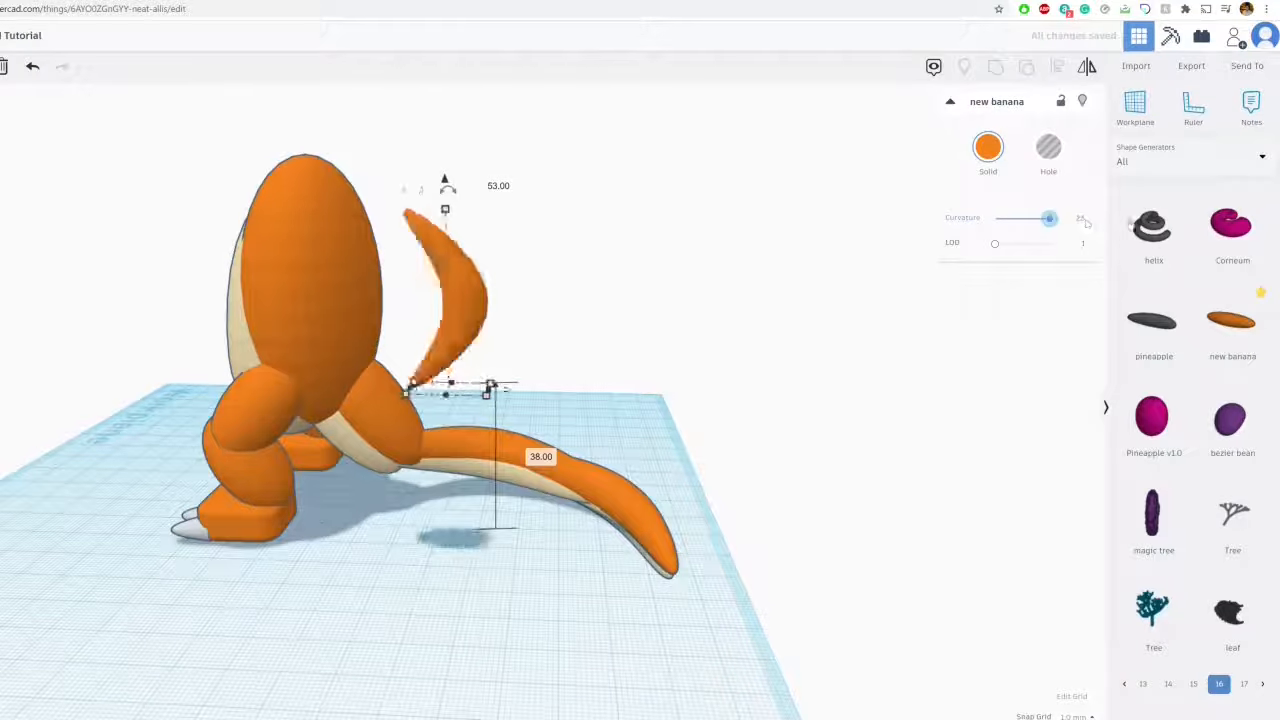
{"action": "right_click_drag", "start_coordinate": [571, 289], "coordinate": [600, 340]}
Move the upright banana into the body and raise it out of the body's top as the neck
{"action": "left_click_drag", "start_coordinate": [484, 355], "coordinate": [404, 318]}
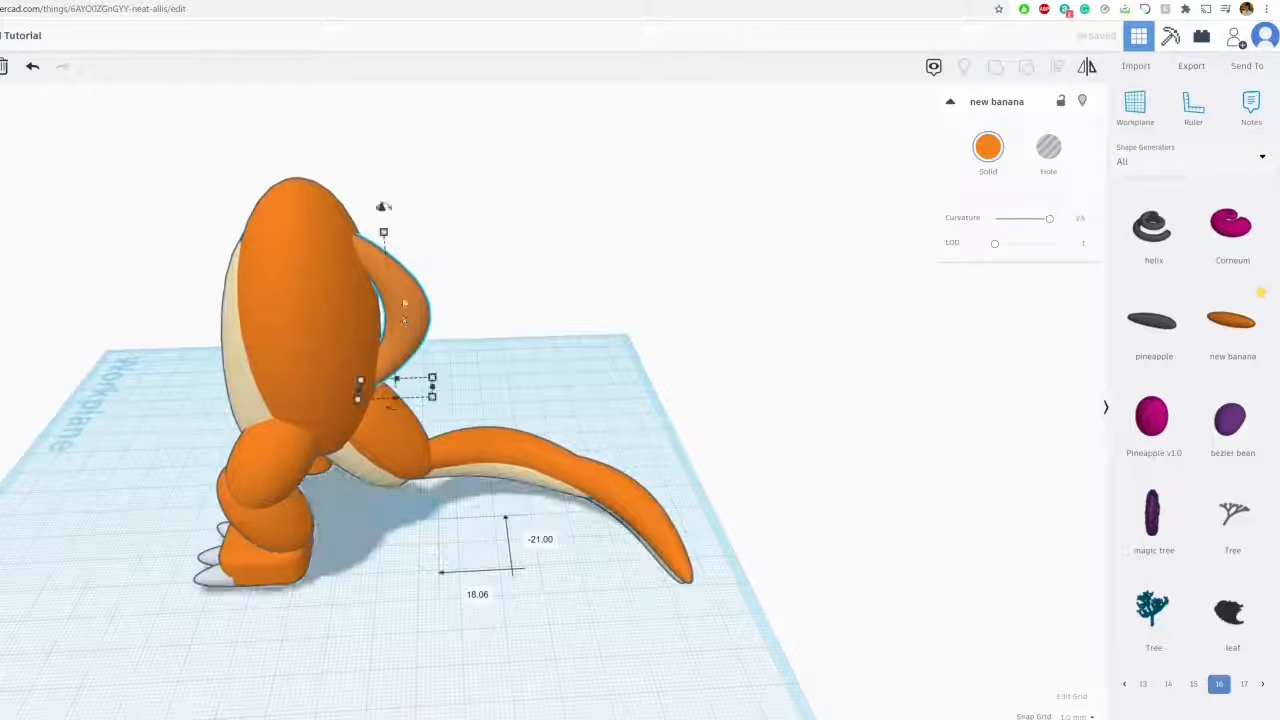
{"action": "left_click_drag", "start_coordinate": [384, 208], "coordinate": [371, 76]}
{"action": "right_click_drag", "start_coordinate": [735, 310], "coordinate": [711, 502]}
{"action": "left_click_drag", "start_coordinate": [665, 585], "coordinate": [575, 586]}
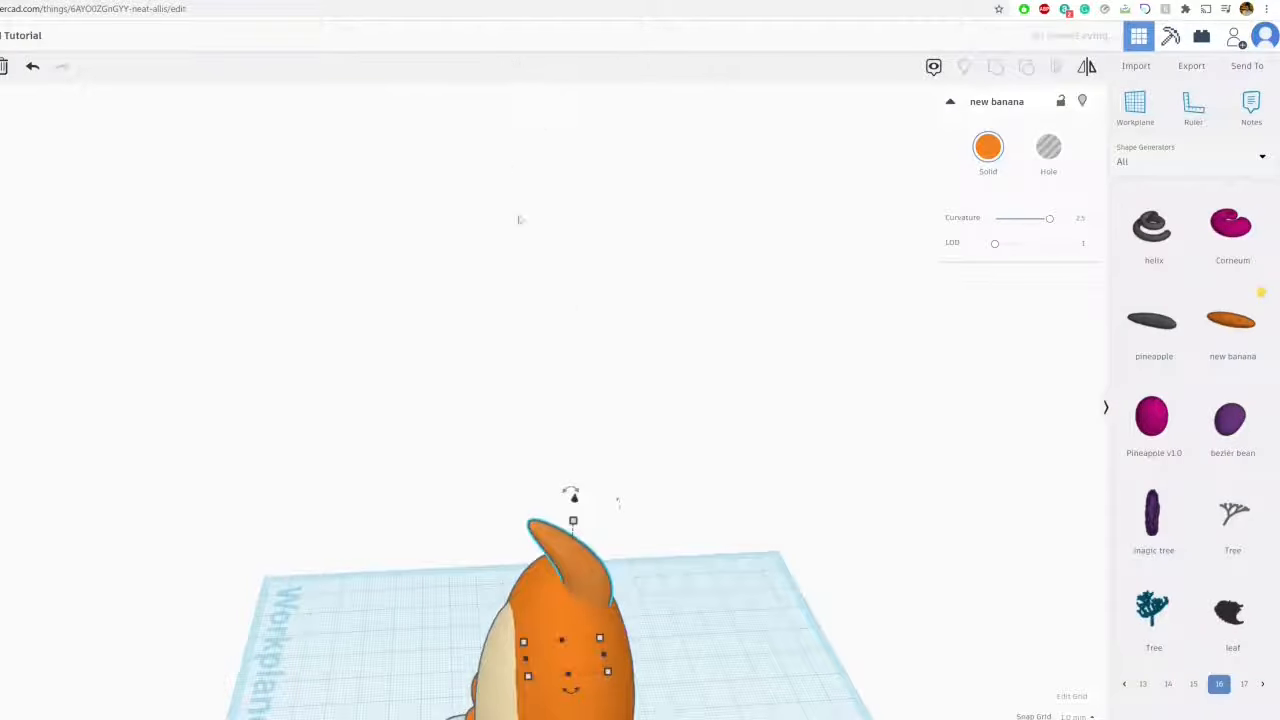
Stretch the neck banana to 52 mm tall, narrow it front to back to 12.64 mm and reduce its curvature
{"action": "right_click_drag", "start_coordinate": [566, 428], "coordinate": [551, 460]}
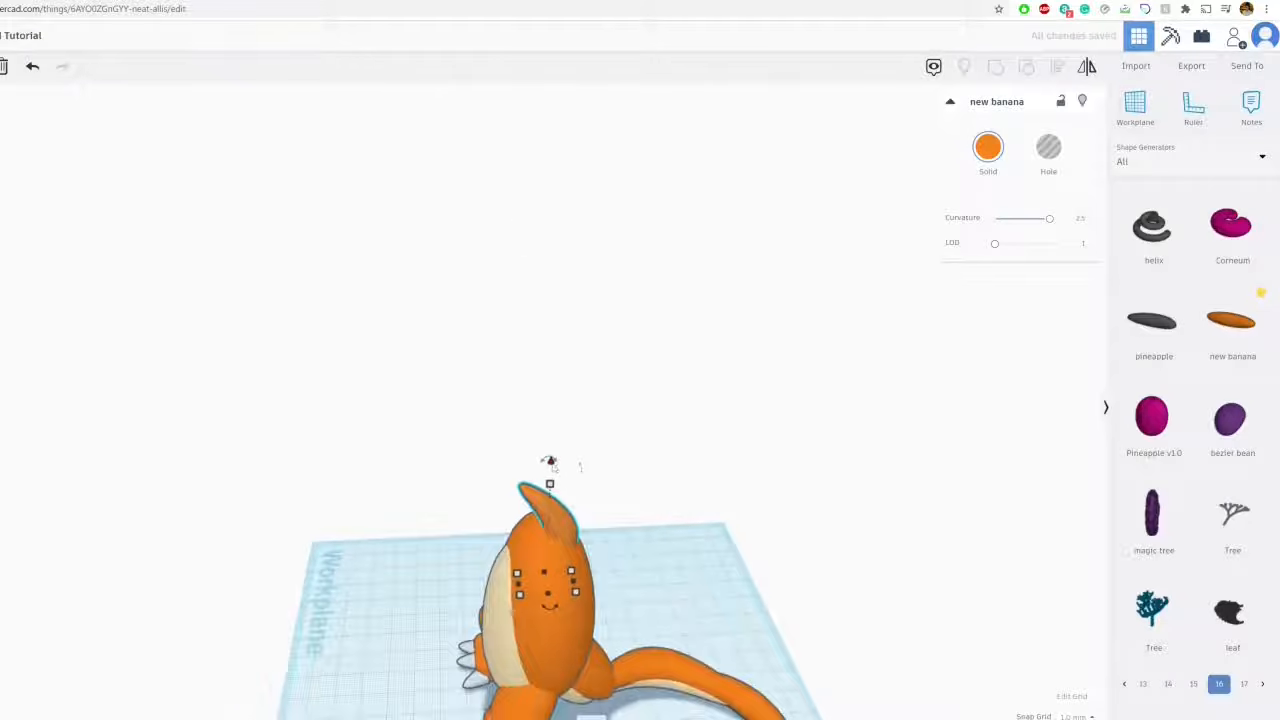
{"action": "left_click_drag", "start_coordinate": [551, 460], "coordinate": [552, 417]}
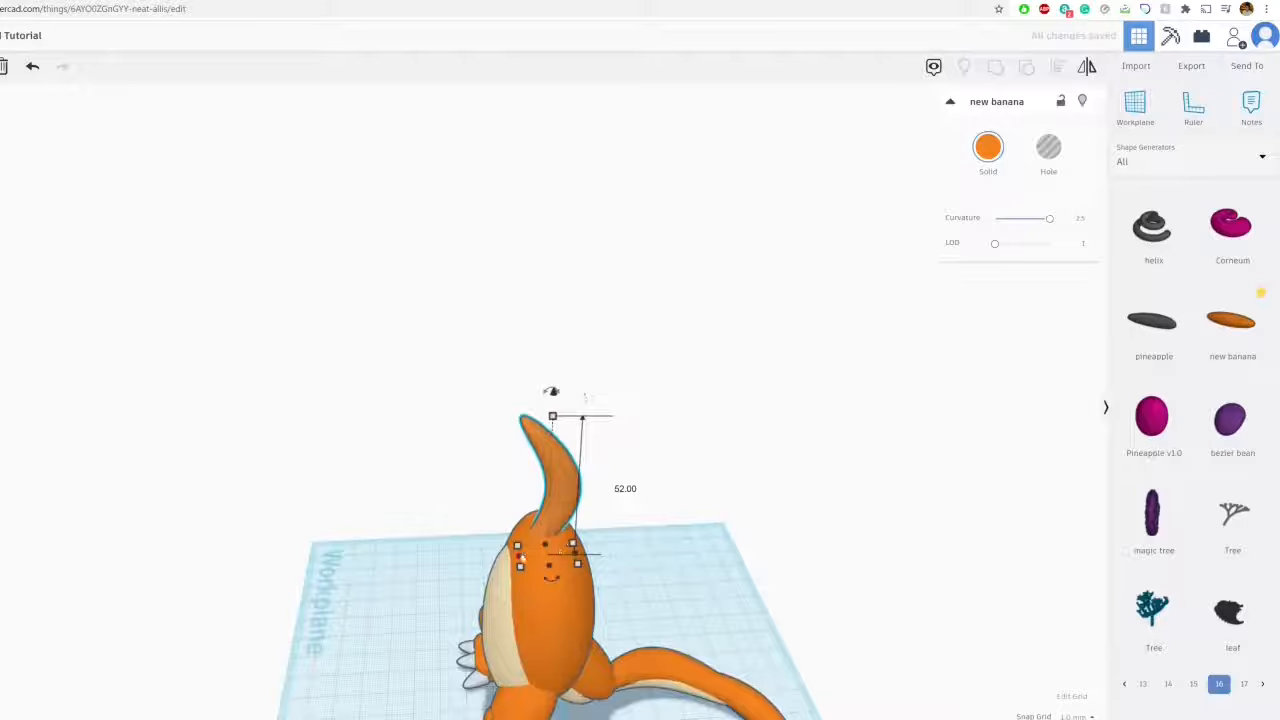
{"action": "left_click_drag", "start_coordinate": [520, 556], "coordinate": [532, 556]}
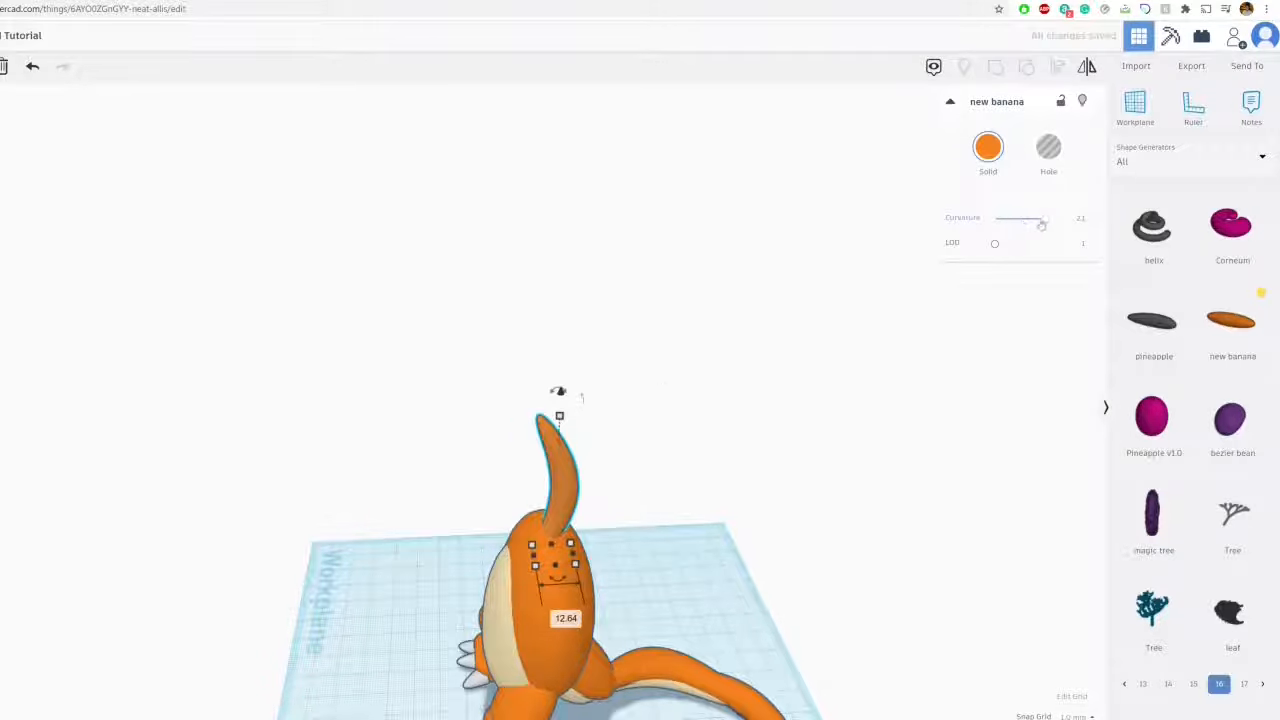
{"action": "left_click", "coordinate": [755, 465]}
{"action": "middle_click_drag", "start_coordinate": [645, 467], "coordinate": [677, 337]}
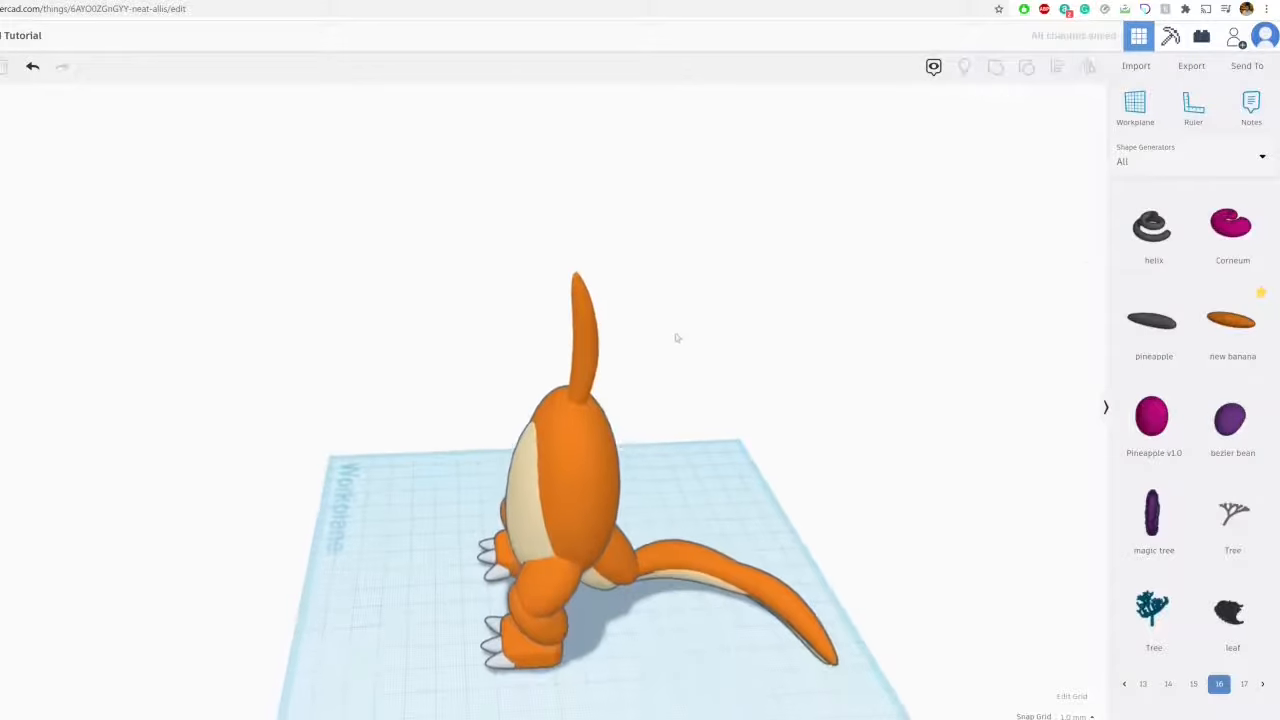
Thicken the neck banana front to back to 12.54 mm and compare its shape with the Charizard reference image in the browser
{"action": "scroll", "coordinate": [634, 383], "scroll_direction": "up", "scroll_amount": 3}
{"action": "left_click", "coordinate": [620, 360]}
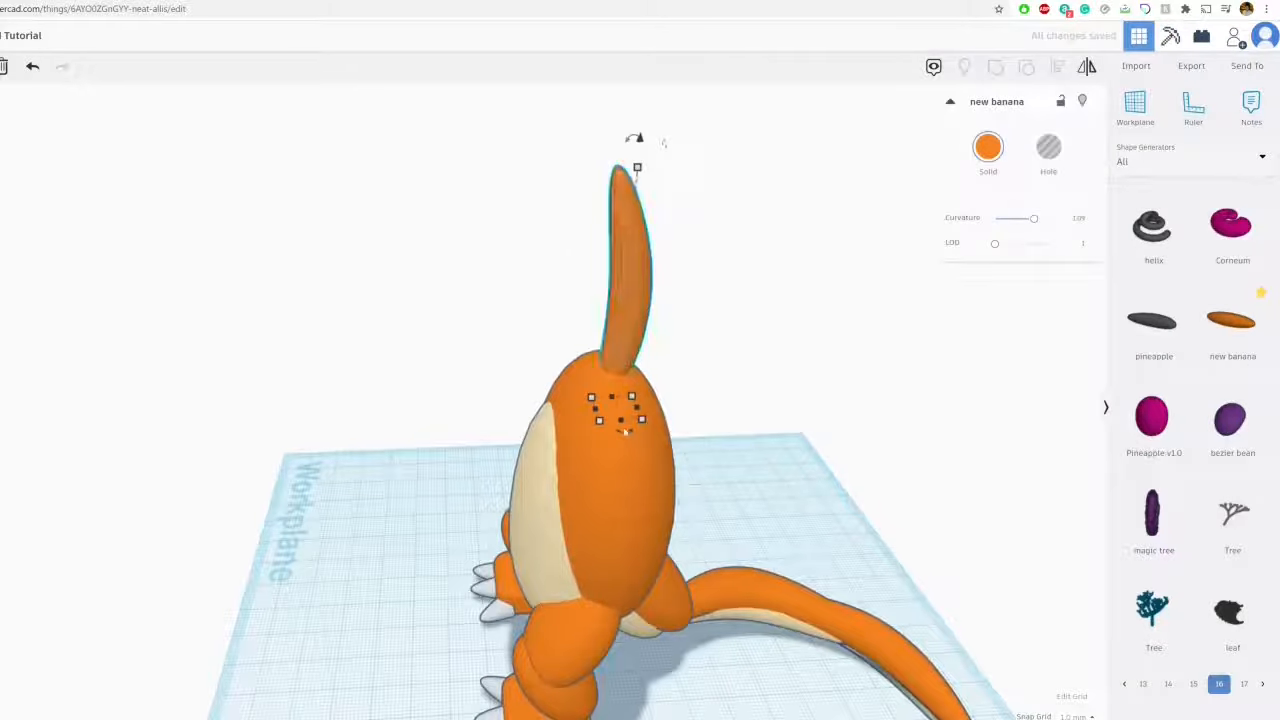
{"action": "left_click_drag", "start_coordinate": [621, 421], "coordinate": [652, 405]}
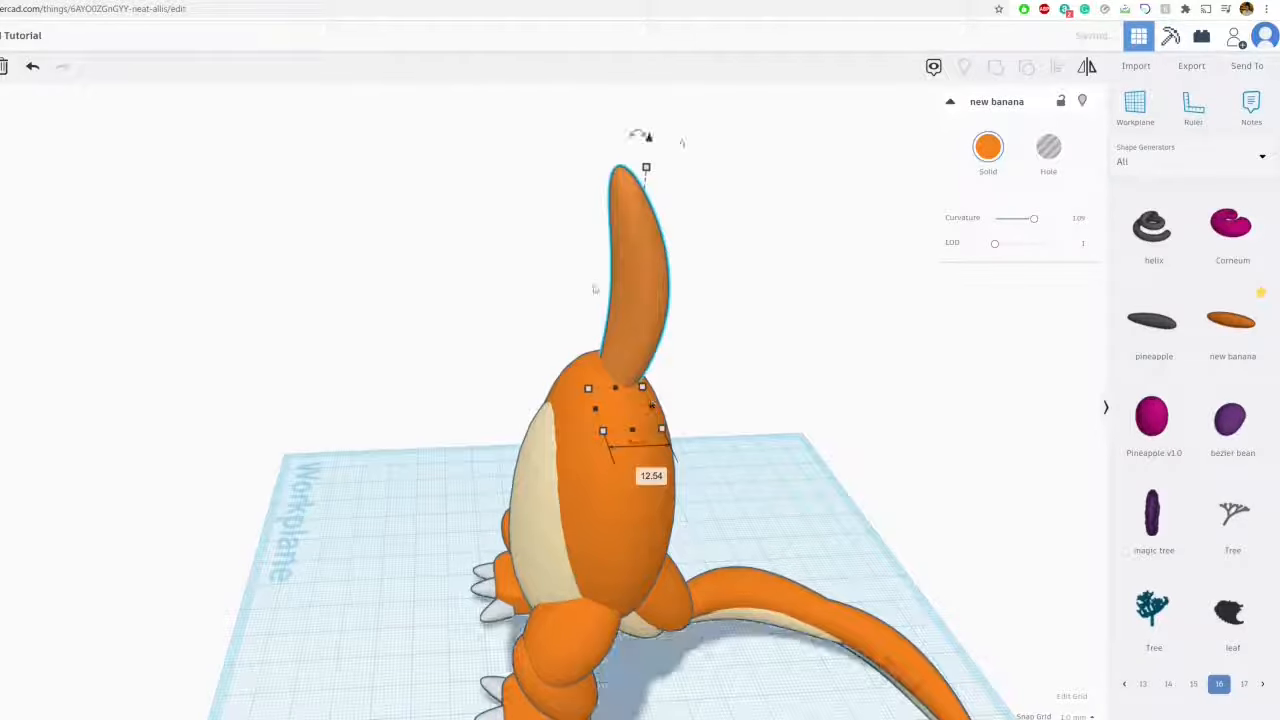
{"action": "left_click", "coordinate": [492, 294]}
{"action": "key", "text": "ctrl+Tab"}
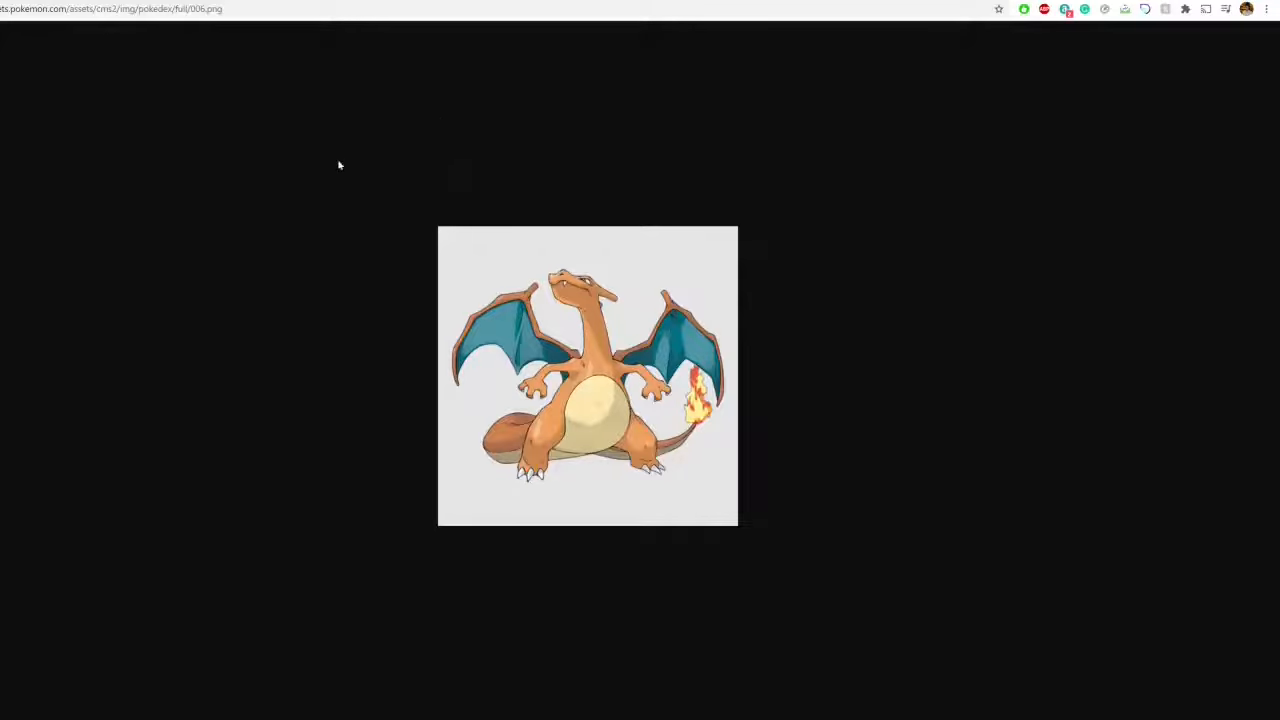
{"action": "key", "text": "ctrl+shift+Tab"}
Enlarge the neck banana's base, lower it 4 mm into the body and reduce its curvature slightly
{"action": "right_click_drag", "start_coordinate": [591, 335], "coordinate": [672, 364]}
{"action": "left_click", "coordinate": [672, 364]}
{"action": "left_click_drag", "start_coordinate": [638, 410], "coordinate": [624, 417]}
{"action": "right_click_drag", "start_coordinate": [556, 370], "coordinate": [400, 315]}
{"action": "left_click_drag", "start_coordinate": [586, 165], "coordinate": [595, 182]}
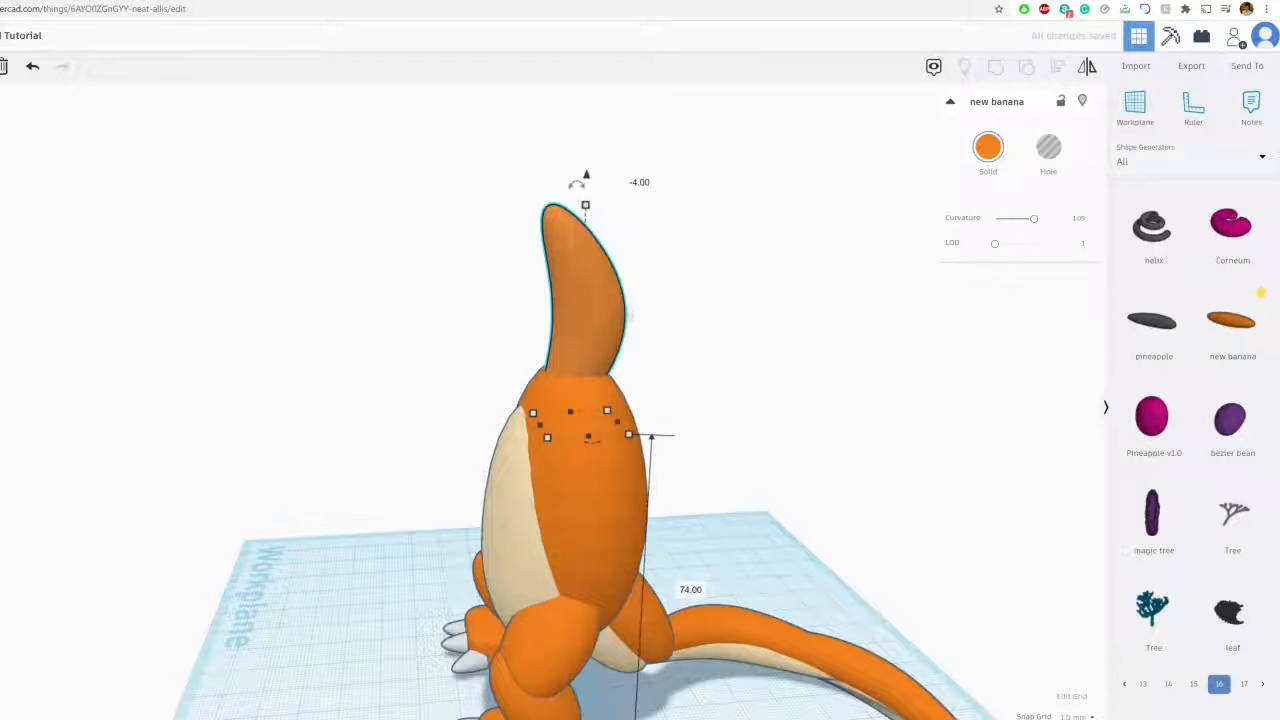
{"action": "left_click_drag", "start_coordinate": [1033, 218], "coordinate": [1029, 218]}
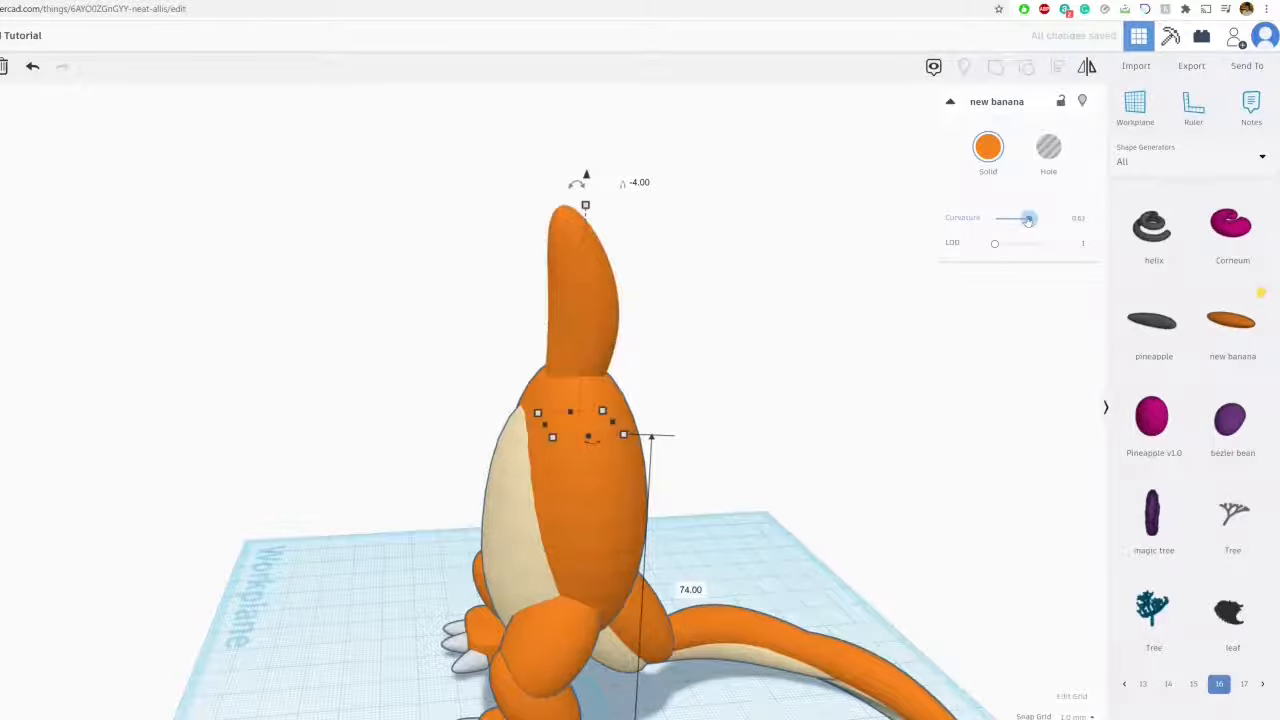
Narrow the neck banana to 13.85 mm front to back and check the neck from behind and in front
{"action": "right_click_drag", "start_coordinate": [703, 323], "coordinate": [605, 423]}
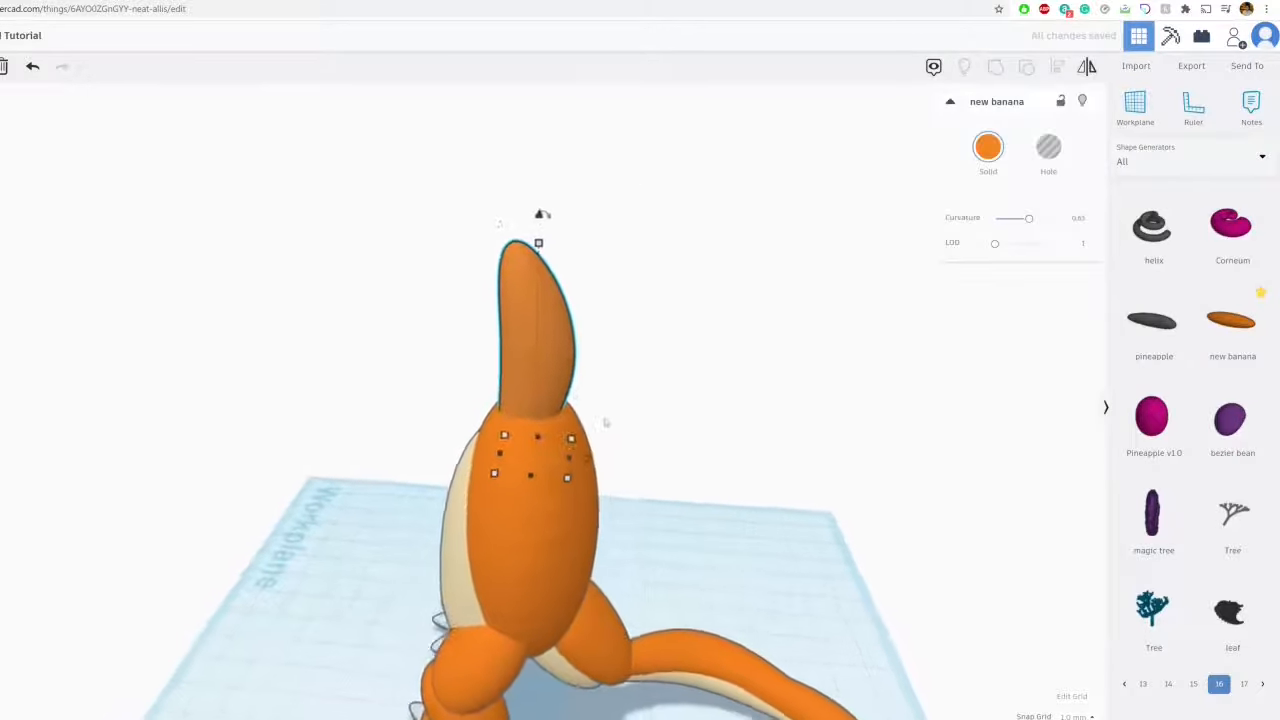
{"action": "left_click_drag", "start_coordinate": [581, 466], "coordinate": [574, 466]}
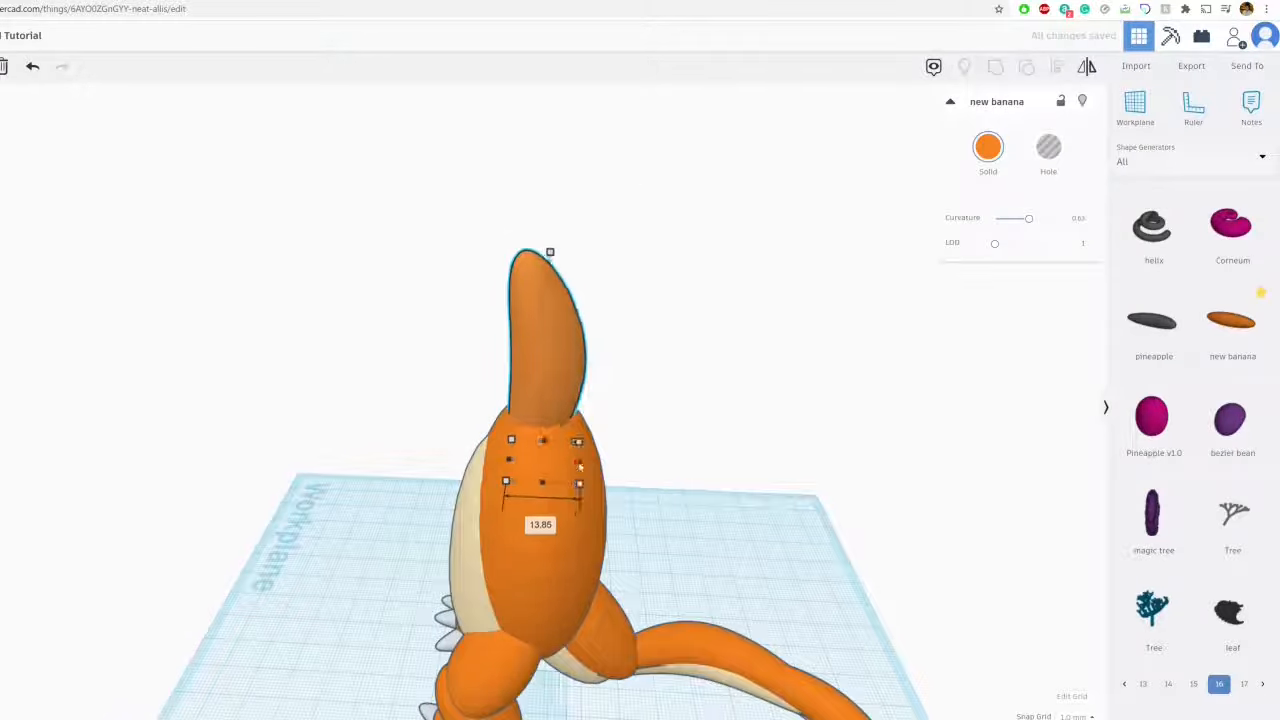
{"action": "right_click_drag", "start_coordinate": [580, 466], "coordinate": [400, 480]}
{"action": "left_click", "coordinate": [603, 386]}
{"action": "middle_click_drag", "start_coordinate": [603, 386], "coordinate": [694, 338]}
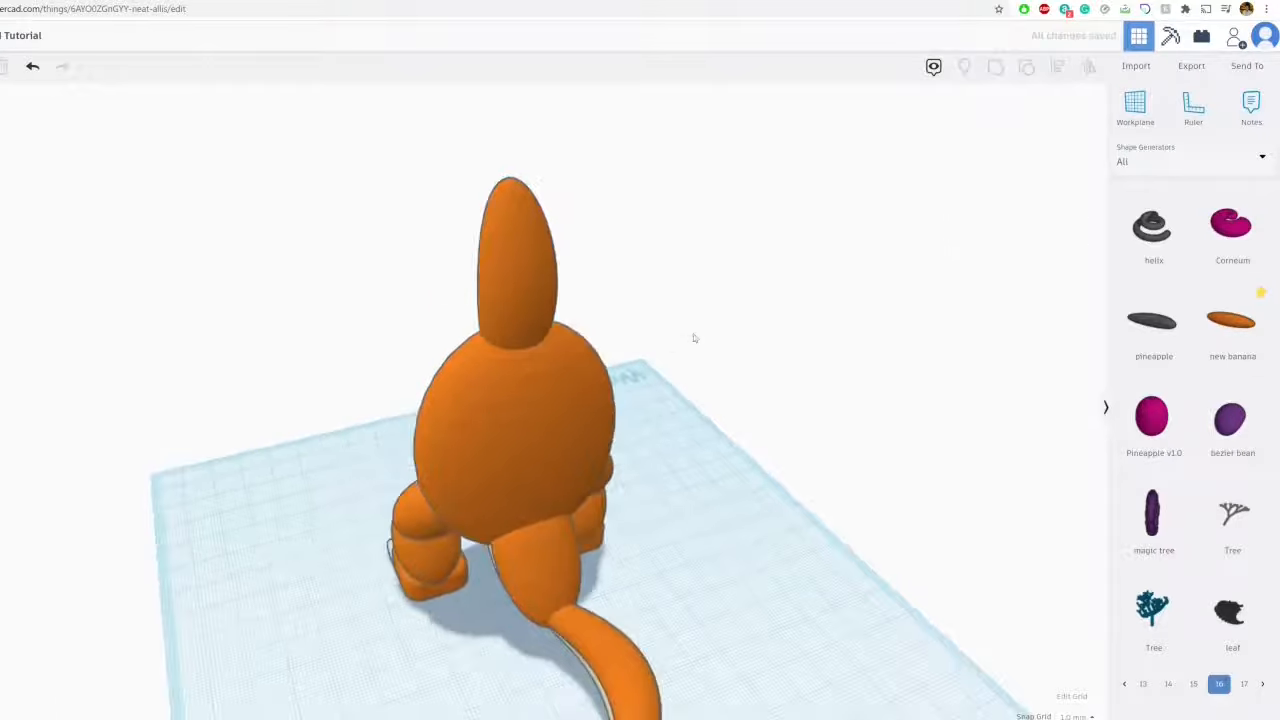
{"action": "right_click_drag", "start_coordinate": [694, 338], "coordinate": [874, 413]}
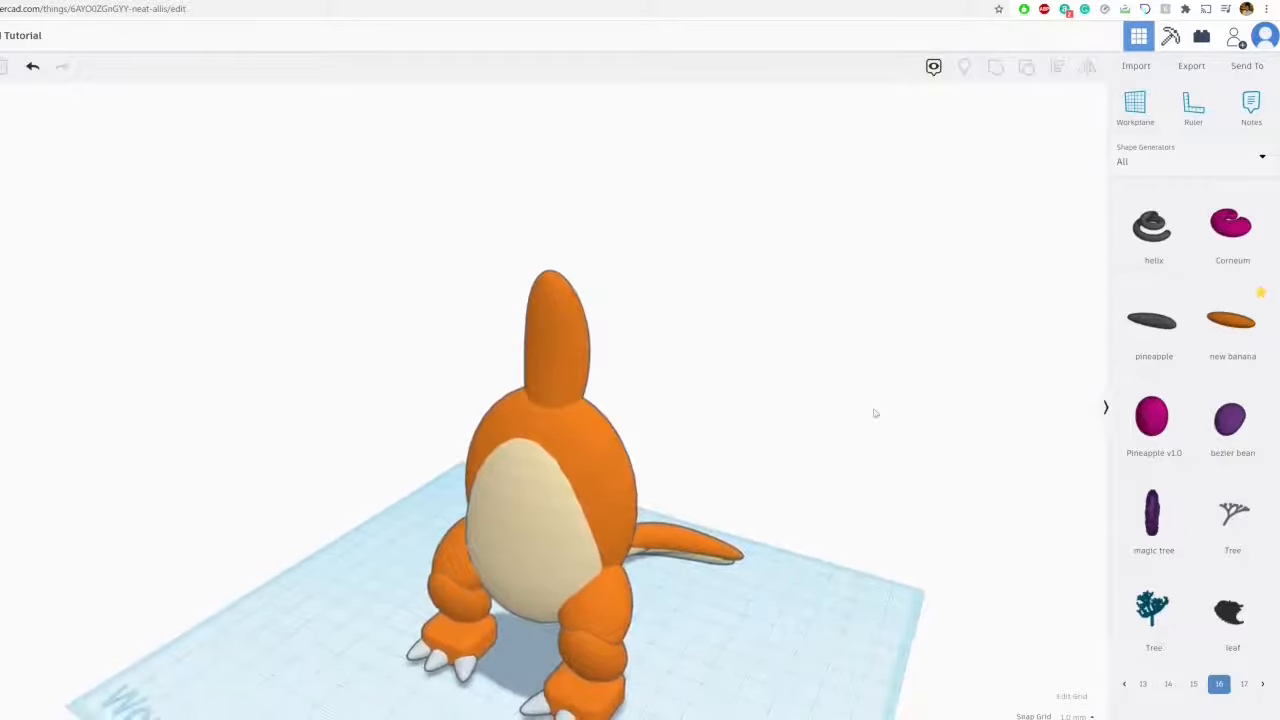
Add a sphere from the Basic Shapes collection and move it onto the upper end of the neck as the head
{"action": "left_click", "coordinate": [1184, 161]}
{"action": "left_click", "coordinate": [1180, 206]}
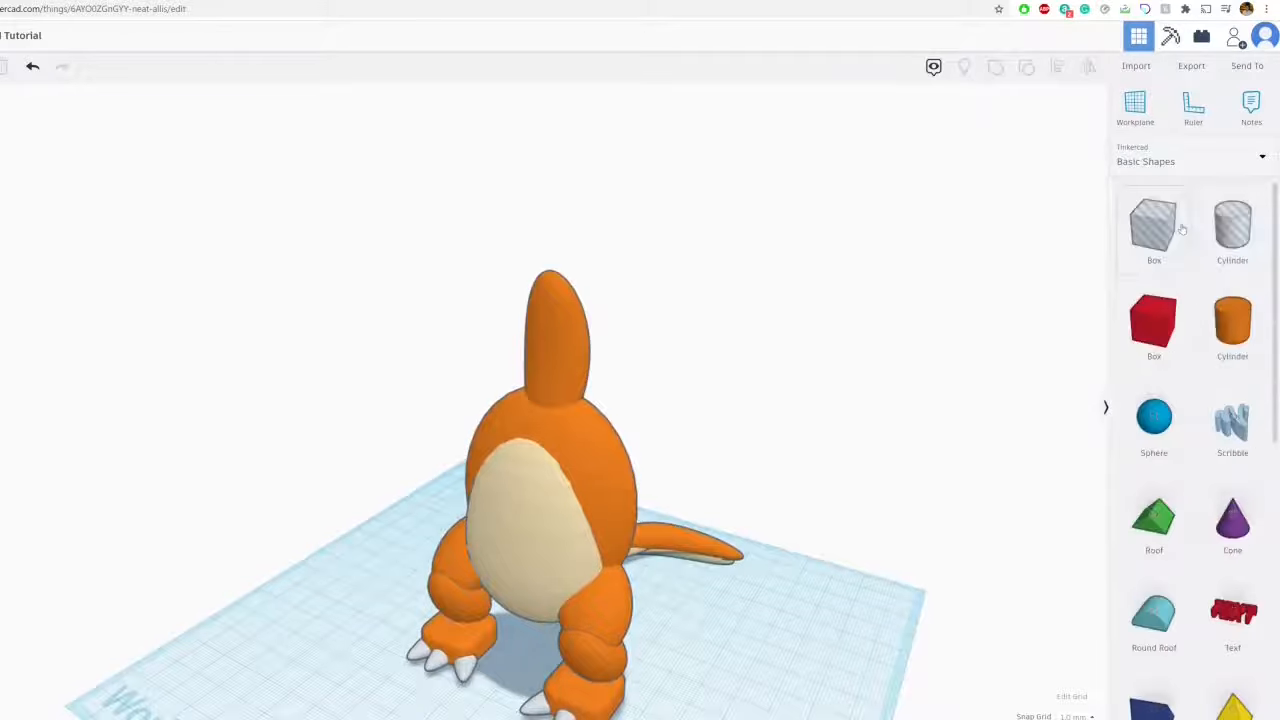
{"action": "left_click_drag", "start_coordinate": [1150, 422], "coordinate": [718, 245]}
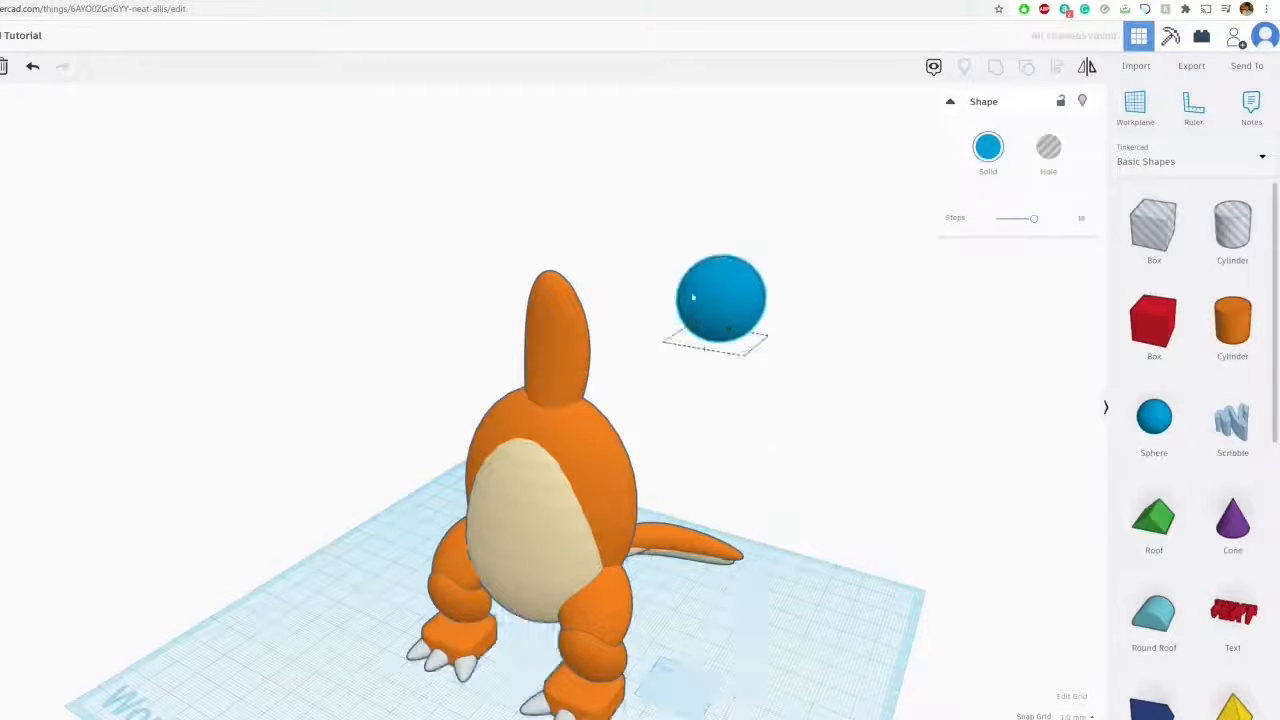
{"action": "left_click_drag", "start_coordinate": [689, 291], "coordinate": [506, 284]}
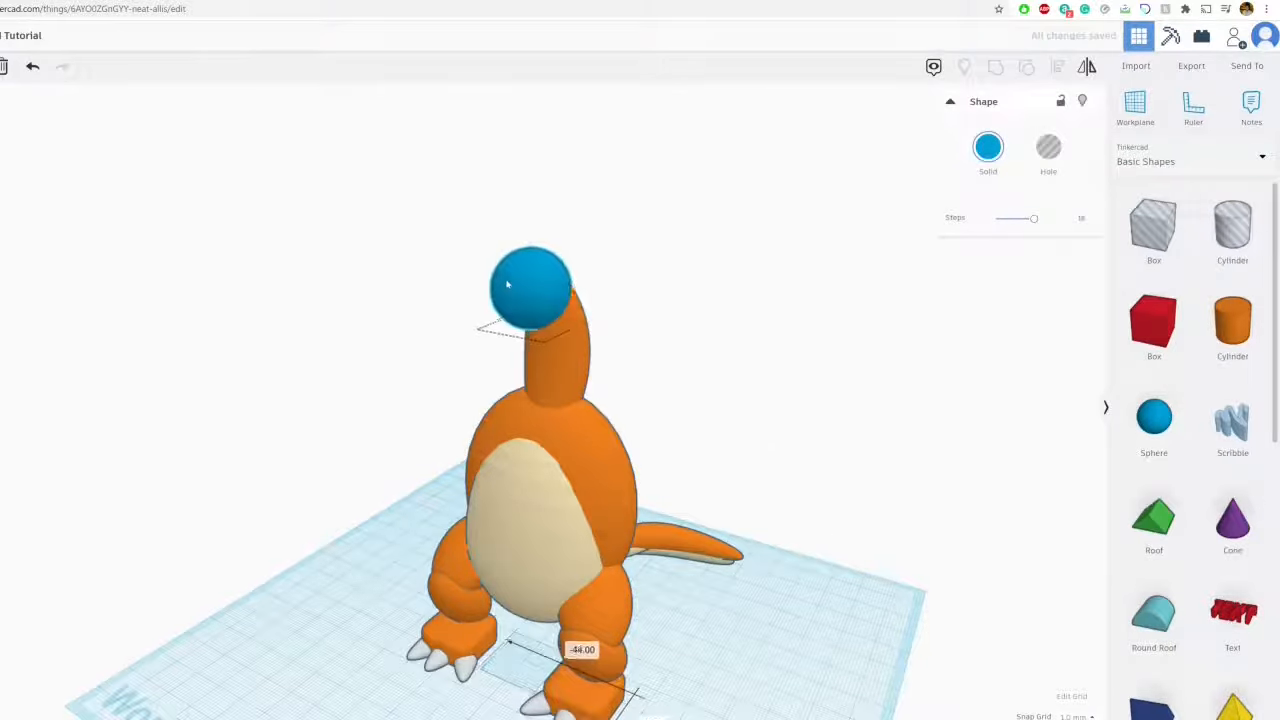
Stretch the head sphere to 31 mm front to back and color it orange
{"action": "right_click_drag", "start_coordinate": [570, 340], "coordinate": [474, 352]}
{"action": "left_click_drag", "start_coordinate": [478, 354], "coordinate": [426, 361]}
{"action": "left_click", "coordinate": [983, 149]}
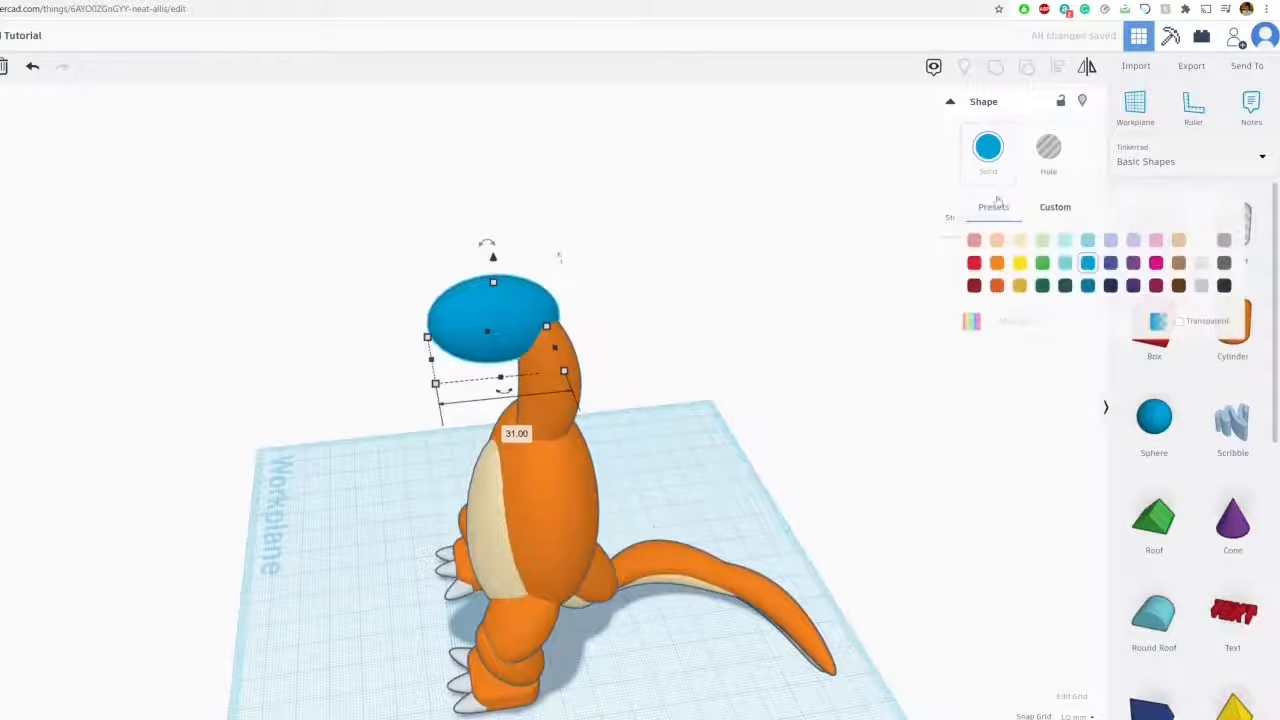
{"action": "left_click", "coordinate": [996, 263]}
{"action": "left_click", "coordinate": [678, 343]}
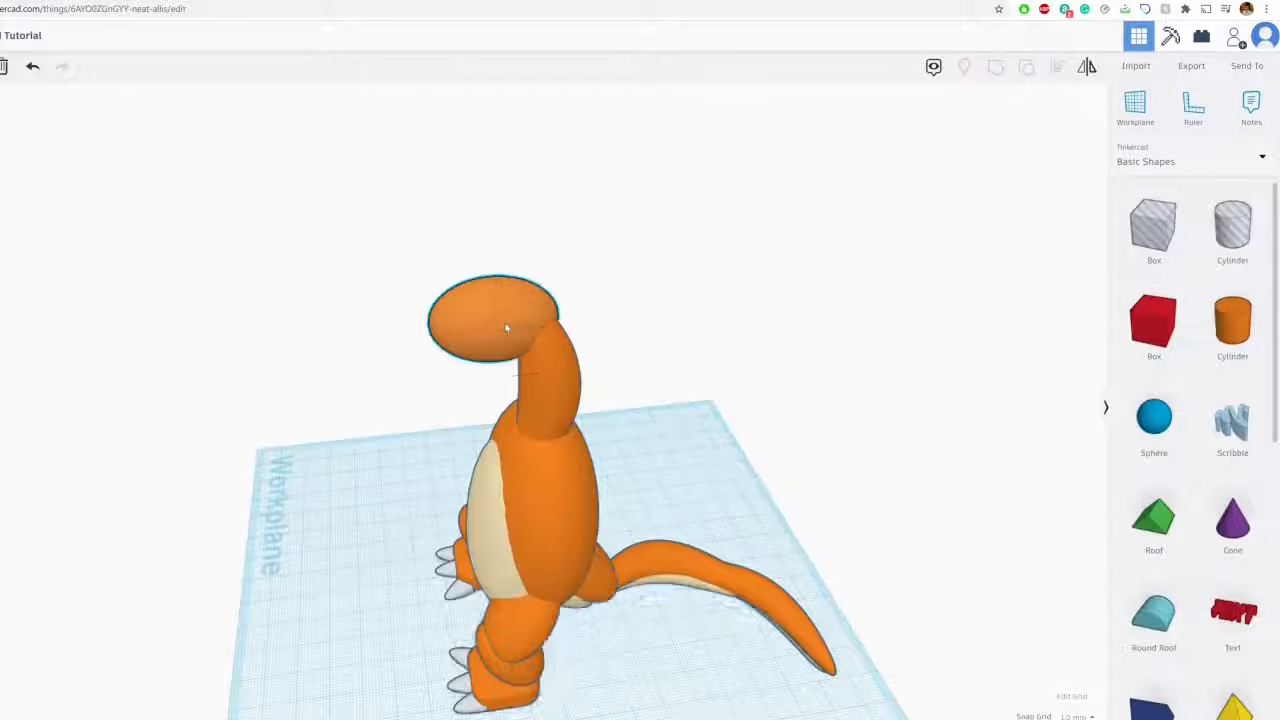
Resize the head to 28 mm long and 15 mm wide, and move it 3 mm forward
{"action": "left_click", "coordinate": [512, 326]}
{"action": "scroll", "coordinate": [534, 289], "scroll_direction": "up", "scroll_amount": 2}
{"action": "left_click_drag", "start_coordinate": [523, 320], "coordinate": [523, 341]}
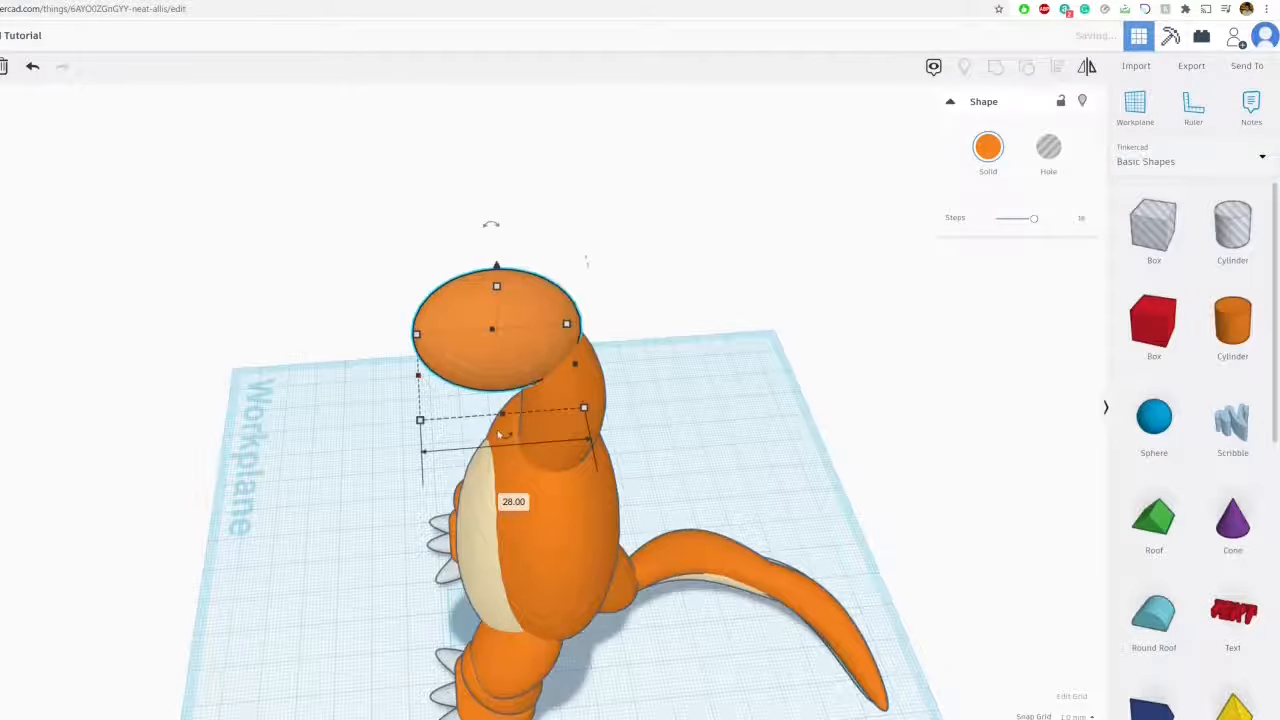
{"action": "left_click_drag", "start_coordinate": [502, 416], "coordinate": [500, 400]}
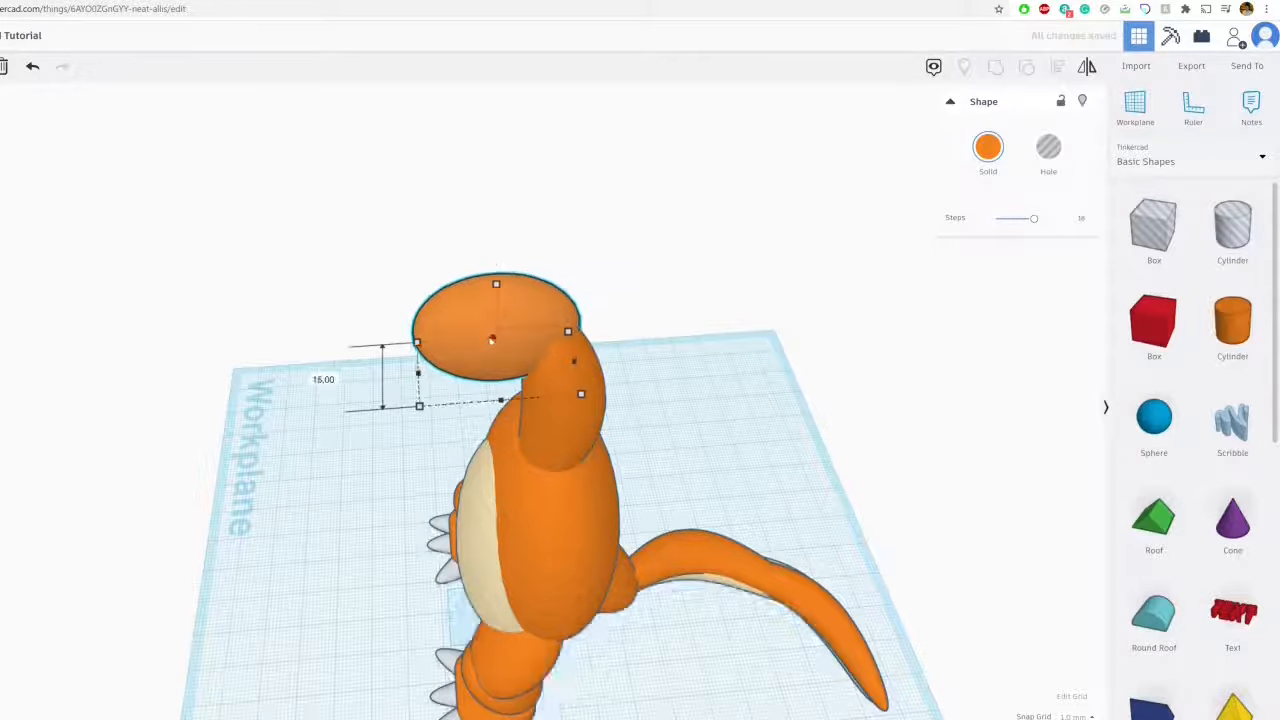
{"action": "mouse_move", "coordinate": [490, 330]}
{"action": "left_mouse_down"}
{"action": "mouse_move", "coordinate": [528, 330]}
{"action": "mouse_move", "coordinate": [487, 340]}
{"action": "left_mouse_up"}
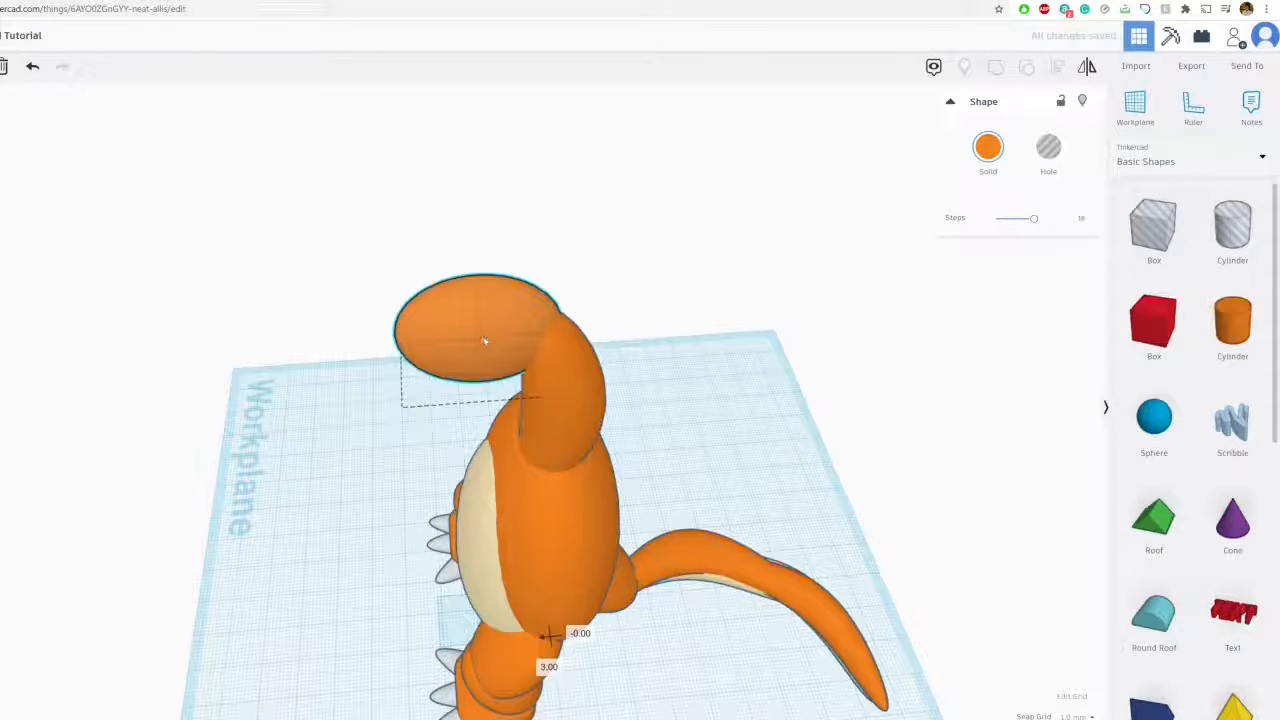
Set the head's height to 17 mm and raise it slightly on the neck's tip
{"action": "right_click_drag", "start_coordinate": [523, 318], "coordinate": [498, 236]}
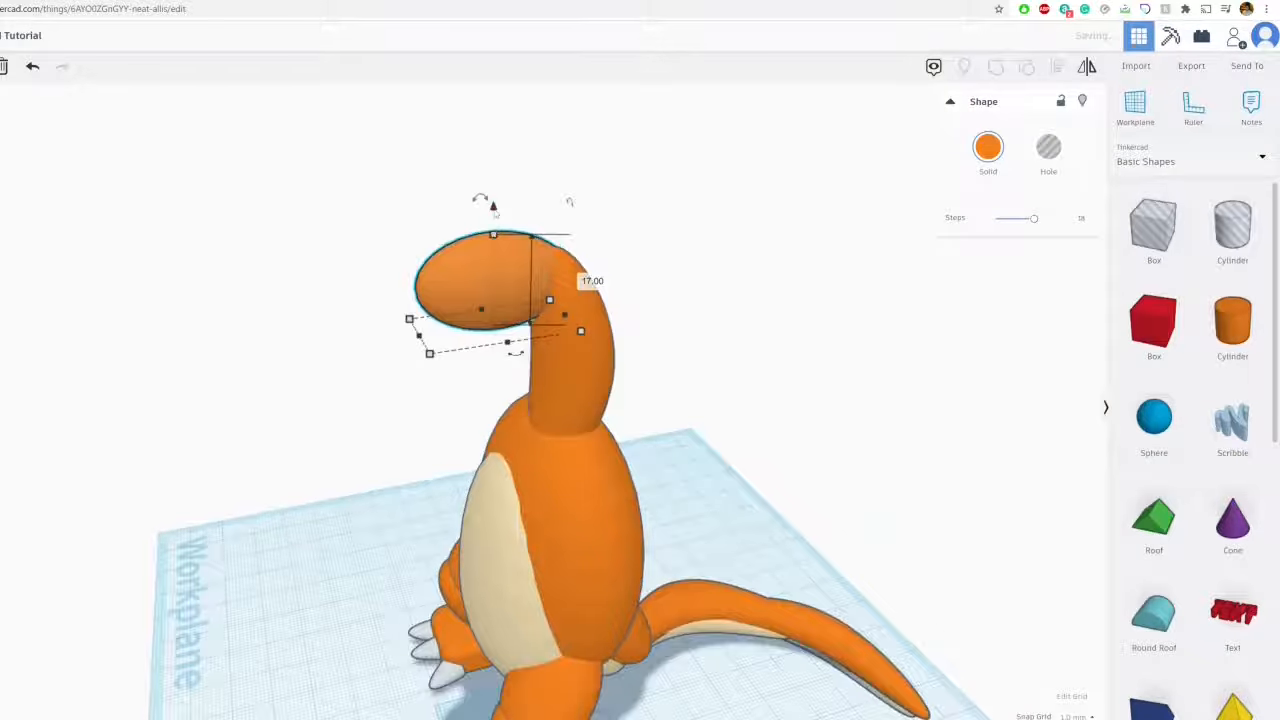
{"action": "mouse_move", "coordinate": [492, 187]}
{"action": "left_mouse_down"}
{"action": "mouse_move", "coordinate": [491, 171]}
{"action": "mouse_move", "coordinate": [496, 180]}
{"action": "left_mouse_up"}
{"action": "left_click", "coordinate": [697, 177]}
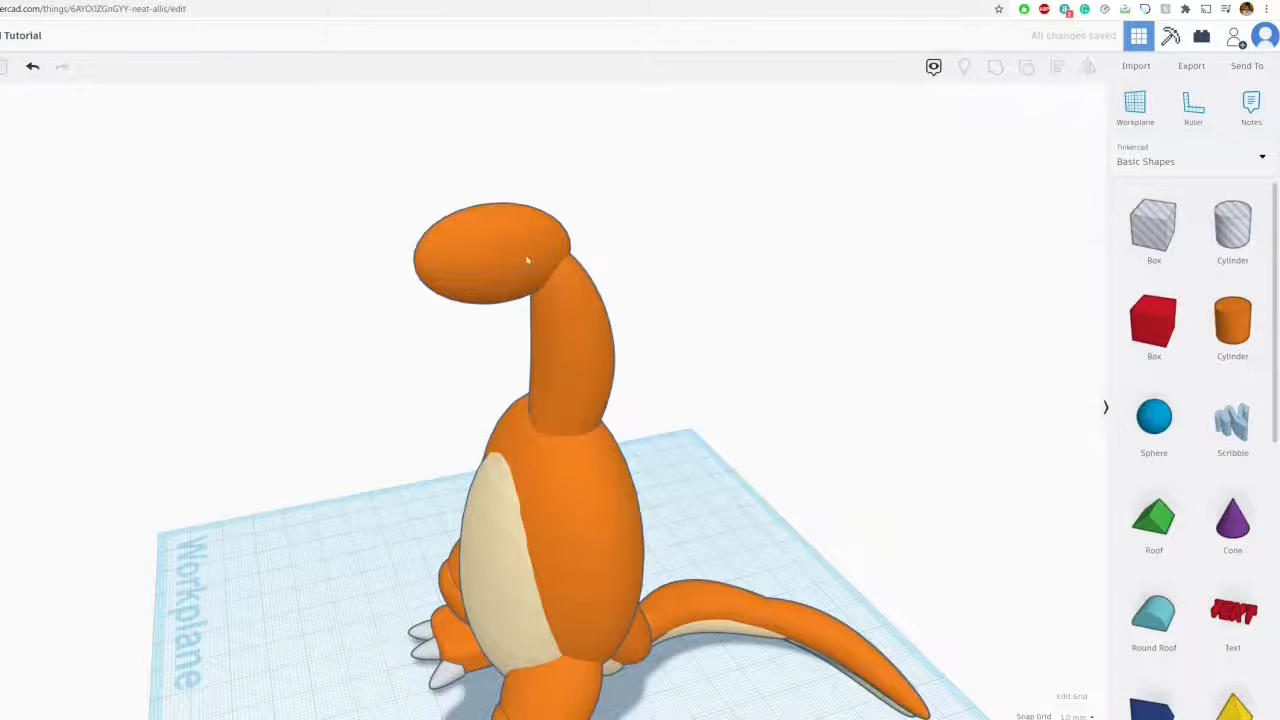
Duplicate the head ellipsoid, place the copy forward as a lower jaw and flatten it to 11 mm tall
{"action": "middle_click_drag", "start_coordinate": [528, 258], "coordinate": [634, 339]}
{"action": "right_click_drag", "start_coordinate": [634, 339], "coordinate": [633, 350]}
{"action": "left_click", "coordinate": [632, 347]}
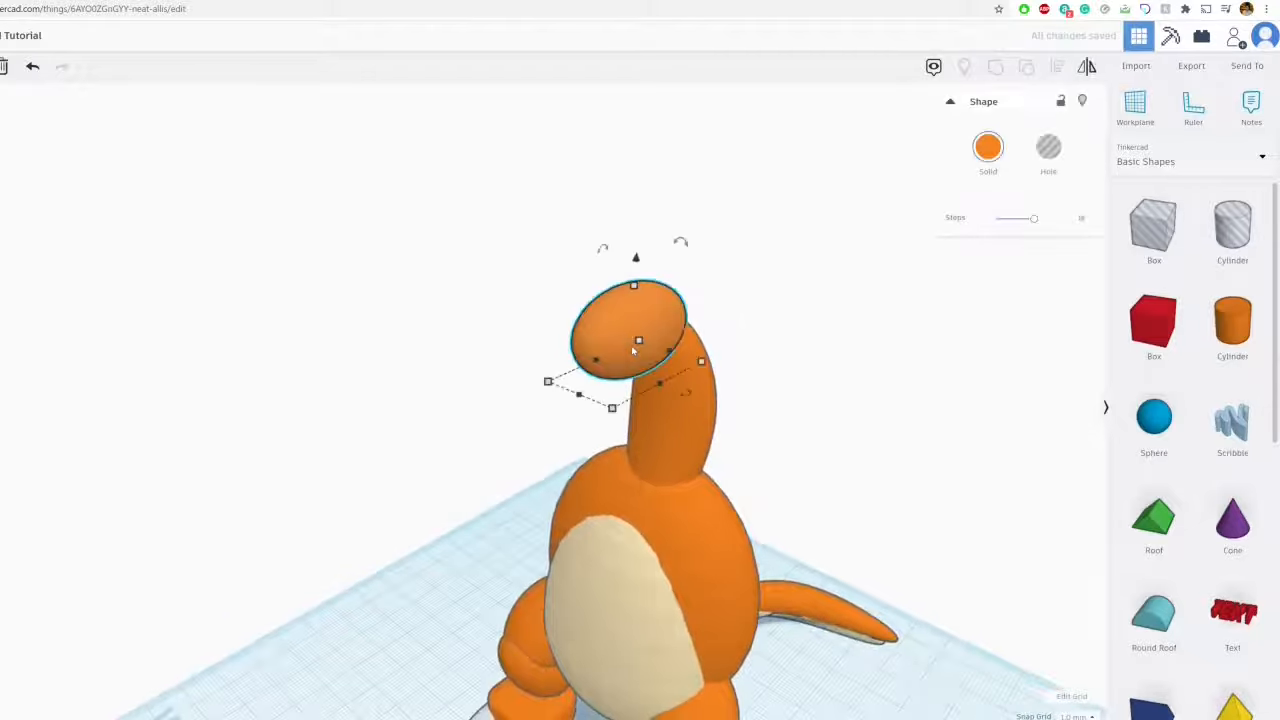
{"action": "left_click_drag", "start_coordinate": [632, 347], "coordinate": [575, 338], "text": "alt"}
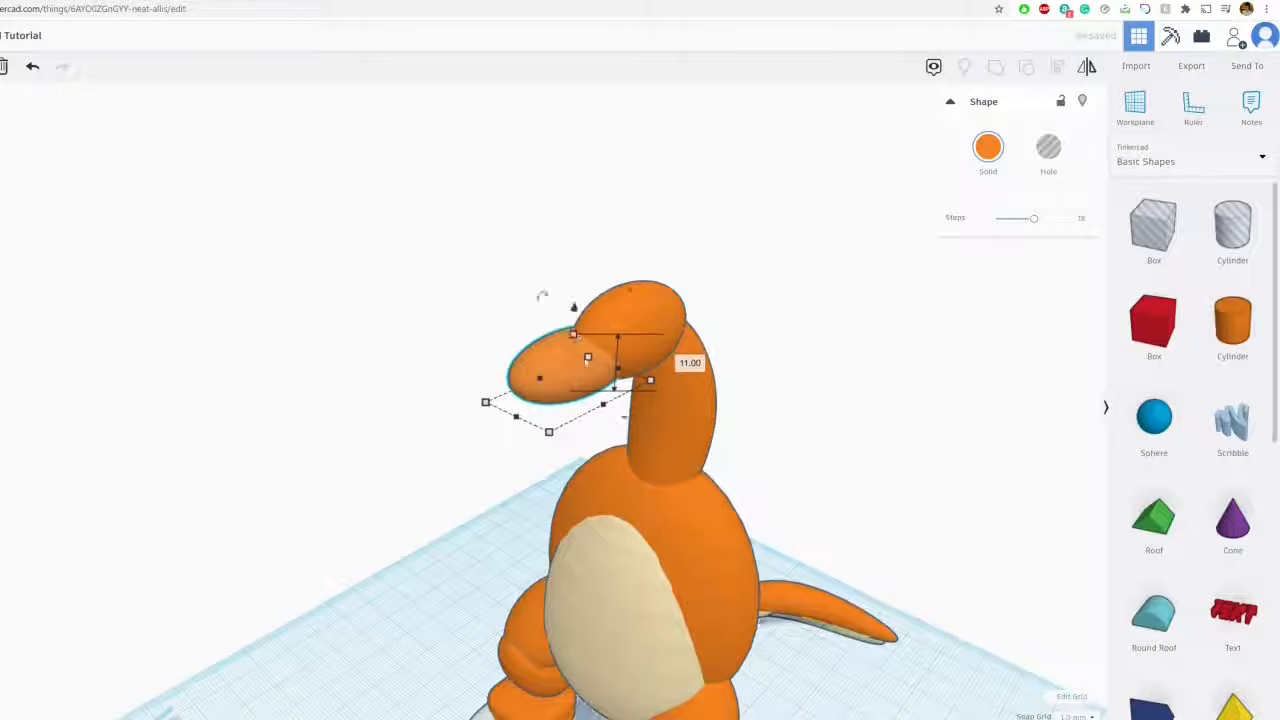
{"action": "left_click_drag", "start_coordinate": [541, 380], "coordinate": [562, 385]}
Compare the head with the finished Charizard design and make the lower-jaw ellipsoid flatter and shorter
{"action": "right_click_drag", "start_coordinate": [565, 383], "coordinate": [509, 341]}
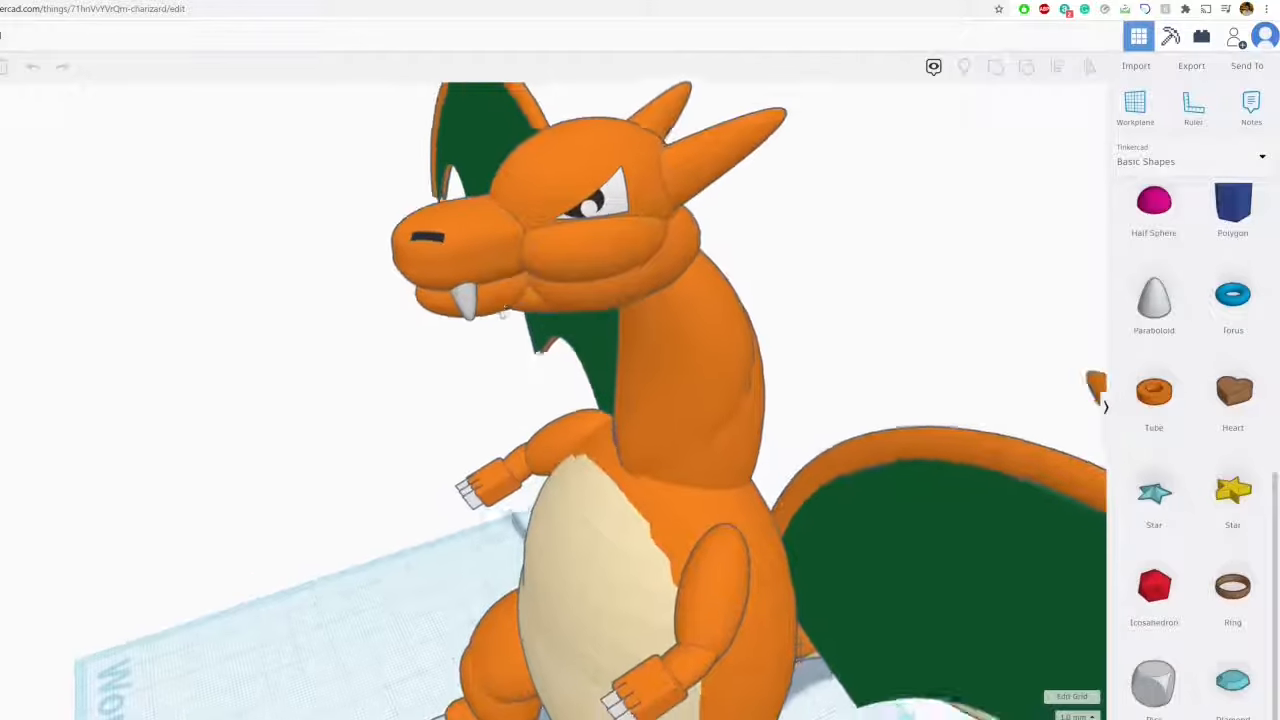
{"action": "right_click_drag", "start_coordinate": [504, 312], "coordinate": [494, 267]}
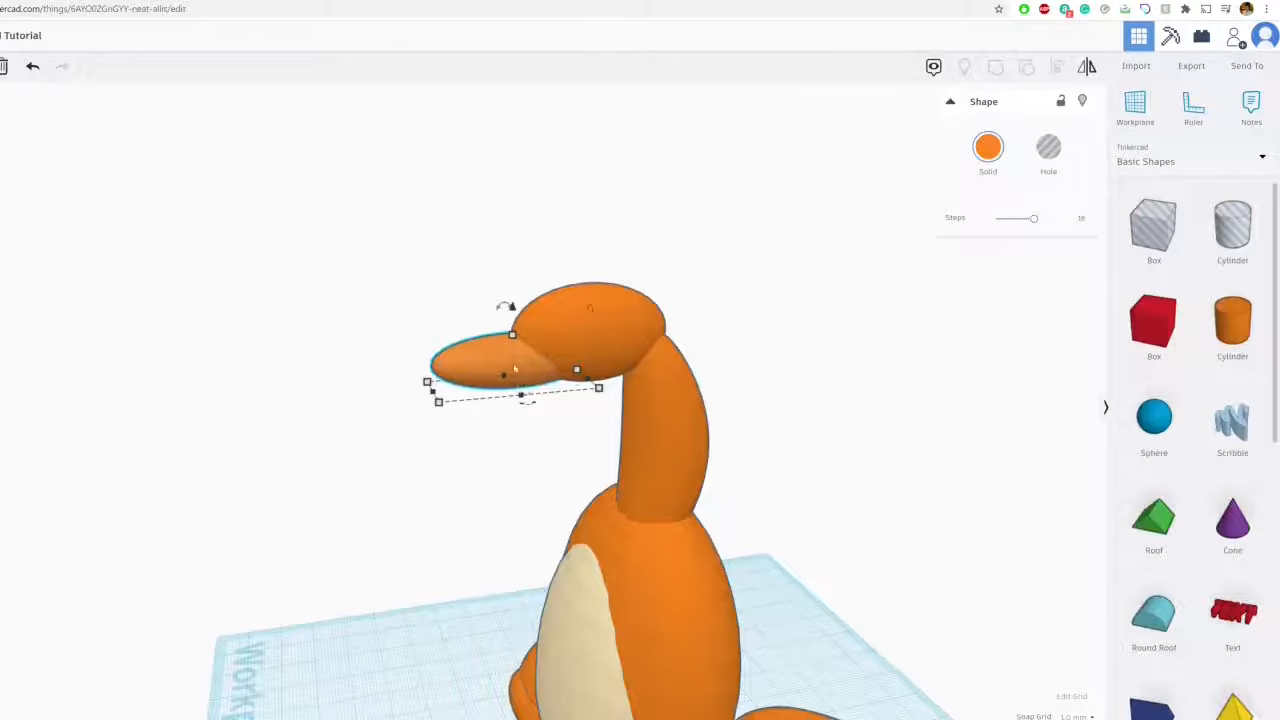
{"action": "left_click_drag", "start_coordinate": [514, 338], "coordinate": [512, 347]}
{"action": "mouse_move", "coordinate": [428, 381]}
{"action": "left_mouse_down"}
{"action": "mouse_move", "coordinate": [466, 383]}
{"action": "mouse_move", "coordinate": [450, 378]}
{"action": "left_mouse_up"}
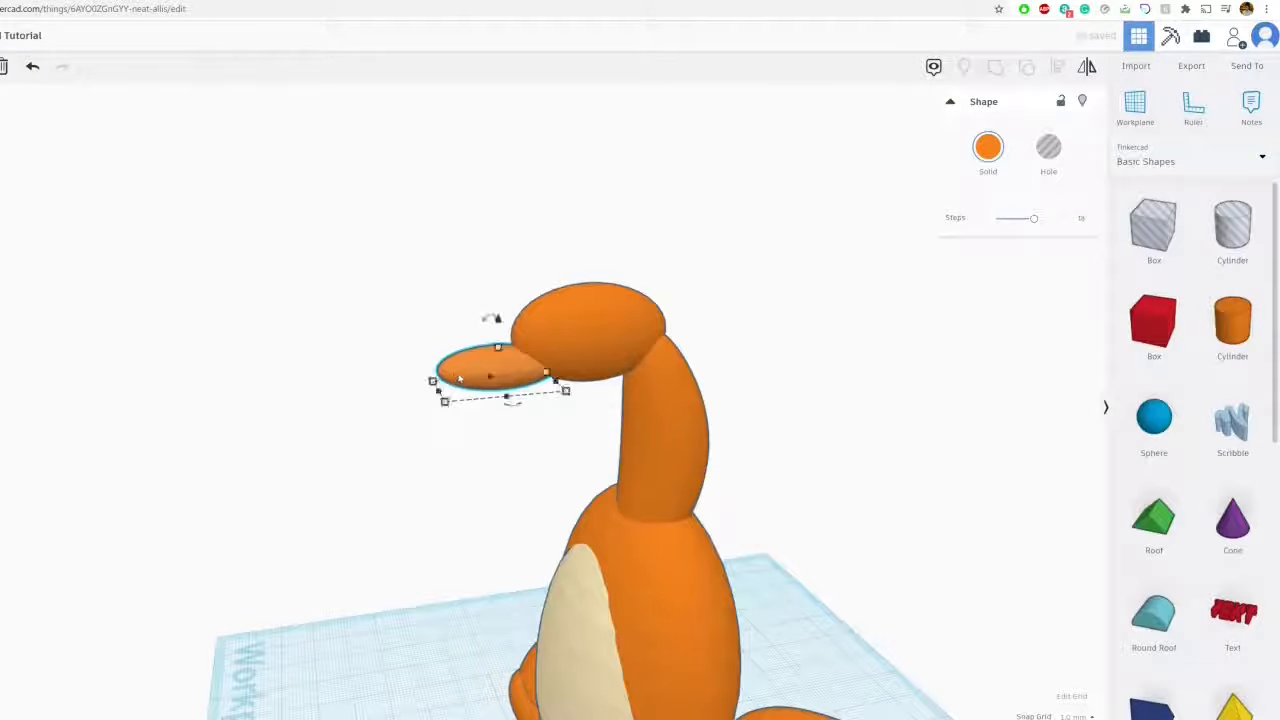
{"action": "scroll", "coordinate": [532, 374], "scroll_direction": "up", "scroll_amount": 1}
{"action": "right_click_drag", "start_coordinate": [538, 368], "coordinate": [751, 276]}
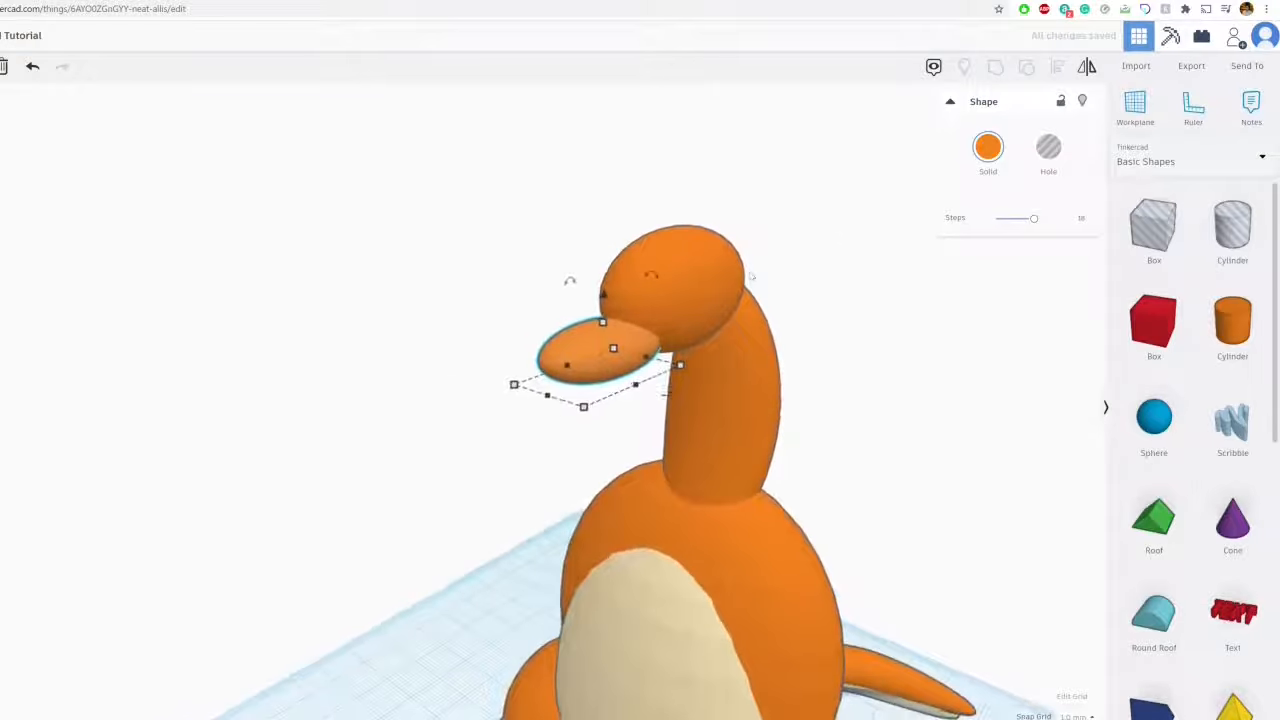
Add a box in front of the head, round its edges with a larger radius and color it orange for the snout
{"action": "left_click_drag", "start_coordinate": [1145, 325], "coordinate": [466, 186]}
{"action": "right_click_drag", "start_coordinate": [466, 186], "coordinate": [563, 188]}
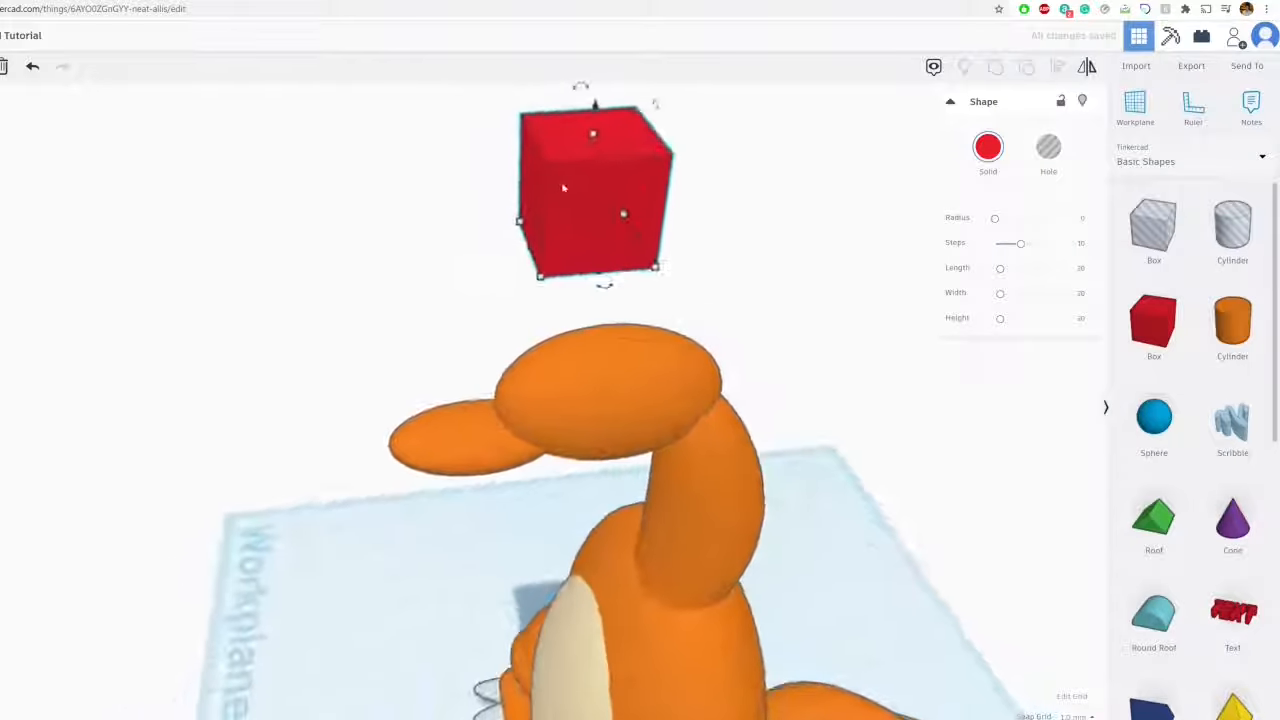
{"action": "left_click_drag", "start_coordinate": [563, 188], "coordinate": [401, 437]}
{"action": "left_click_drag", "start_coordinate": [996, 218], "coordinate": [1011, 218]}
{"action": "left_click", "coordinate": [988, 150]}
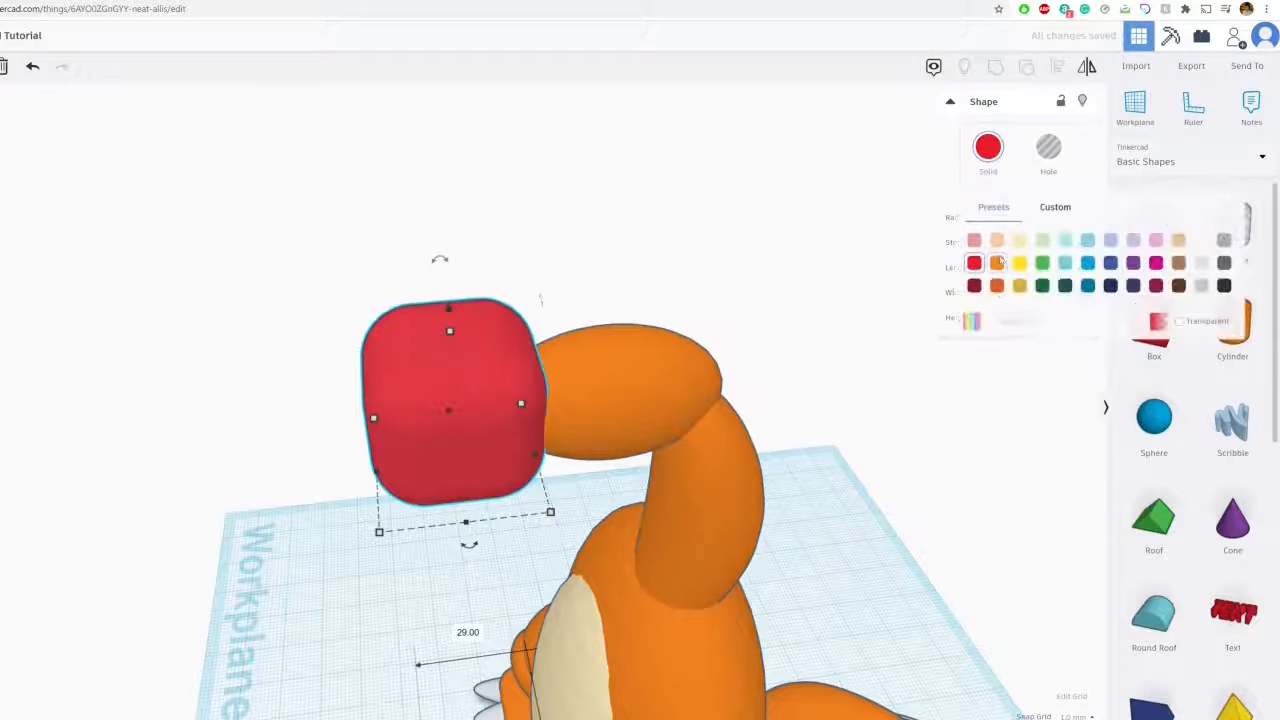
{"action": "left_click", "coordinate": [988, 241]}
Flatten the orange snout box and raise it 6 mm above the lower jaw
{"action": "left_click", "coordinate": [567, 280]}
{"action": "right_click_drag", "start_coordinate": [454, 391], "coordinate": [557, 283]}
{"action": "left_click", "coordinate": [557, 283]}
{"action": "mouse_move", "coordinate": [542, 197]}
{"action": "left_mouse_down"}
{"action": "mouse_move", "coordinate": [533, 259]}
{"action": "mouse_move", "coordinate": [543, 180]}
{"action": "left_mouse_up"}
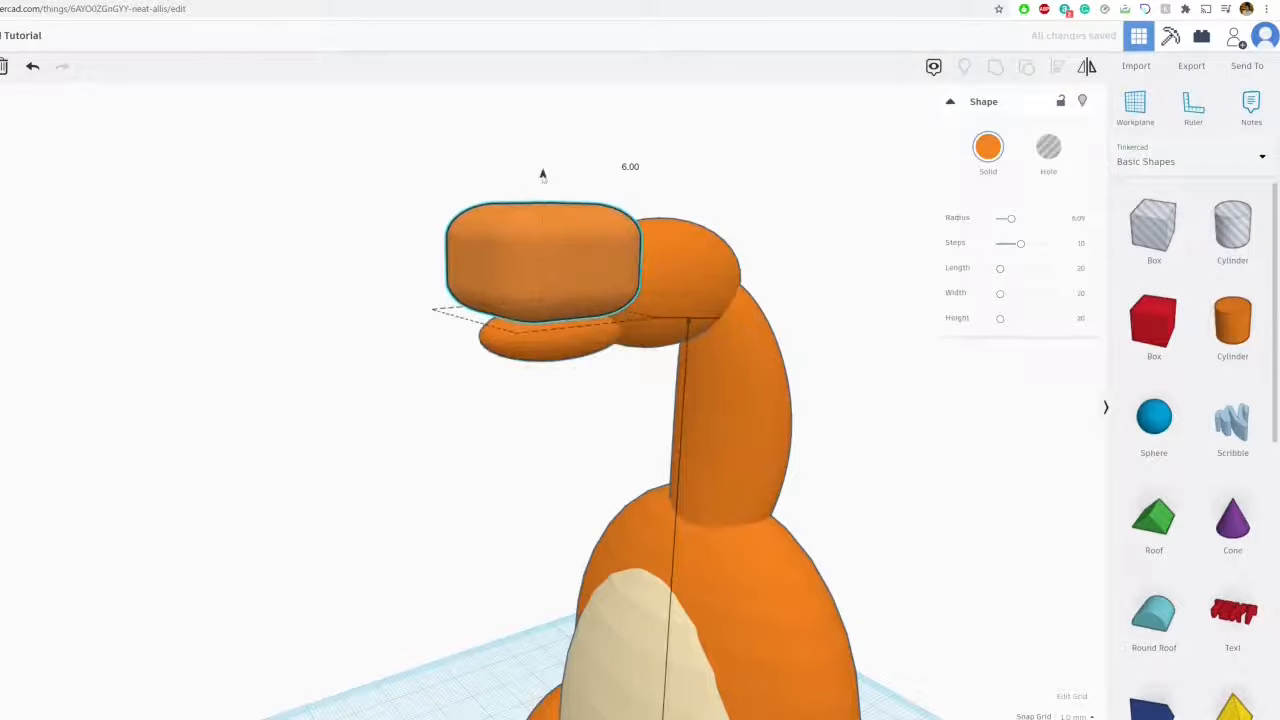
Narrow and shorten the rounded snout box and set it against the front of the head above the lower jaw
{"action": "right_click_drag", "start_coordinate": [560, 230], "coordinate": [723, 425]}
{"action": "left_click_drag", "start_coordinate": [716, 439], "coordinate": [662, 417]}
{"action": "left_click_drag", "start_coordinate": [568, 384], "coordinate": [589, 391]}
{"action": "right_click_drag", "start_coordinate": [601, 273], "coordinate": [456, 313]}
{"action": "left_click_drag", "start_coordinate": [456, 313], "coordinate": [462, 347]}
{"action": "left_click_drag", "start_coordinate": [380, 412], "coordinate": [418, 412]}
{"action": "left_click", "coordinate": [408, 424]}
{"action": "right_click_drag", "start_coordinate": [418, 412], "coordinate": [747, 371]}
{"action": "left_click", "coordinate": [792, 349]}
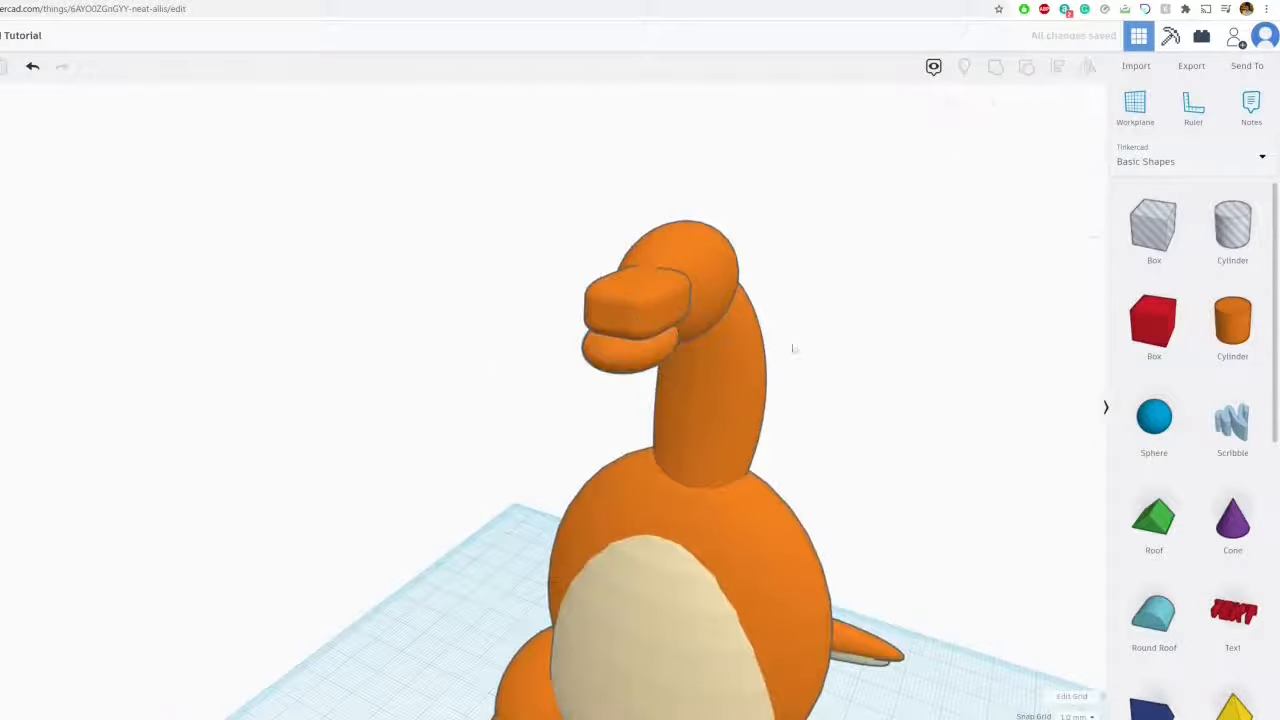
Check the snout and jaw from the front and side, and move the lower jaw slightly back under the snout
{"action": "middle_click_drag", "start_coordinate": [792, 349], "coordinate": [652, 386]}
{"action": "right_click_drag", "start_coordinate": [652, 386], "coordinate": [530, 368]}
{"action": "left_click", "coordinate": [531, 368]}
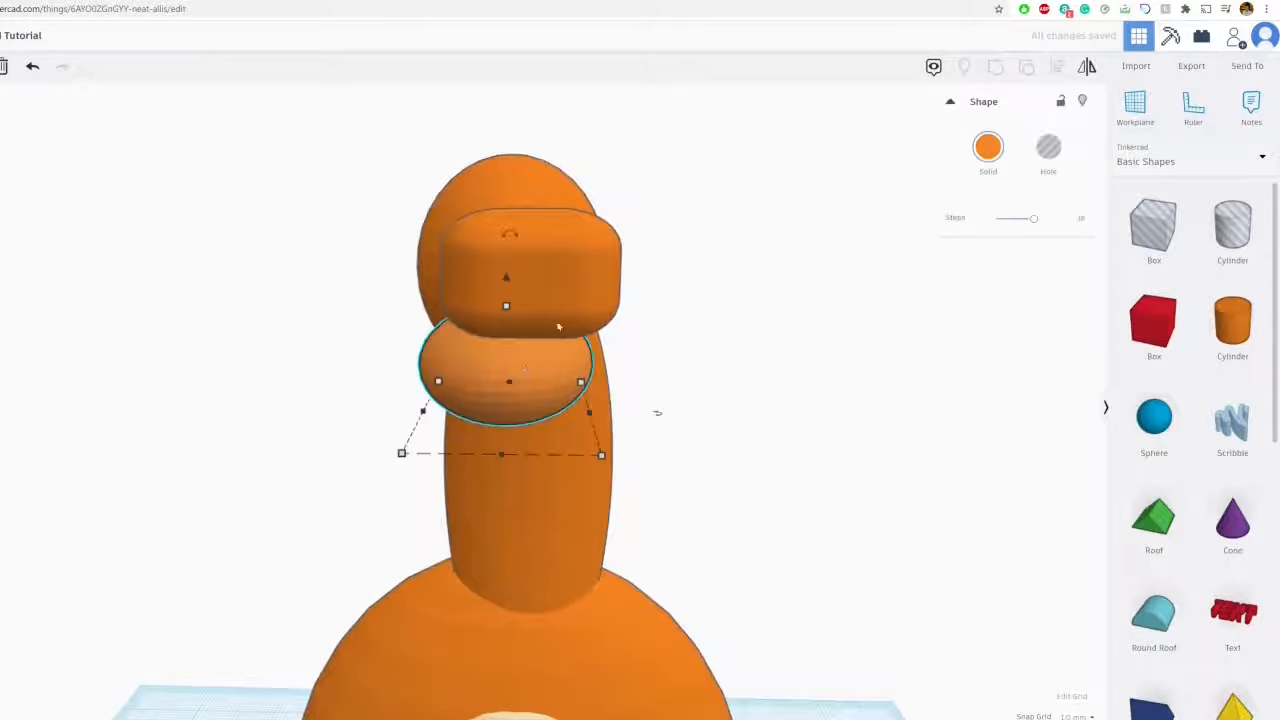
{"action": "left_click", "coordinate": [528, 280]}
{"action": "right_click_drag", "start_coordinate": [522, 280], "coordinate": [320, 370]}
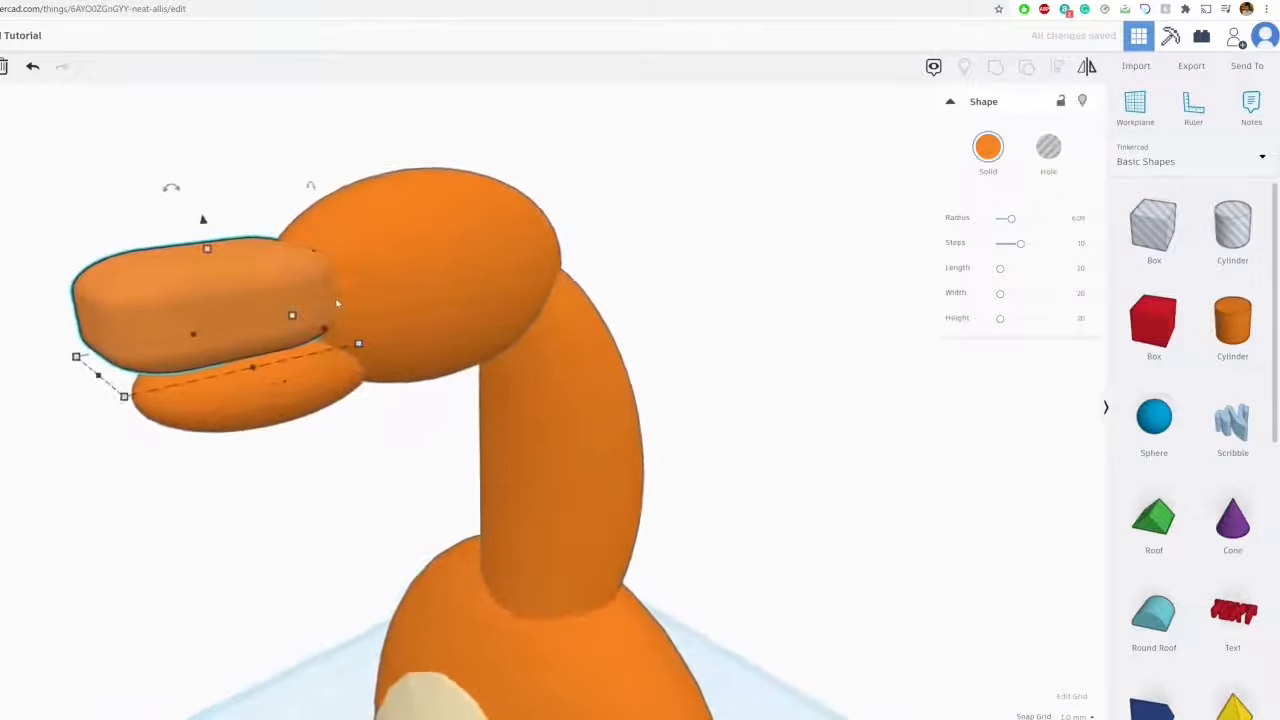
{"action": "left_click", "coordinate": [315, 380]}
{"action": "left_click_drag", "start_coordinate": [315, 380], "coordinate": [330, 367]}
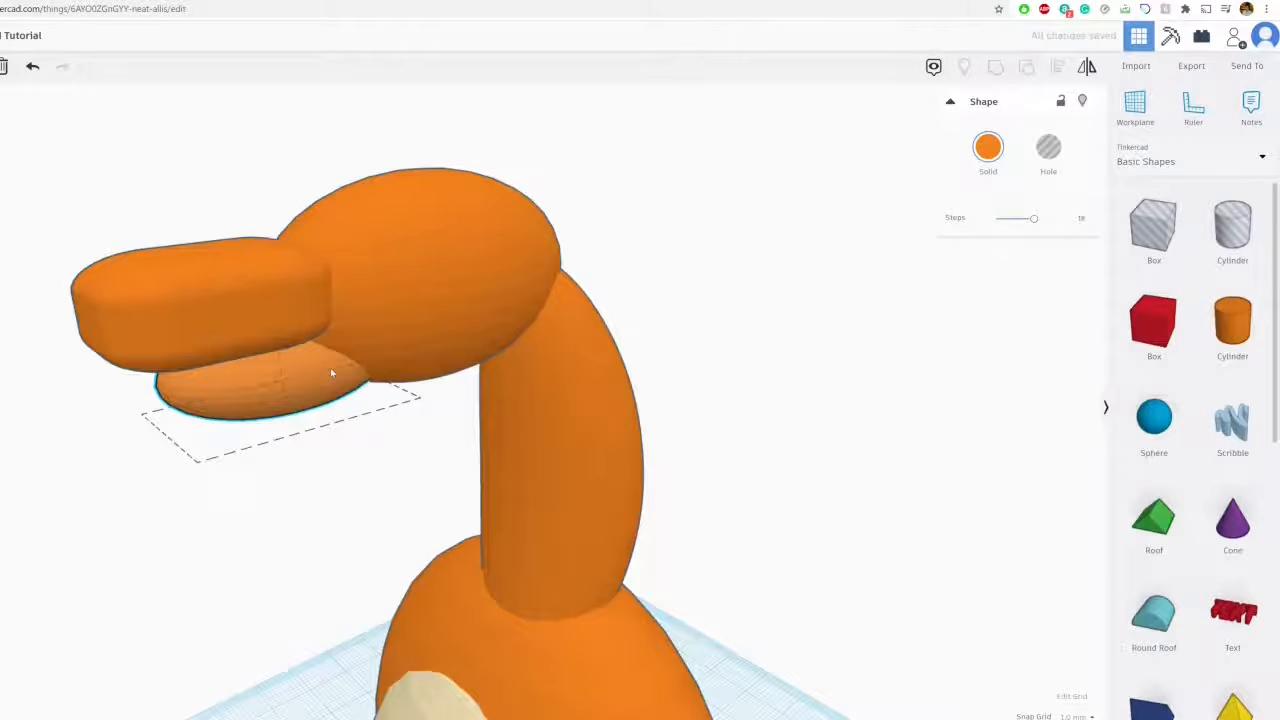
Push the snout box back into the head and resize it to 6 mm tall and 15 mm long
{"action": "left_click", "coordinate": [192, 312]}
{"action": "left_click_drag", "start_coordinate": [193, 313], "coordinate": [257, 300]}
{"action": "left_click_drag", "start_coordinate": [262, 242], "coordinate": [264, 256]}
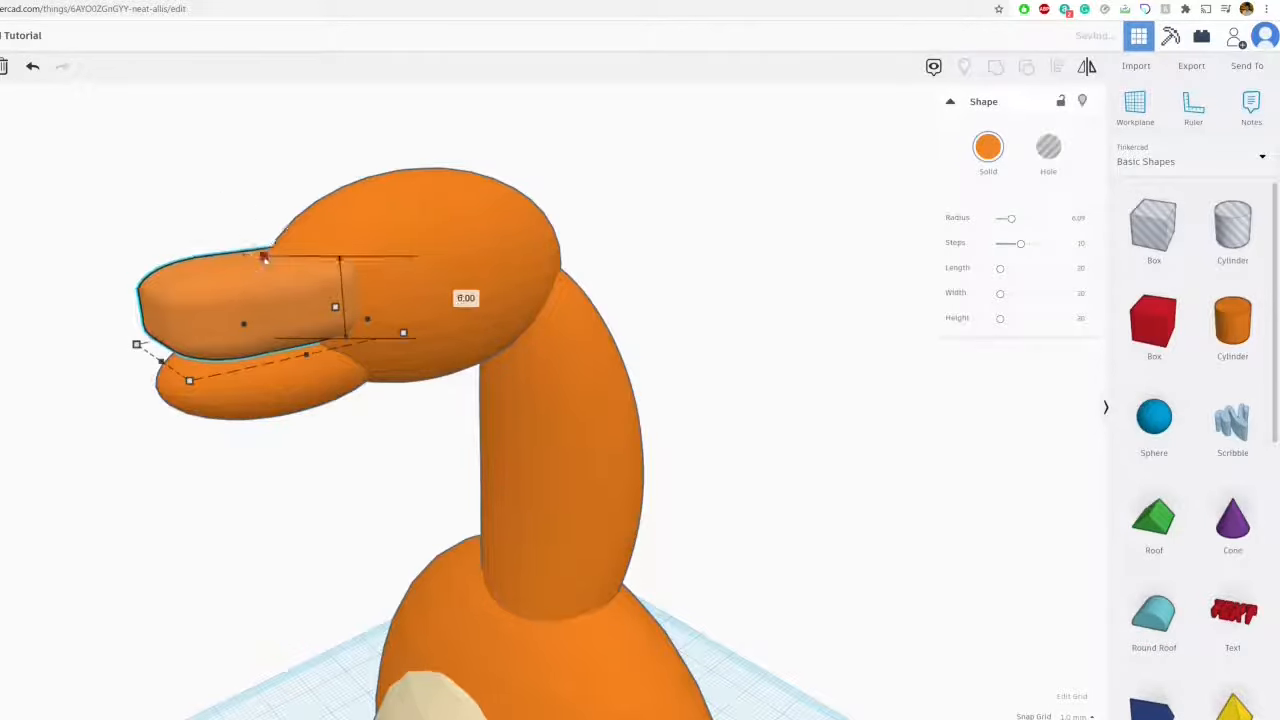
{"action": "right_click_drag", "start_coordinate": [268, 260], "coordinate": [739, 406]}
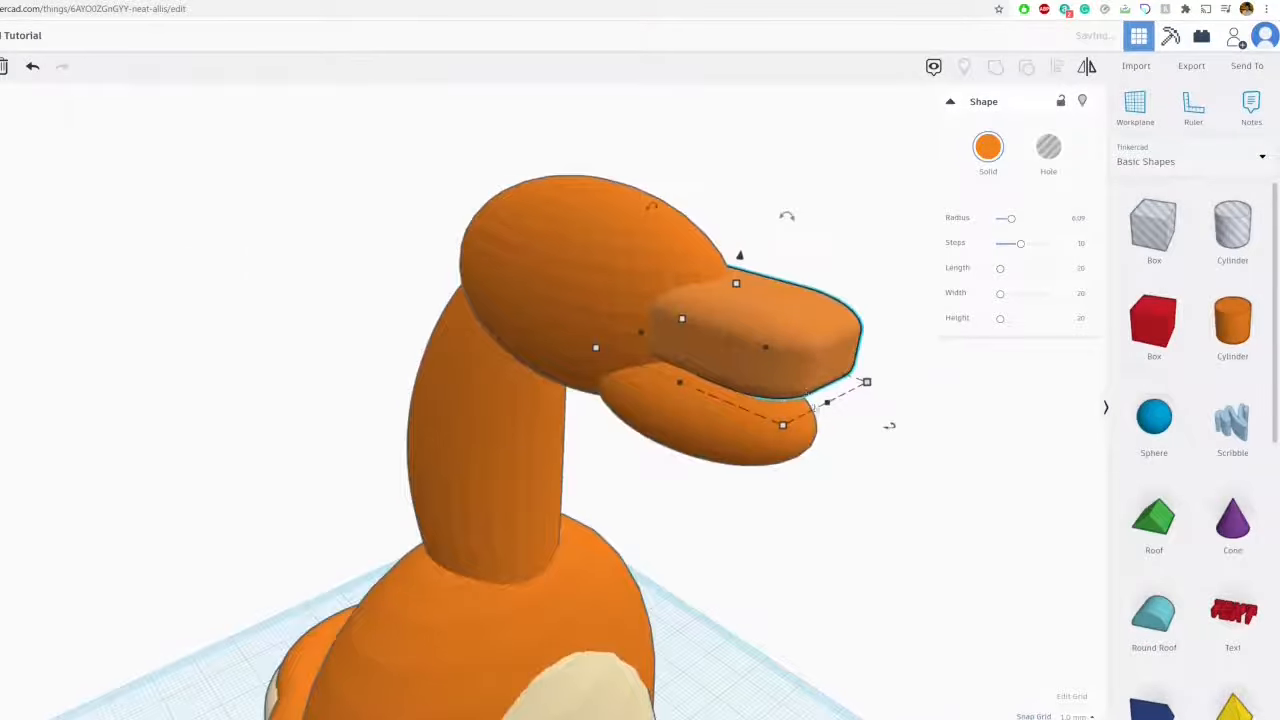
{"action": "left_click_drag", "start_coordinate": [826, 402], "coordinate": [786, 391]}
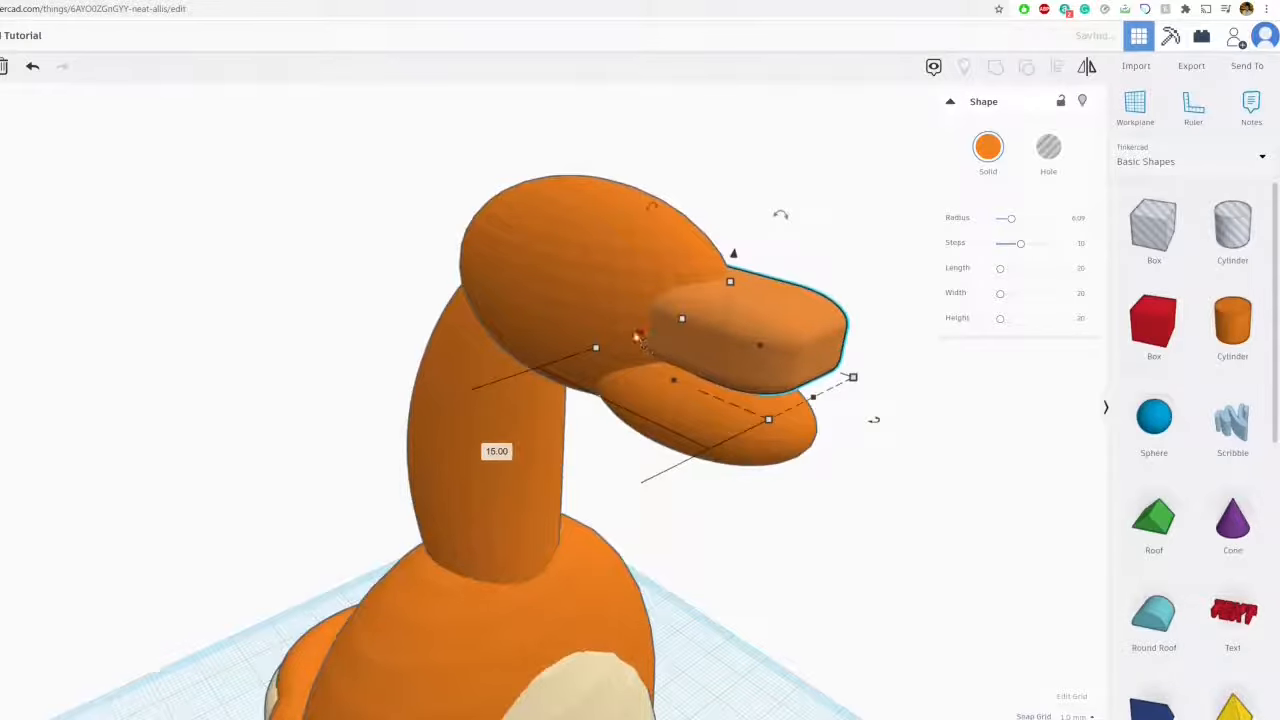
Compare the head with the Charizard reference picture, and lower the lower jaw by 1 mm
{"action": "right_click_drag", "start_coordinate": [666, 375], "coordinate": [641, 437]}
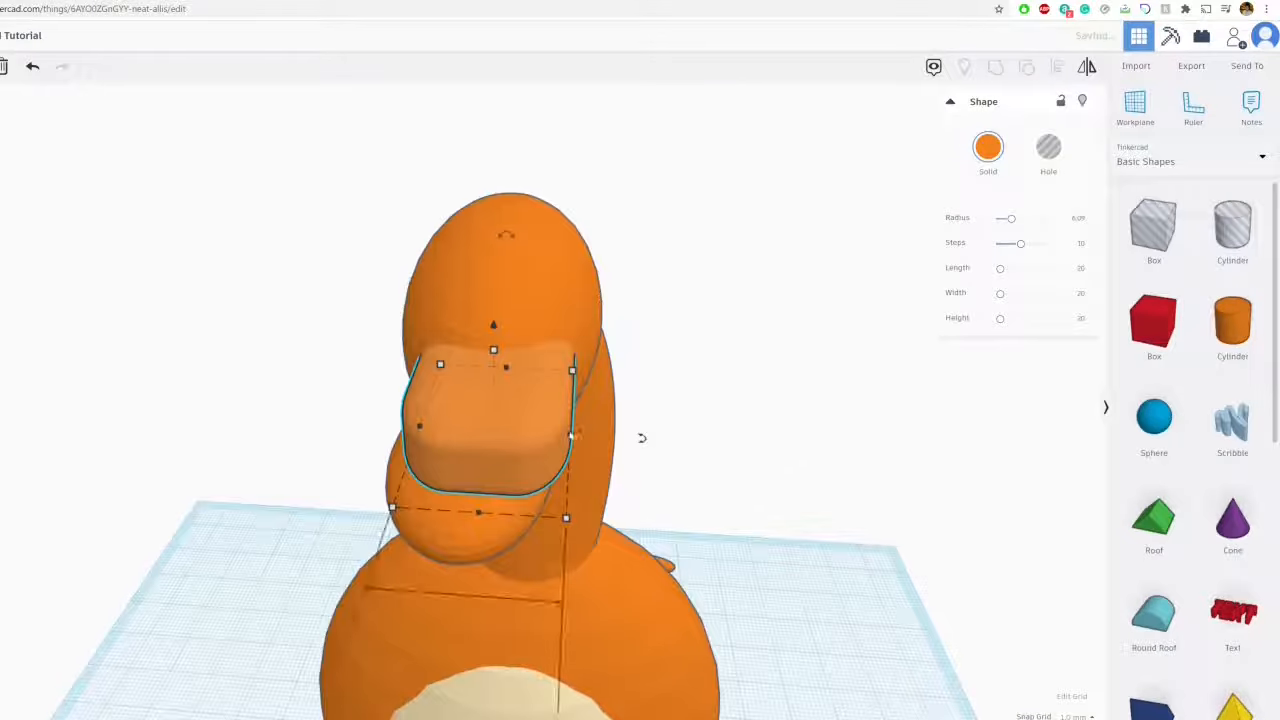
{"action": "left_click", "coordinate": [712, 360]}
{"action": "right_click_drag", "start_coordinate": [712, 360], "coordinate": [405, 280]}
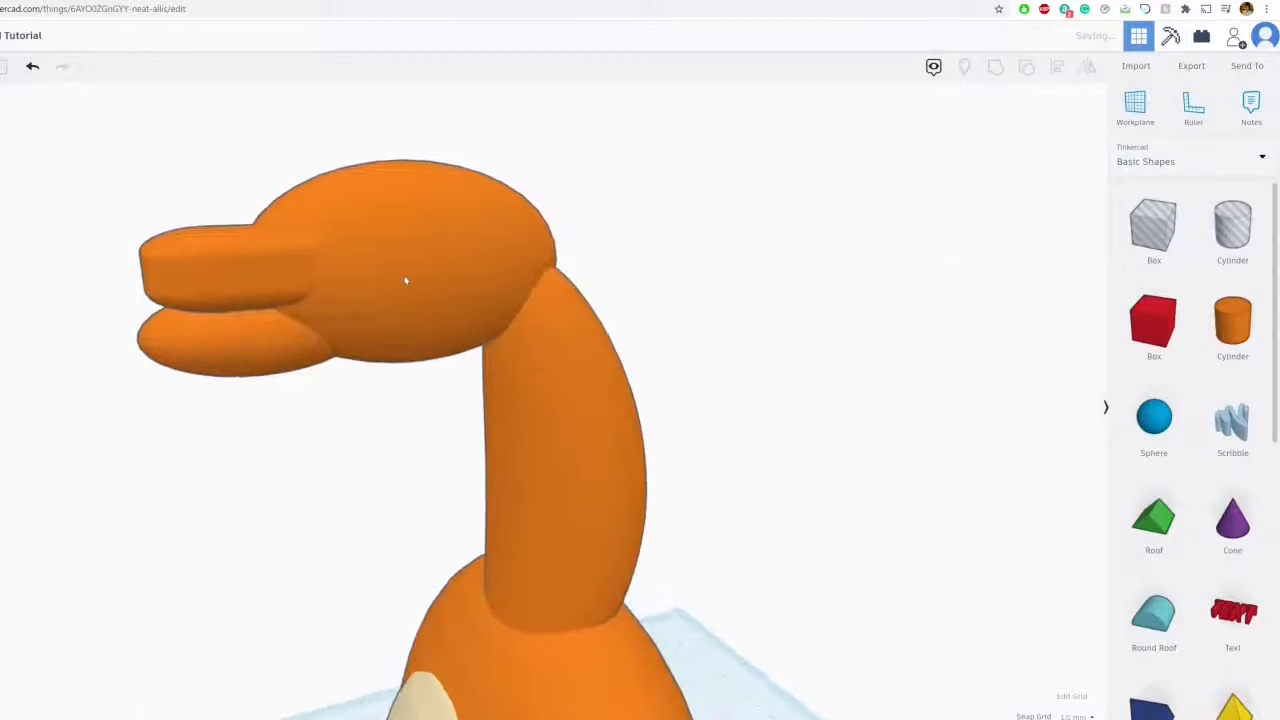
{"action": "left_click", "coordinate": [286, 334]}
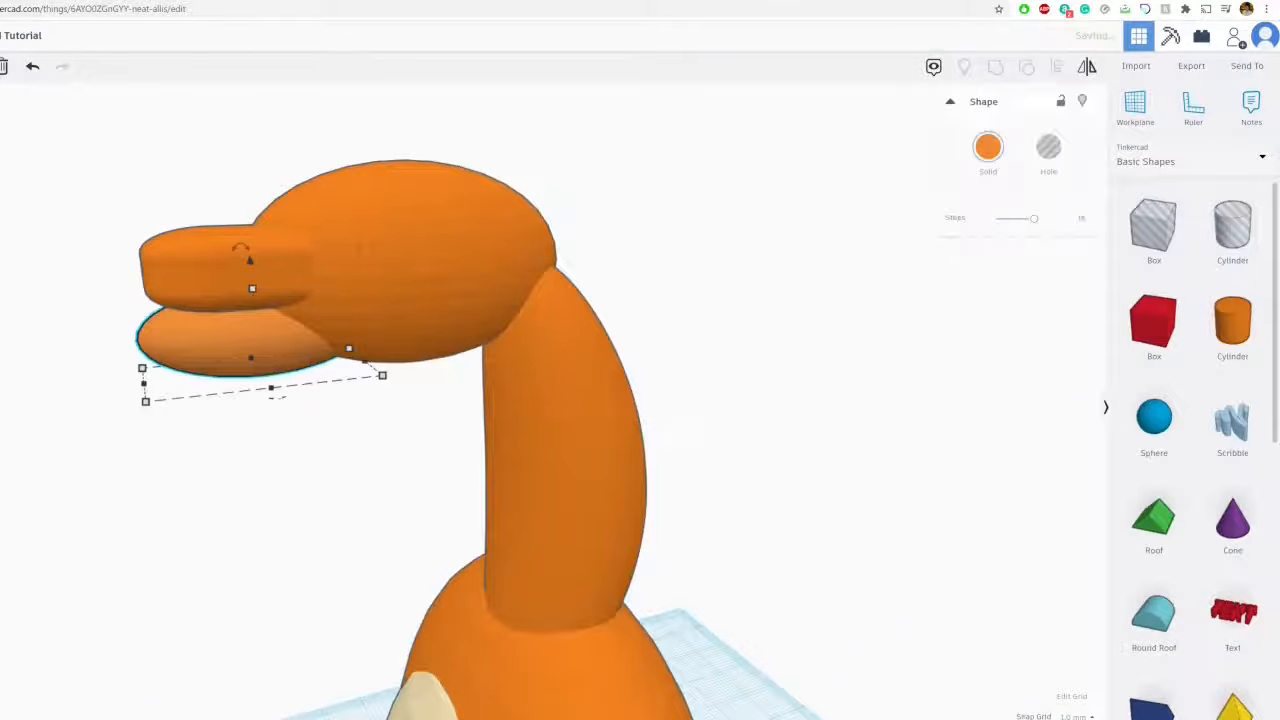
{"action": "key", "text": "ctrl+Tab"}
{"action": "key", "text": "ctrl+Tab"}
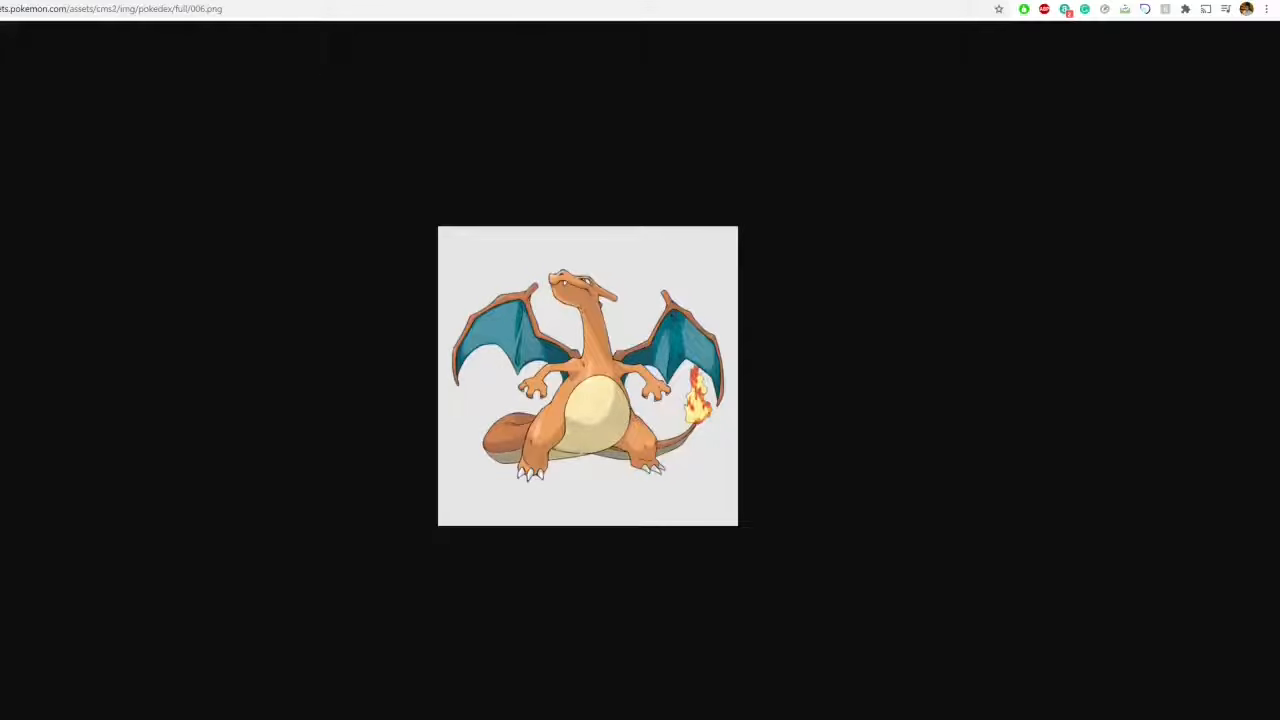
{"action": "key", "text": "ctrl+Tab"}
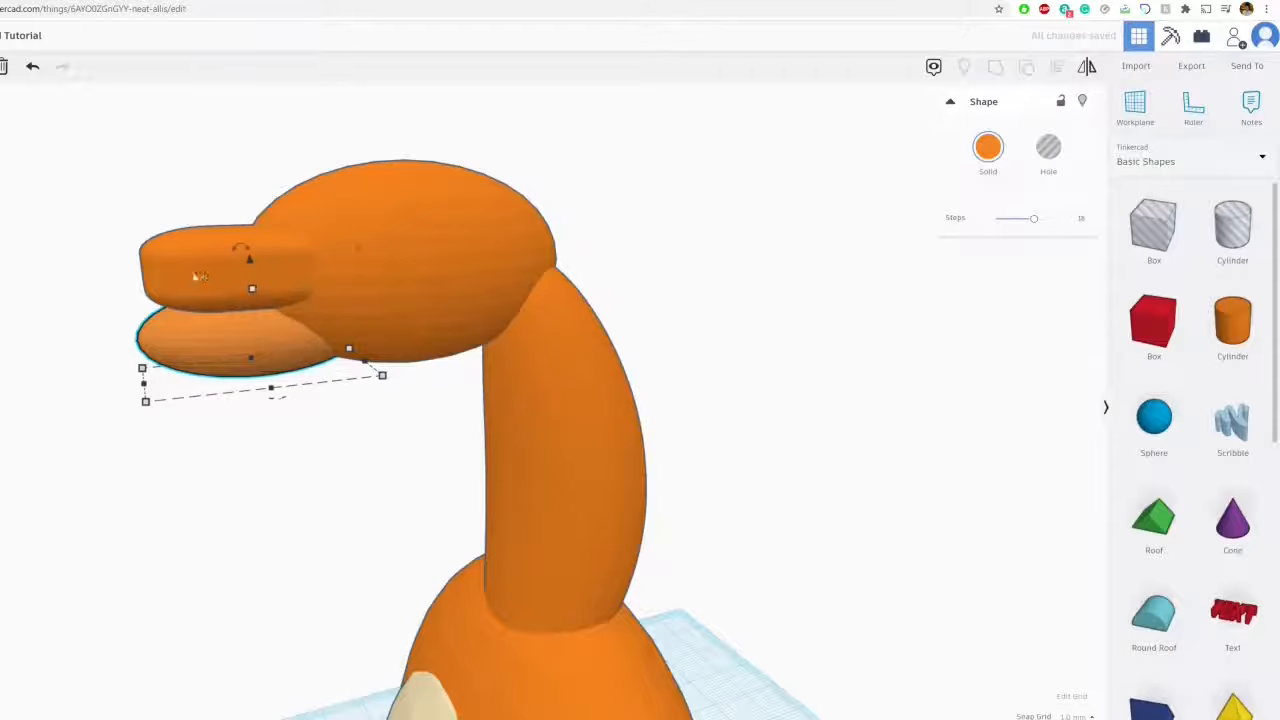
{"action": "middle_click_drag", "start_coordinate": [200, 276], "coordinate": [433, 368]}
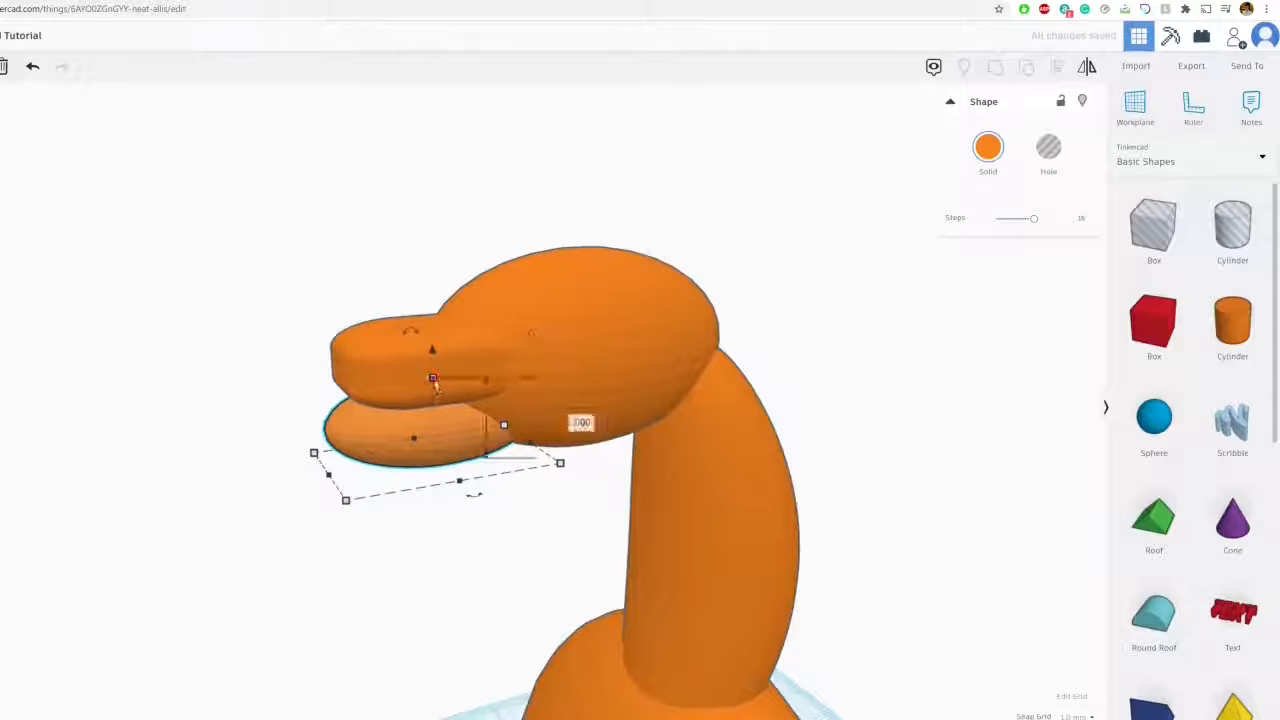
{"action": "left_click_drag", "start_coordinate": [433, 352], "coordinate": [433, 368]}
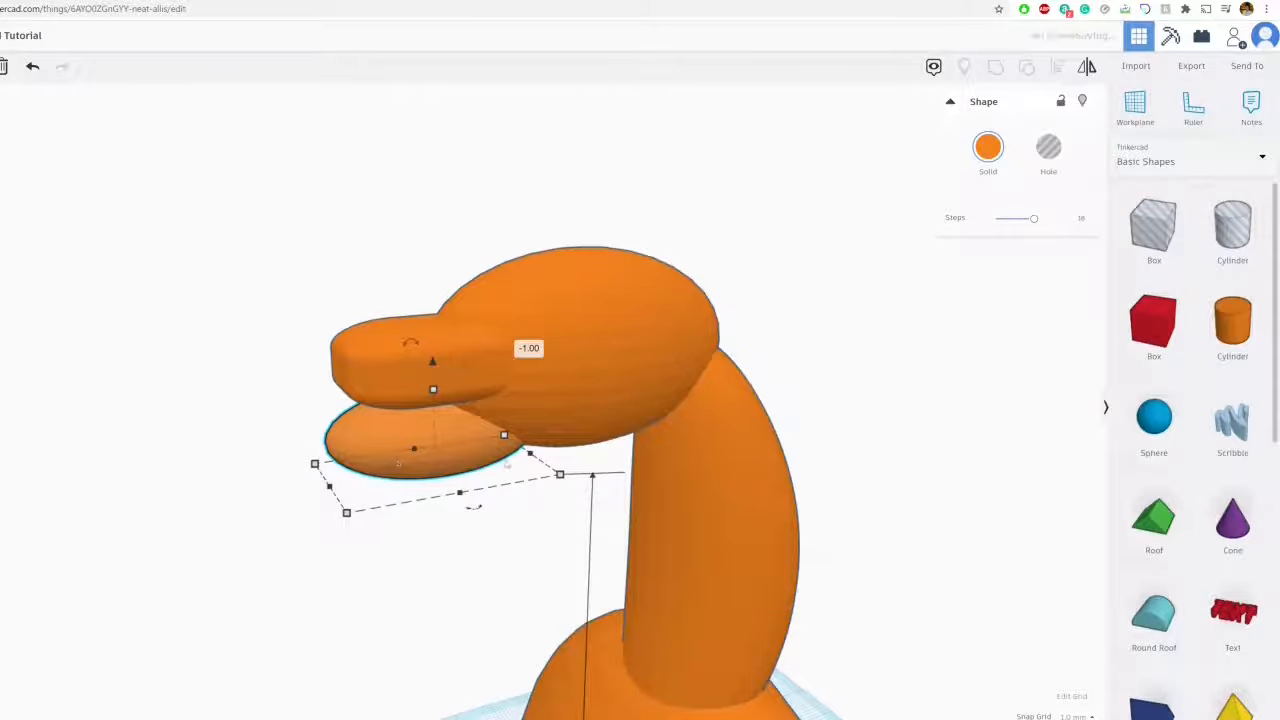
Check the finished Charizard model, and place a copy of the lower jaw under the side of the head as the lower cheek
{"action": "left_click_drag", "start_coordinate": [530, 455], "coordinate": [547, 453]}
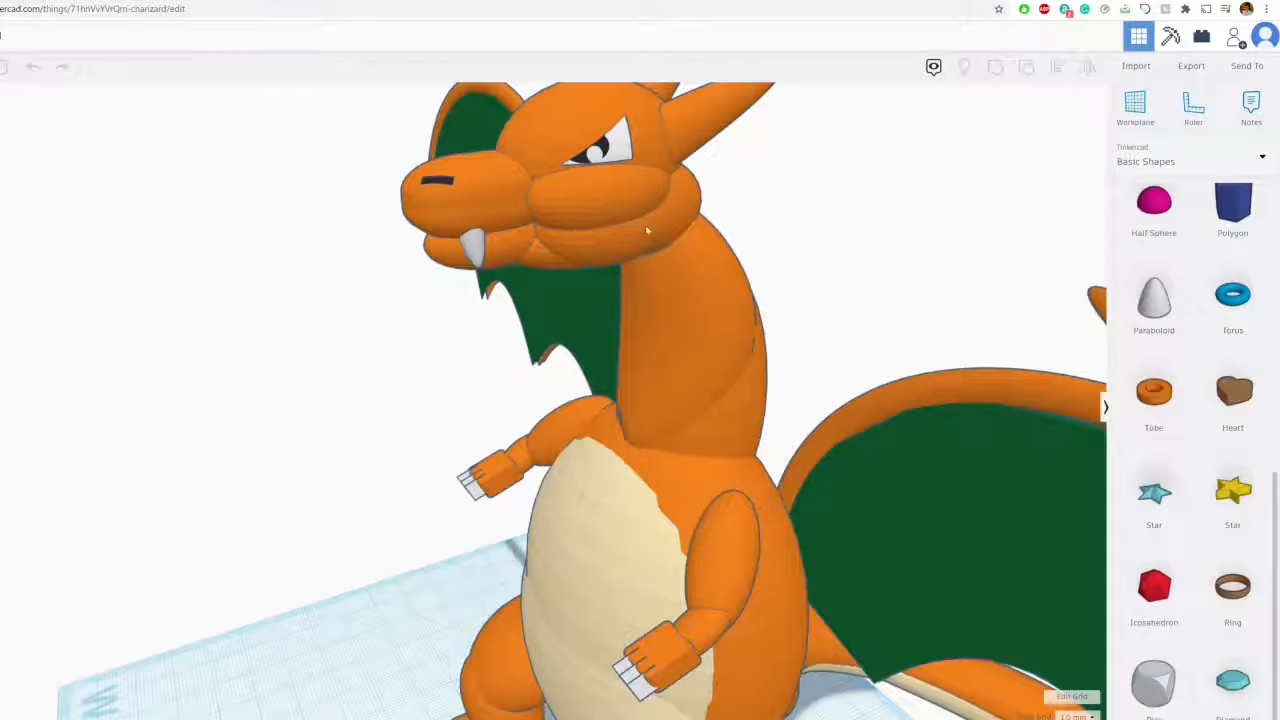
{"action": "right_click_drag", "start_coordinate": [647, 231], "coordinate": [508, 246]}
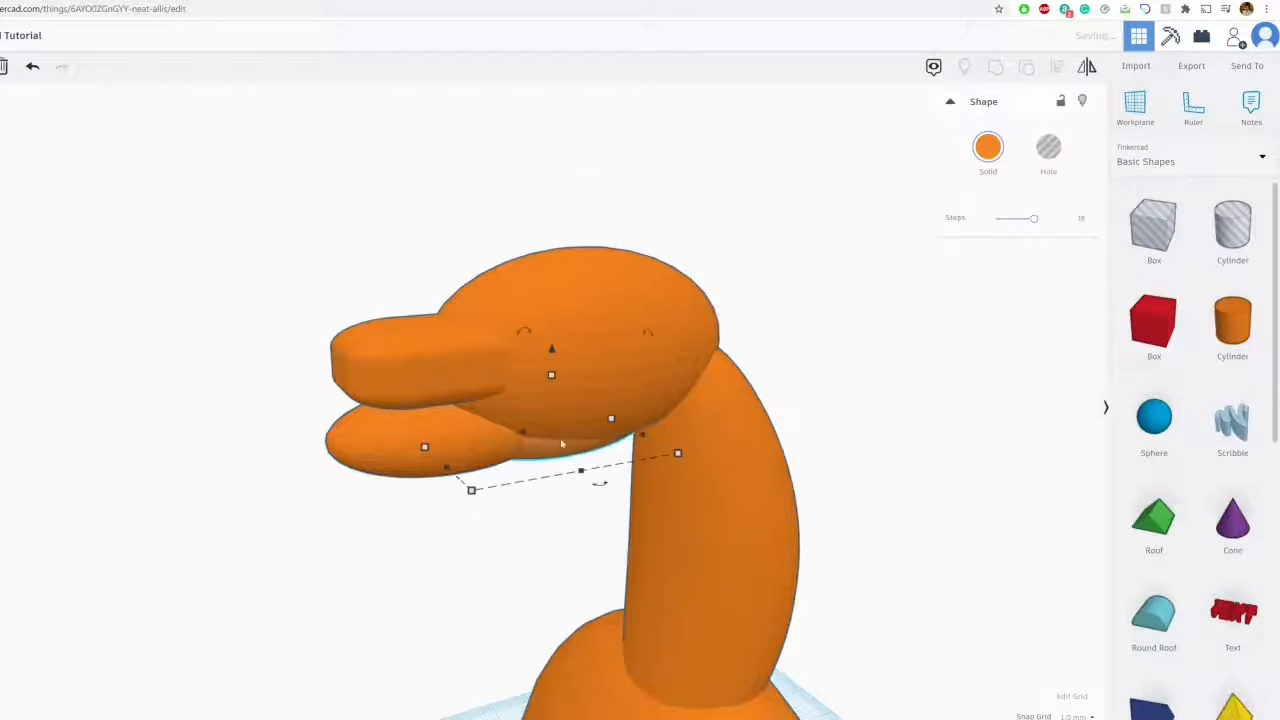
{"action": "left_click_drag", "start_coordinate": [499, 440], "coordinate": [620, 465]}
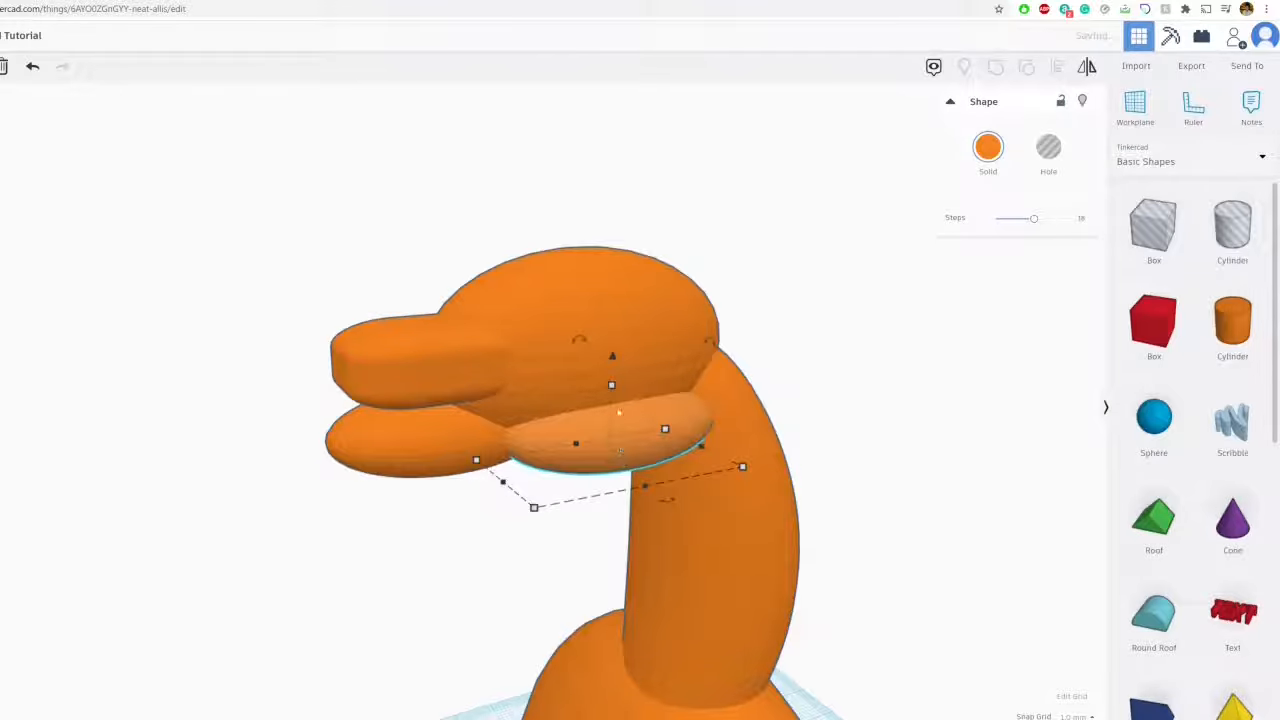
Duplicate the lower cheek ellipsoid and raise the copy against the side of the head as the upper cheek
{"action": "mouse_move", "coordinate": [618, 412]}
{"action": "left_mouse_down"}
{"action": "mouse_move", "coordinate": [716, 396]}
{"action": "mouse_move", "coordinate": [657, 434]}
{"action": "mouse_move", "coordinate": [620, 433]}
{"action": "left_mouse_up"}
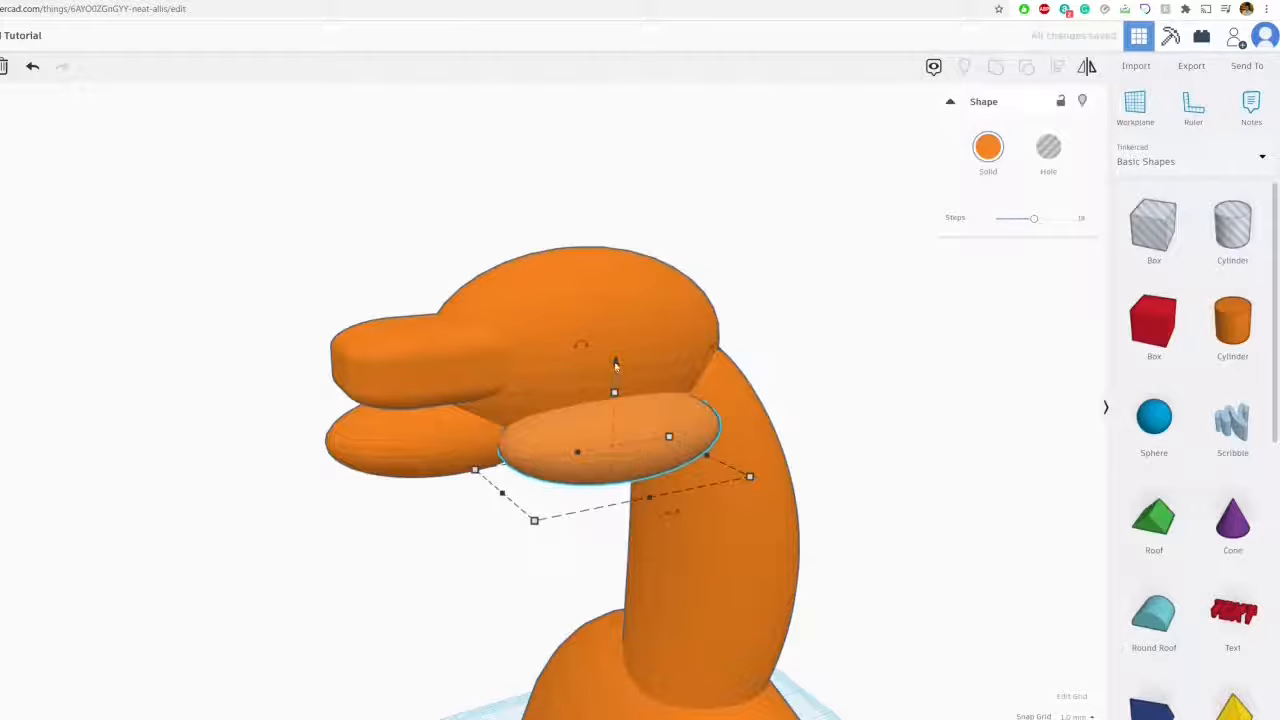
{"action": "left_click_drag", "start_coordinate": [616, 366], "coordinate": [617, 316]}
{"action": "left_click_drag", "start_coordinate": [585, 388], "coordinate": [572, 382]}
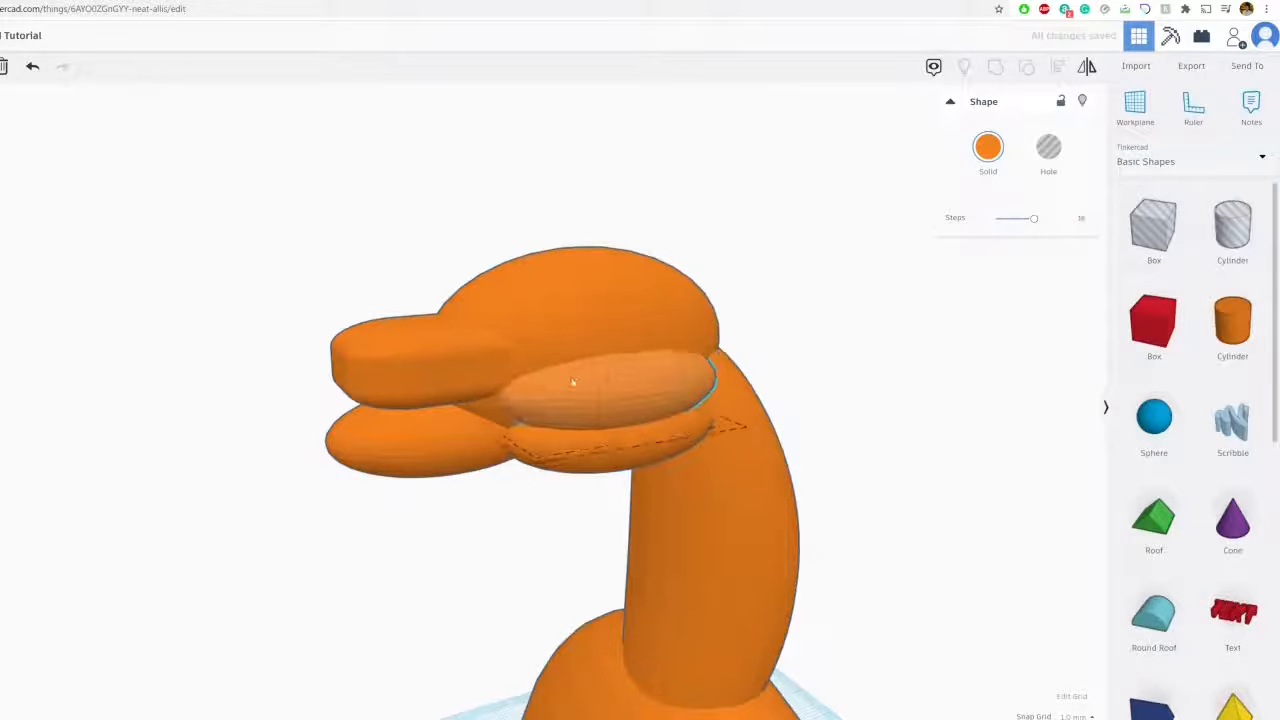
Select the upper and lower cheek ellipsoids together and place a copy of both on the opposite side of the head
{"action": "left_click", "coordinate": [779, 307]}
{"action": "right_click_drag", "start_coordinate": [779, 307], "coordinate": [641, 387]}
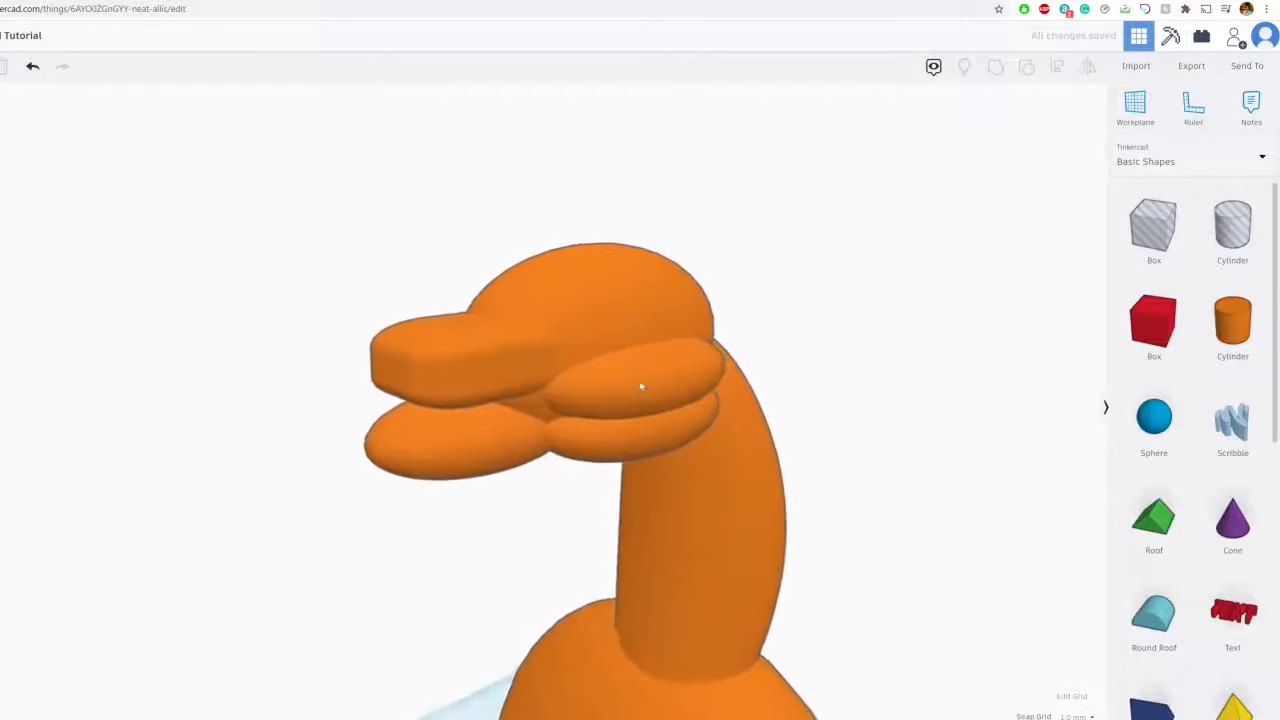
{"action": "left_click", "coordinate": [641, 390]}
{"action": "left_click", "coordinate": [703, 392], "text": "shift"}
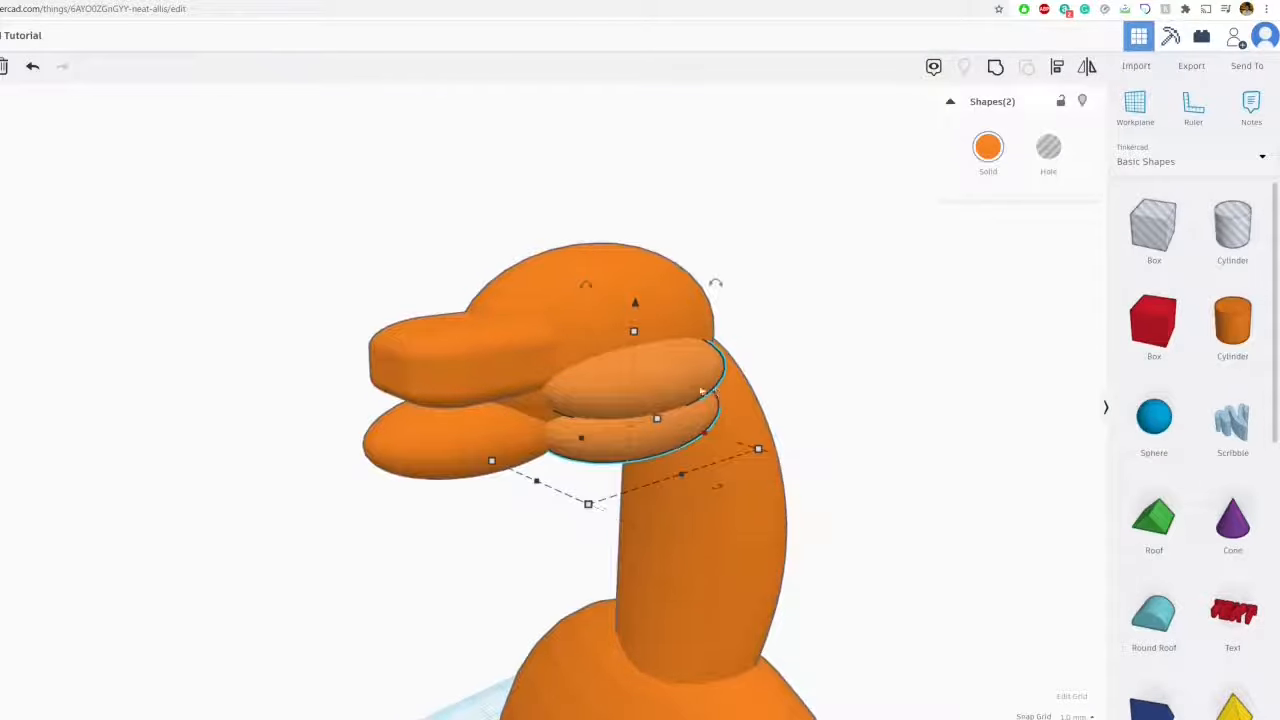
{"action": "left_click_drag", "start_coordinate": [682, 411], "coordinate": [729, 356], "text": "alt"}
{"action": "right_click_drag", "start_coordinate": [584, 372], "coordinate": [790, 414]}
{"action": "right_click_drag", "start_coordinate": [504, 393], "coordinate": [651, 323]}
{"action": "left_click", "coordinate": [651, 323]}
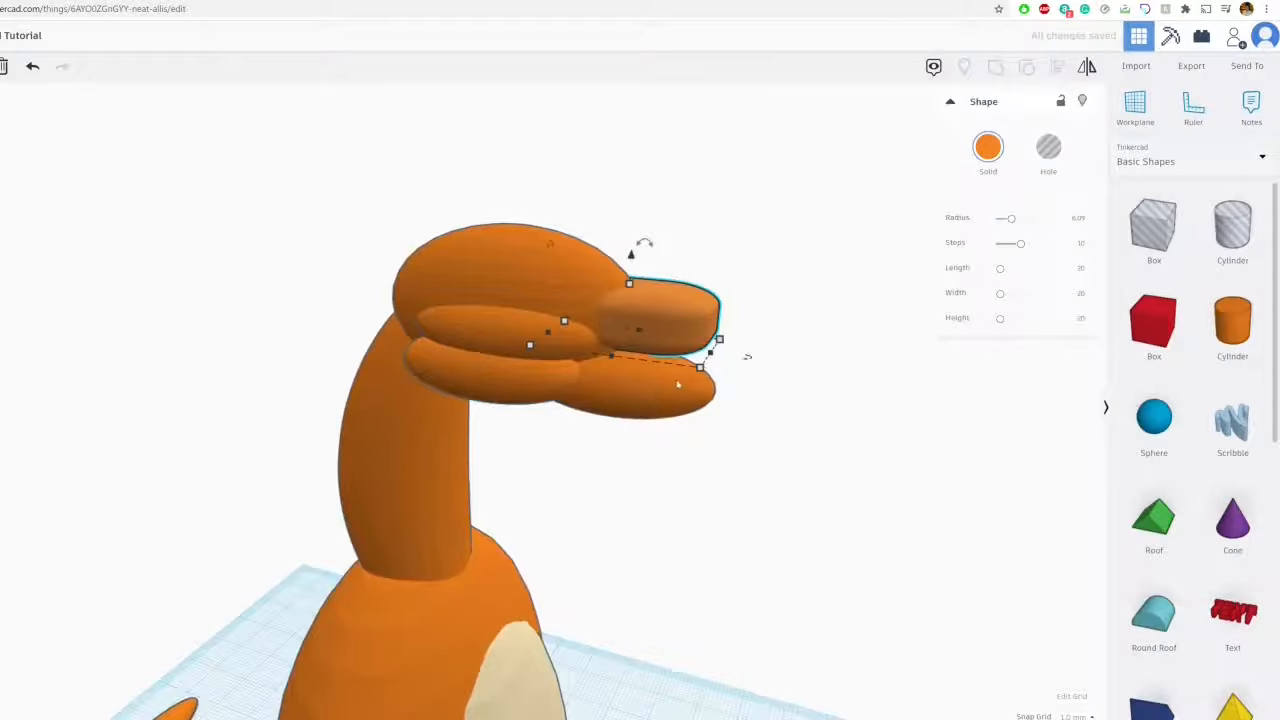
{"action": "right_click_drag", "start_coordinate": [678, 384], "coordinate": [630, 348]}
{"action": "left_click", "coordinate": [617, 413]}
{"action": "left_click", "coordinate": [628, 338]}
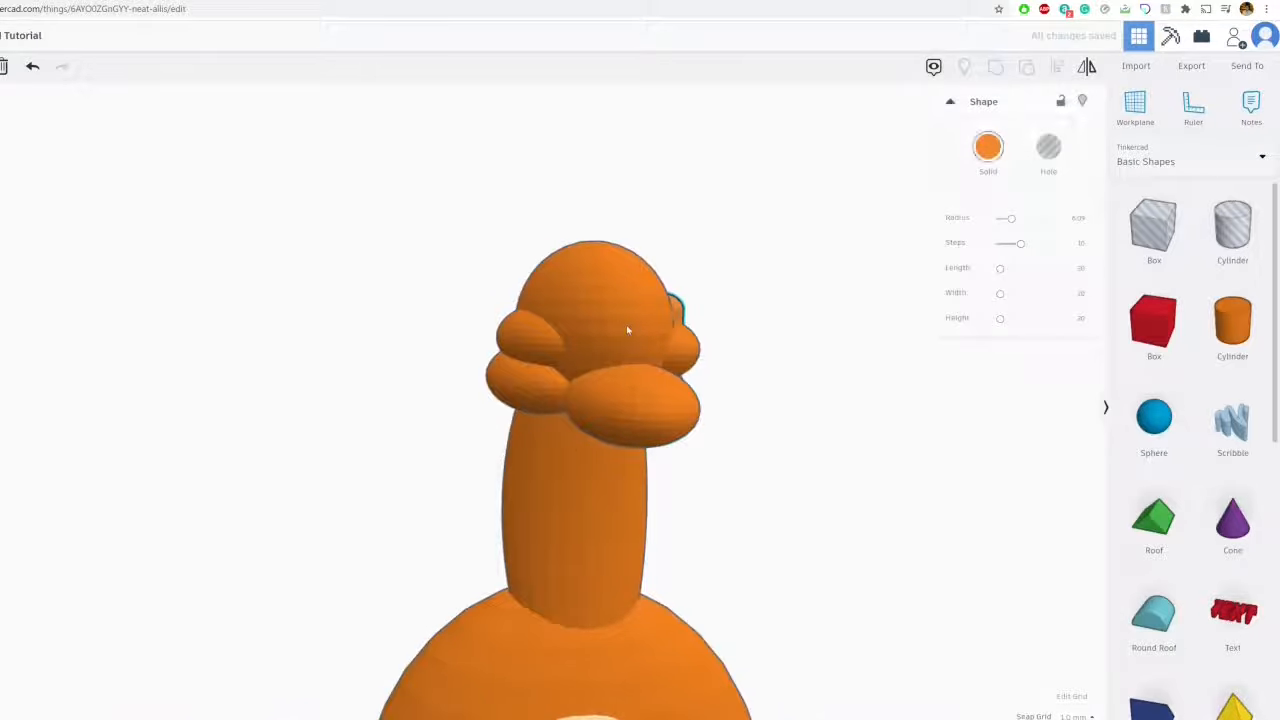
{"action": "left_click", "coordinate": [36, 69]}
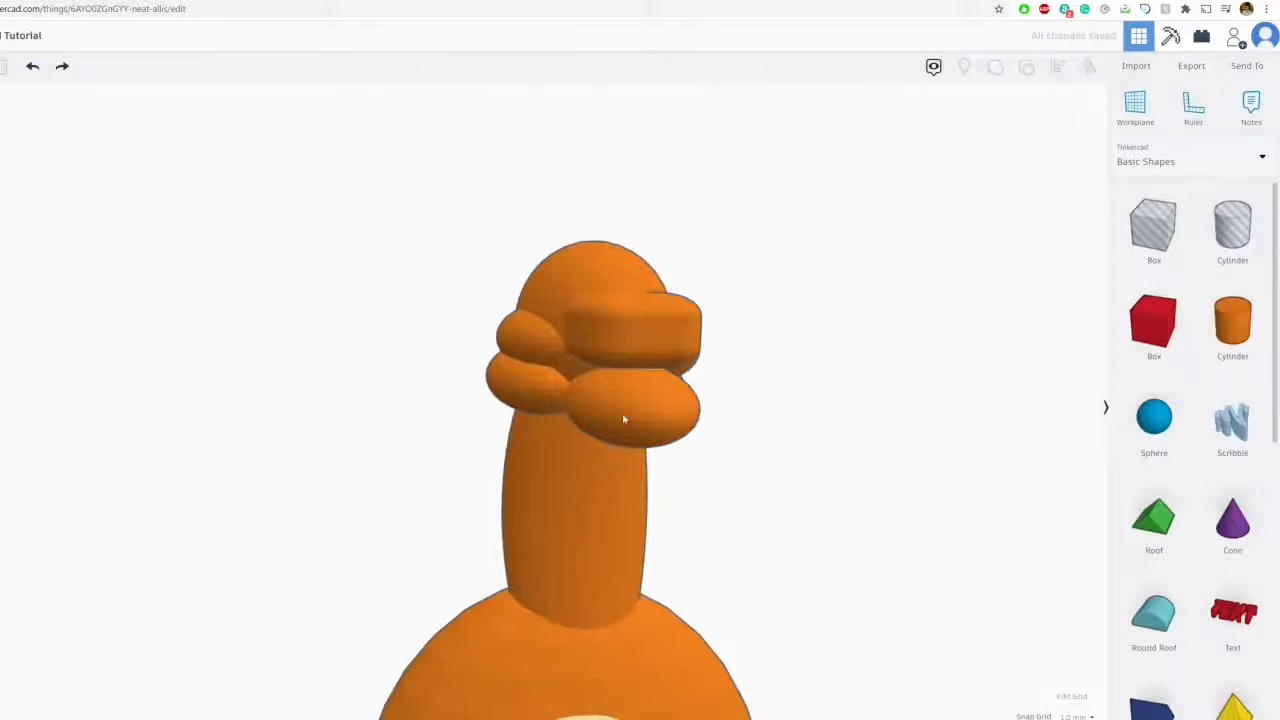
Raise the lower jaw slightly so that it meets the underside of the snout
{"action": "left_click", "coordinate": [623, 420]}
{"action": "left_click", "coordinate": [763, 326]}
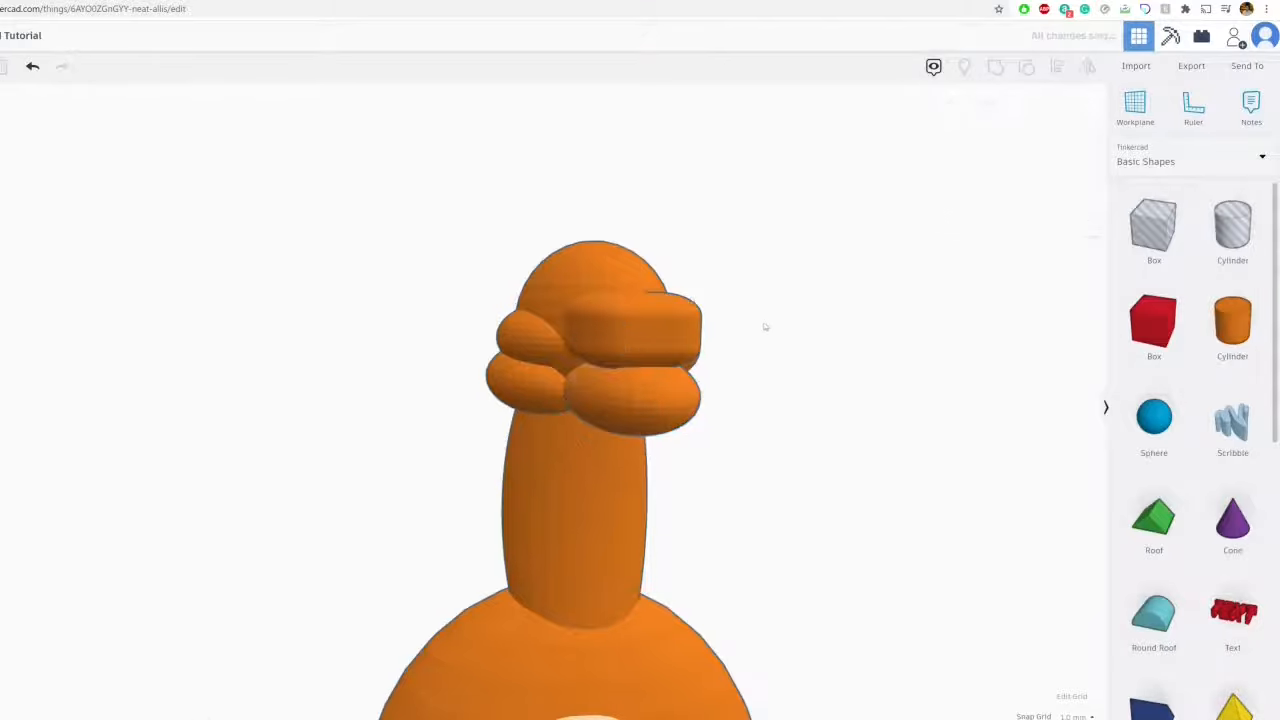
Shorten the two copied cheek ellipsoids together from the back to 20 mm long
{"action": "right_click_drag", "start_coordinate": [763, 326], "coordinate": [597, 397]}
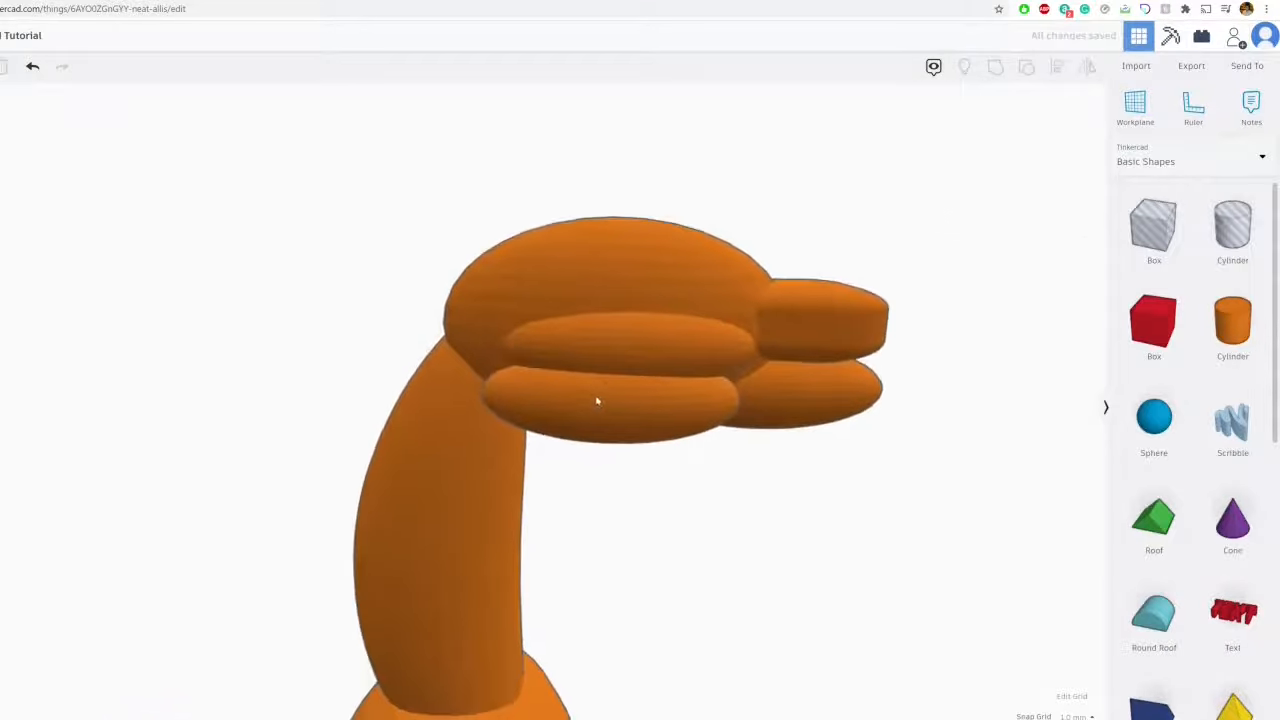
{"action": "left_click", "coordinate": [636, 393]}
{"action": "left_click", "coordinate": [658, 361], "text": "shift"}
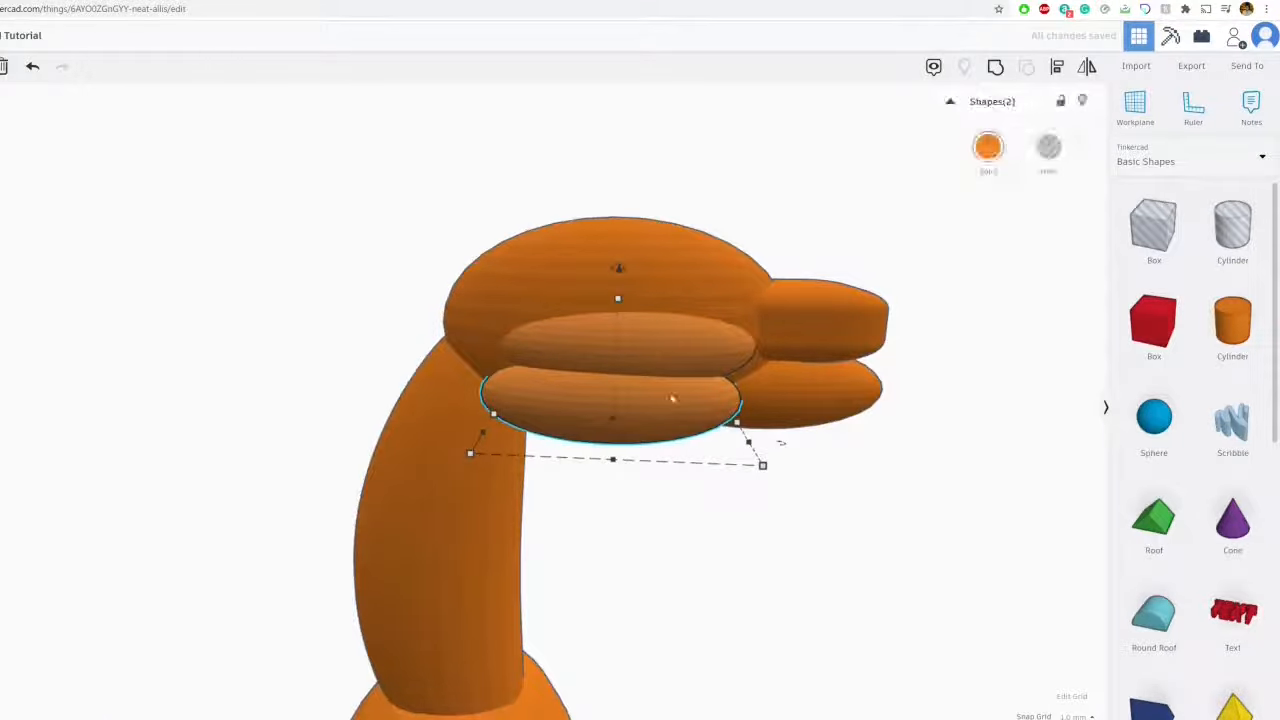
{"action": "left_click_drag", "start_coordinate": [482, 436], "coordinate": [496, 436]}
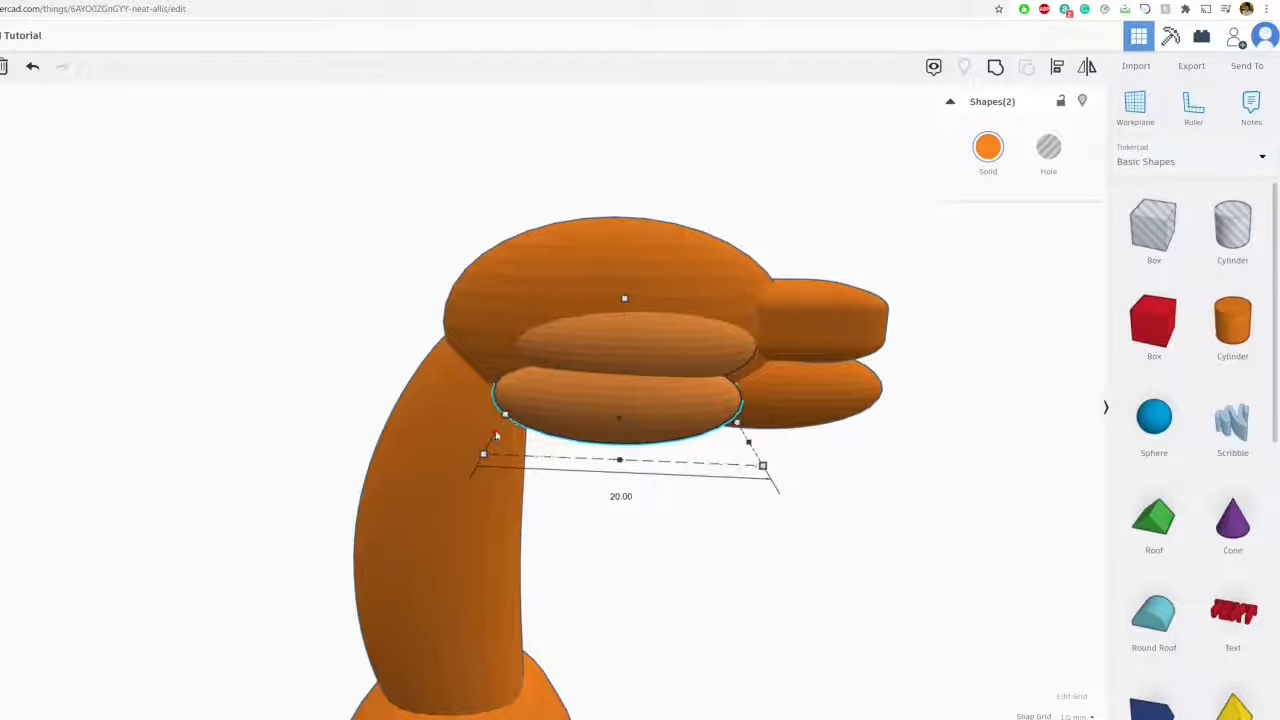
Shorten the original pair of cheek ellipsoids on the other side of the head from the back as well
{"action": "right_click_drag", "start_coordinate": [529, 398], "coordinate": [300, 300]}
{"action": "left_click", "coordinate": [610, 512]}
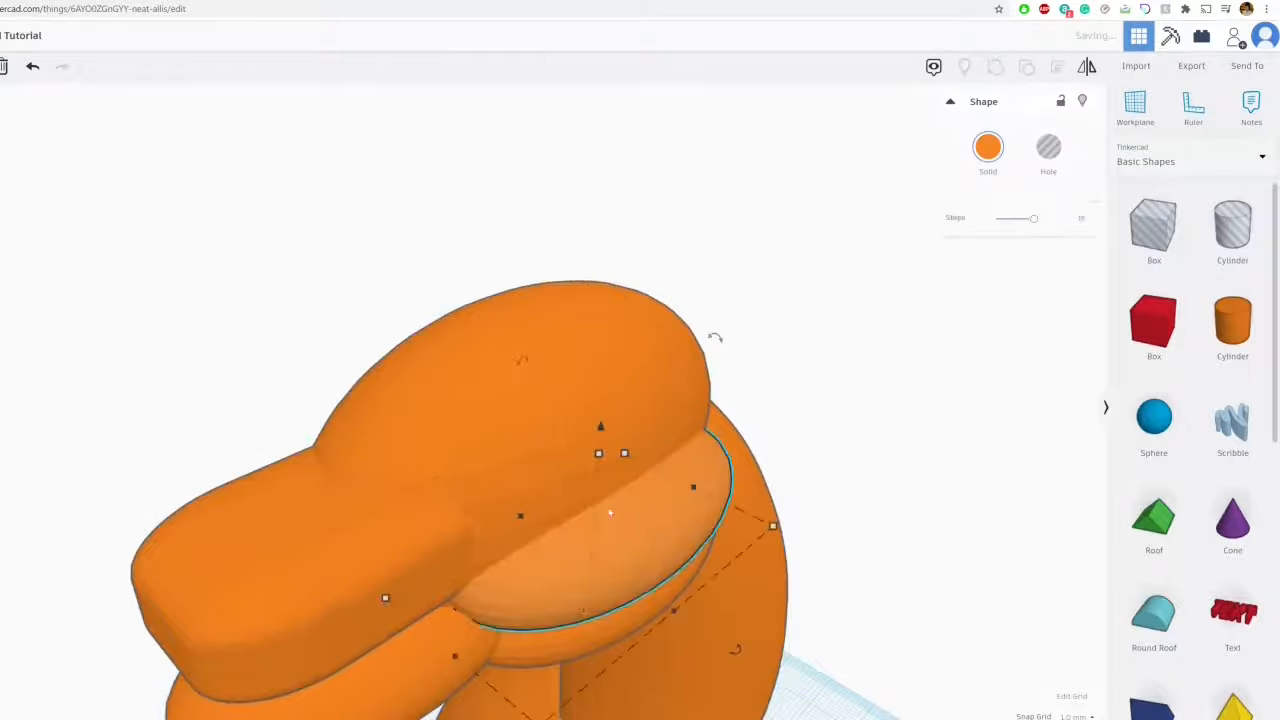
{"action": "right_click_drag", "start_coordinate": [610, 512], "coordinate": [499, 550]}
{"action": "left_click", "coordinate": [499, 550], "text": "shift"}
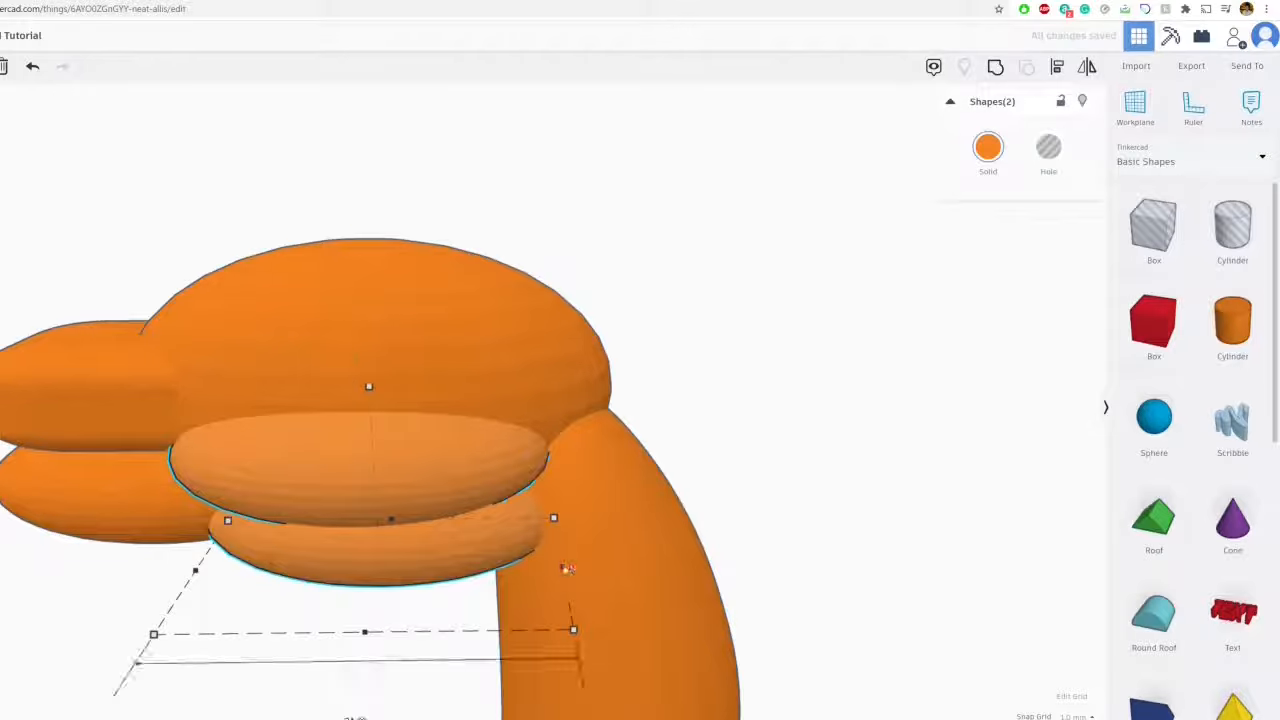
{"action": "left_click", "coordinate": [771, 343]}
{"action": "right_click_drag", "start_coordinate": [514, 449], "coordinate": [380, 360]}
{"action": "left_click", "coordinate": [1258, 618]}
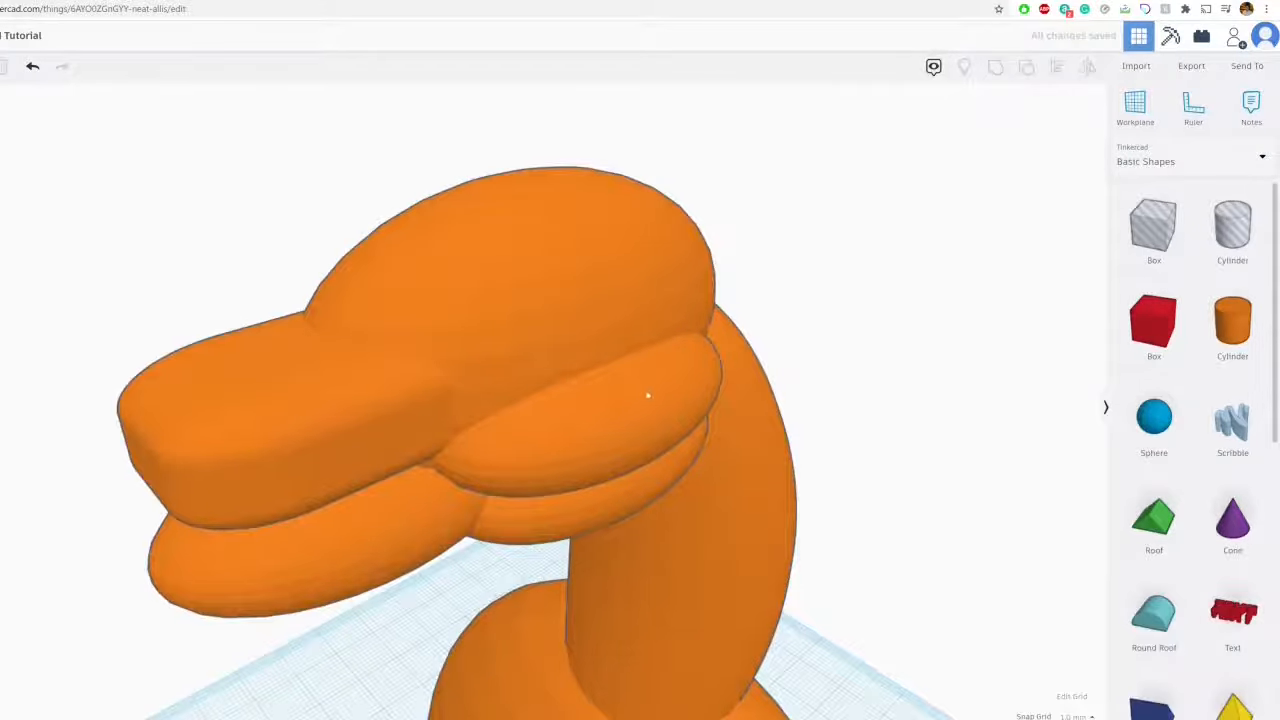
Lengthen the snout box forward to about 19 mm
{"action": "right_click_drag", "start_coordinate": [646, 385], "coordinate": [817, 311]}
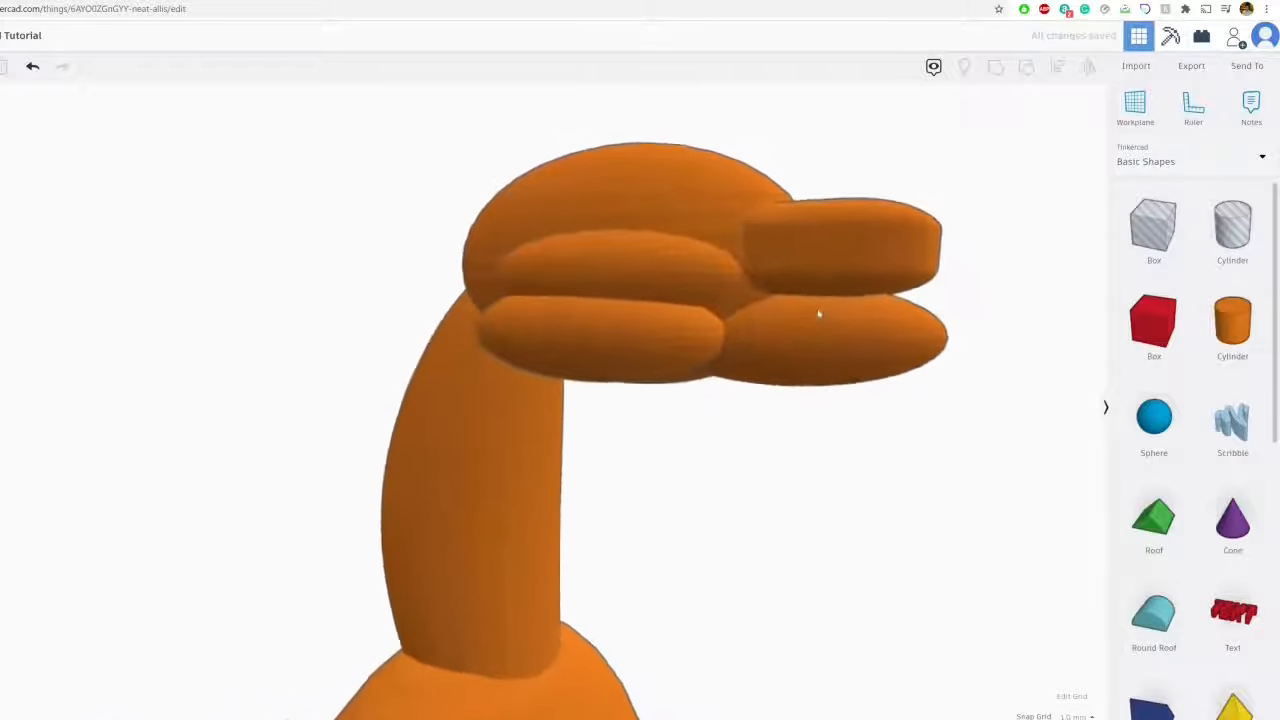
{"action": "left_click", "coordinate": [840, 290]}
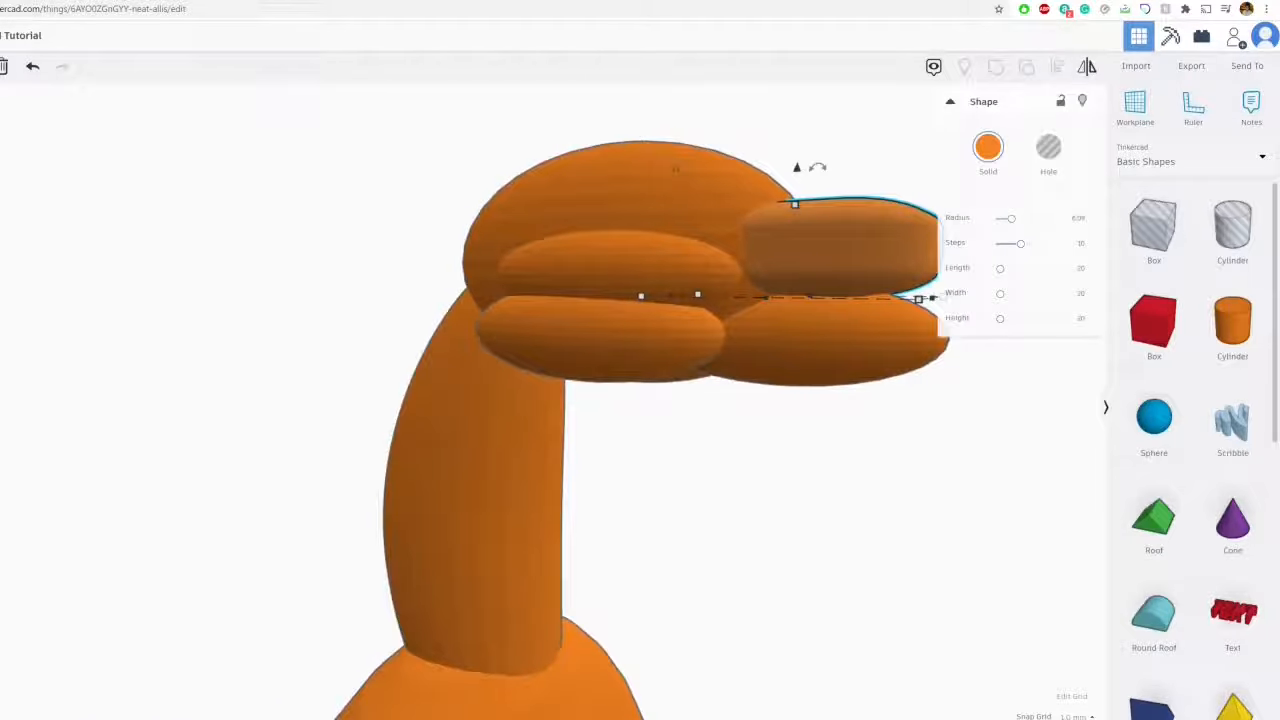
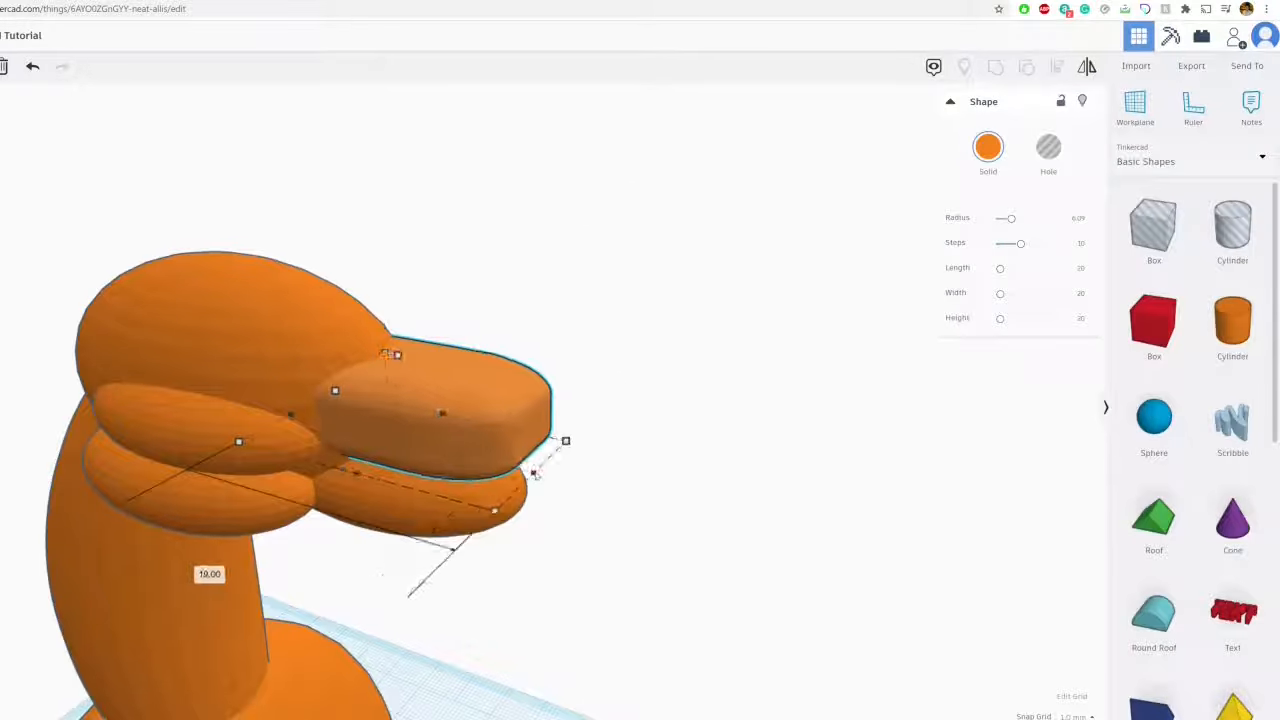
{"action": "left_click_drag", "start_coordinate": [544, 471], "coordinate": [558, 478]}
Narrow the lower jaw to 9 mm from both sides and raise it 1 mm toward the snout
{"action": "right_click_drag", "start_coordinate": [552, 400], "coordinate": [270, 392]}
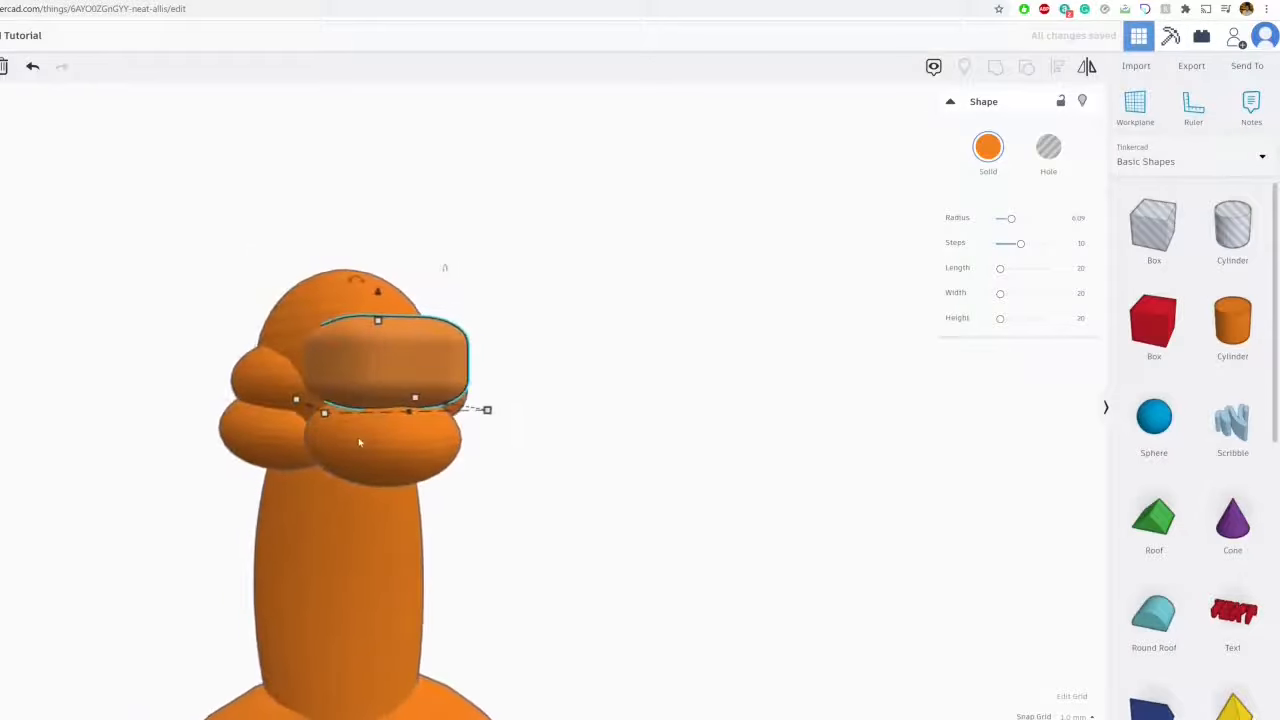
{"action": "left_click", "coordinate": [360, 443]}
{"action": "left_click_drag", "start_coordinate": [310, 485], "coordinate": [316, 492]}
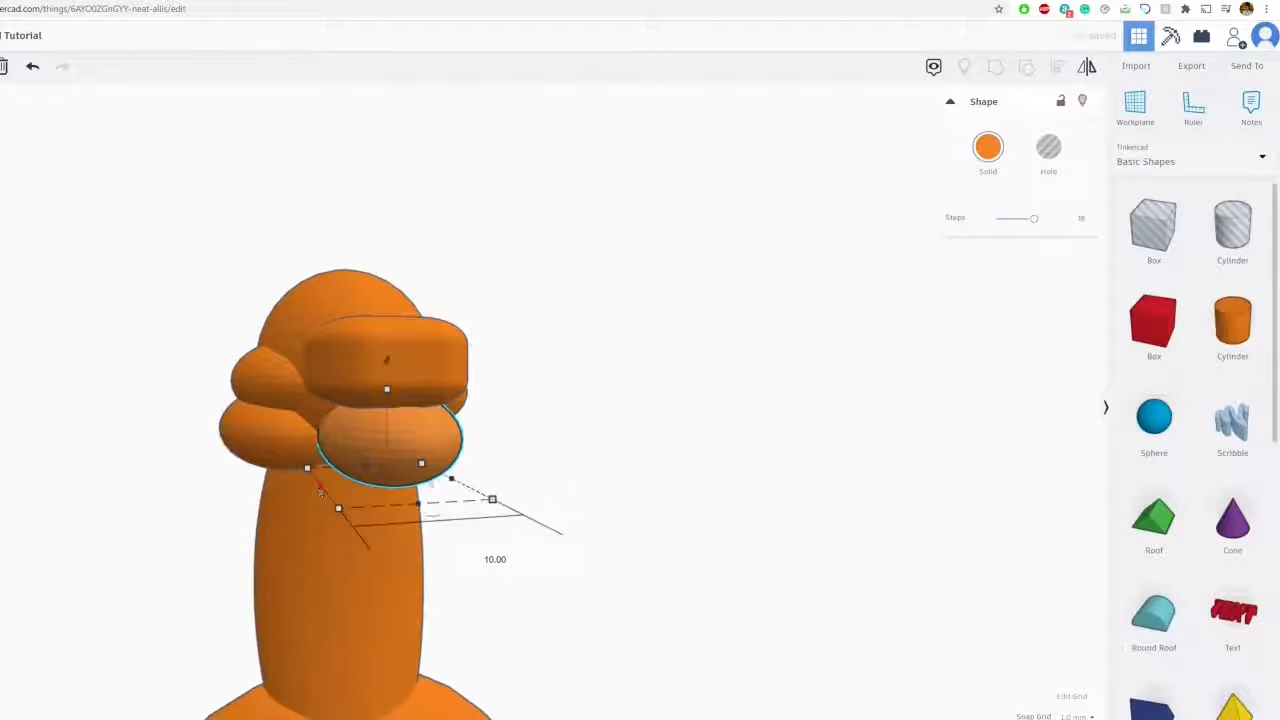
{"action": "left_click_drag", "start_coordinate": [454, 484], "coordinate": [443, 484]}
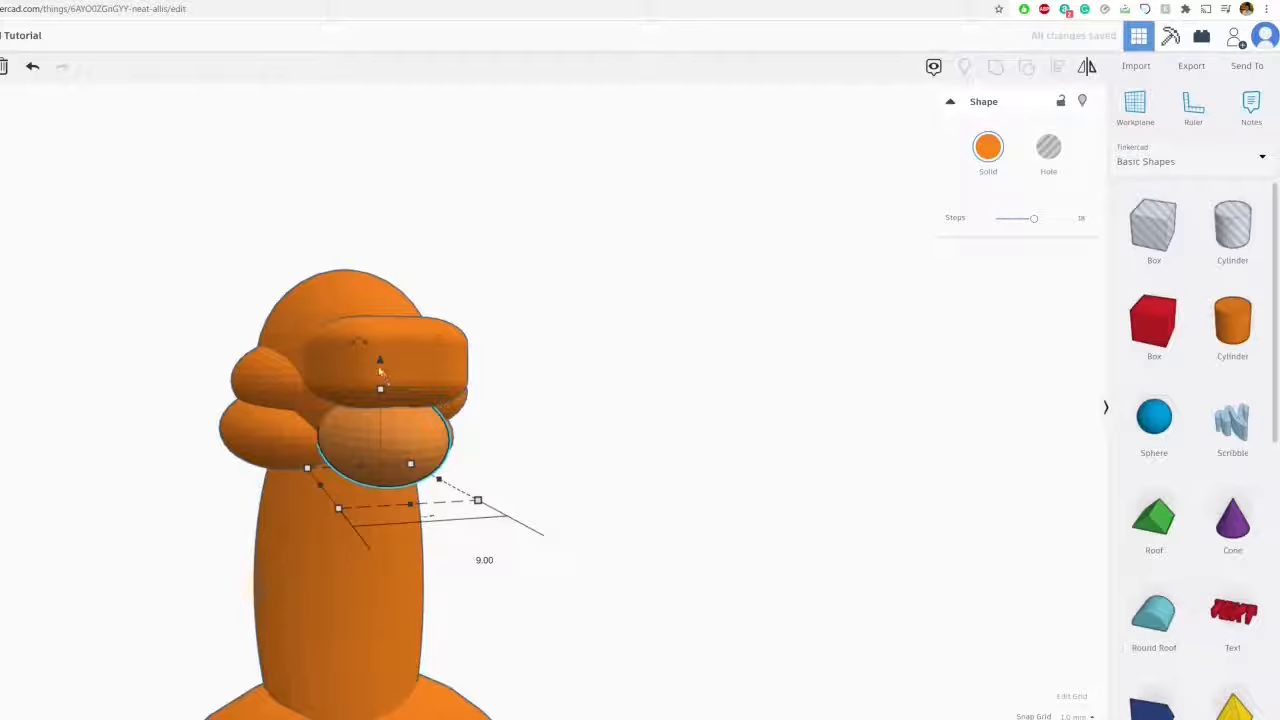
{"action": "left_click", "coordinate": [380, 372]}
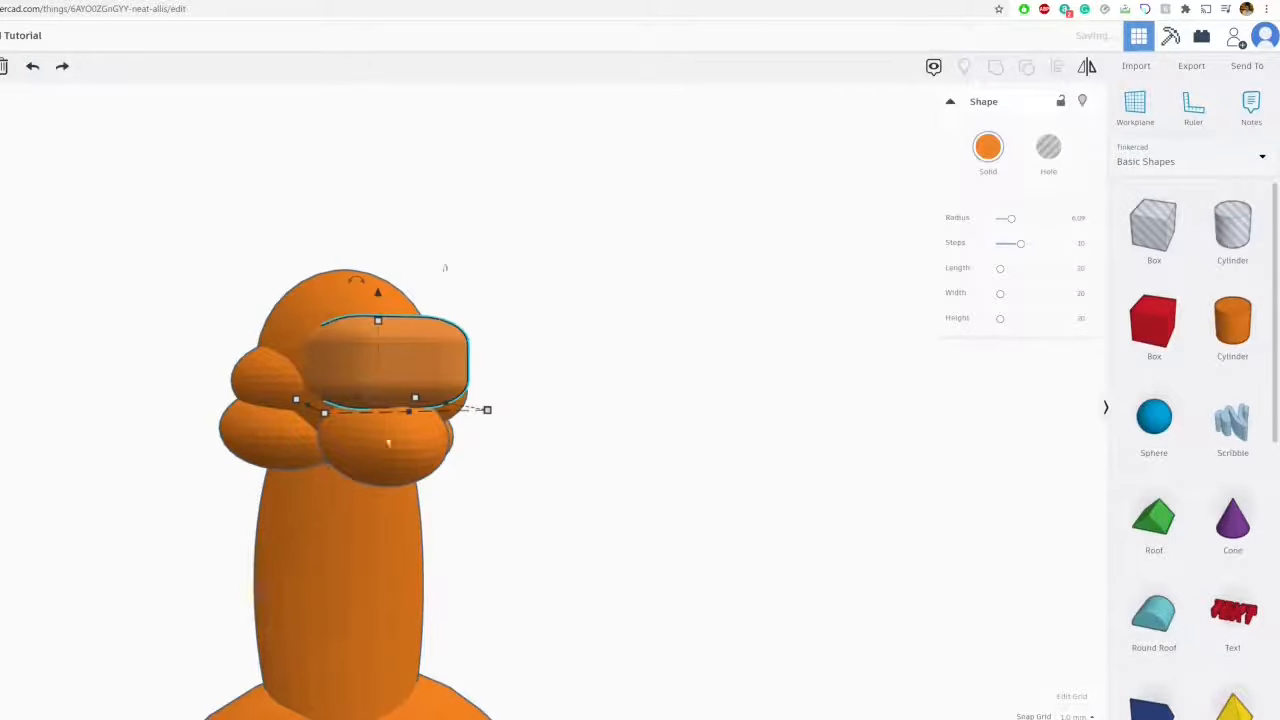
{"action": "left_click", "coordinate": [379, 373]}
{"action": "left_click_drag", "start_coordinate": [382, 358], "coordinate": [380, 346]}
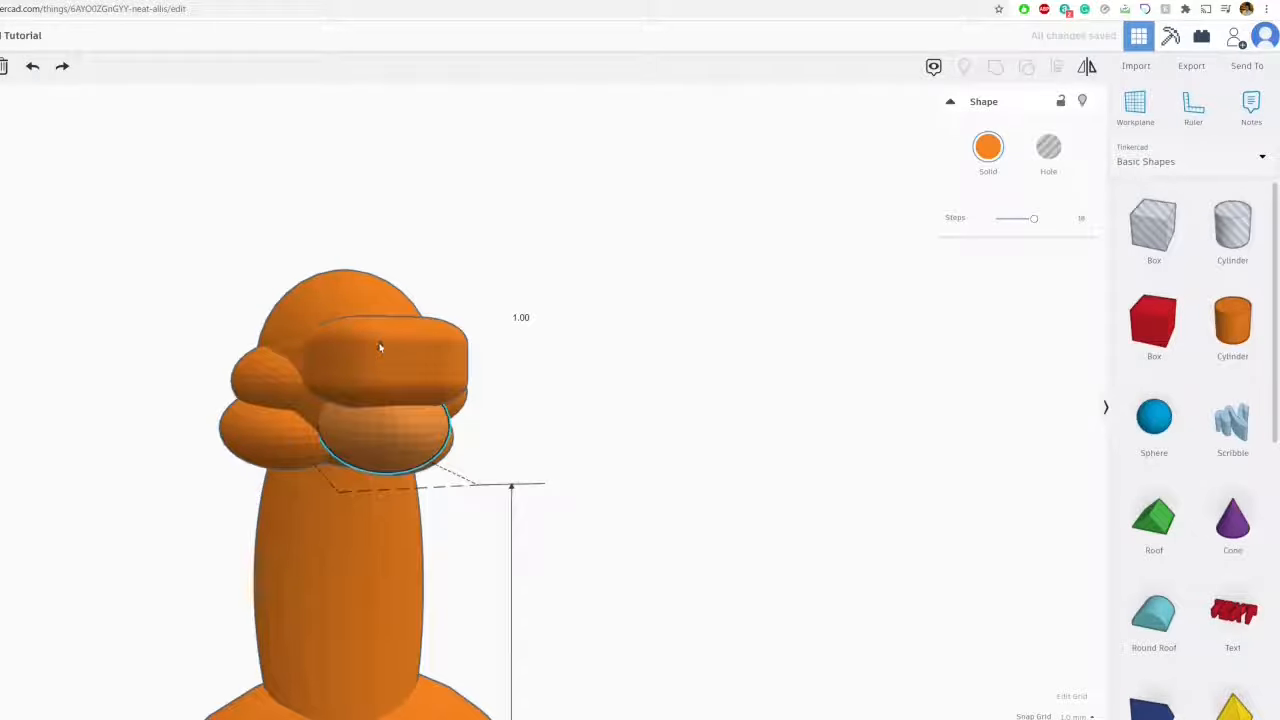
Set the height of the lower cheek ellipsoid on one side of the head to 8 mm
{"action": "right_click_drag", "start_coordinate": [478, 485], "coordinate": [985, 400]}
{"action": "left_click", "coordinate": [685, 518]}
{"action": "middle_click_drag", "start_coordinate": [548, 550], "coordinate": [700, 449]}
{"action": "right_click_drag", "start_coordinate": [589, 347], "coordinate": [450, 470]}
{"action": "left_click", "coordinate": [494, 451]}
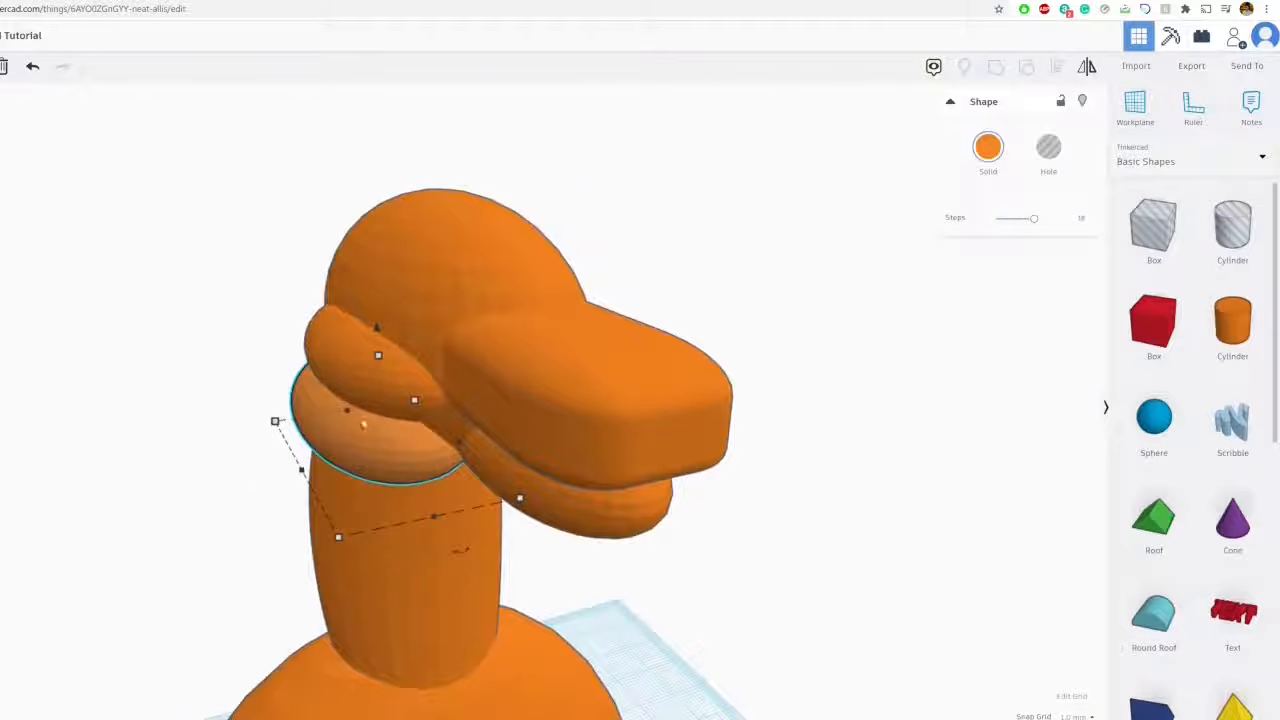
{"action": "left_click_drag", "start_coordinate": [378, 356], "coordinate": [377, 343]}
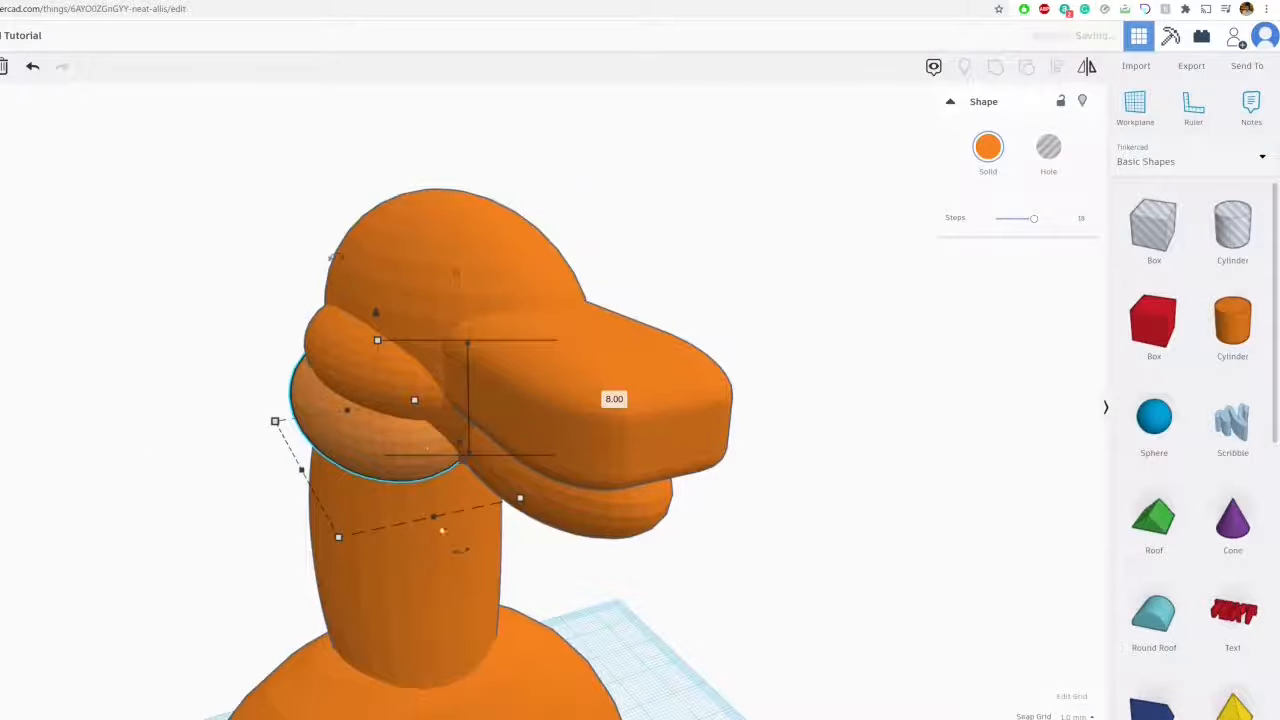
{"action": "mouse_move", "coordinate": [441, 520]}
{"action": "left_click_drag", "start_coordinate": [524, 507], "coordinate": [531, 503]}
Lengthen the upper cheek ellipsoid toward the snout to about 20 mm
{"action": "left_click", "coordinate": [427, 408]}
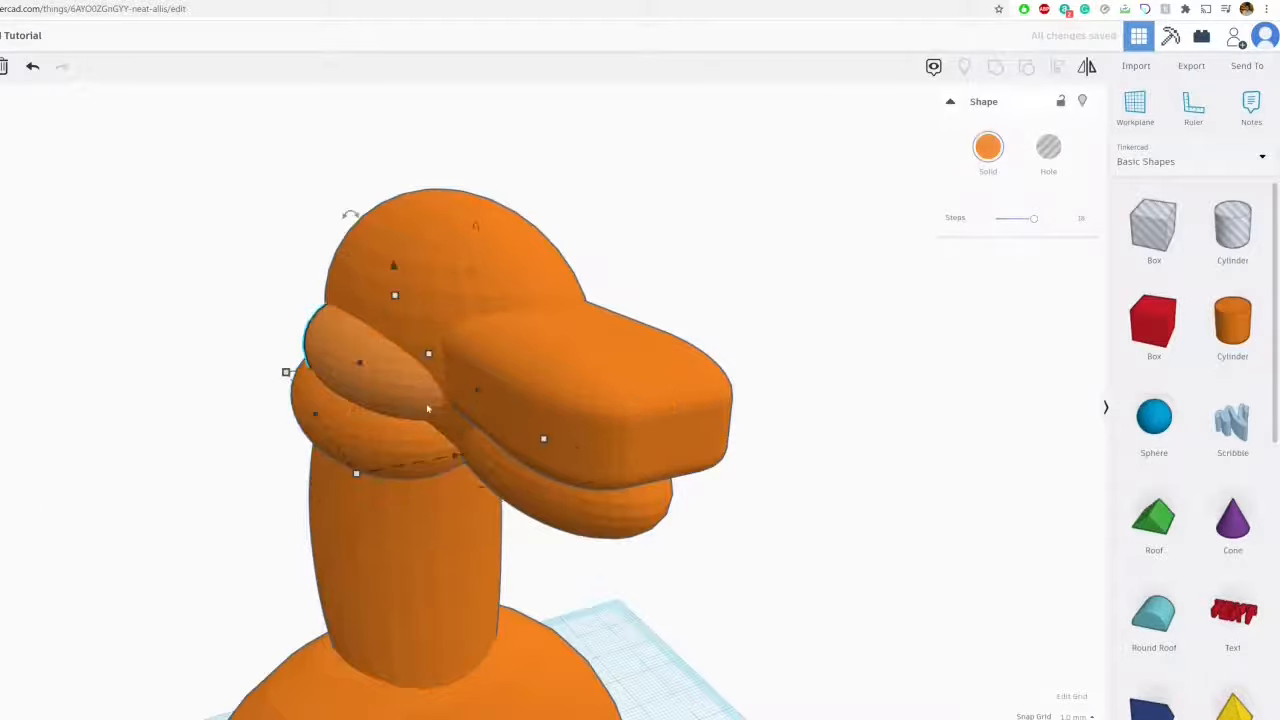
{"action": "left_click_drag", "start_coordinate": [455, 460], "coordinate": [463, 468]}
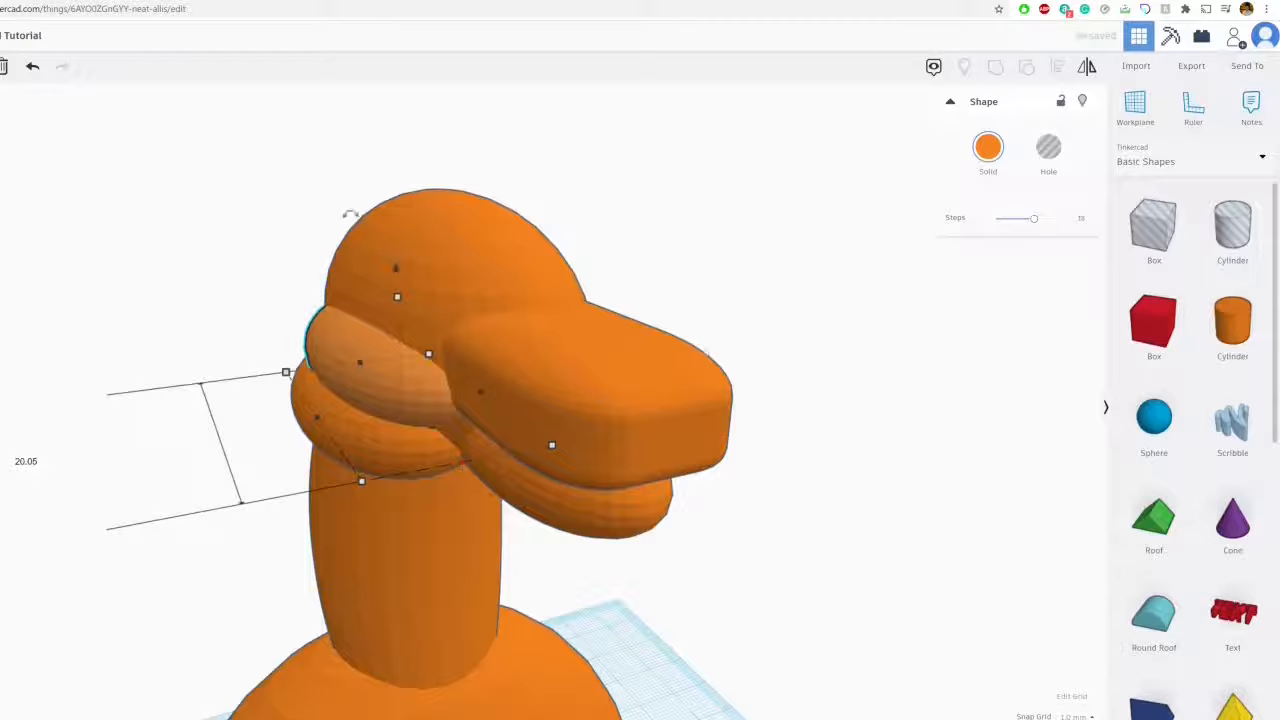
{"action": "right_click_drag", "start_coordinate": [790, 360], "coordinate": [422, 338]}
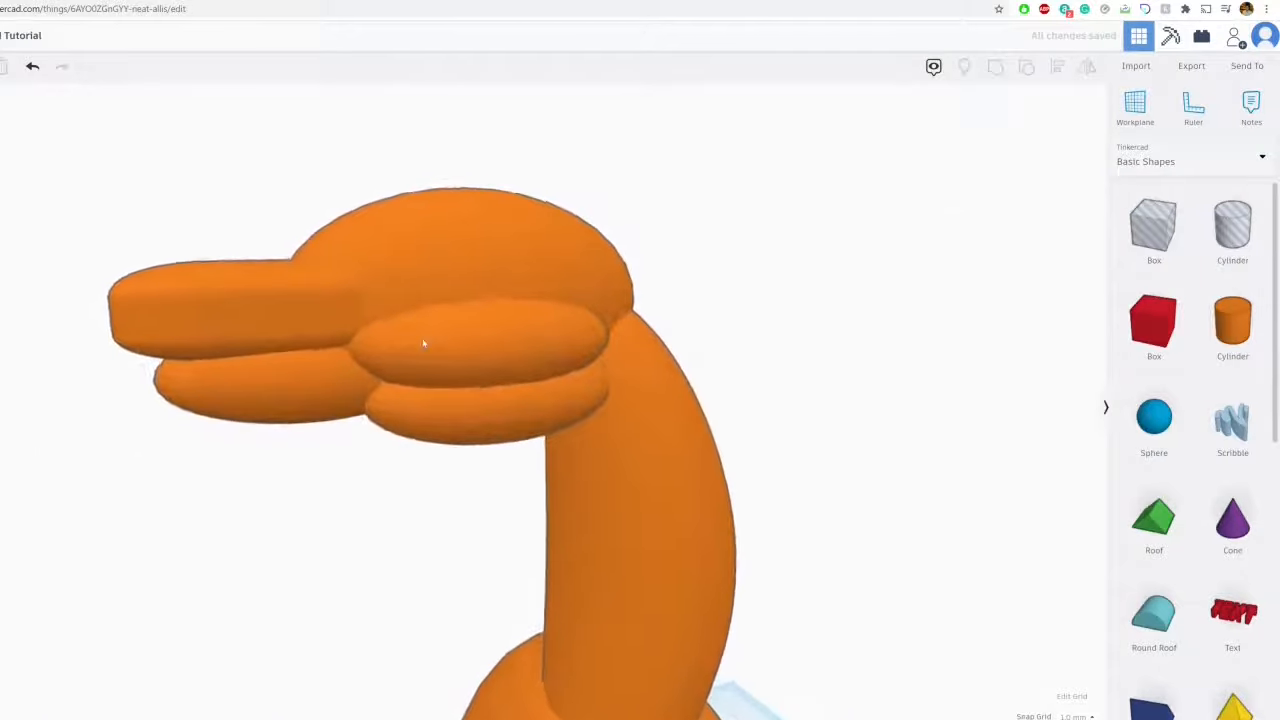
Delete both outdated cheek ellipsoids on the opposite side of the head
{"action": "left_click", "coordinate": [424, 344]}
{"action": "left_click", "coordinate": [409, 402]}
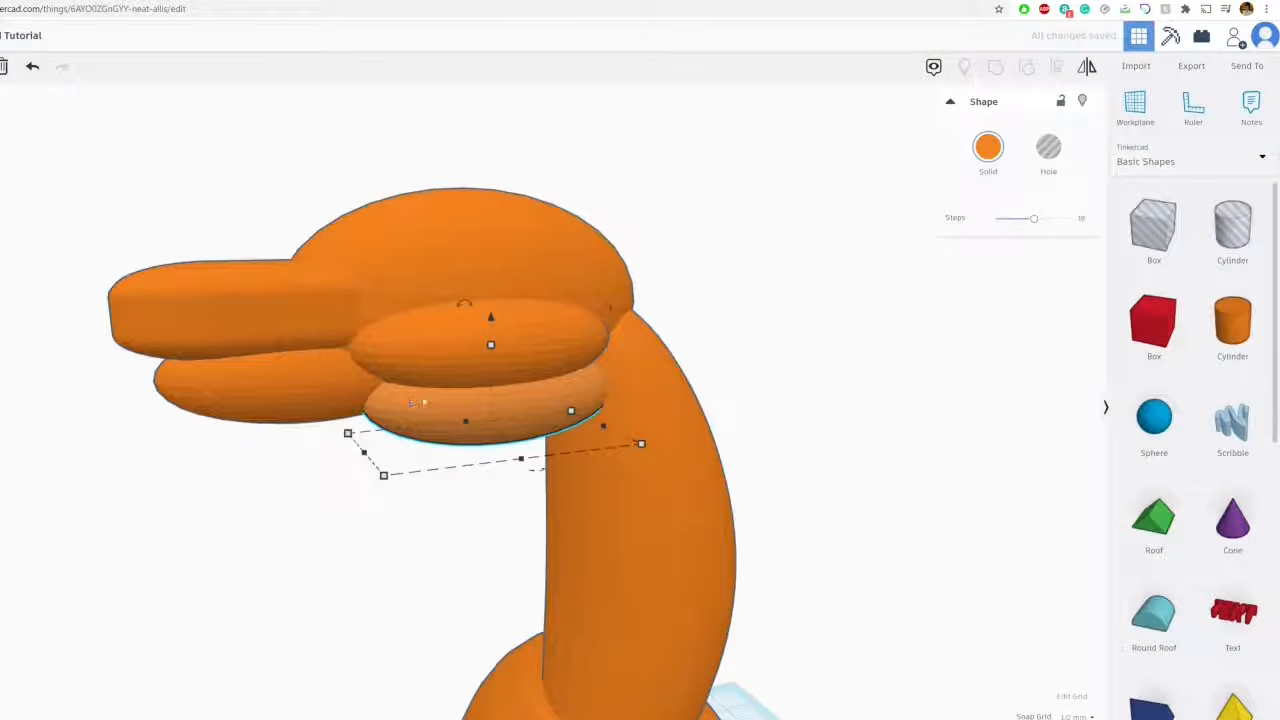
{"action": "left_click", "coordinate": [461, 358], "text": "shift"}
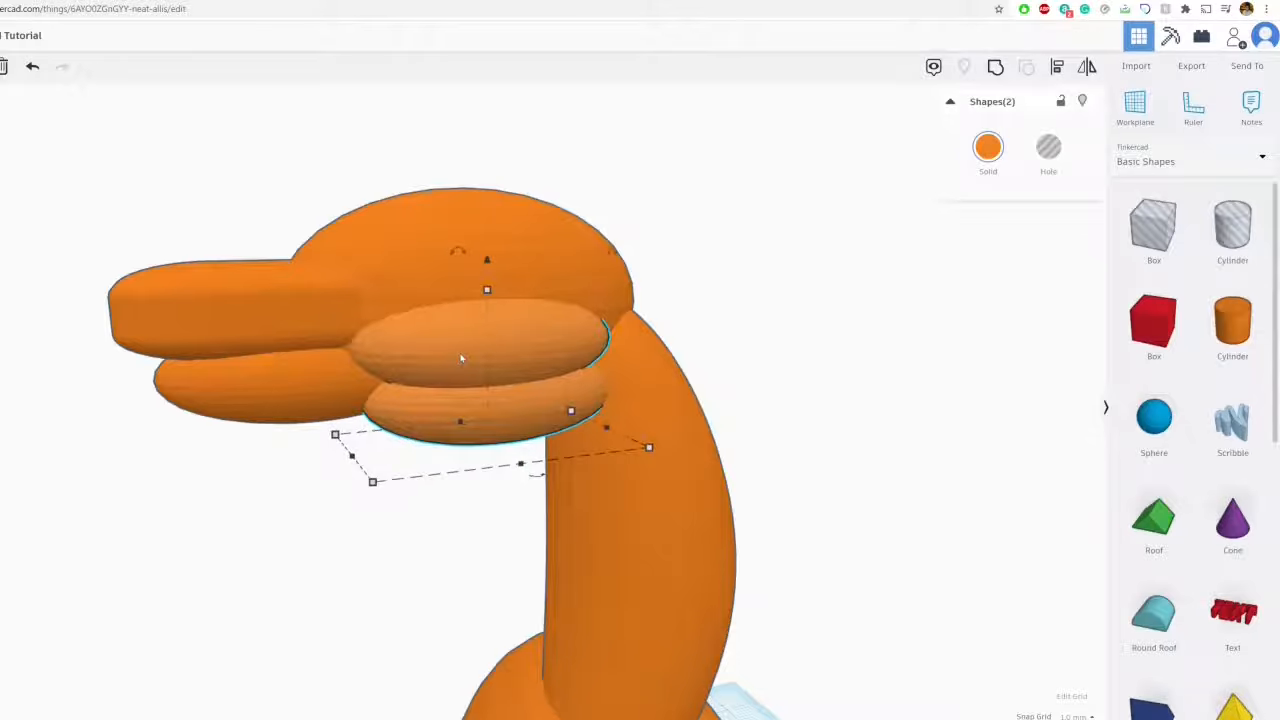
{"action": "key", "text": "Delete"}
Duplicate the remaining pair of cheek ellipsoids and place the copy on the bare side of the head
{"action": "middle_click_drag", "start_coordinate": [461, 368], "coordinate": [597, 402]}
{"action": "right_click_drag", "start_coordinate": [597, 402], "coordinate": [1040, 403]}
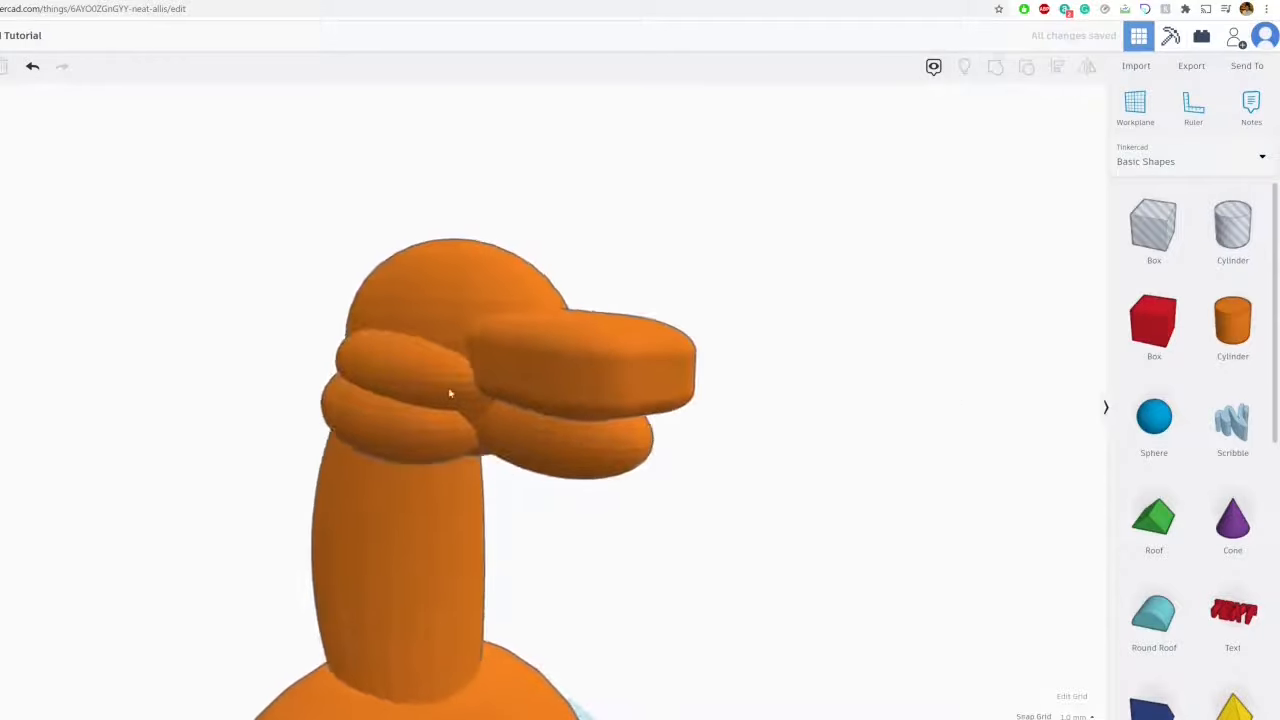
{"action": "left_click", "coordinate": [450, 393]}
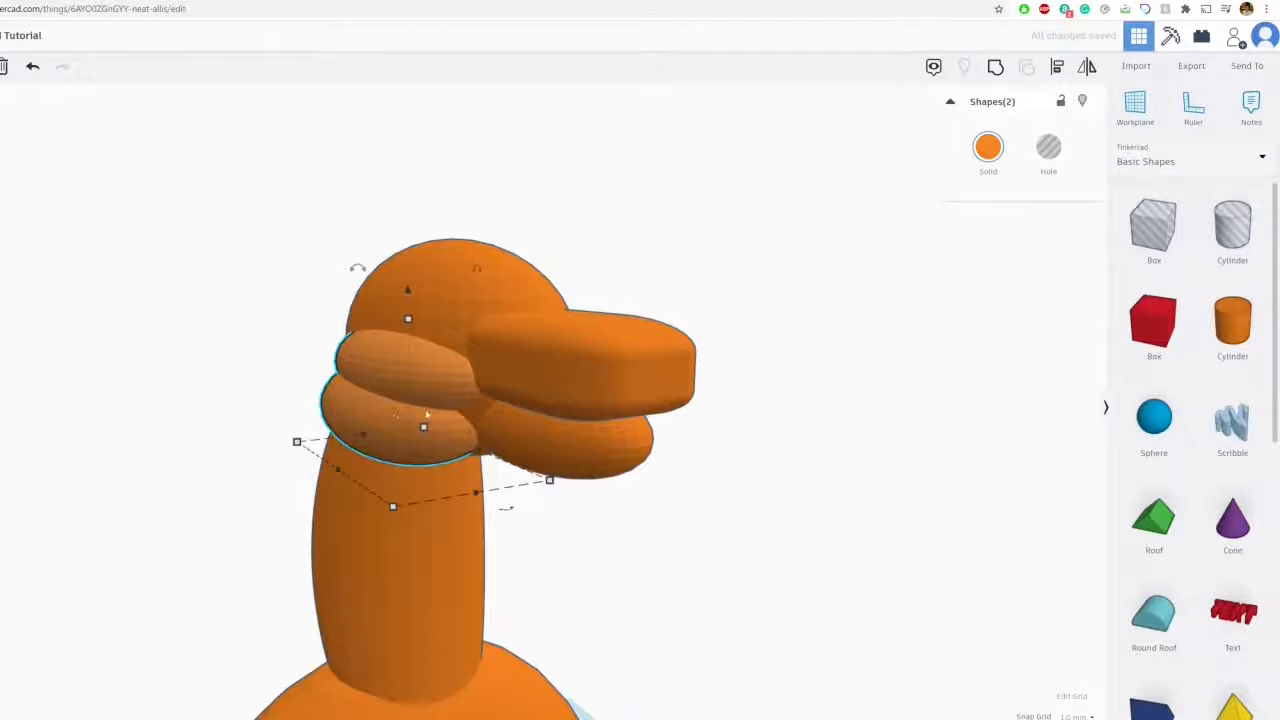
{"action": "left_click", "coordinate": [430, 413]}
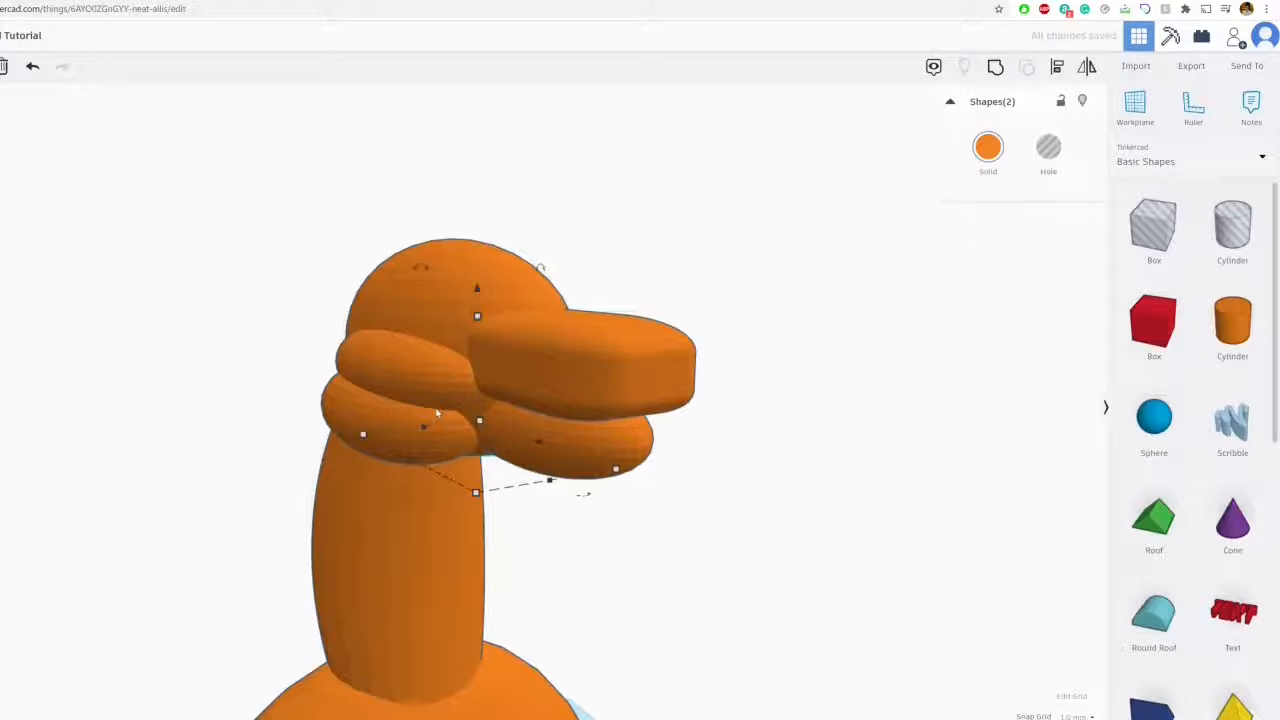
{"action": "right_click_drag", "start_coordinate": [802, 380], "coordinate": [551, 470]}
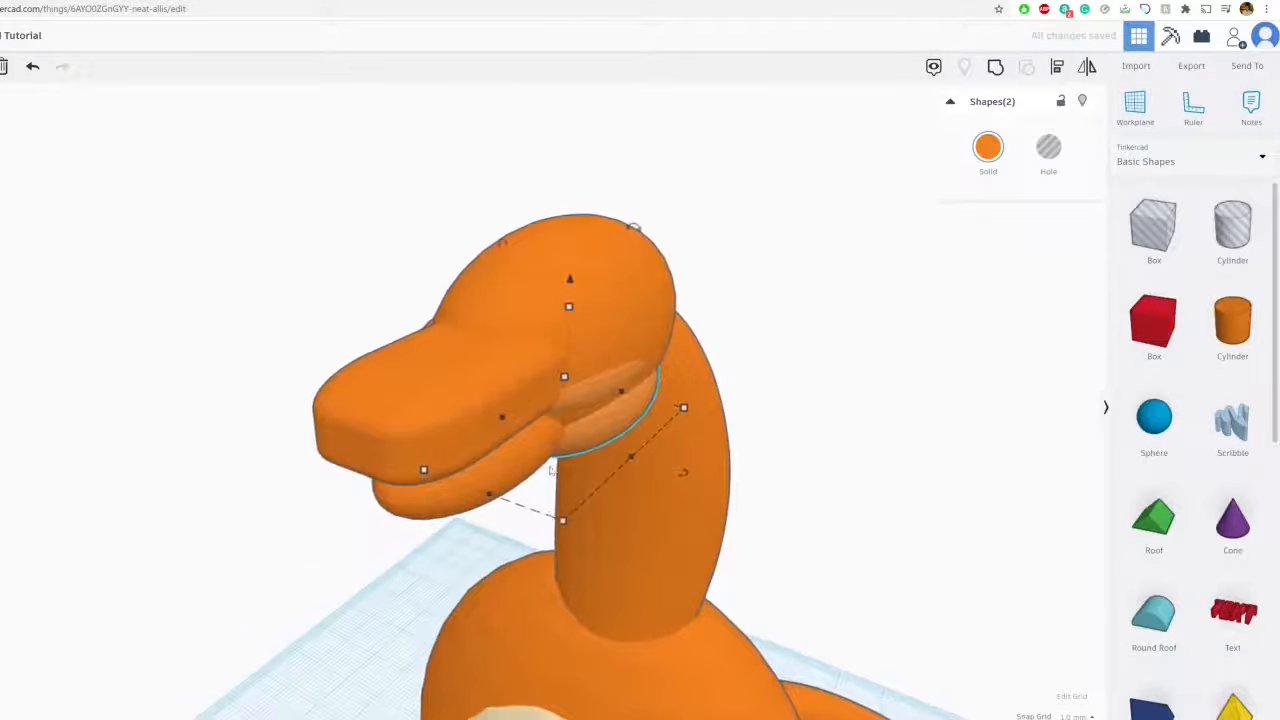
{"action": "key", "text": "Right"}
{"action": "key", "text": "Right"}
{"action": "key", "text": "Right"}
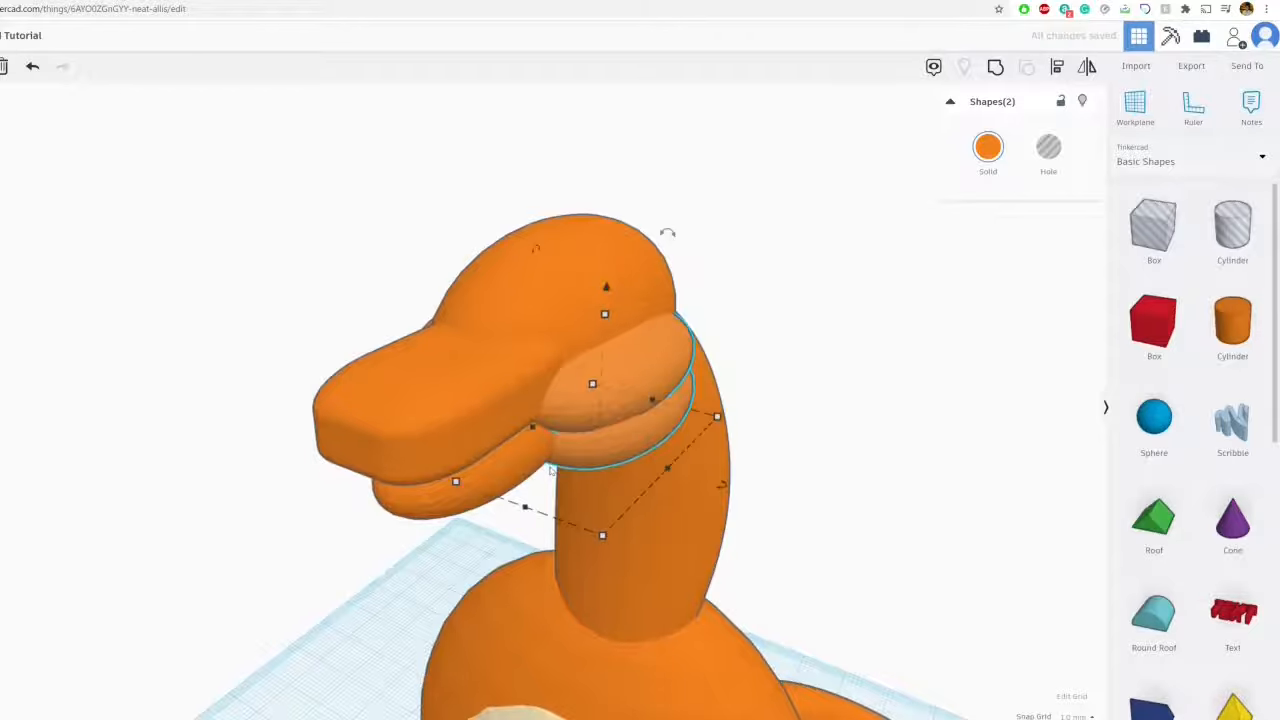
{"action": "key", "text": "Left"}
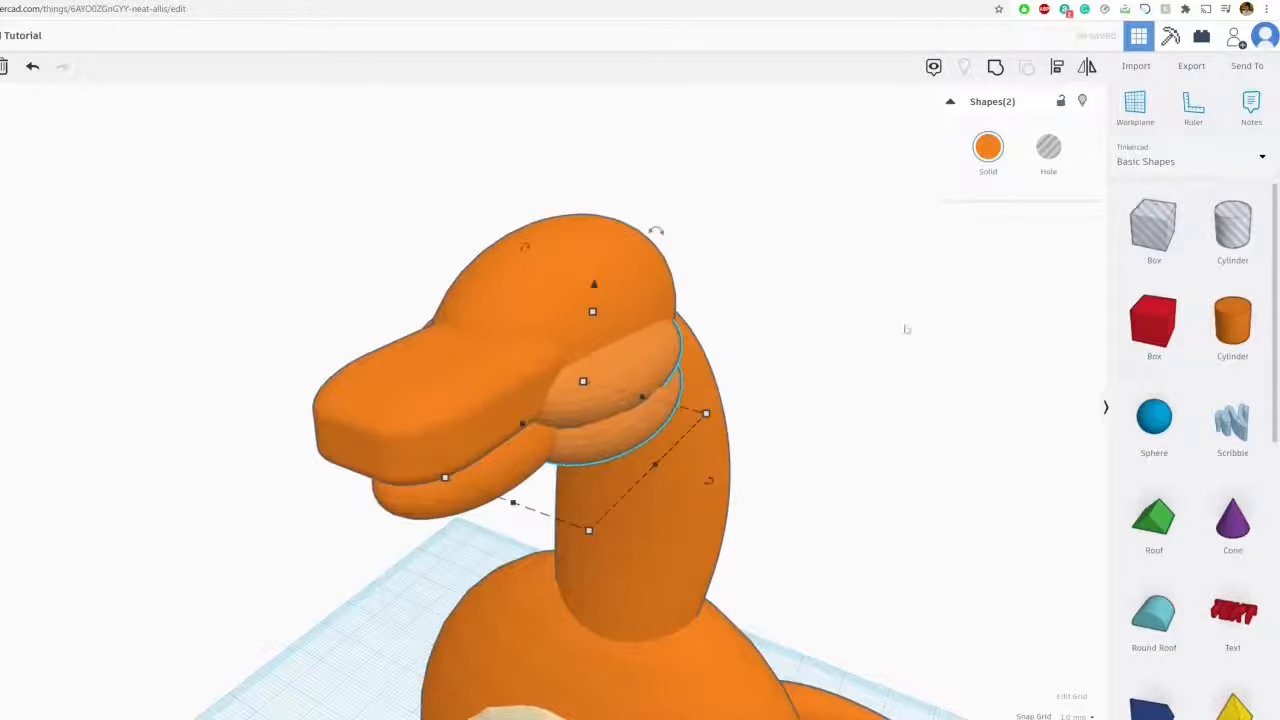
{"action": "left_click", "coordinate": [906, 329]}
Make the main head ellipsoid taller and fine-tune its length from the front
{"action": "right_click_drag", "start_coordinate": [906, 329], "coordinate": [645, 404]}
{"action": "middle_click_drag", "start_coordinate": [769, 450], "coordinate": [832, 407]}
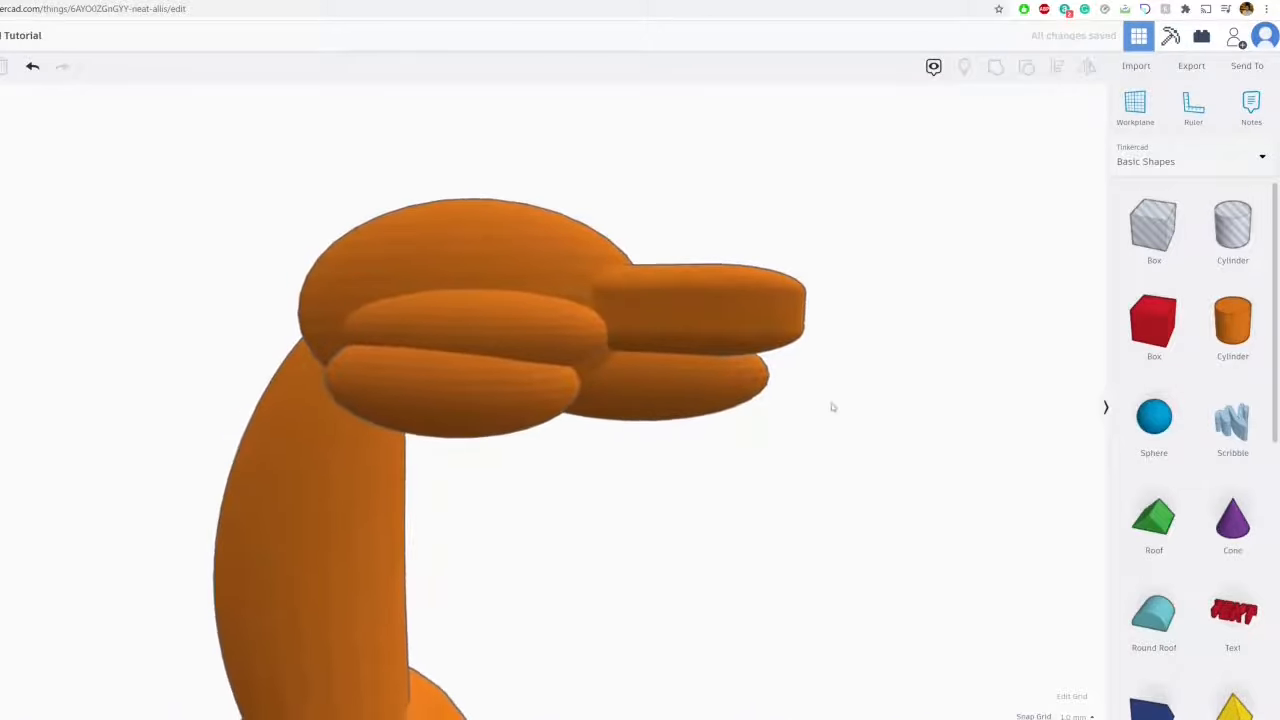
{"action": "right_click_drag", "start_coordinate": [832, 407], "coordinate": [523, 274]}
{"action": "left_click", "coordinate": [564, 206]}
{"action": "left_click_drag", "start_coordinate": [564, 203], "coordinate": [567, 172]}
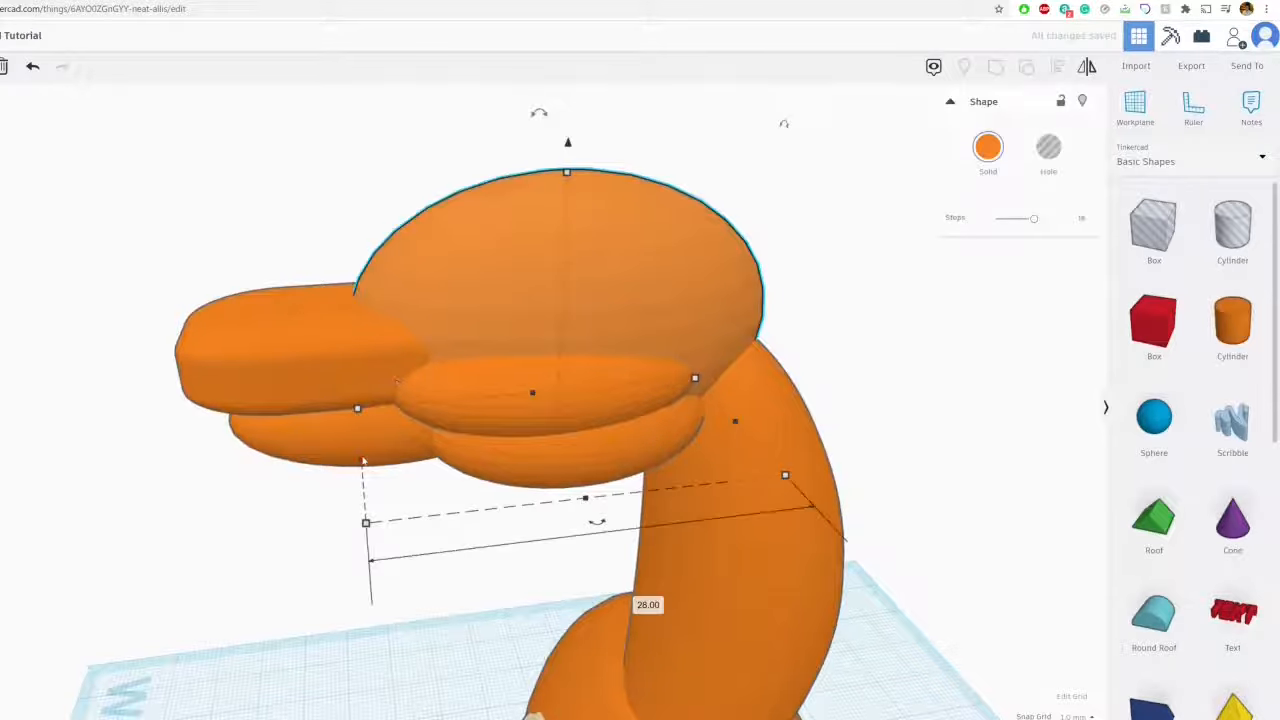
{"action": "left_click_drag", "start_coordinate": [383, 459], "coordinate": [389, 459]}
{"action": "left_click", "coordinate": [817, 260]}
{"action": "right_click_drag", "start_coordinate": [817, 260], "coordinate": [729, 348]}
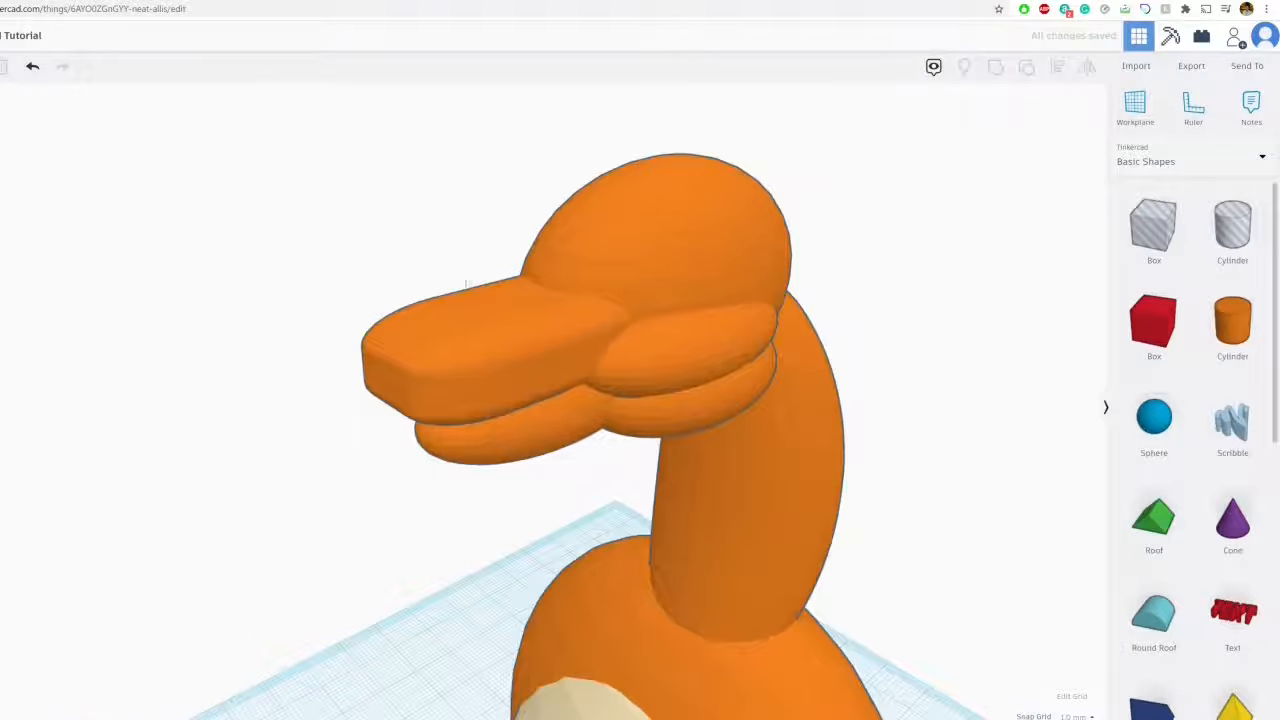
Add a Paraboloid from the basic shapes to the workplane beside the figure
{"action": "scroll", "coordinate": [1205, 485], "scroll_direction": "down", "scroll_amount": 5}
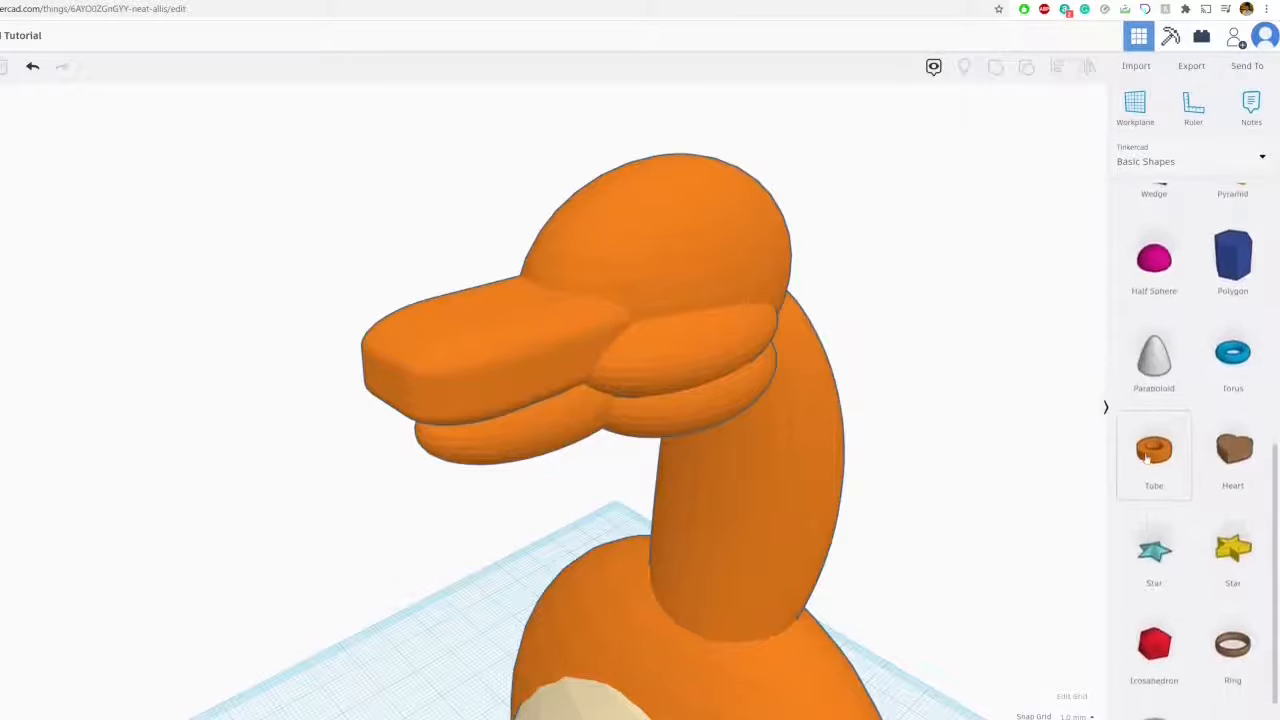
{"action": "scroll", "coordinate": [1182, 508], "scroll_direction": "up", "scroll_amount": 4}
{"action": "scroll", "coordinate": [1182, 508], "scroll_direction": "up", "scroll_amount": 2}
{"action": "scroll", "coordinate": [1184, 420], "scroll_direction": "down", "scroll_amount": 6}
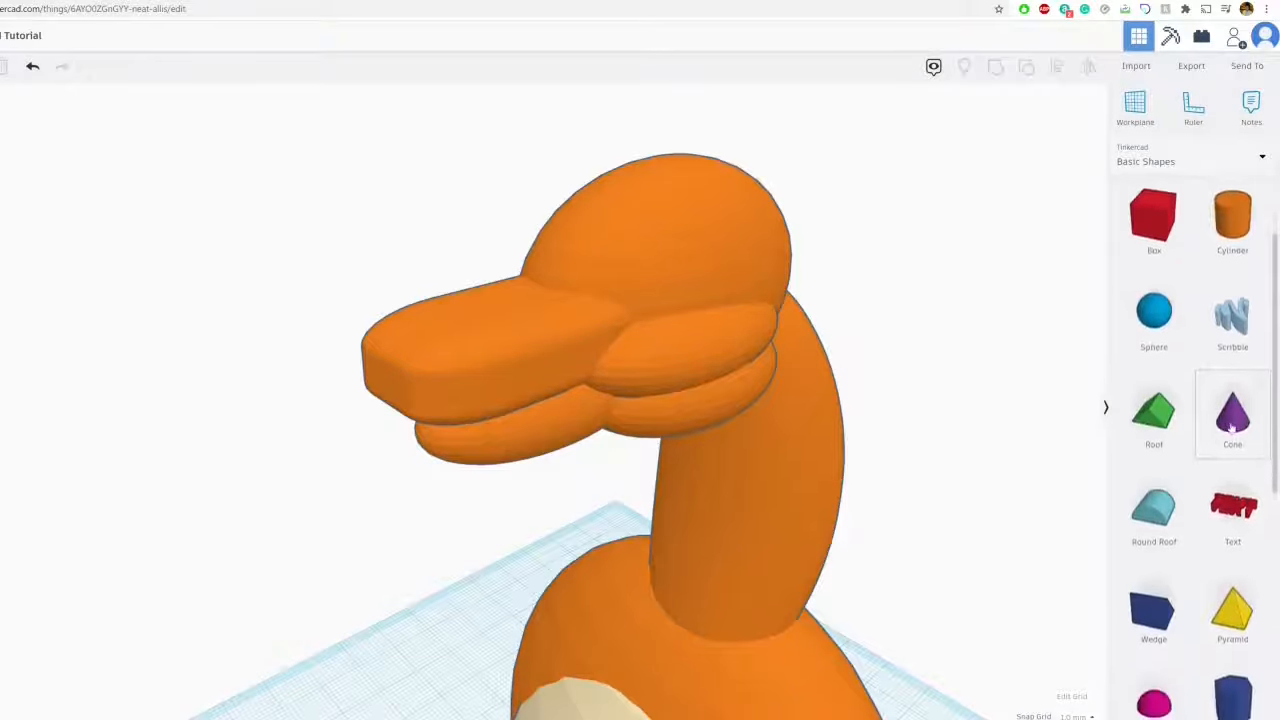
{"action": "left_click_drag", "start_coordinate": [1165, 318], "coordinate": [362, 690]}
Check the Charizard reference image and flip the paraboloid vertically so its tip points down
{"action": "right_click_drag", "start_coordinate": [362, 690], "coordinate": [454, 153]}
{"action": "key", "text": "ctrl+Tab"}
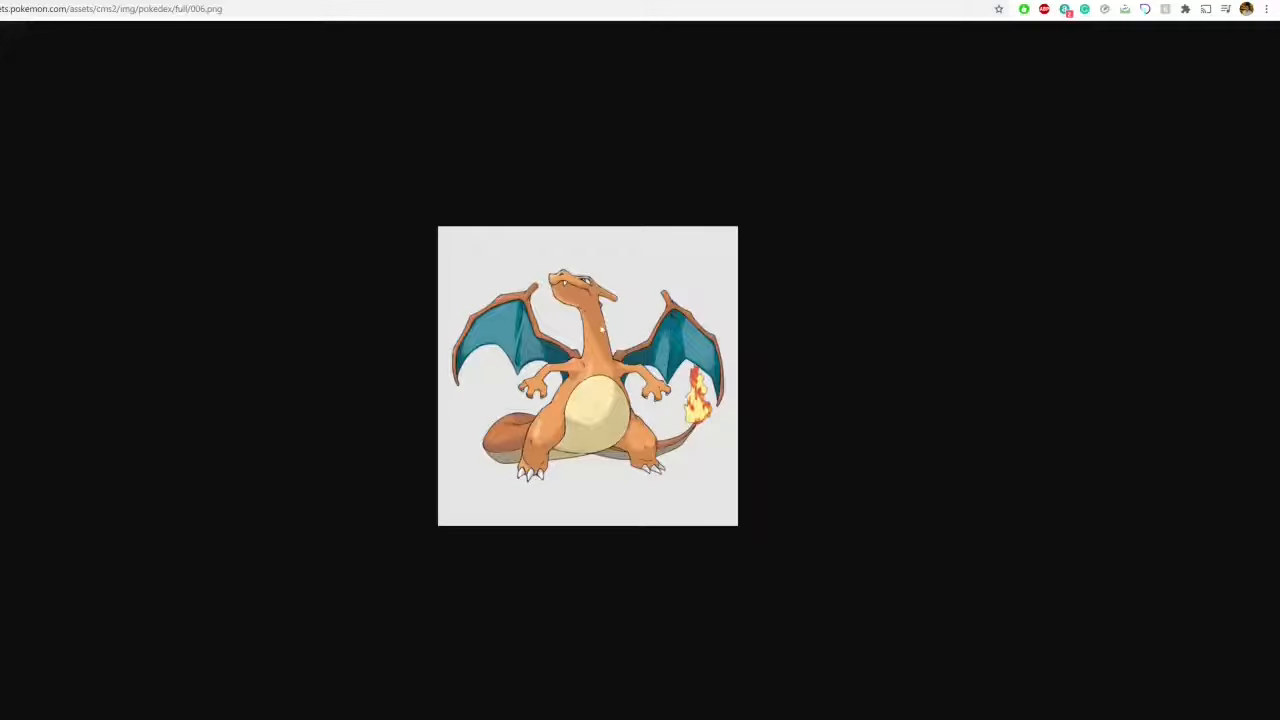
{"action": "key", "text": "ctrl+shift+Tab"}
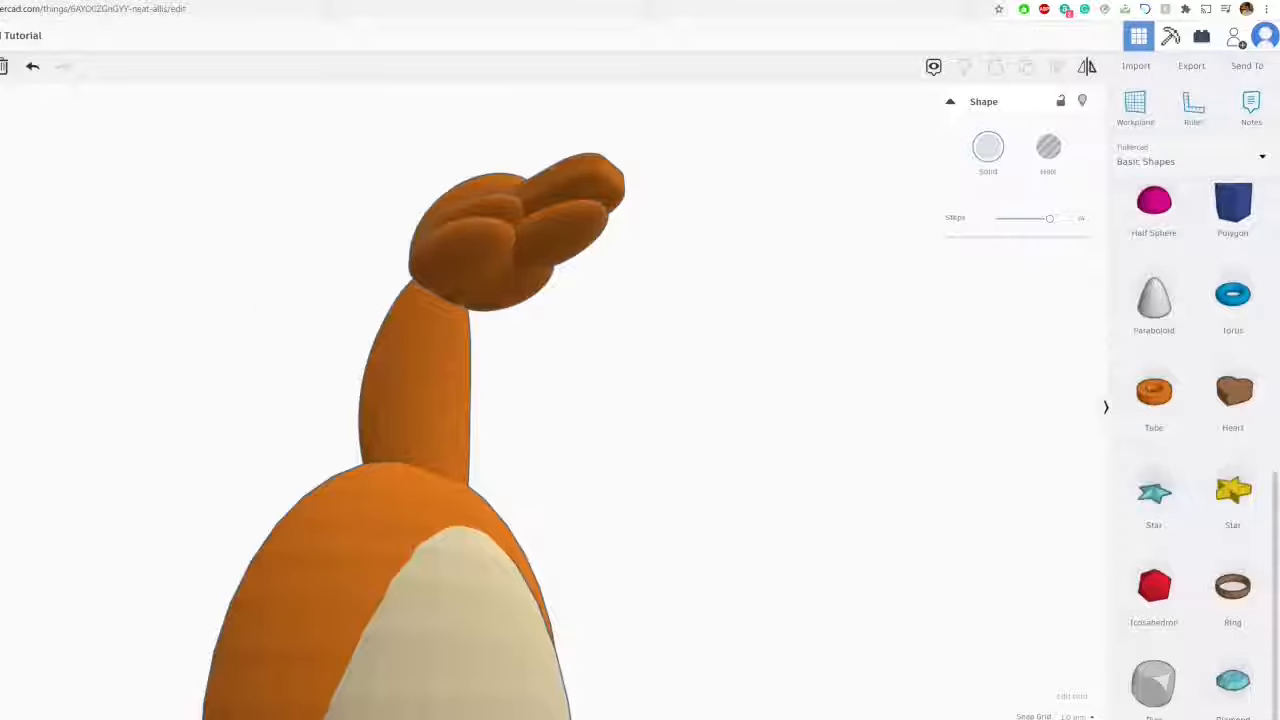
{"action": "scroll", "coordinate": [403, 554], "scroll_direction": "down", "scroll_amount": 7}
{"action": "right_click_drag", "start_coordinate": [262, 673], "coordinate": [303, 625]}
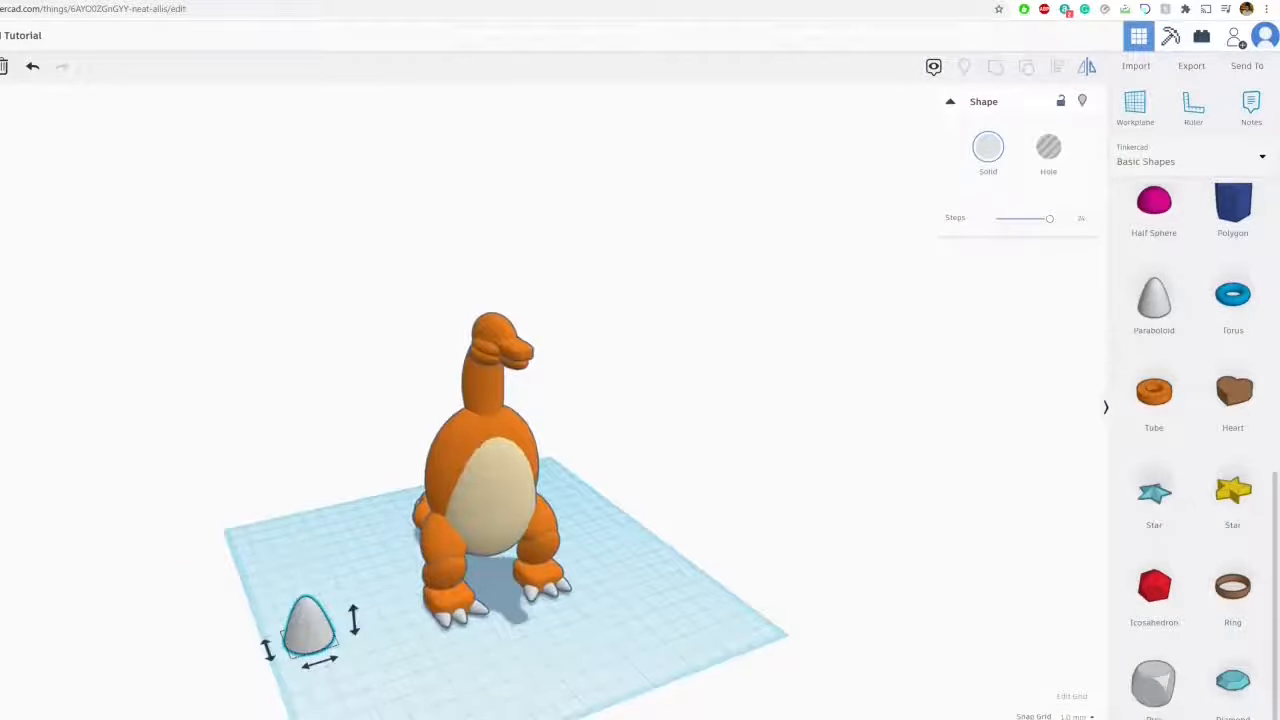
{"action": "left_click", "coordinate": [353, 620]}
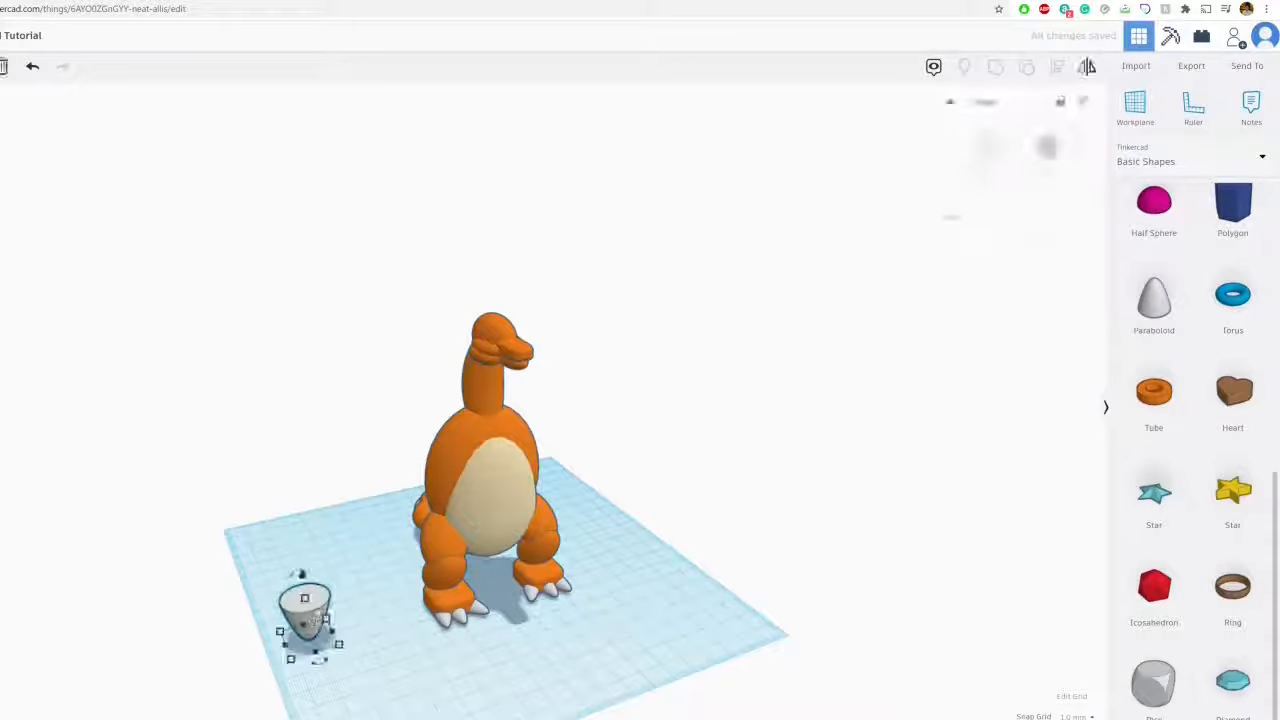
Raise the inverted paraboloid 93 mm and move it in front of the figure near the snout
{"action": "left_click_drag", "start_coordinate": [298, 577], "coordinate": [274, 360]}
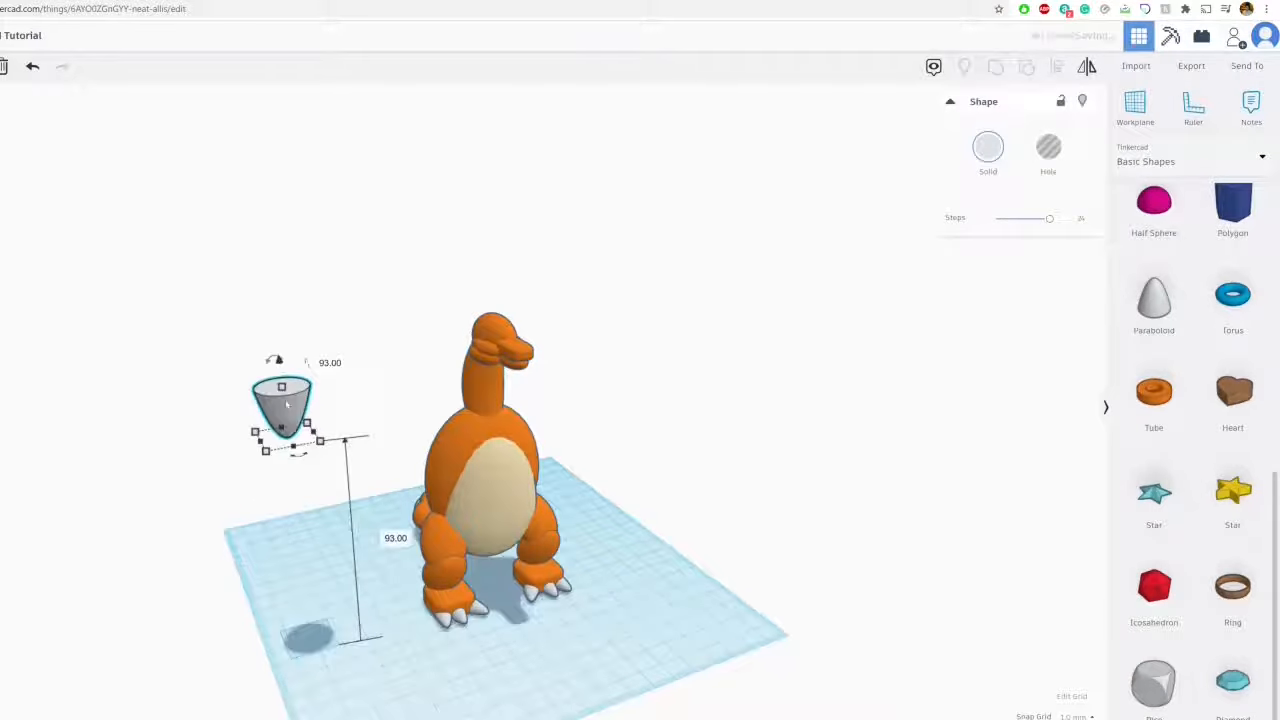
{"action": "left_click_drag", "start_coordinate": [278, 412], "coordinate": [543, 386]}
{"action": "scroll", "coordinate": [505, 410], "scroll_direction": "up", "scroll_amount": 5}
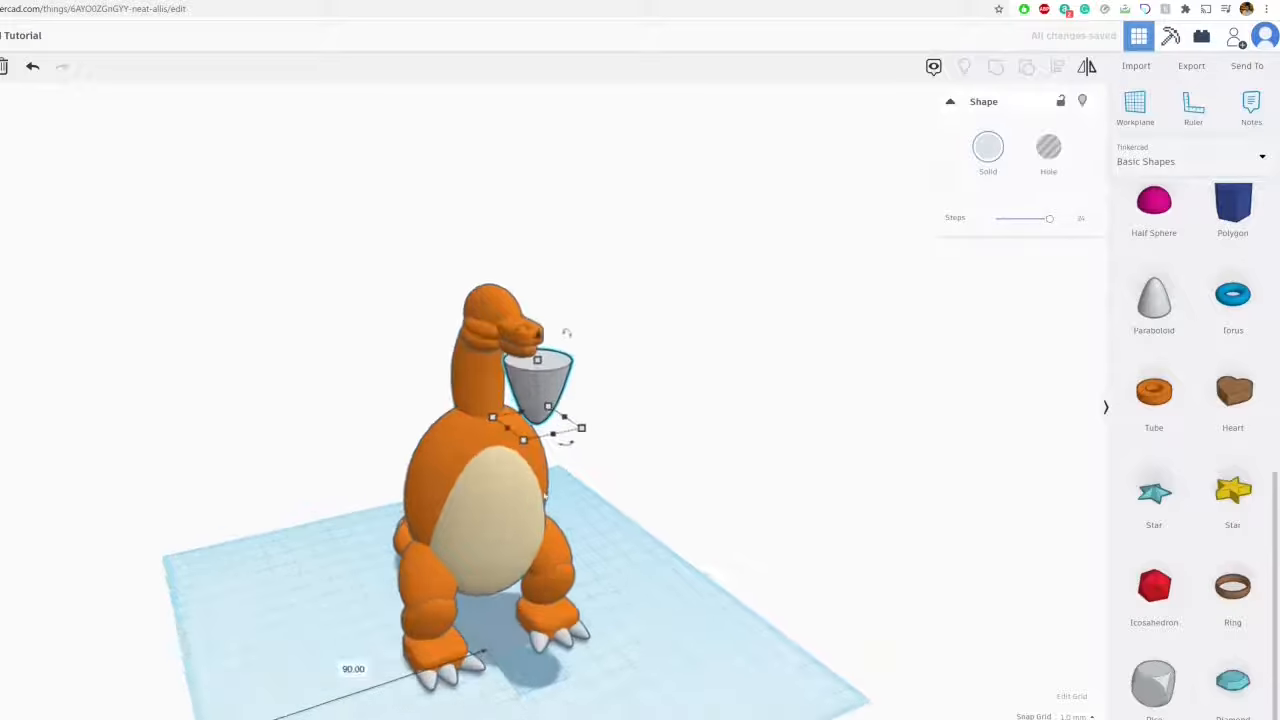
{"action": "right_click_drag", "start_coordinate": [640, 398], "coordinate": [470, 420]}
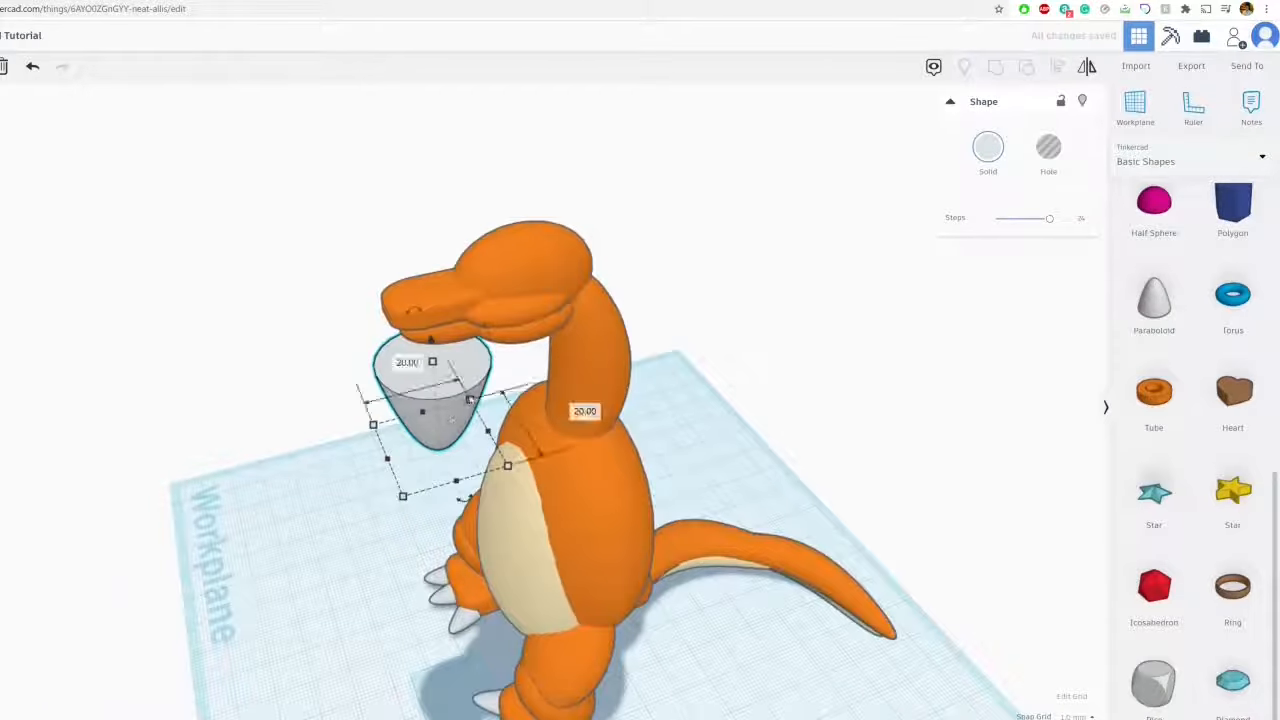
Shrink the inverted paraboloid into a small, slim tooth about 3 mm wide
{"action": "left_click_drag", "start_coordinate": [469, 400], "coordinate": [430, 463]}
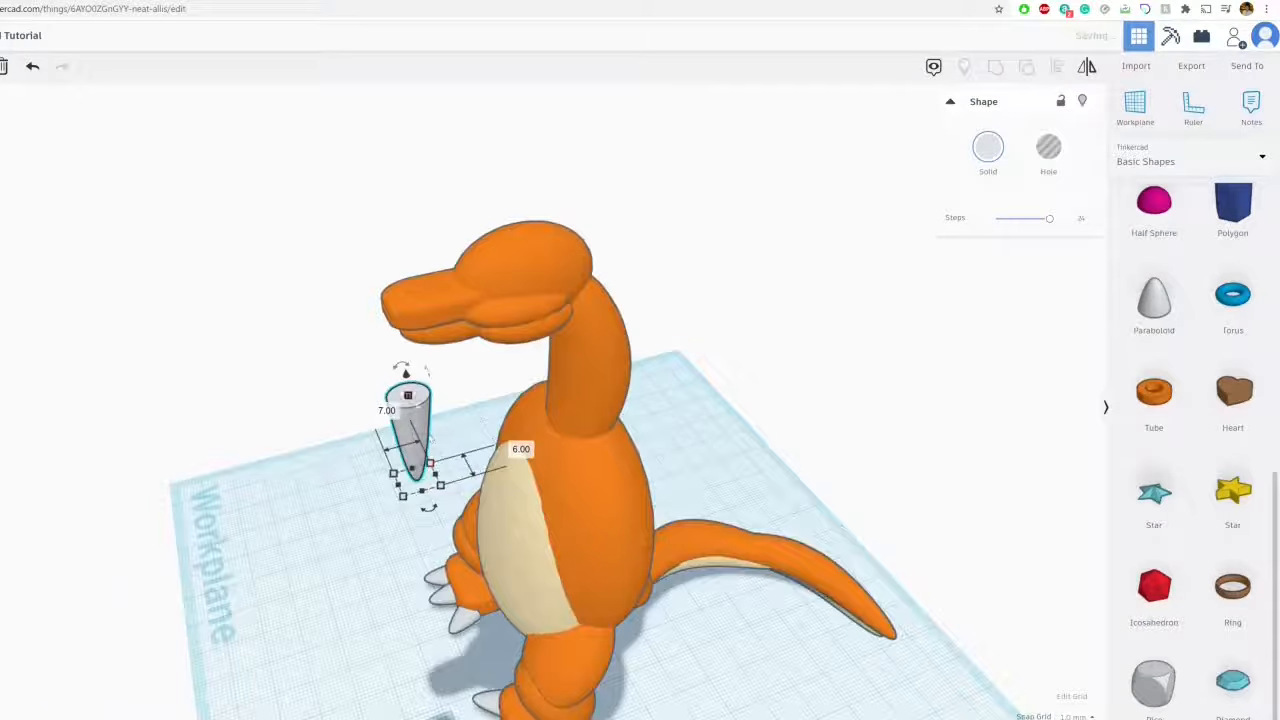
{"action": "left_click_drag", "start_coordinate": [409, 394], "coordinate": [400, 309]}
{"action": "right_click_drag", "start_coordinate": [400, 309], "coordinate": [462, 372]}
{"action": "left_click_drag", "start_coordinate": [501, 438], "coordinate": [473, 447]}
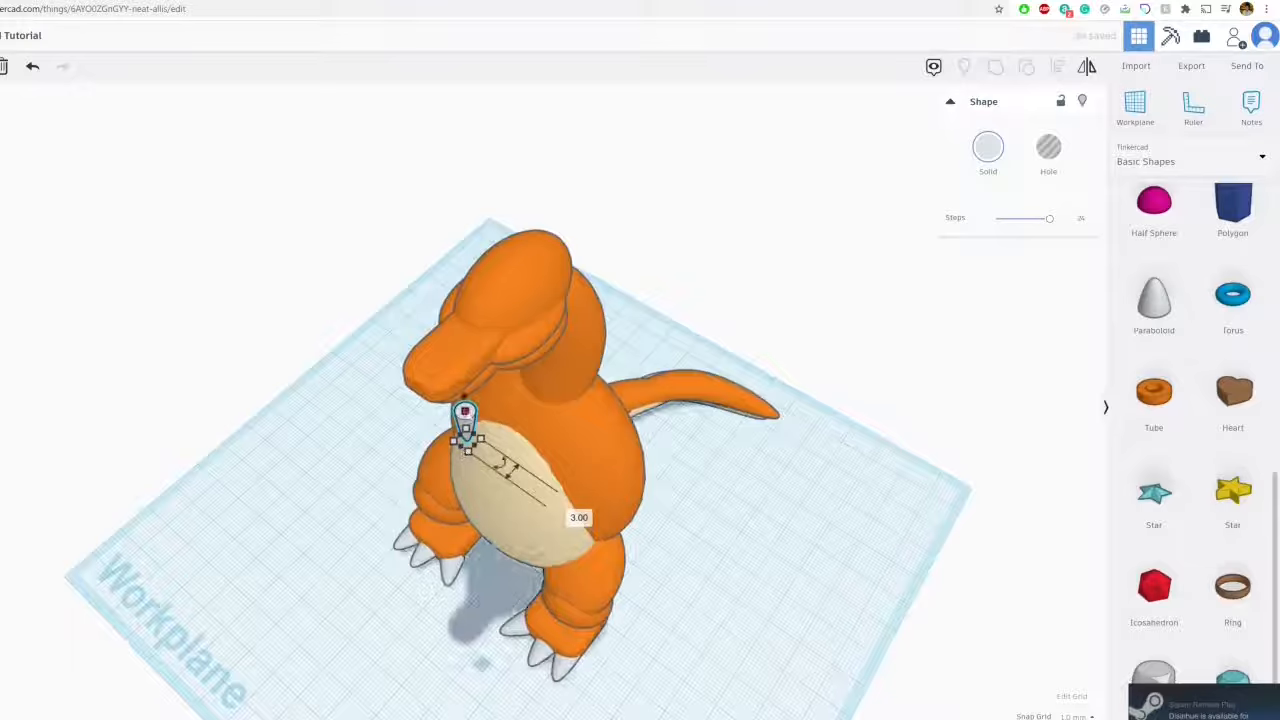
Lower the tooth 5 mm, position it under the front of the snout and shorten it from its flat end
{"action": "scroll", "coordinate": [496, 432], "scroll_direction": "up", "scroll_amount": 3}
{"action": "right_click_drag", "start_coordinate": [496, 432], "coordinate": [289, 374]}
{"action": "middle_click_drag", "start_coordinate": [289, 374], "coordinate": [520, 485]}
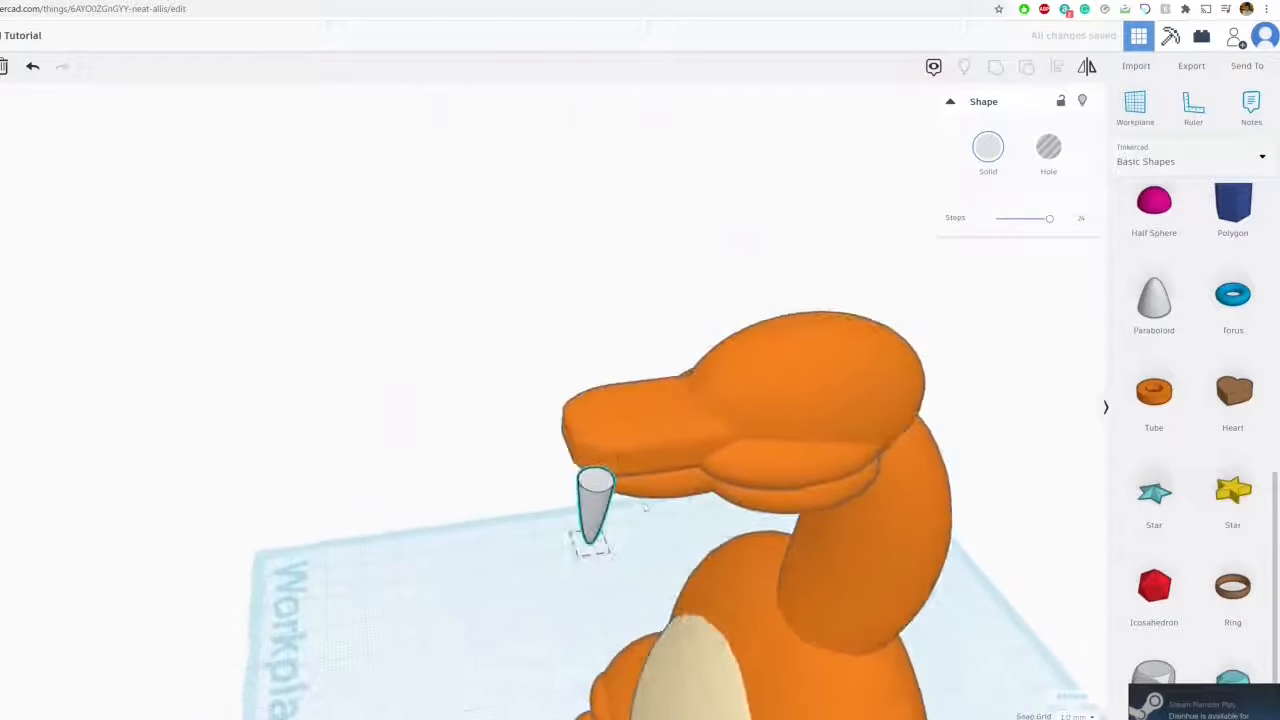
{"action": "right_click_drag", "start_coordinate": [520, 485], "coordinate": [370, 352]}
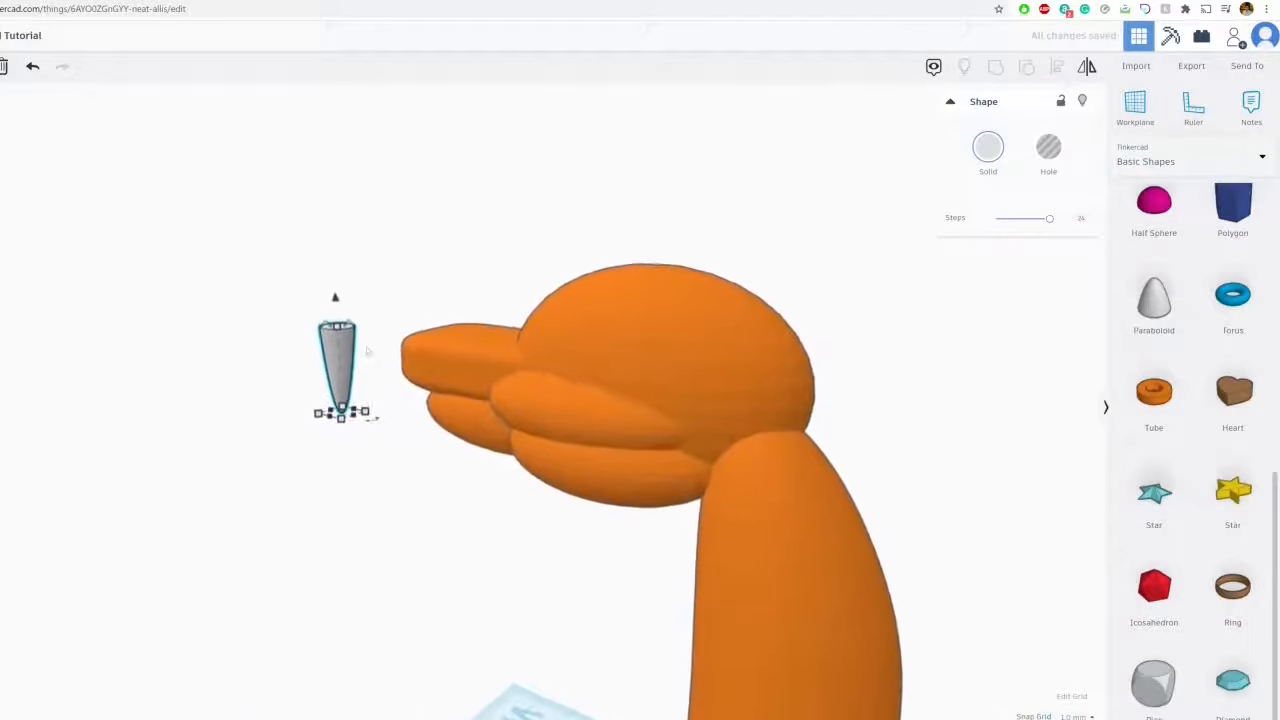
{"action": "left_click_drag", "start_coordinate": [338, 305], "coordinate": [341, 354]}
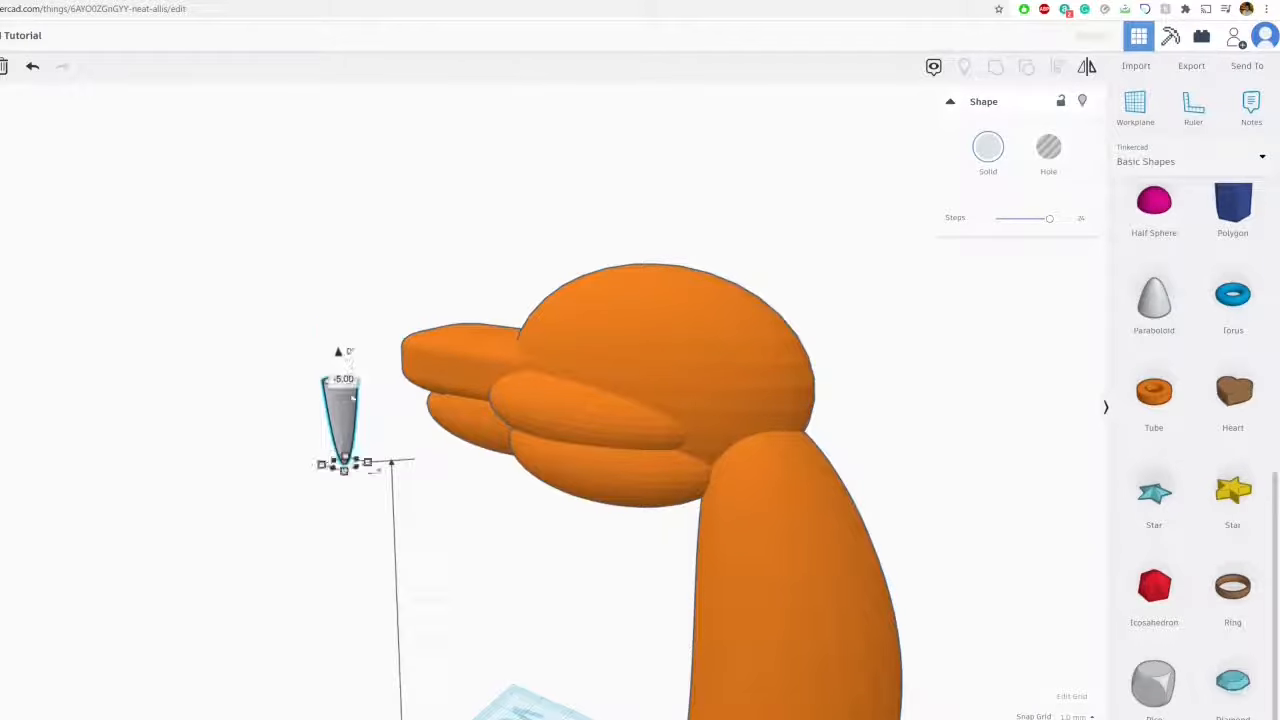
{"action": "left_click_drag", "start_coordinate": [352, 412], "coordinate": [436, 409]}
{"action": "right_click_drag", "start_coordinate": [442, 393], "coordinate": [426, 356]}
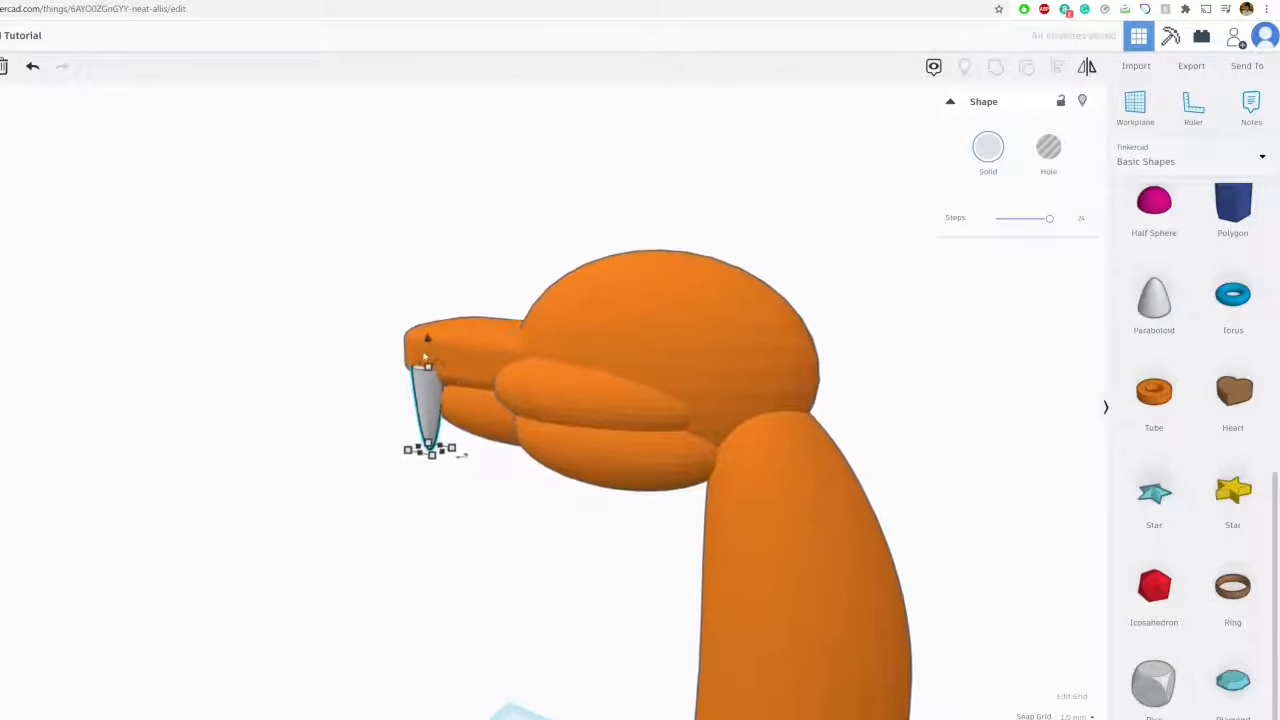
{"action": "left_click_drag", "start_coordinate": [432, 369], "coordinate": [437, 388]}
Group the seven head shapes, including the snout, lower jaw and cheeks, without the tooth and neck
{"action": "left_click", "coordinate": [432, 362]}
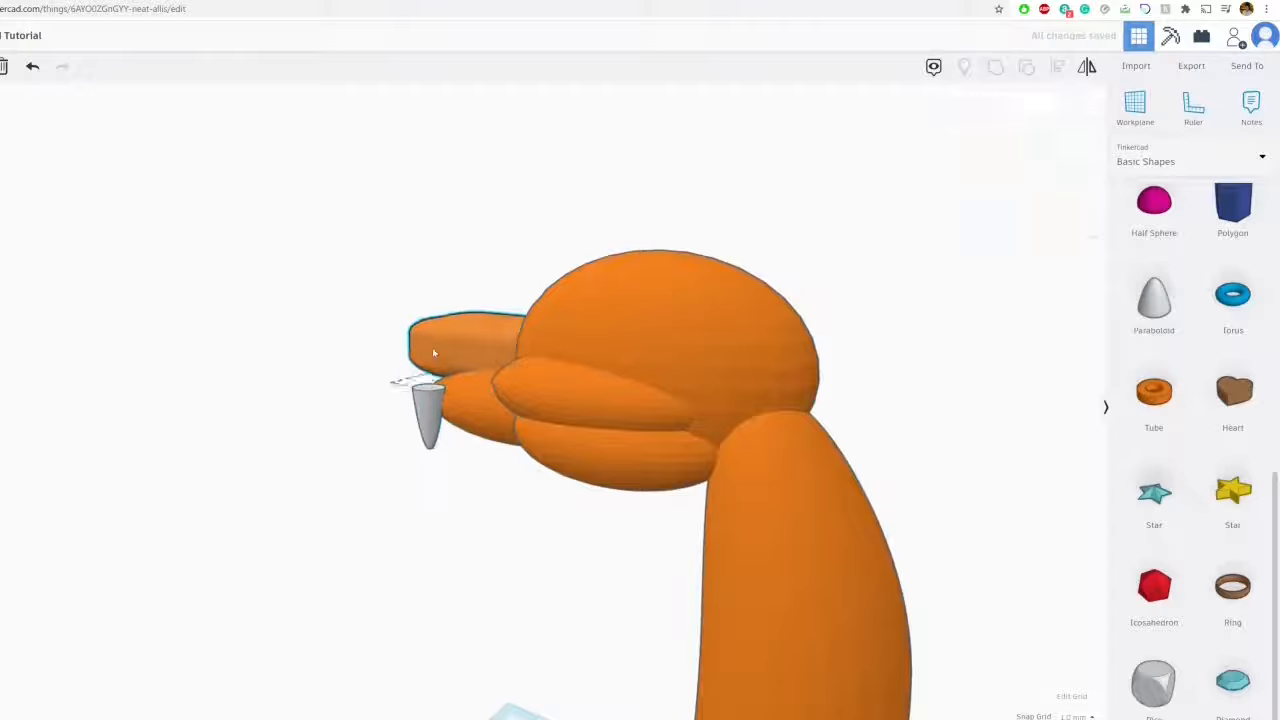
{"action": "left_click_drag", "start_coordinate": [457, 206], "coordinate": [622, 528]}
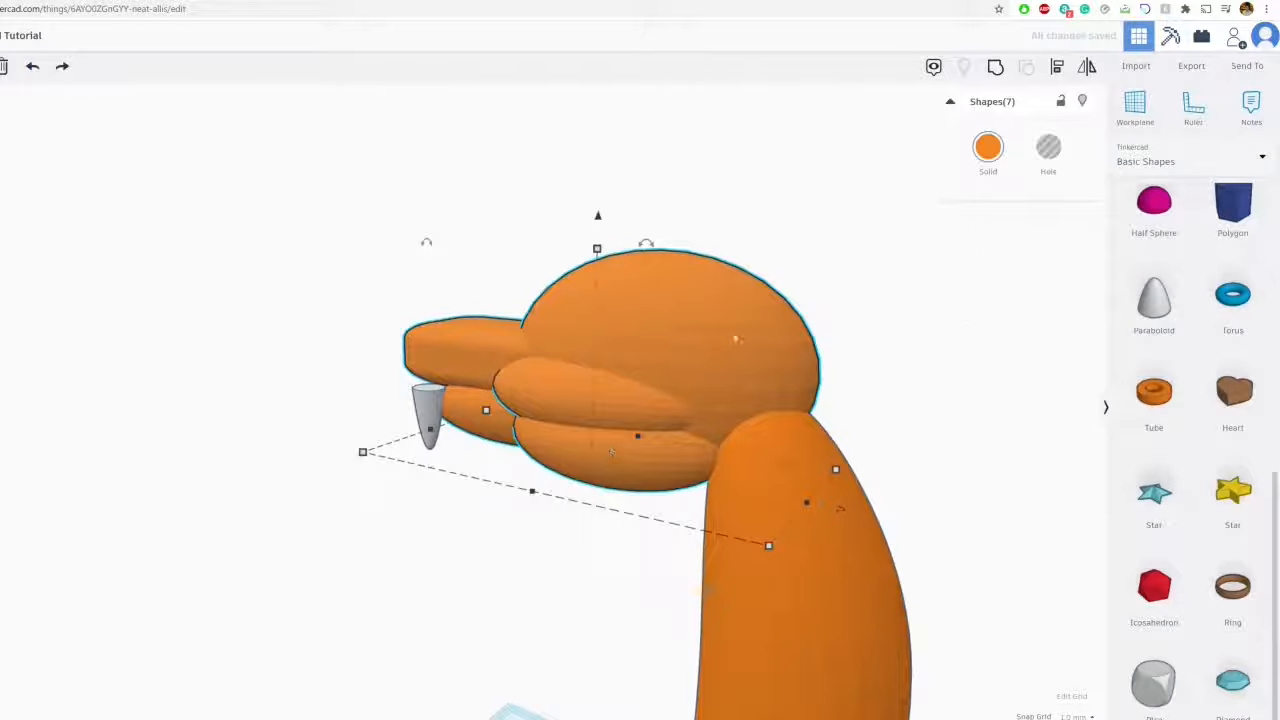
{"action": "left_click", "coordinate": [996, 67]}
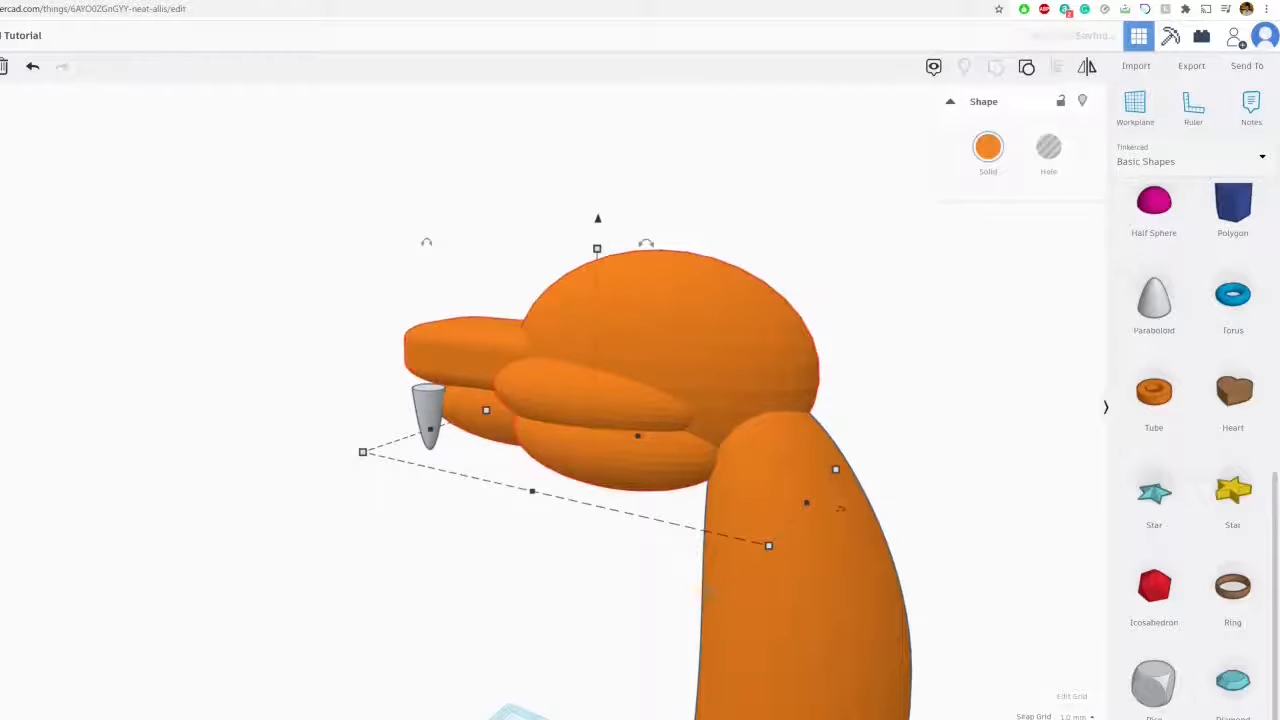
Tilt the tooth under the snout by about -14°
{"action": "scroll", "coordinate": [469, 428], "scroll_direction": "up", "scroll_amount": 3}
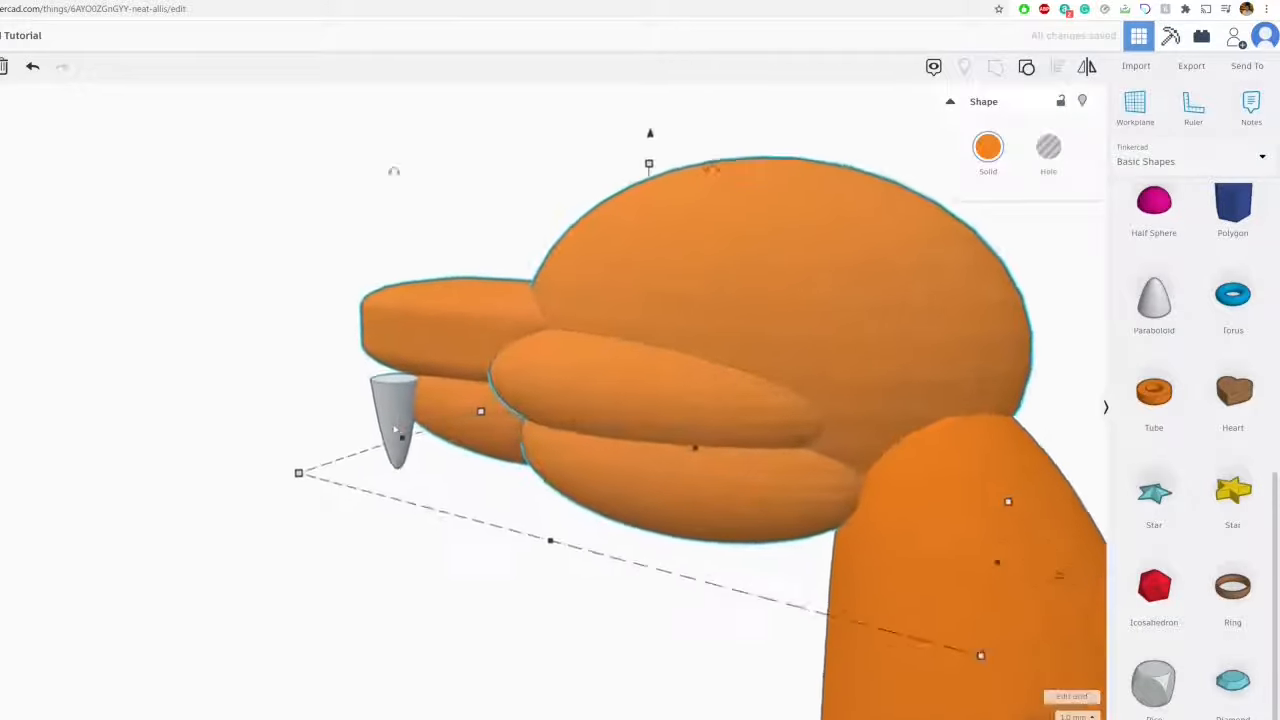
{"action": "left_click", "coordinate": [380, 420]}
{"action": "left_click_drag", "start_coordinate": [362, 348], "coordinate": [351, 341]}
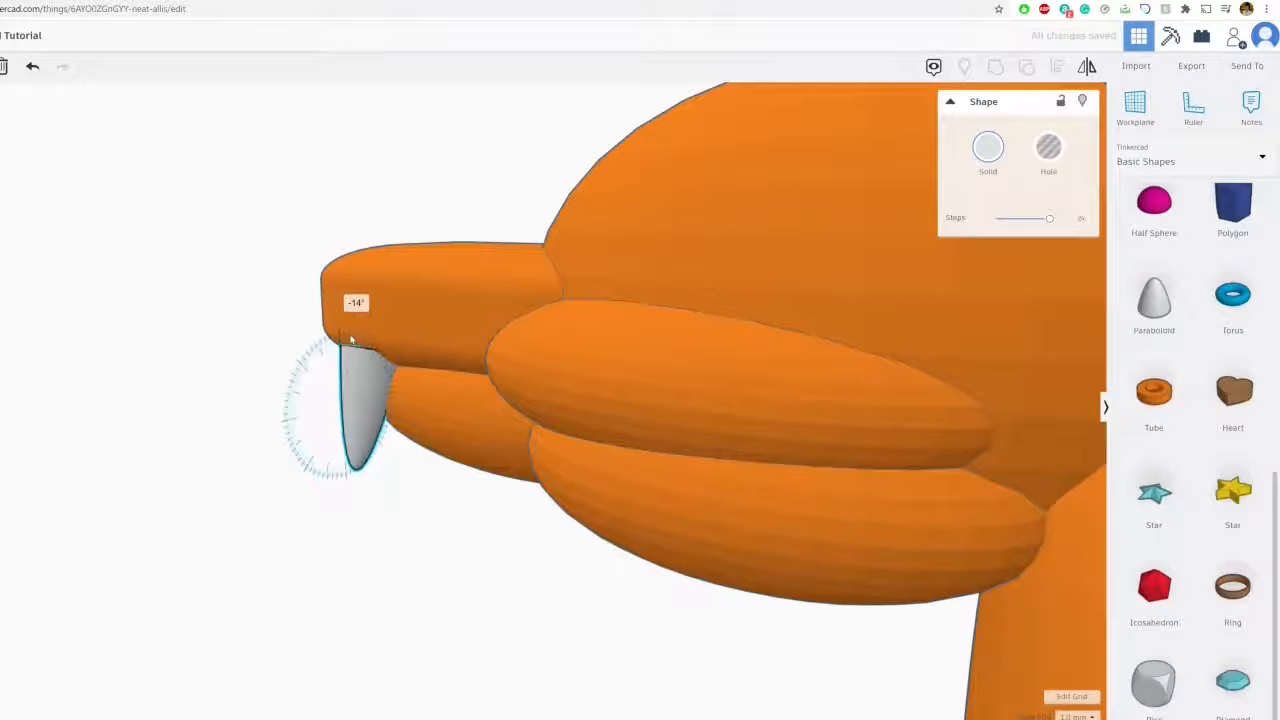
{"action": "right_click_drag", "start_coordinate": [500, 330], "coordinate": [286, 386]}
{"action": "scroll", "coordinate": [731, 329], "scroll_direction": "down", "scroll_amount": 5}
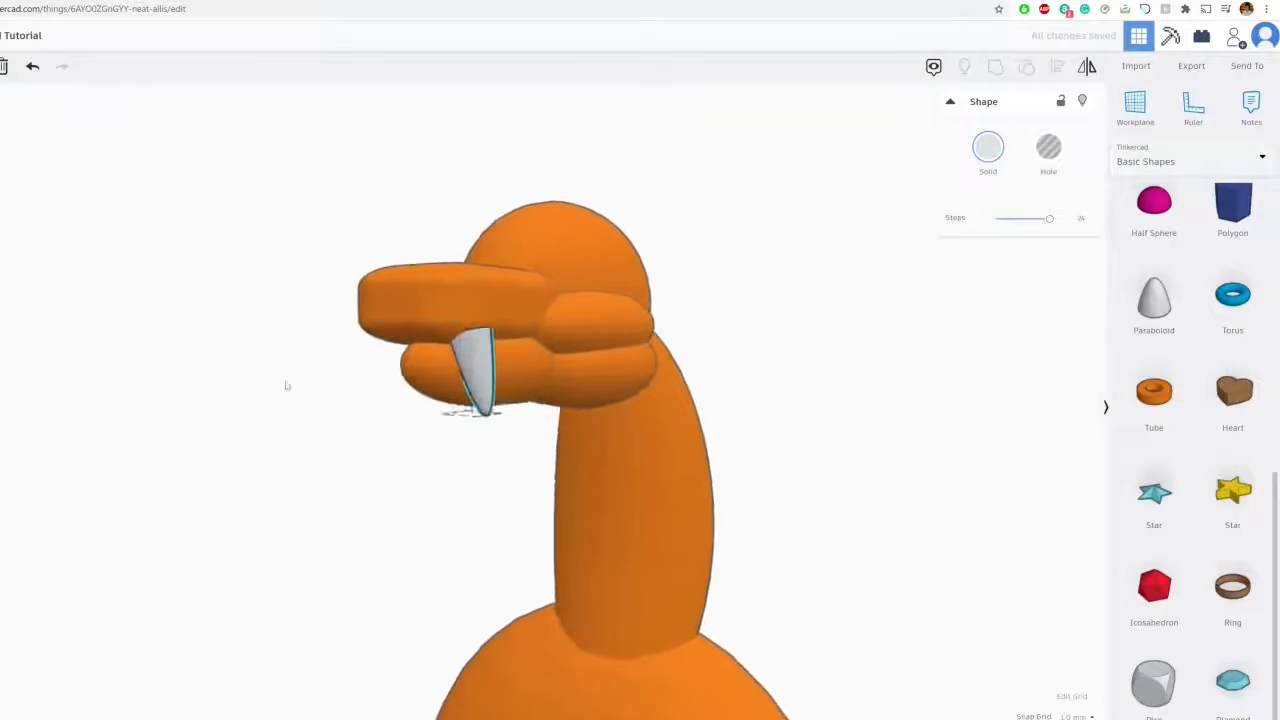
Adjust the tooth's height and narrow it slightly so it sits under the front corner of the snout
{"action": "left_click_drag", "start_coordinate": [419, 350], "coordinate": [423, 312]}
{"action": "right_click_drag", "start_coordinate": [423, 312], "coordinate": [553, 423]}
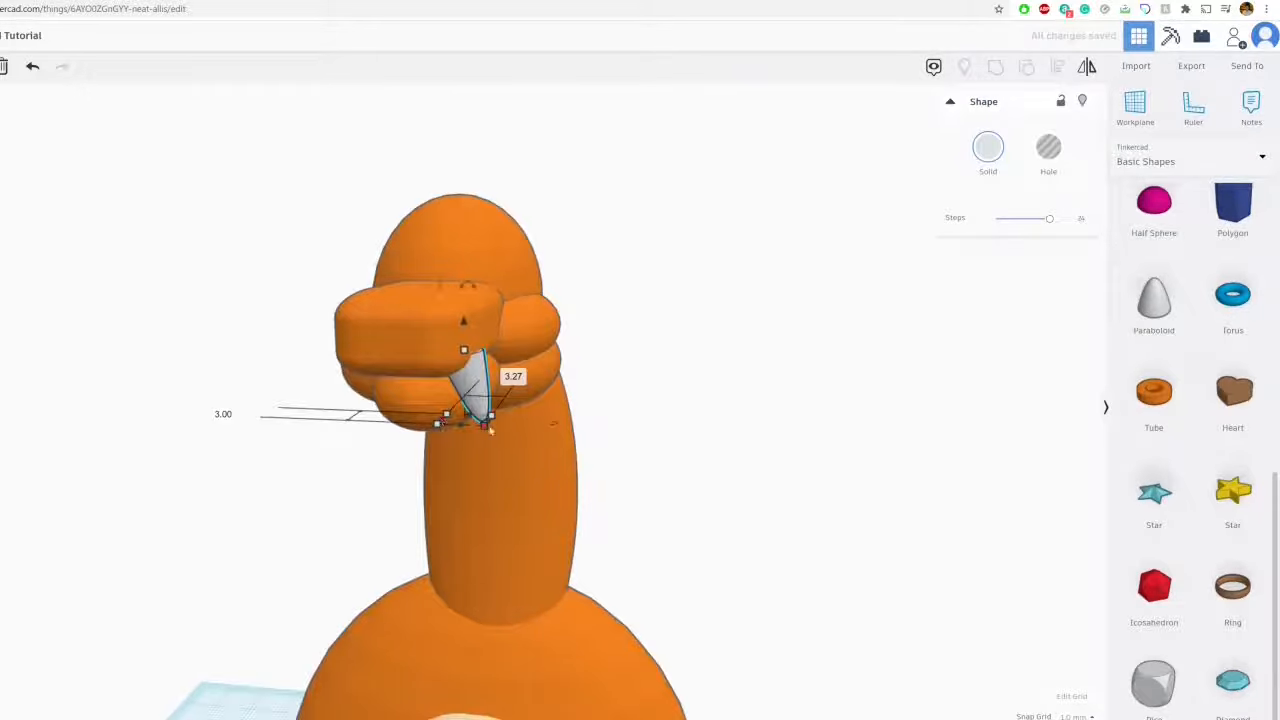
{"action": "left_click_drag", "start_coordinate": [490, 428], "coordinate": [483, 421]}
{"action": "left_click", "coordinate": [667, 383]}
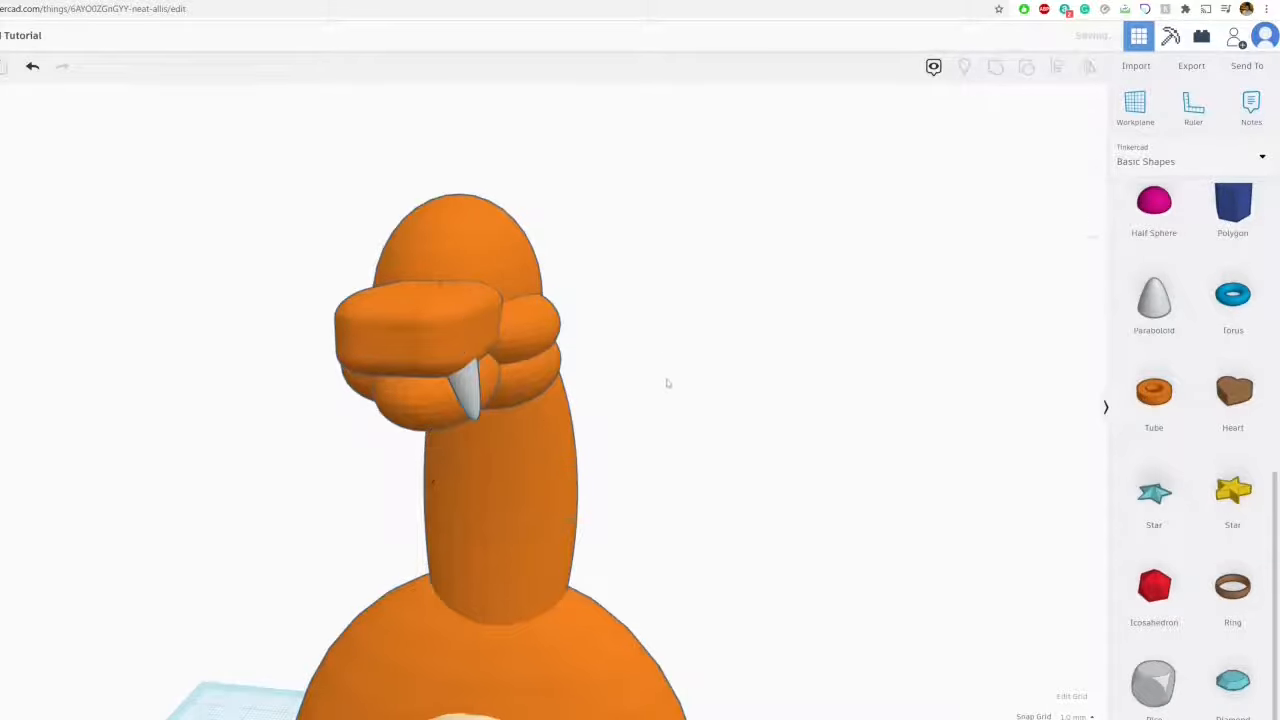
Duplicate the tooth, move the copy to the opposite front corner of the snout and mirror it sideways
{"action": "left_click", "coordinate": [467, 380]}
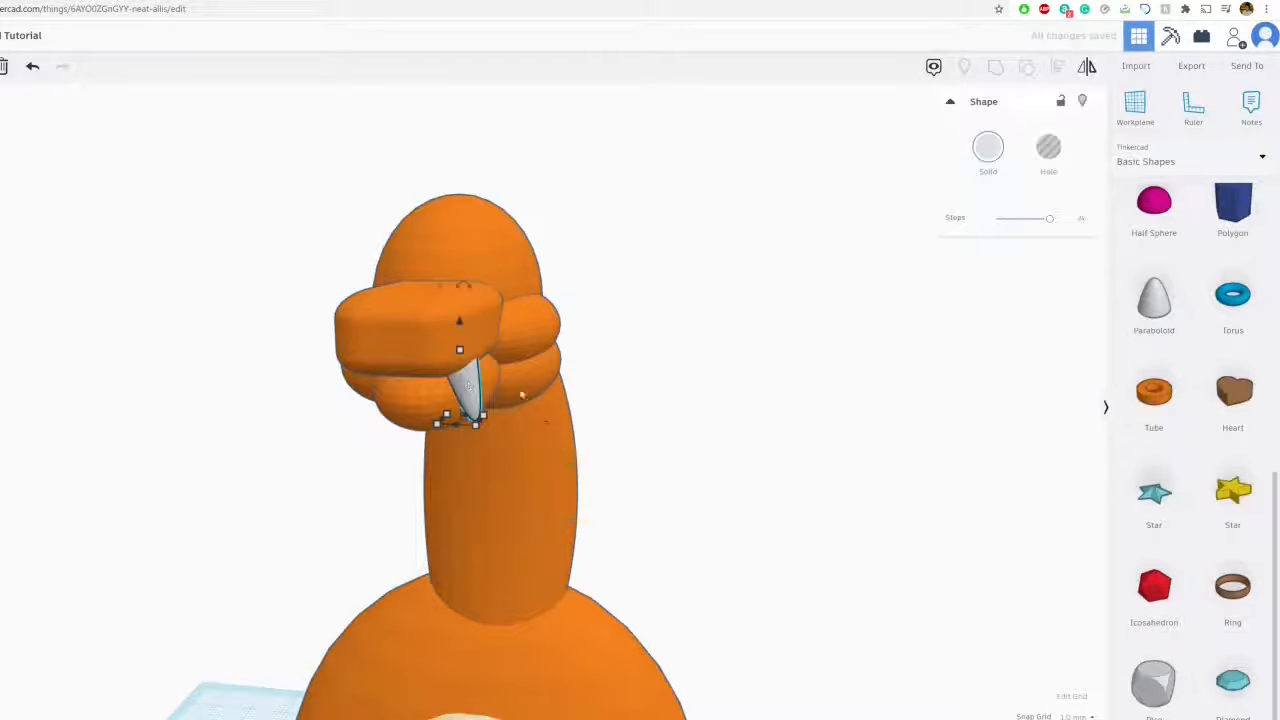
{"action": "key", "text": "ctrl+v"}
{"action": "left_click_drag", "start_coordinate": [485, 390], "coordinate": [418, 383]}
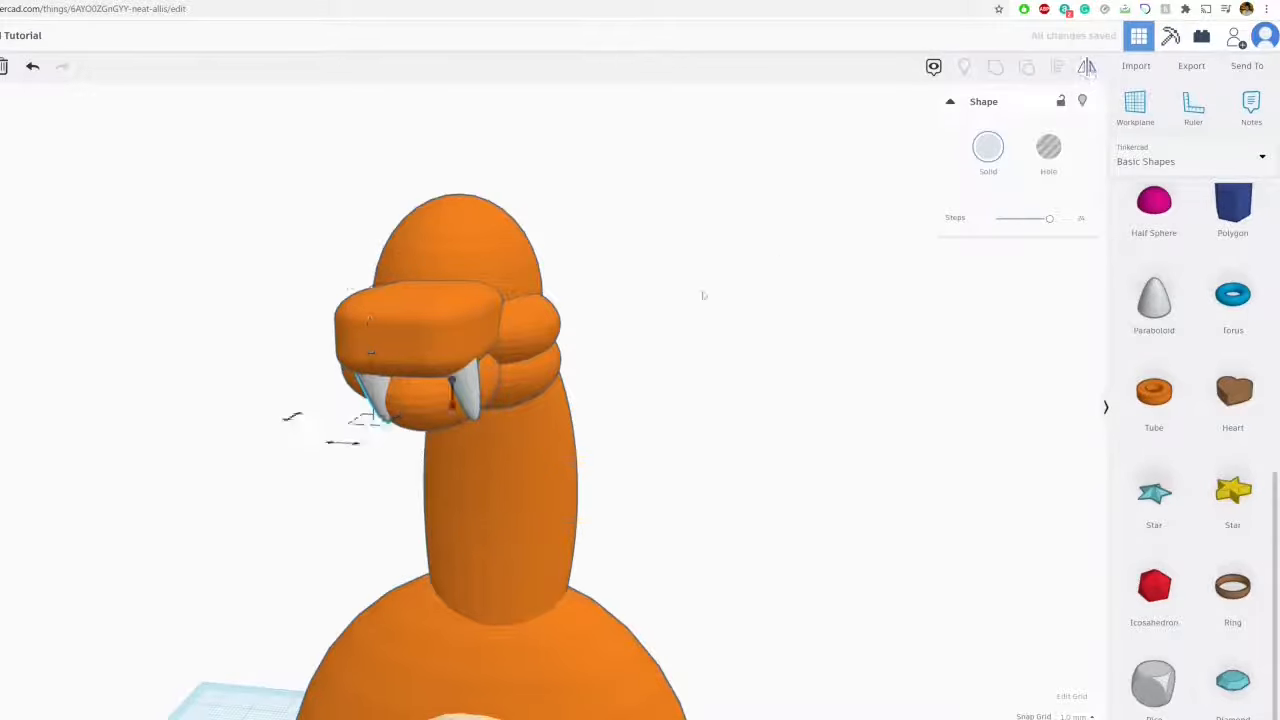
{"action": "left_click", "coordinate": [369, 424]}
{"action": "scroll", "coordinate": [422, 411], "scroll_direction": "up", "scroll_amount": 4}
{"action": "mouse_move", "coordinate": [260, 388]}
{"action": "right_mouse_down"}
{"action": "mouse_move", "coordinate": [480, 434]}
{"action": "mouse_move", "coordinate": [422, 411]}
{"action": "mouse_move", "coordinate": [260, 394]}
{"action": "right_mouse_up"}
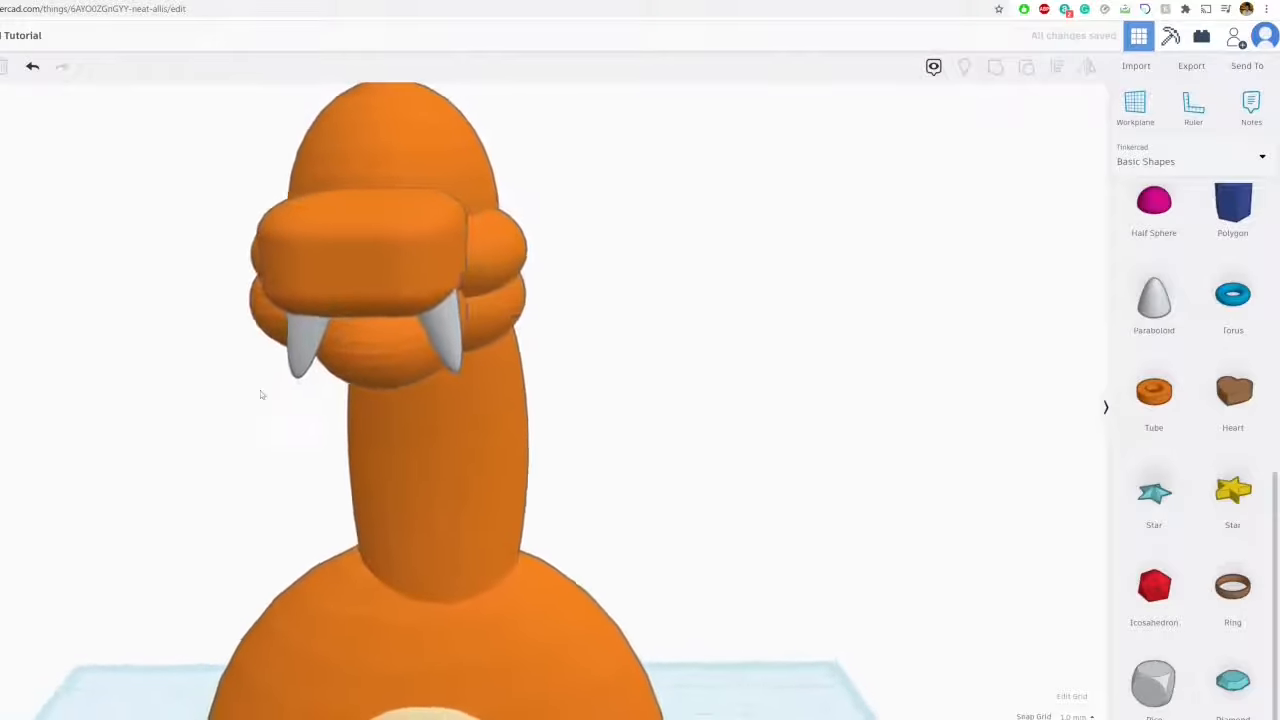
Check the Charizard reference image, add a wedge from the basic shapes, raise it and move it onto the head
{"action": "middle_click_drag", "start_coordinate": [509, 426], "coordinate": [578, 488]}
{"action": "right_click_drag", "start_coordinate": [578, 488], "coordinate": [567, 420]}
{"action": "key", "text": "ctrl+Tab"}
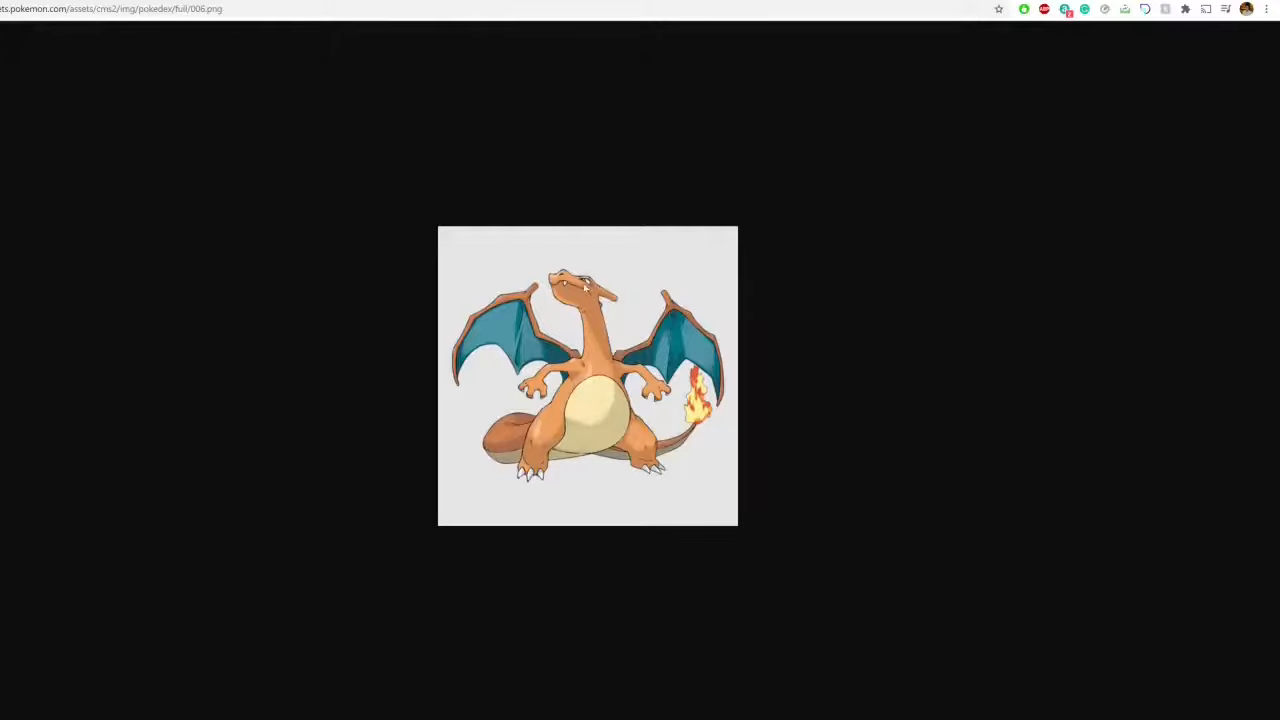
{"action": "key", "text": "ctrl+shift+Tab"}
{"action": "scroll", "coordinate": [1173, 697], "scroll_direction": "up", "scroll_amount": 4}
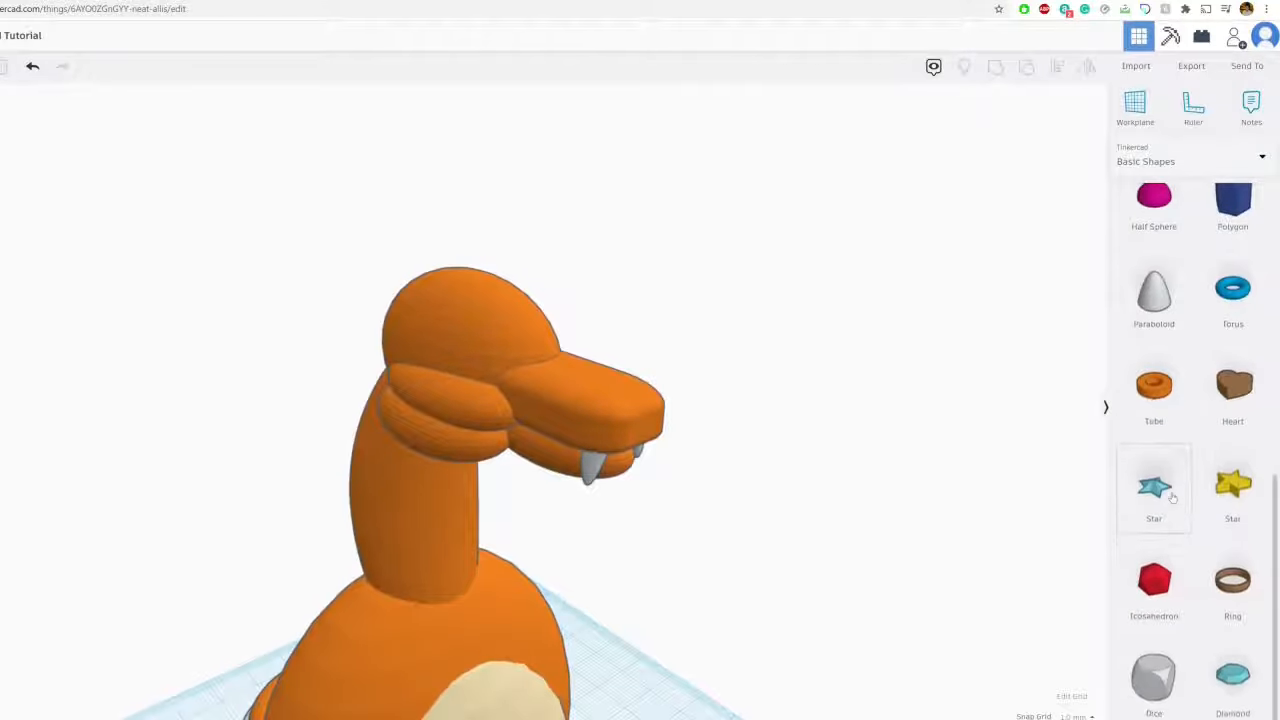
{"action": "scroll", "coordinate": [1173, 697], "scroll_direction": "up", "scroll_amount": 2}
{"action": "left_click_drag", "start_coordinate": [1153, 548], "coordinate": [673, 616]}
{"action": "left_click_drag", "start_coordinate": [678, 565], "coordinate": [712, 230]}
{"action": "right_click_drag", "start_coordinate": [712, 230], "coordinate": [870, 372]}
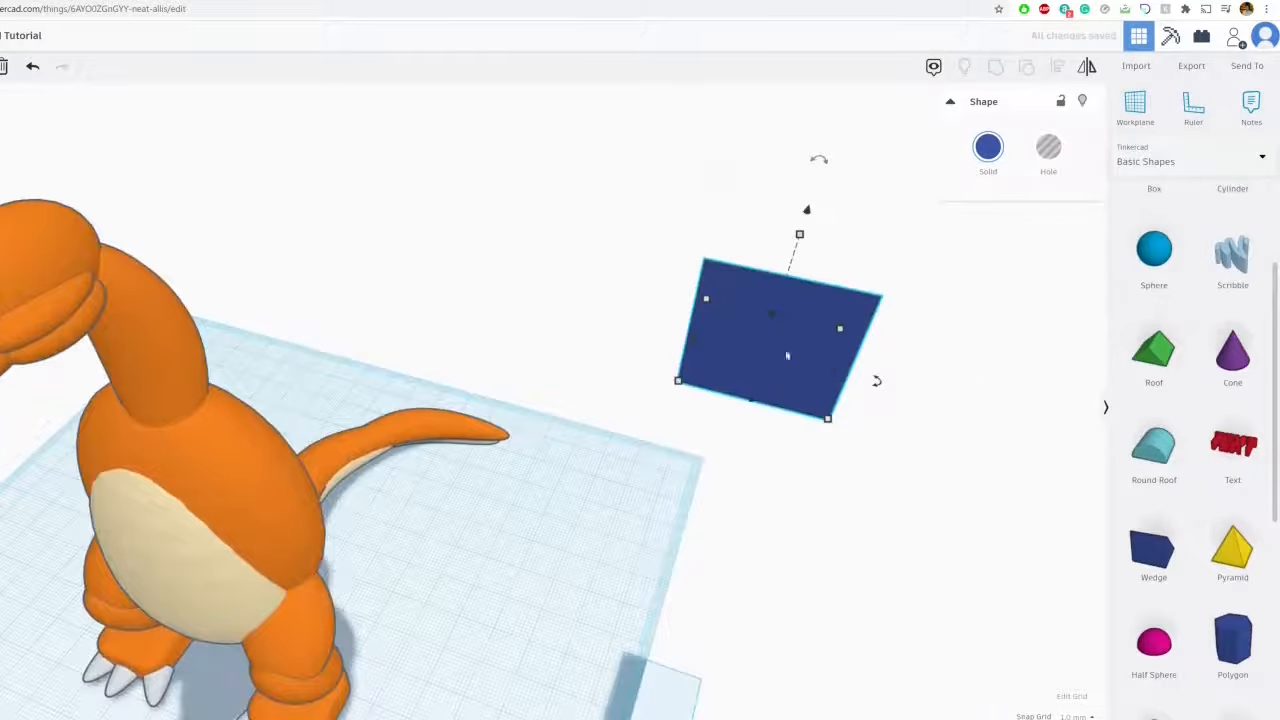
{"action": "left_click_drag", "start_coordinate": [870, 372], "coordinate": [90, 370]}
Mirror the wedge front to back so it slopes down towards the snout, and colour it white
{"action": "right_click_drag", "start_coordinate": [30, 350], "coordinate": [77, 366]}
{"action": "middle_click_drag", "start_coordinate": [77, 366], "coordinate": [563, 140]}
{"action": "right_click_drag", "start_coordinate": [454, 212], "coordinate": [377, 330]}
{"action": "key", "text": "ctrl+Tab"}
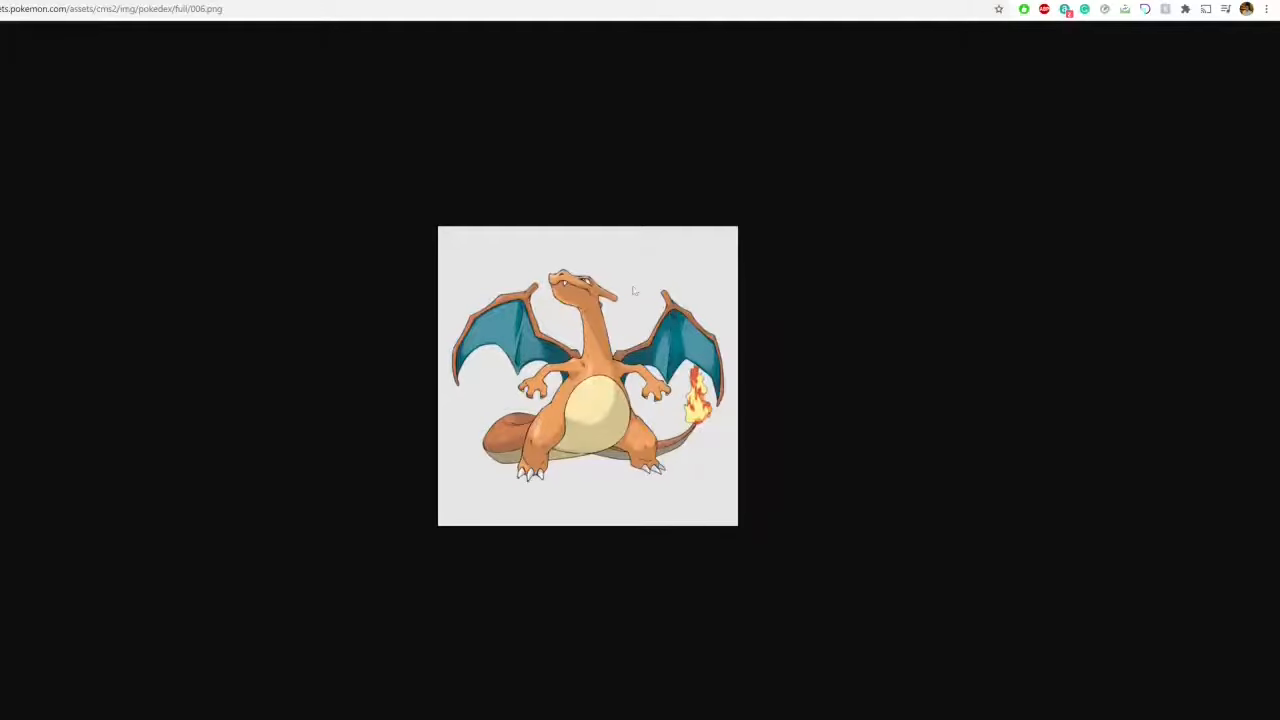
{"action": "key", "text": "ctrl+shift+Tab"}
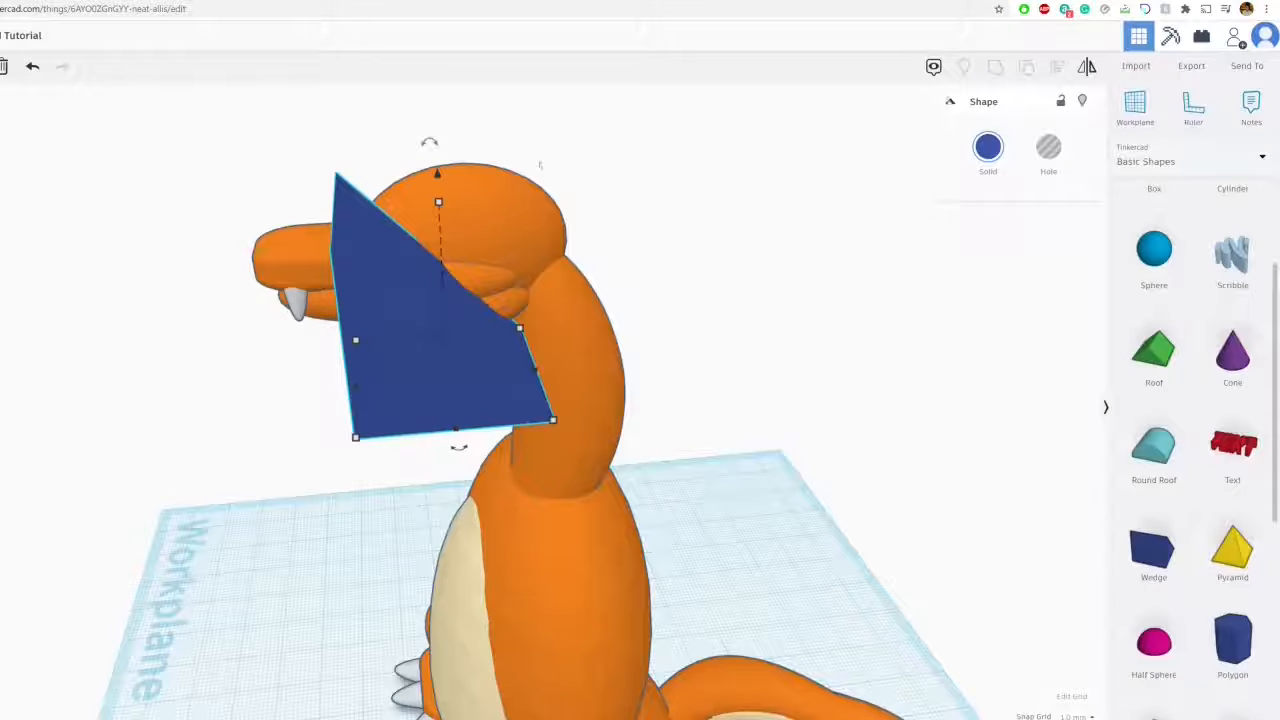
{"action": "left_click", "coordinate": [448, 441]}
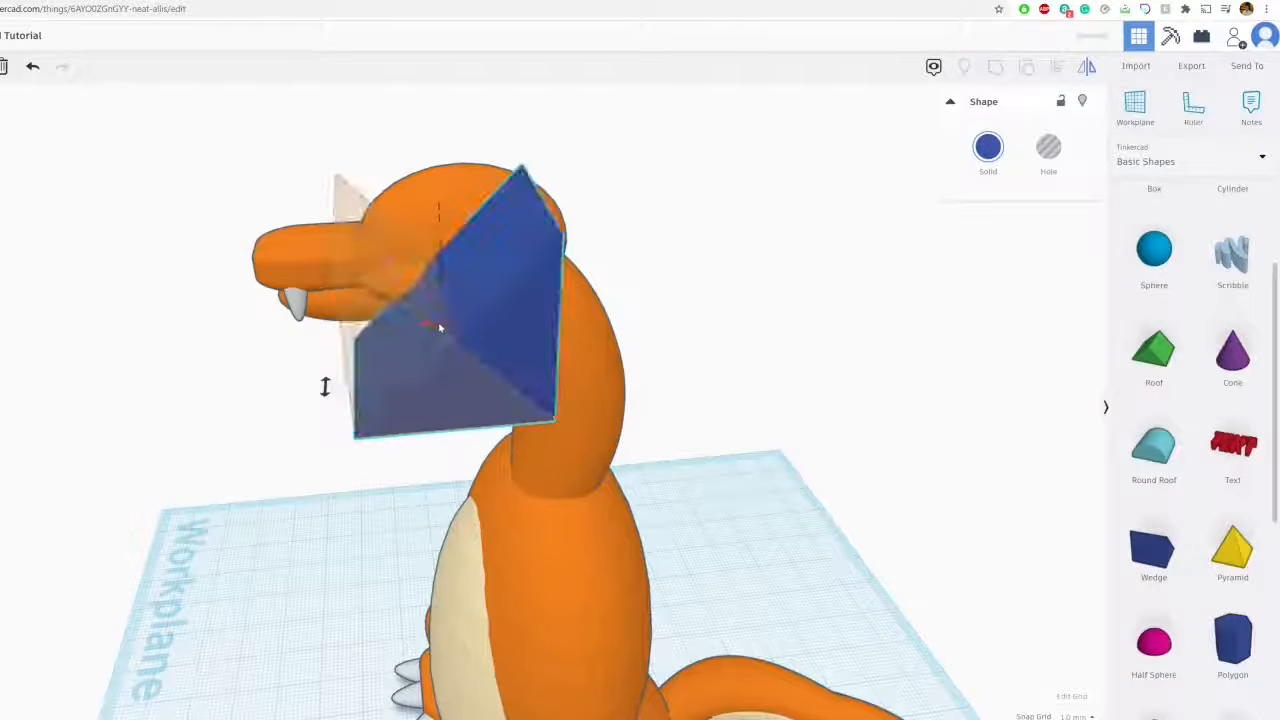
{"action": "left_click", "coordinate": [712, 263]}
{"action": "left_click", "coordinate": [988, 150]}
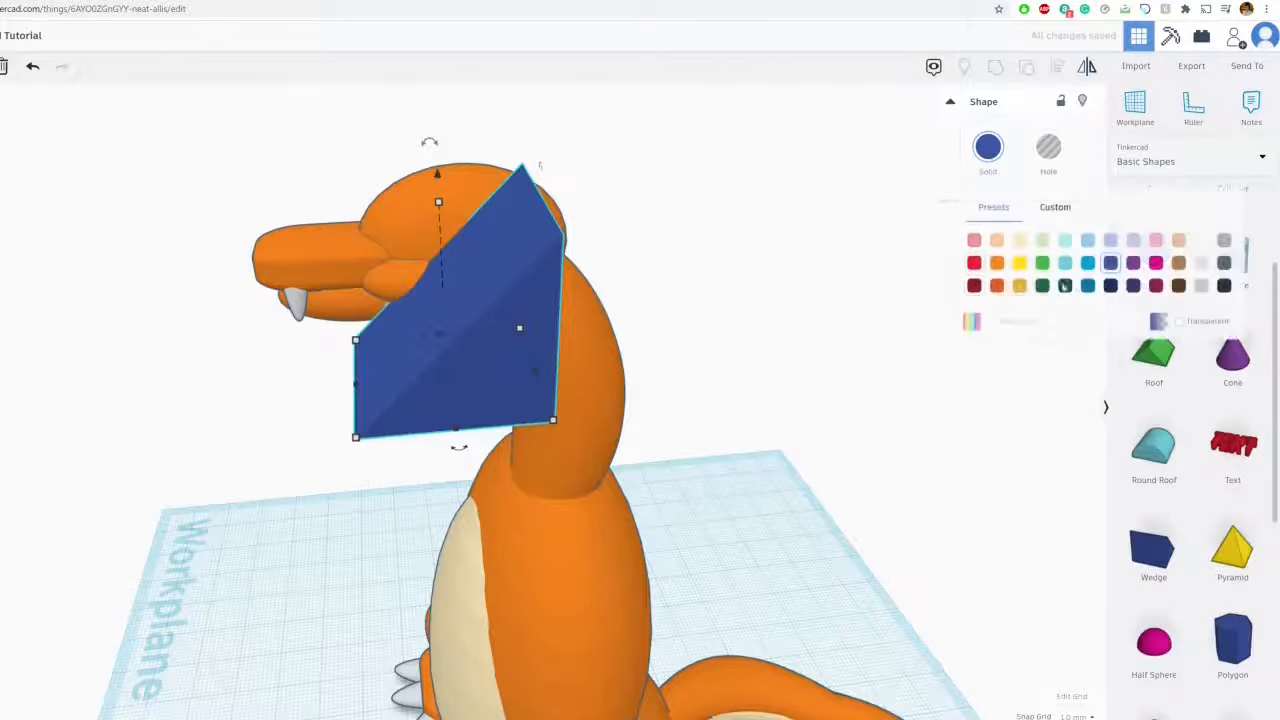
{"action": "left_click", "coordinate": [1203, 261]}
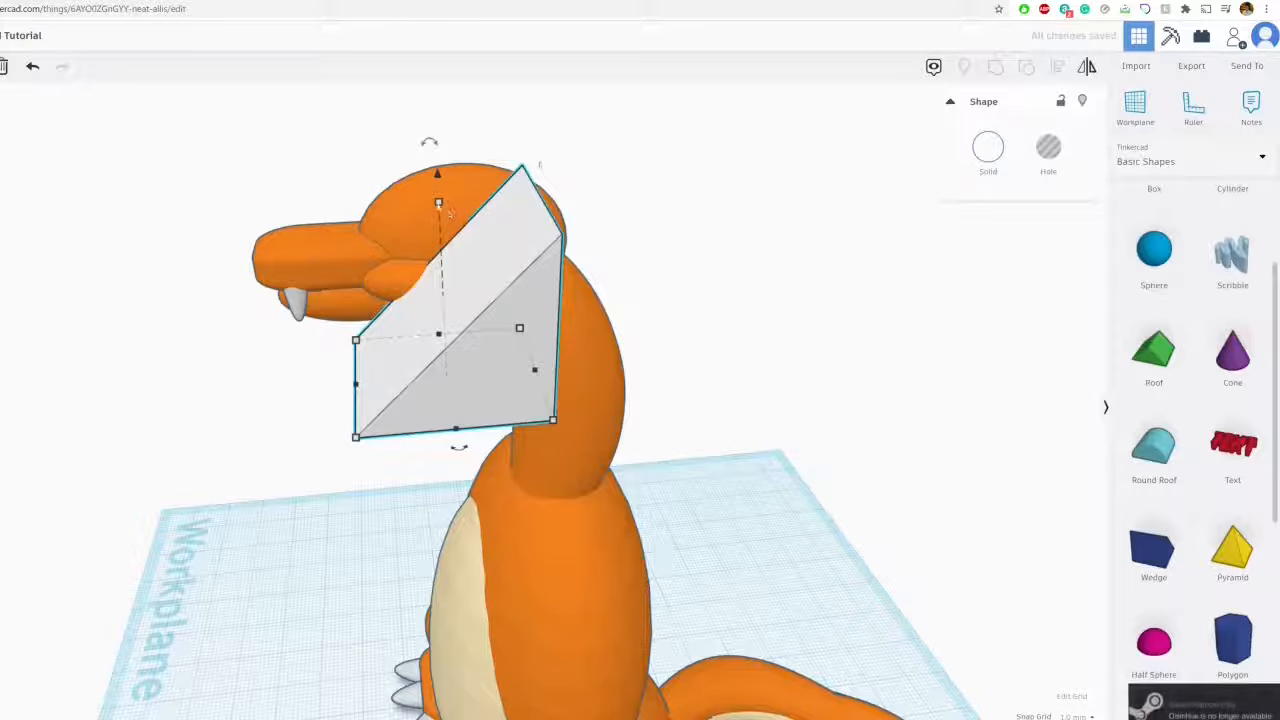
Shrink the white wedge to eye size and set it above the cheek, about 124 mm above the workplane
{"action": "left_click_drag", "start_coordinate": [450, 212], "coordinate": [453, 175]}
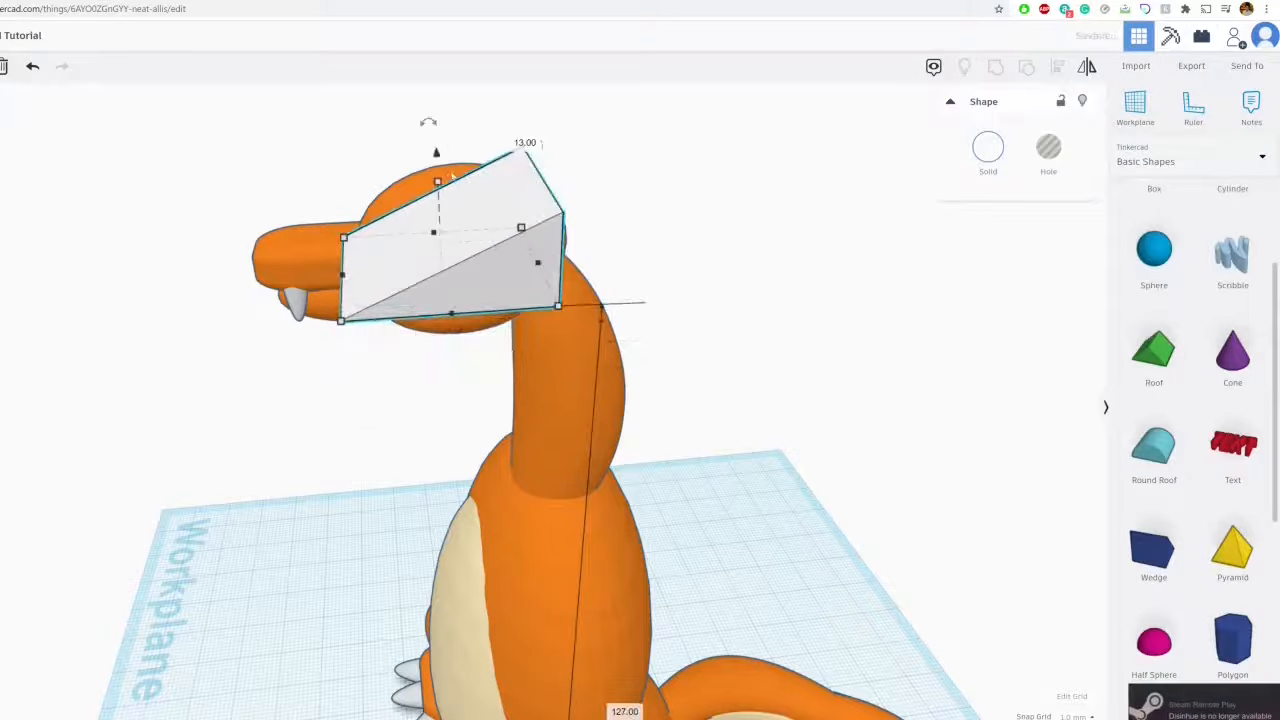
{"action": "left_click_drag", "start_coordinate": [342, 275], "coordinate": [404, 208]}
{"action": "left_click_drag", "start_coordinate": [412, 141], "coordinate": [418, 183]}
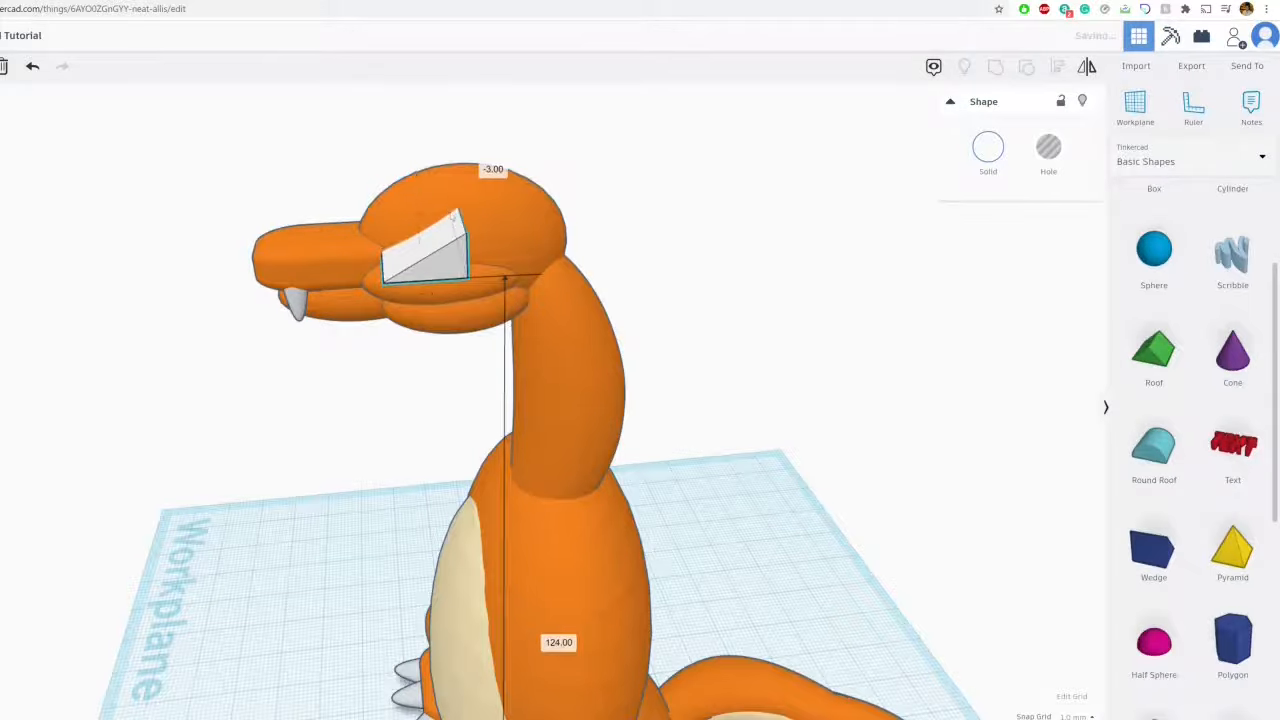
Resize the white wedge to 17 mm wide so it protrudes slightly on both sides of the head
{"action": "right_click_drag", "start_coordinate": [453, 216], "coordinate": [640, 445]}
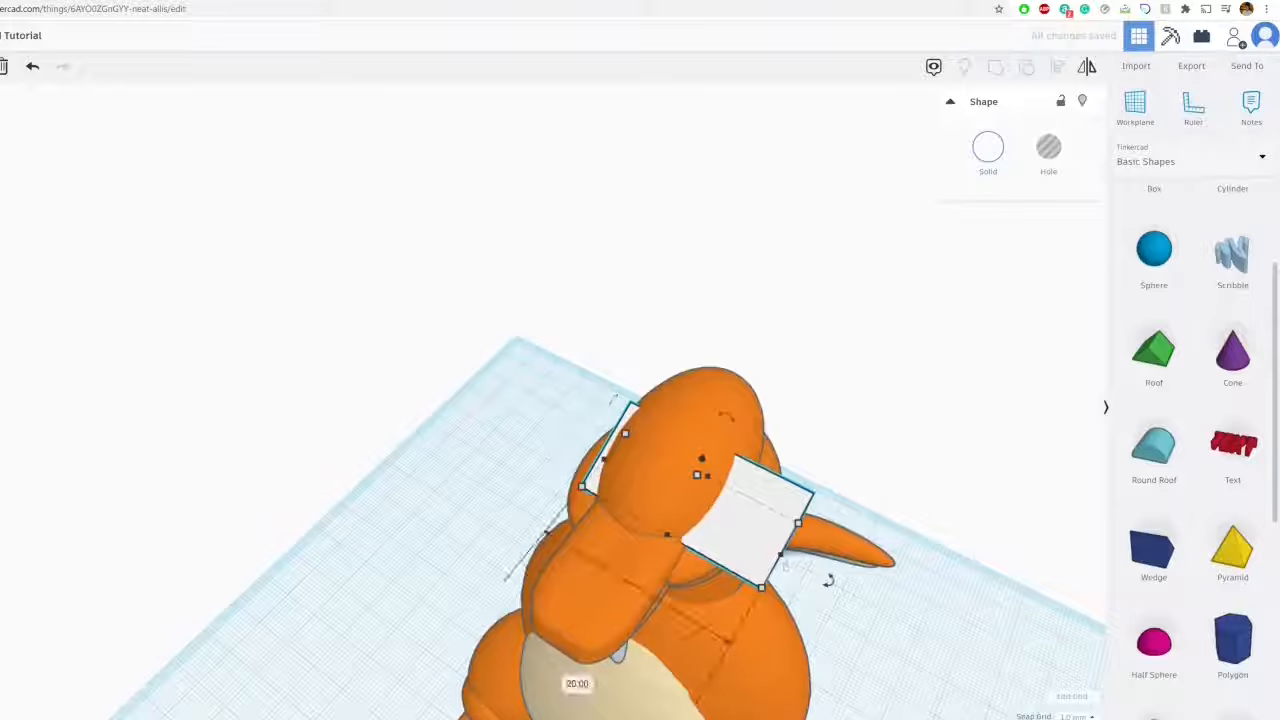
{"action": "left_click_drag", "start_coordinate": [797, 522], "coordinate": [751, 497]}
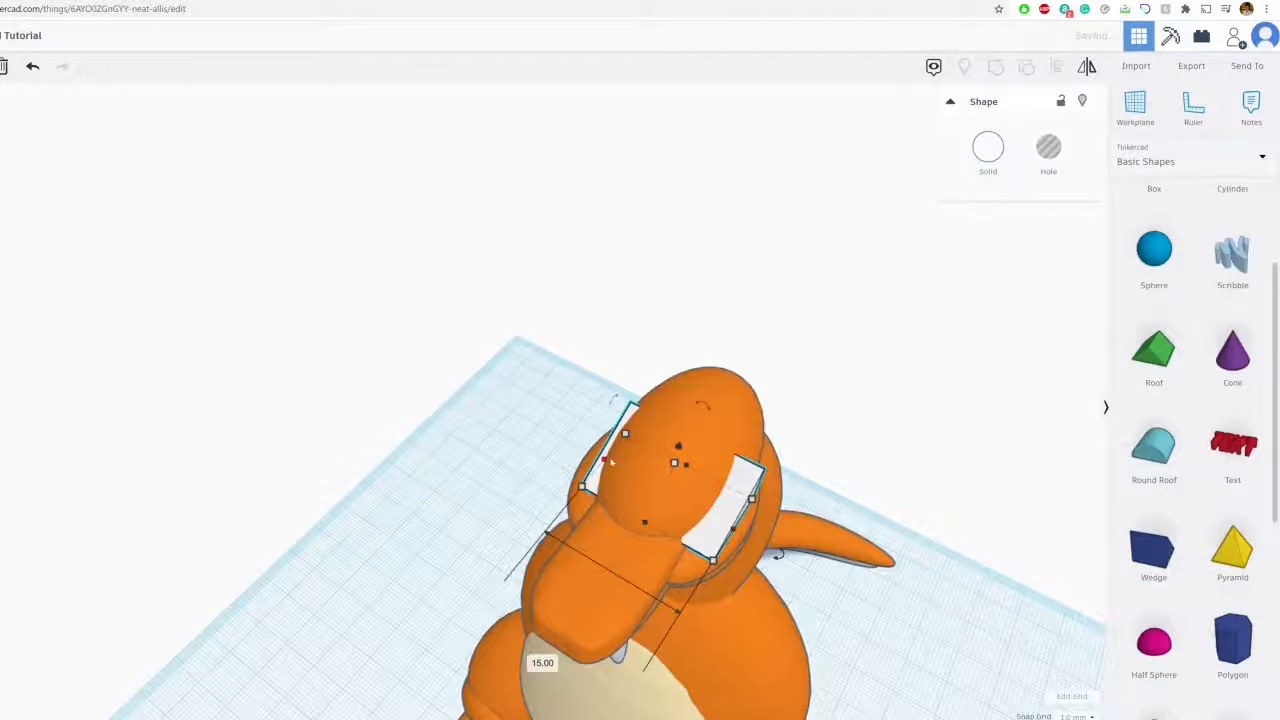
{"action": "right_click_drag", "start_coordinate": [611, 462], "coordinate": [584, 390]}
{"action": "left_click_drag", "start_coordinate": [588, 402], "coordinate": [574, 404]}
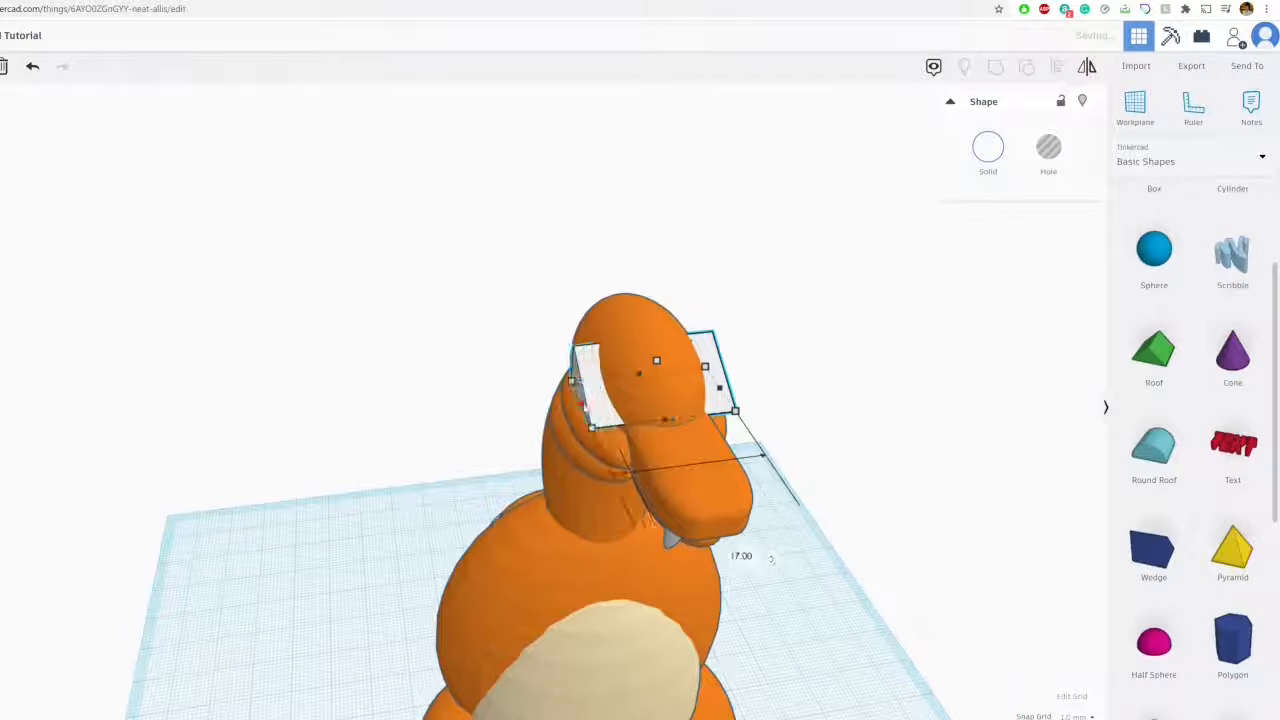
{"action": "right_click_drag", "start_coordinate": [736, 381], "coordinate": [394, 526]}
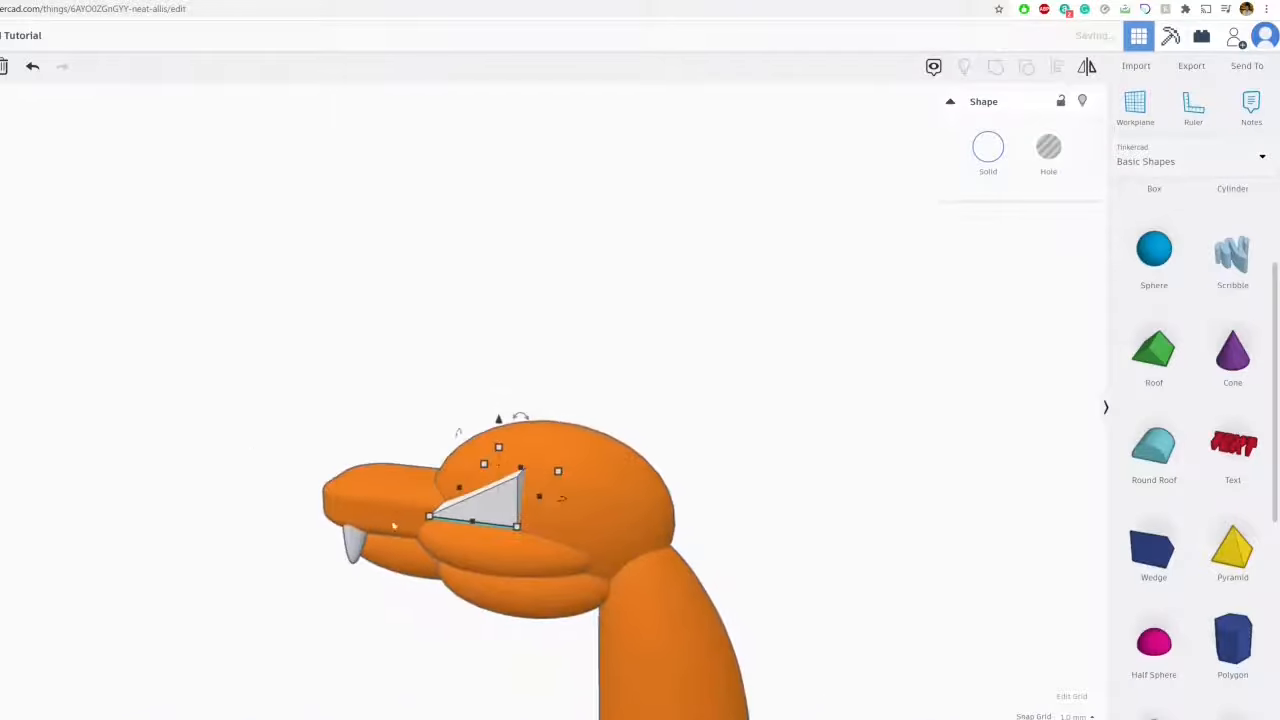
Set the white eye wedge's length to 8 mm by pulling in its front end
{"action": "left_click", "coordinate": [403, 404]}
{"action": "right_click_drag", "start_coordinate": [403, 404], "coordinate": [439, 341]}
{"action": "left_click", "coordinate": [436, 342]}
{"action": "left_click_drag", "start_coordinate": [421, 325], "coordinate": [430, 327]}
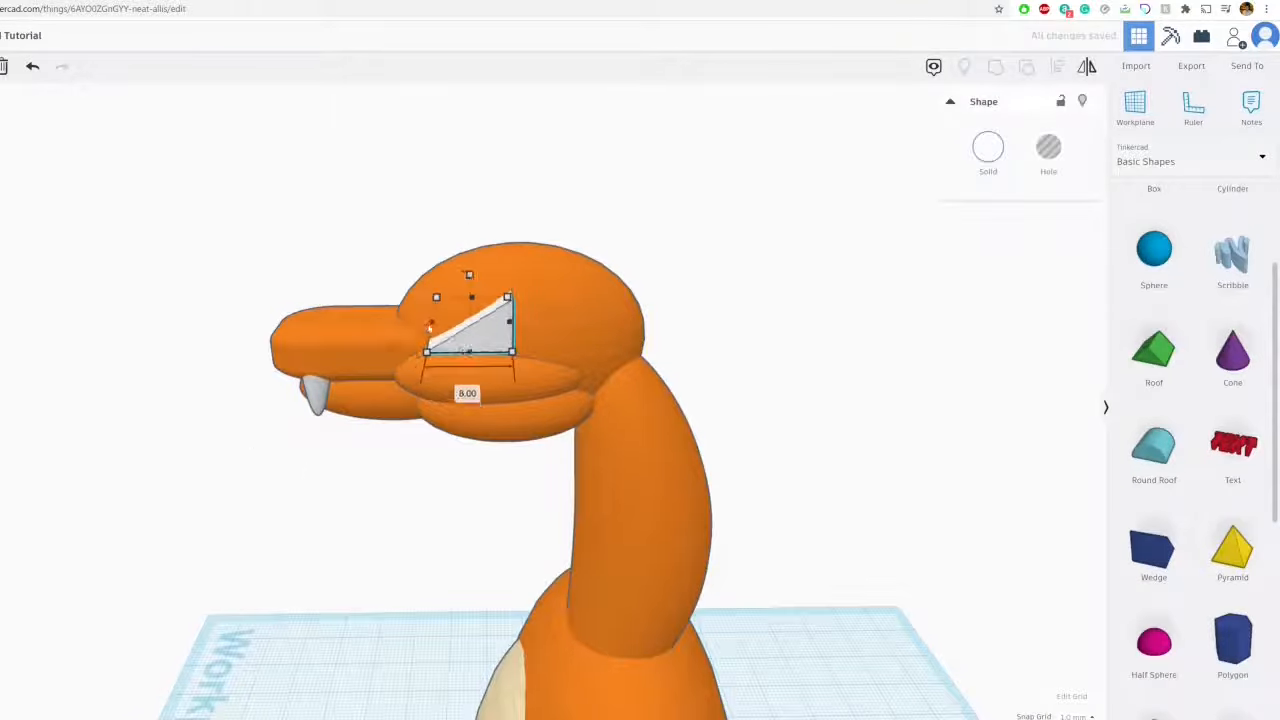
{"action": "left_click", "coordinate": [306, 261]}
{"action": "right_click_drag", "start_coordinate": [306, 261], "coordinate": [656, 415]}
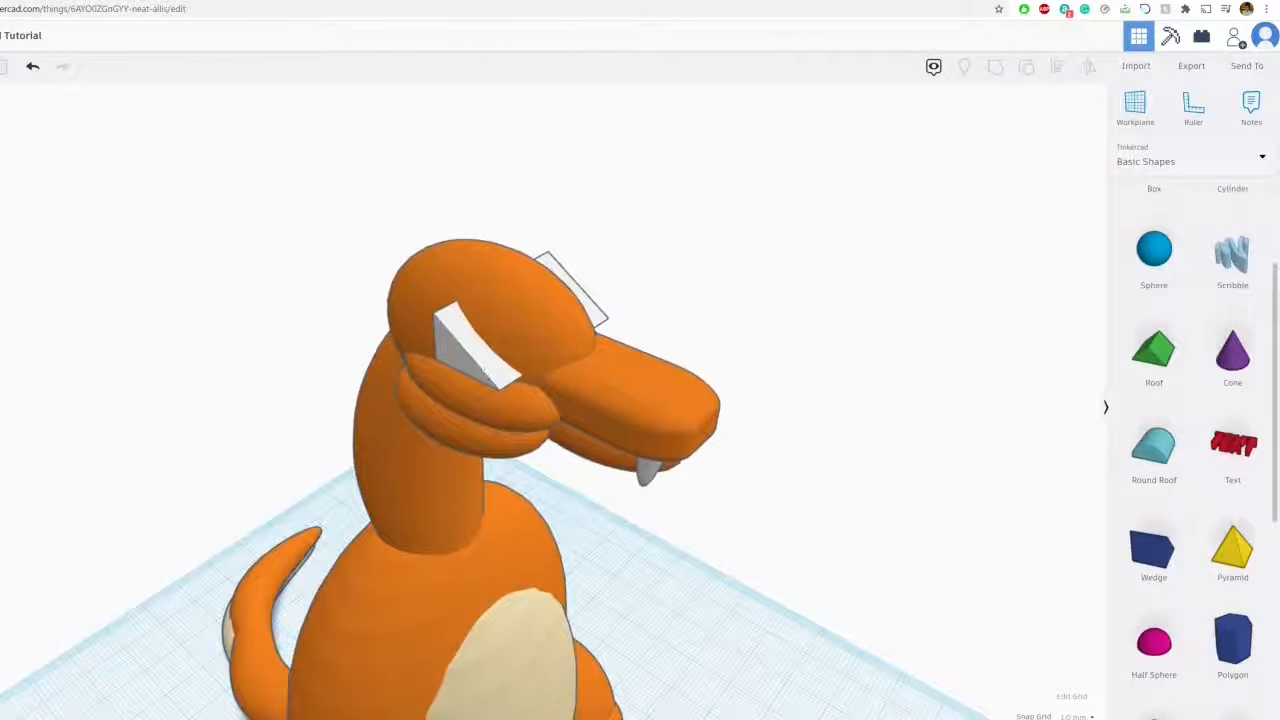
Check the eye in the Charizard reference image and duplicate the white eye wedge
{"action": "left_click", "coordinate": [429, 2]}
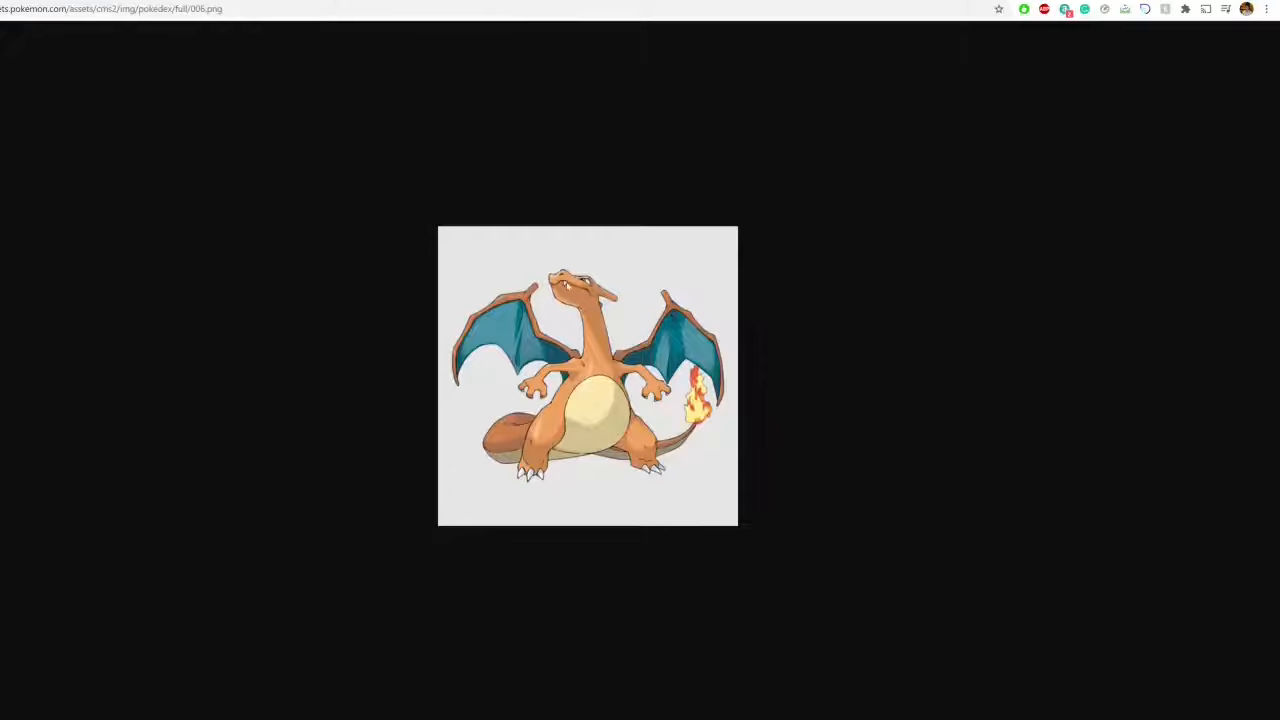
{"action": "key", "text": "ctrl+shift+Tab"}
{"action": "right_click_drag", "start_coordinate": [646, 318], "coordinate": [597, 325]}
{"action": "left_click", "coordinate": [597, 325]}
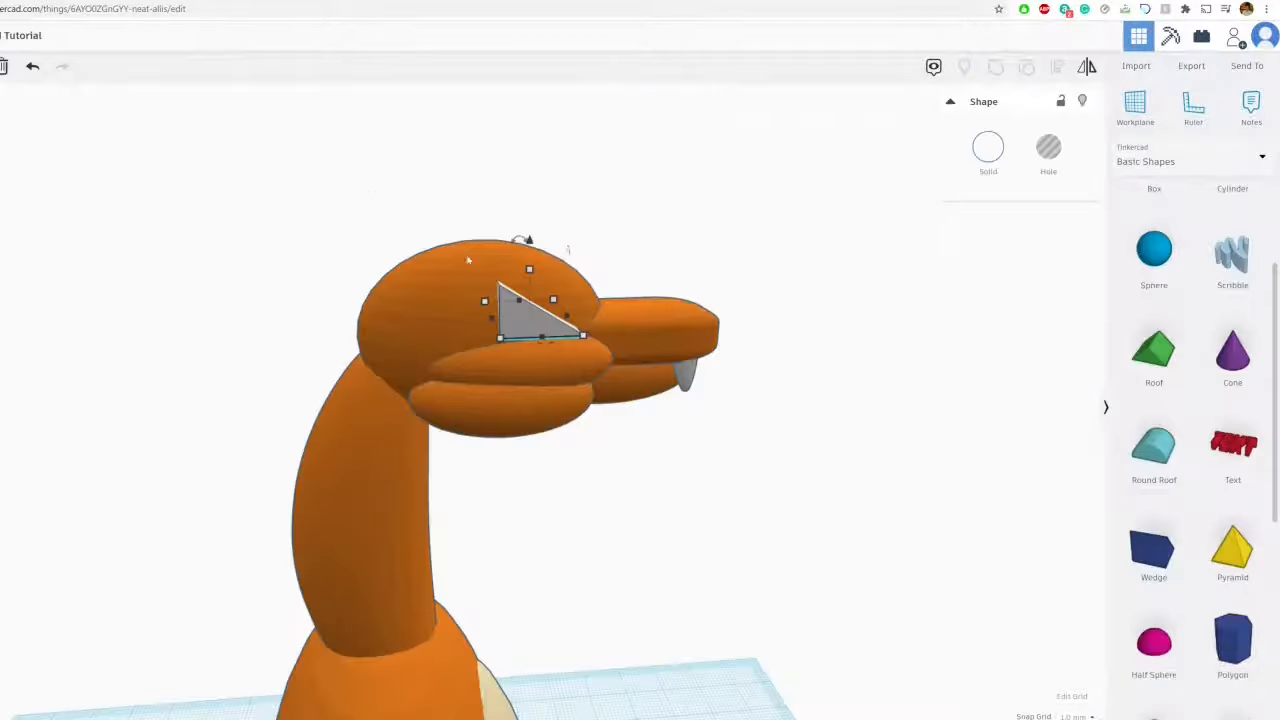
{"action": "left_click", "coordinate": [818, 428]}
{"action": "left_click", "coordinate": [537, 323]}
{"action": "key", "text": "ctrl+c"}
{"action": "key", "text": "ctrl+v"}
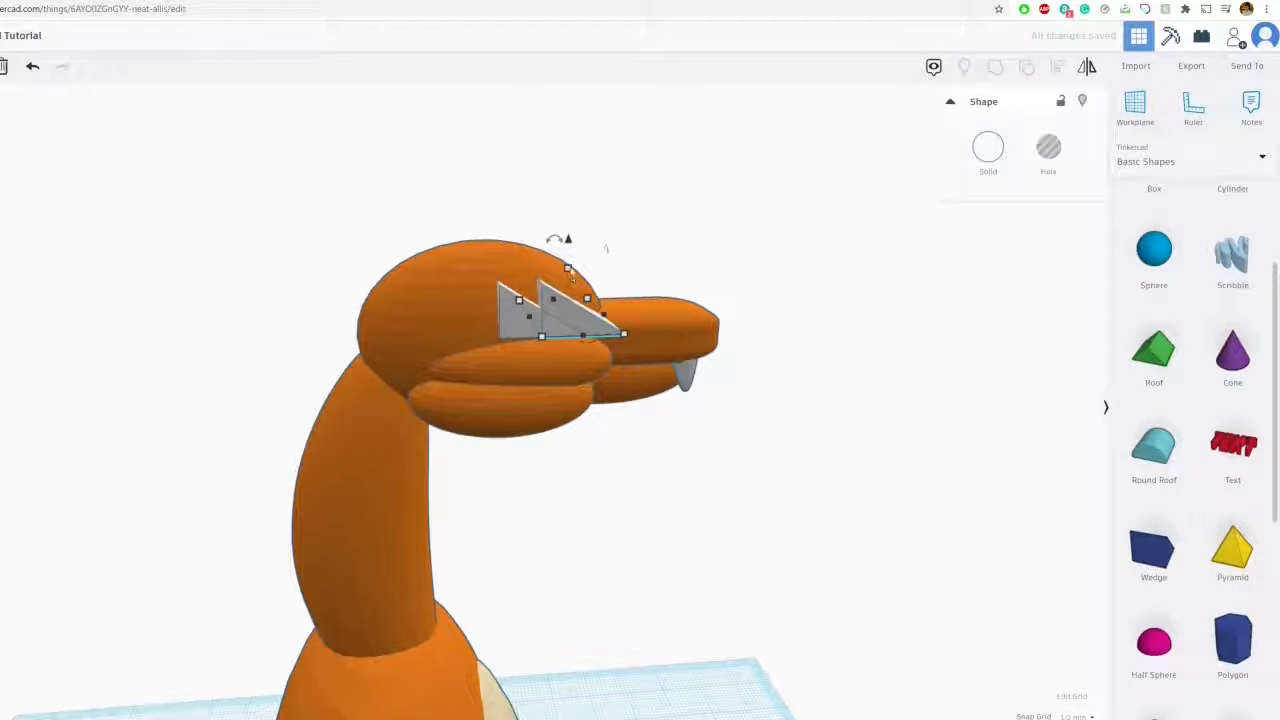
Shrink the copied wedge to 4 mm long in the front corner of the eye and colour it black
{"action": "left_click_drag", "start_coordinate": [568, 270], "coordinate": [567, 292]}
{"action": "left_click_drag", "start_coordinate": [622, 333], "coordinate": [582, 335]}
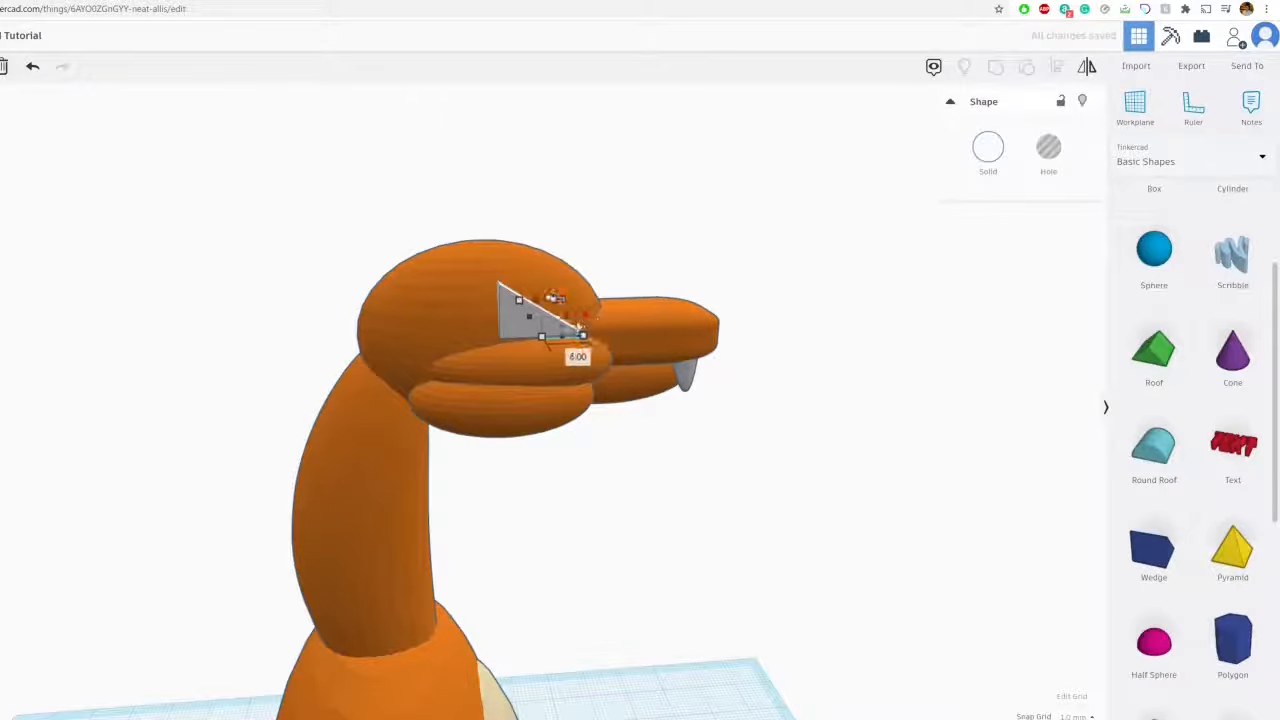
{"action": "scroll", "coordinate": [822, 217], "scroll_direction": "up", "scroll_amount": 3}
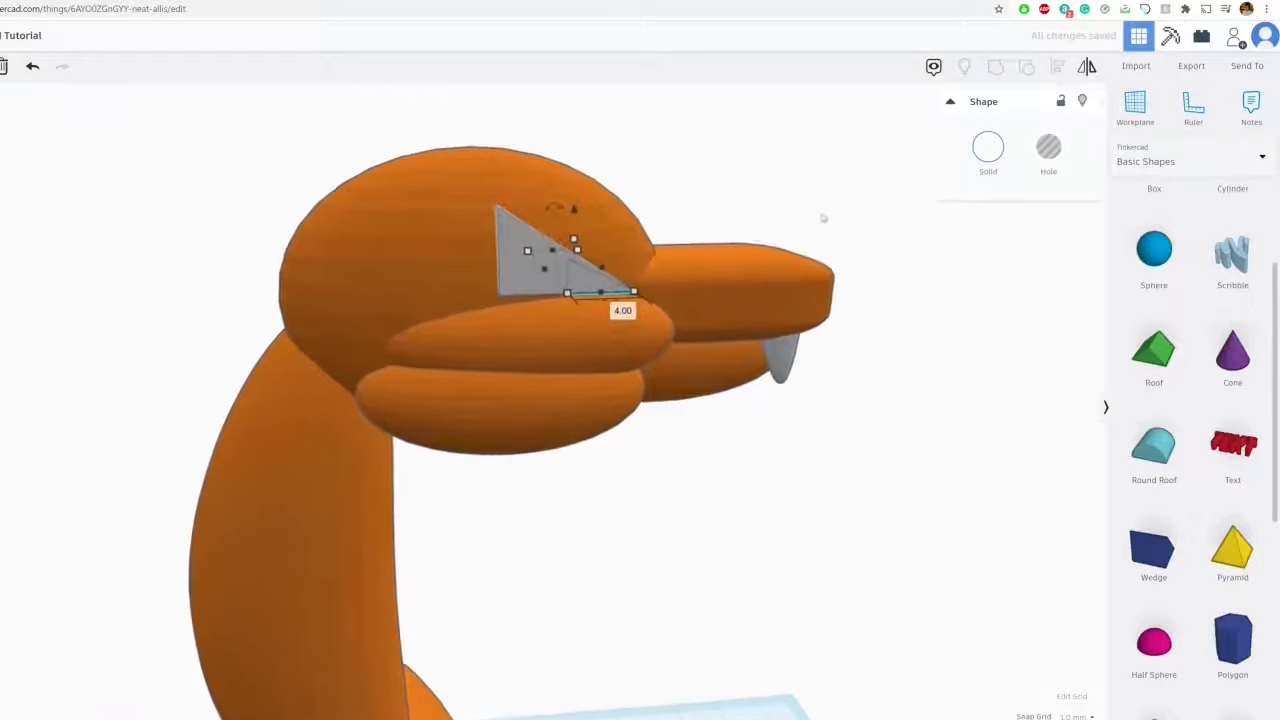
{"action": "left_click", "coordinate": [999, 155]}
{"action": "left_click", "coordinate": [1223, 286]}
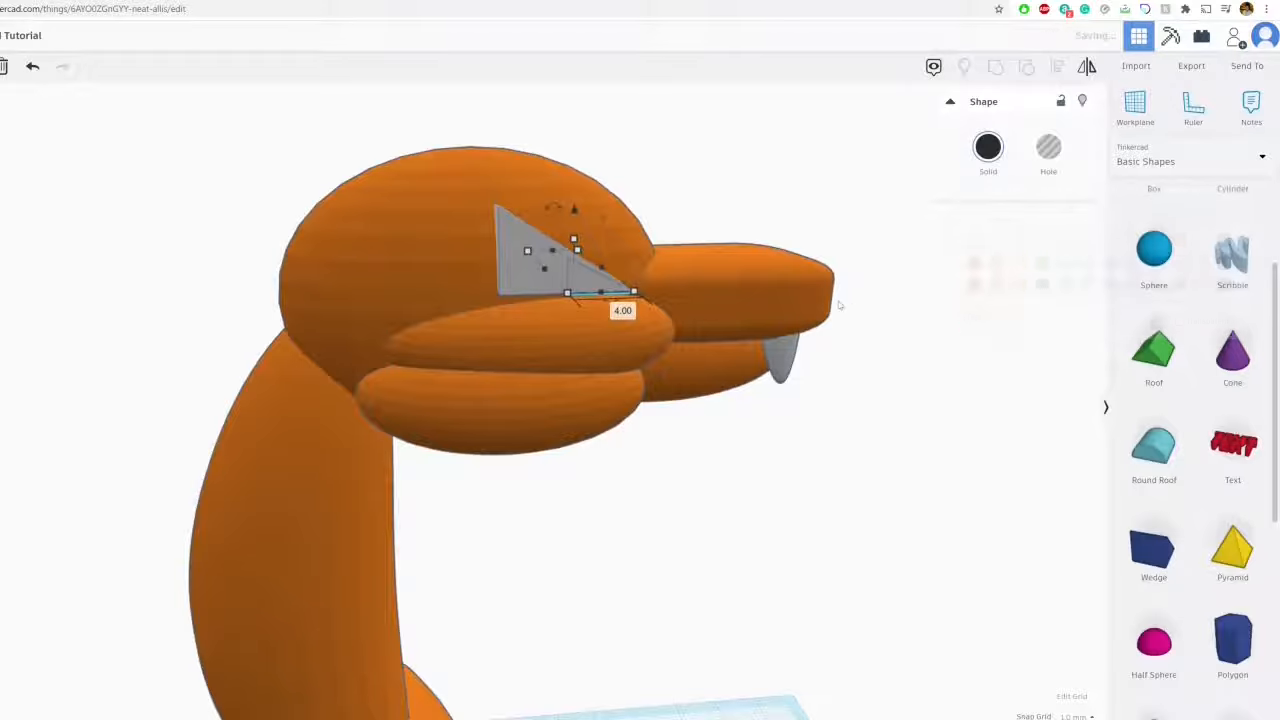
Widen the black pupil wedge slightly so it protrudes beyond the side of the white eye
{"action": "right_click_drag", "start_coordinate": [714, 225], "coordinate": [525, 298]}
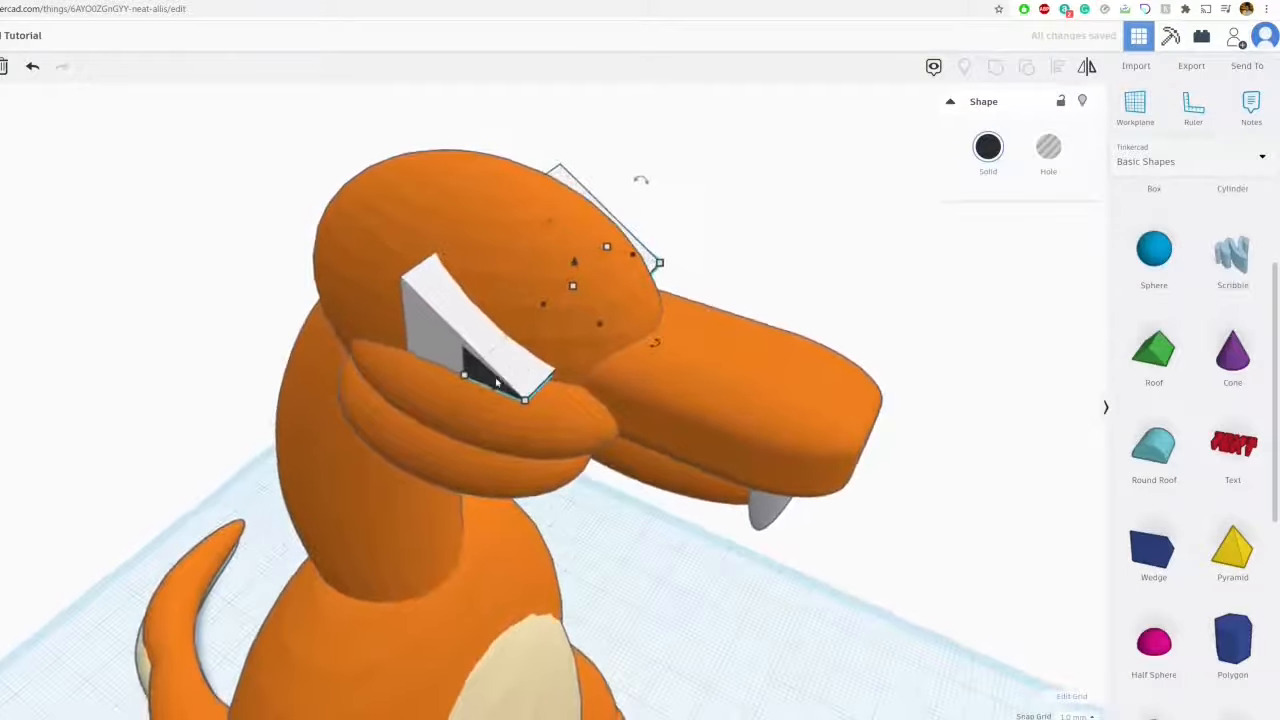
{"action": "left_click_drag", "start_coordinate": [490, 388], "coordinate": [481, 397]}
{"action": "left_click", "coordinate": [703, 223]}
{"action": "right_click_drag", "start_coordinate": [703, 223], "coordinate": [806, 180]}
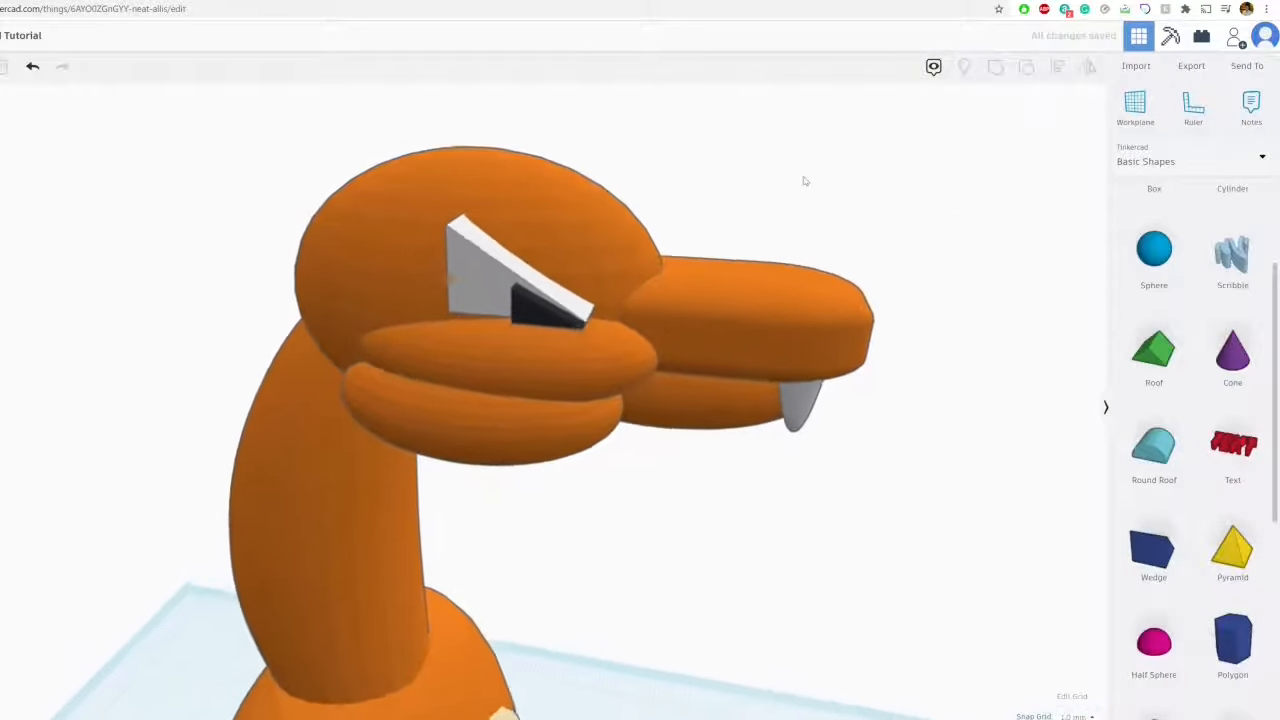
Lengthen the black pupil wedge towards the back of the eye and increase its height to 3 mm
{"action": "scroll", "coordinate": [593, 334], "scroll_direction": "up", "scroll_amount": 1}
{"action": "scroll", "coordinate": [593, 334], "scroll_direction": "up", "scroll_amount": 2}
{"action": "left_click", "coordinate": [552, 259]}
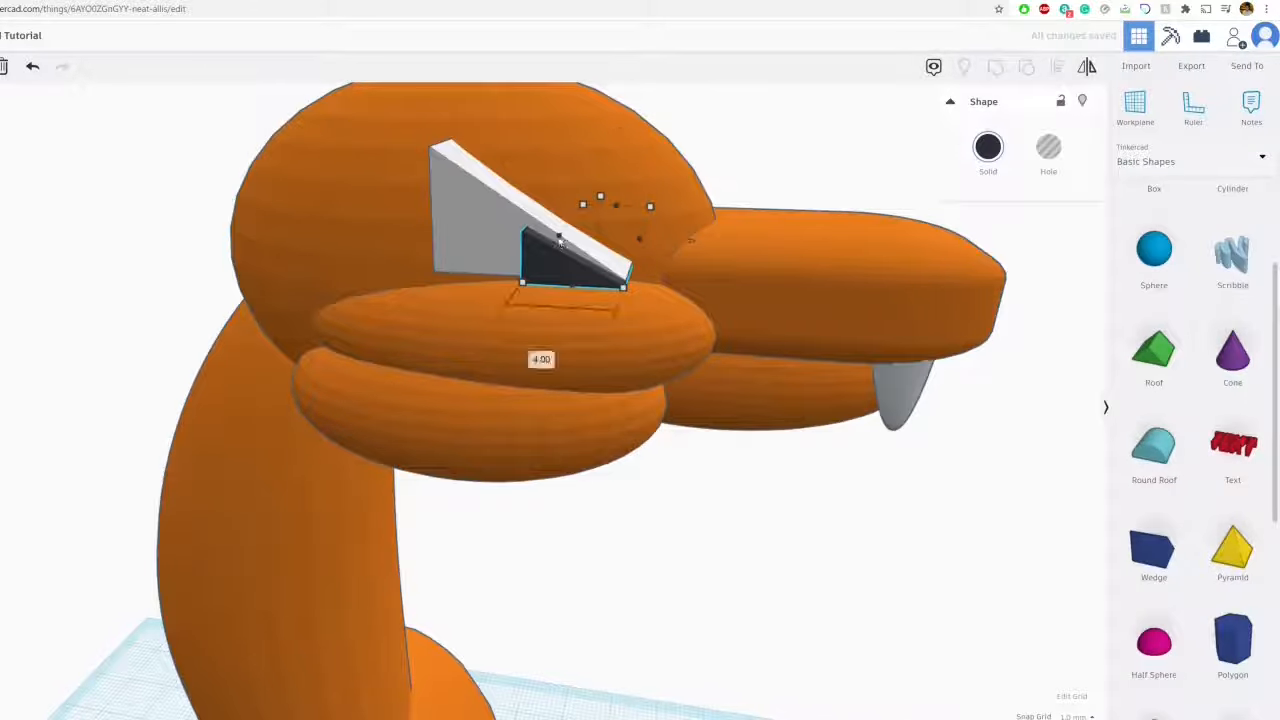
{"action": "left_click_drag", "start_coordinate": [561, 240], "coordinate": [548, 238]}
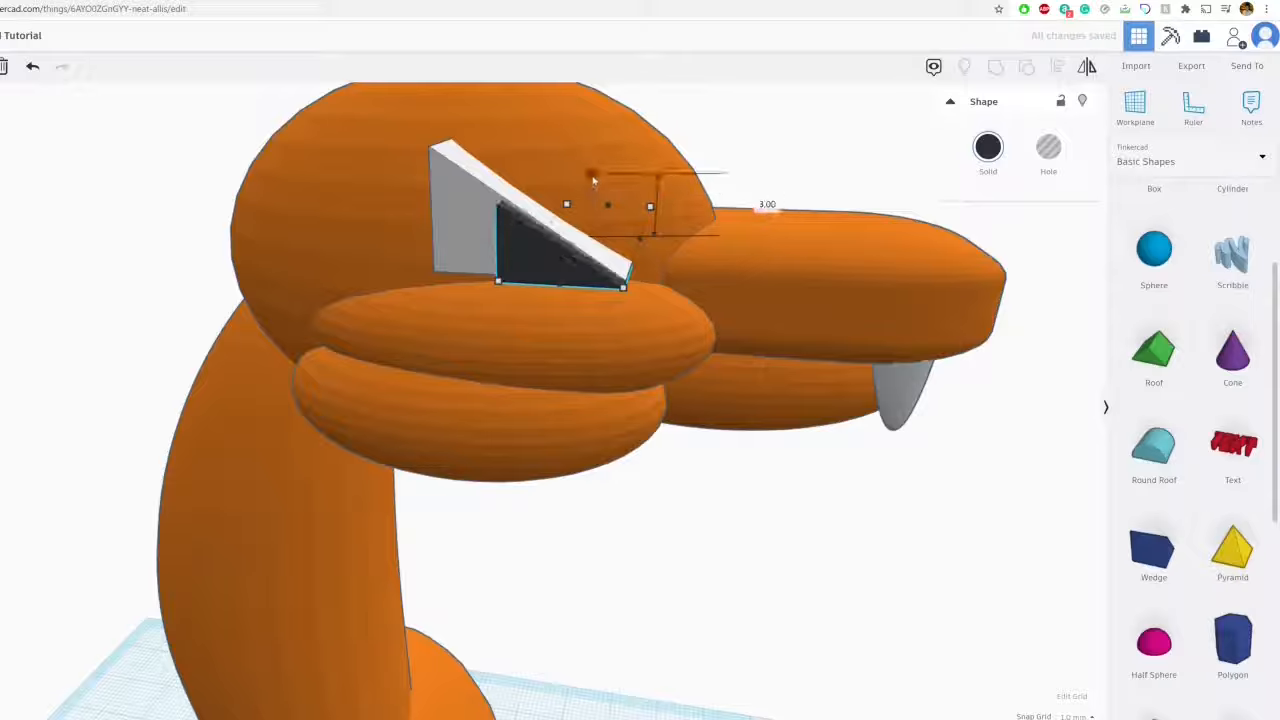
{"action": "left_click", "coordinate": [808, 147]}
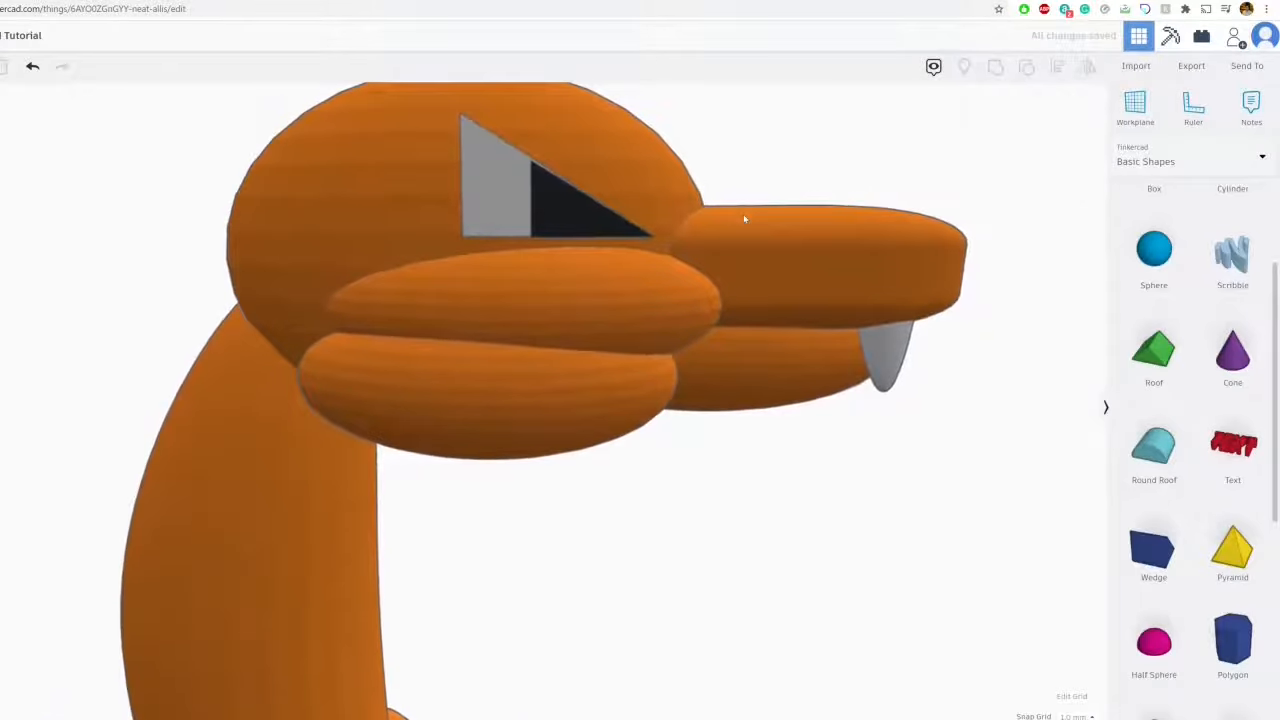
Widen the black pupil wedge on the opposite side of the head so it protrudes beyond the white there
{"action": "right_click_drag", "start_coordinate": [743, 218], "coordinate": [140, 238]}
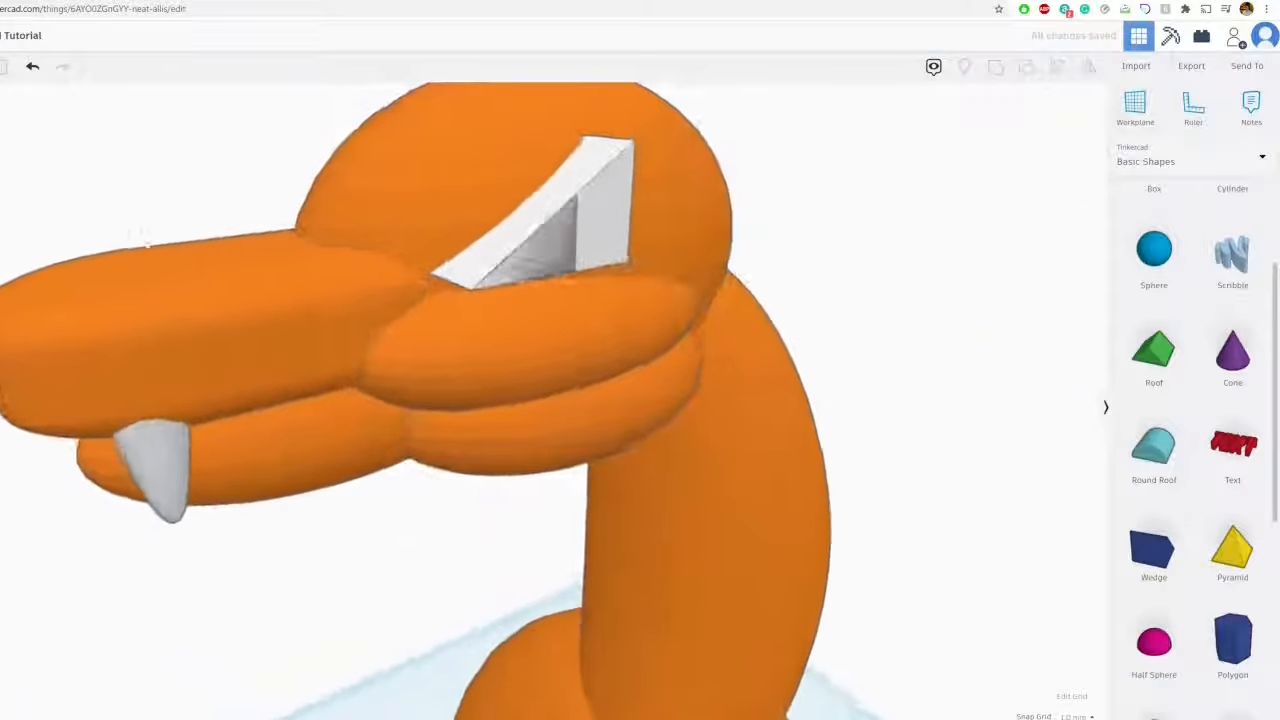
{"action": "left_click", "coordinate": [492, 264]}
{"action": "left_click", "coordinate": [834, 203]}
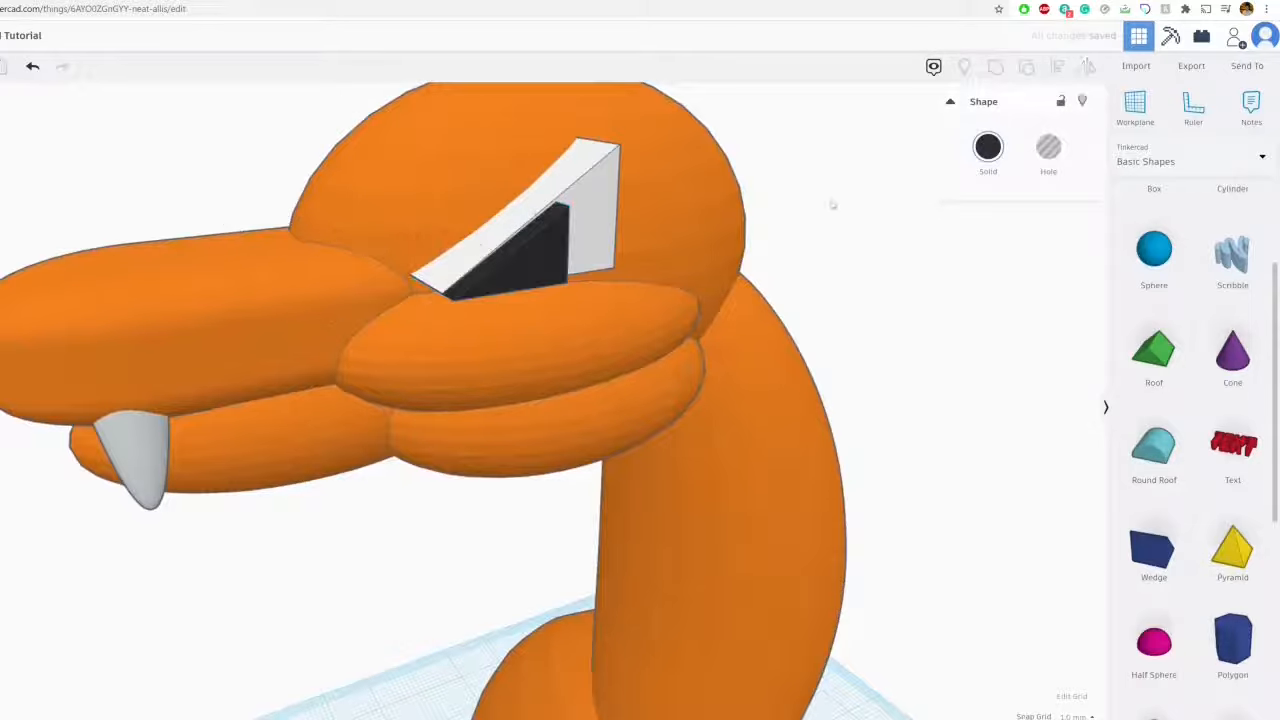
{"action": "right_click_drag", "start_coordinate": [606, 246], "coordinate": [720, 340]}
{"action": "scroll", "coordinate": [955, 360], "scroll_direction": "down", "scroll_amount": 1}
{"action": "scroll", "coordinate": [955, 360], "scroll_direction": "down", "scroll_amount": 2}
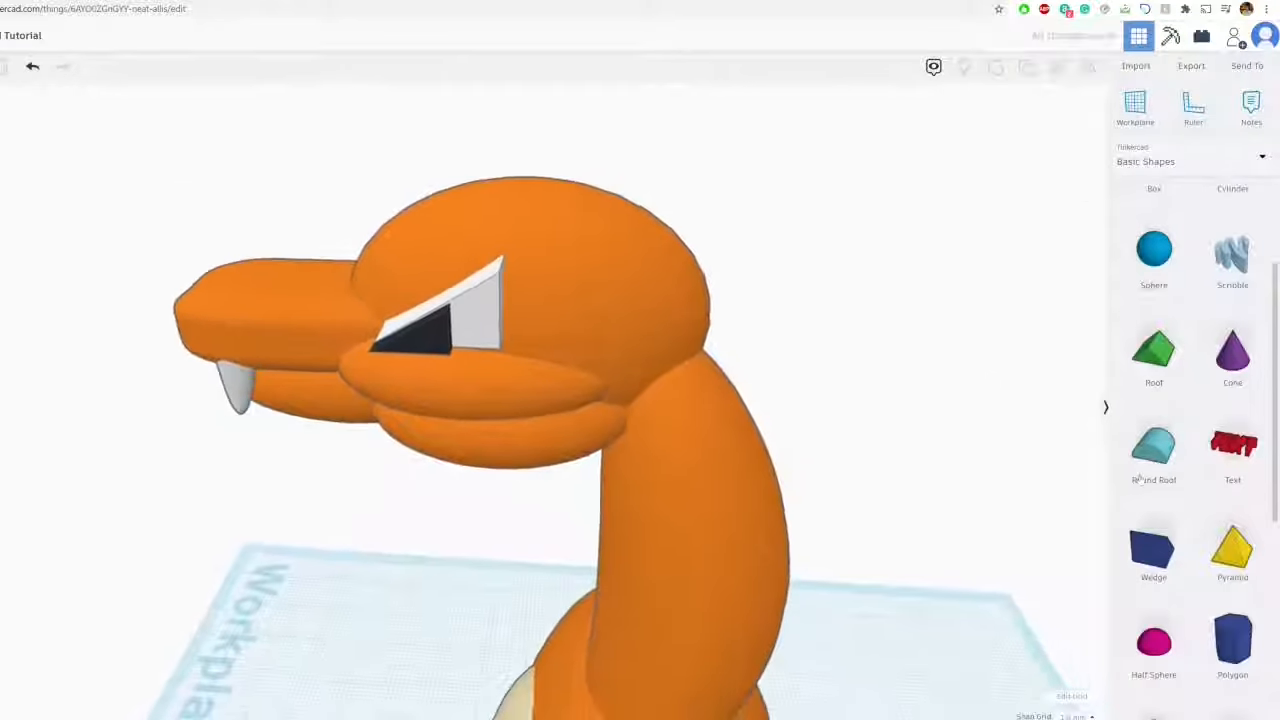
Add a solid cylinder from the basic shapes to the workplane in front of the figure
{"action": "scroll", "coordinate": [1240, 340], "scroll_direction": "down", "scroll_amount": 3}
{"action": "scroll", "coordinate": [1240, 340], "scroll_direction": "up", "scroll_amount": 5}
{"action": "left_click_drag", "start_coordinate": [1246, 337], "coordinate": [372, 668]}
Rotate the cylinder 90° so it lies on its side, with its axis running across the figure's width
{"action": "middle_click_drag", "start_coordinate": [380, 660], "coordinate": [699, 522]}
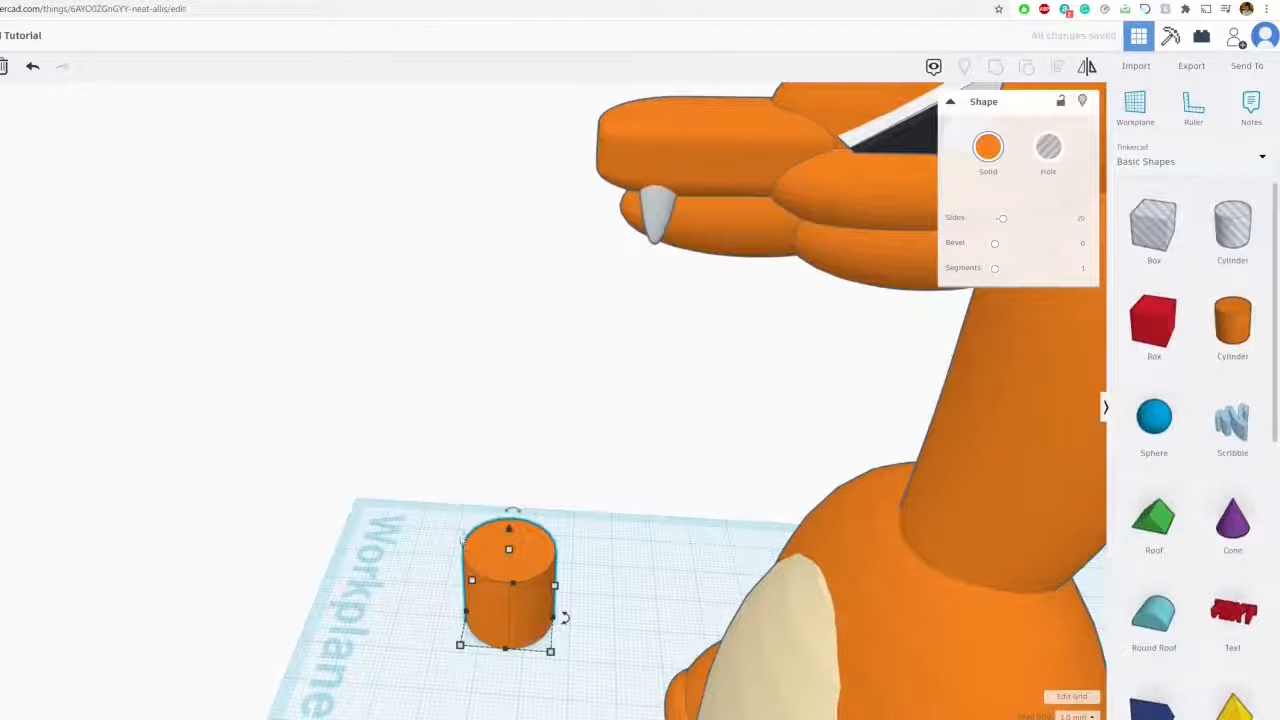
{"action": "left_click", "coordinate": [640, 580]}
{"action": "right_click_drag", "start_coordinate": [900, 640], "coordinate": [88, 311]}
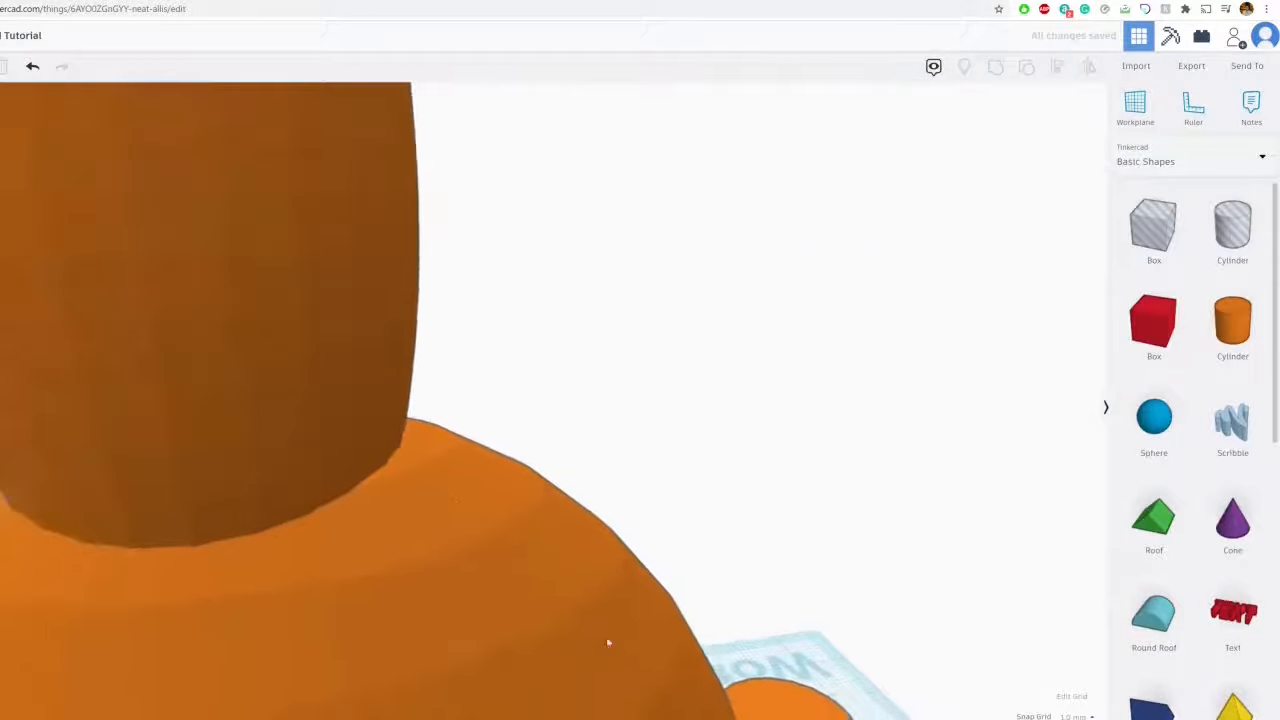
{"action": "scroll", "coordinate": [650, 630], "scroll_direction": "down", "scroll_amount": 10}
{"action": "left_click", "coordinate": [599, 540]}
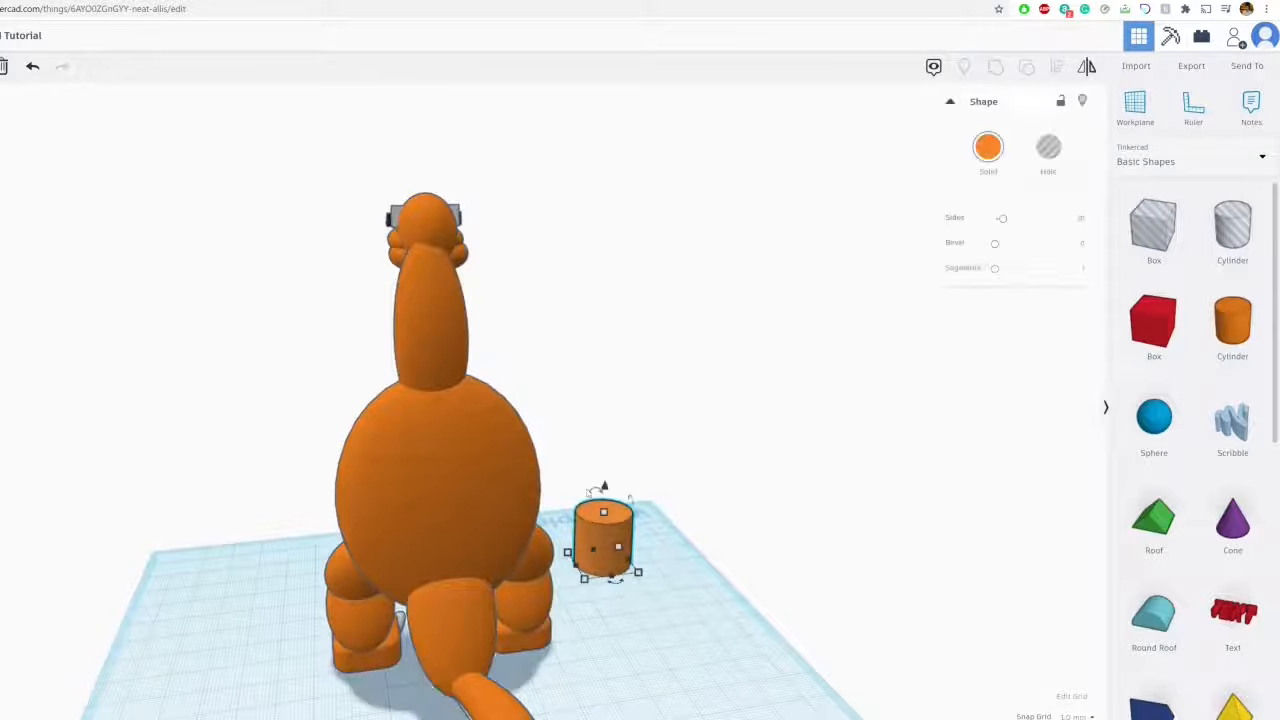
{"action": "left_click_drag", "start_coordinate": [599, 487], "coordinate": [540, 532]}
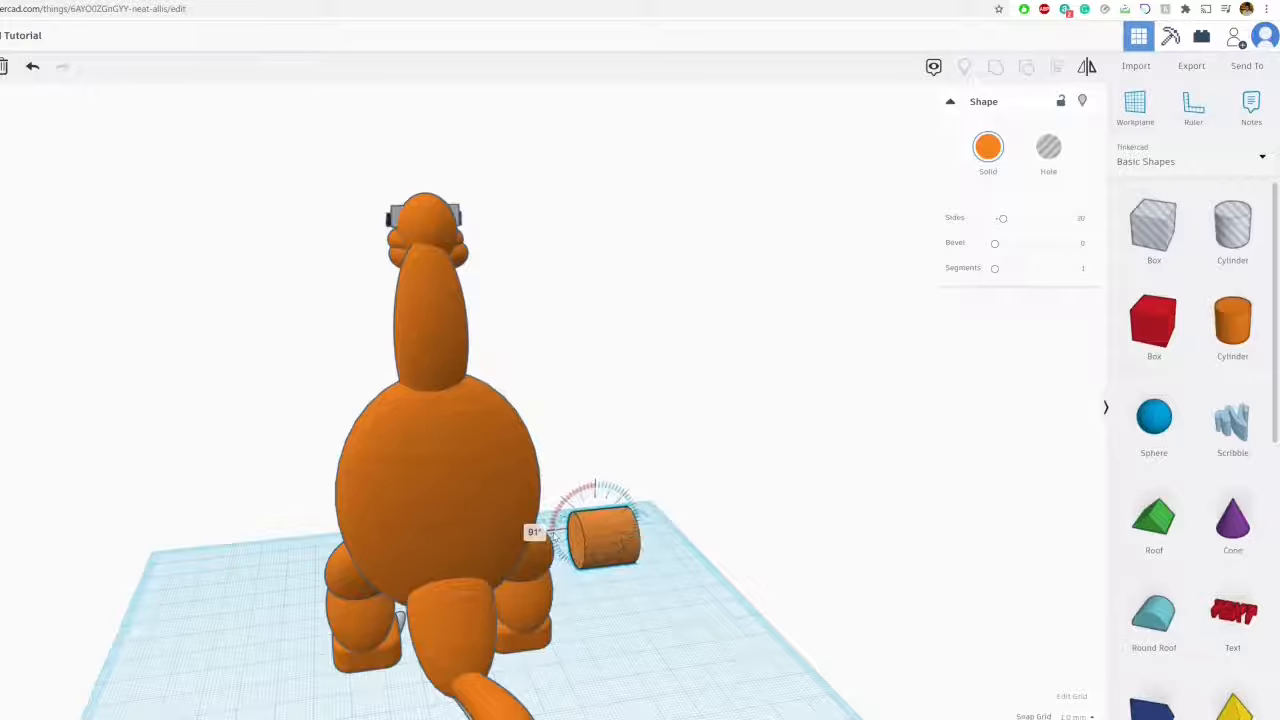
{"action": "left_click_drag", "start_coordinate": [540, 532], "coordinate": [536, 534]}
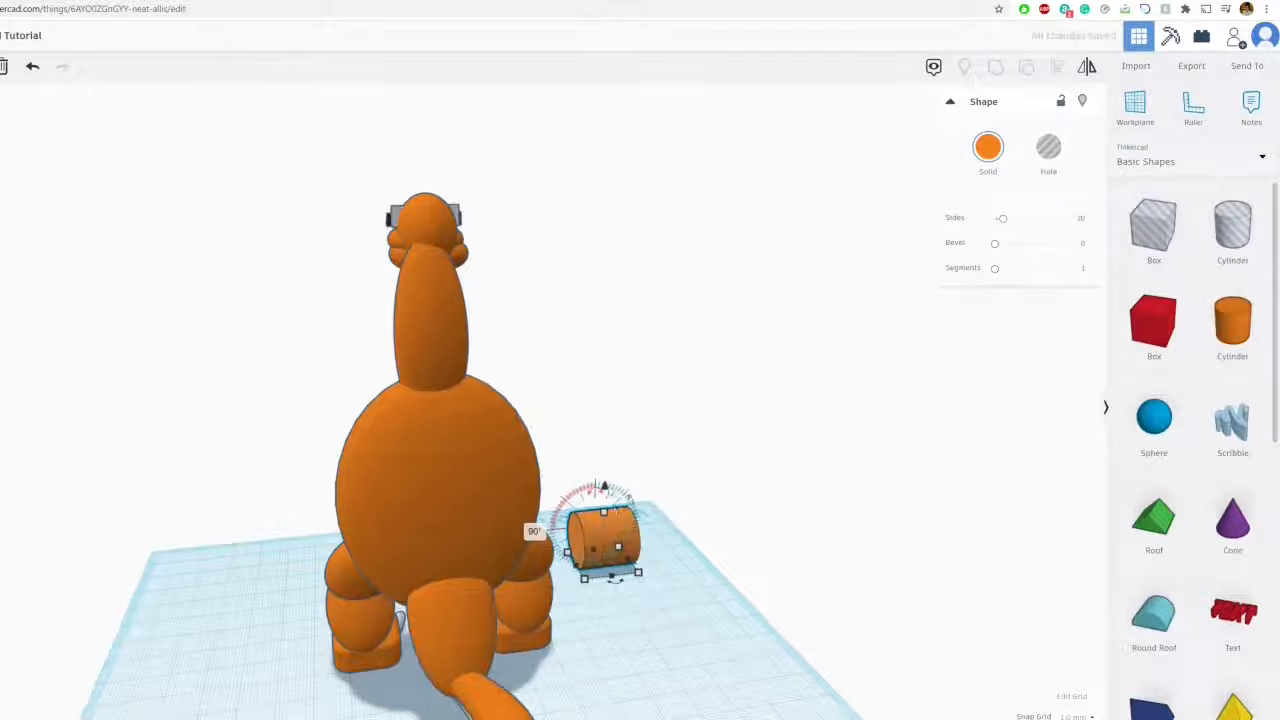
Raise the cylinder off the workplane to about head height, move it closer to the head and colour it white
{"action": "left_click_drag", "start_coordinate": [603, 486], "coordinate": [615, 176]}
{"action": "middle_click_drag", "start_coordinate": [639, 228], "coordinate": [497, 491]}
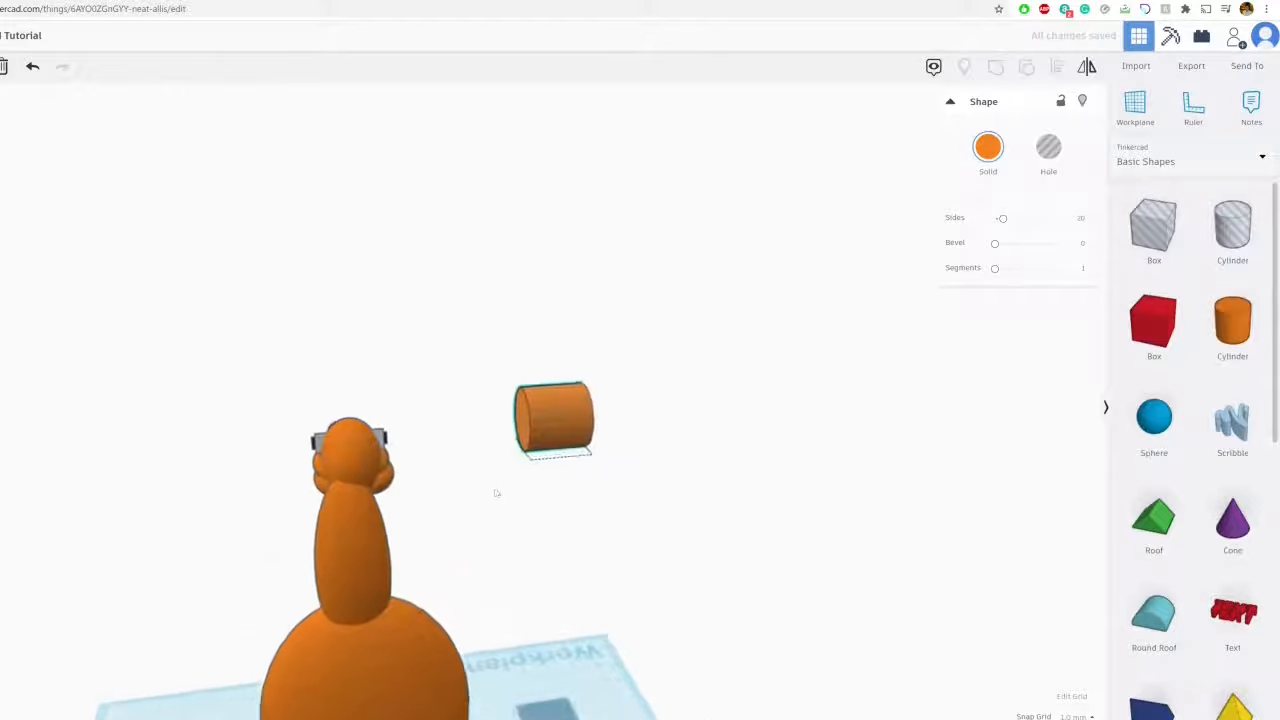
{"action": "left_click", "coordinate": [617, 451]}
{"action": "left_click_drag", "start_coordinate": [569, 447], "coordinate": [522, 525]}
{"action": "left_click", "coordinate": [994, 142]}
{"action": "left_click", "coordinate": [1201, 241]}
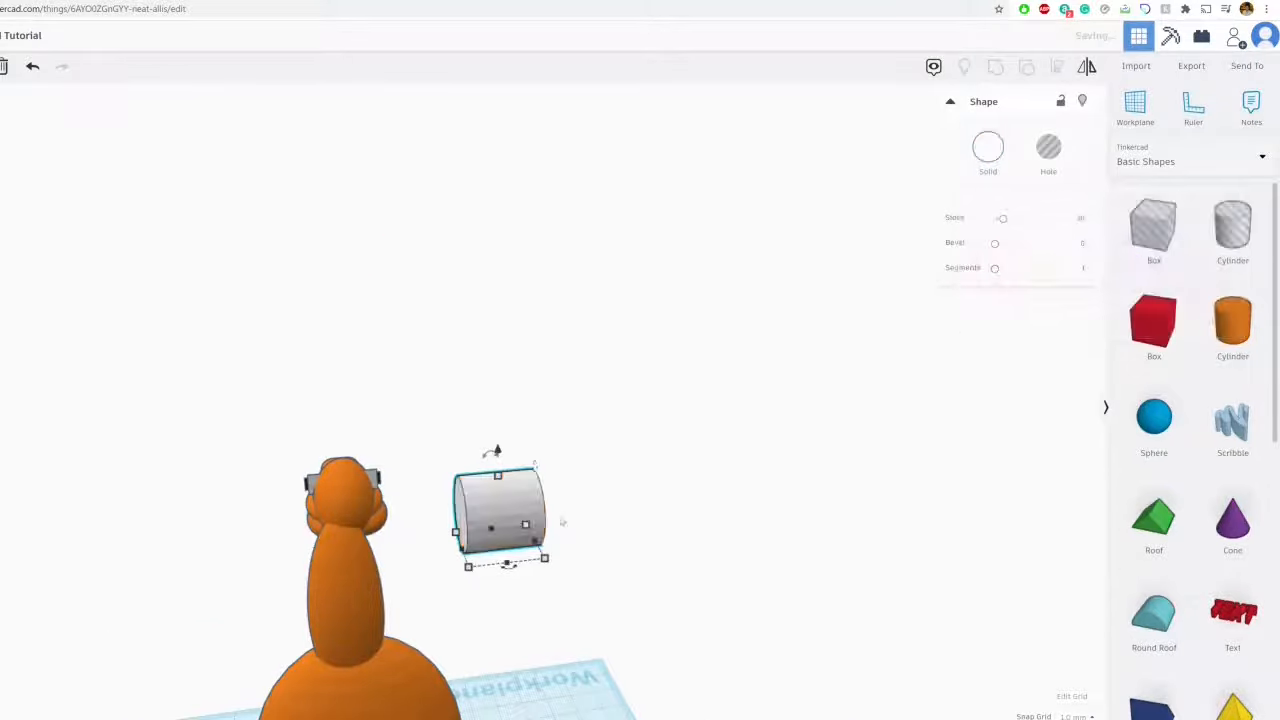
Raise the white cylinder 17 mm to eye level and narrow it to 6 mm beside the eye
{"action": "scroll", "coordinate": [534, 532], "scroll_direction": "up", "scroll_amount": 3}
{"action": "left_click_drag", "start_coordinate": [498, 501], "coordinate": [240, 603]}
{"action": "right_click_drag", "start_coordinate": [240, 603], "coordinate": [583, 540]}
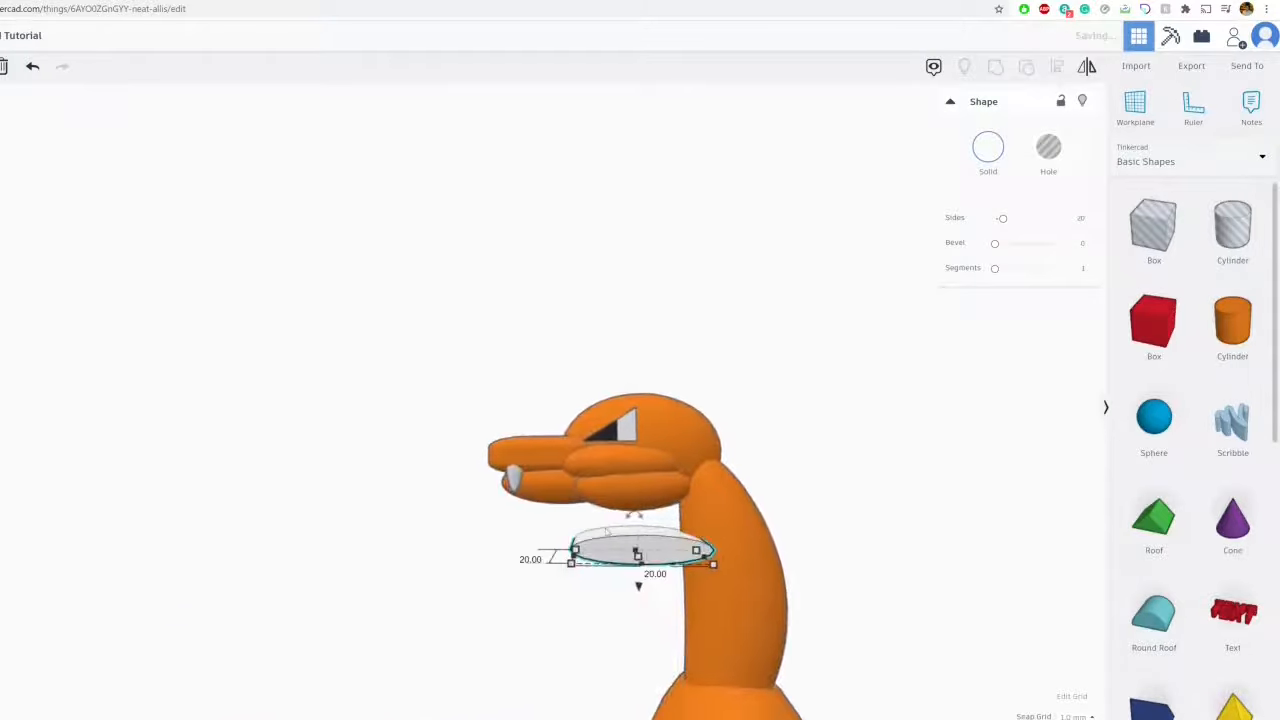
{"action": "left_click_drag", "start_coordinate": [636, 589], "coordinate": [632, 479]}
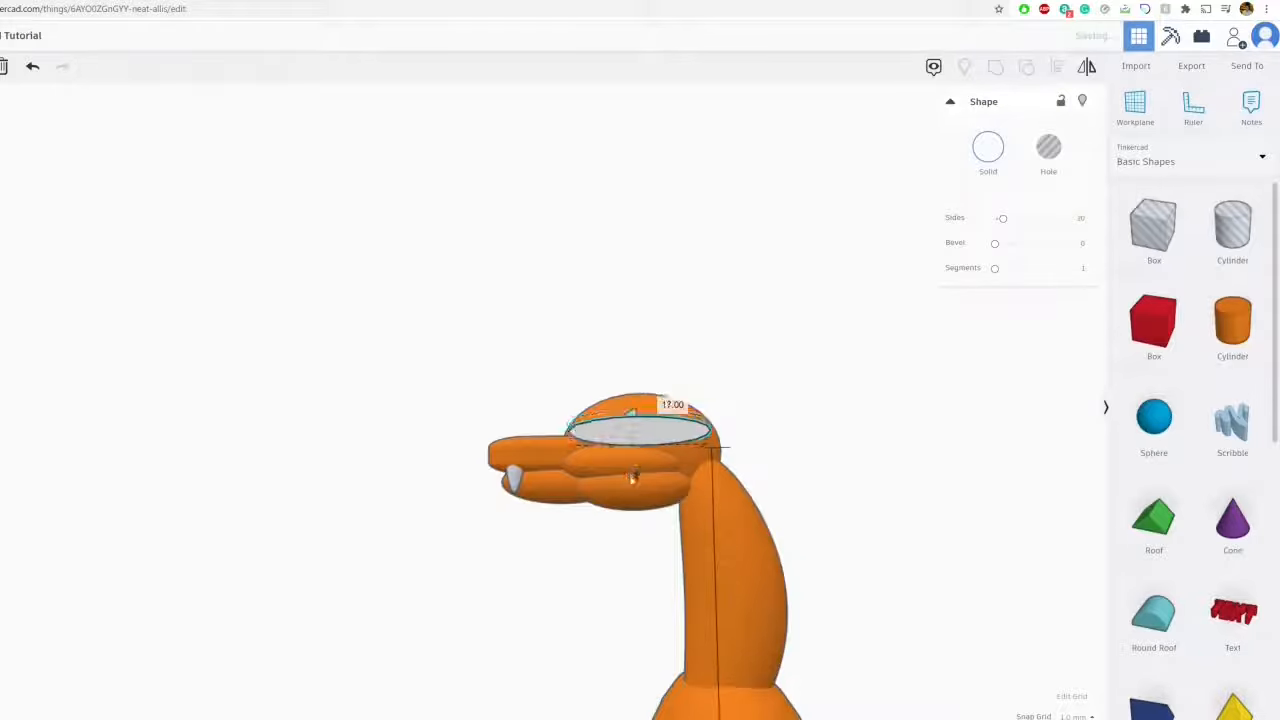
{"action": "right_click_drag", "start_coordinate": [630, 460], "coordinate": [610, 612]}
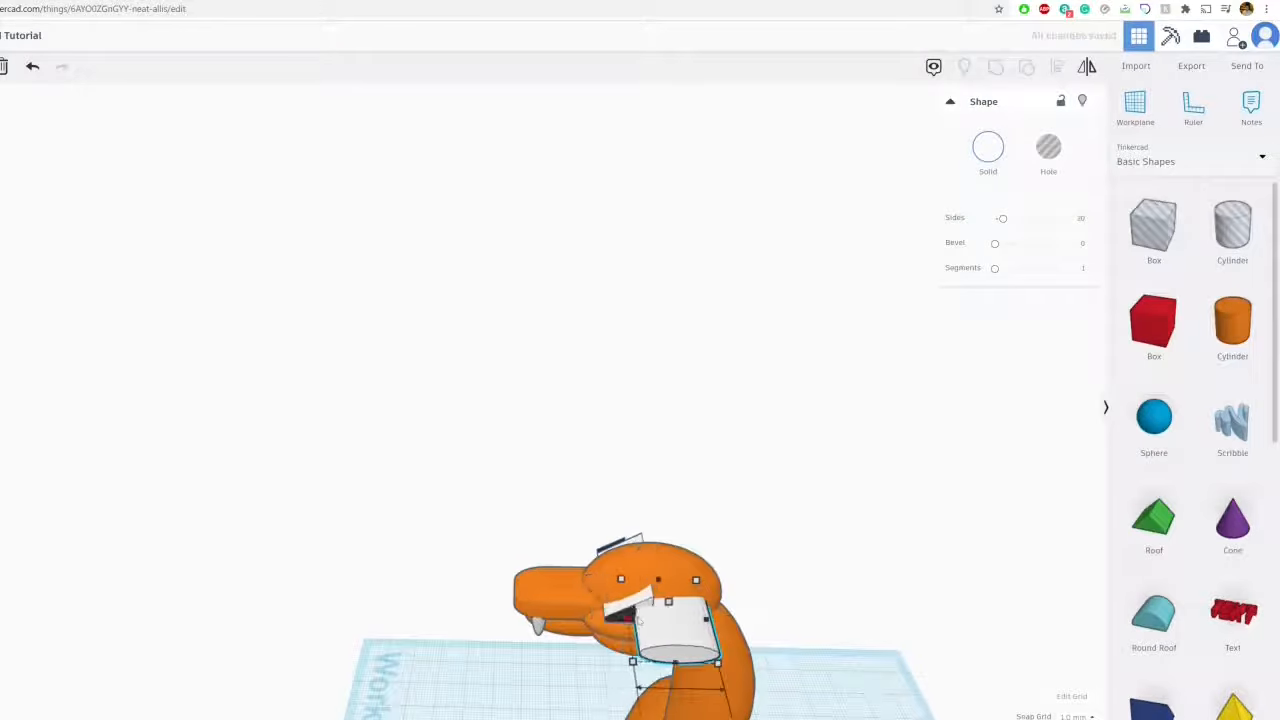
{"action": "left_click_drag", "start_coordinate": [686, 621], "coordinate": [608, 607]}
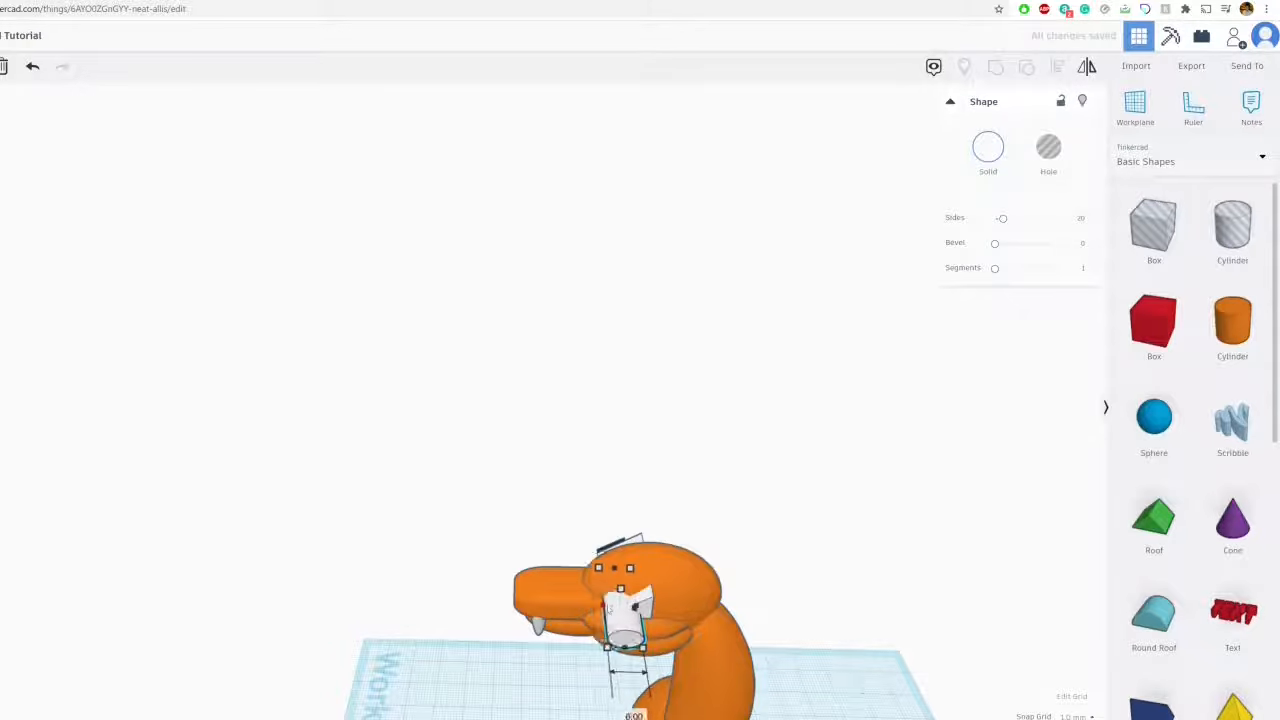
Narrow the eye cylinder to 3 mm and adjust its height to sit over the dark part of the eye
{"action": "scroll", "coordinate": [620, 590], "scroll_direction": "up", "scroll_amount": 2}
{"action": "middle_click_drag", "start_coordinate": [620, 590], "coordinate": [520, 240]}
{"action": "scroll", "coordinate": [655, 157], "scroll_direction": "up", "scroll_amount": 4}
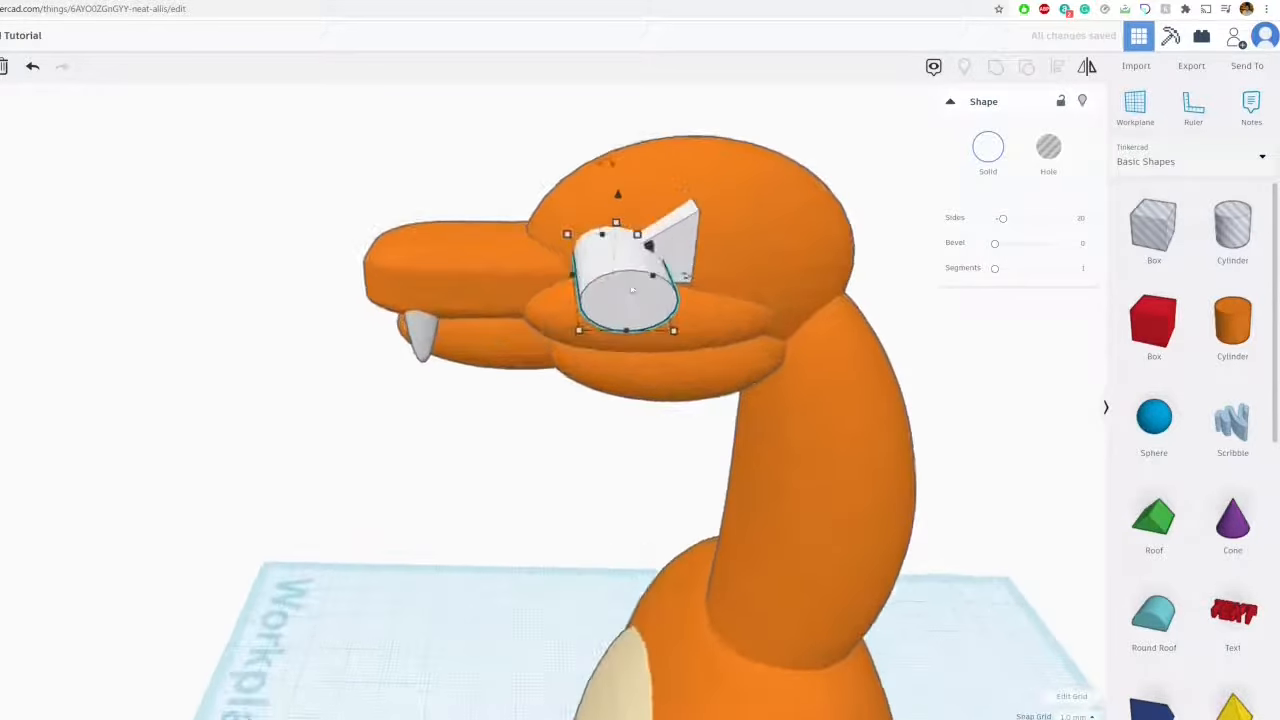
{"action": "left_click_drag", "start_coordinate": [649, 147], "coordinate": [649, 169]}
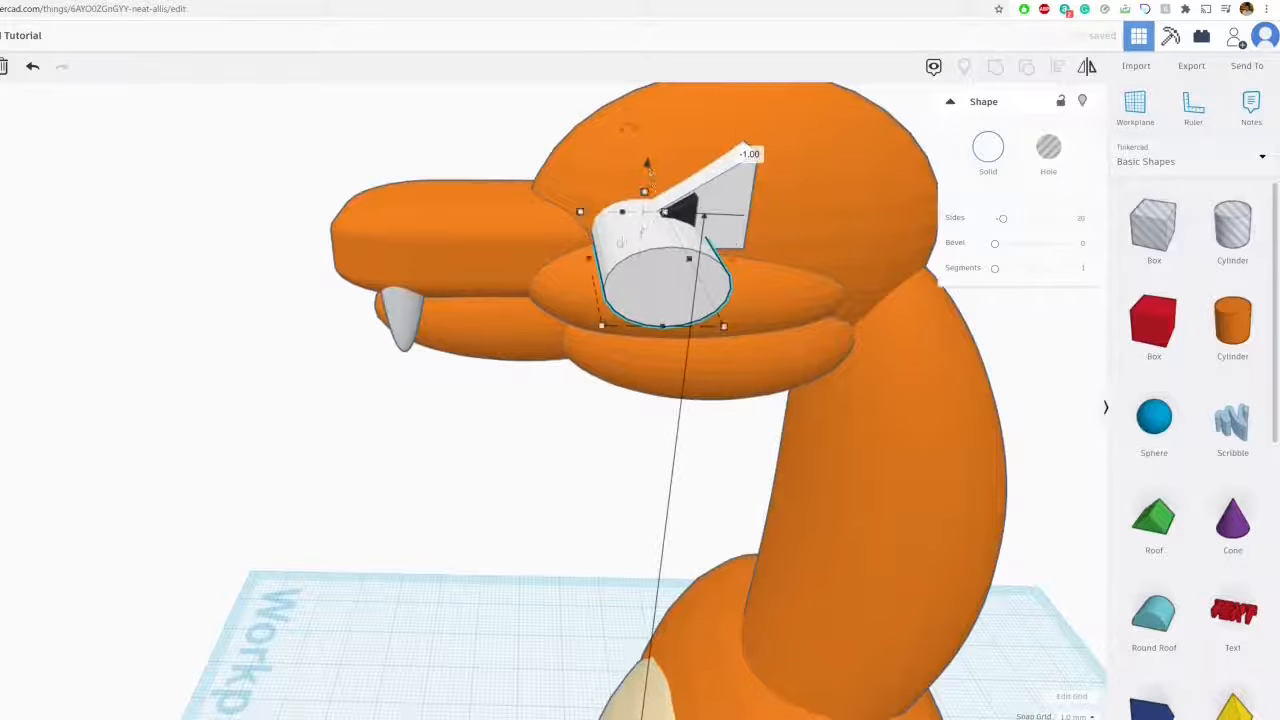
{"action": "left_click_drag", "start_coordinate": [588, 258], "coordinate": [680, 262]}
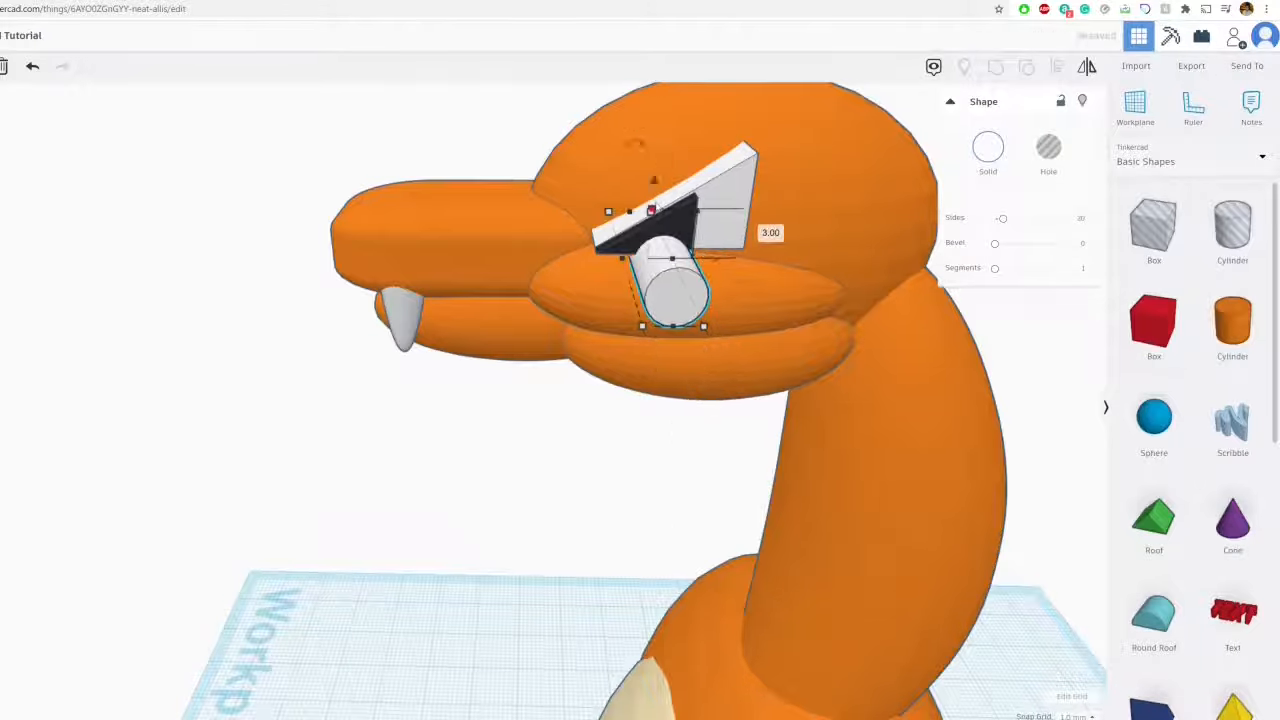
{"action": "left_click_drag", "start_coordinate": [655, 183], "coordinate": [658, 162]}
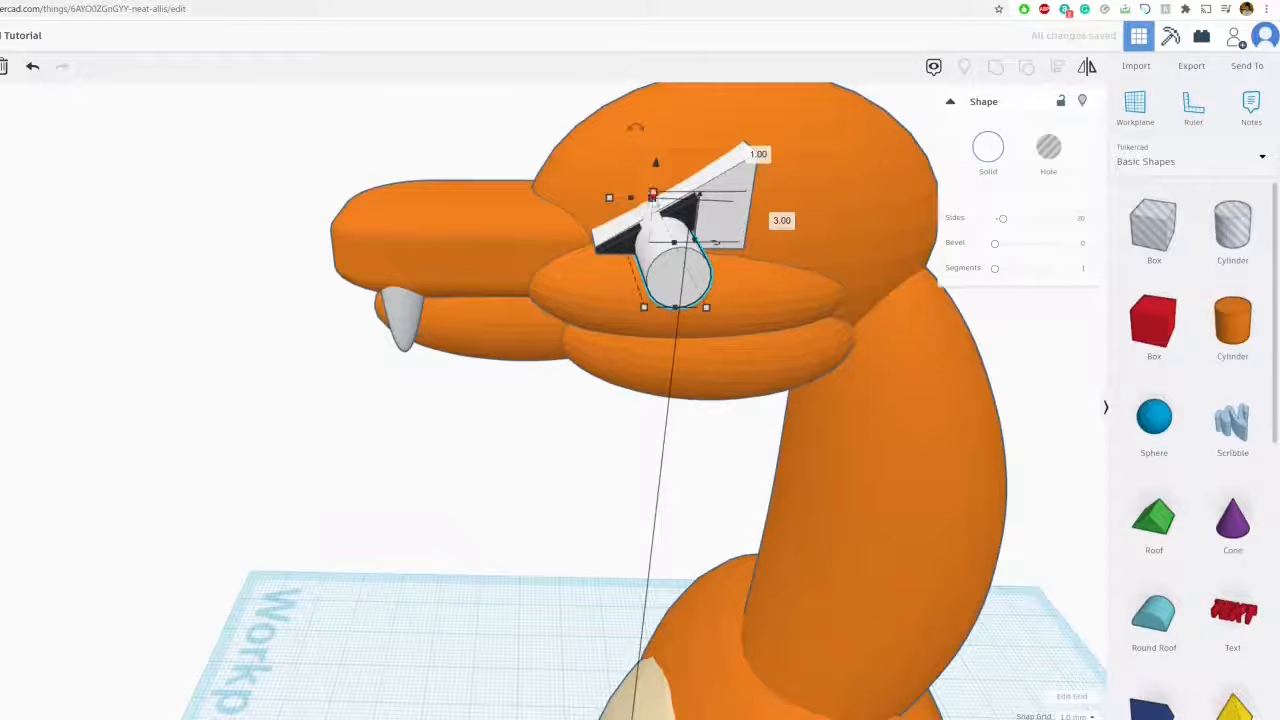
Raise the eye cylinder slightly and narrow it to 2 mm as a pupil against the dark wedge
{"action": "right_click_drag", "start_coordinate": [661, 214], "coordinate": [646, 196]}
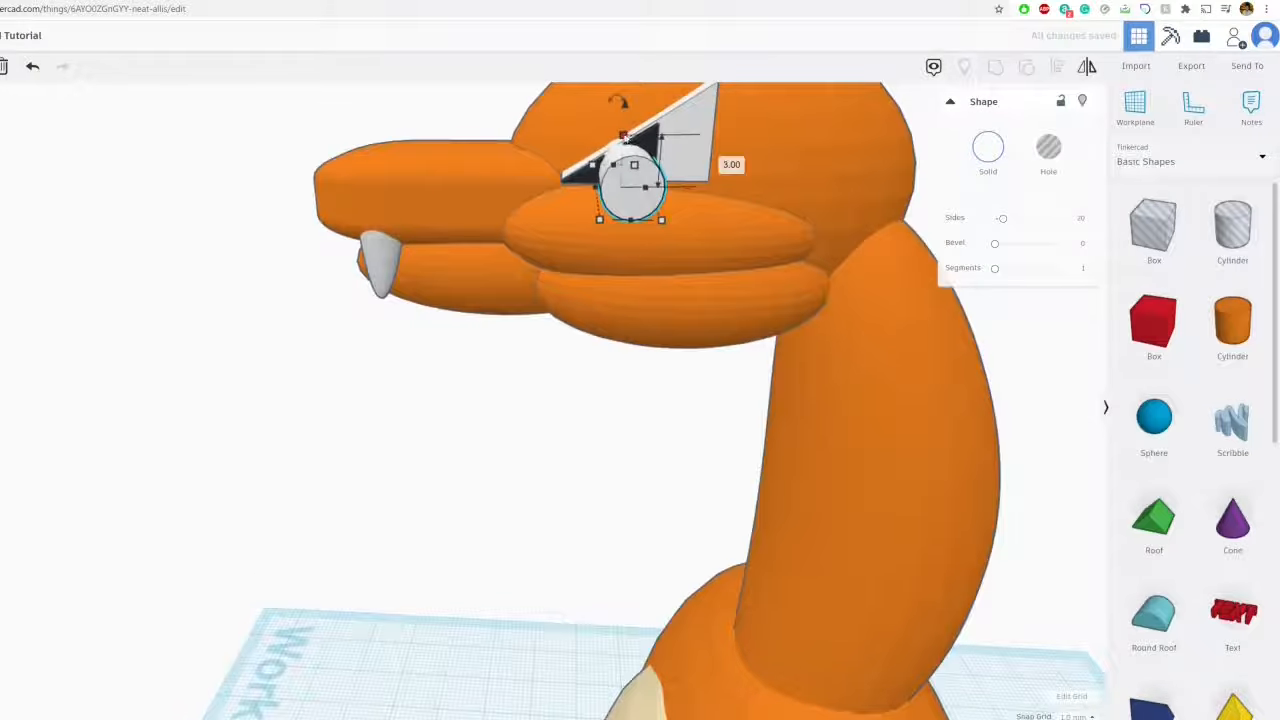
{"action": "left_click_drag", "start_coordinate": [622, 134], "coordinate": [626, 108]}
{"action": "left_click_drag", "start_coordinate": [596, 172], "coordinate": [612, 172]}
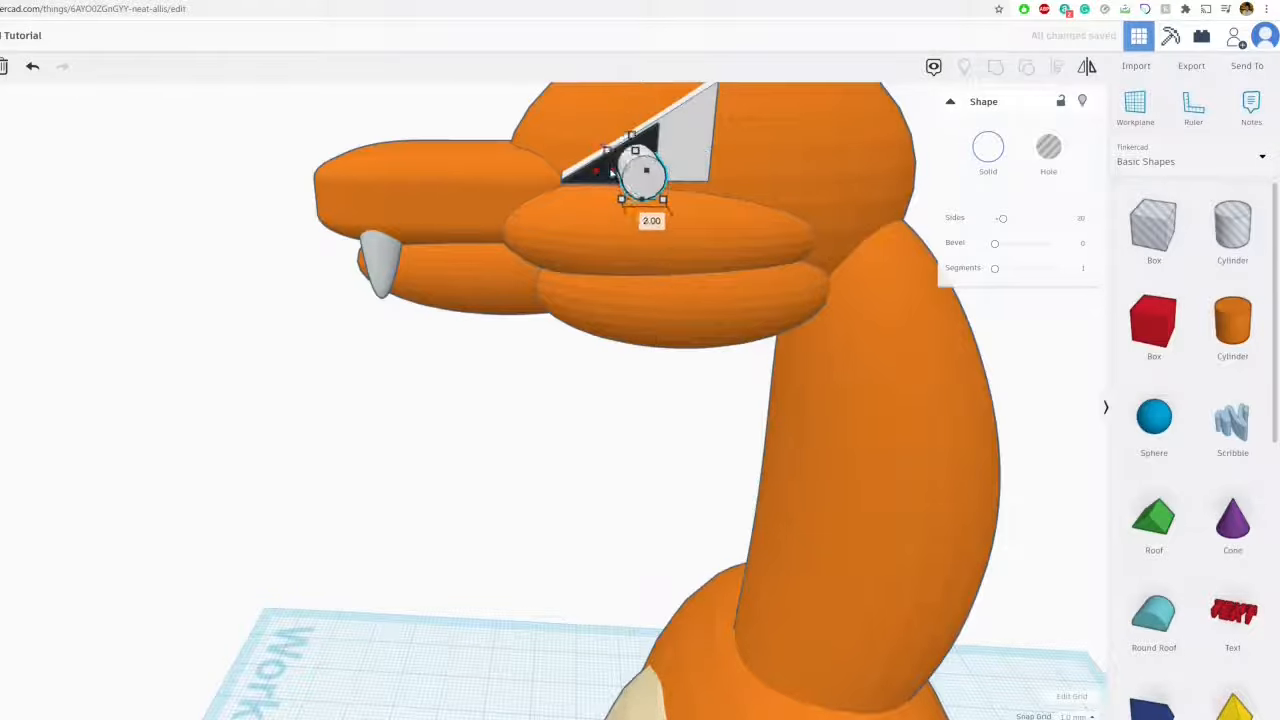
{"action": "left_click", "coordinate": [419, 117]}
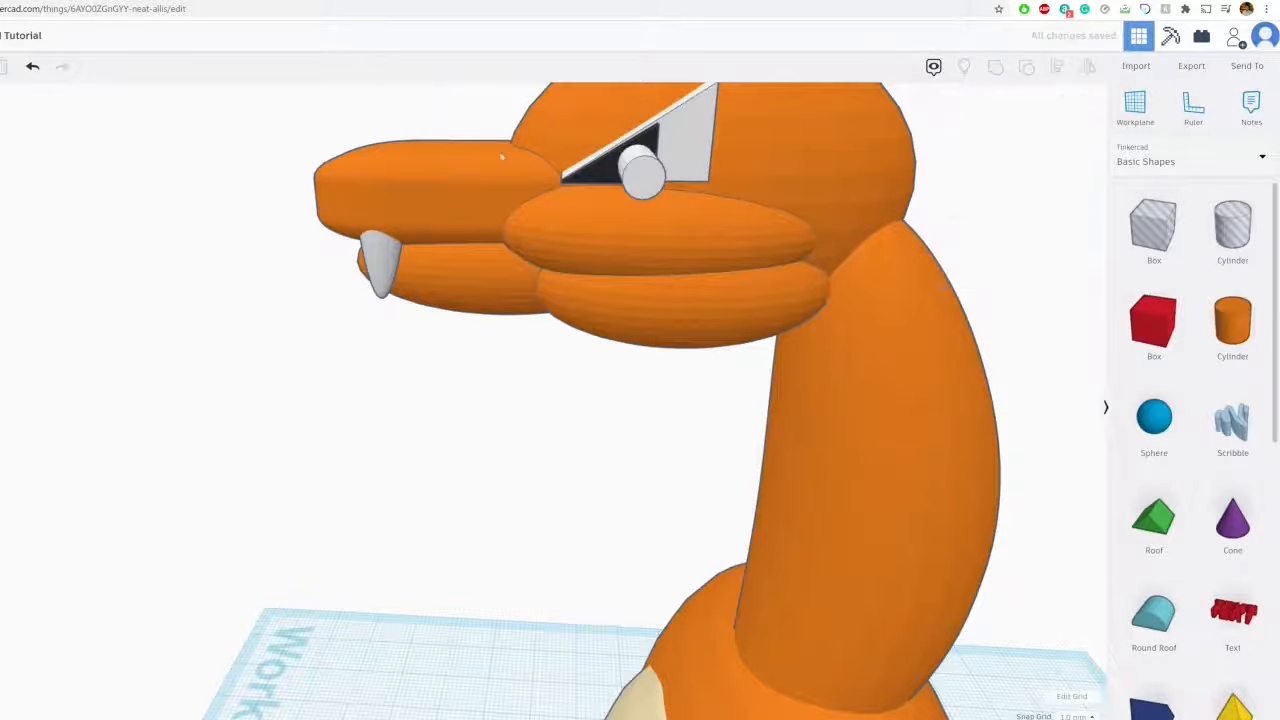
Lengthen the pupil cylinder through the head to 27 mm so it sticks out past both eyes
{"action": "right_click_drag", "start_coordinate": [503, 157], "coordinate": [896, 244]}
{"action": "left_click", "coordinate": [987, 281]}
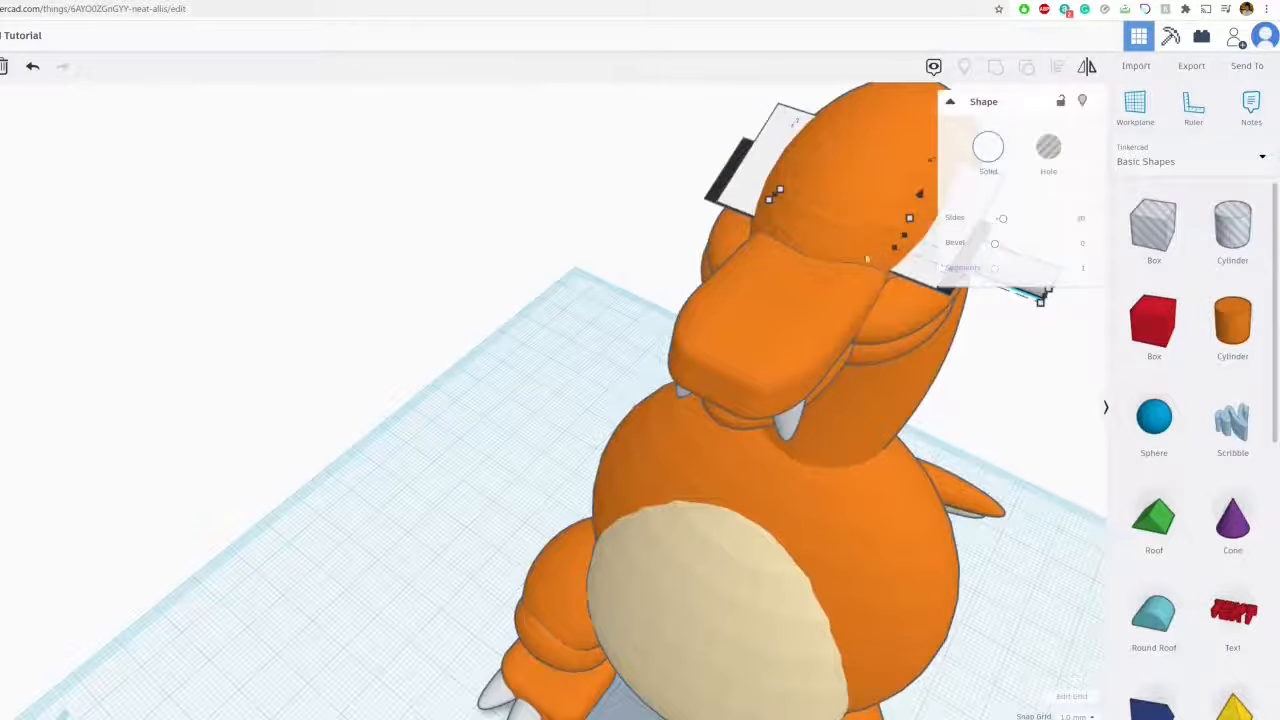
{"action": "mouse_move", "coordinate": [775, 200]}
{"action": "left_click_drag", "start_coordinate": [776, 197], "coordinate": [700, 164]}
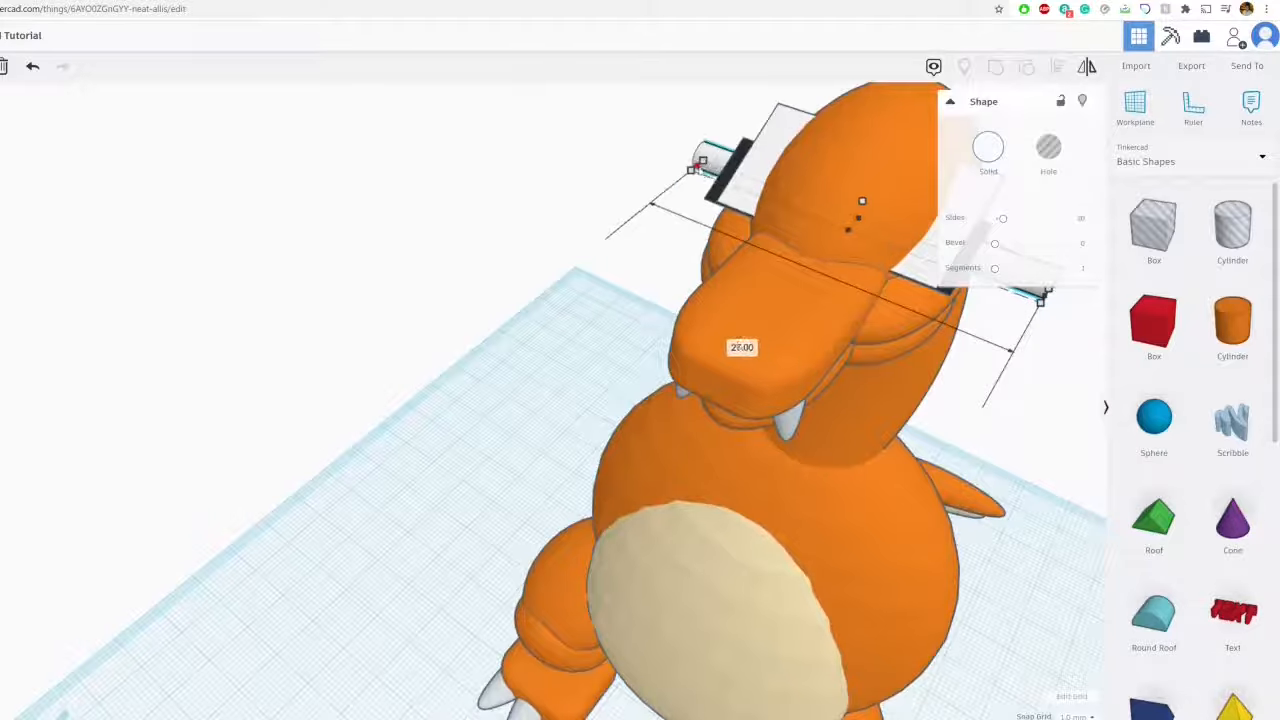
{"action": "left_click", "coordinate": [529, 277]}
{"action": "right_click_drag", "start_coordinate": [529, 277], "coordinate": [530, 400]}
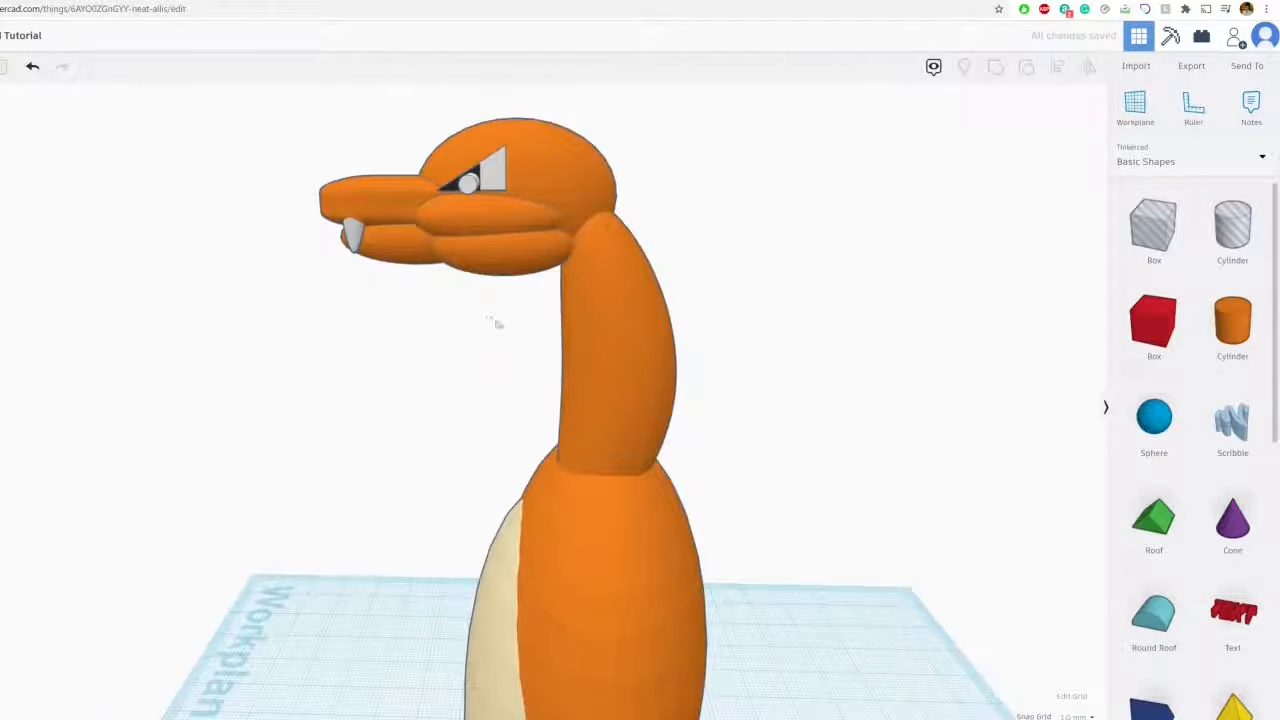
Duplicate the orange head, turn the copy into a hole and place it well clear of the body
{"action": "left_click", "coordinate": [484, 252]}
{"action": "right_click_drag", "start_coordinate": [484, 252], "coordinate": [760, 330]}
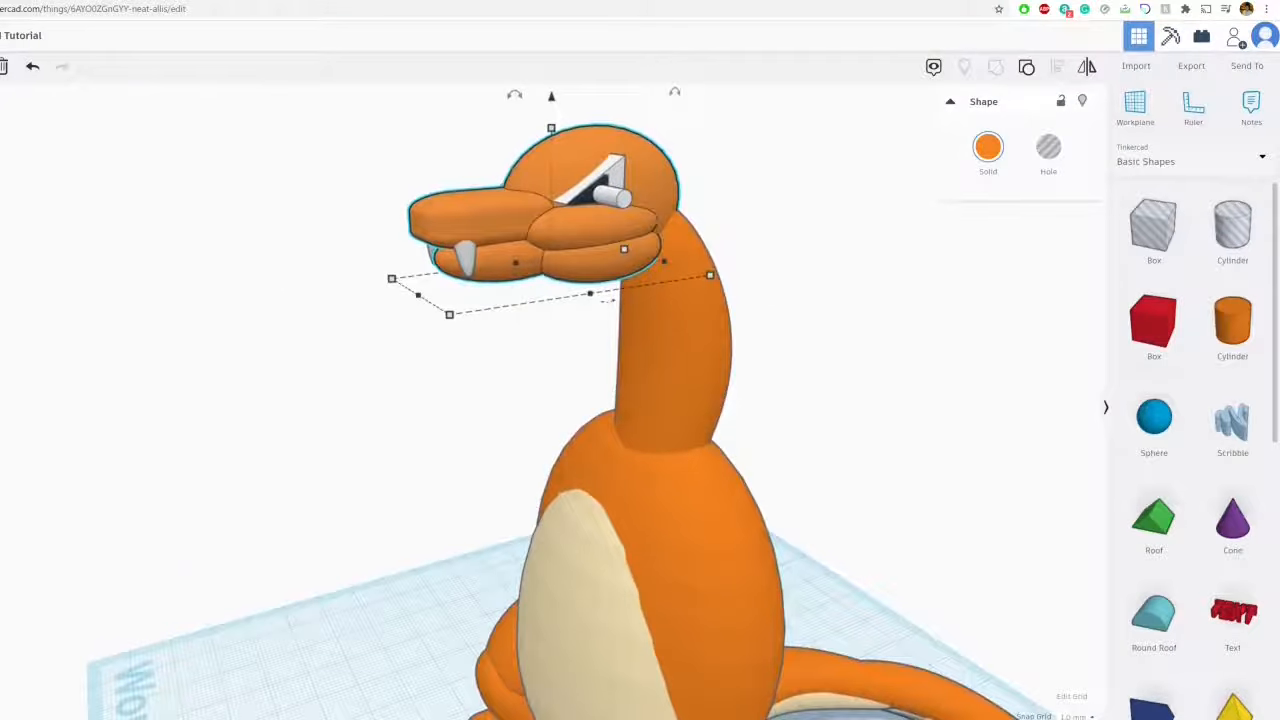
{"action": "key", "text": "ctrl+d"}
{"action": "left_click_drag", "start_coordinate": [450, 236], "coordinate": [815, 367]}
{"action": "scroll", "coordinate": [758, 424], "scroll_direction": "down", "scroll_amount": 1}
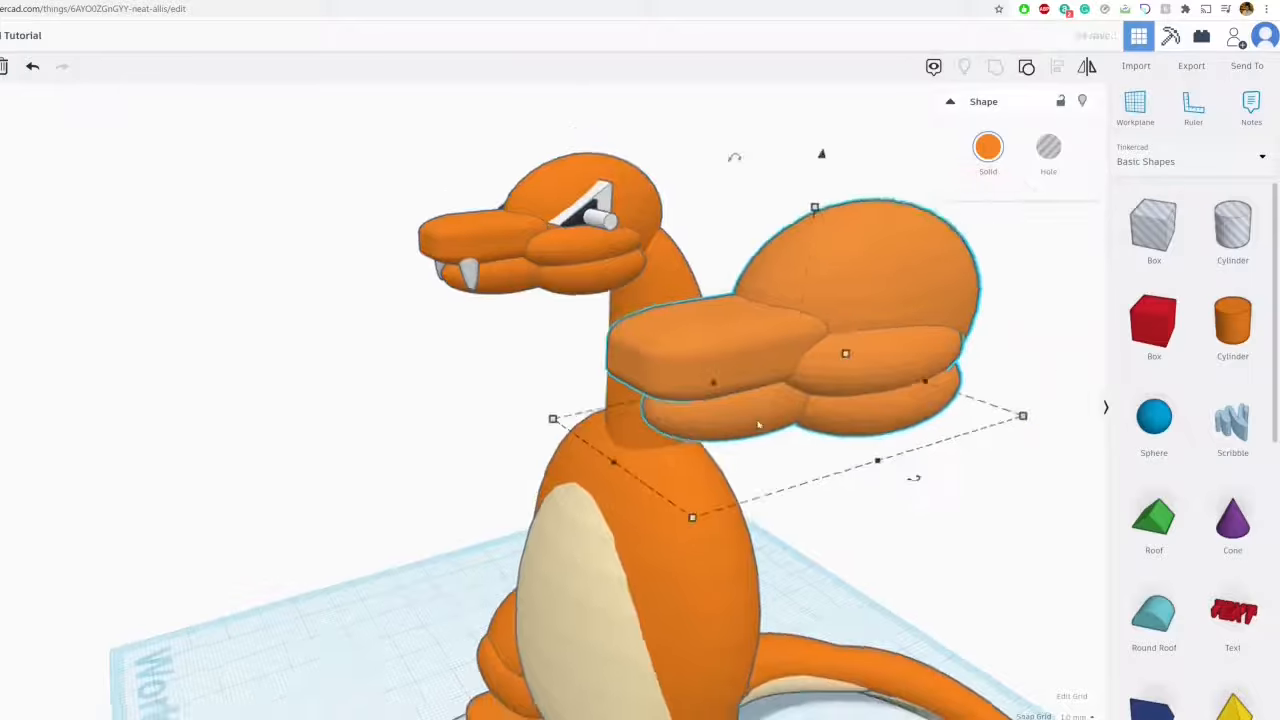
{"action": "right_click_drag", "start_coordinate": [758, 424], "coordinate": [676, 320]}
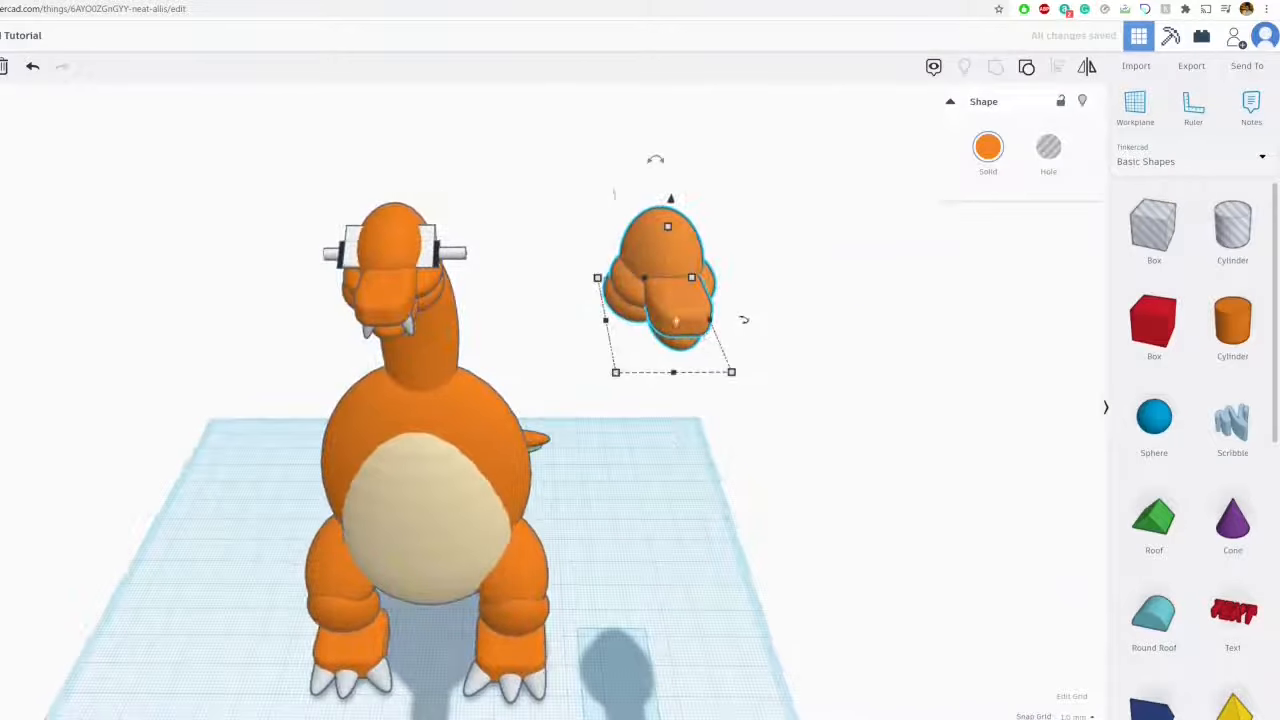
{"action": "left_click", "coordinate": [1048, 148]}
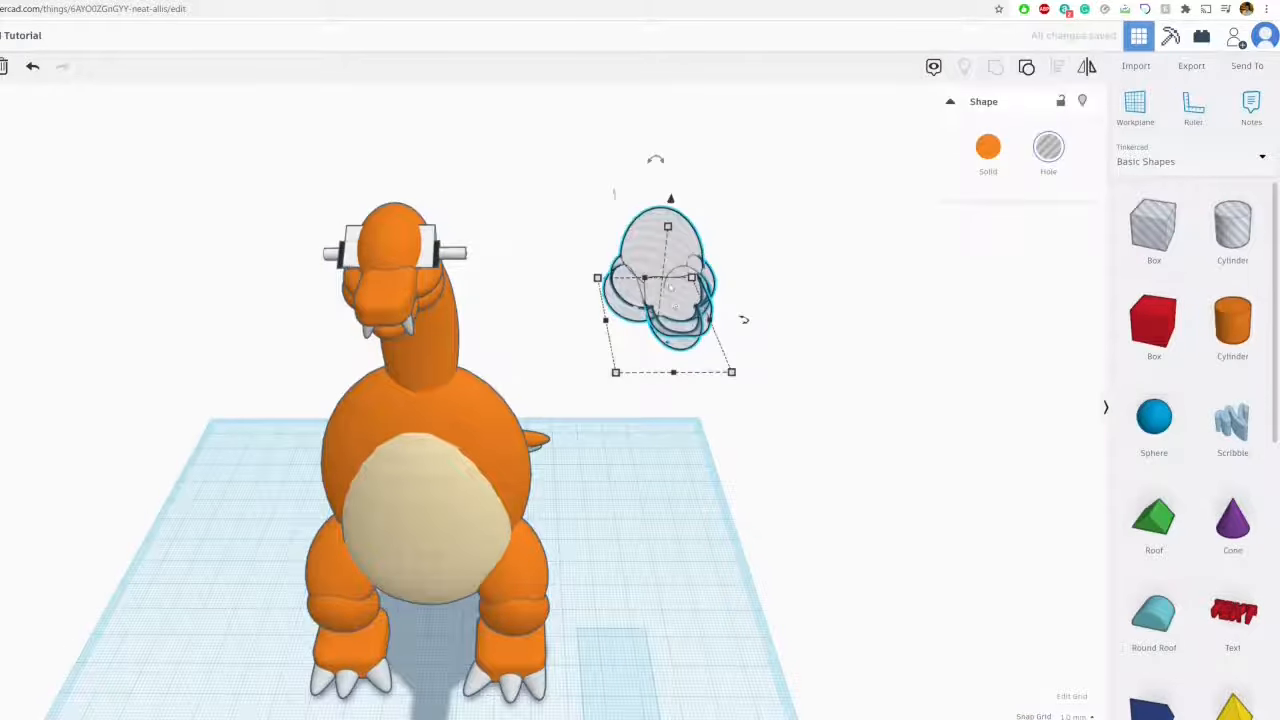
{"action": "left_click_drag", "start_coordinate": [665, 290], "coordinate": [810, 296]}
{"action": "left_click", "coordinate": [680, 440]}
{"action": "middle_click_drag", "start_coordinate": [680, 440], "coordinate": [780, 434]}
{"action": "right_click_drag", "start_coordinate": [729, 431], "coordinate": [143, 434]}
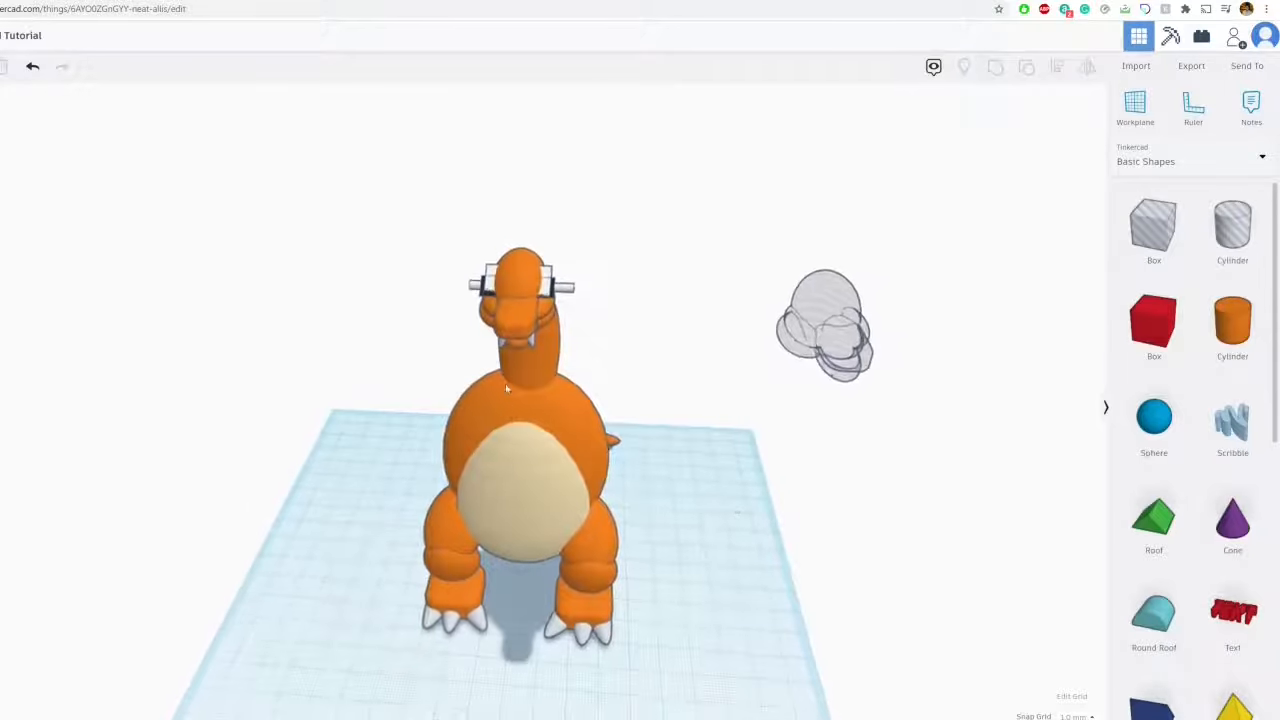
{"action": "left_click", "coordinate": [450, 234]}
{"action": "key", "text": "f"}
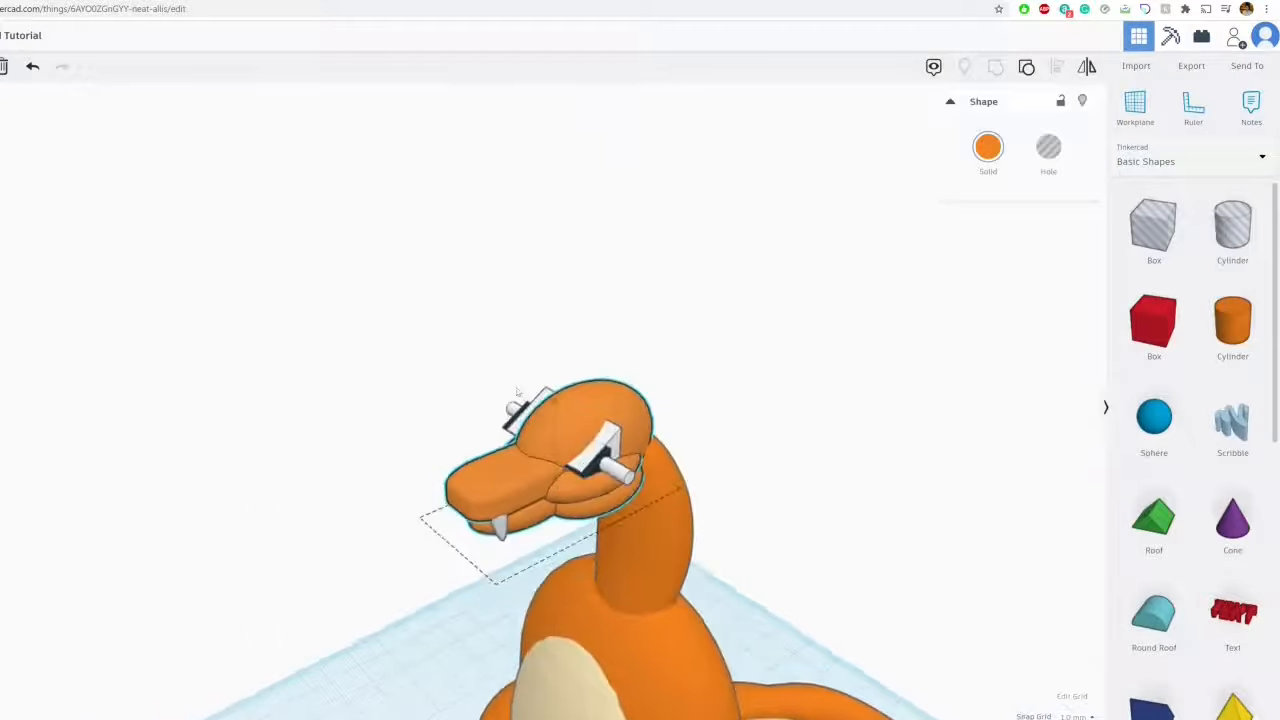
{"action": "middle_click_drag", "start_coordinate": [550, 452], "coordinate": [502, 228]}
{"action": "left_click", "coordinate": [988, 478]}
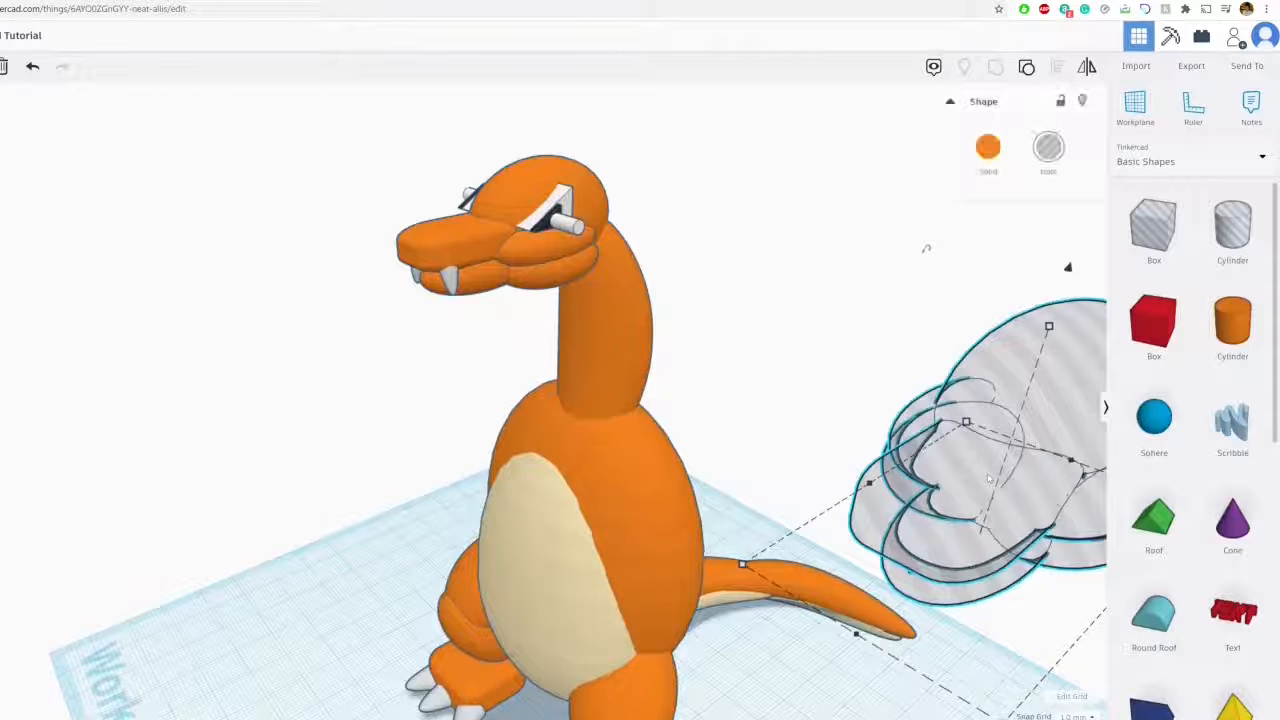
{"action": "left_click", "coordinate": [836, 361]}
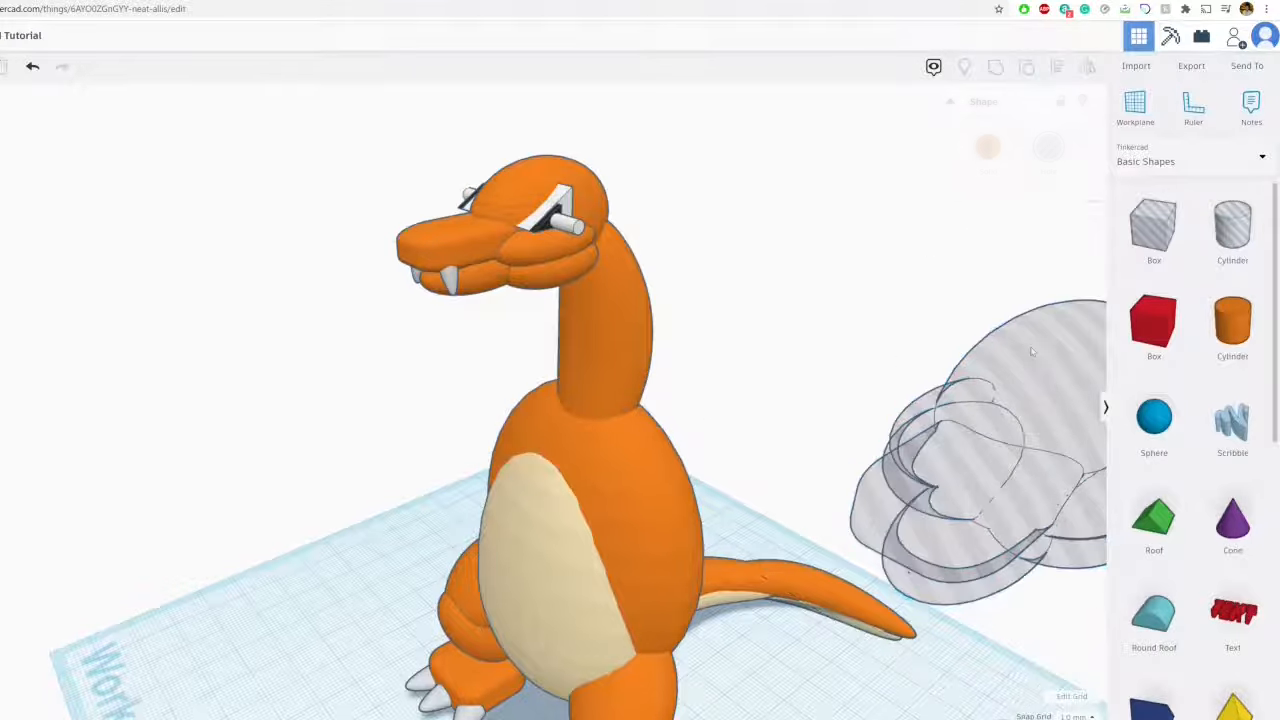
Add a box raised above the workplane, shrink it to a small block and colour it black
{"action": "left_click_drag", "start_coordinate": [1146, 330], "coordinate": [365, 585]}
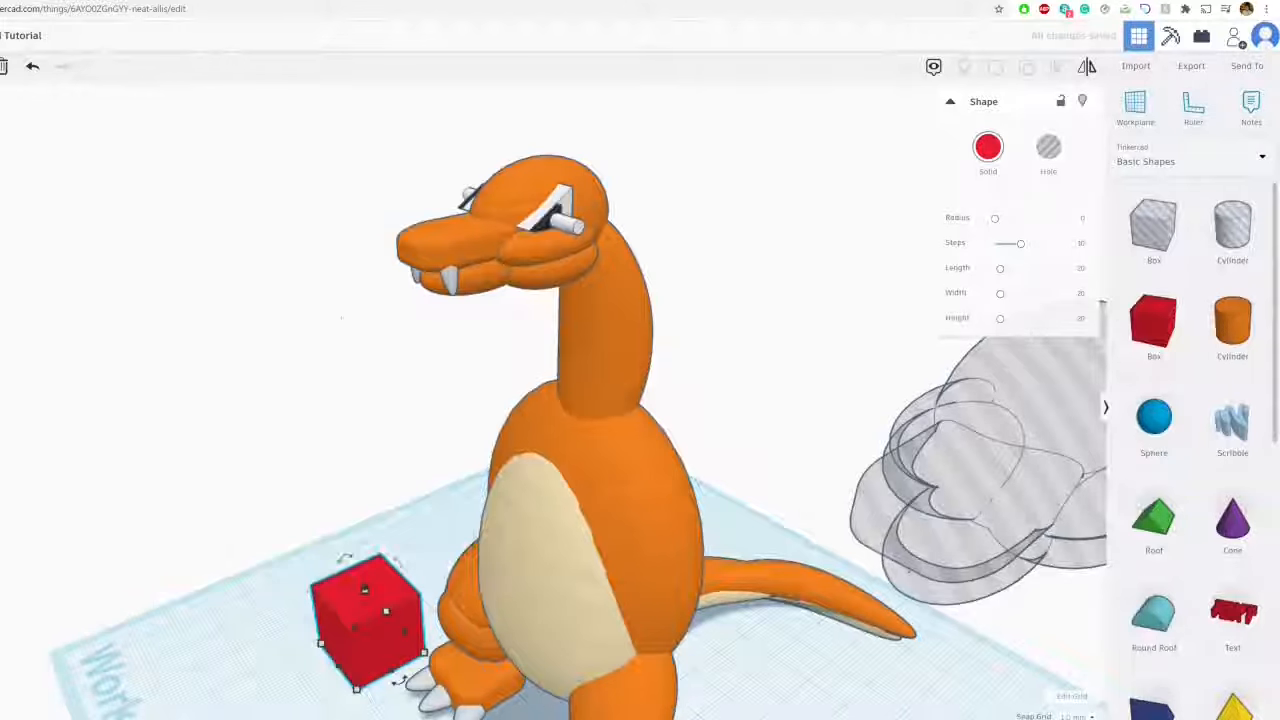
{"action": "left_click_drag", "start_coordinate": [366, 590], "coordinate": [317, 283]}
{"action": "right_click_drag", "start_coordinate": [306, 284], "coordinate": [440, 400]}
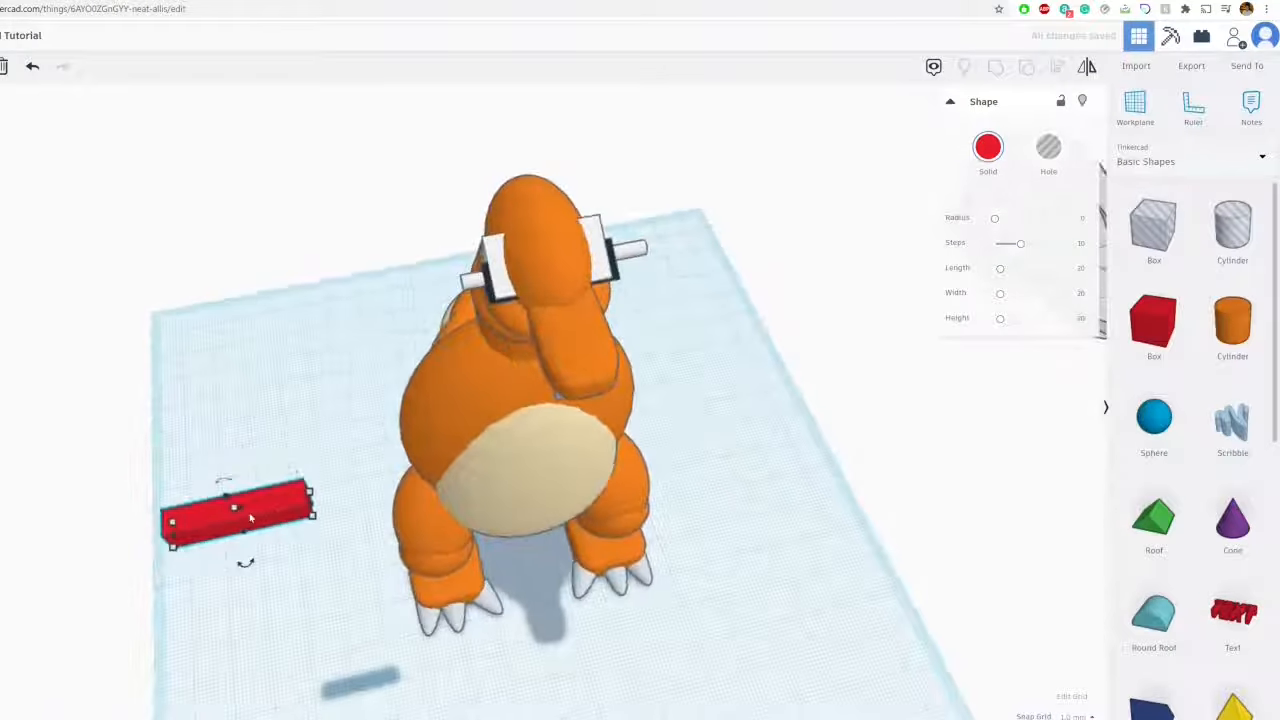
{"action": "left_click_drag", "start_coordinate": [178, 530], "coordinate": [218, 370]}
{"action": "left_click", "coordinate": [988, 147]}
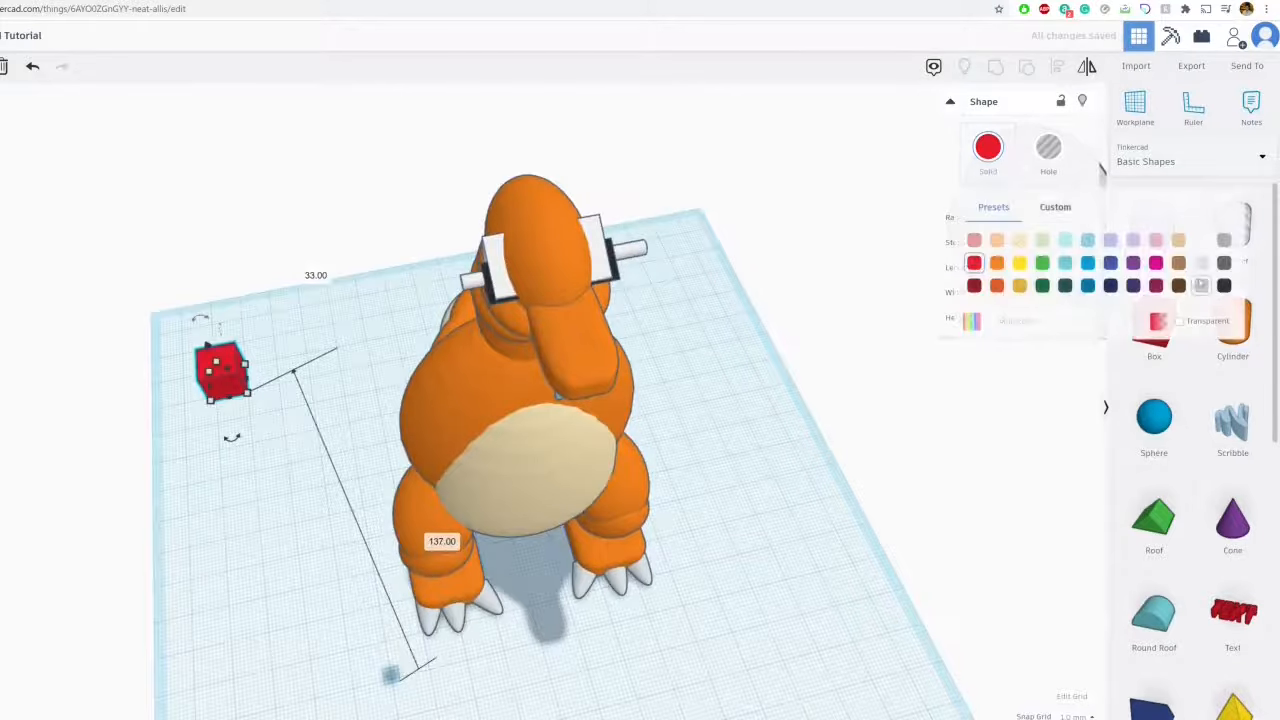
{"action": "left_click", "coordinate": [1224, 286]}
Place the small black box at the front corner of the snout and sink it partly into the surface
{"action": "left_click_drag", "start_coordinate": [220, 372], "coordinate": [574, 353]}
{"action": "right_click_drag", "start_coordinate": [574, 353], "coordinate": [441, 152]}
{"action": "left_click_drag", "start_coordinate": [433, 128], "coordinate": [506, 275]}
{"action": "right_click_drag", "start_coordinate": [506, 275], "coordinate": [474, 389]}
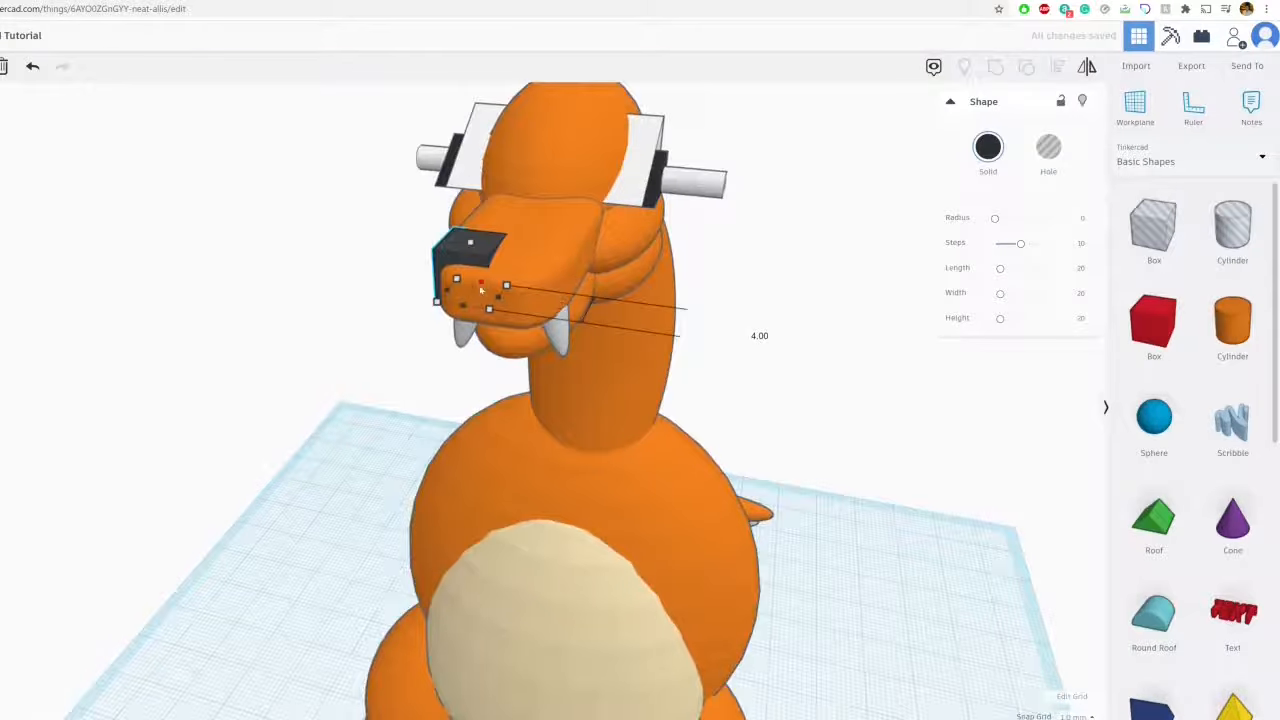
{"action": "left_click_drag", "start_coordinate": [481, 290], "coordinate": [480, 305]}
{"action": "right_click_drag", "start_coordinate": [500, 308], "coordinate": [761, 318]}
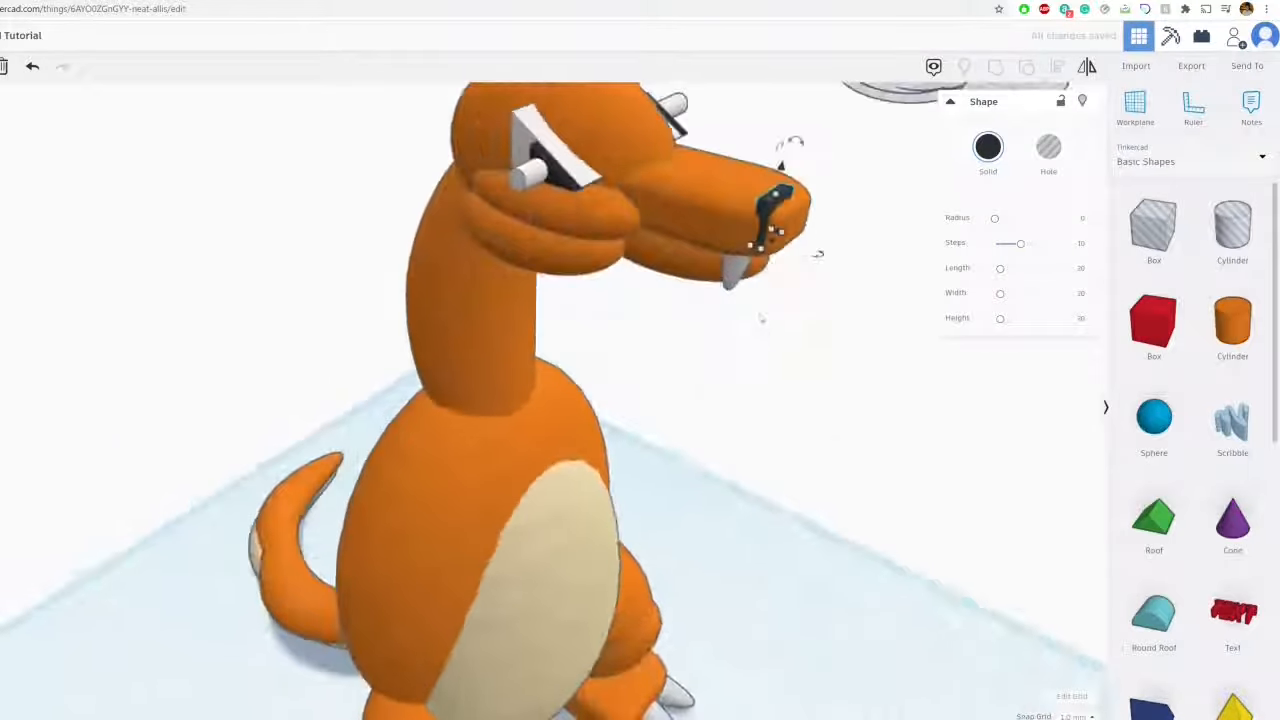
Tilt and turn the black box so it lies diagonally on one side of the snout as a nostril
{"action": "left_click_drag", "start_coordinate": [790, 145], "coordinate": [830, 176]}
{"action": "right_click_drag", "start_coordinate": [830, 176], "coordinate": [662, 420]}
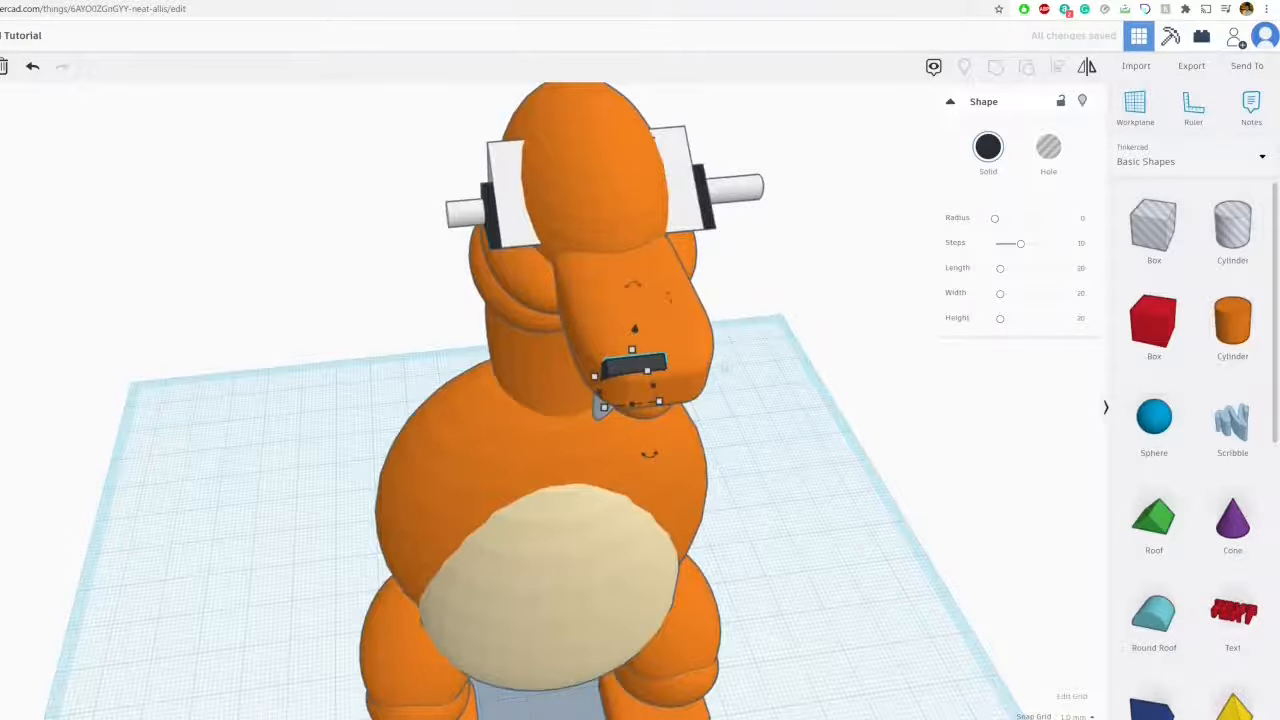
{"action": "left_click", "coordinate": [854, 369]}
{"action": "left_click", "coordinate": [642, 368]}
{"action": "left_click_drag", "start_coordinate": [650, 457], "coordinate": [550, 435]}
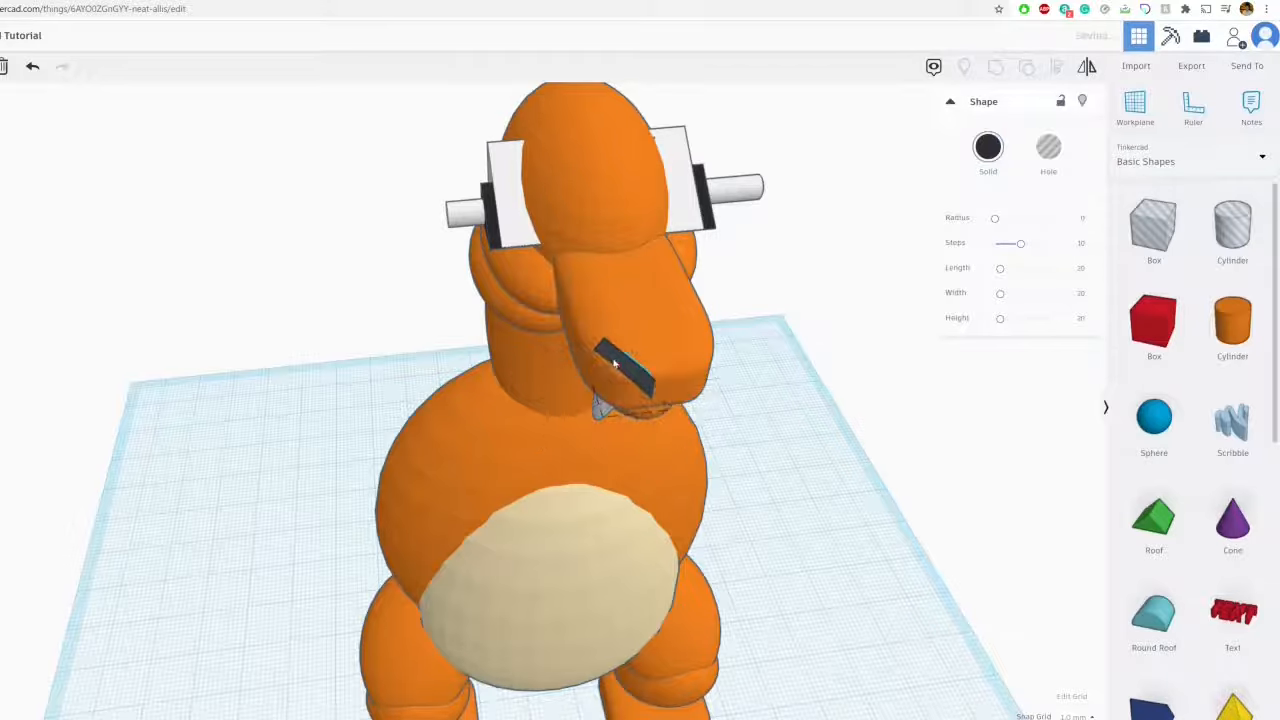
{"action": "left_click", "coordinate": [806, 372]}
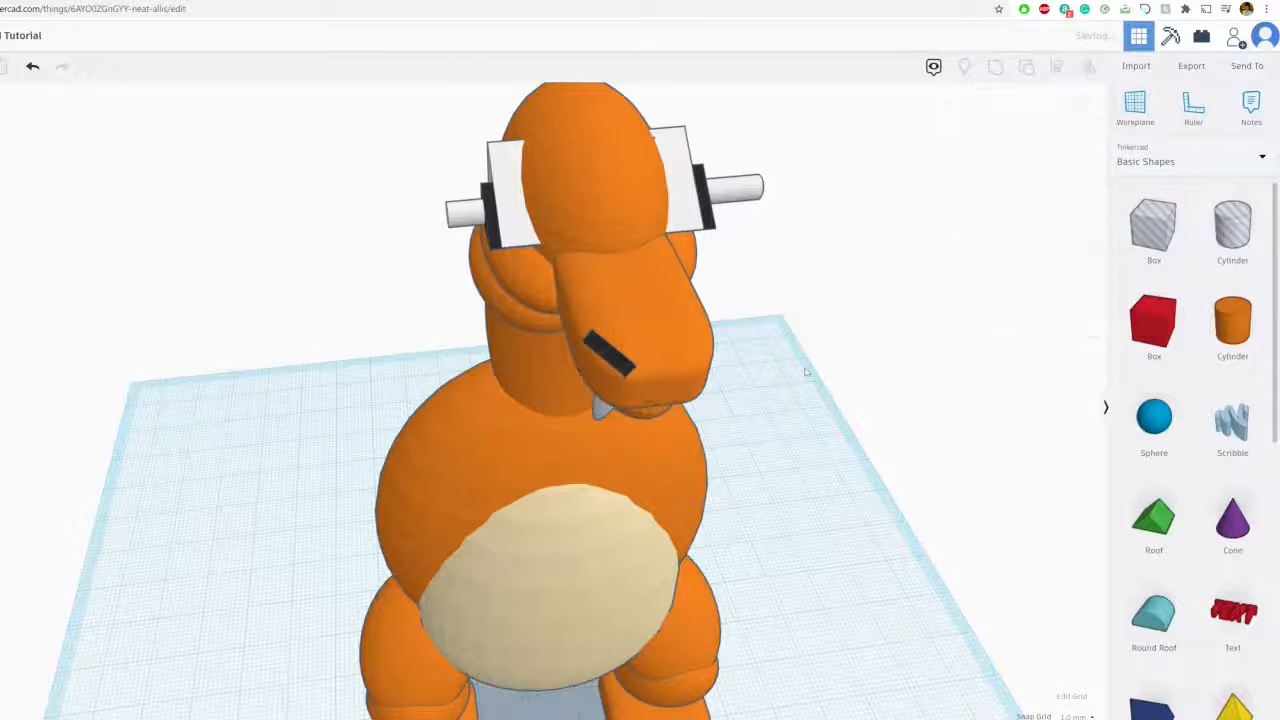
Copy the black nostril, mirror the copy sideways and place it on the opposite side of the snout
{"action": "left_click", "coordinate": [611, 366]}
{"action": "key", "text": "ctrl+c"}
{"action": "key", "text": "ctrl+v"}
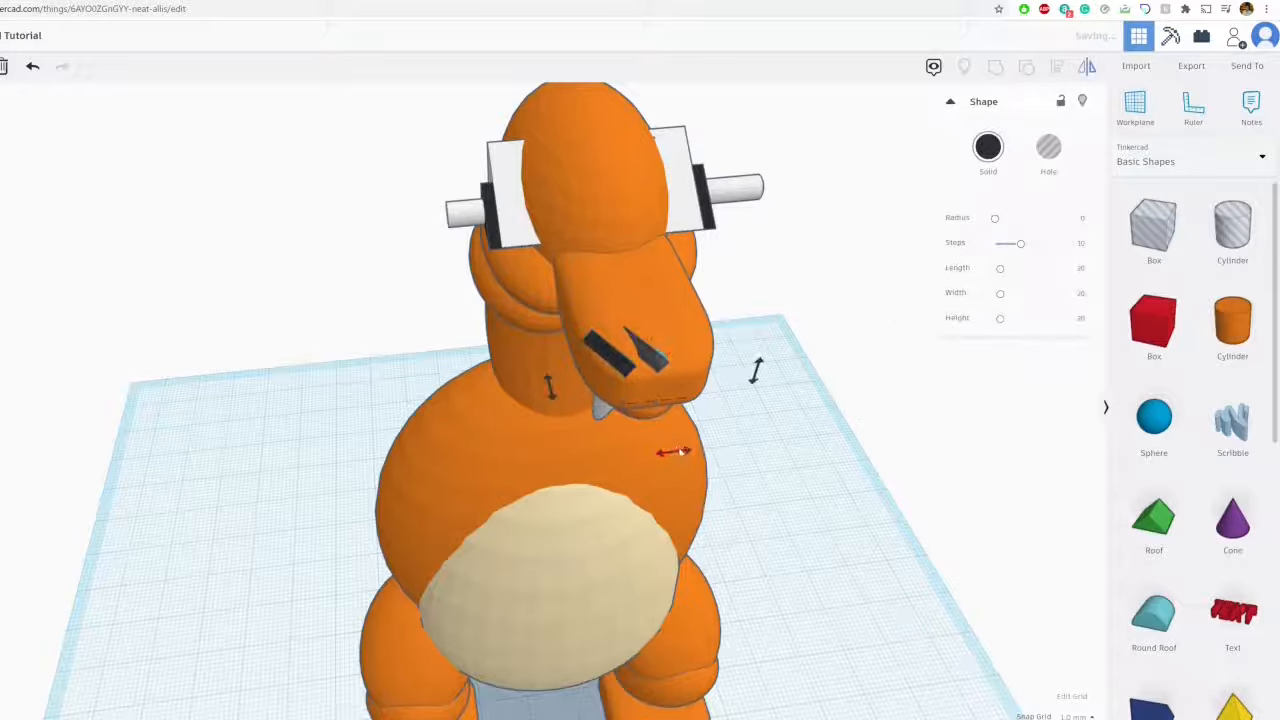
{"action": "left_click_drag", "start_coordinate": [665, 358], "coordinate": [706, 345]}
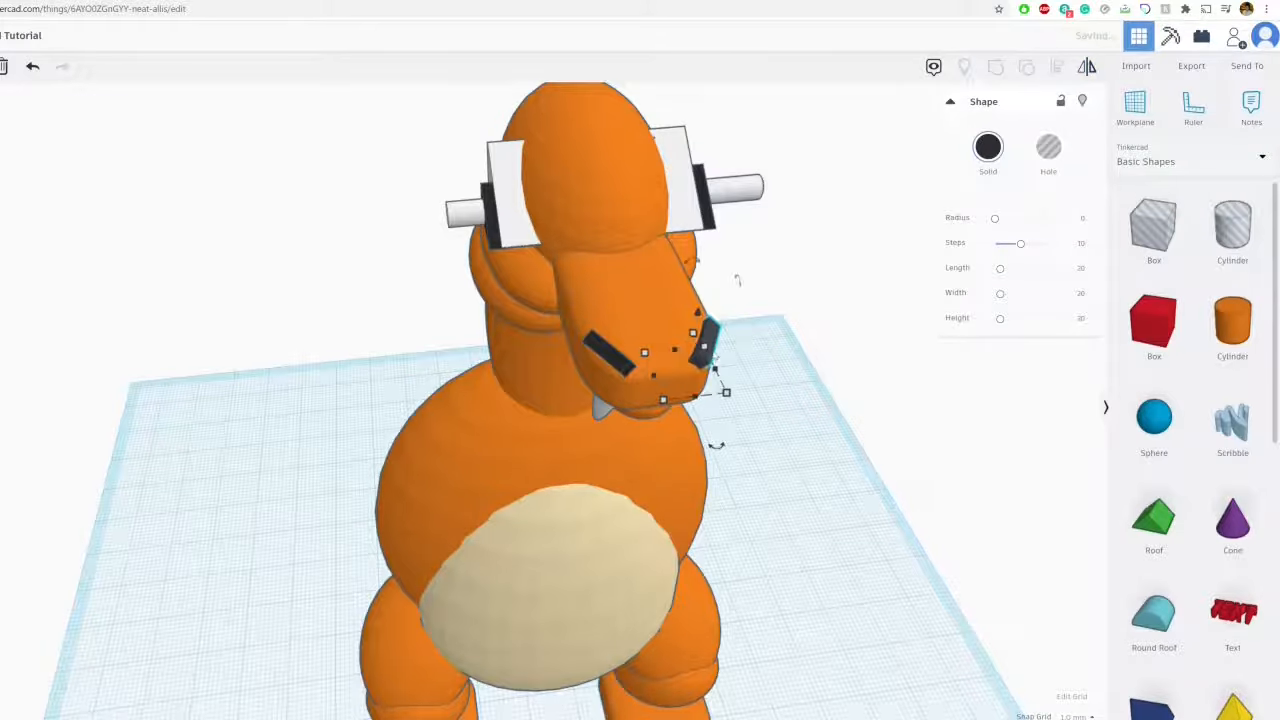
{"action": "left_click", "coordinate": [788, 368]}
Move the fang below the first nostril slightly outward from the snout
{"action": "right_click_drag", "start_coordinate": [788, 368], "coordinate": [595, 275]}
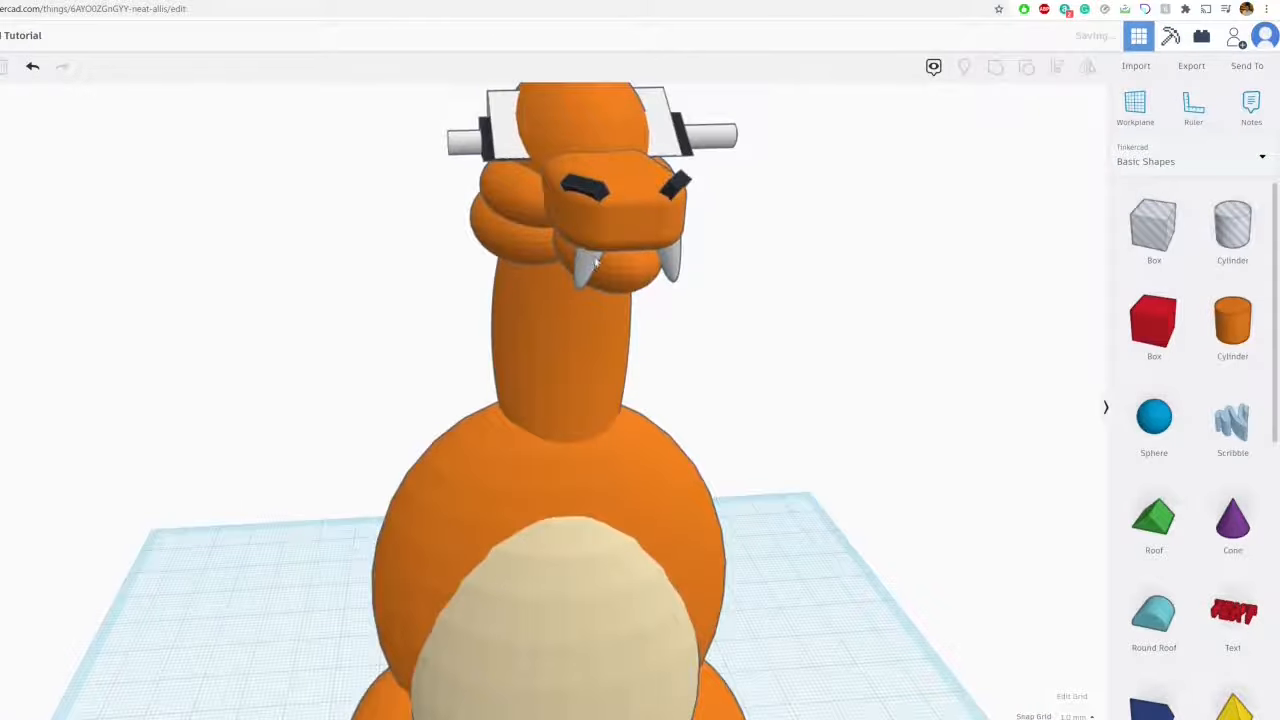
{"action": "left_click", "coordinate": [590, 262]}
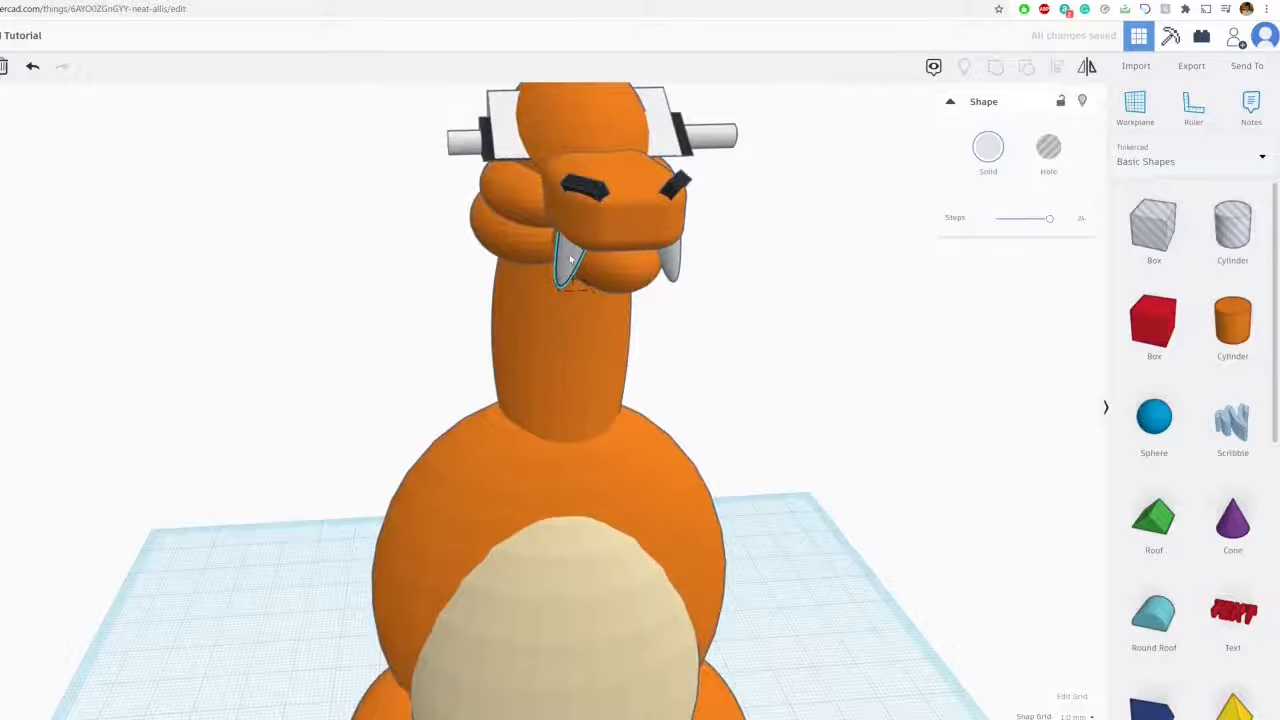
{"action": "left_click", "coordinate": [813, 258]}
{"action": "right_click_drag", "start_coordinate": [813, 258], "coordinate": [434, 272]}
{"action": "left_click", "coordinate": [390, 258]}
{"action": "left_click", "coordinate": [749, 343]}
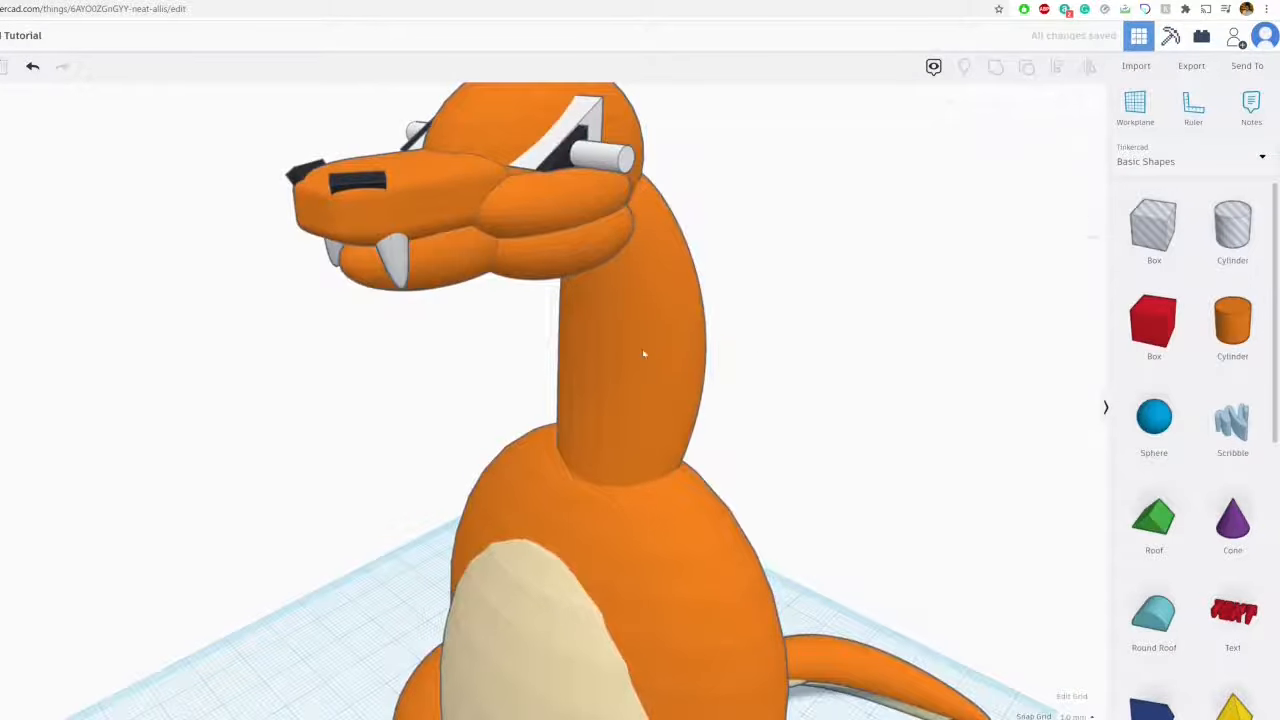
{"action": "right_click_drag", "start_coordinate": [381, 258], "coordinate": [521, 195]}
{"action": "left_click_drag", "start_coordinate": [519, 192], "coordinate": [528, 195]}
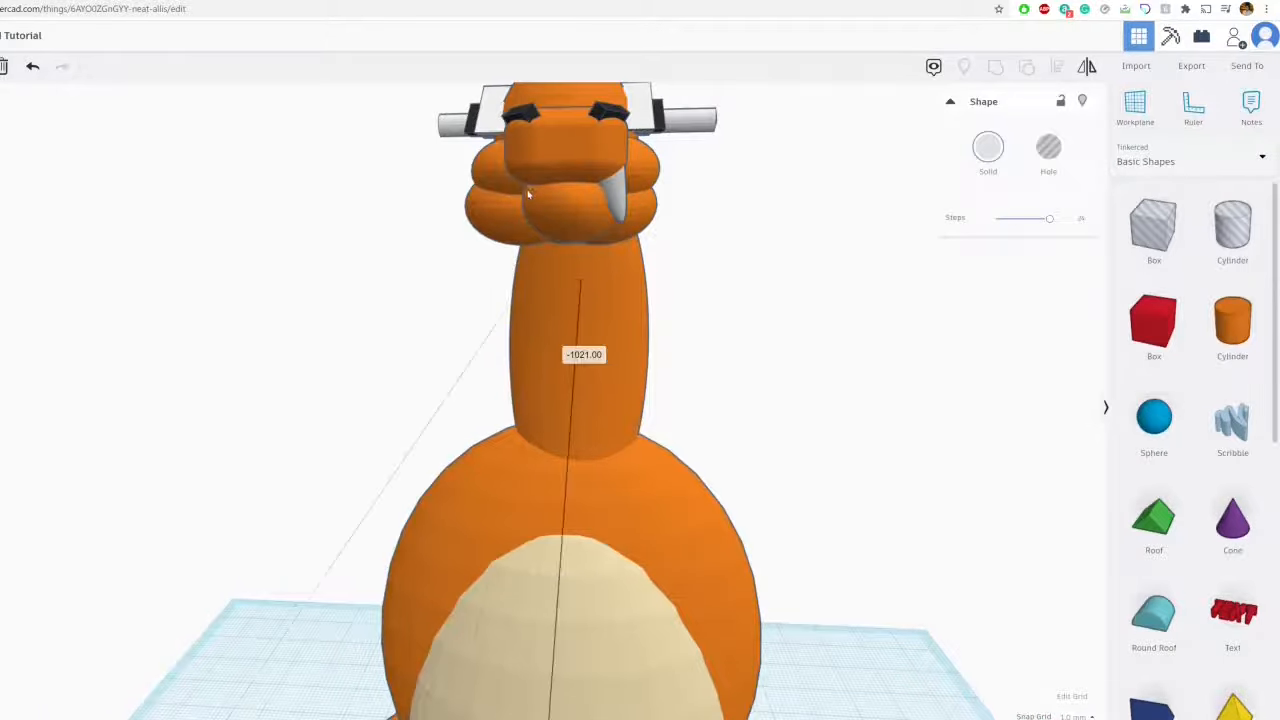
{"action": "left_click", "coordinate": [36, 70]}
{"action": "left_click", "coordinate": [766, 226]}
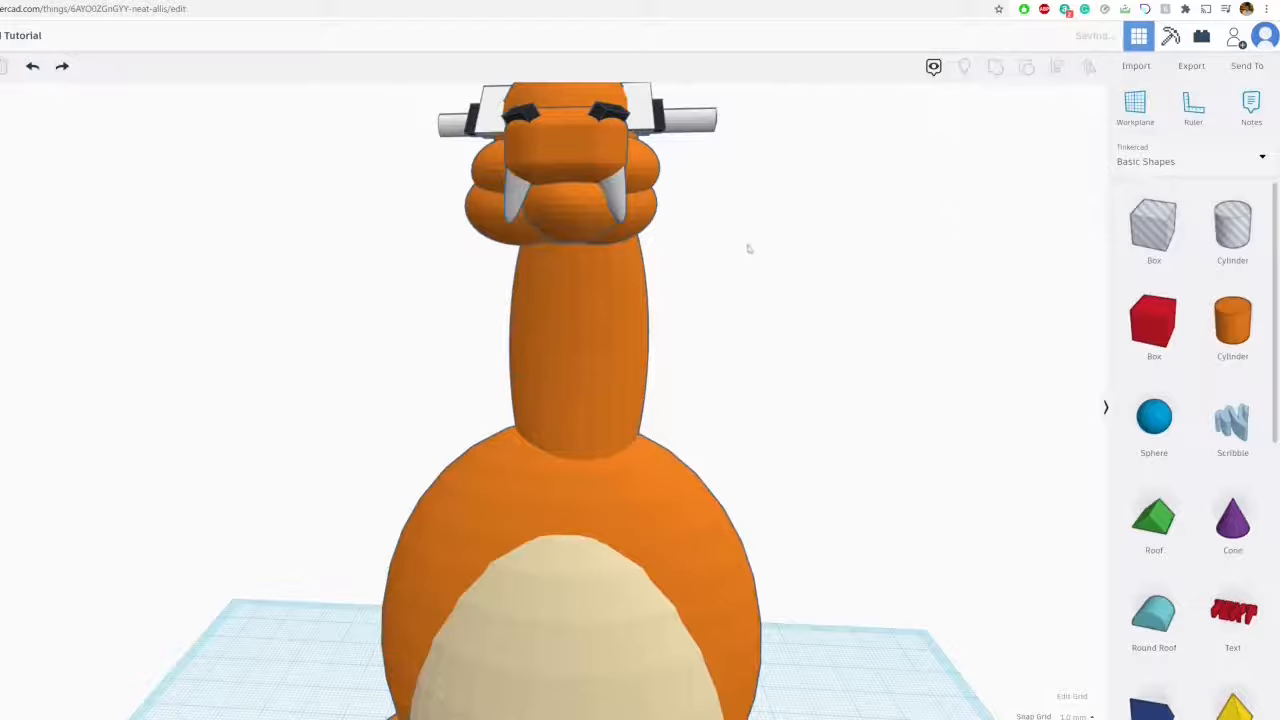
Hide both fangs below the snout
{"action": "scroll", "coordinate": [746, 246], "scroll_direction": "up", "scroll_amount": 2}
{"action": "right_click_drag", "start_coordinate": [689, 231], "coordinate": [614, 372]}
{"action": "left_click", "coordinate": [545, 415]}
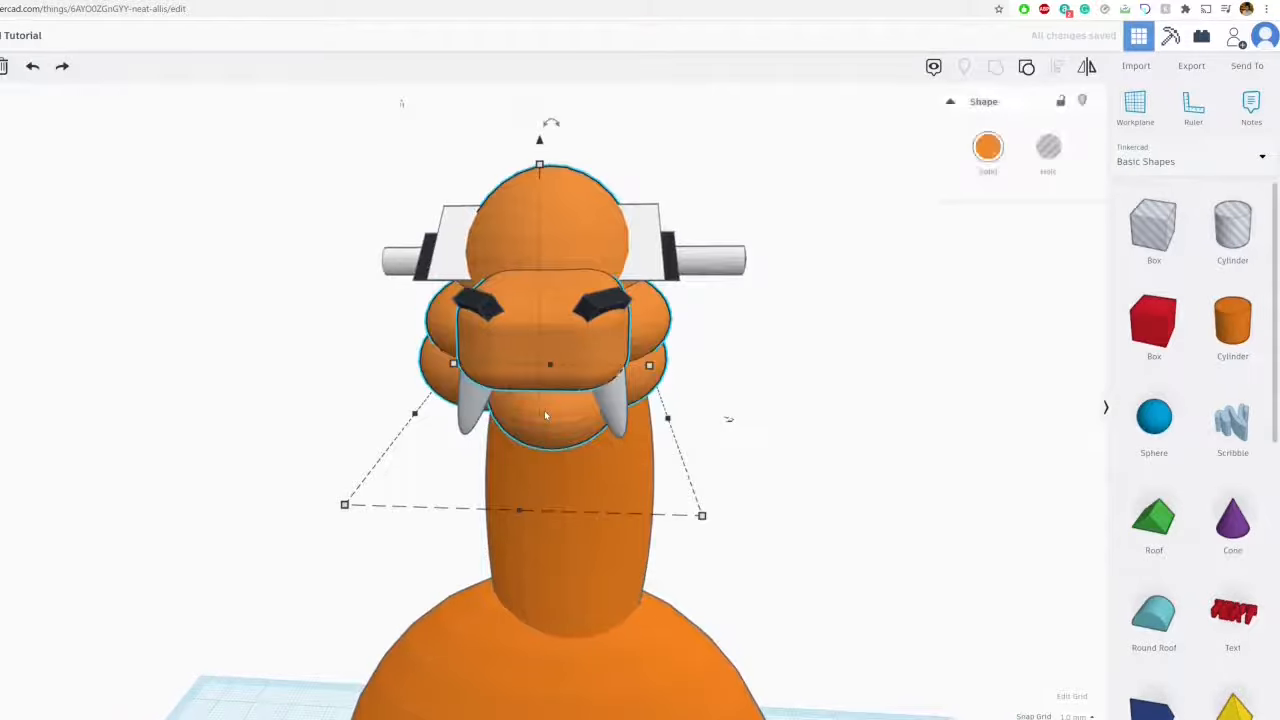
{"action": "left_click", "coordinate": [493, 398]}
{"action": "left_click", "coordinate": [713, 401]}
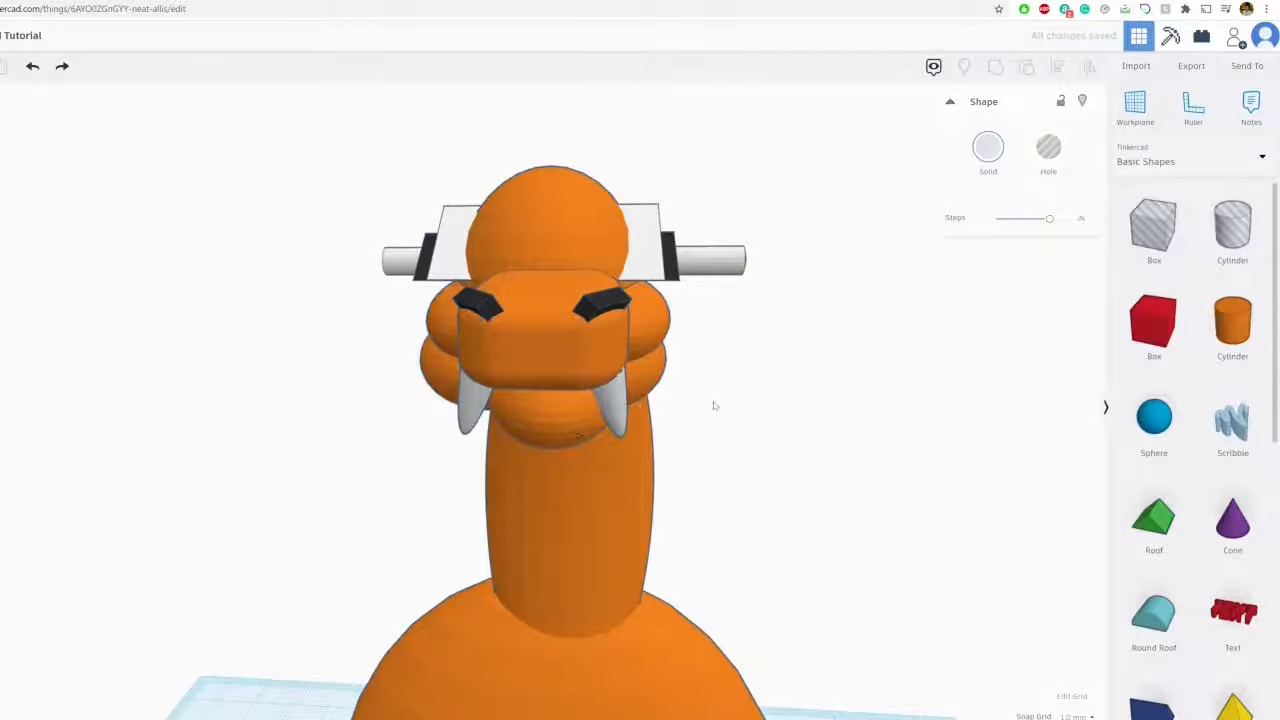
{"action": "left_click", "coordinate": [612, 402]}
{"action": "left_click", "coordinate": [623, 405]}
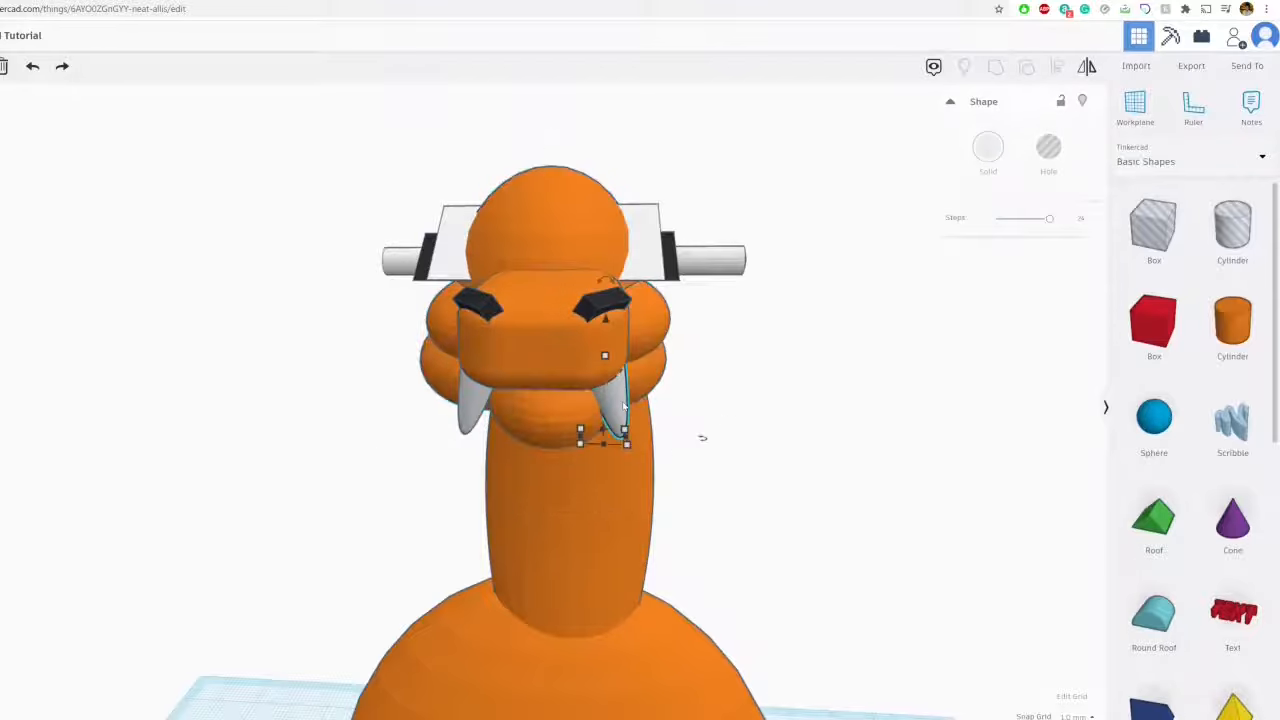
{"action": "left_click", "coordinate": [702, 437]}
{"action": "left_click", "coordinate": [476, 402]}
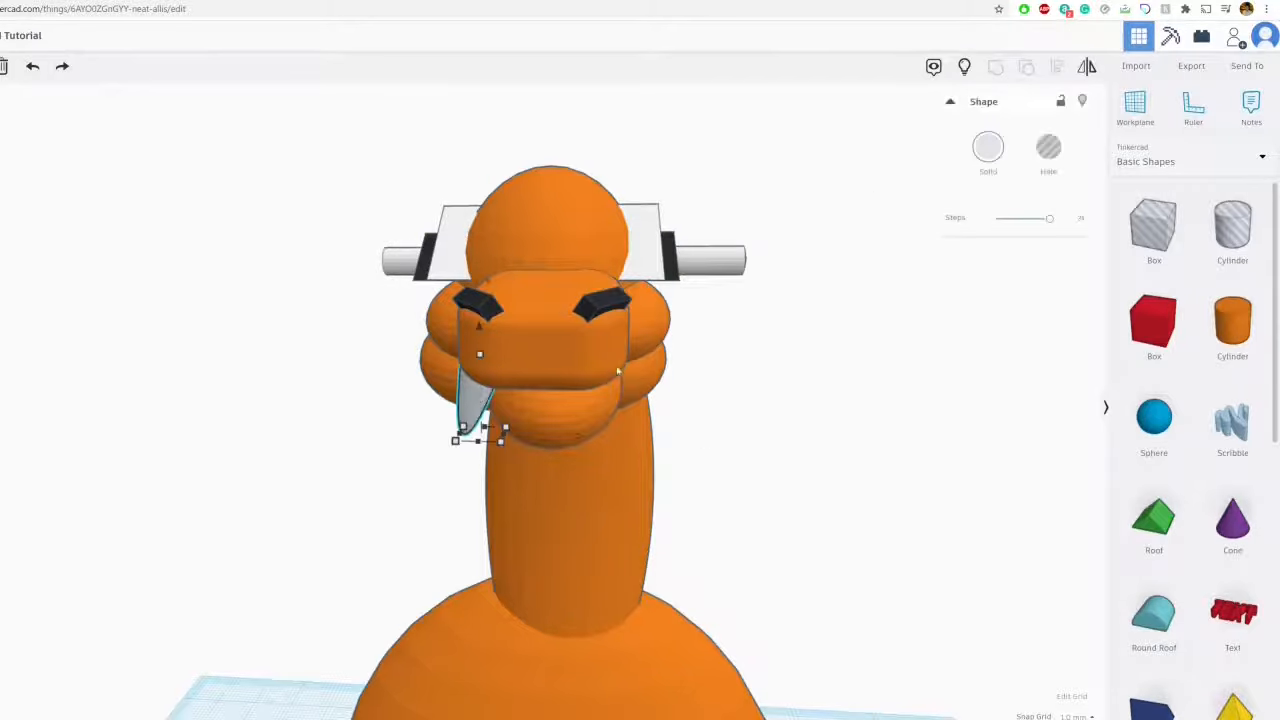
{"action": "left_click", "coordinate": [677, 491]}
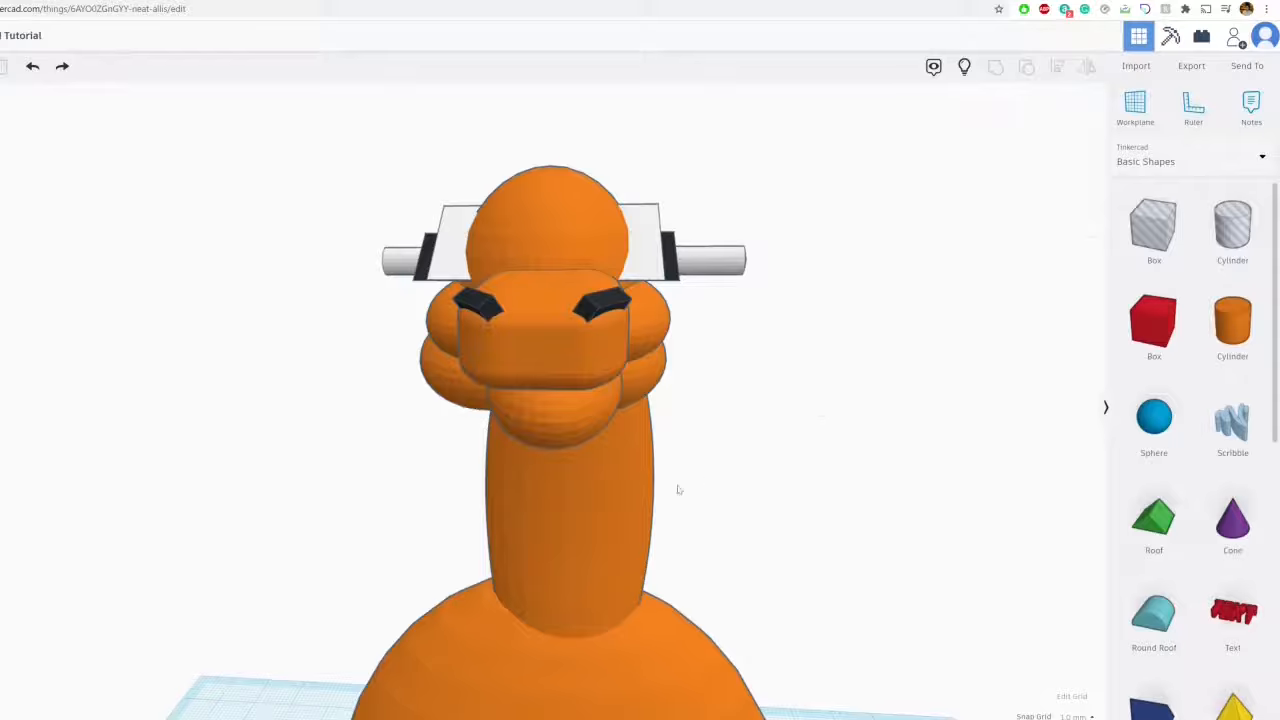
Hide the neck between the head and the body
{"action": "left_click", "coordinate": [625, 522]}
{"action": "key", "text": "Delete"}
{"action": "scroll", "coordinate": [774, 500], "scroll_direction": "down", "scroll_amount": 4}
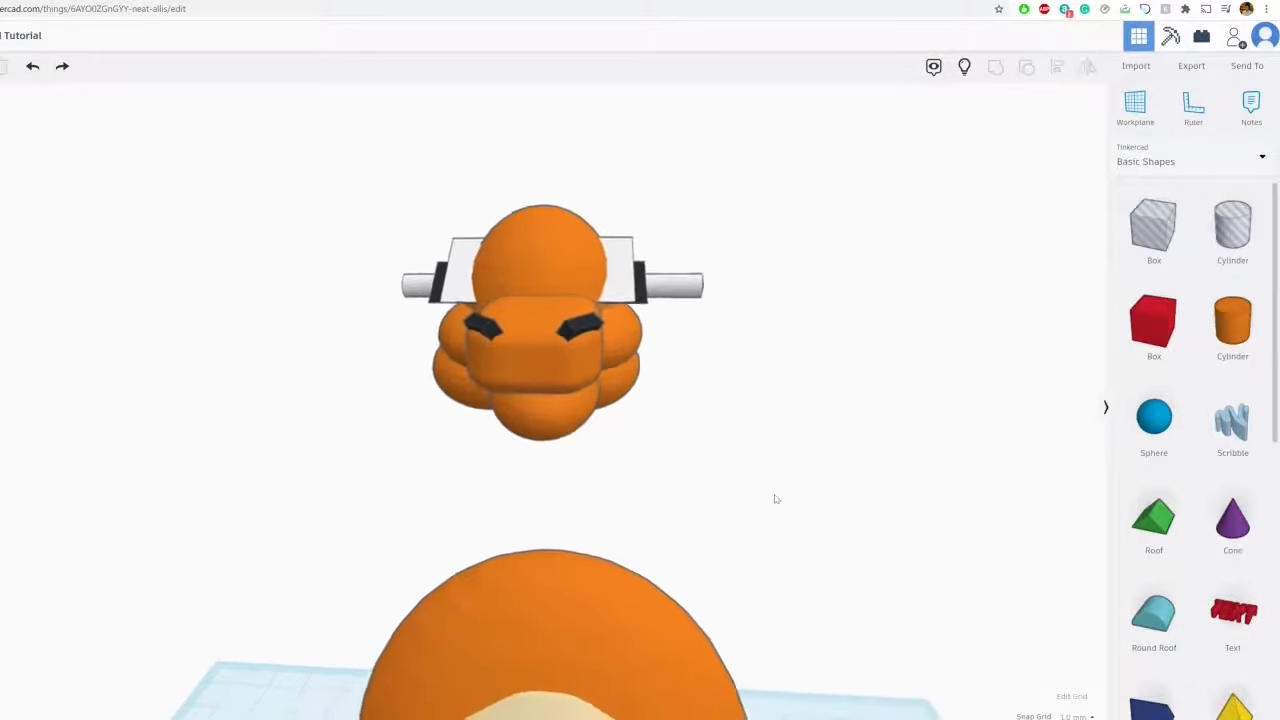
Place a red box over the hole copy of the head and enlarge it on all sides until it encloses the copy completely
{"action": "left_click", "coordinate": [555, 402]}
{"action": "right_click_drag", "start_coordinate": [760, 478], "coordinate": [1153, 357]}
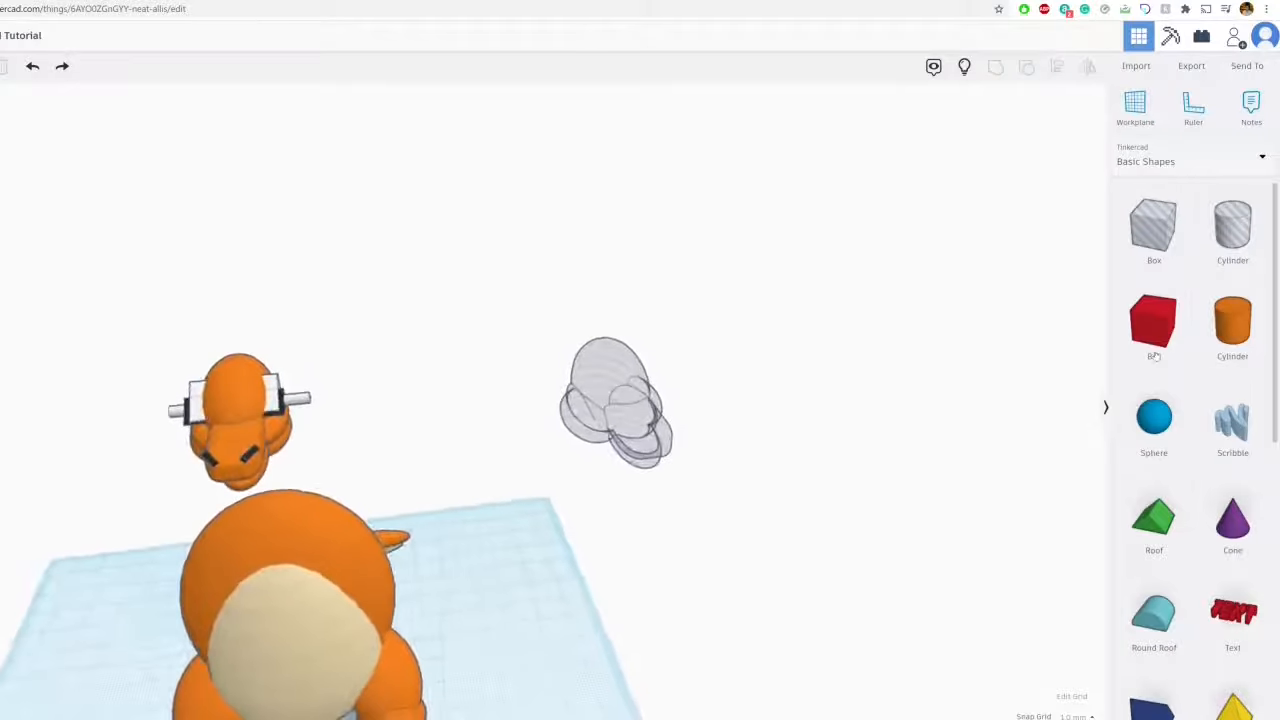
{"action": "left_click_drag", "start_coordinate": [1153, 333], "coordinate": [642, 374]}
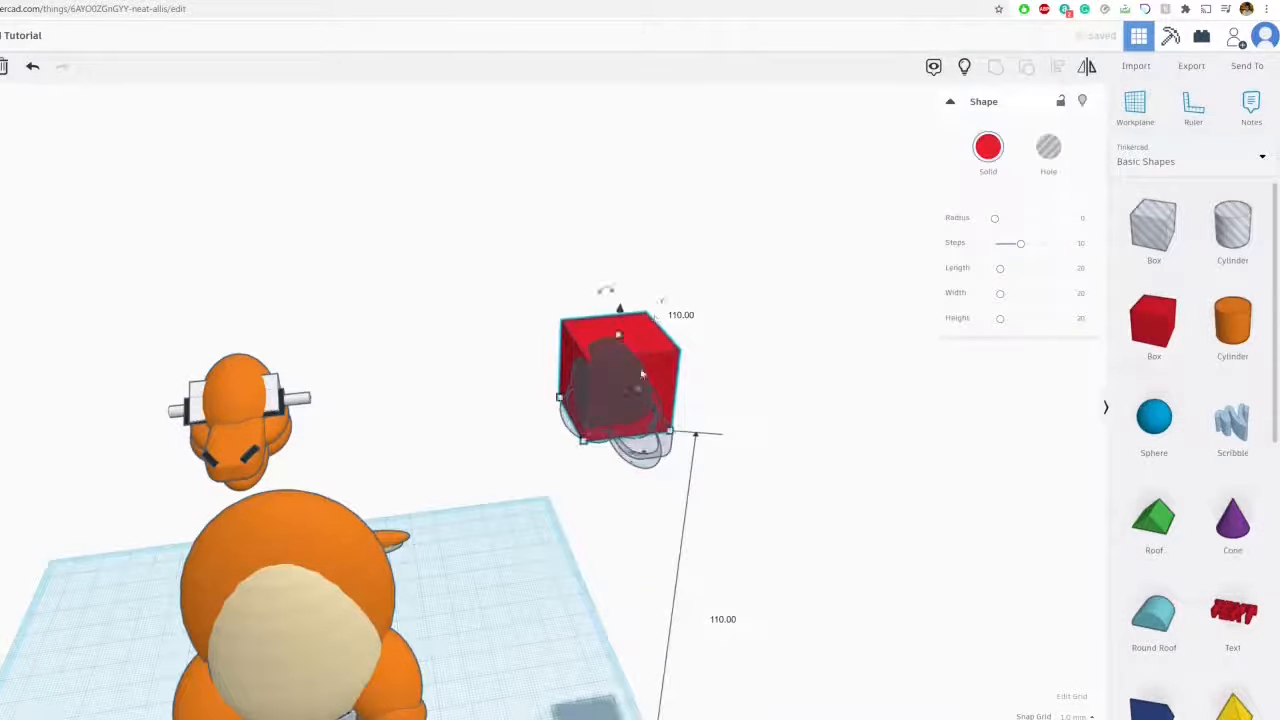
{"action": "key", "text": "d"}
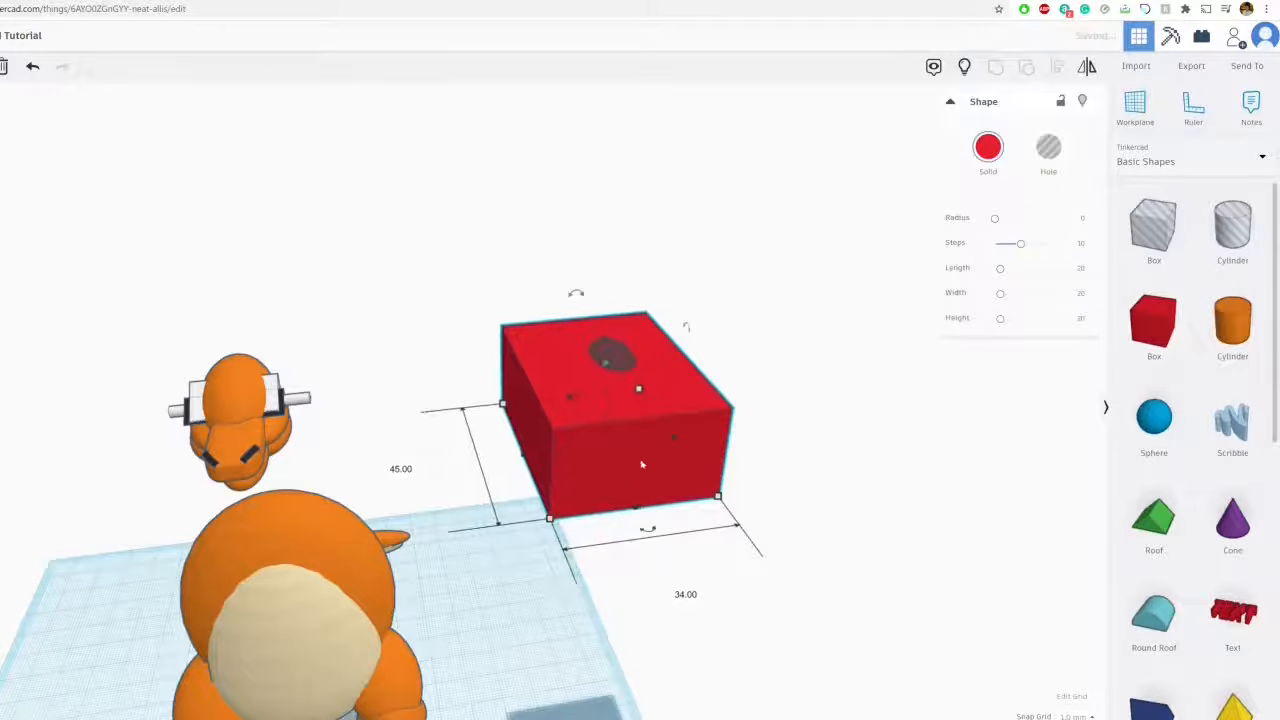
{"action": "left_click_drag", "start_coordinate": [678, 440], "coordinate": [714, 432]}
{"action": "left_click_drag", "start_coordinate": [626, 360], "coordinate": [623, 332]}
{"action": "middle_click_drag", "start_coordinate": [446, 443], "coordinate": [636, 461]}
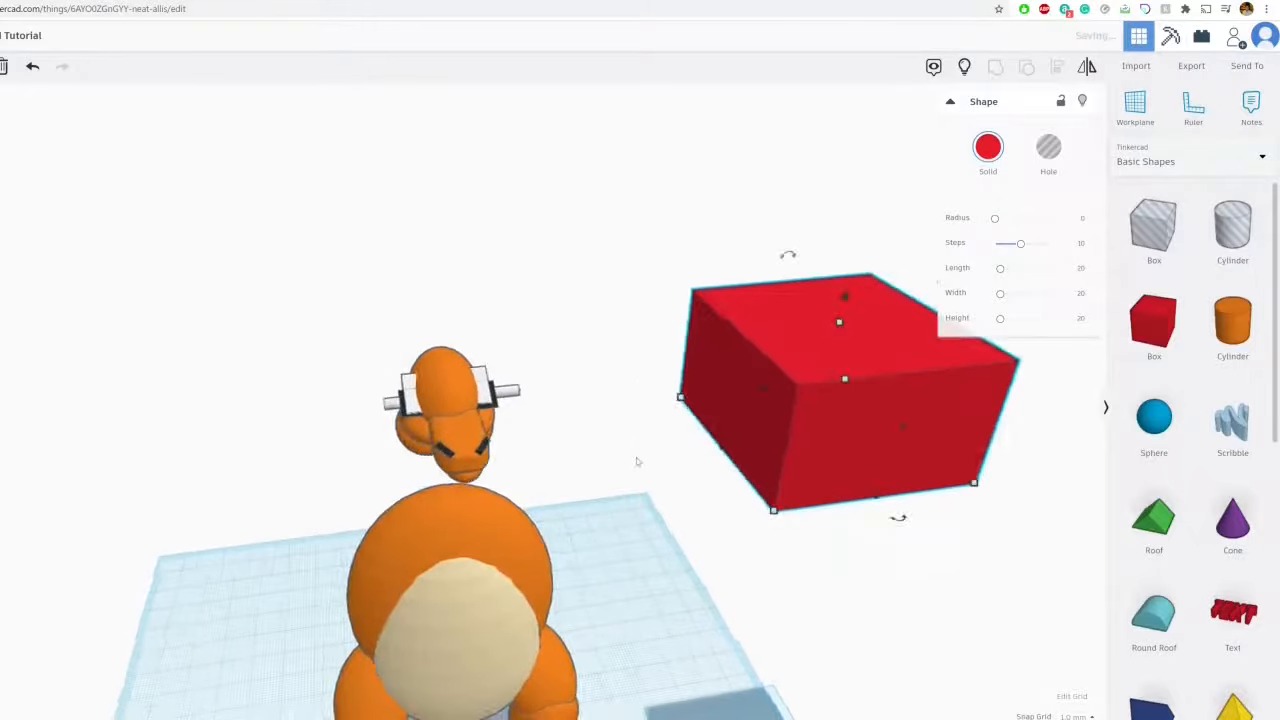
Group the red box with the hole copy of the head inside it and turn the combined block into a hole
{"action": "left_click", "coordinate": [440, 390]}
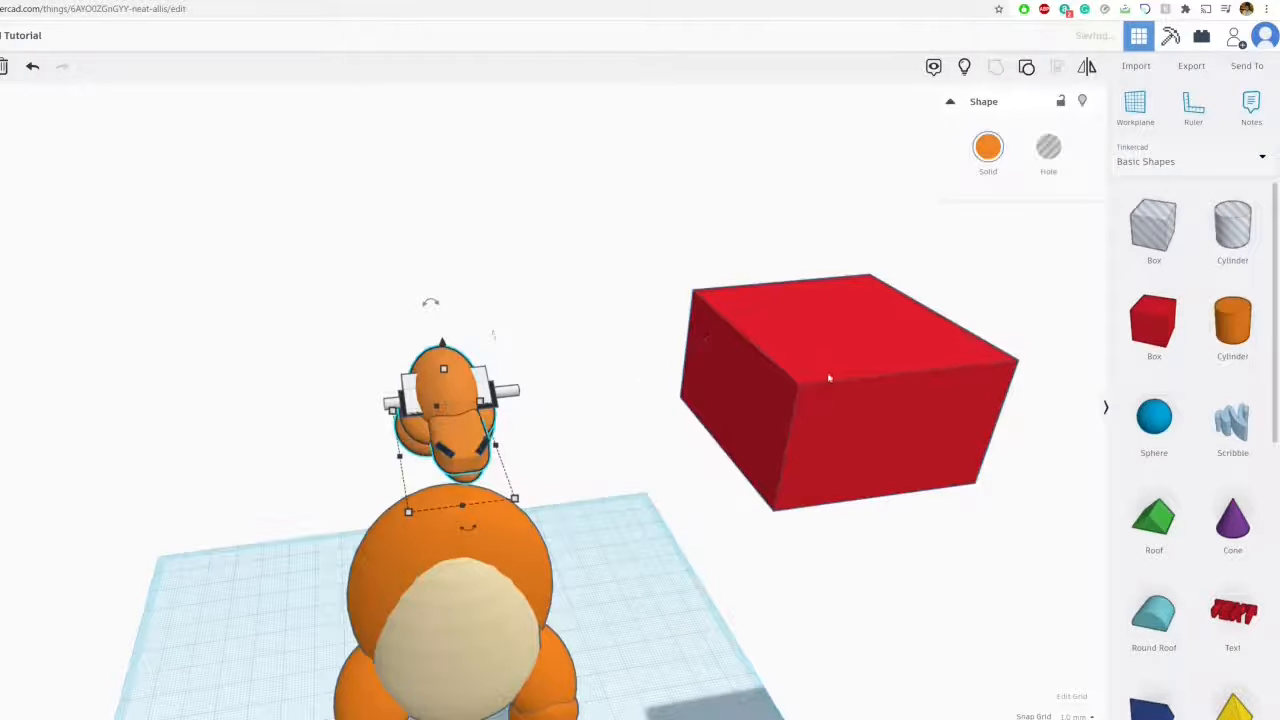
{"action": "right_click_drag", "start_coordinate": [829, 378], "coordinate": [724, 542]}
{"action": "left_click", "coordinate": [724, 542]}
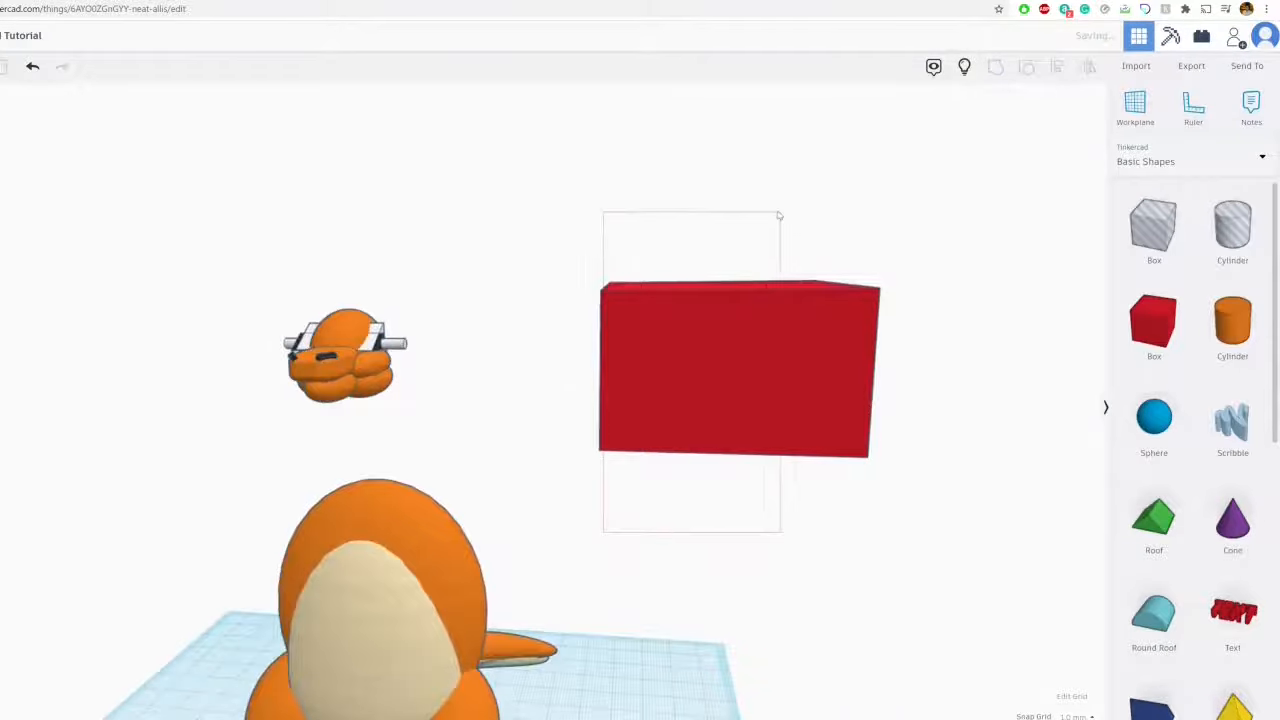
{"action": "left_click_drag", "start_coordinate": [838, 180], "coordinate": [876, 226]}
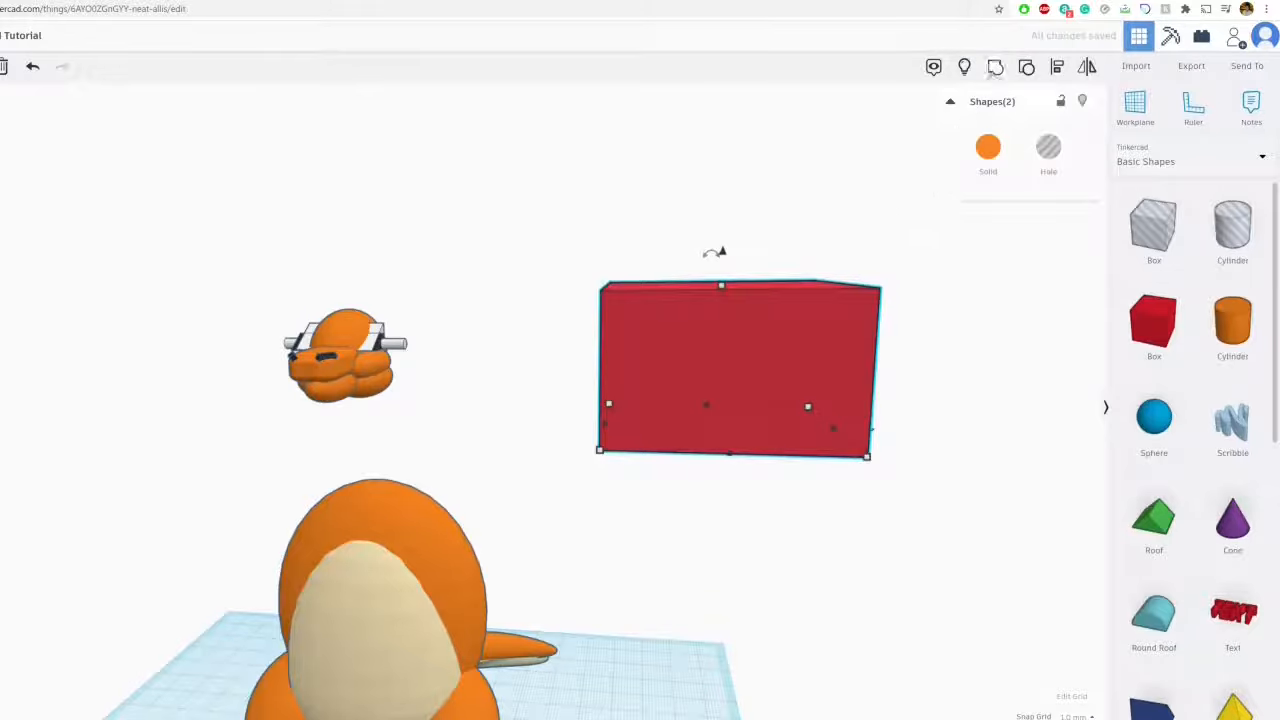
{"action": "left_click", "coordinate": [995, 66]}
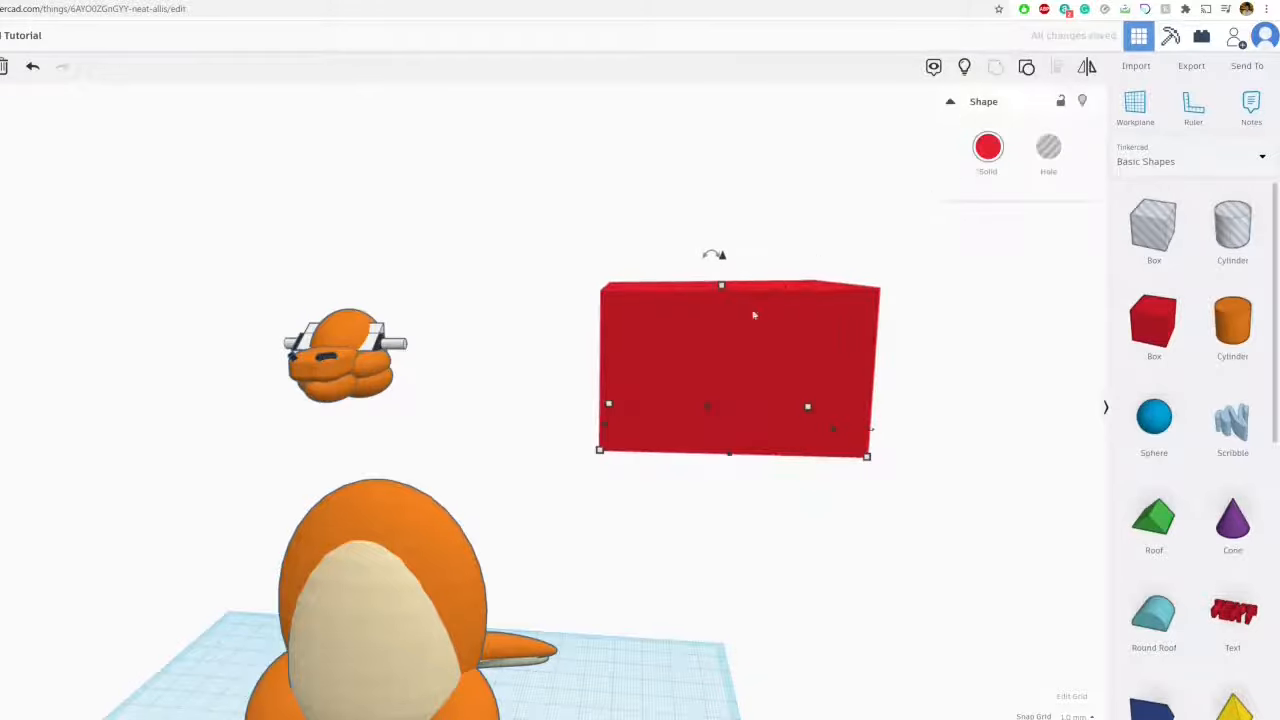
{"action": "left_click", "coordinate": [1049, 172]}
{"action": "right_click_drag", "start_coordinate": [920, 309], "coordinate": [756, 606]}
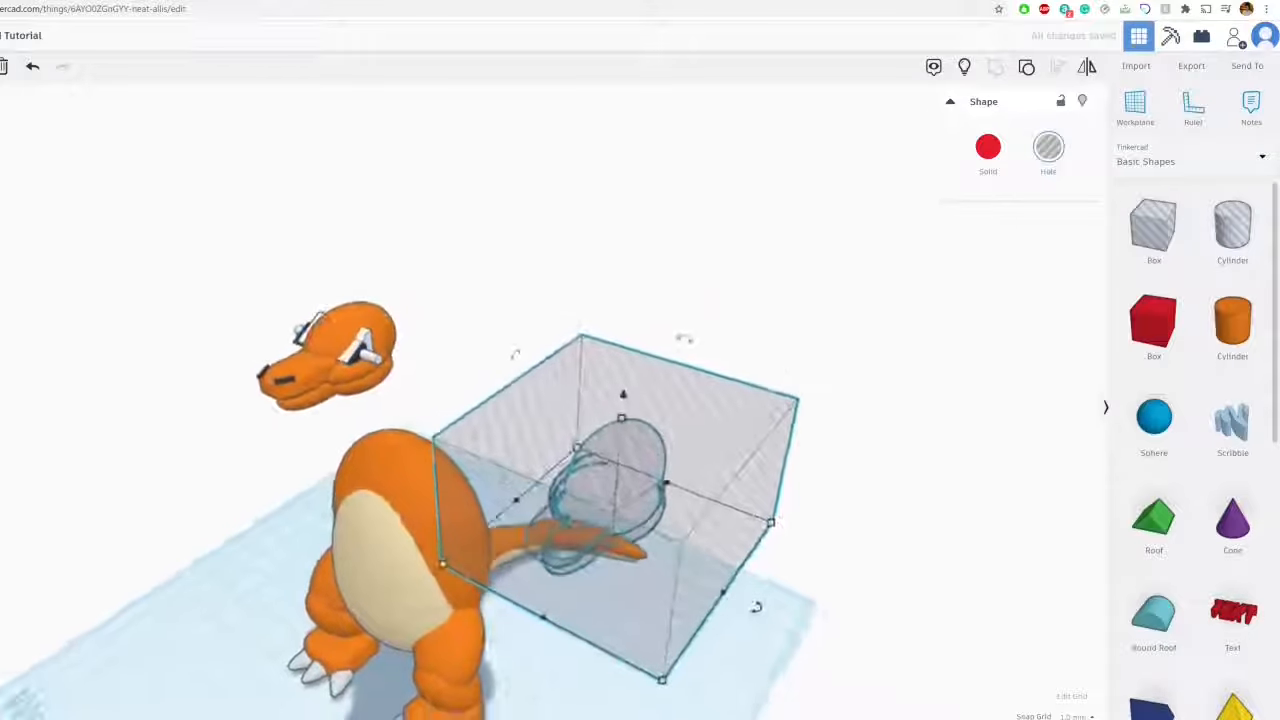
Try to trim the protruding eye pieces by moving the hole block over the head and grouping it with all the head parts
{"action": "left_click_drag", "start_coordinate": [756, 606], "coordinate": [686, 454]}
{"action": "mouse_move", "coordinate": [686, 454]}
{"action": "right_mouse_down"}
{"action": "mouse_move", "coordinate": [757, 377]}
{"action": "mouse_move", "coordinate": [678, 445]}
{"action": "right_mouse_up"}
{"action": "left_click_drag", "start_coordinate": [651, 452], "coordinate": [357, 383]}
{"action": "right_click_drag", "start_coordinate": [360, 385], "coordinate": [604, 275]}
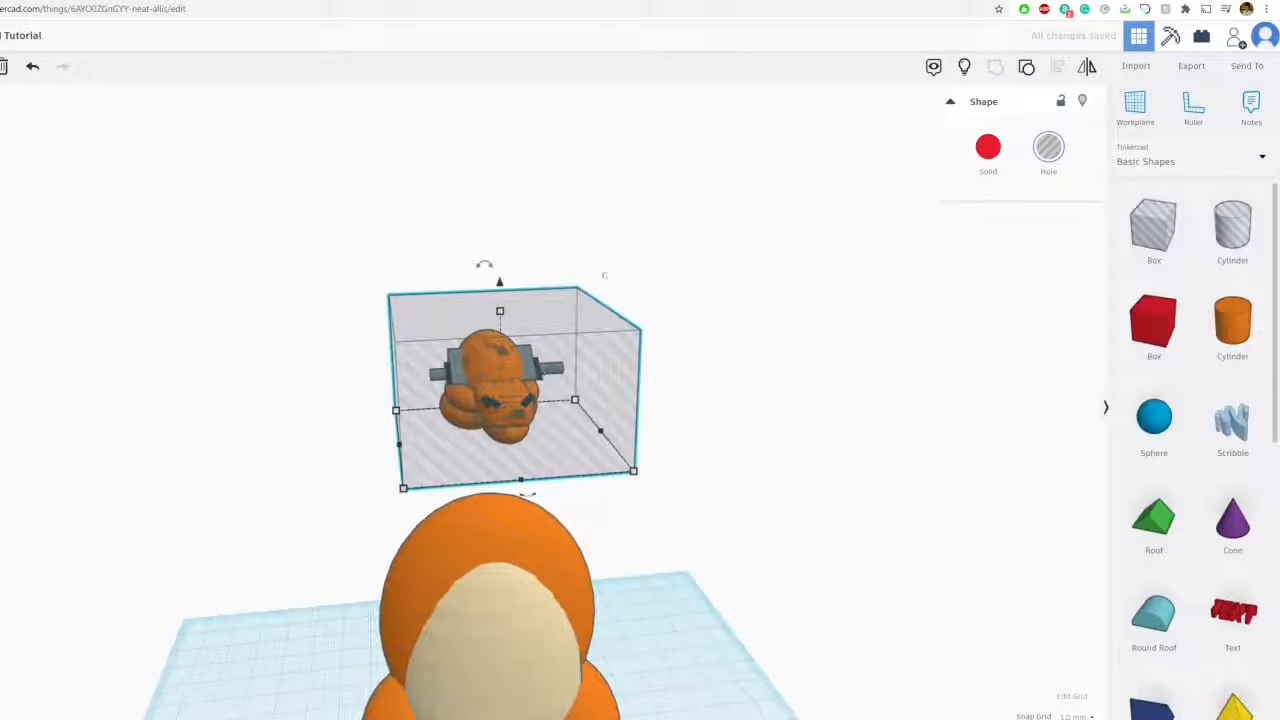
{"action": "left_click_drag", "start_coordinate": [625, 441], "coordinate": [623, 443]}
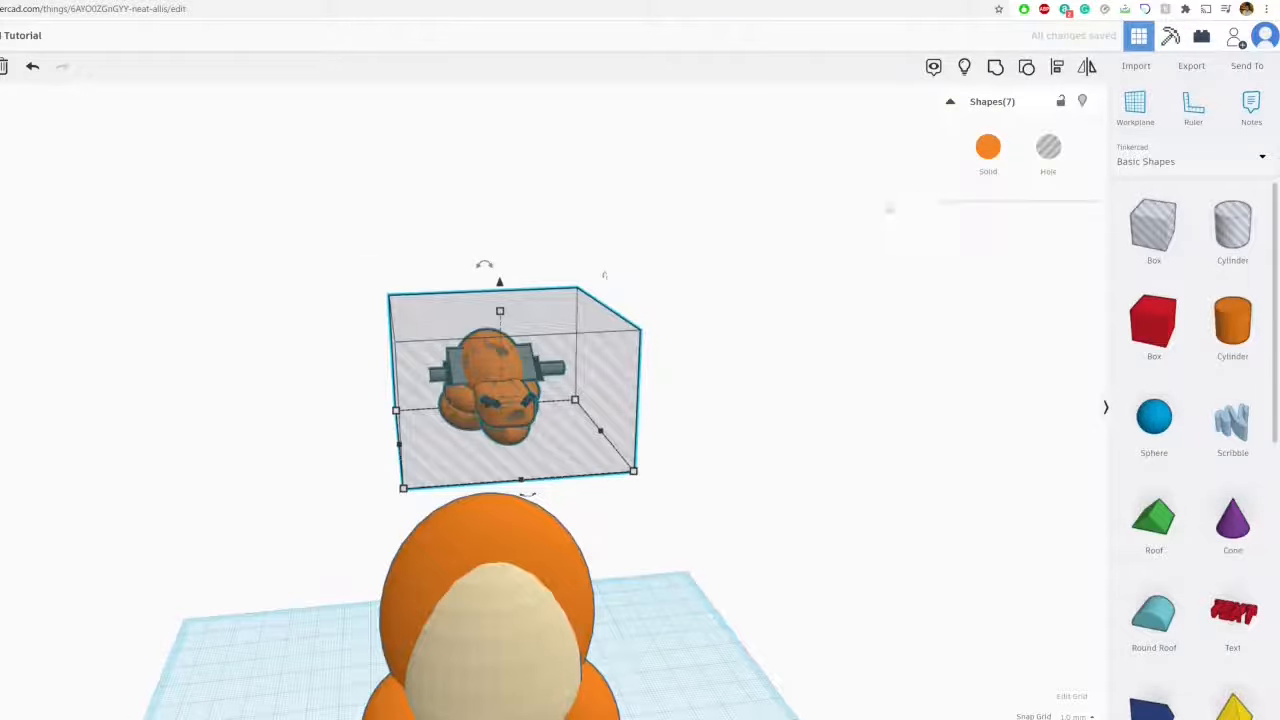
{"action": "left_click", "coordinate": [996, 68]}
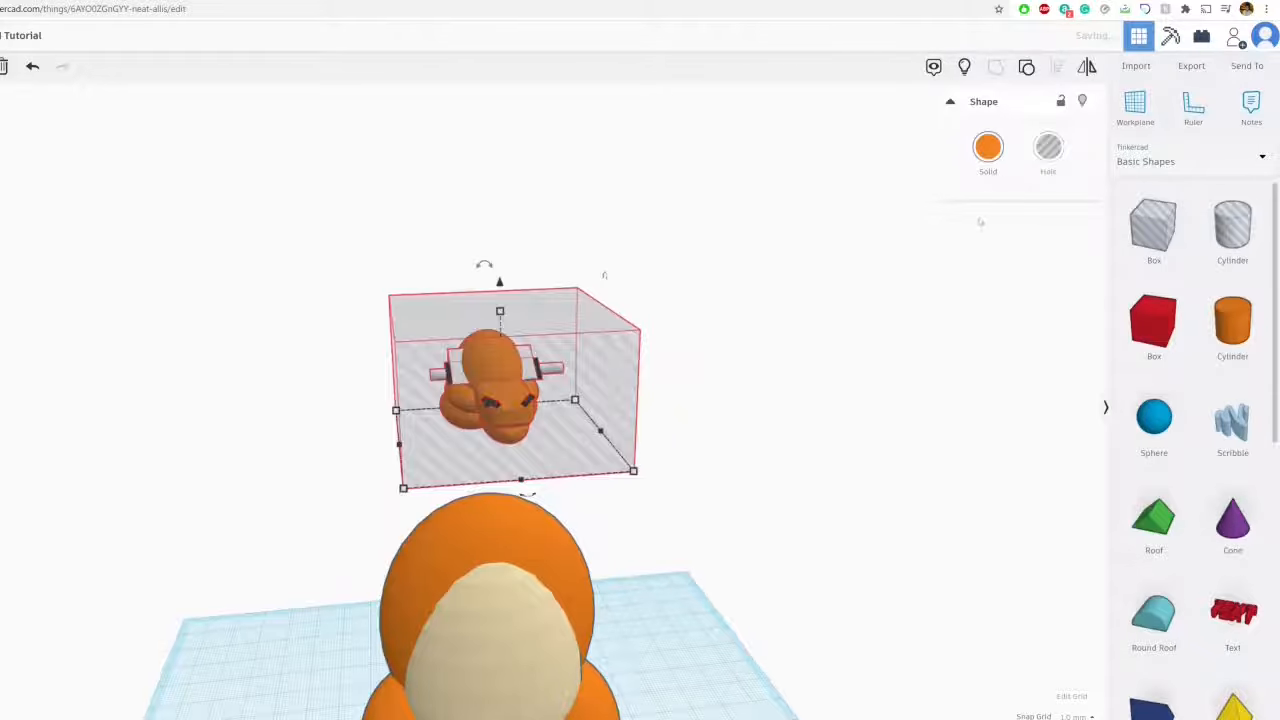
Turn on Multicolor for the grouped head and inspect the trimmed eye and nostrils from the side
{"action": "left_click", "coordinate": [988, 150]}
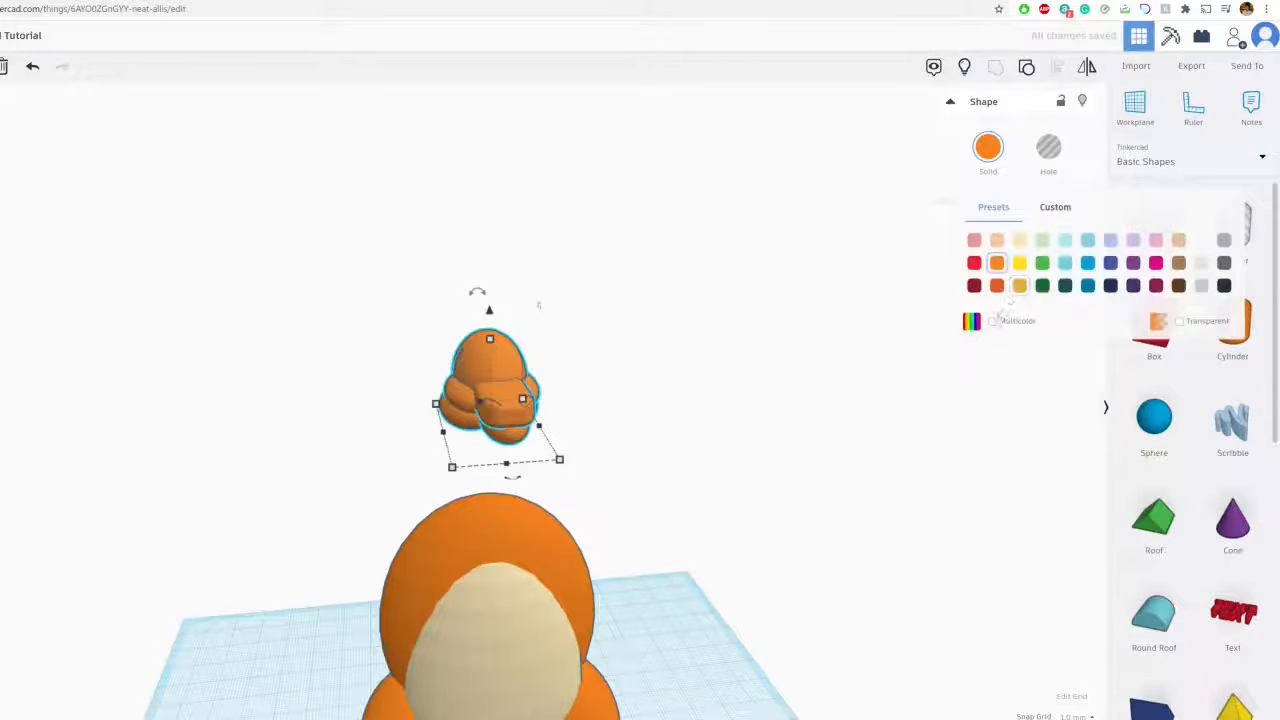
{"action": "right_click_drag", "start_coordinate": [740, 420], "coordinate": [386, 414]}
{"action": "scroll", "coordinate": [386, 414], "scroll_direction": "up", "scroll_amount": 3}
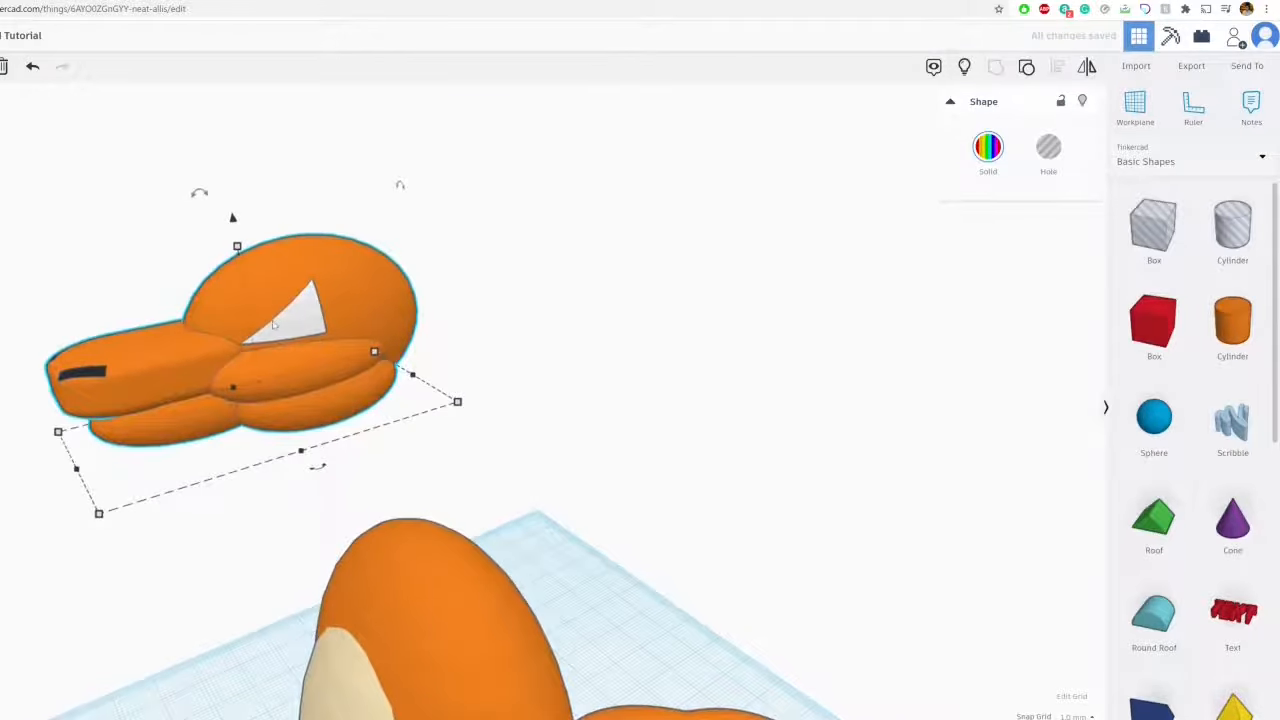
{"action": "middle_click_drag", "start_coordinate": [273, 325], "coordinate": [496, 328]}
{"action": "right_click_drag", "start_coordinate": [496, 328], "coordinate": [415, 405]}
{"action": "scroll", "coordinate": [671, 371], "scroll_direction": "up", "scroll_amount": 1}
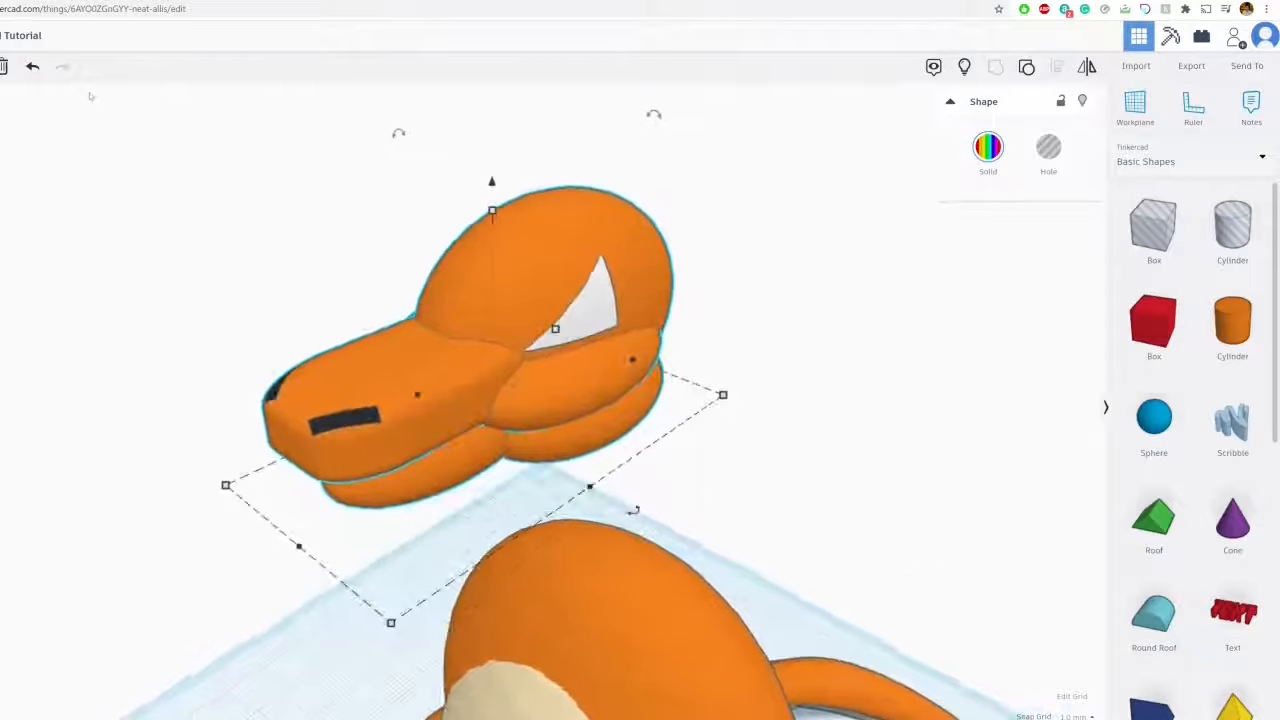
Undo the Multicolor setting and the head grouping, and move the hole block sideways away from the head
{"action": "left_click", "coordinate": [33, 68]}
{"action": "left_click", "coordinate": [38, 68]}
{"action": "scroll", "coordinate": [500, 297], "scroll_direction": "down", "scroll_amount": 3}
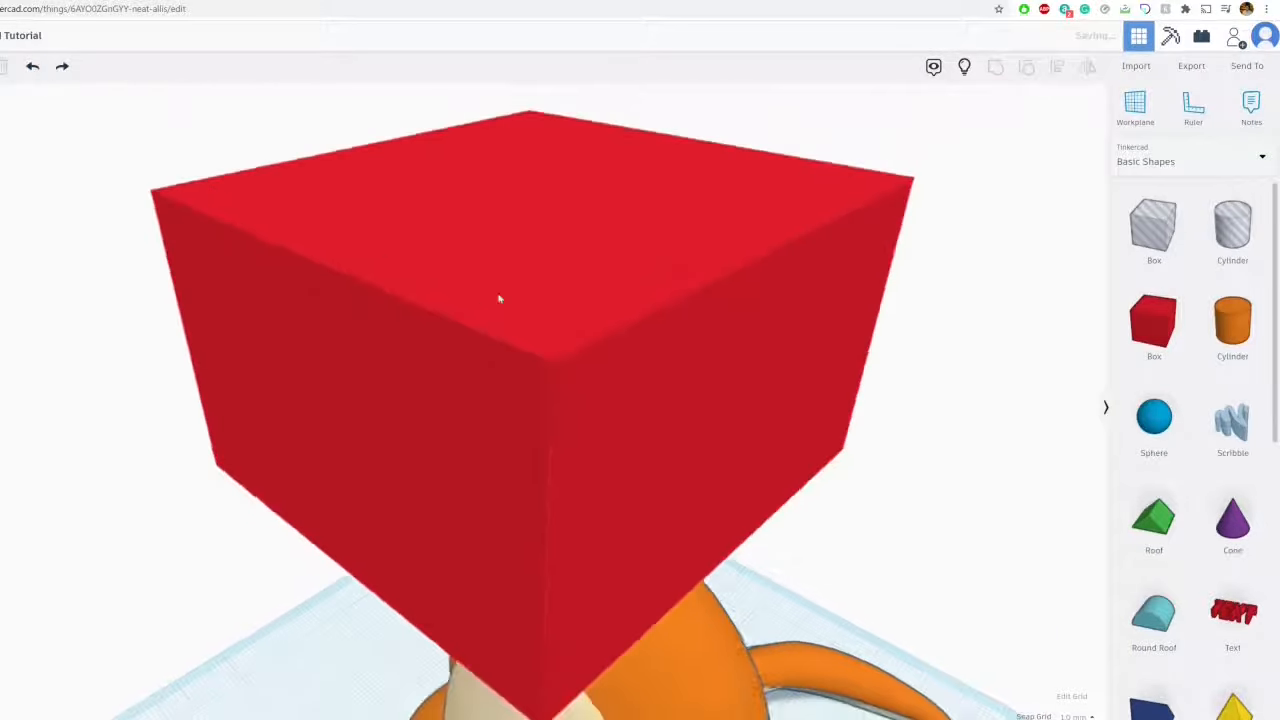
{"action": "right_click_drag", "start_coordinate": [289, 386], "coordinate": [610, 400]}
{"action": "left_click_drag", "start_coordinate": [690, 385], "coordinate": [1085, 356]}
{"action": "scroll", "coordinate": [499, 380], "scroll_direction": "up", "scroll_amount": 3}
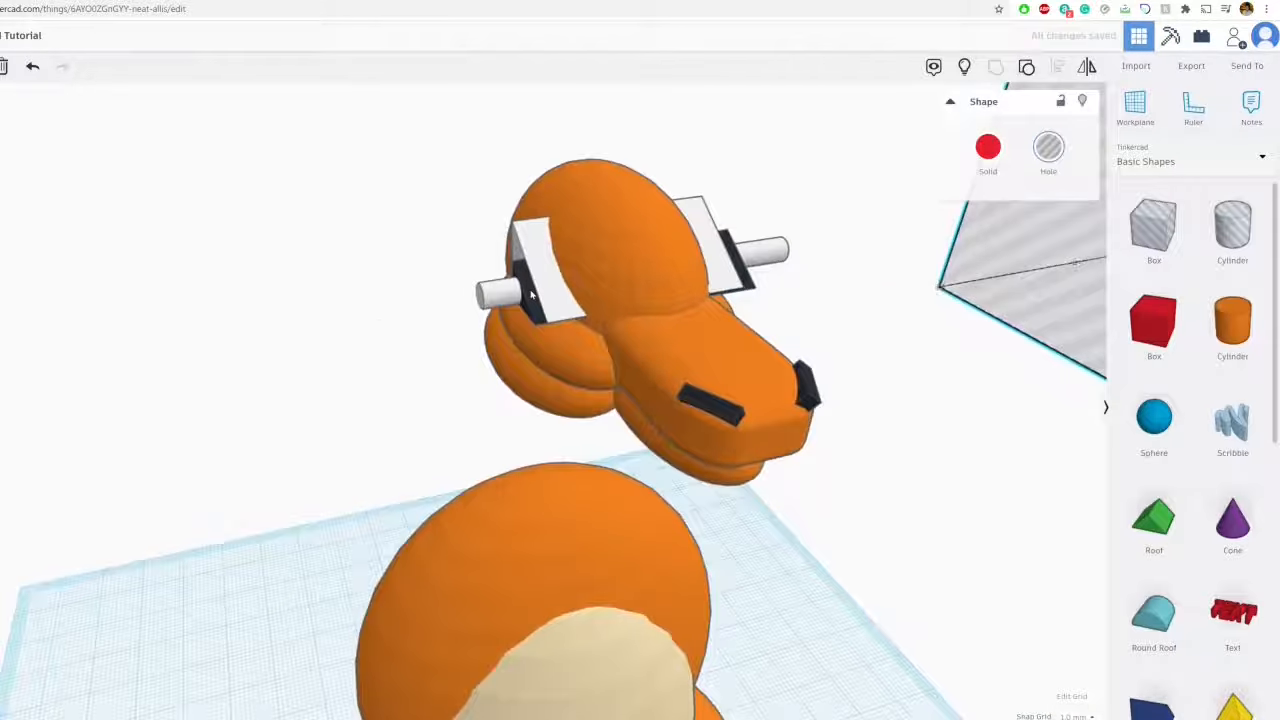
Pull the black eye bar sideways out of the head and set it apart from the other head parts
{"action": "left_click_drag", "start_coordinate": [531, 293], "coordinate": [35, 272]}
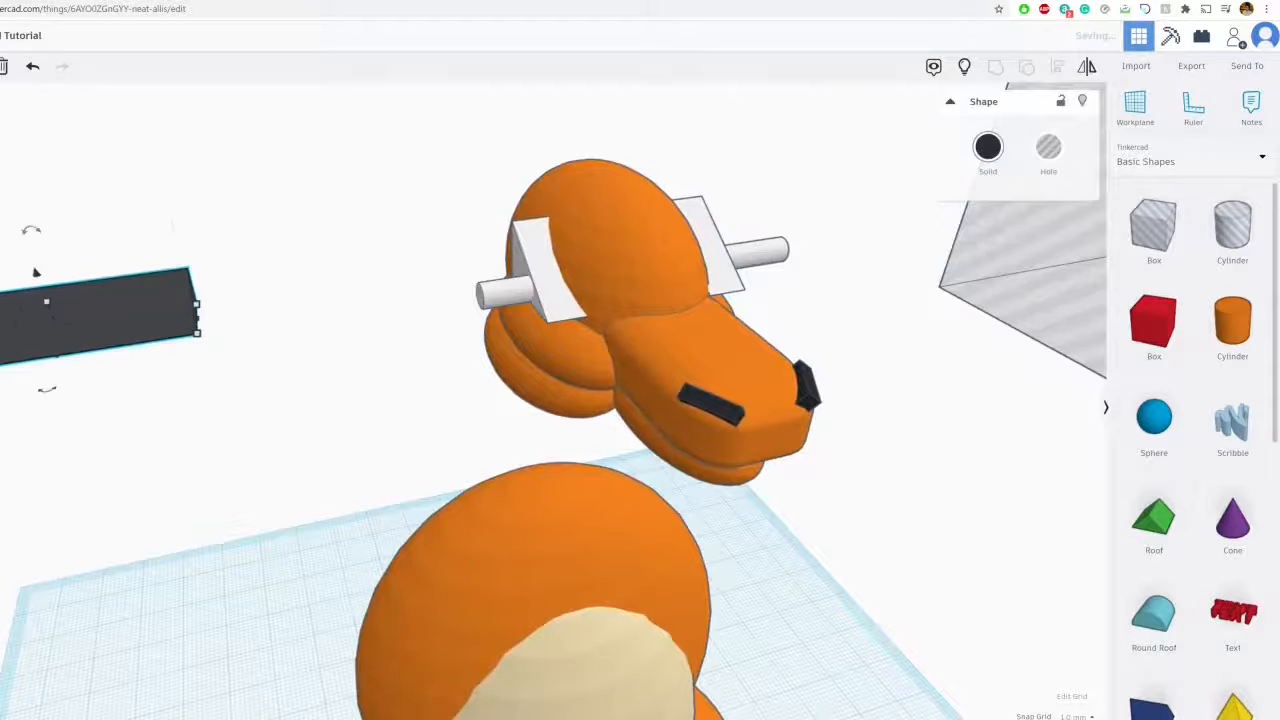
{"action": "scroll", "coordinate": [308, 356], "scroll_direction": "down", "scroll_amount": 2}
{"action": "scroll", "coordinate": [247, 357], "scroll_direction": "down", "scroll_amount": 3}
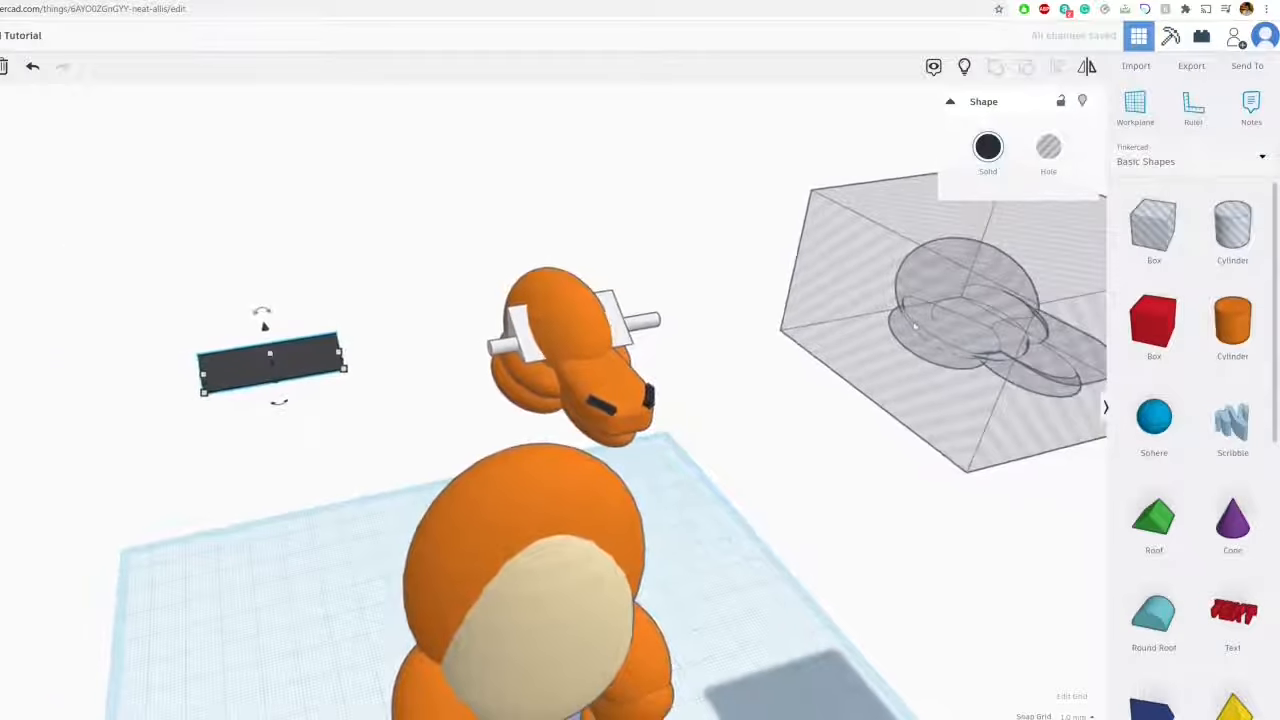
Duplicate the hole block with the head-shaped cavity and place the copy beside the original
{"action": "left_click", "coordinate": [910, 318]}
{"action": "scroll", "coordinate": [867, 411], "scroll_direction": "down", "scroll_amount": 2}
{"action": "middle_click_drag", "start_coordinate": [867, 411], "coordinate": [532, 389]}
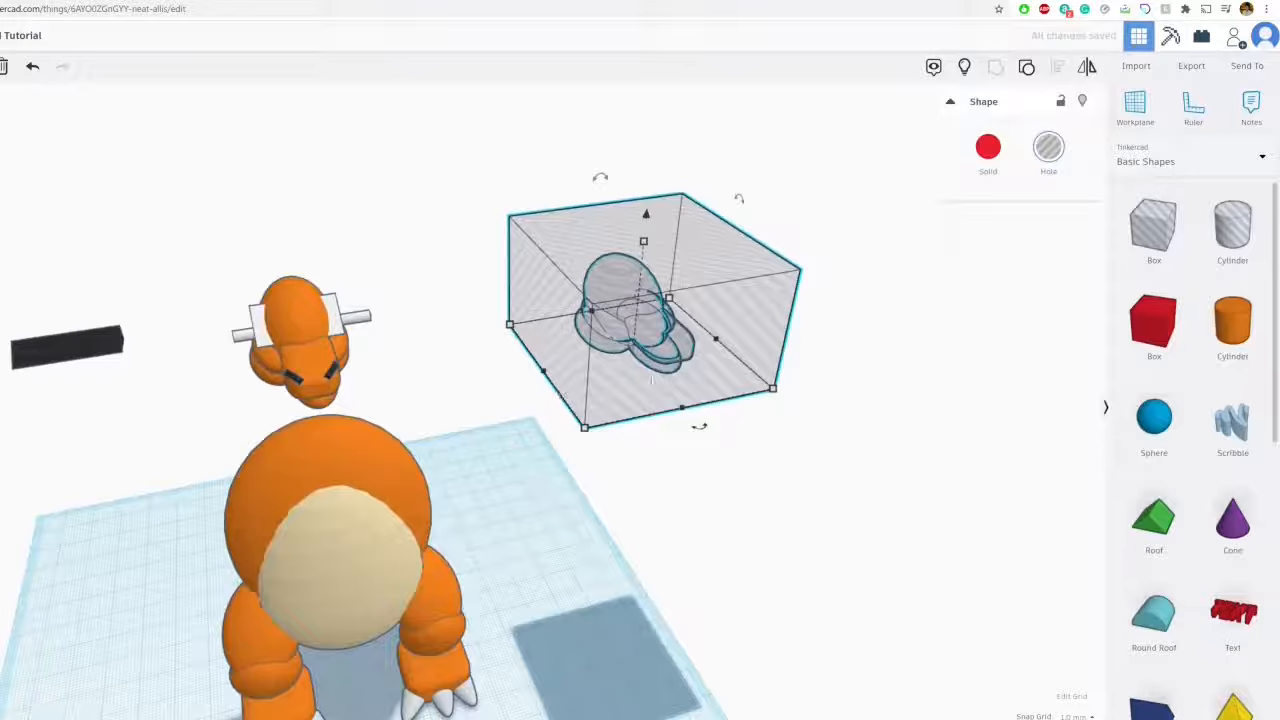
{"action": "left_click_drag", "start_coordinate": [651, 380], "coordinate": [894, 340], "text": "alt"}
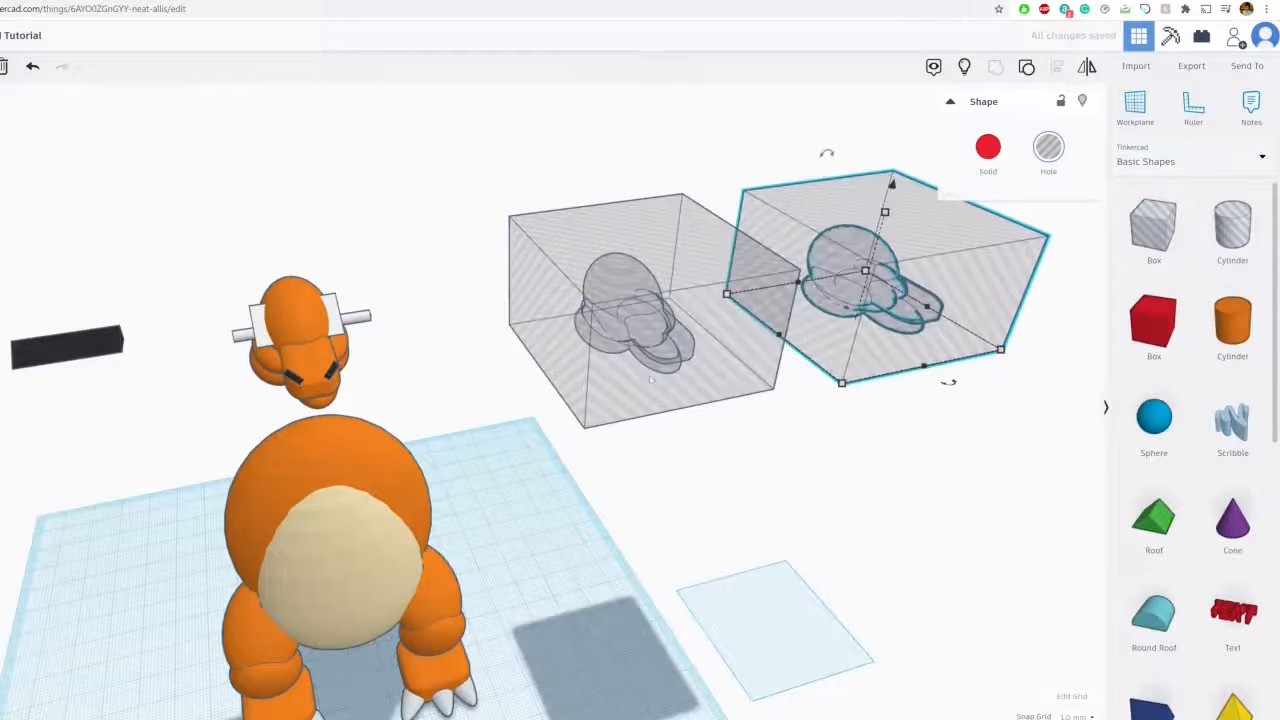
Move one hole block over the head and group it with the head, white eye pieces and nostrils to trim their protruding parts
{"action": "left_click_drag", "start_coordinate": [651, 380], "coordinate": [278, 414]}
{"action": "right_click_drag", "start_coordinate": [370, 390], "coordinate": [566, 370]}
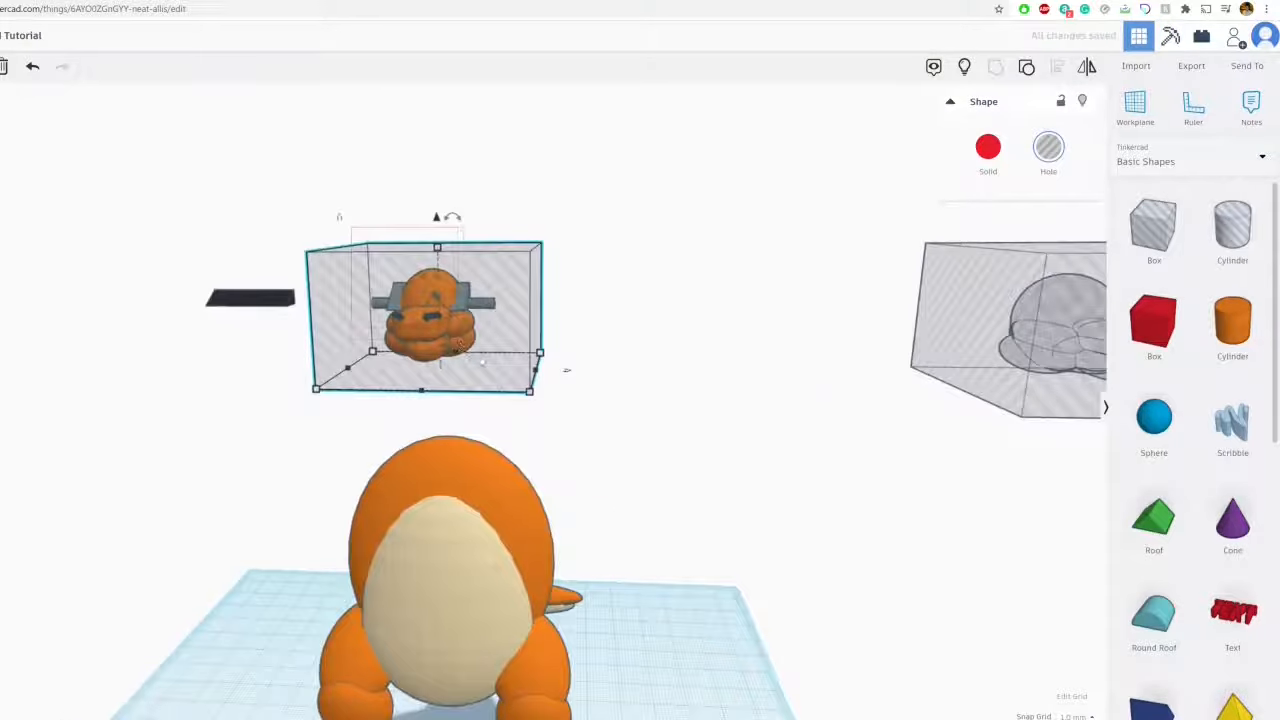
{"action": "key", "text": "ctrl+g"}
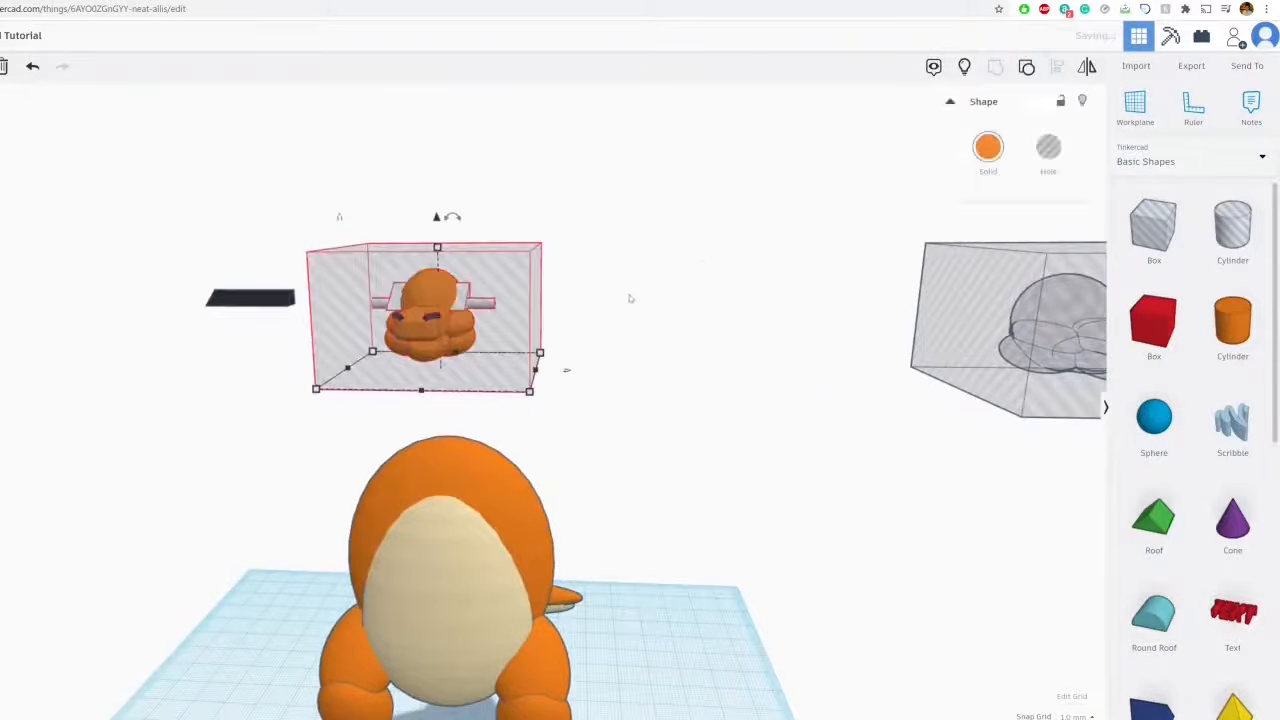
{"action": "scroll", "coordinate": [566, 370], "scroll_direction": "up", "scroll_amount": 2}
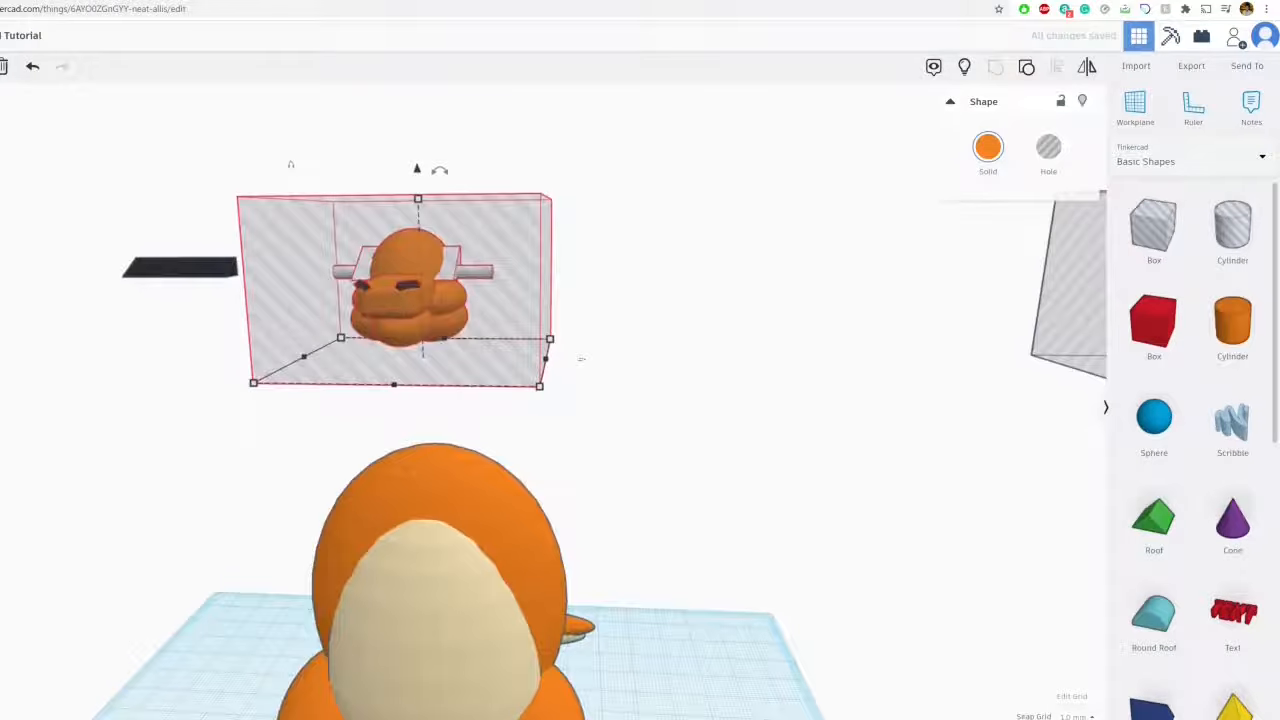
{"action": "right_click_drag", "start_coordinate": [353, 298], "coordinate": [460, 330]}
Turn on Multicolor for the trimmed head group
{"action": "left_click", "coordinate": [990, 150]}
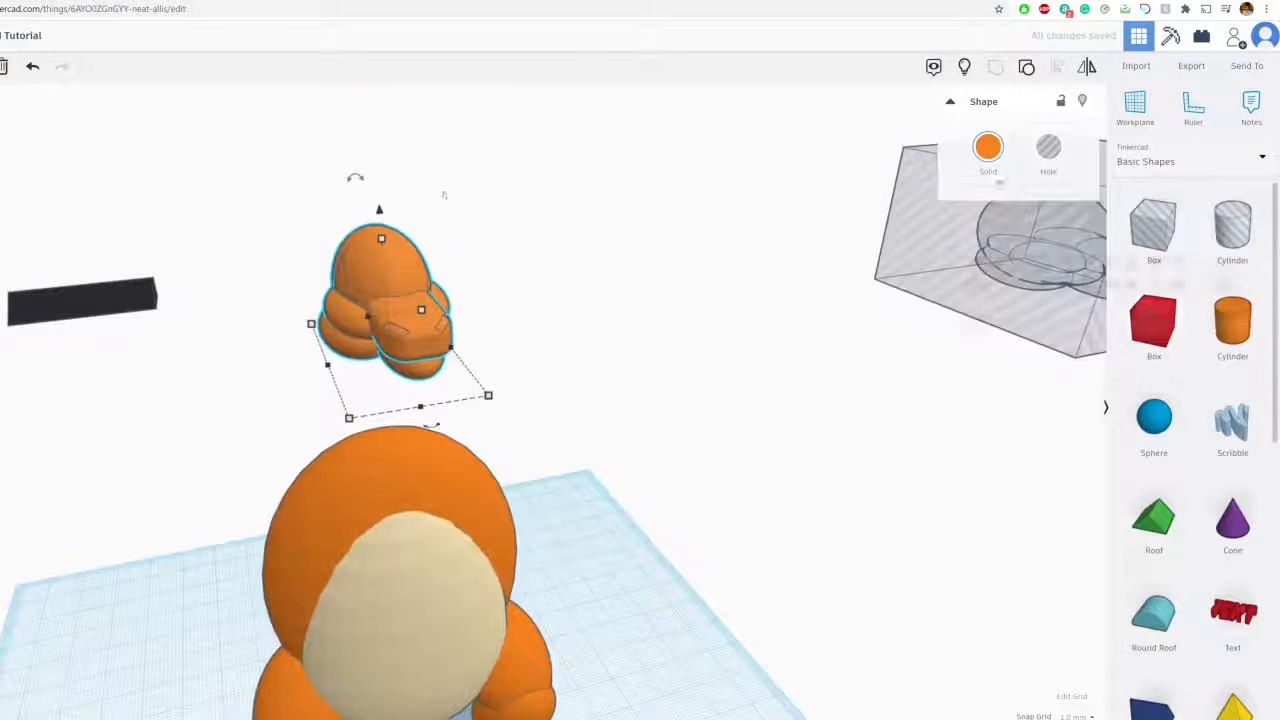
{"action": "right_click", "coordinate": [996, 291]}
{"action": "left_click", "coordinate": [992, 321]}
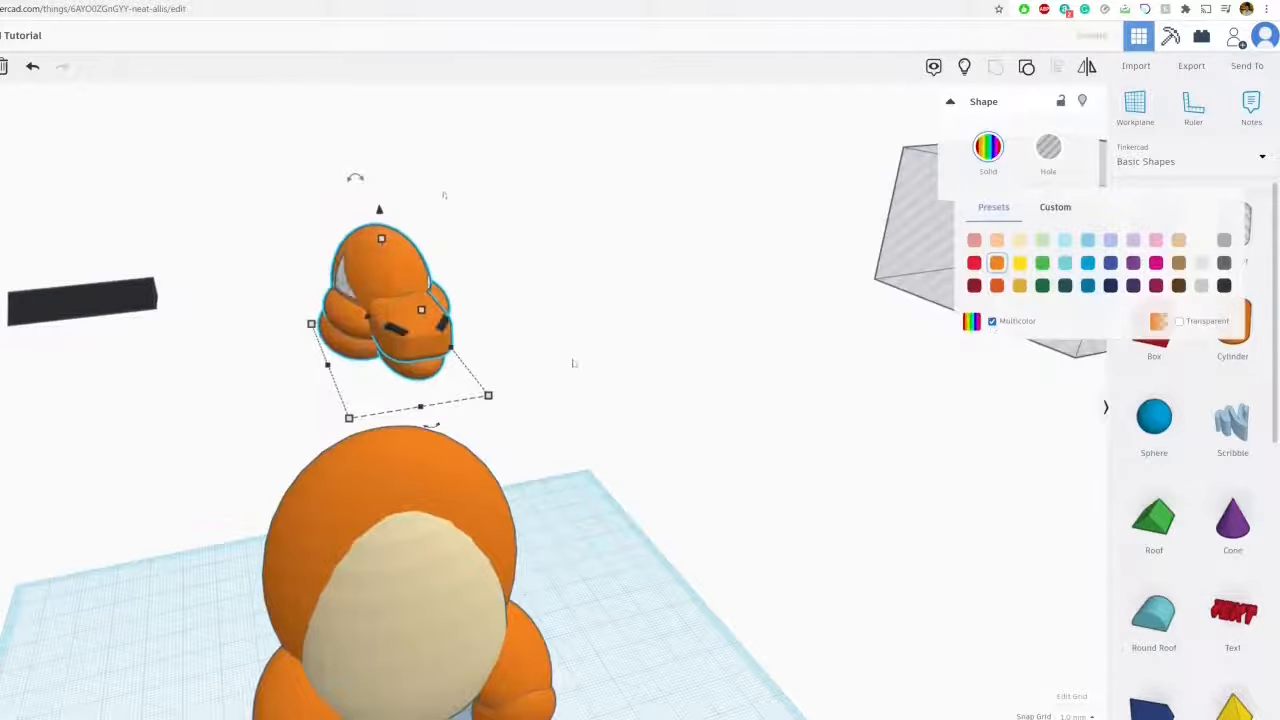
Slide the black eye bar back through the trimmed head at the eyes
{"action": "left_click_drag", "start_coordinate": [121, 313], "coordinate": [332, 313]}
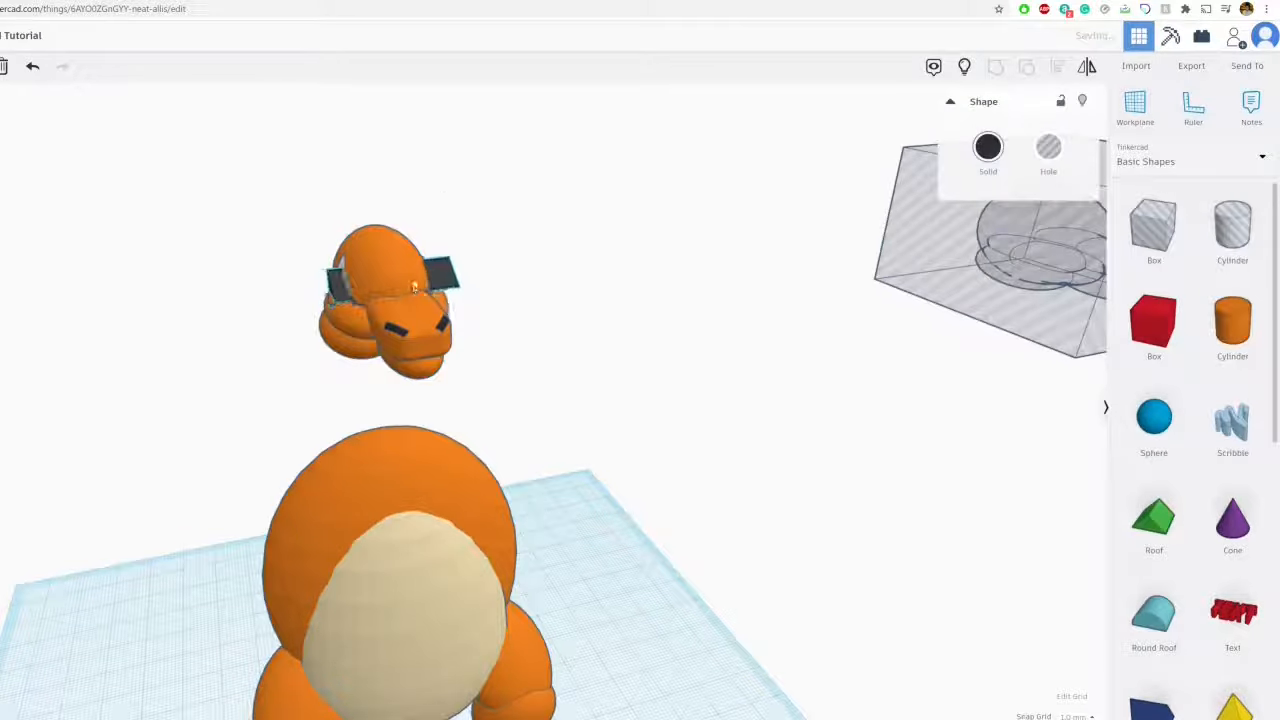
{"action": "right_click_drag", "start_coordinate": [405, 286], "coordinate": [564, 298]}
{"action": "scroll", "coordinate": [466, 262], "scroll_direction": "up", "scroll_amount": 4}
{"action": "scroll", "coordinate": [564, 298], "scroll_direction": "down", "scroll_amount": 6}
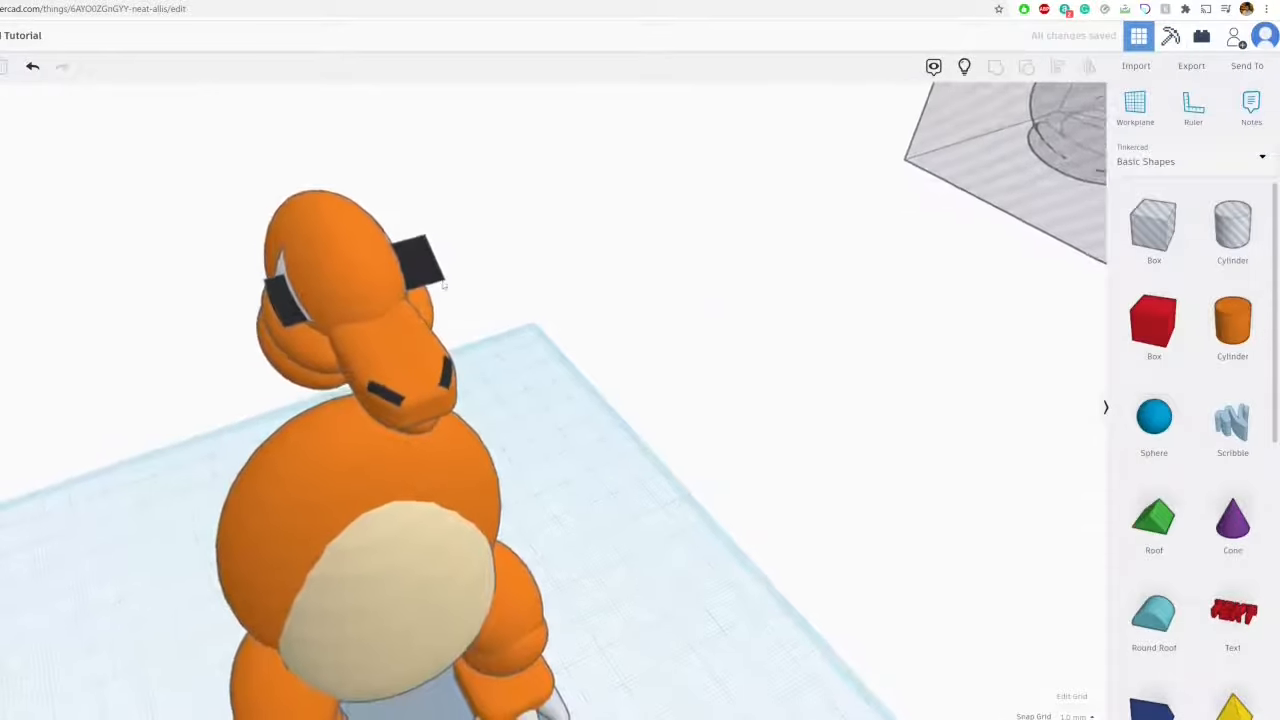
Try to trim the black eye bar by moving the other hole block over the head and grouping them
{"action": "left_click_drag", "start_coordinate": [1027, 510], "coordinate": [486, 336]}
{"action": "right_click_drag", "start_coordinate": [486, 336], "coordinate": [468, 299]}
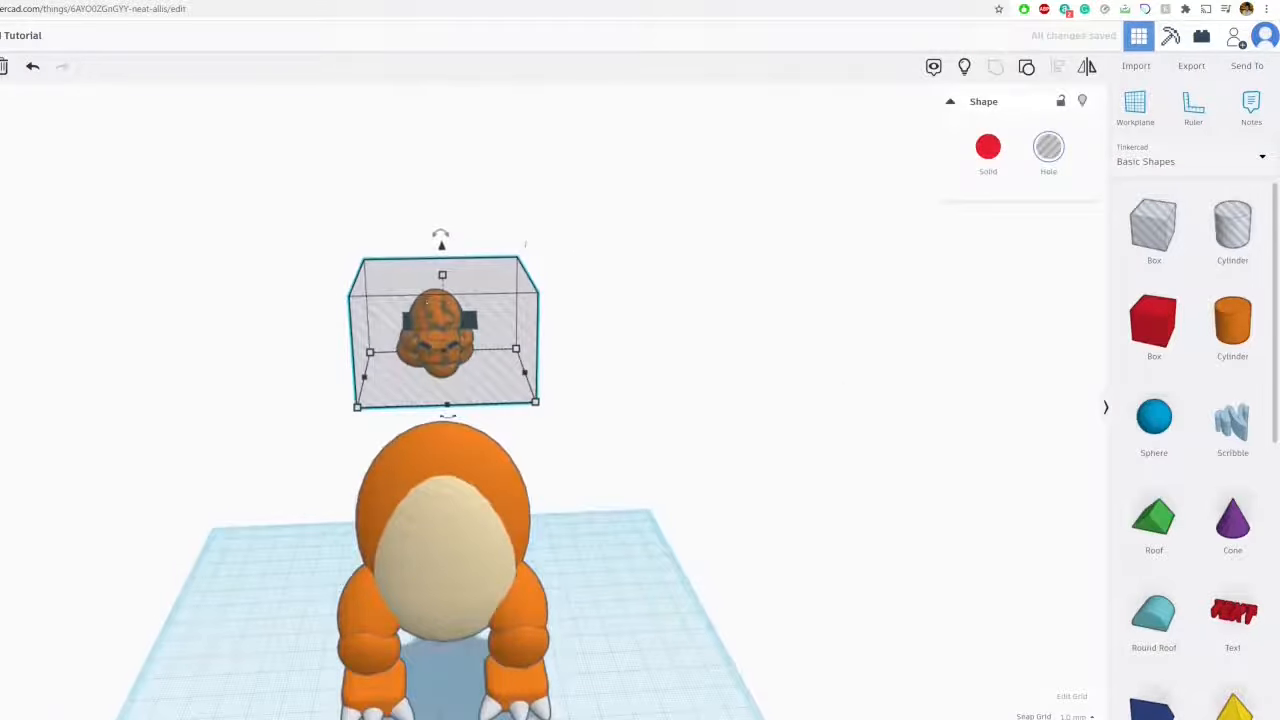
{"action": "middle_click_drag", "start_coordinate": [526, 246], "coordinate": [666, 291]}
{"action": "right_click_drag", "start_coordinate": [582, 342], "coordinate": [539, 306]}
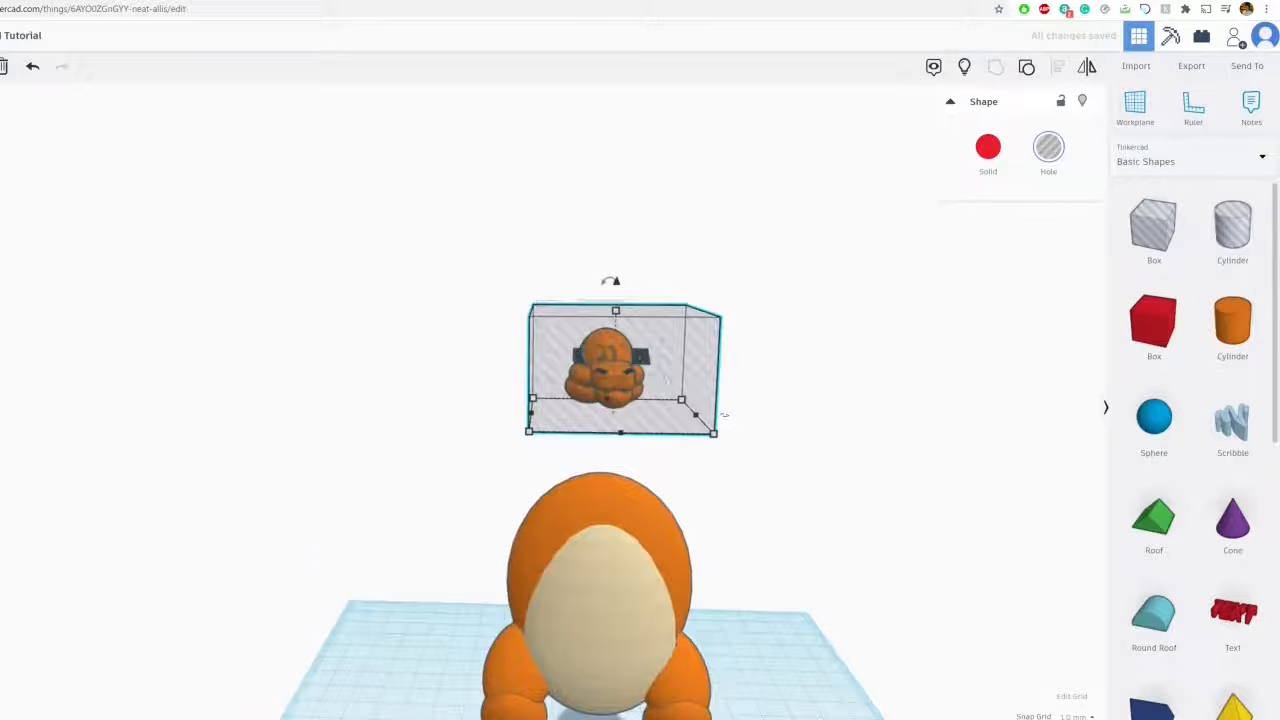
{"action": "left_click", "coordinate": [996, 69]}
{"action": "scroll", "coordinate": [791, 336], "scroll_direction": "up", "scroll_amount": 5}
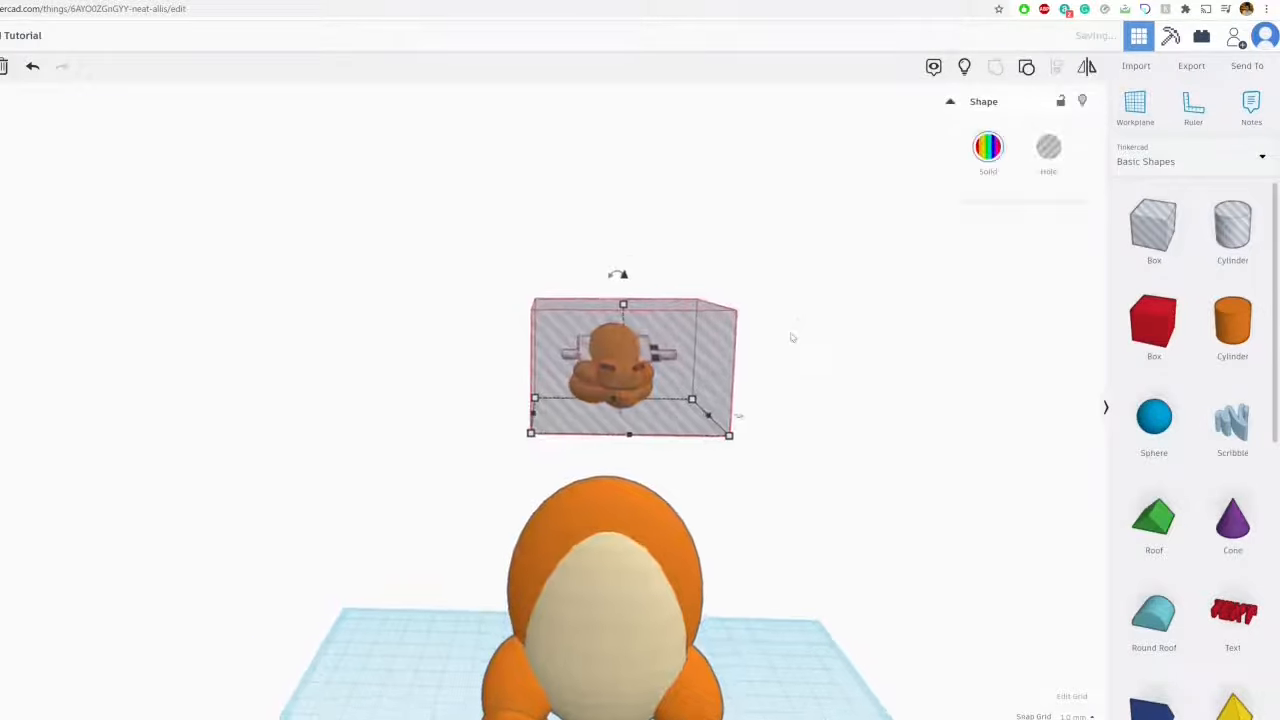
{"action": "right_click_drag", "start_coordinate": [790, 334], "coordinate": [800, 500]}
Undo the bar trimming and the earlier head grouping, back to the separate head parts inside the hole block
{"action": "left_click", "coordinate": [31, 66]}
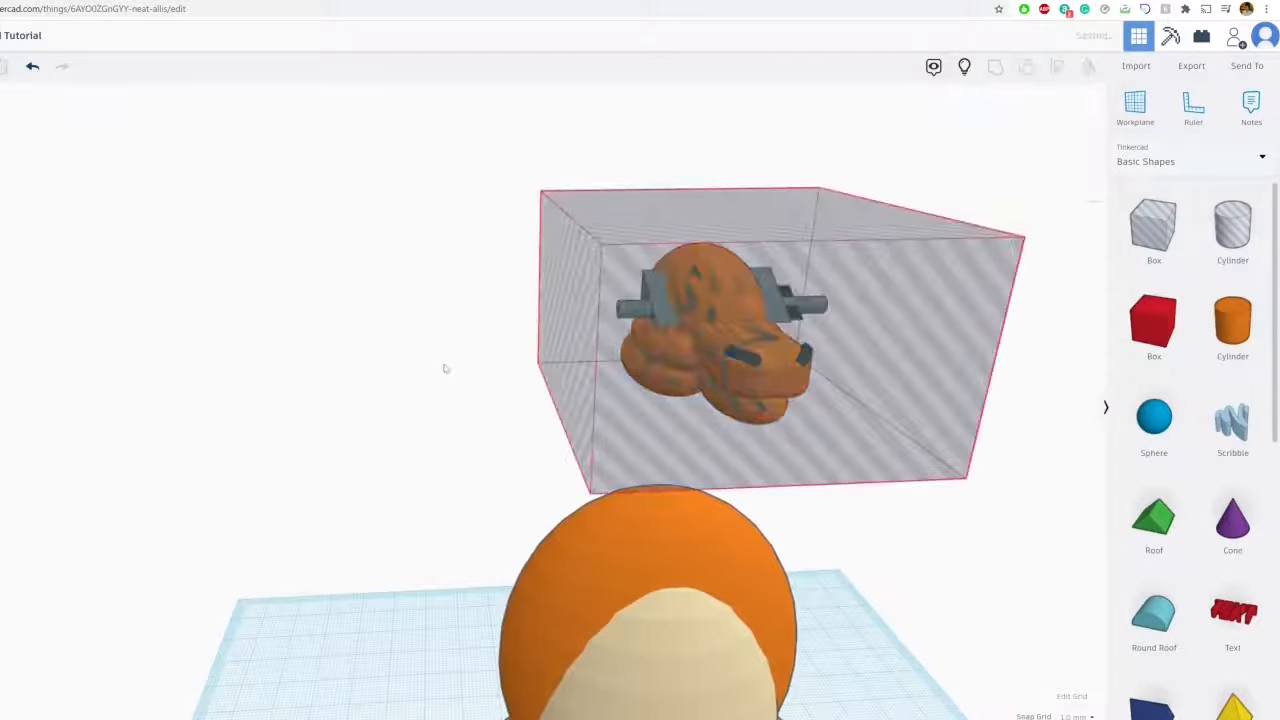
{"action": "scroll", "coordinate": [507, 406], "scroll_direction": "down", "scroll_amount": 2}
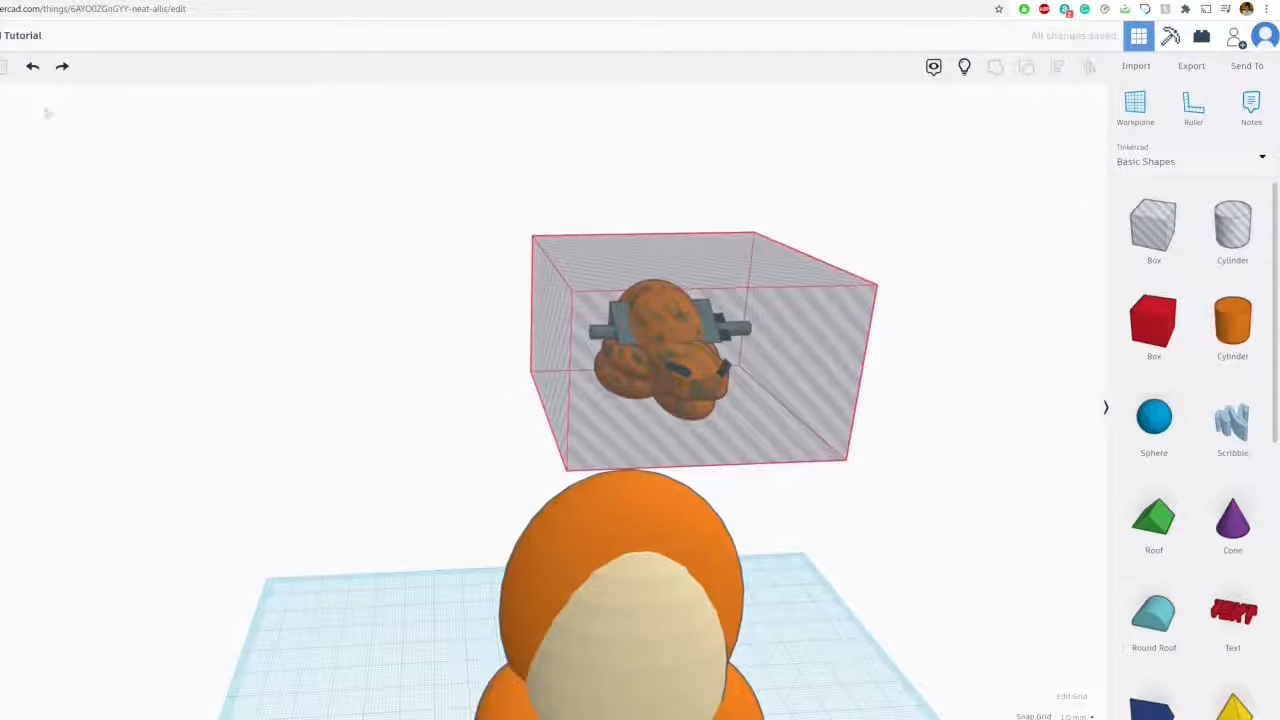
{"action": "left_click", "coordinate": [32, 66]}
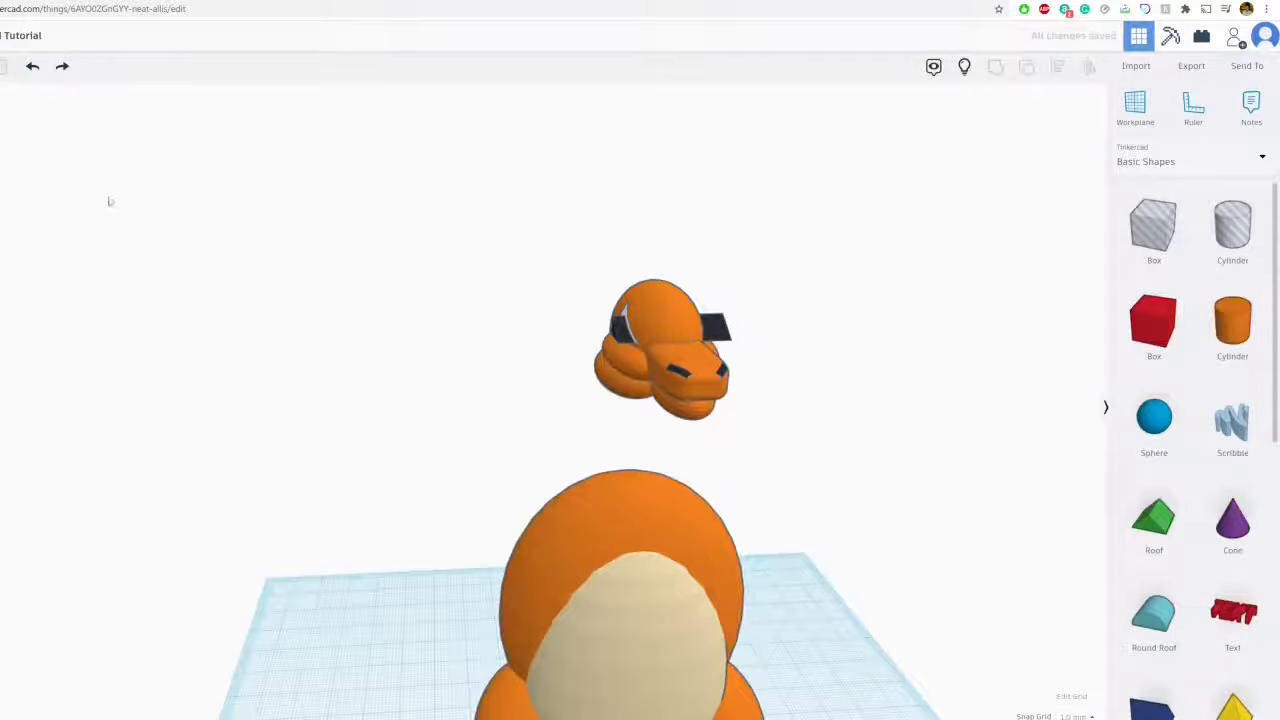
{"action": "left_click", "coordinate": [33, 70]}
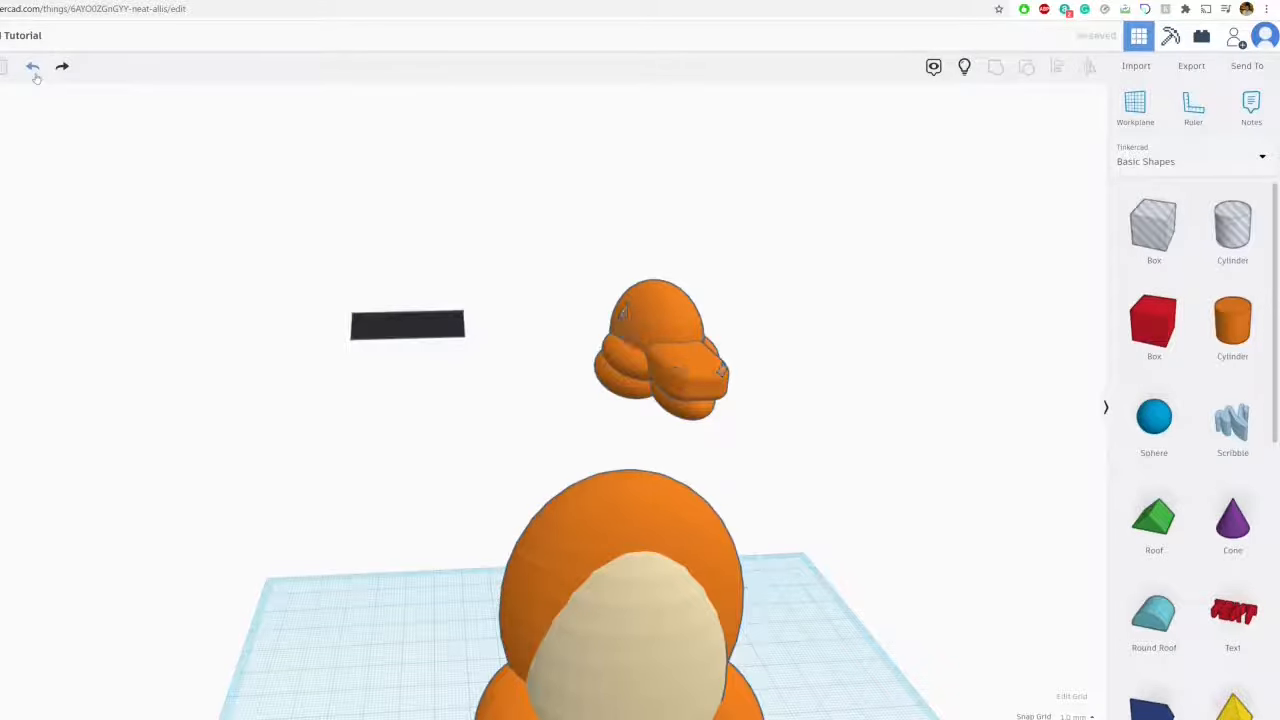
{"action": "left_click", "coordinate": [33, 67]}
Move the hole block off the head and pull the white cylinder out sideways next to the black eye bar
{"action": "left_click", "coordinate": [547, 306]}
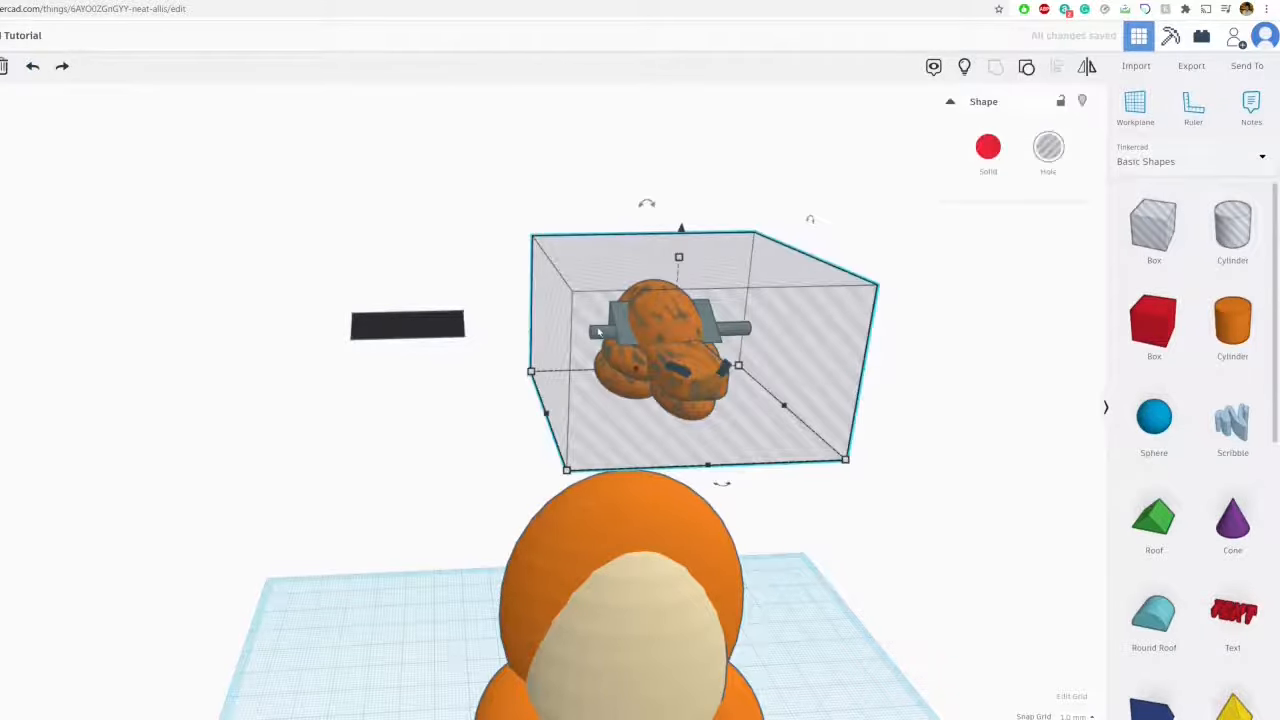
{"action": "left_click", "coordinate": [483, 249]}
{"action": "left_click_drag", "start_coordinate": [630, 372], "coordinate": [826, 398]}
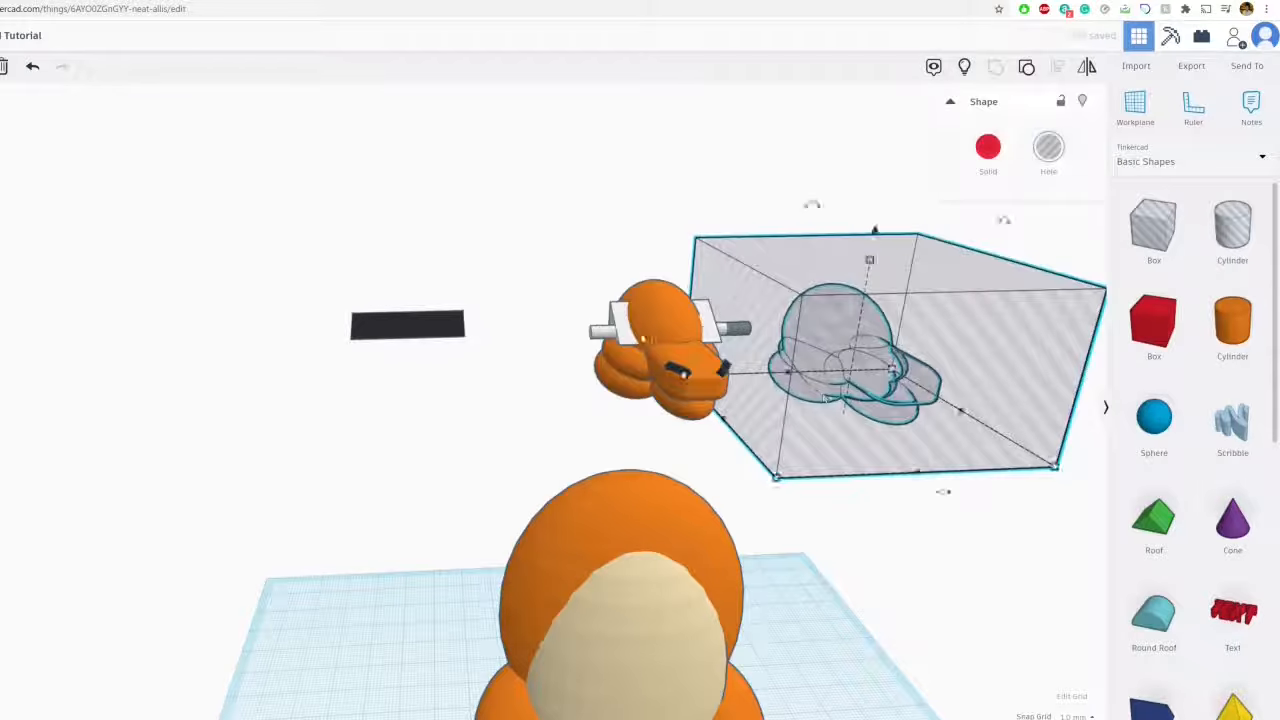
{"action": "left_click_drag", "start_coordinate": [597, 335], "coordinate": [290, 323]}
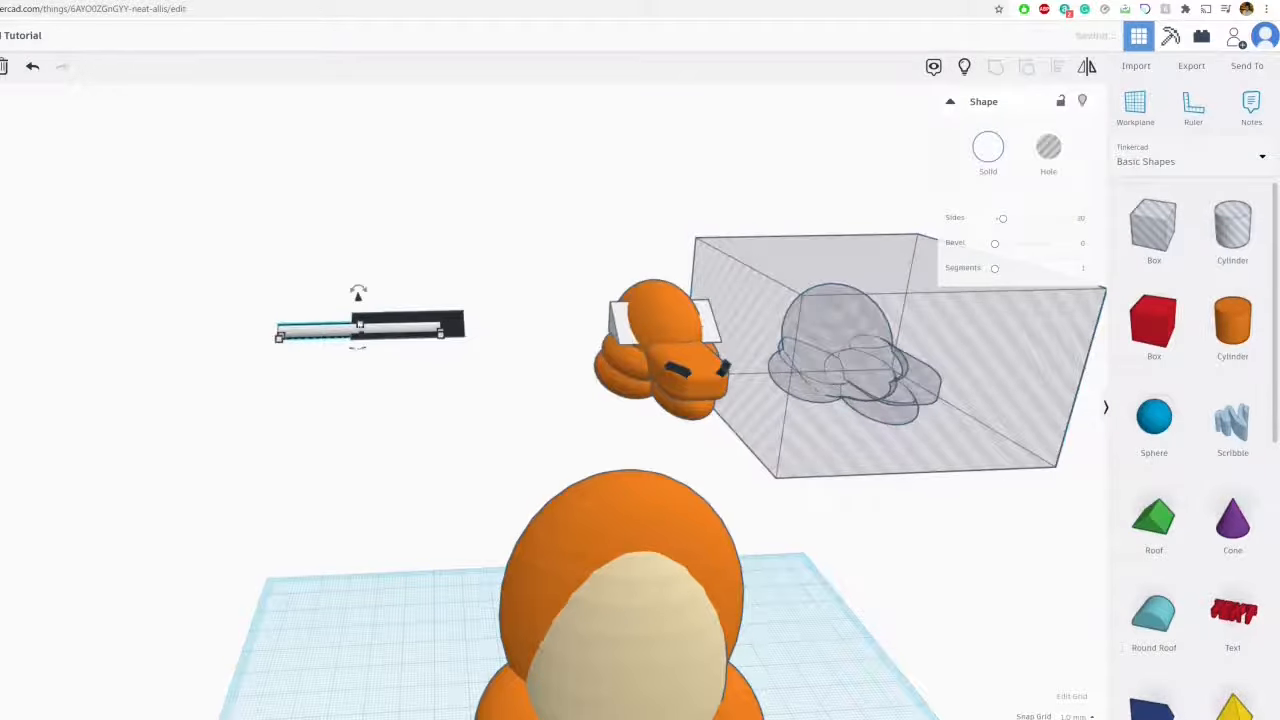
Move the hole block back over the head and group it with the head, white eye pieces and nostrils to trim them
{"action": "left_click_drag", "start_coordinate": [886, 338], "coordinate": [692, 335]}
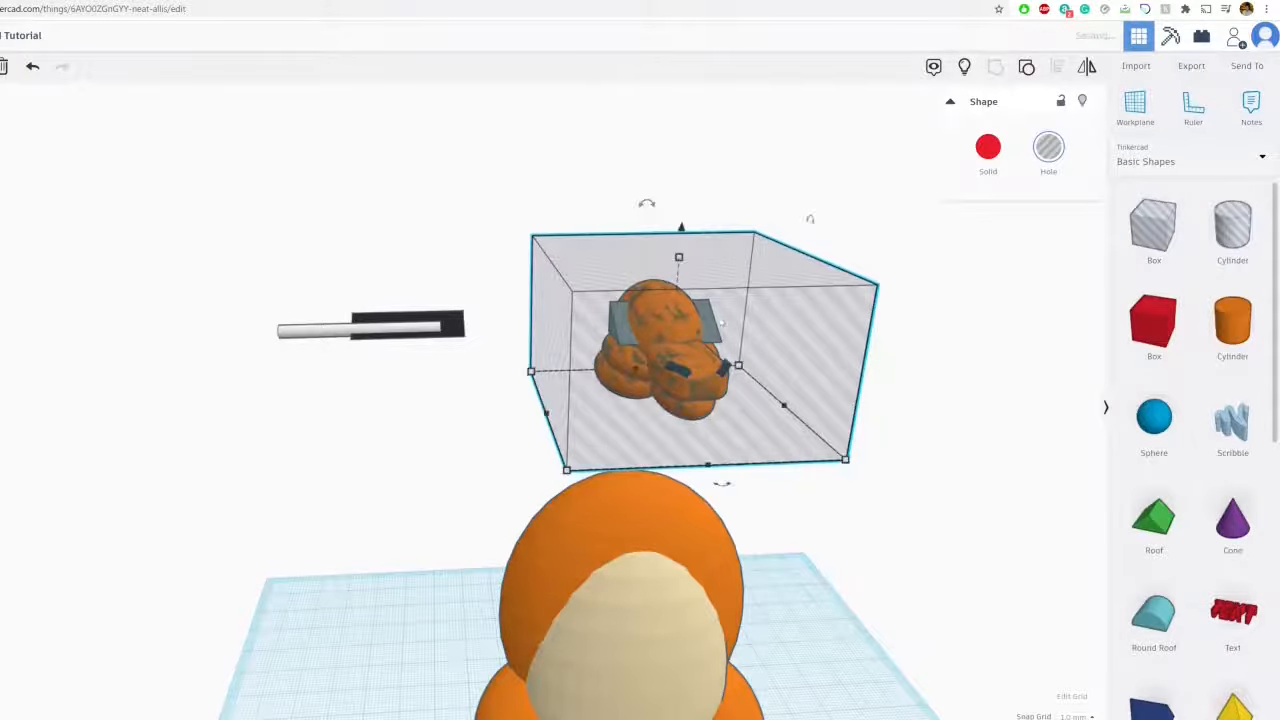
{"action": "right_click_drag", "start_coordinate": [722, 322], "coordinate": [712, 400]}
{"action": "key", "text": "ctrl+shift+g"}
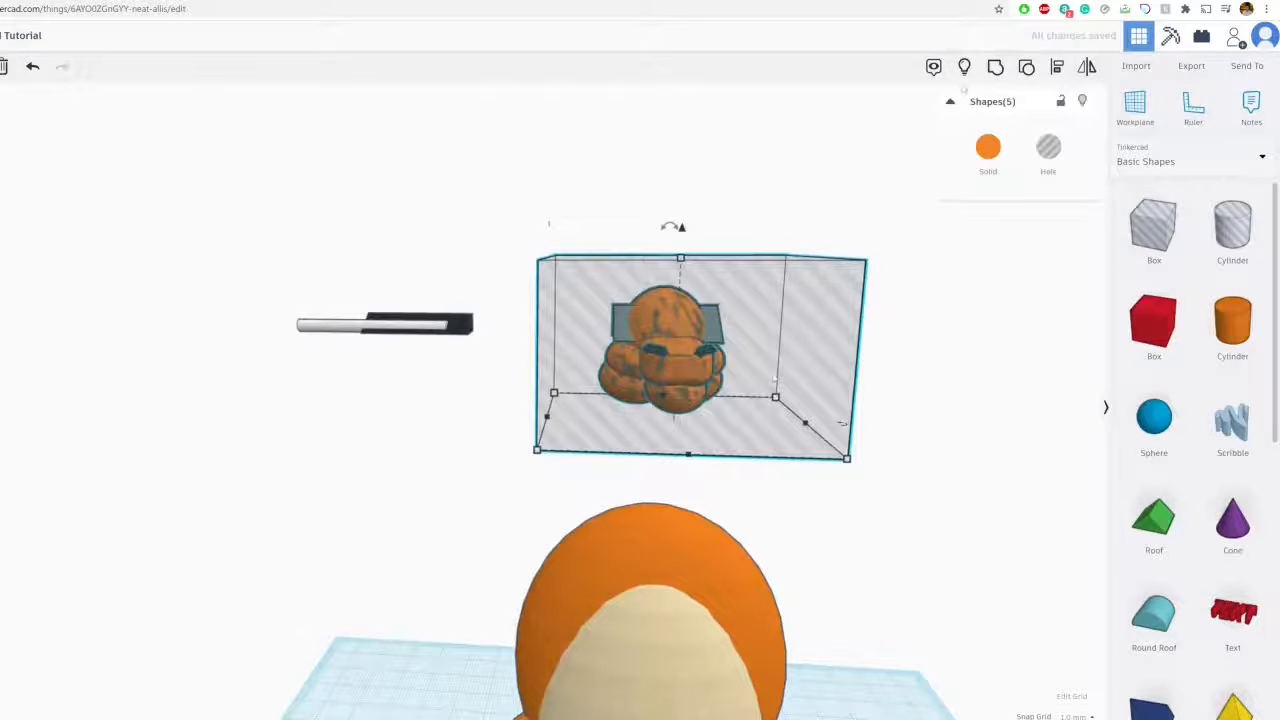
{"action": "scroll", "coordinate": [470, 398], "scroll_direction": "down", "scroll_amount": 2}
{"action": "middle_click_drag", "start_coordinate": [655, 380], "coordinate": [427, 368]}
{"action": "scroll", "coordinate": [466, 385], "scroll_direction": "up", "scroll_amount": 2}
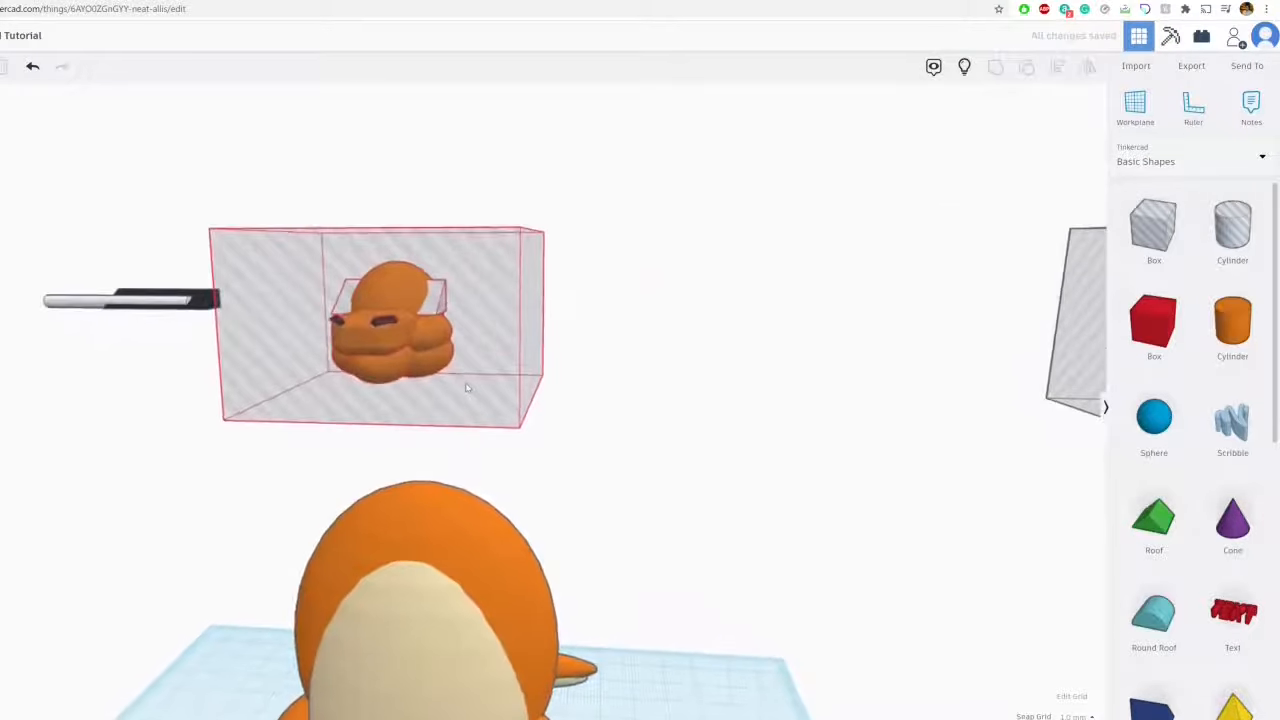
{"action": "key", "text": "Delete"}
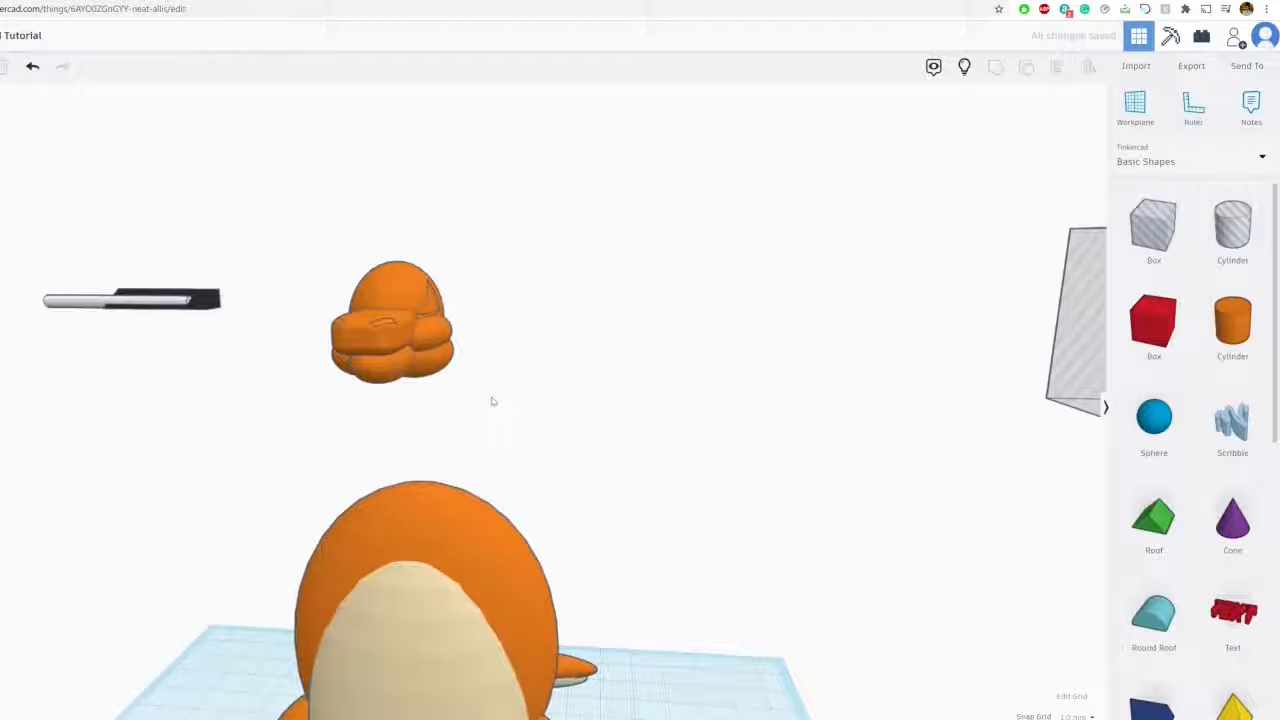
Turn on Multicolor for the newly trimmed head group
{"action": "left_click", "coordinate": [385, 263]}
{"action": "left_click", "coordinate": [989, 148]}
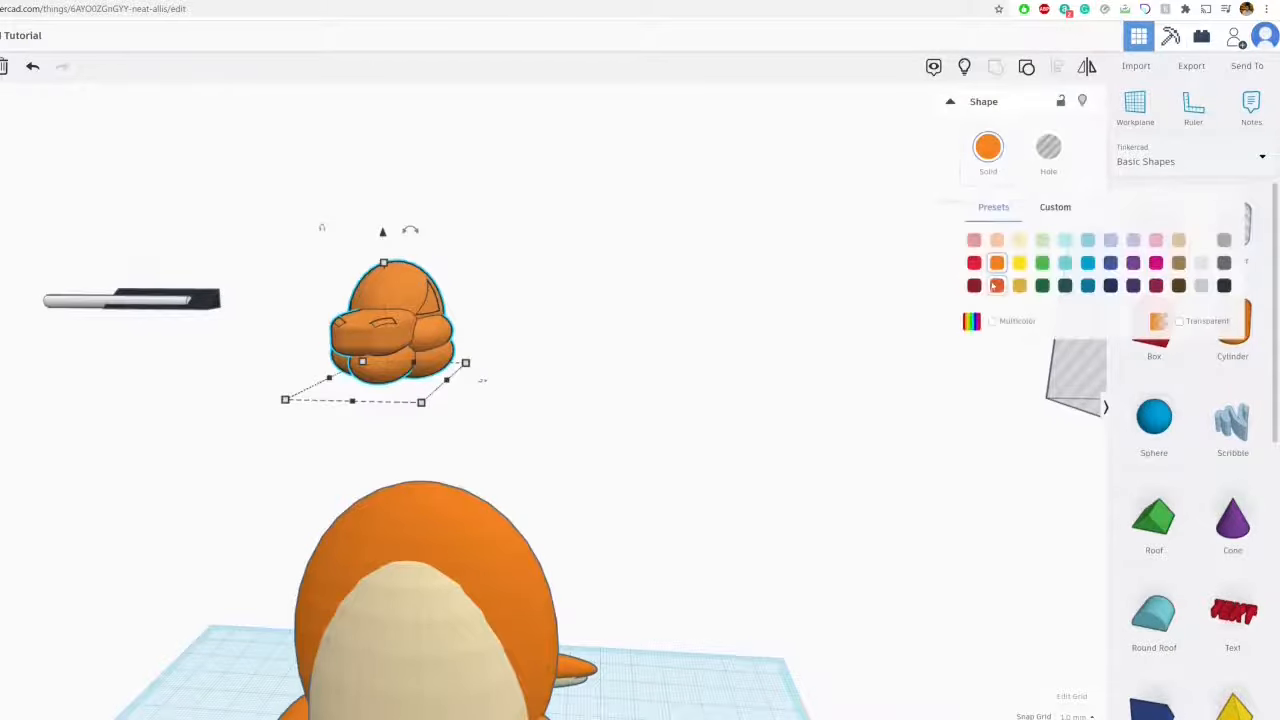
{"action": "left_click", "coordinate": [993, 322]}
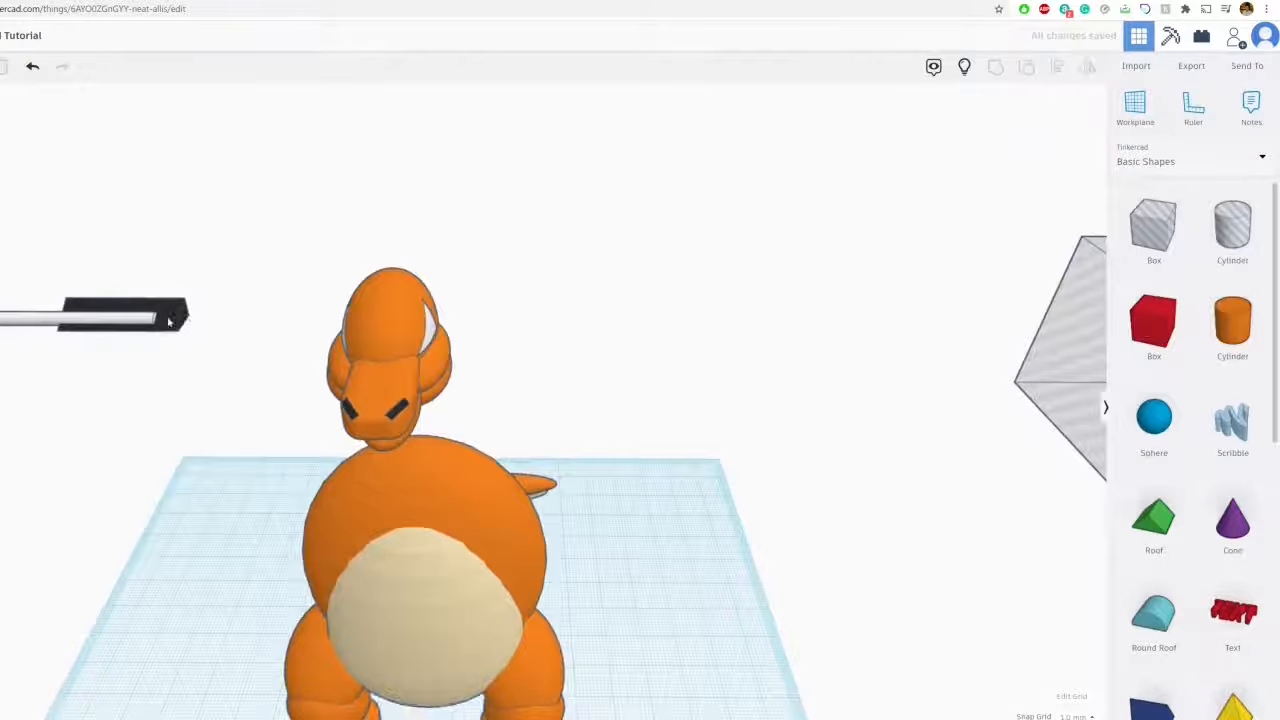
Slide the black eye bar and the white cylinder back through the head at the eyes and nudge the bar upward
{"action": "left_click_drag", "start_coordinate": [176, 316], "coordinate": [464, 348]}
{"action": "right_click_drag", "start_coordinate": [441, 343], "coordinate": [600, 370]}
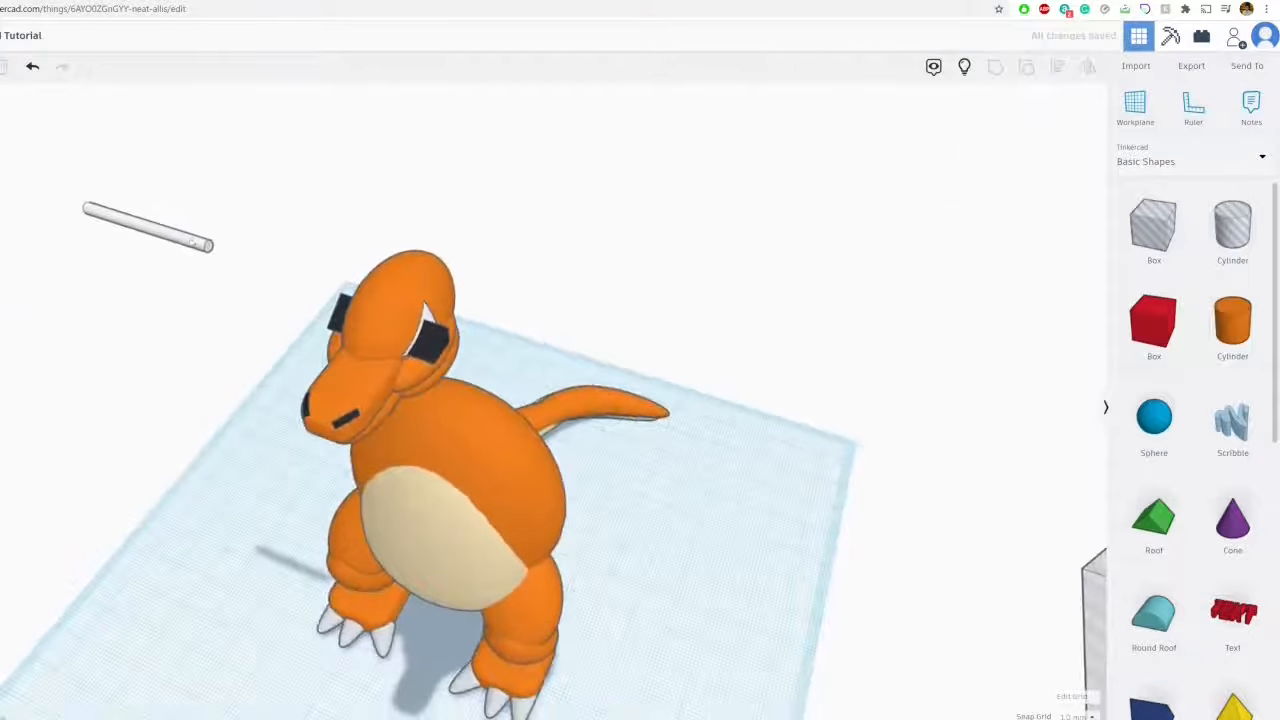
{"action": "left_click_drag", "start_coordinate": [208, 249], "coordinate": [422, 329]}
{"action": "right_click_drag", "start_coordinate": [250, 300], "coordinate": [432, 224]}
{"action": "left_click", "coordinate": [515, 195]}
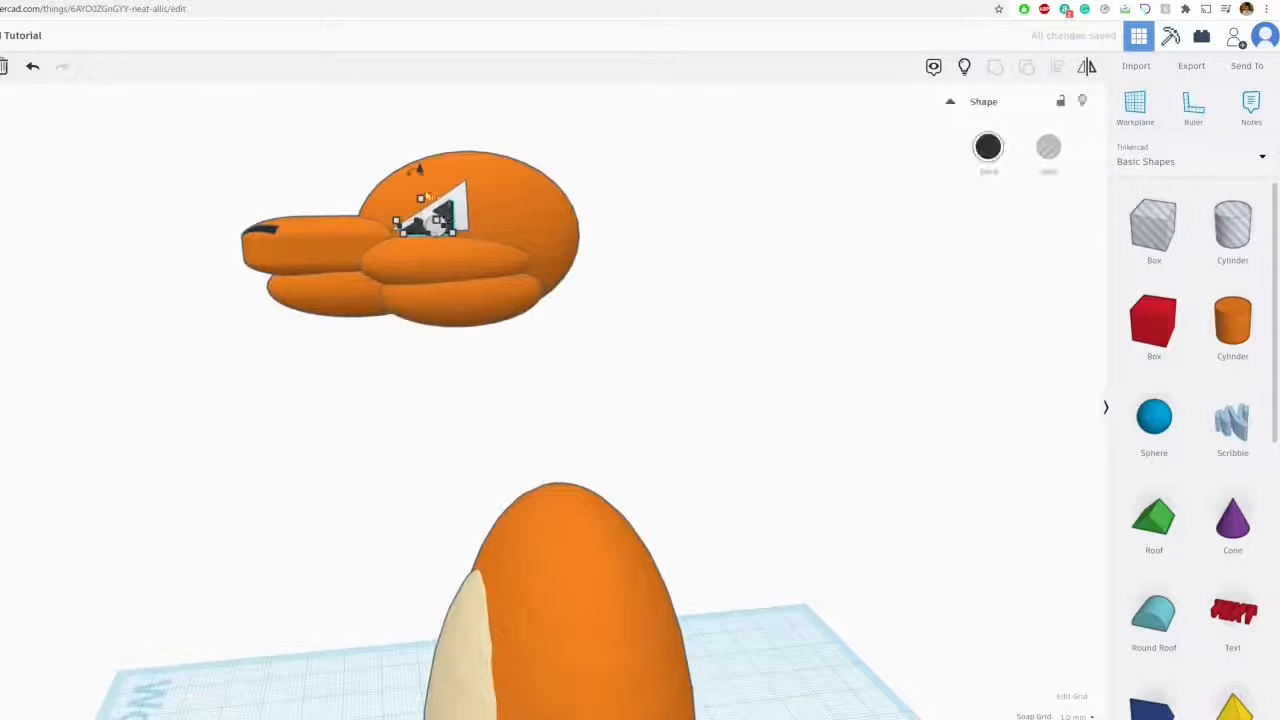
{"action": "left_click_drag", "start_coordinate": [420, 172], "coordinate": [420, 162]}
{"action": "left_click", "coordinate": [622, 203]}
{"action": "right_click_drag", "start_coordinate": [510, 207], "coordinate": [923, 291]}
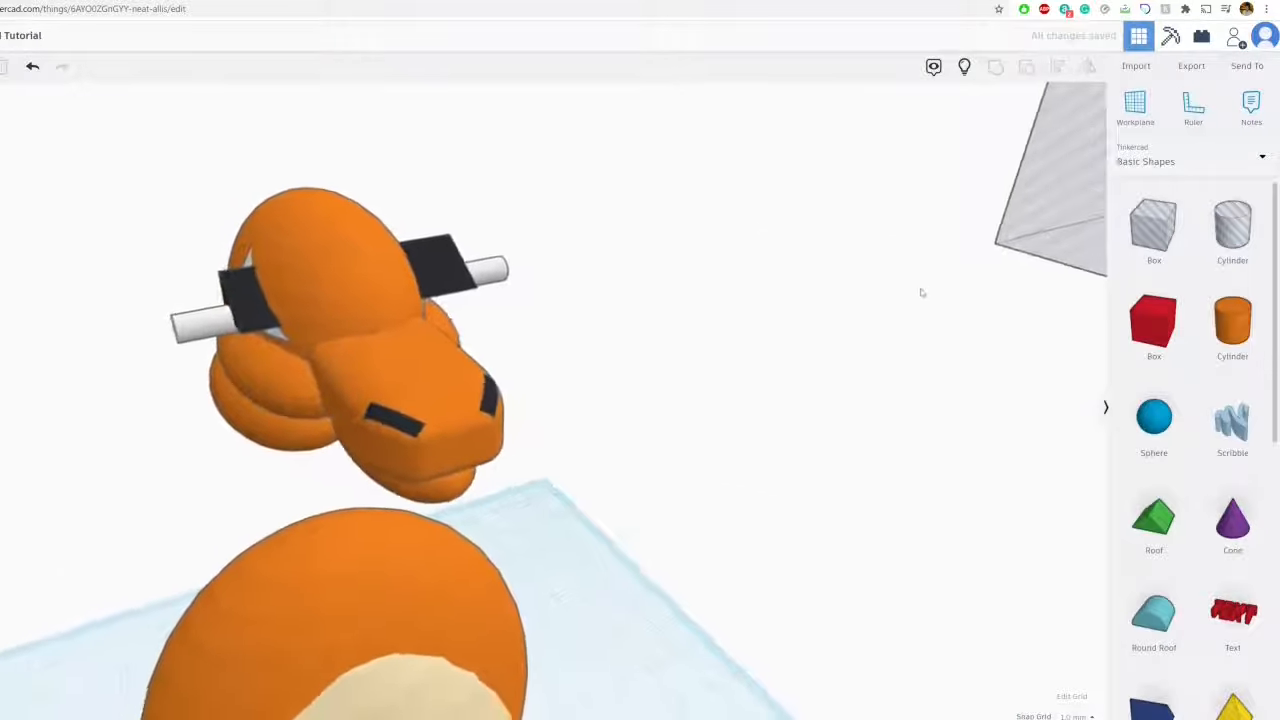
Move the remaining hole block over the head and group it with the head, black bar and white cylinder to trim them flush
{"action": "scroll", "coordinate": [923, 291], "scroll_direction": "down", "scroll_amount": 3}
{"action": "left_click_drag", "start_coordinate": [1005, 225], "coordinate": [372, 358]}
{"action": "right_click_drag", "start_coordinate": [372, 358], "coordinate": [390, 310]}
{"action": "key", "text": "ctrl+a"}
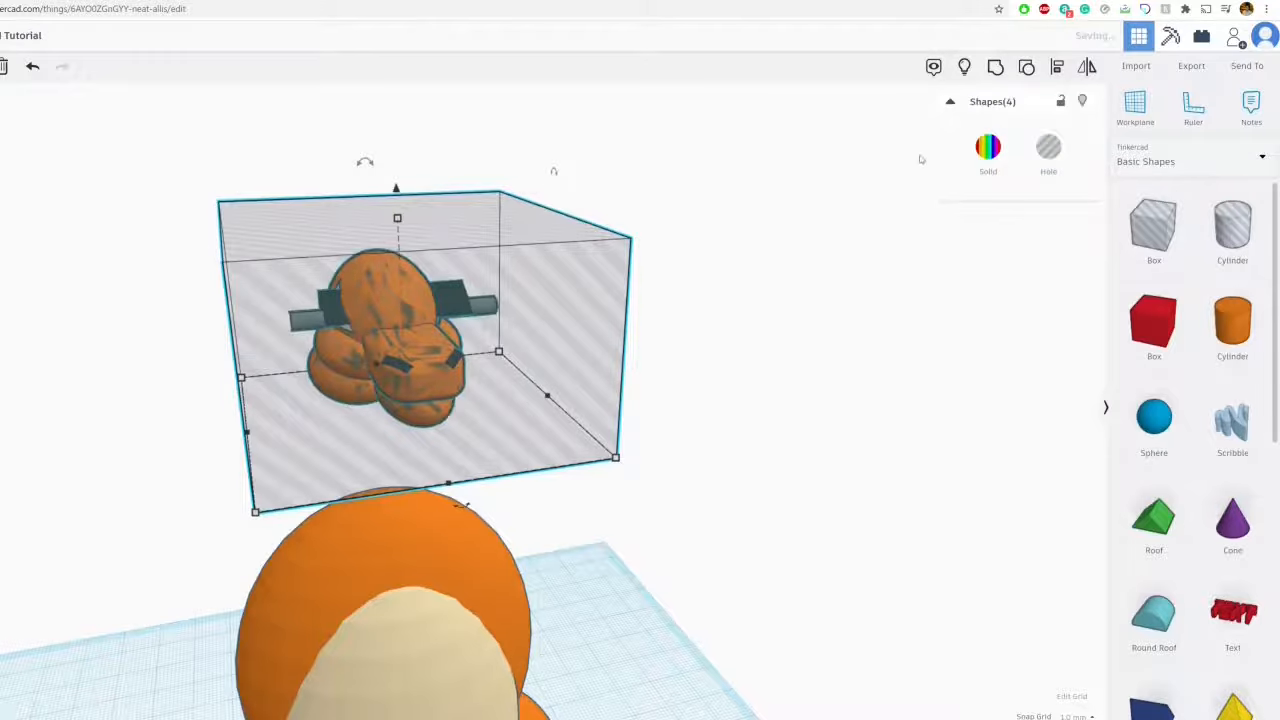
{"action": "left_click", "coordinate": [995, 67]}
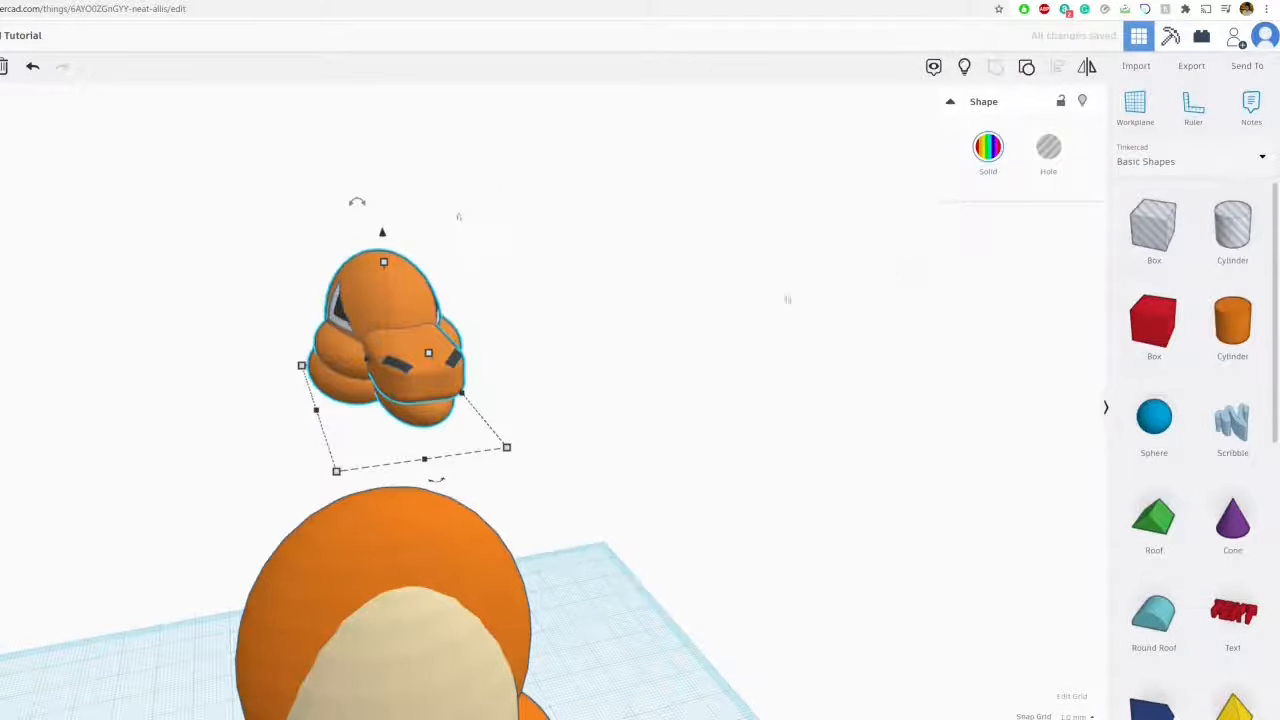
Inspect the trimmed eyes and nostrils from several sides and check the Charizard reference image
{"action": "right_click_drag", "start_coordinate": [787, 299], "coordinate": [360, 328]}
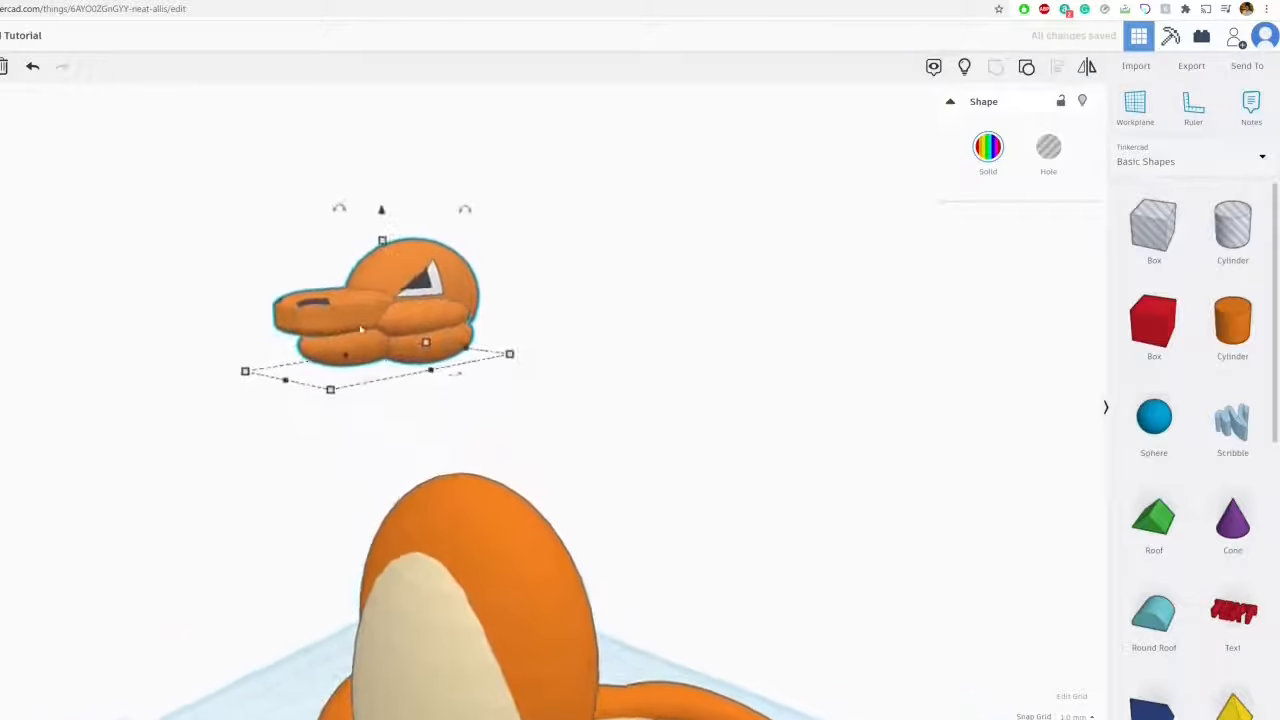
{"action": "scroll", "coordinate": [361, 329], "scroll_direction": "up", "scroll_amount": 5}
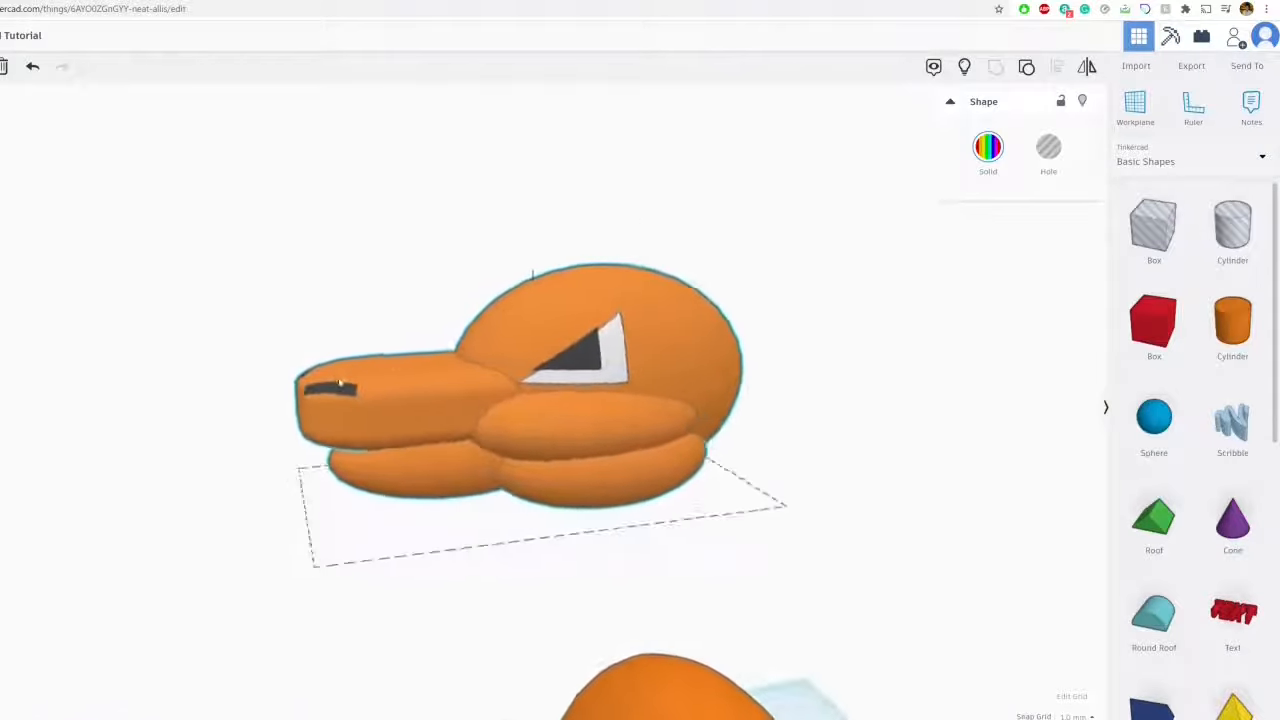
{"action": "right_click_drag", "start_coordinate": [340, 383], "coordinate": [520, 450]}
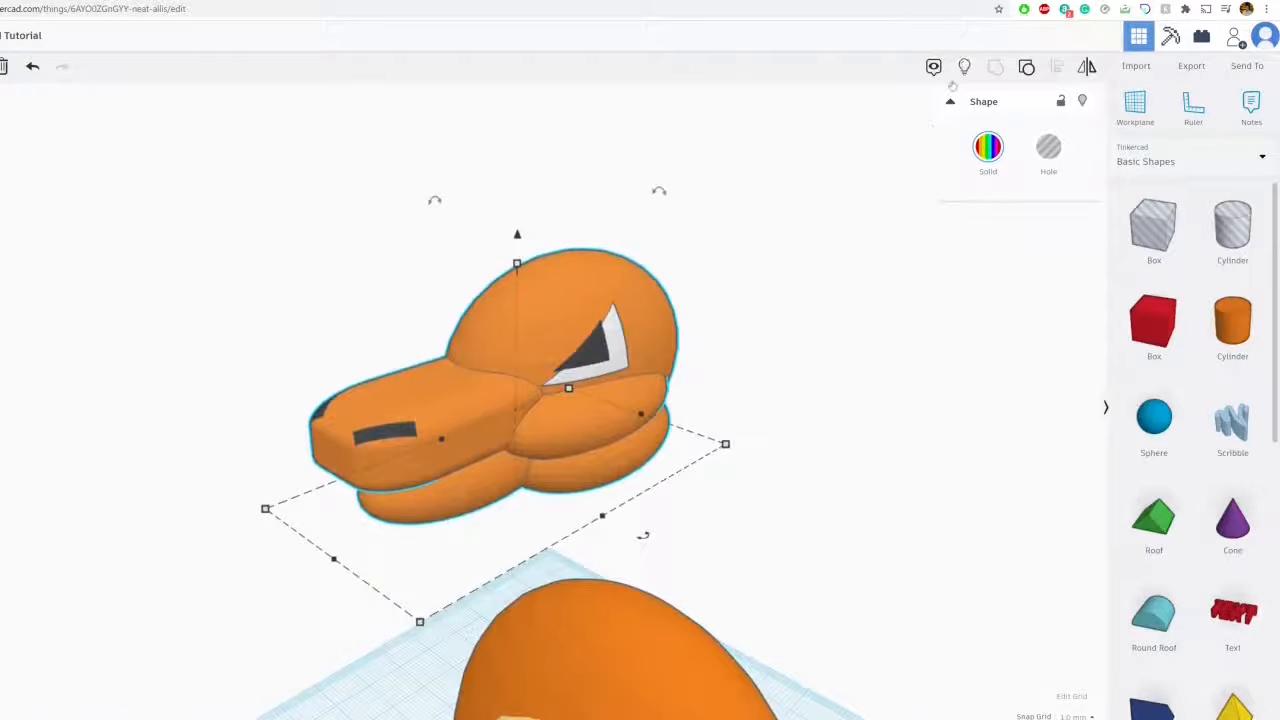
{"action": "right_click_drag", "start_coordinate": [920, 180], "coordinate": [871, 257]}
{"action": "left_click", "coordinate": [786, 363]}
{"action": "right_click_drag", "start_coordinate": [786, 363], "coordinate": [706, 469]}
{"action": "scroll", "coordinate": [722, 486], "scroll_direction": "down", "scroll_amount": 4}
{"action": "key", "text": "ctrl+Tab"}
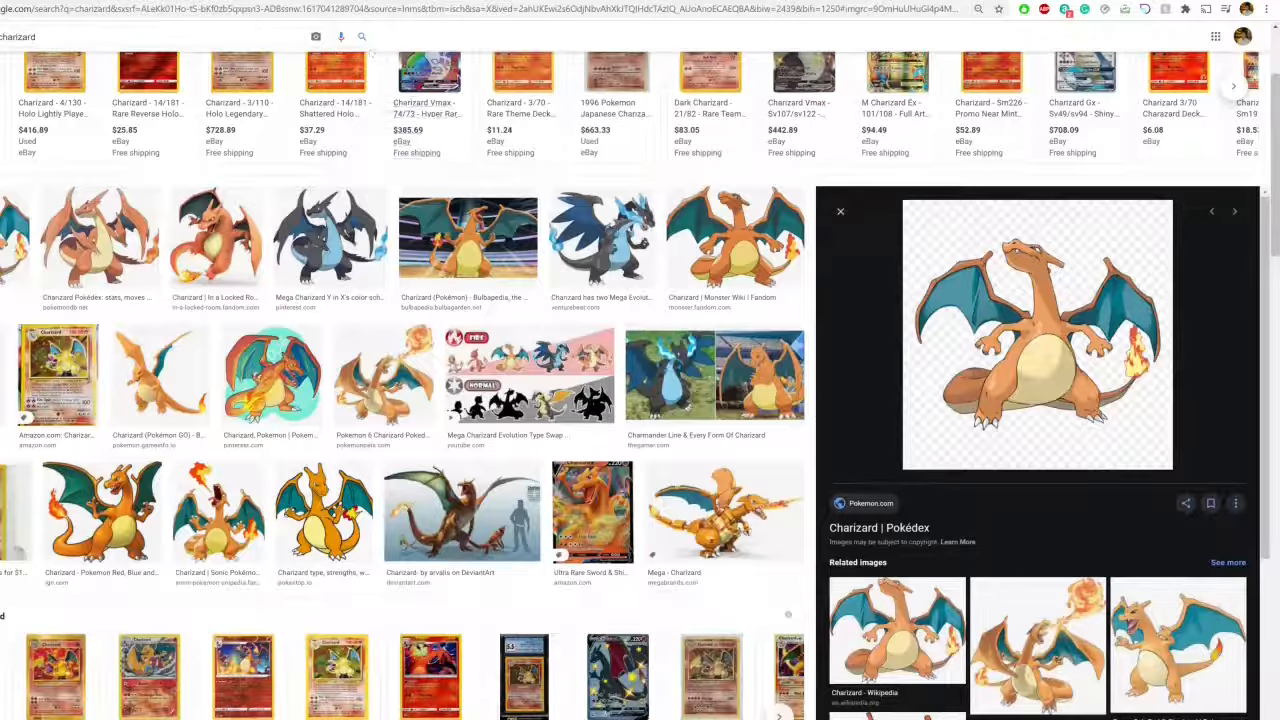
{"action": "key", "text": "ctrl+shift+Tab"}
Add a paraboloid, raise it 122 mm above the workplane and move it to the back of the head
{"action": "scroll", "coordinate": [1150, 560], "scroll_direction": "down", "scroll_amount": 5}
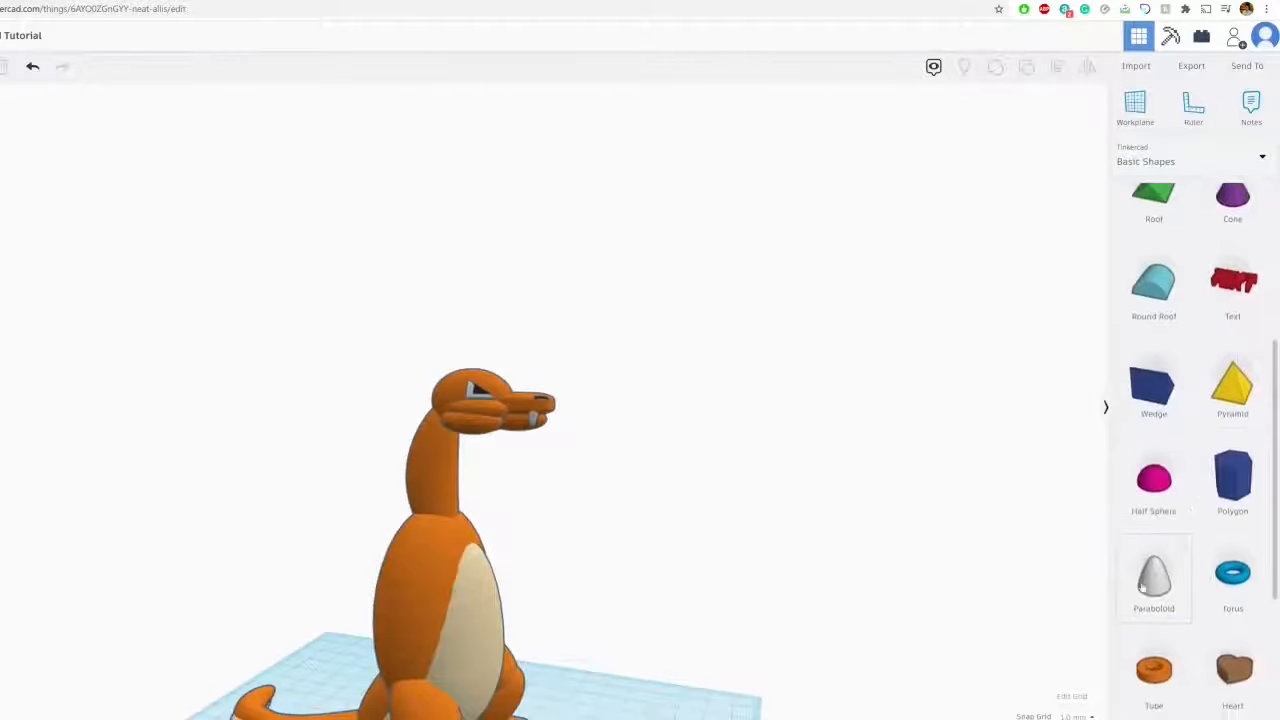
{"action": "left_click_drag", "start_coordinate": [1143, 588], "coordinate": [632, 668]}
{"action": "left_click_drag", "start_coordinate": [633, 605], "coordinate": [640, 314]}
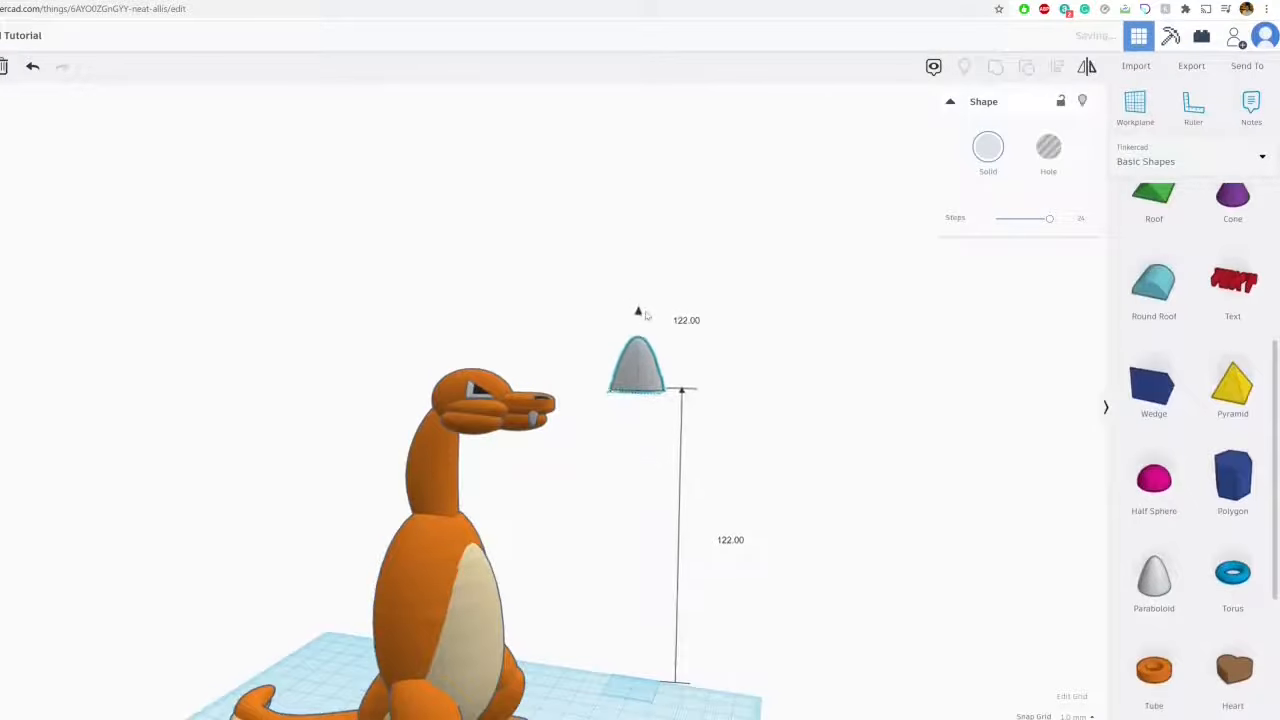
{"action": "right_click_drag", "start_coordinate": [640, 314], "coordinate": [626, 406]}
{"action": "left_click_drag", "start_coordinate": [668, 289], "coordinate": [448, 429]}
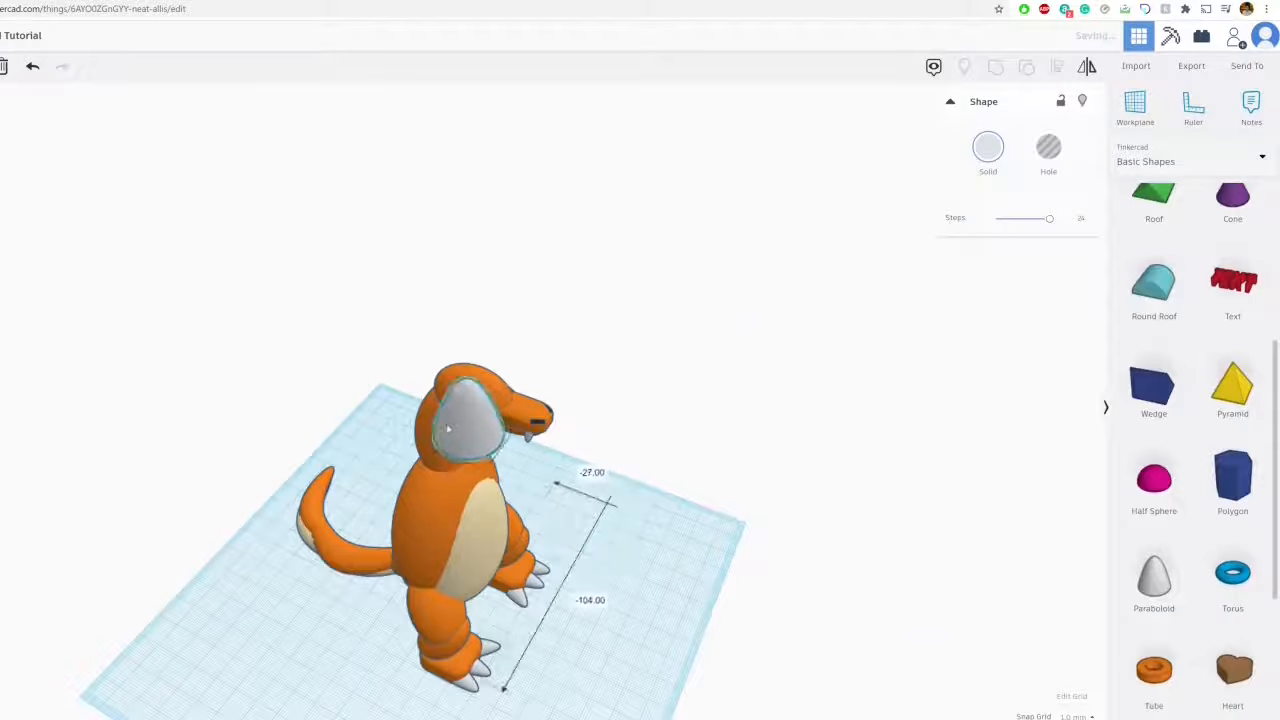
Resize the paraboloid into a slender horn and color it orange
{"action": "mouse_move", "coordinate": [443, 396]}
{"action": "right_mouse_down"}
{"action": "mouse_move", "coordinate": [600, 349]}
{"action": "mouse_move", "coordinate": [466, 397]}
{"action": "right_mouse_up"}
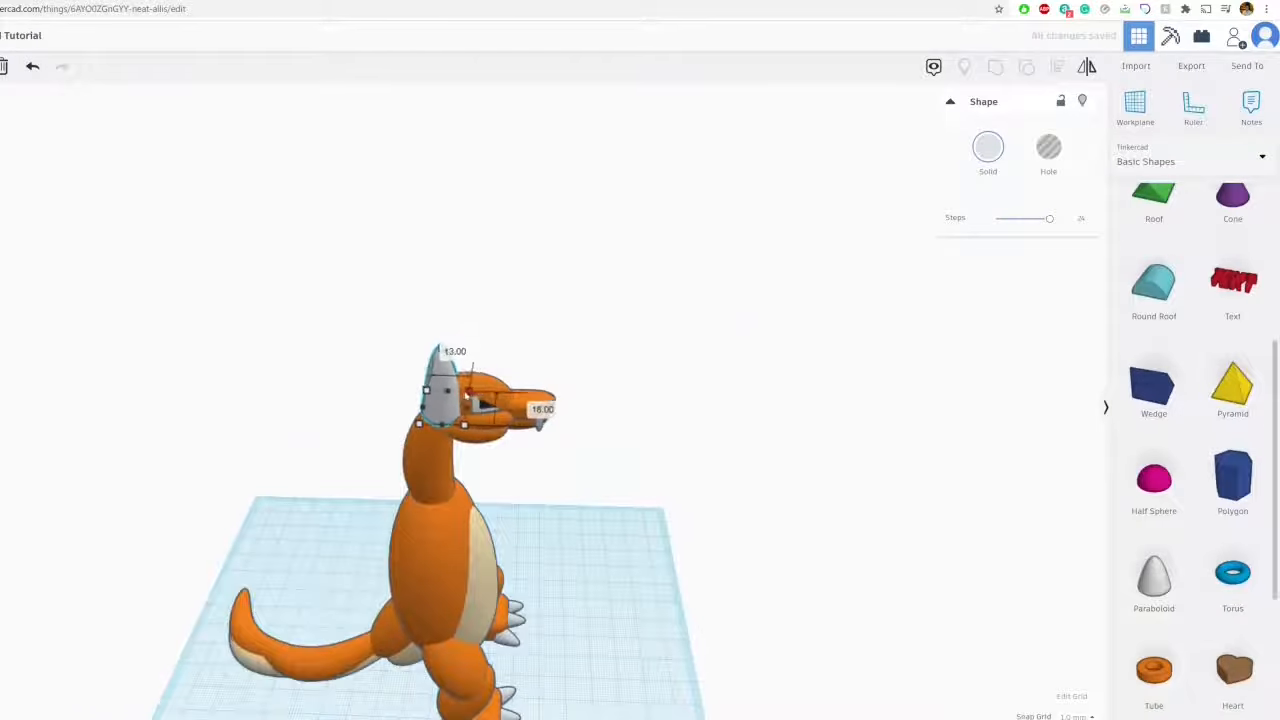
{"action": "scroll", "coordinate": [434, 335], "scroll_direction": "up", "scroll_amount": 5}
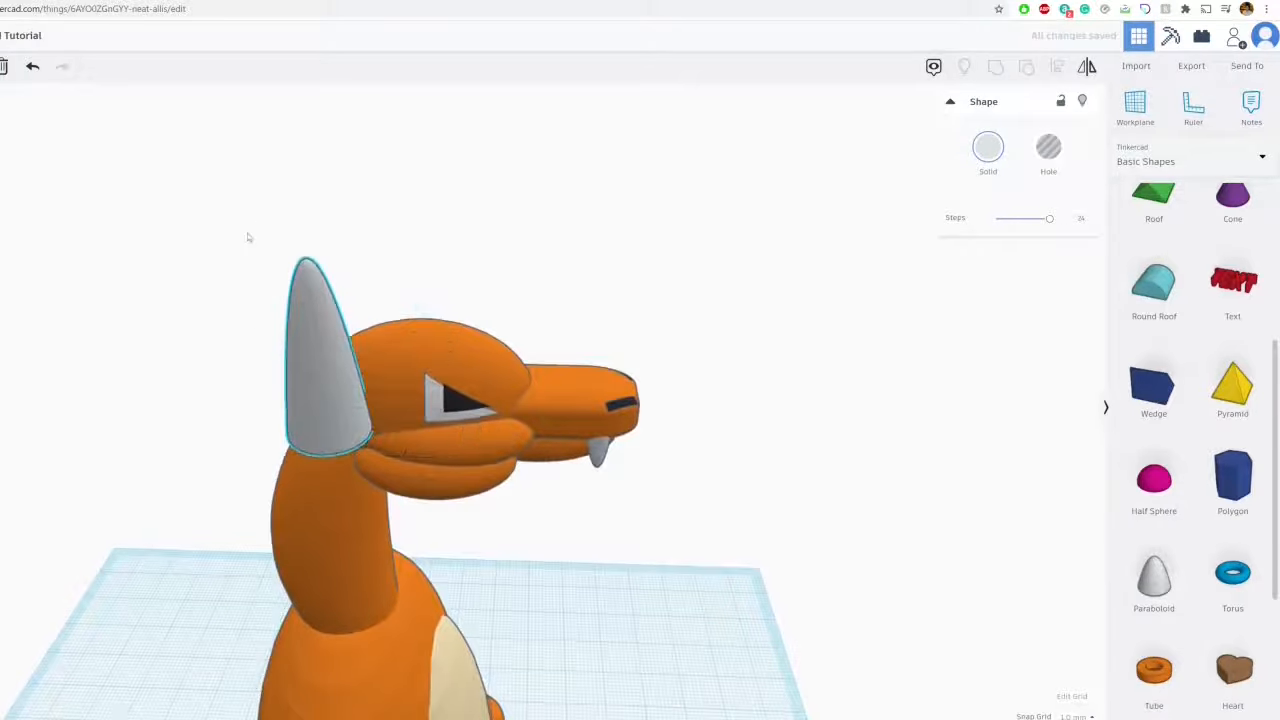
{"action": "left_click", "coordinate": [988, 147]}
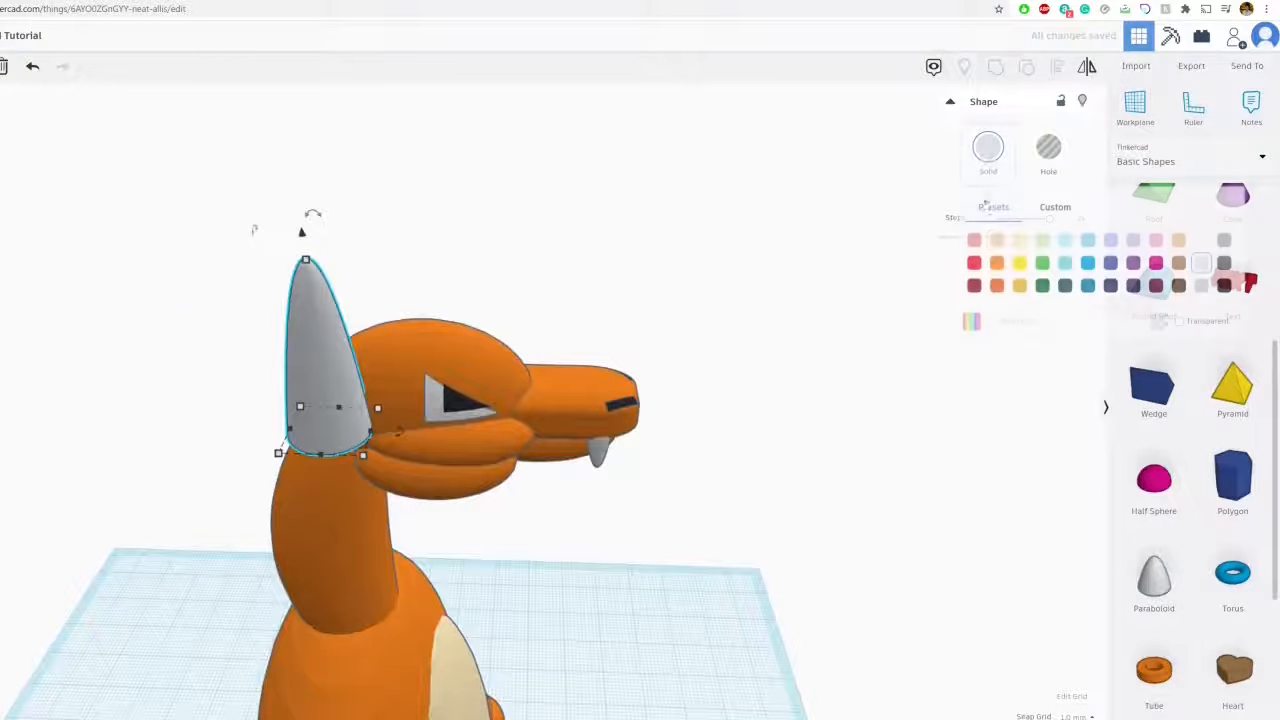
{"action": "left_click", "coordinate": [1000, 262]}
{"action": "key", "text": "f"}
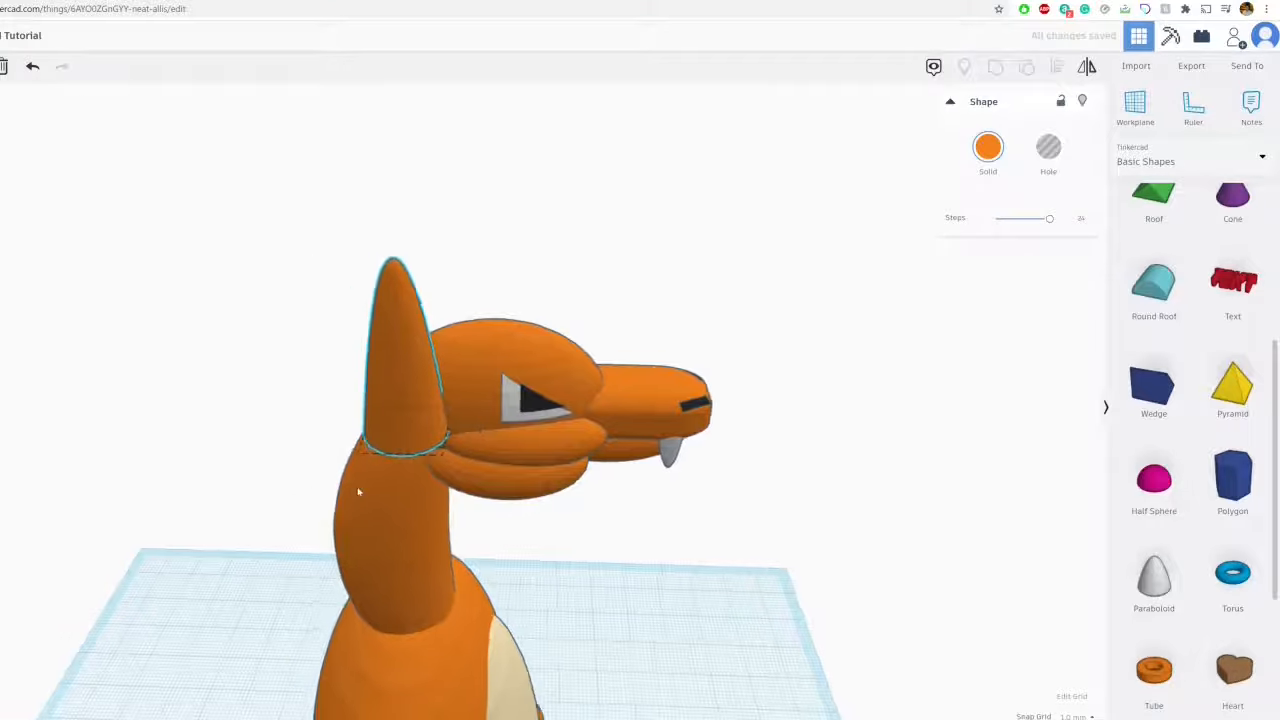
Tilt the orange horn backward, move it against the back of the head and narrow its base box to about 15 mm
{"action": "left_click_drag", "start_coordinate": [616, 155], "coordinate": [425, 190]}
{"action": "left_click_drag", "start_coordinate": [613, 360], "coordinate": [524, 307]}
{"action": "left_click_drag", "start_coordinate": [432, 392], "coordinate": [480, 396]}
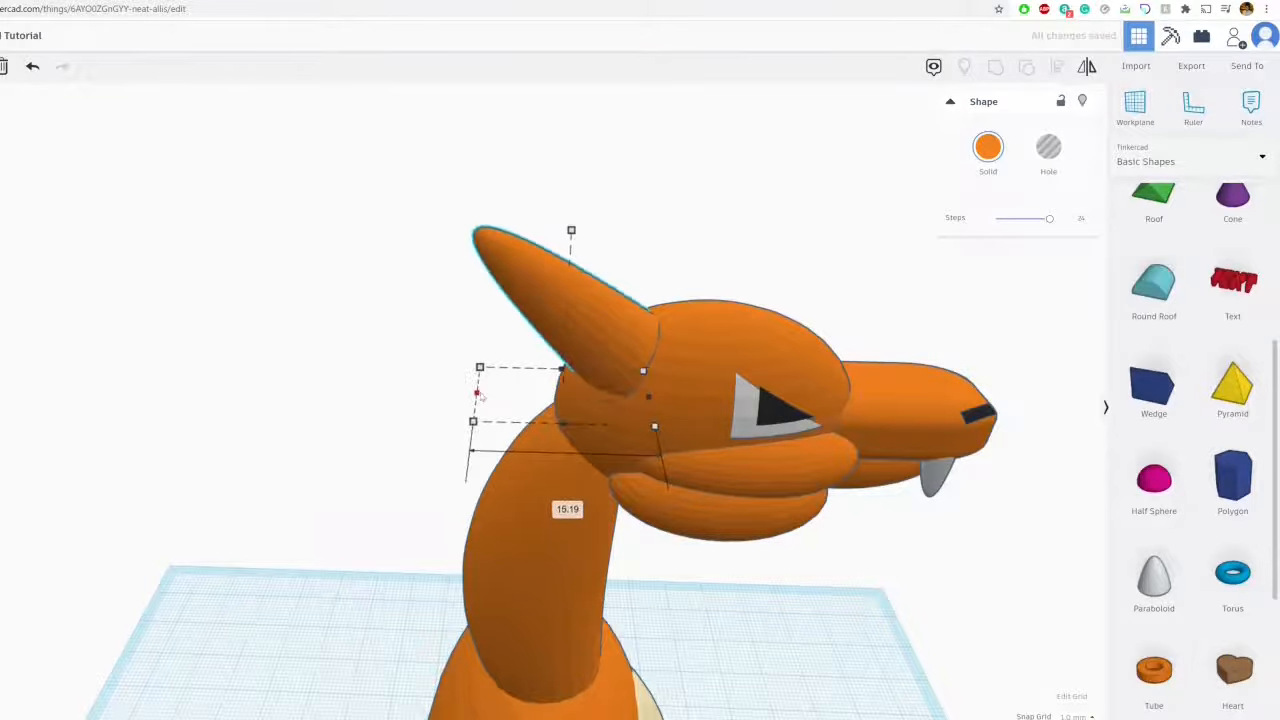
Reduce the orange horn's height to about 13.3 mm and adjust its position on the back of the head
{"action": "right_click_drag", "start_coordinate": [601, 328], "coordinate": [560, 365]}
{"action": "left_click_drag", "start_coordinate": [563, 238], "coordinate": [560, 260]}
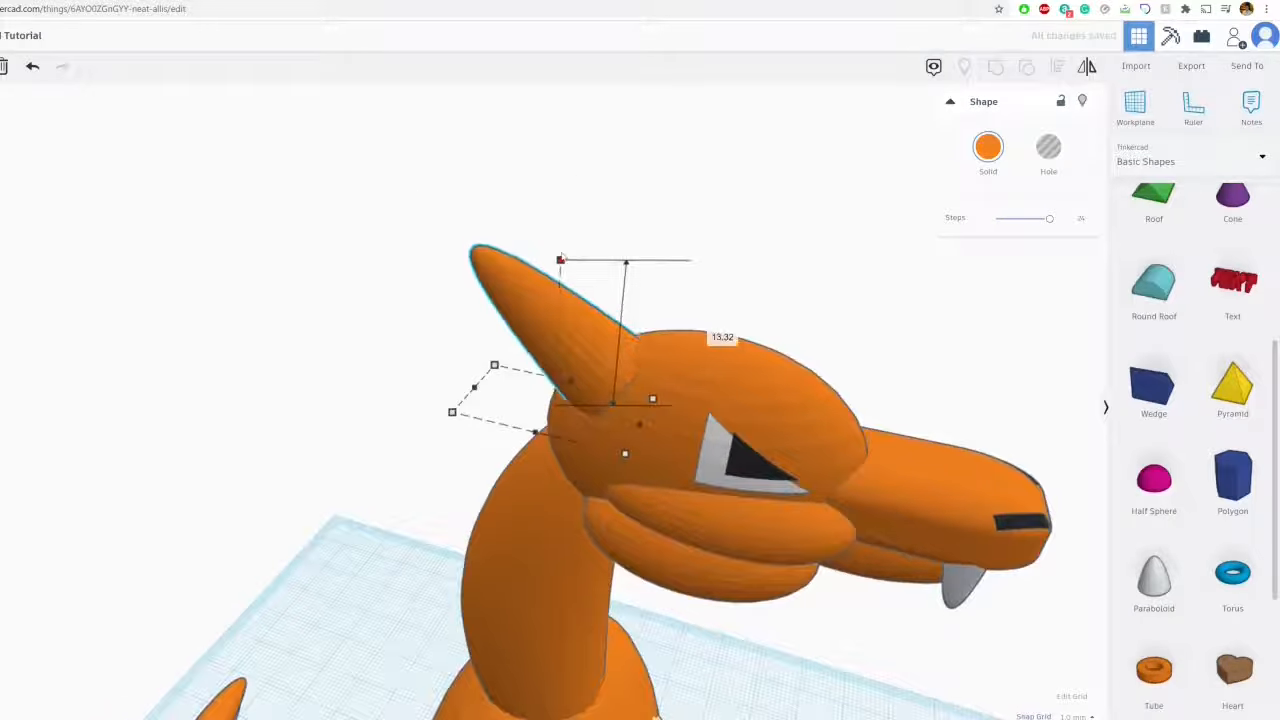
{"action": "mouse_move", "coordinate": [562, 262]}
{"action": "right_mouse_down"}
{"action": "mouse_move", "coordinate": [530, 300]}
{"action": "mouse_move", "coordinate": [578, 260]}
{"action": "right_mouse_up"}
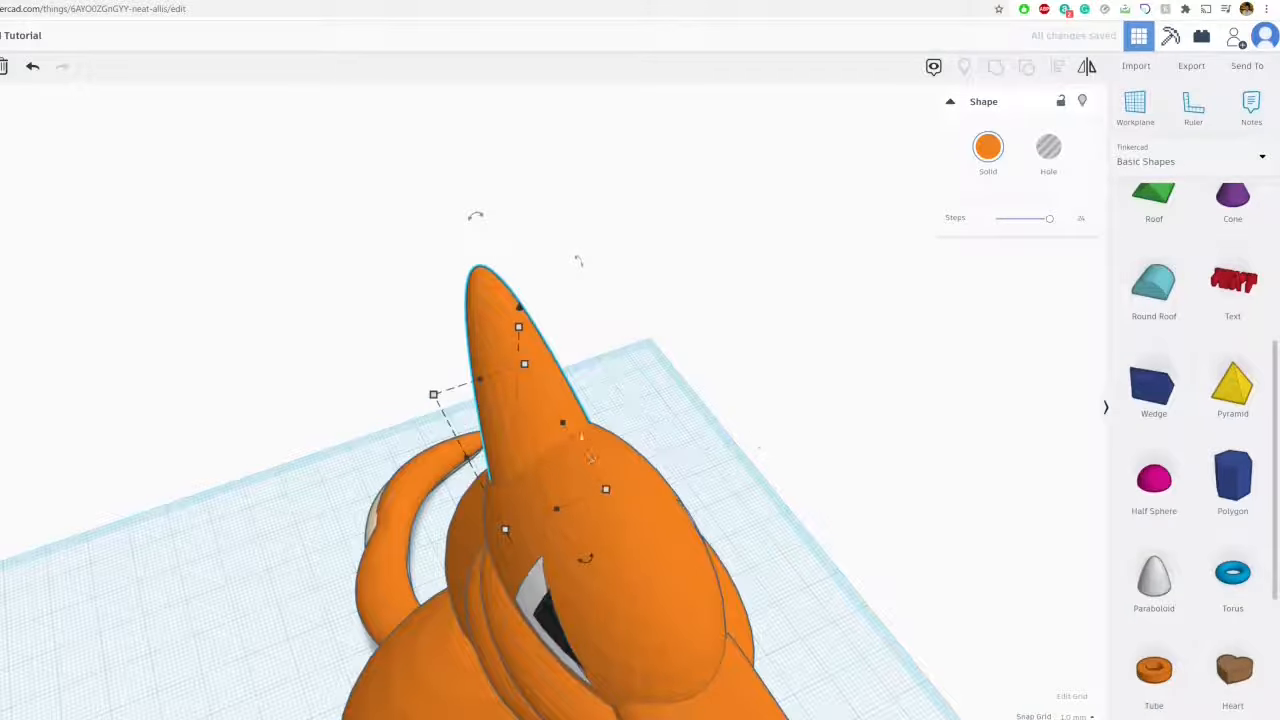
{"action": "left_click_drag", "start_coordinate": [578, 260], "coordinate": [516, 434]}
{"action": "right_click_drag", "start_coordinate": [516, 434], "coordinate": [590, 380]}
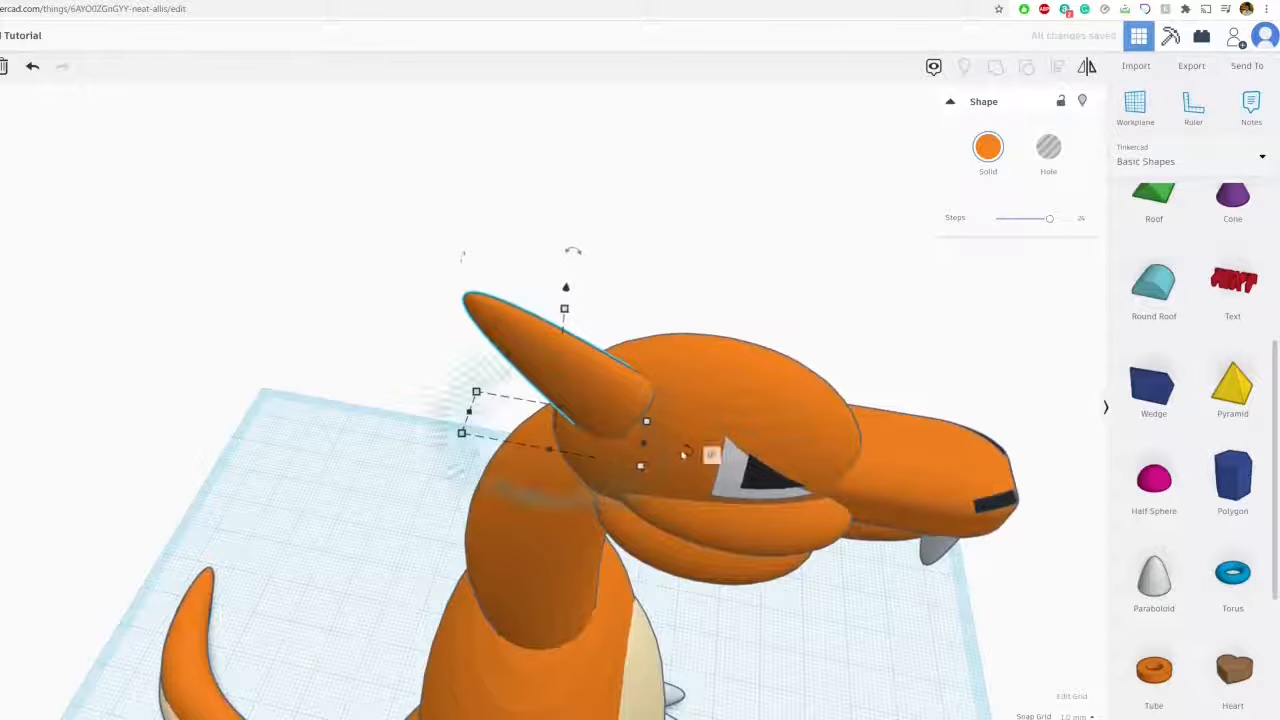
Tilt the horn farther backward, sink its base into the head and reduce its height to about 12.3 mm
{"action": "left_click_drag", "start_coordinate": [684, 454], "coordinate": [690, 436]}
{"action": "left_click_drag", "start_coordinate": [546, 350], "coordinate": [539, 366]}
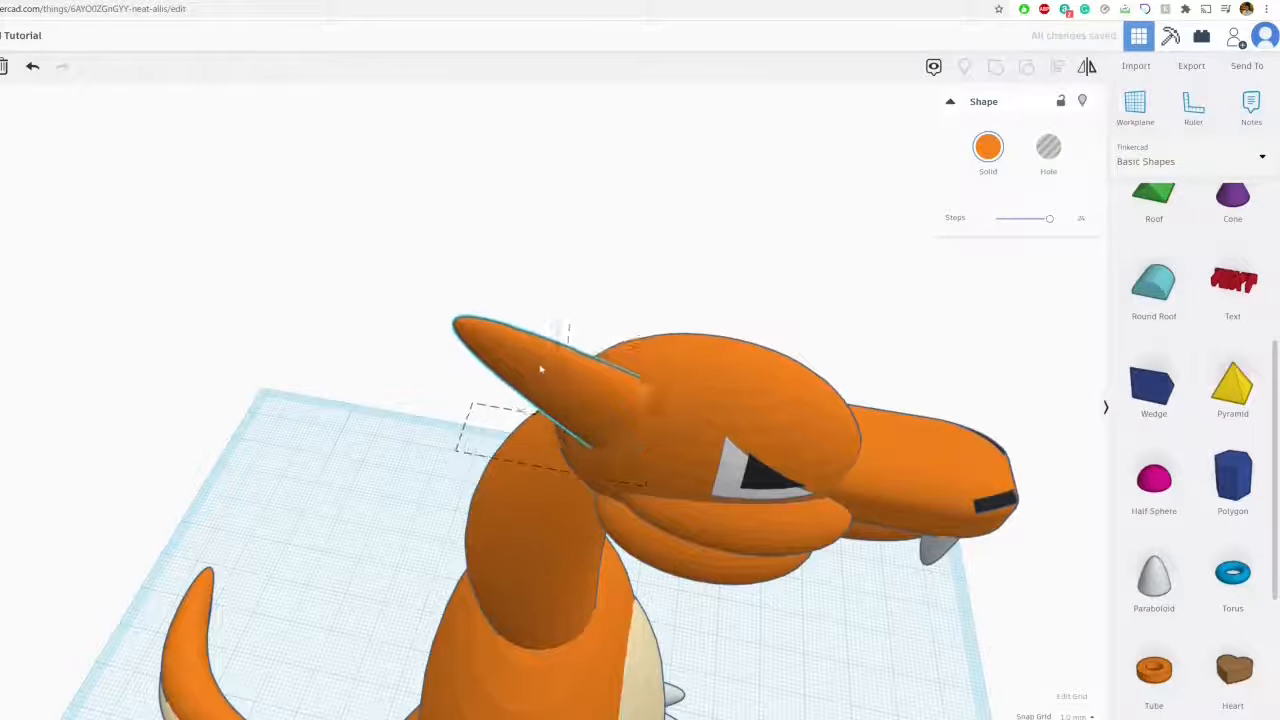
{"action": "left_click_drag", "start_coordinate": [560, 318], "coordinate": [561, 327]}
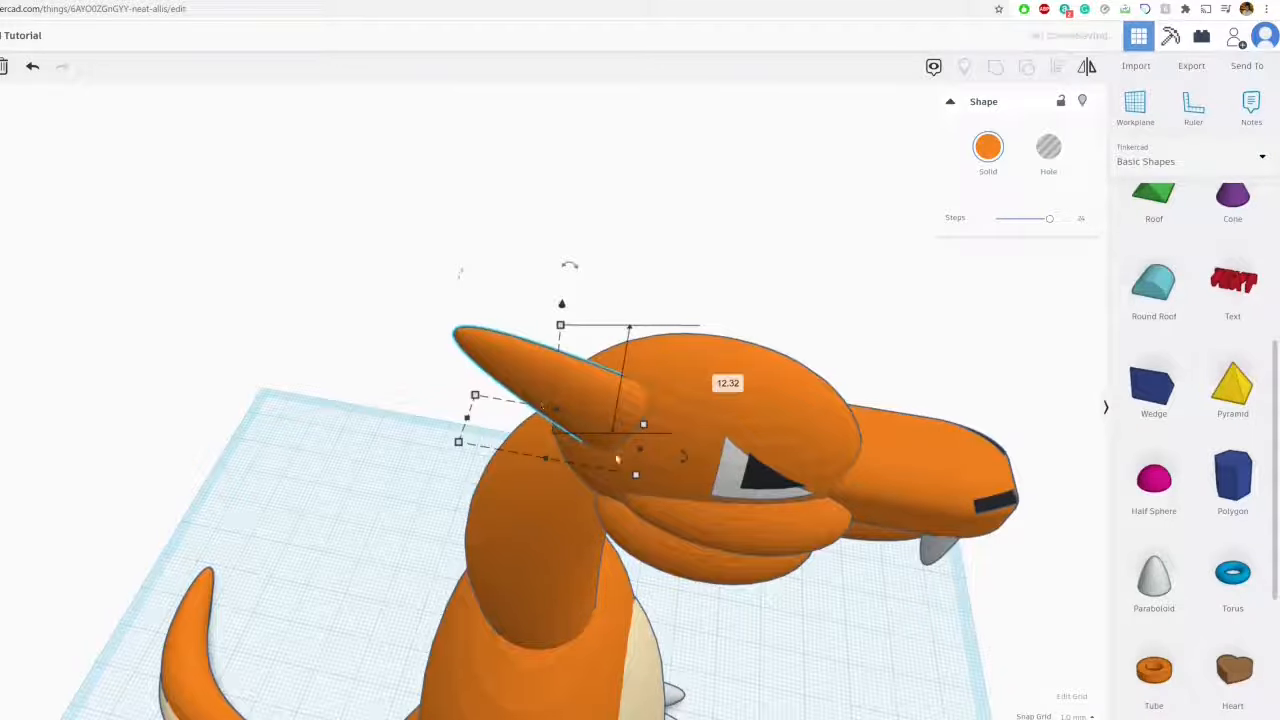
{"action": "left_click", "coordinate": [689, 251]}
Duplicate the horn, mirror the copy and place it on the opposite side of the head
{"action": "right_click_drag", "start_coordinate": [689, 251], "coordinate": [524, 309]}
{"action": "left_click", "coordinate": [474, 355]}
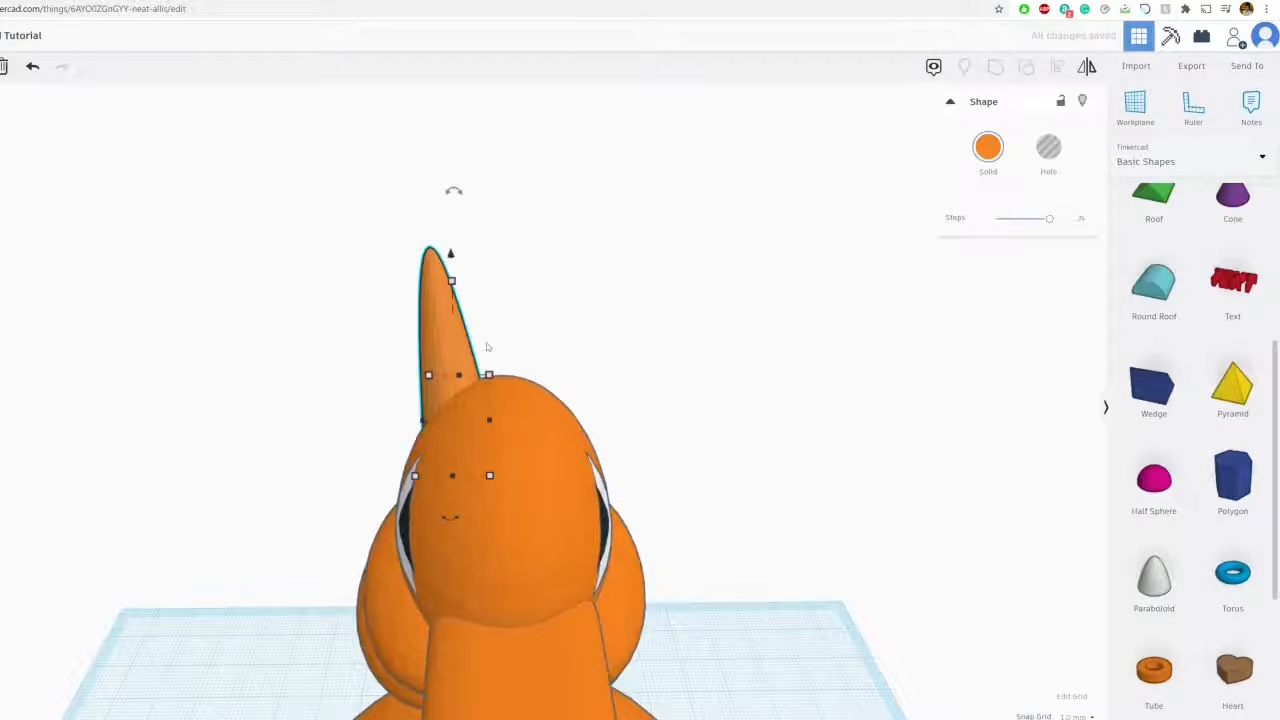
{"action": "key", "text": "ctrl+c"}
{"action": "key", "text": "ctrl+v"}
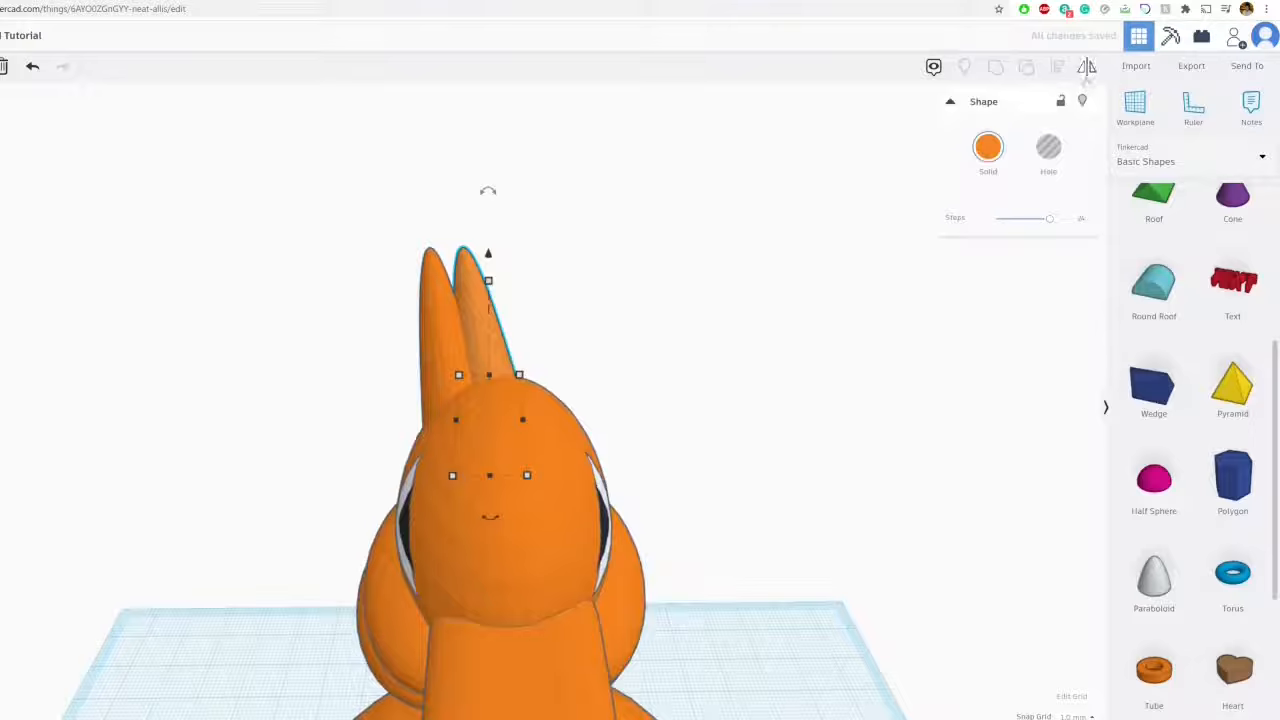
{"action": "left_click_drag", "start_coordinate": [516, 349], "coordinate": [570, 349]}
{"action": "left_click", "coordinate": [687, 321]}
{"action": "right_click_drag", "start_coordinate": [687, 321], "coordinate": [682, 441]}
After checking the Charizard reference image, add a sphere and shape it into a slender, tilted upper arm at the shoulder
{"action": "key", "text": "ctrl+Tab"}
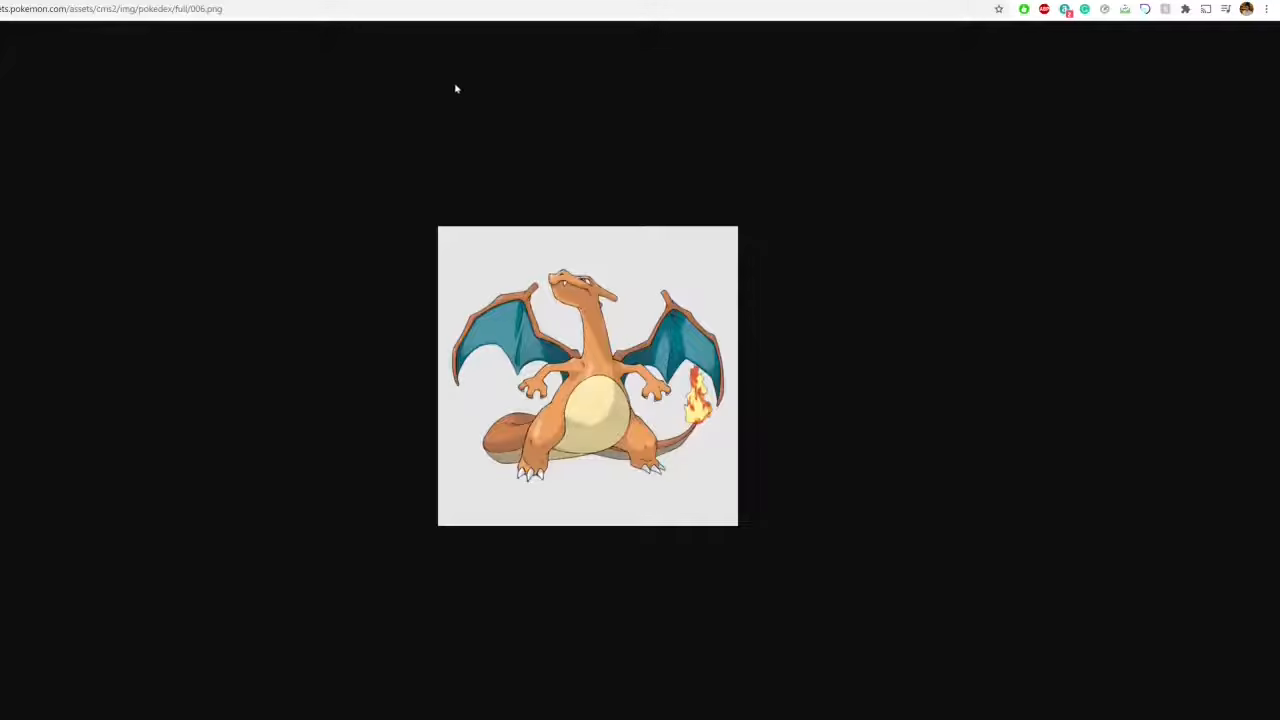
{"action": "key", "text": "ctrl+shift+Tab"}
{"action": "scroll", "coordinate": [1193, 446], "scroll_direction": "down", "scroll_amount": 2}
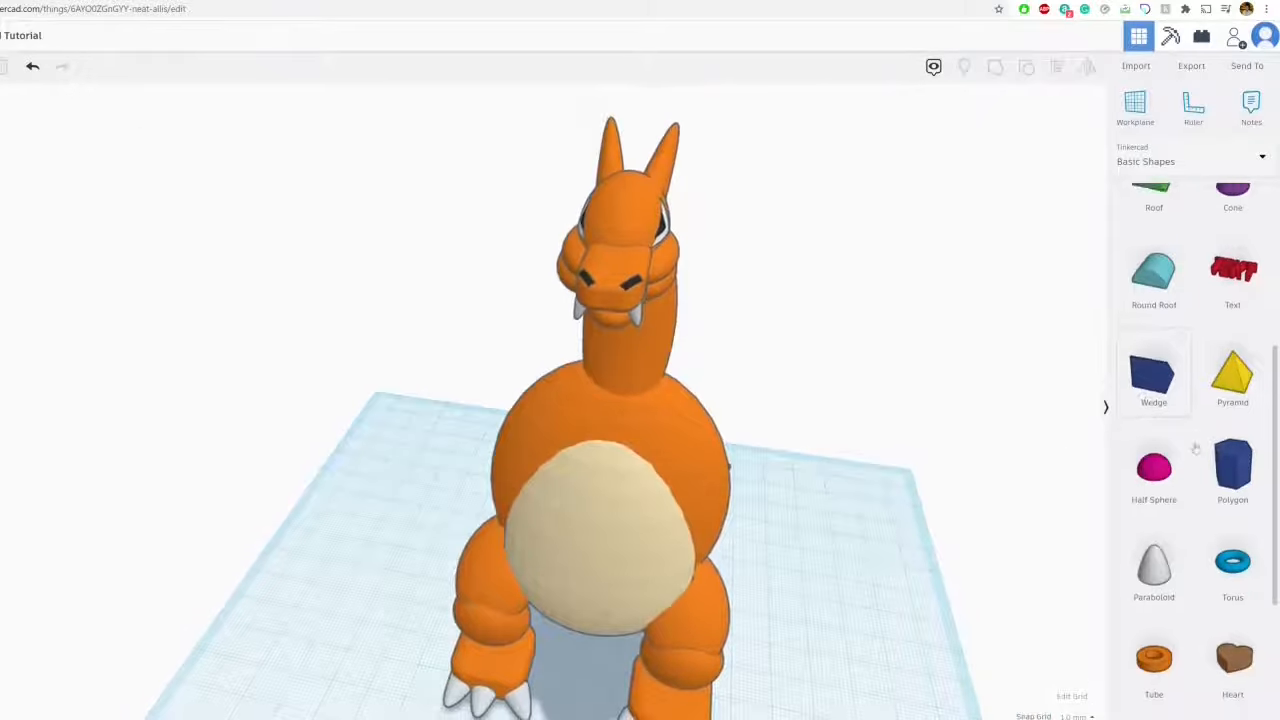
{"action": "scroll", "coordinate": [1160, 420], "scroll_direction": "up", "scroll_amount": 5}
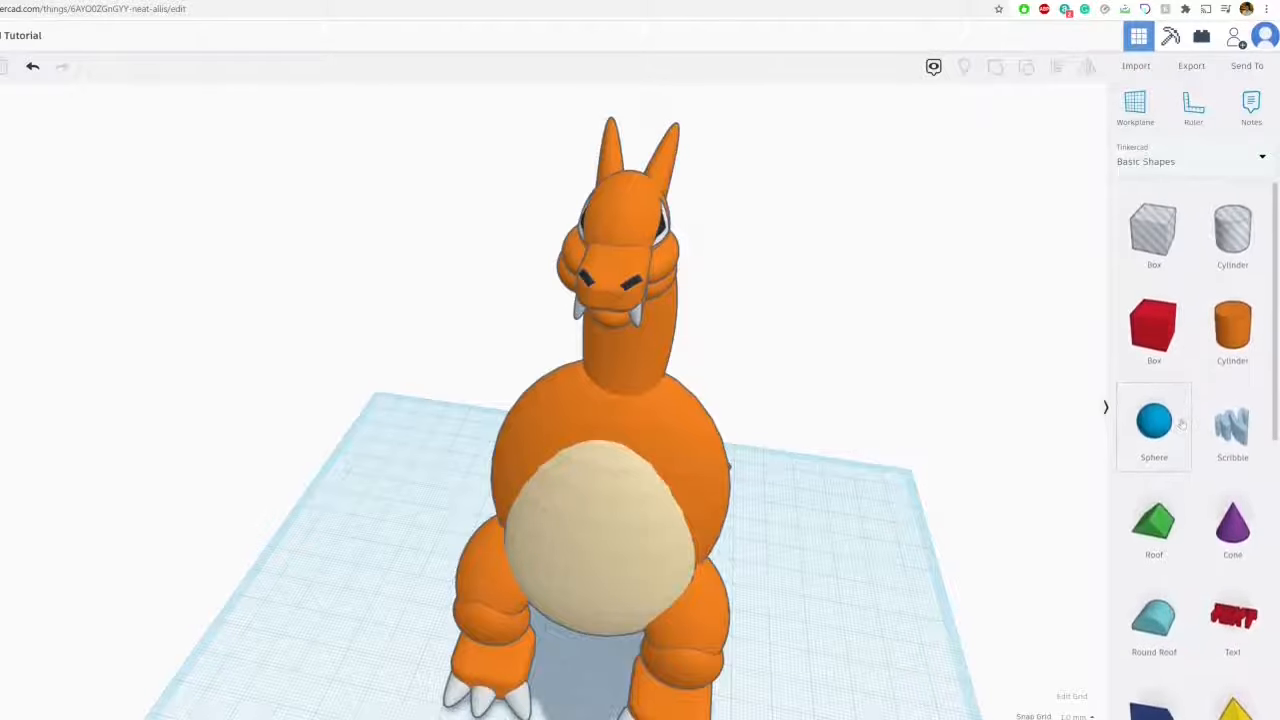
{"action": "left_click_drag", "start_coordinate": [1154, 420], "coordinate": [377, 614]}
{"action": "left_click_drag", "start_coordinate": [374, 549], "coordinate": [349, 378]}
{"action": "left_click_drag", "start_coordinate": [351, 433], "coordinate": [476, 452]}
{"action": "left_click_drag", "start_coordinate": [548, 480], "coordinate": [471, 380]}
{"action": "left_click_drag", "start_coordinate": [462, 433], "coordinate": [490, 442]}
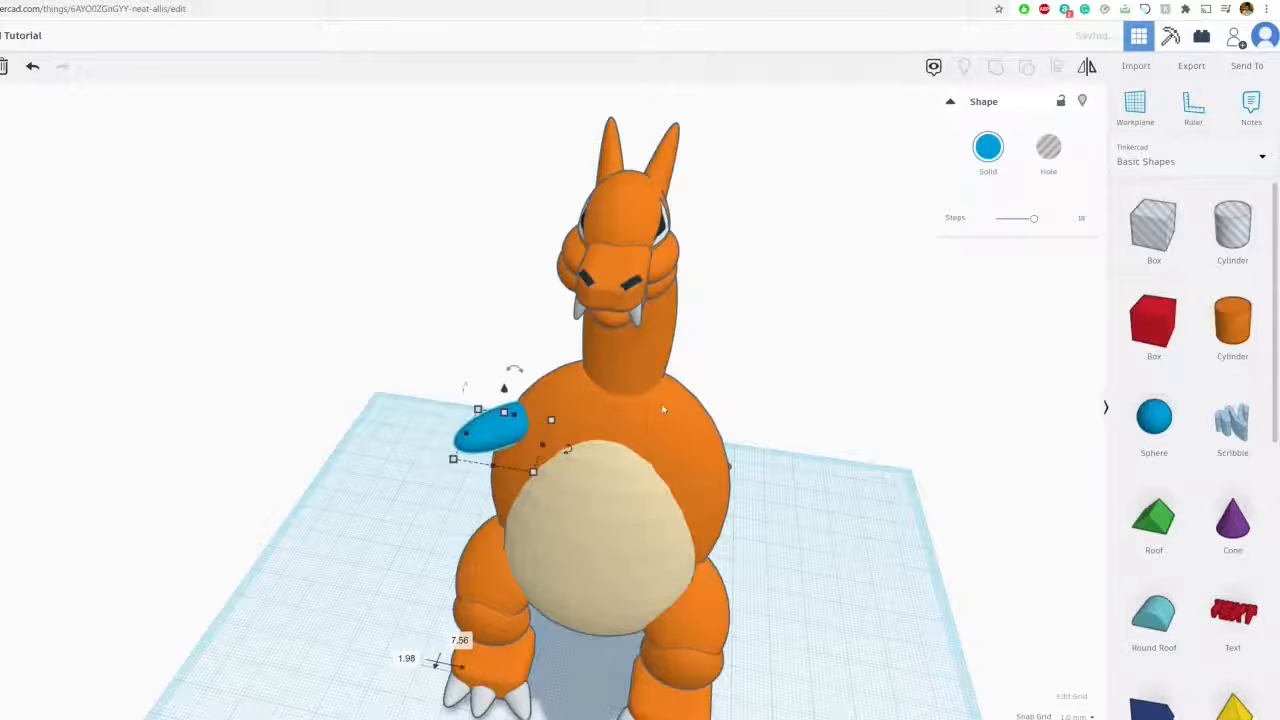
Color the blue upper arm orange
{"action": "left_click", "coordinate": [836, 275]}
{"action": "left_click", "coordinate": [492, 443]}
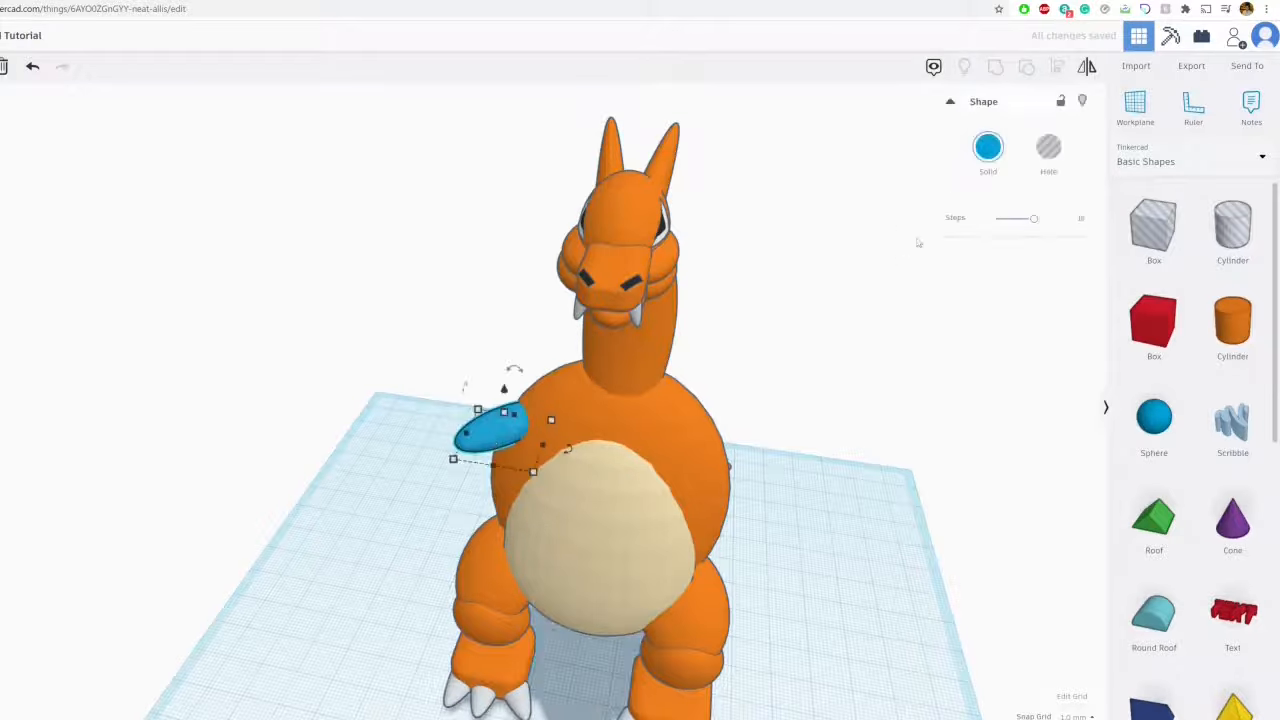
{"action": "left_click", "coordinate": [986, 150]}
{"action": "left_click", "coordinate": [999, 241]}
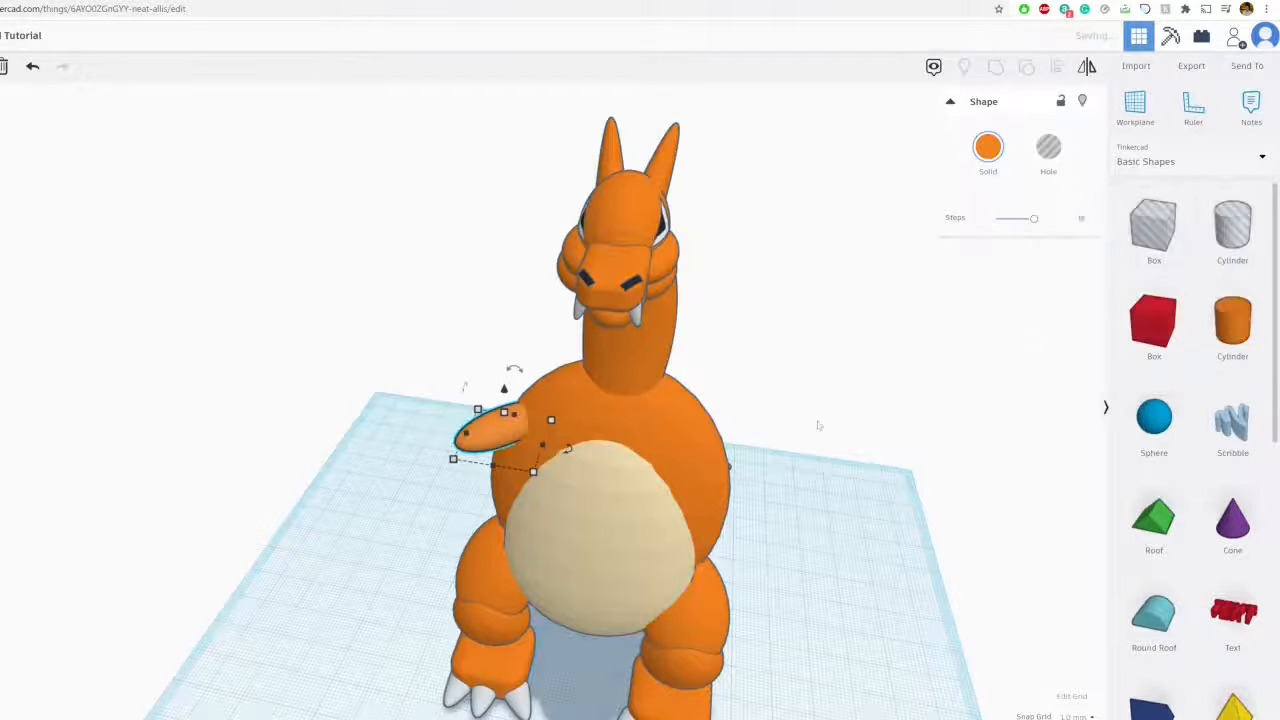
Duplicate the upper arm, shorten the copy and rotate it into a forearm bent down from the elbow
{"action": "scroll", "coordinate": [820, 426], "scroll_direction": "up", "scroll_amount": 2}
{"action": "key", "text": "Escape"}
{"action": "left_click", "coordinate": [470, 449]}
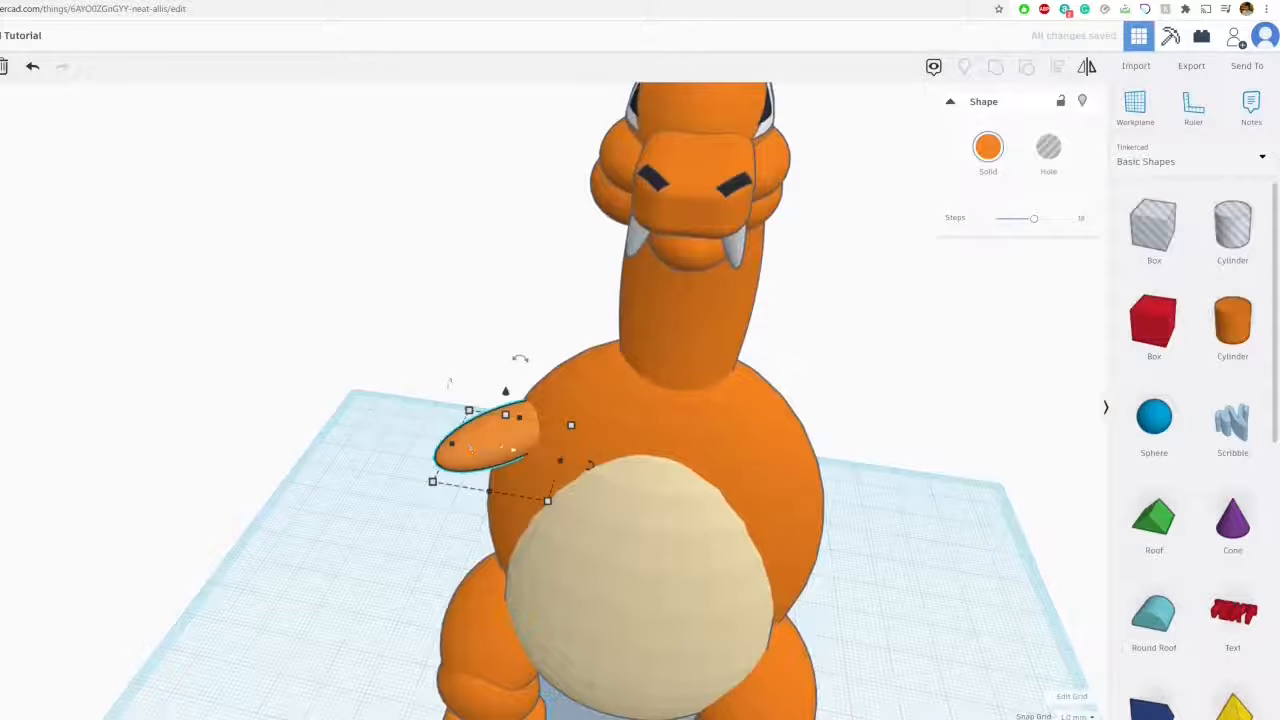
{"action": "left_click_drag", "start_coordinate": [470, 449], "coordinate": [395, 470]}
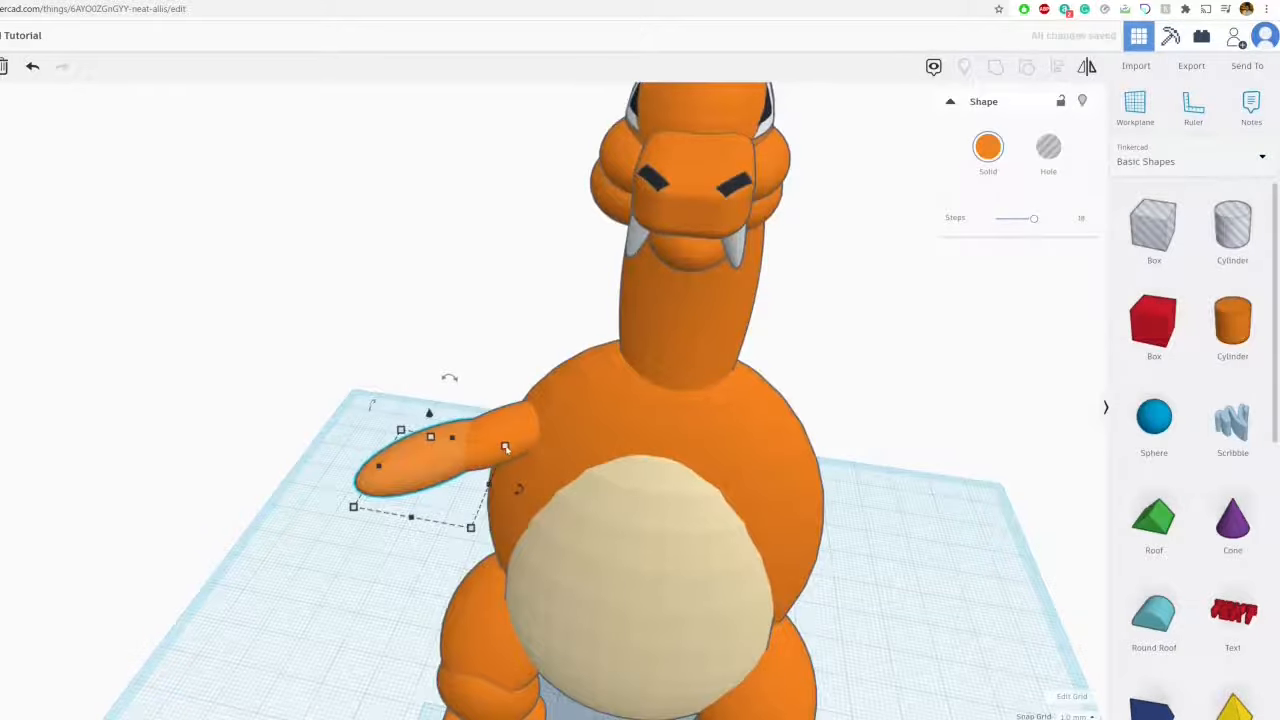
{"action": "left_click_drag", "start_coordinate": [505, 447], "coordinate": [462, 464]}
{"action": "left_click_drag", "start_coordinate": [374, 489], "coordinate": [393, 488]}
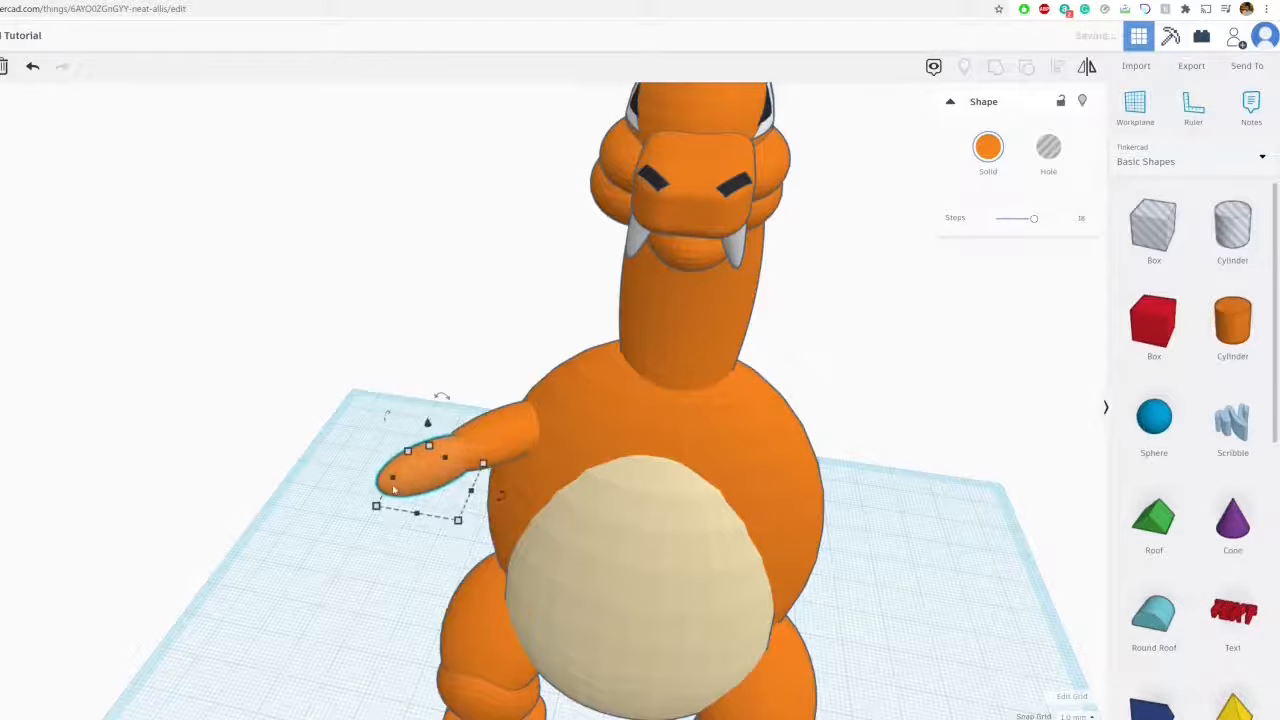
{"action": "mouse_move", "coordinate": [500, 494]}
{"action": "left_mouse_down"}
{"action": "mouse_move", "coordinate": [496, 534]}
{"action": "mouse_move", "coordinate": [484, 486]}
{"action": "left_mouse_up"}
{"action": "key", "text": "Escape"}
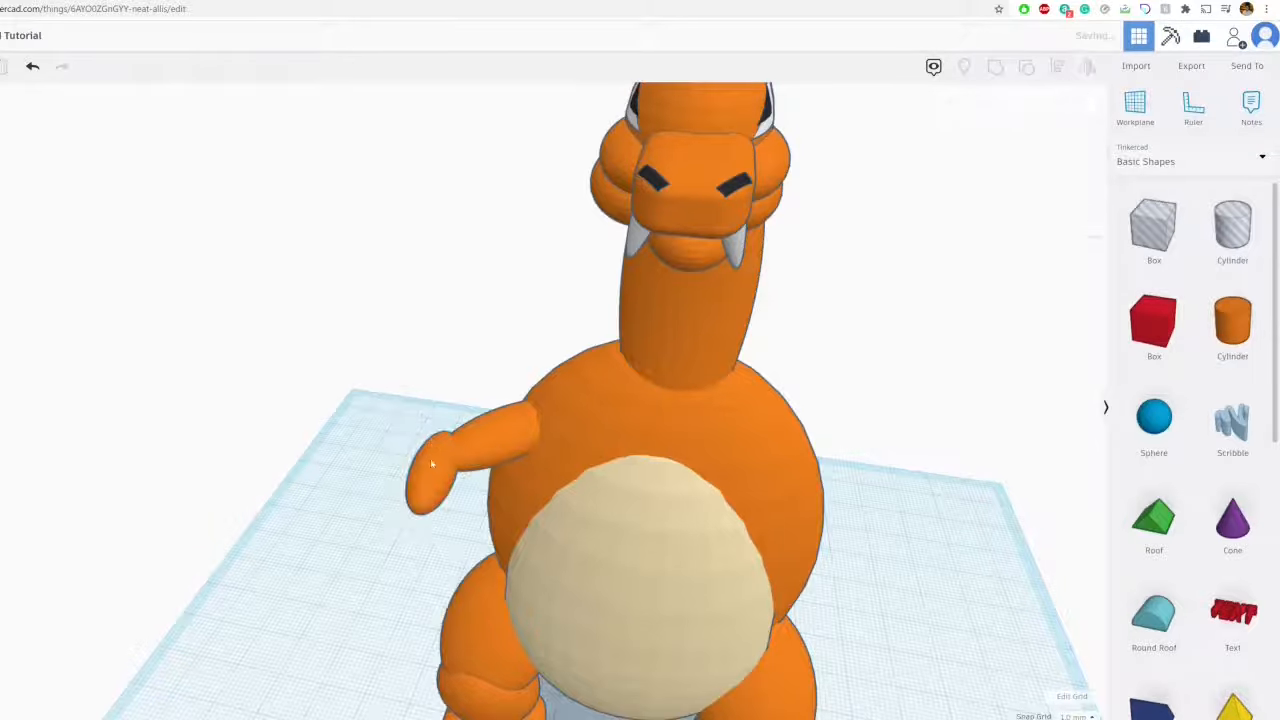
Add a box at the end of the forearm and resize it into a flat hand block about 12 mm long
{"action": "left_click_drag", "start_coordinate": [1153, 320], "coordinate": [411, 494]}
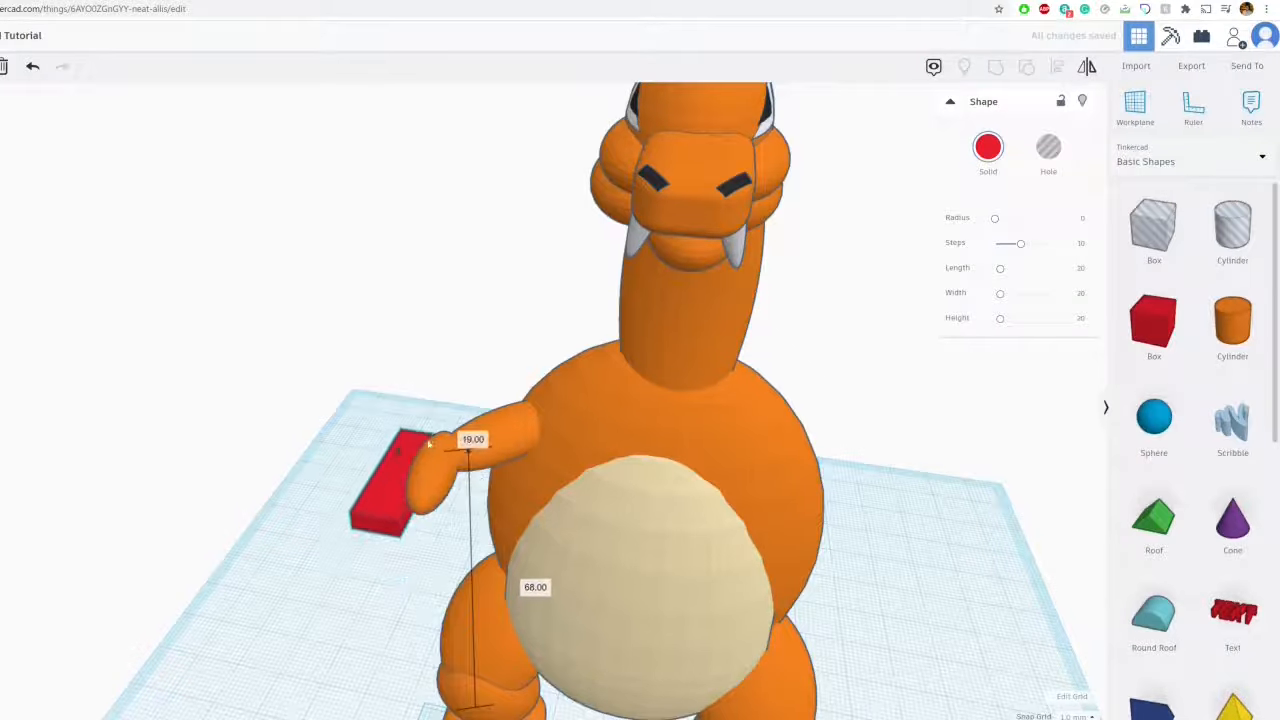
{"action": "left_click_drag", "start_coordinate": [429, 443], "coordinate": [425, 365]}
{"action": "left_click_drag", "start_coordinate": [386, 440], "coordinate": [393, 497]}
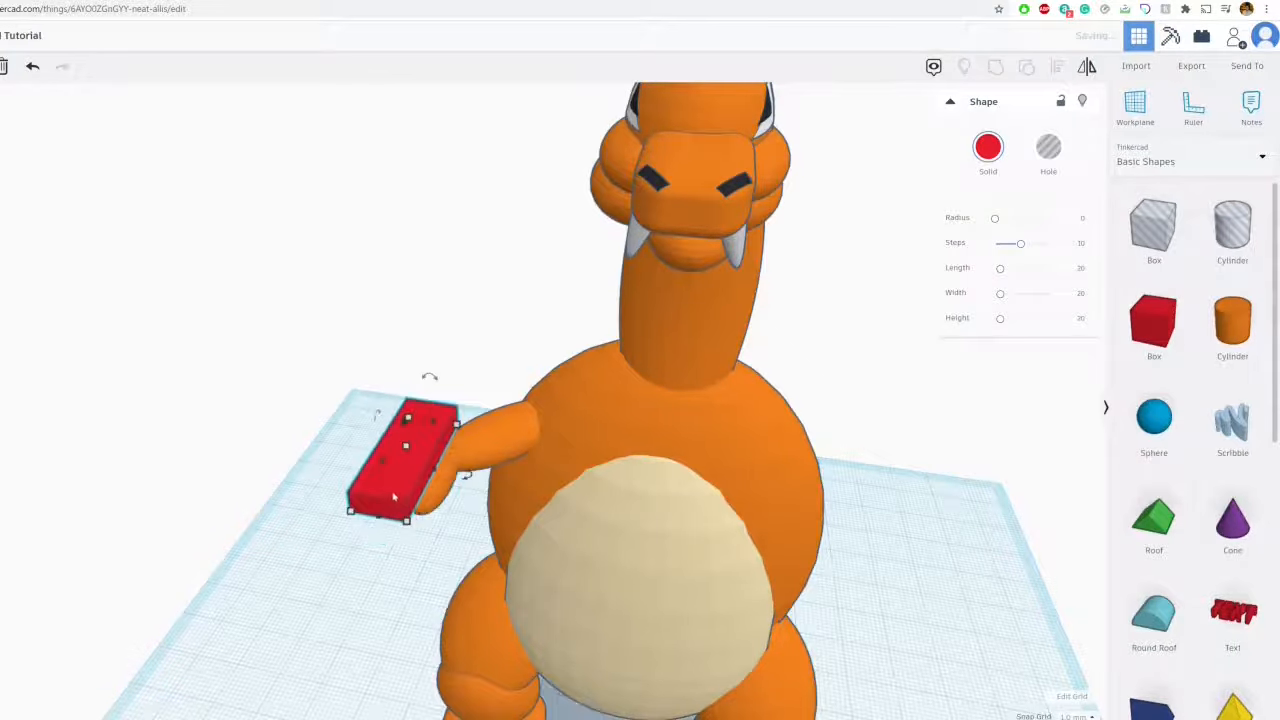
{"action": "right_click_drag", "start_coordinate": [393, 497], "coordinate": [175, 395]}
{"action": "left_click_drag", "start_coordinate": [440, 406], "coordinate": [443, 477]}
{"action": "left_click_drag", "start_coordinate": [508, 510], "coordinate": [481, 521]}
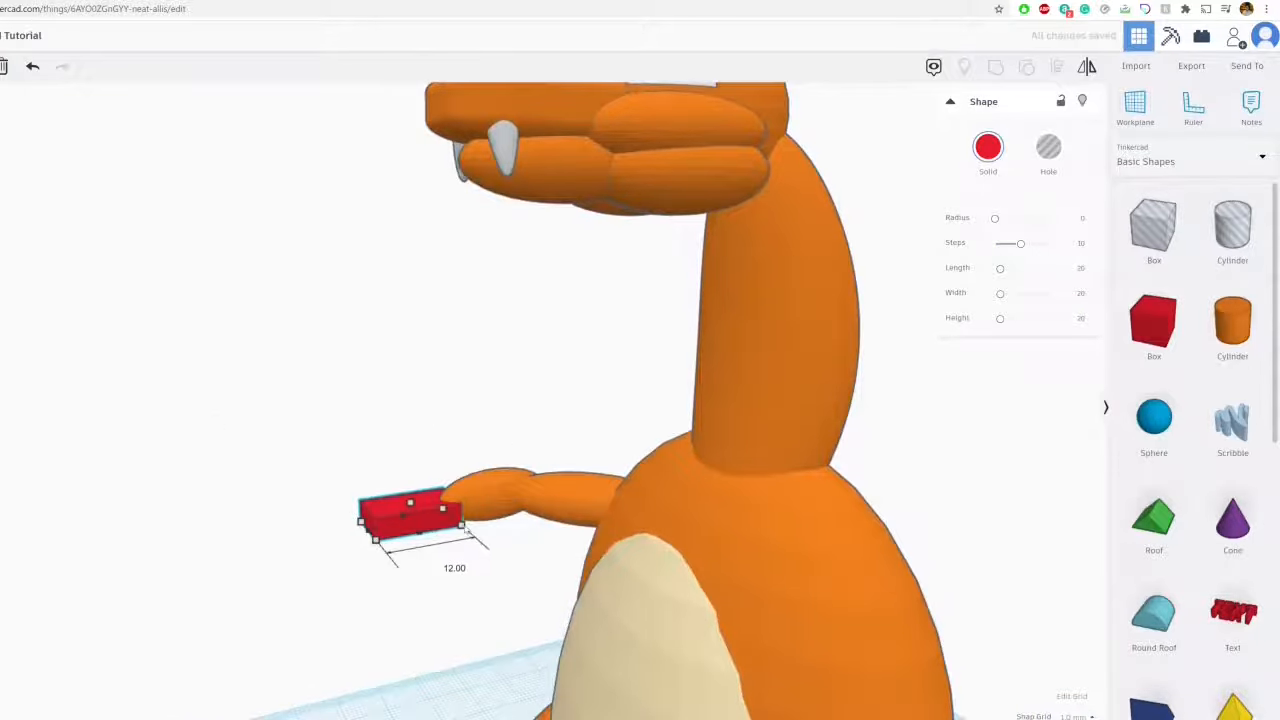
Round the hand block's edges with a radius of about 6.3 and color it orange
{"action": "right_click_drag", "start_coordinate": [386, 535], "coordinate": [530, 585]}
{"action": "left_click_drag", "start_coordinate": [1006, 218], "coordinate": [1011, 218]}
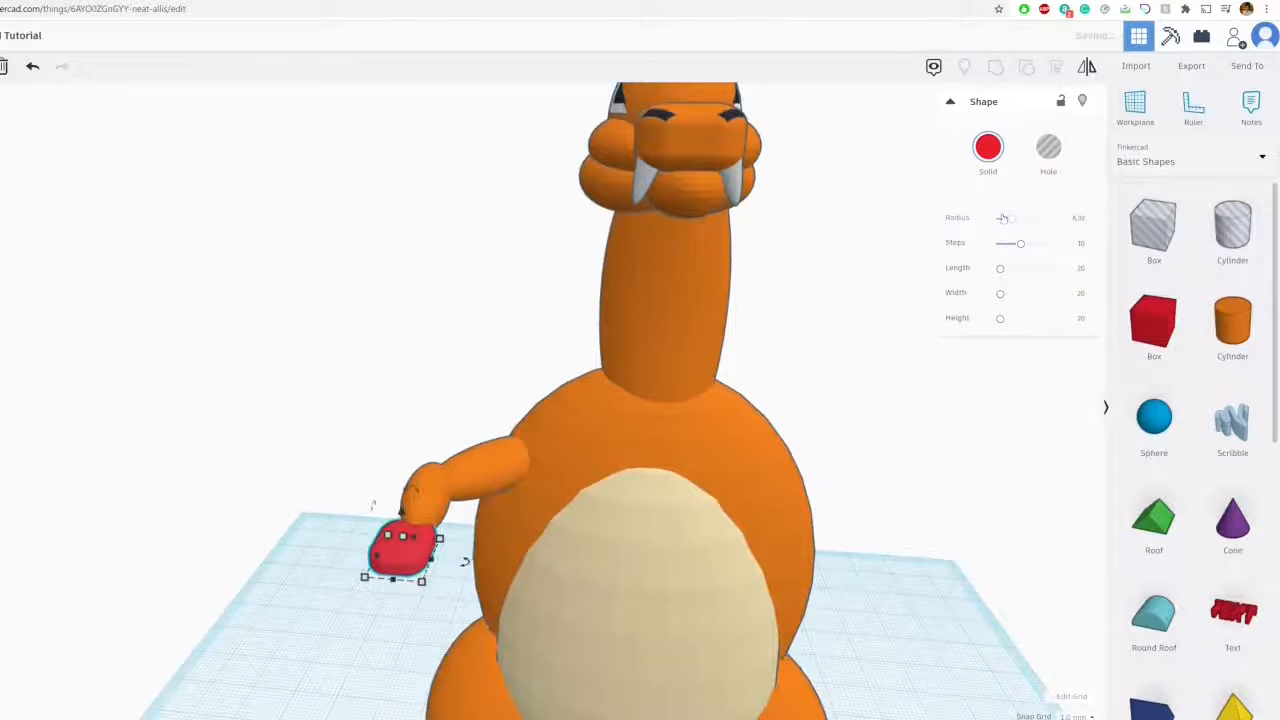
{"action": "left_click", "coordinate": [988, 147]}
{"action": "left_click", "coordinate": [993, 258]}
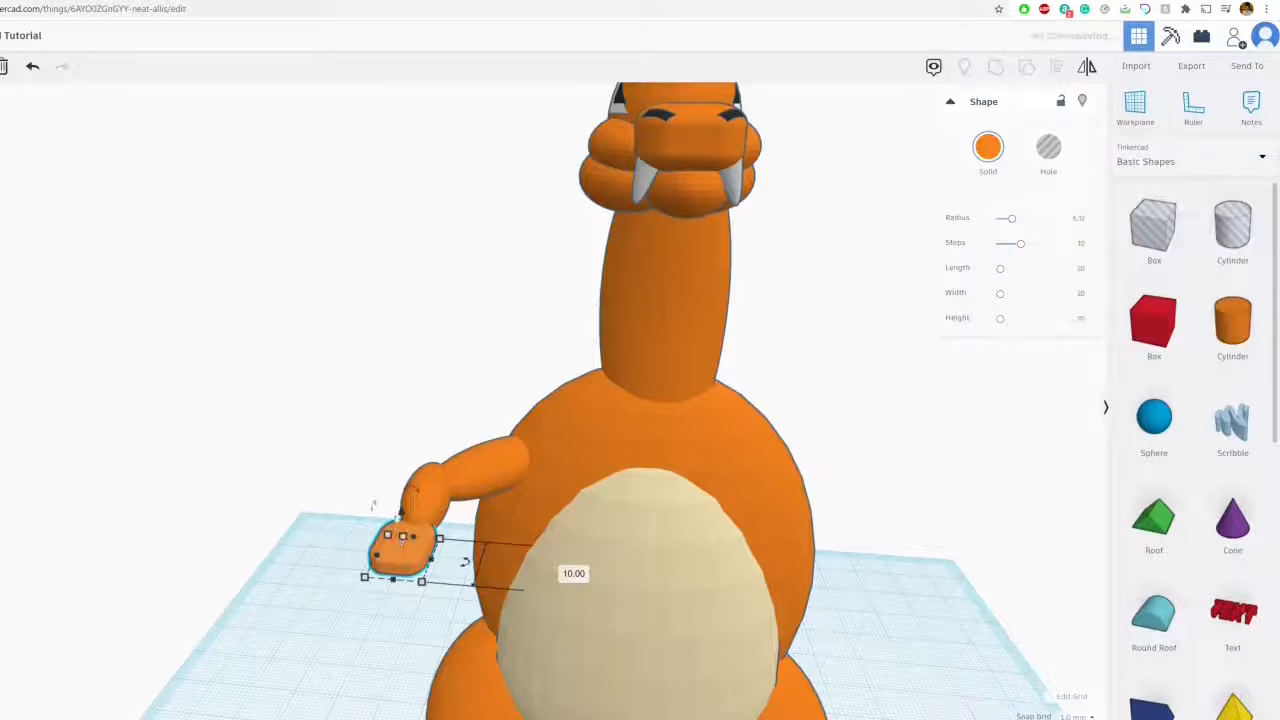
Raise the hand slightly to meet the forearm and try rotating it into line with the arm
{"action": "left_click_drag", "start_coordinate": [400, 511], "coordinate": [402, 498]}
{"action": "right_click_drag", "start_coordinate": [432, 608], "coordinate": [442, 650]}
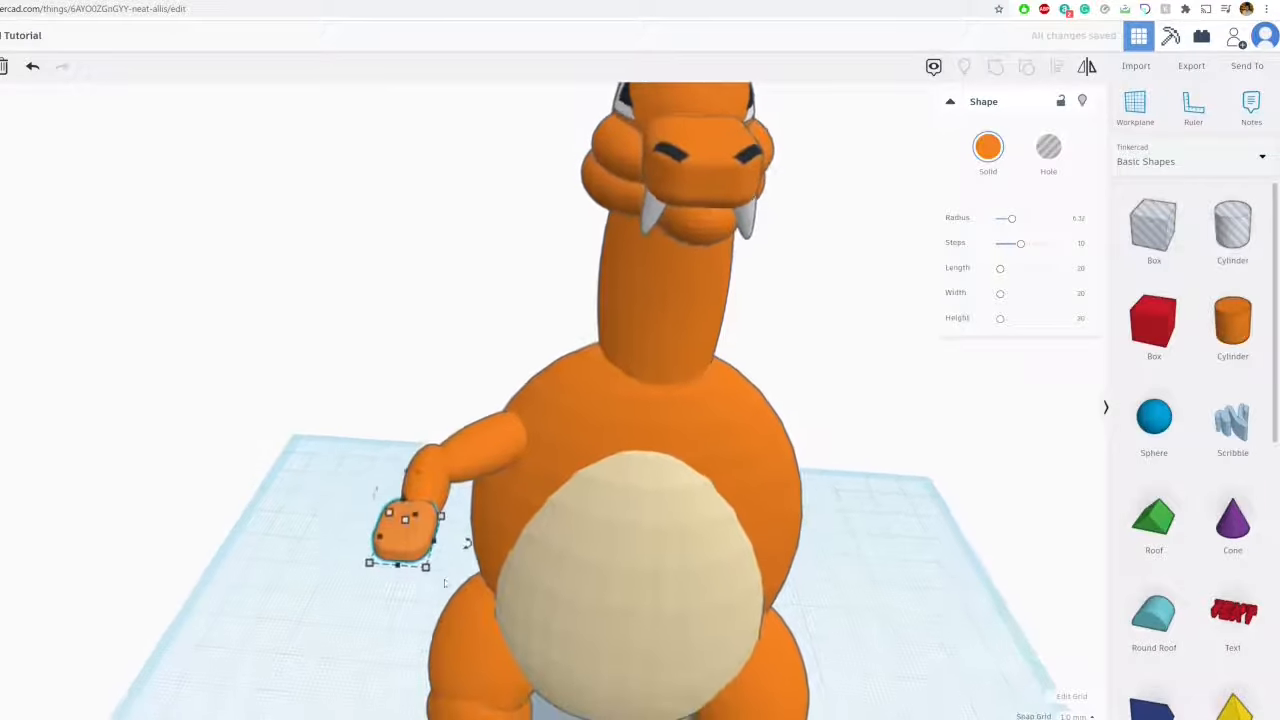
{"action": "left_click_drag", "start_coordinate": [467, 550], "coordinate": [472, 541]}
Add a roof shape beside the hand, narrow it to 2 mm and color it white
{"action": "scroll", "coordinate": [437, 300], "scroll_direction": "down", "scroll_amount": 5}
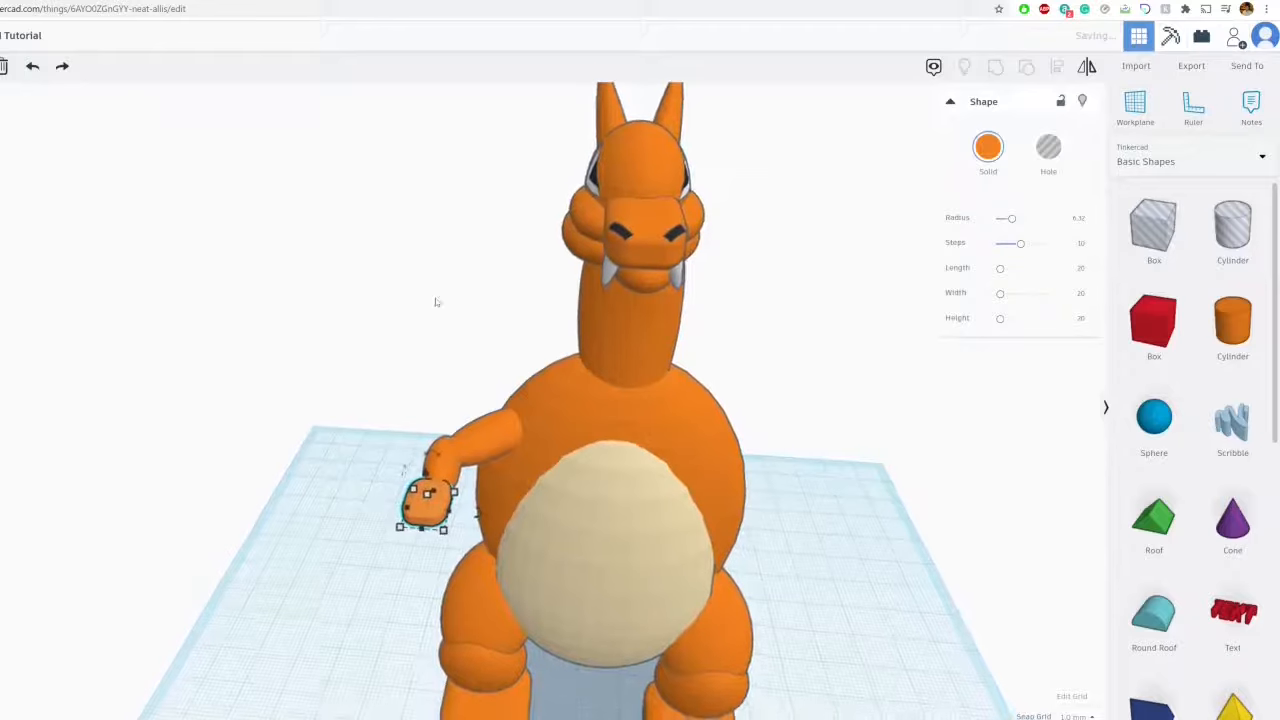
{"action": "left_click_drag", "start_coordinate": [1166, 548], "coordinate": [390, 482]}
{"action": "scroll", "coordinate": [496, 408], "scroll_direction": "up", "scroll_amount": 3}
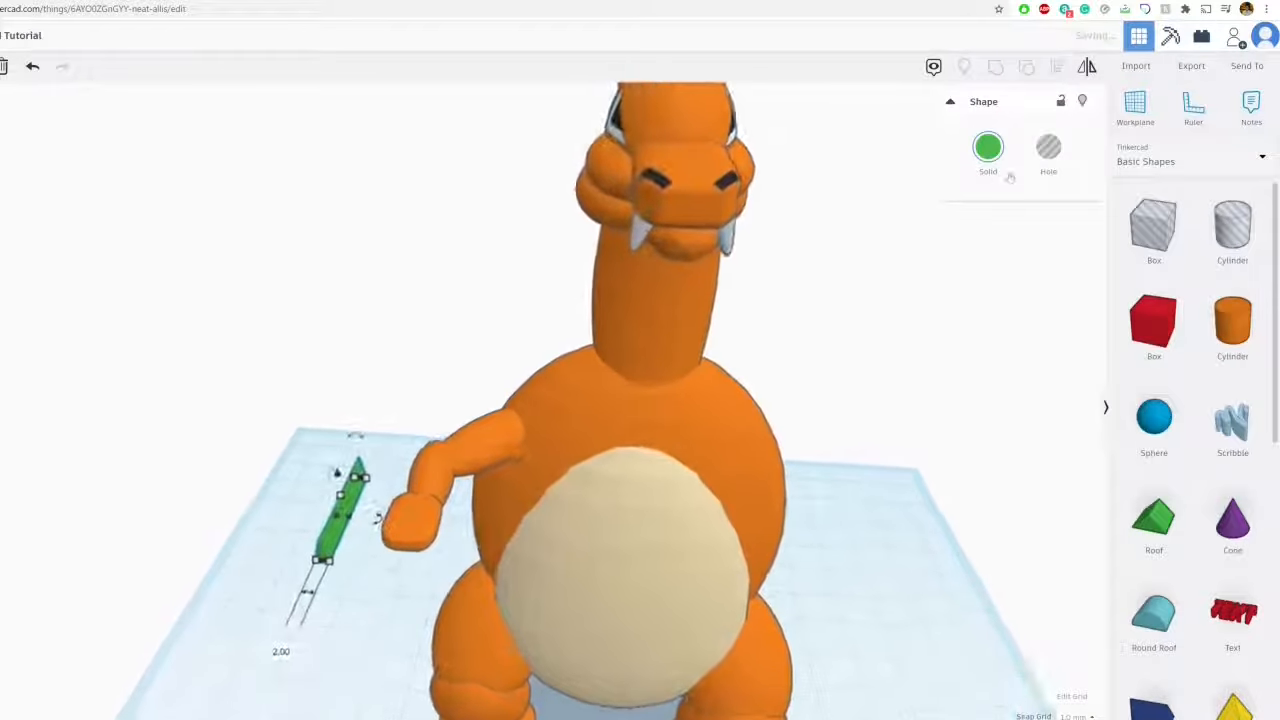
{"action": "left_click", "coordinate": [998, 165]}
{"action": "left_click", "coordinate": [1201, 240]}
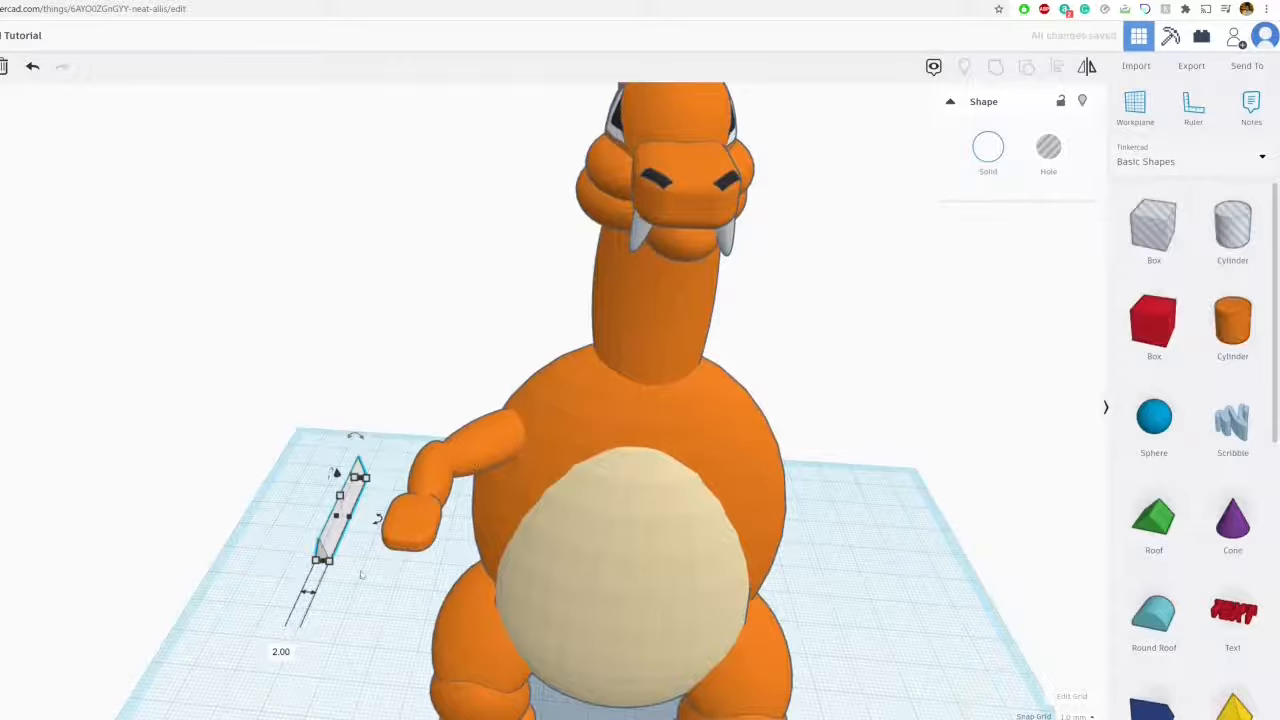
Shorten the white roof shape, move it toward the hand and raise it to the hand's height
{"action": "middle_click_drag", "start_coordinate": [363, 563], "coordinate": [385, 390]}
{"action": "scroll", "coordinate": [362, 307], "scroll_direction": "up", "scroll_amount": 2}
{"action": "scroll", "coordinate": [363, 304], "scroll_direction": "up", "scroll_amount": 2}
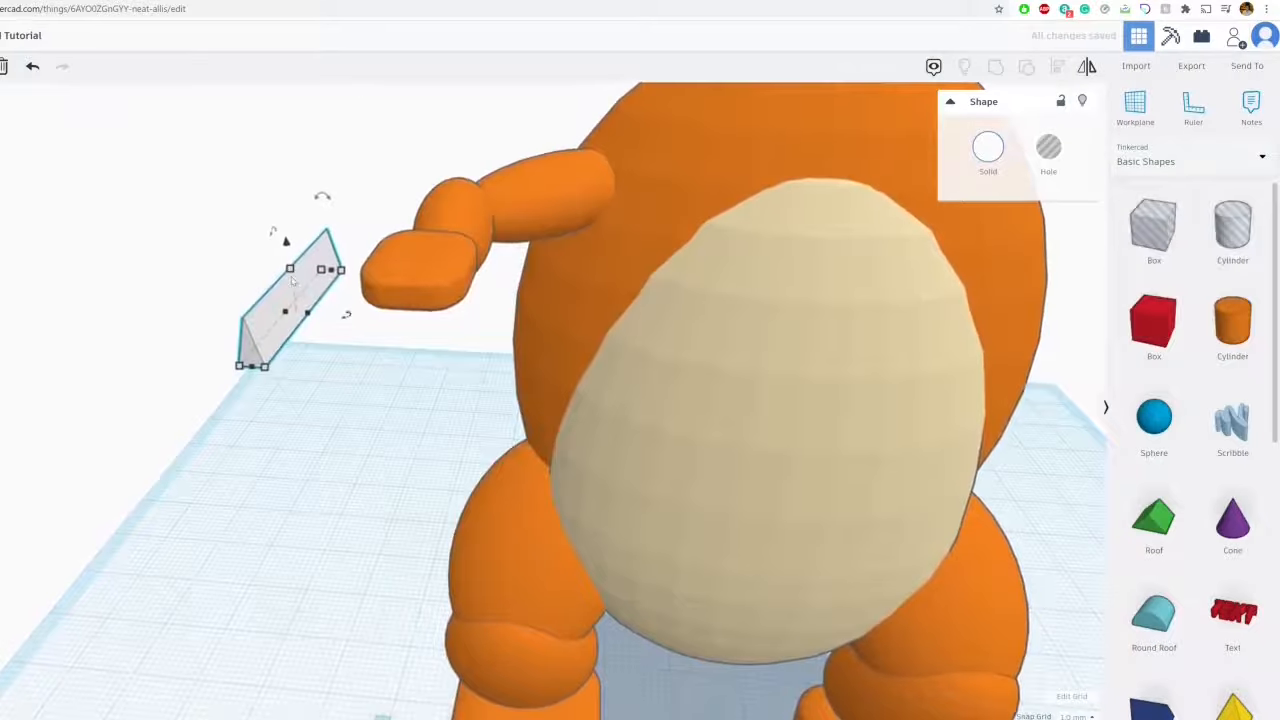
{"action": "left_click_drag", "start_coordinate": [329, 267], "coordinate": [361, 364]}
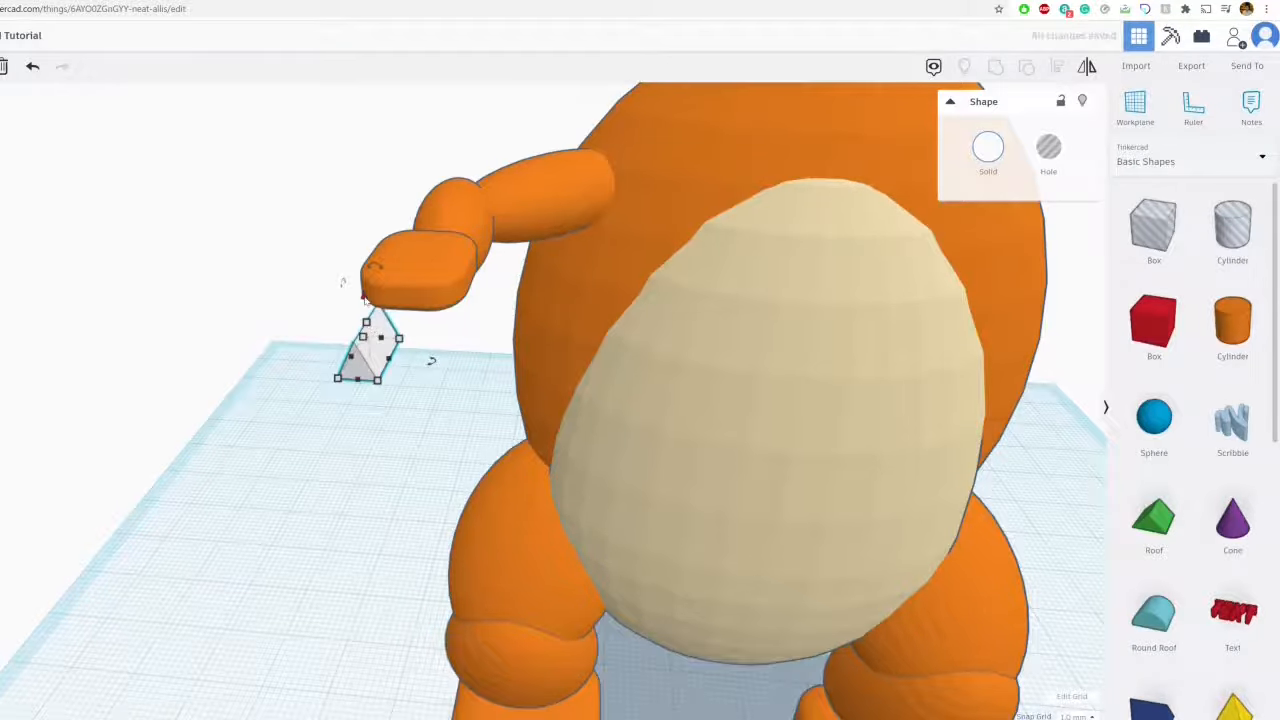
{"action": "left_click_drag", "start_coordinate": [365, 299], "coordinate": [357, 231]}
Place the white claw at the front edge of the hand and resize it to 1 mm wide and 7 mm long
{"action": "right_click_drag", "start_coordinate": [357, 231], "coordinate": [340, 320]}
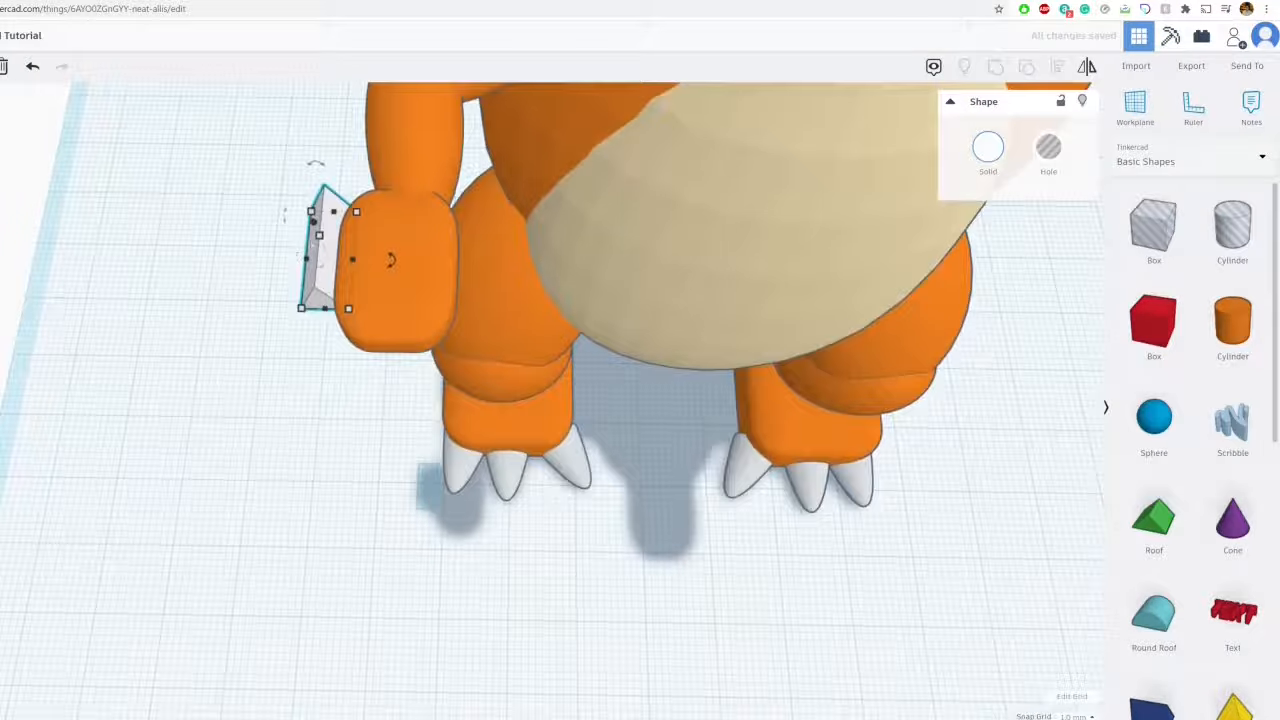
{"action": "left_click_drag", "start_coordinate": [325, 268], "coordinate": [368, 376]}
{"action": "right_click_drag", "start_coordinate": [368, 376], "coordinate": [369, 200]}
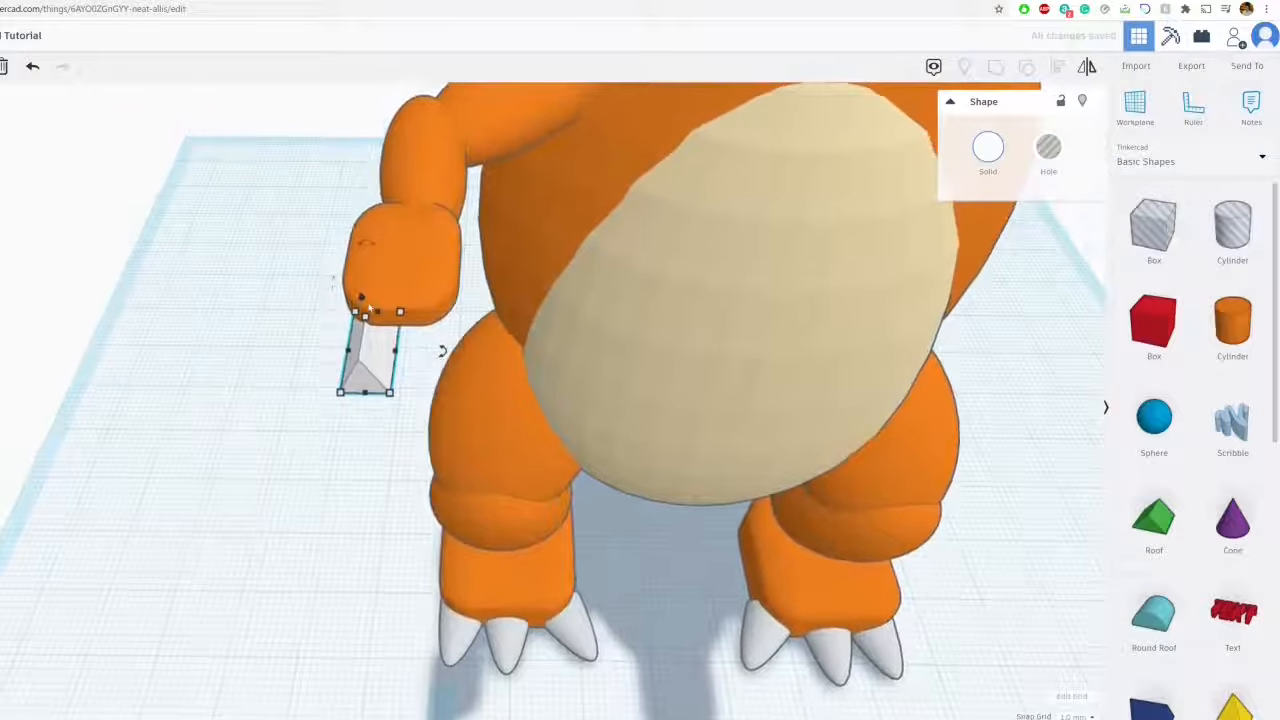
{"action": "mouse_move", "coordinate": [362, 299]}
{"action": "left_mouse_down"}
{"action": "mouse_move", "coordinate": [357, 266]}
{"action": "mouse_move", "coordinate": [380, 319]}
{"action": "mouse_move", "coordinate": [357, 317]}
{"action": "left_mouse_up"}
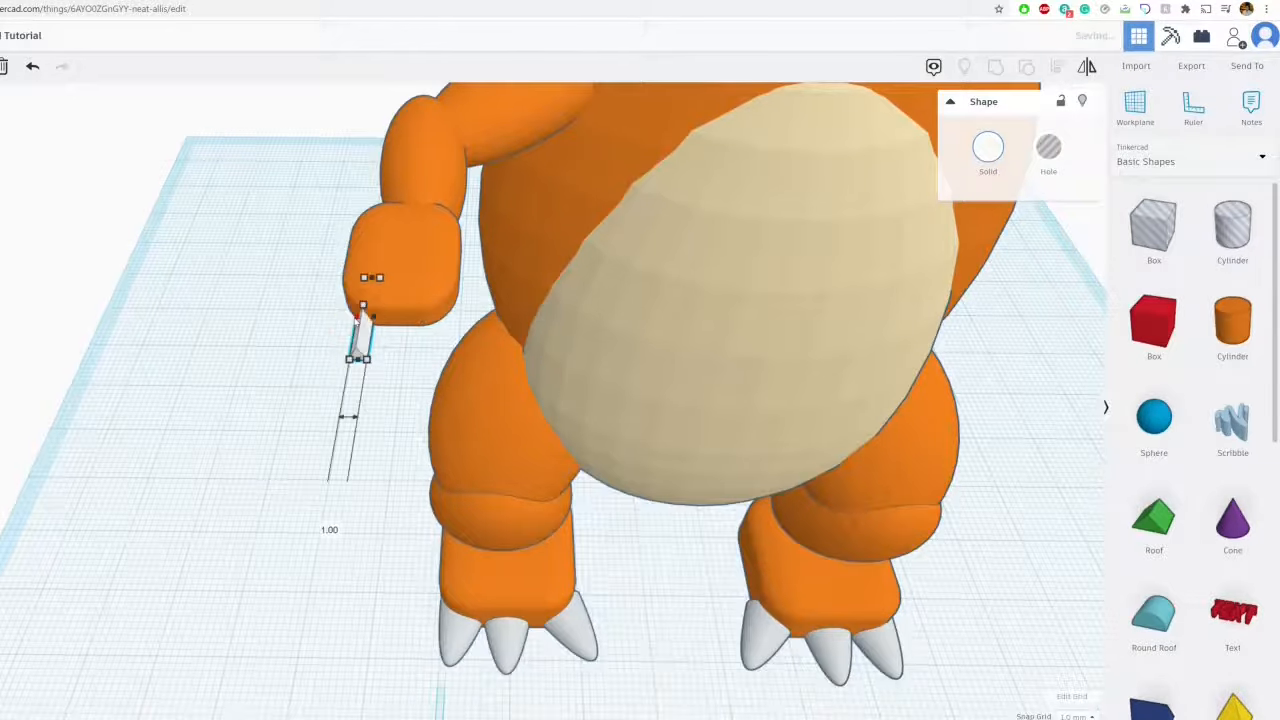
{"action": "right_click_drag", "start_coordinate": [372, 410], "coordinate": [457, 440]}
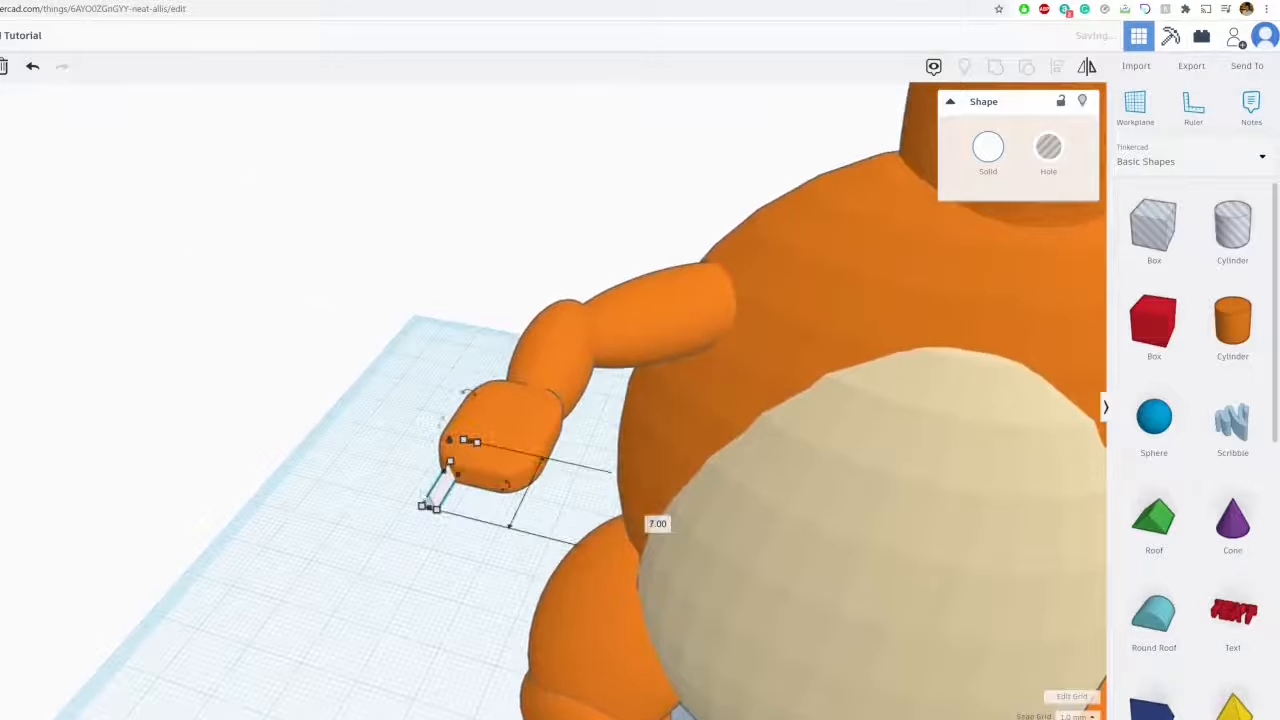
Duplicate the white claw twice and space the three claws evenly across the front of the hand
{"action": "scroll", "coordinate": [462, 442], "scroll_direction": "up", "scroll_amount": 2}
{"action": "key", "text": "ctrl+d"}
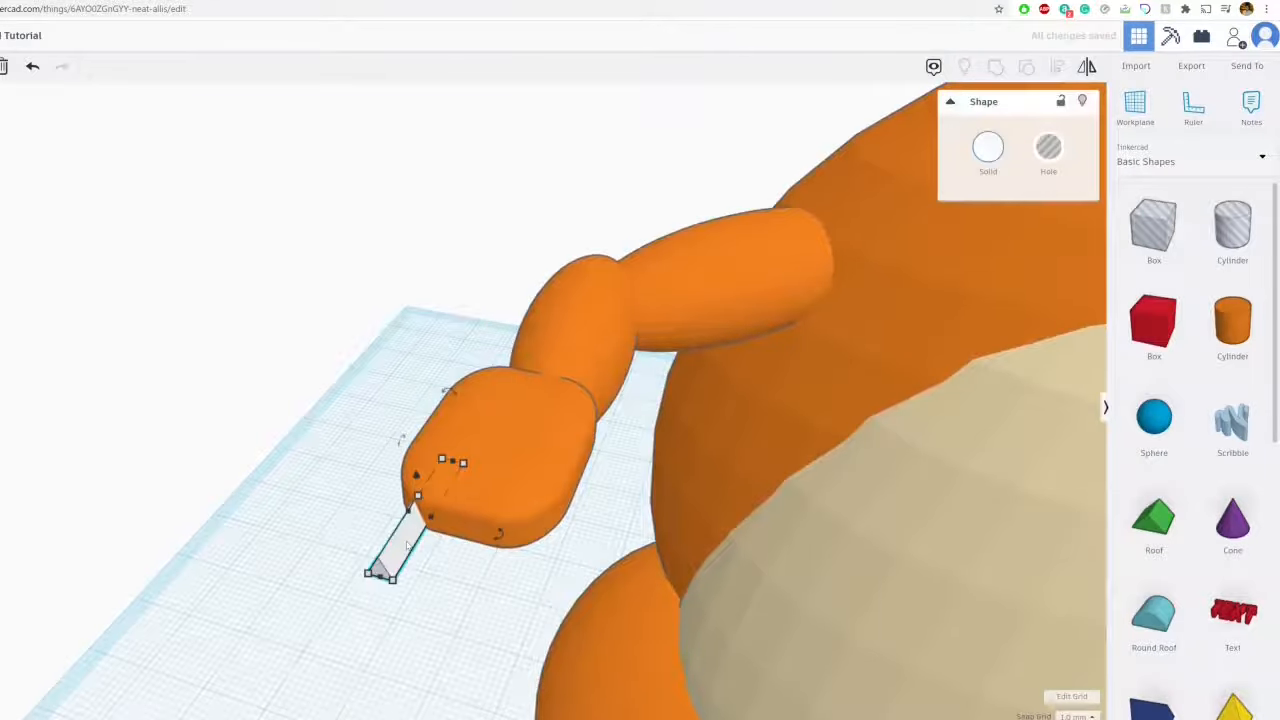
{"action": "key", "text": "Right"}
{"action": "key", "text": "ctrl+d"}
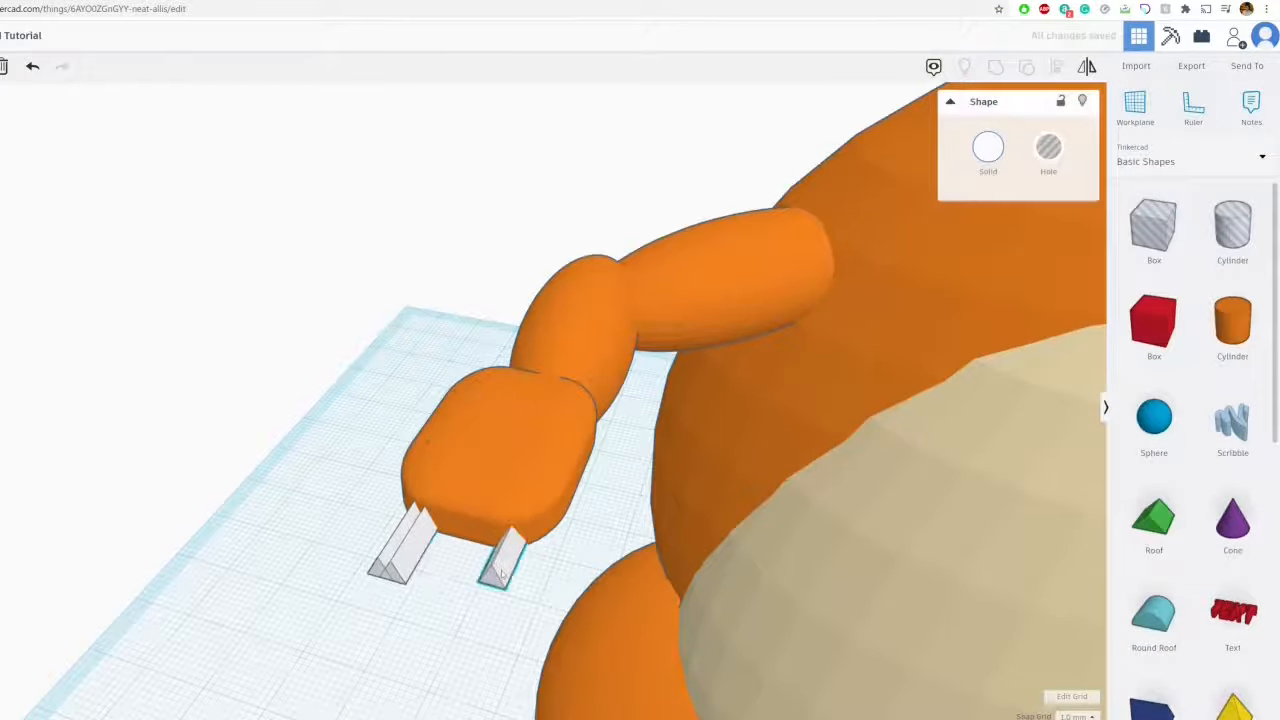
{"action": "left_click_drag", "start_coordinate": [413, 562], "coordinate": [440, 567]}
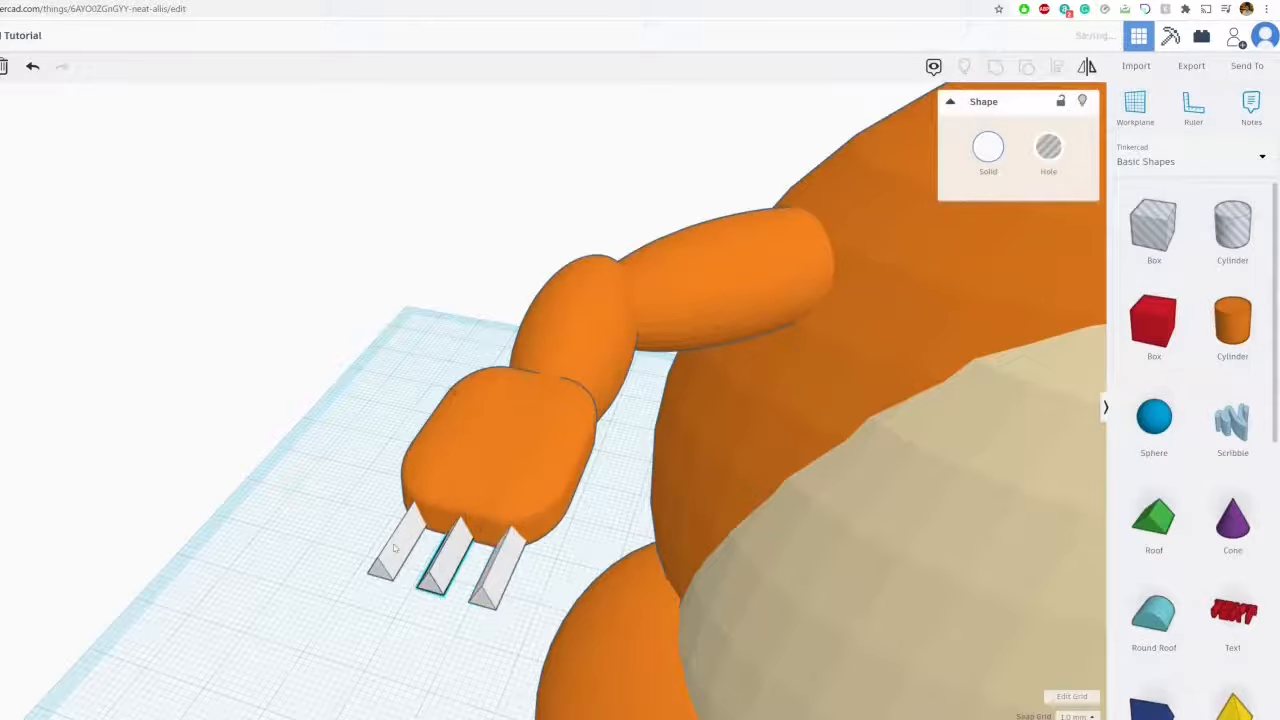
{"action": "left_click", "coordinate": [395, 548]}
{"action": "left_click", "coordinate": [349, 486]}
{"action": "right_click_drag", "start_coordinate": [349, 486], "coordinate": [200, 380]}
{"action": "right_click_drag", "start_coordinate": [184, 555], "coordinate": [186, 570]}
{"action": "left_click", "coordinate": [350, 503]}
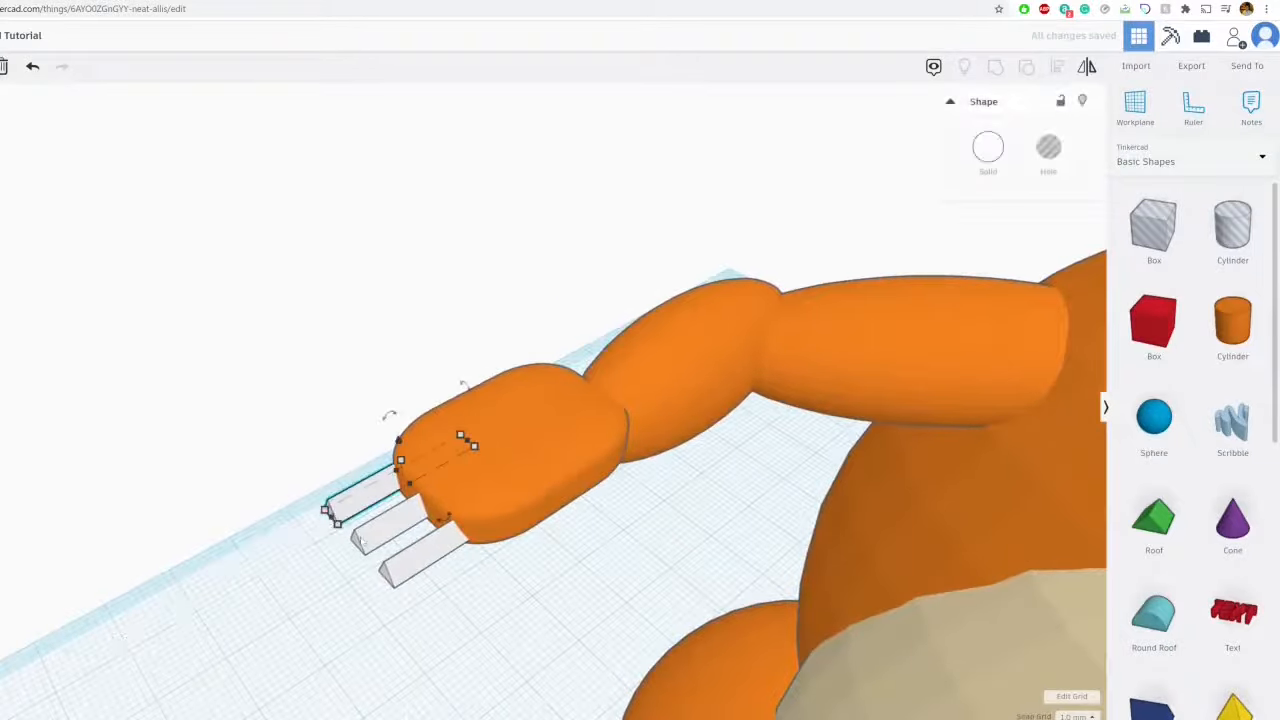
{"action": "left_click", "coordinate": [378, 527], "text": "shift"}
{"action": "left_click", "coordinate": [648, 548]}
{"action": "left_click", "coordinate": [831, 381]}
{"action": "left_click", "coordinate": [724, 357], "text": "shift"}
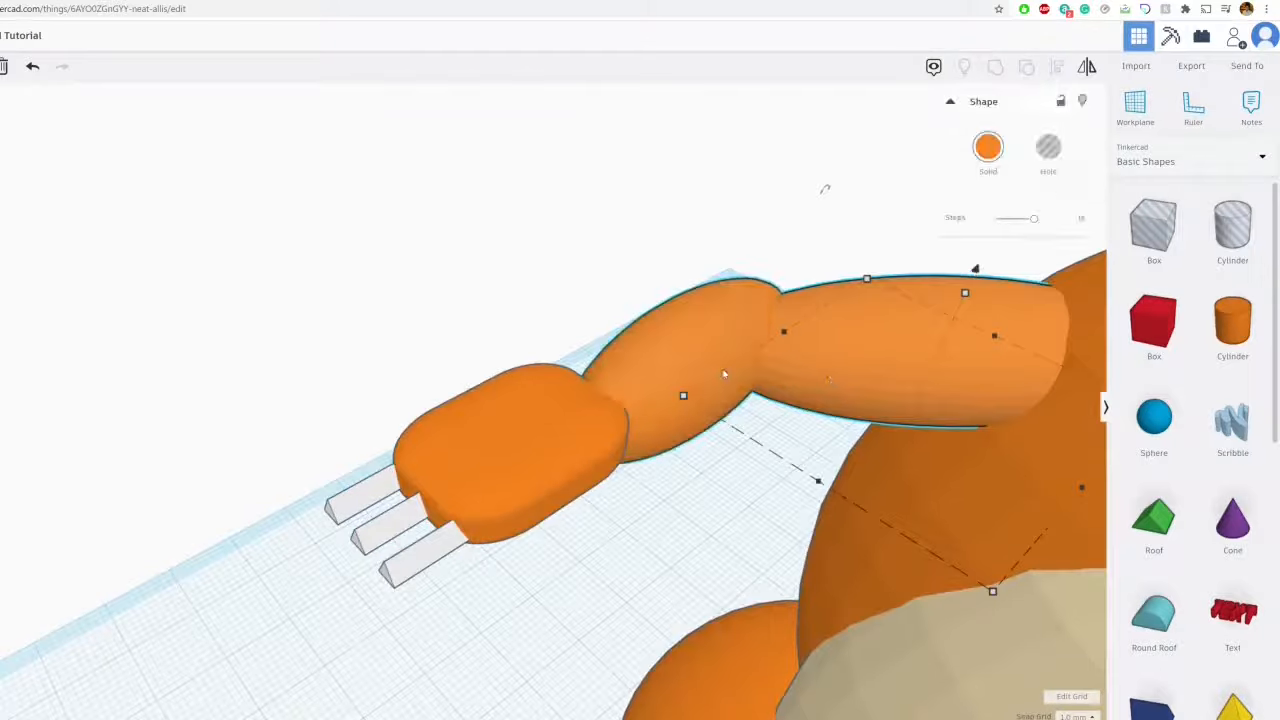
{"action": "left_click", "coordinate": [424, 566]}
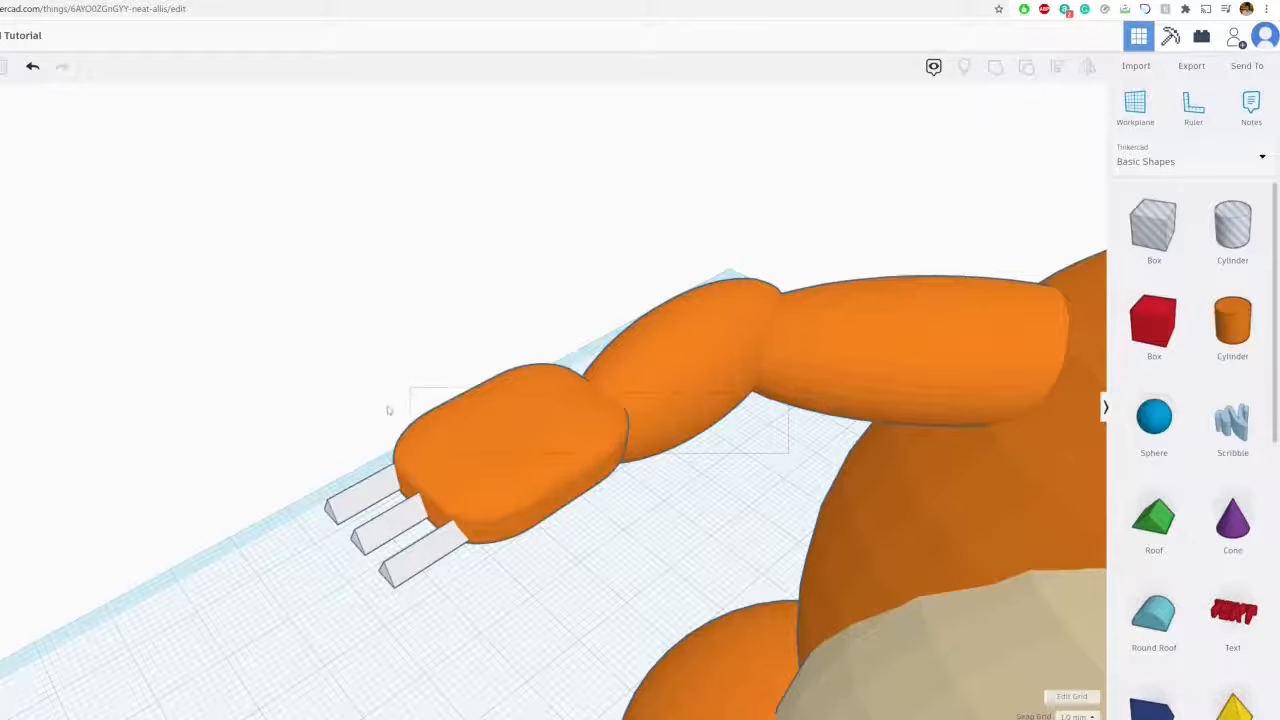
Group the arm segments, hand and three claws into one shape and turn on Multicolor
{"action": "left_click_drag", "start_coordinate": [539, 299], "coordinate": [540, 300]}
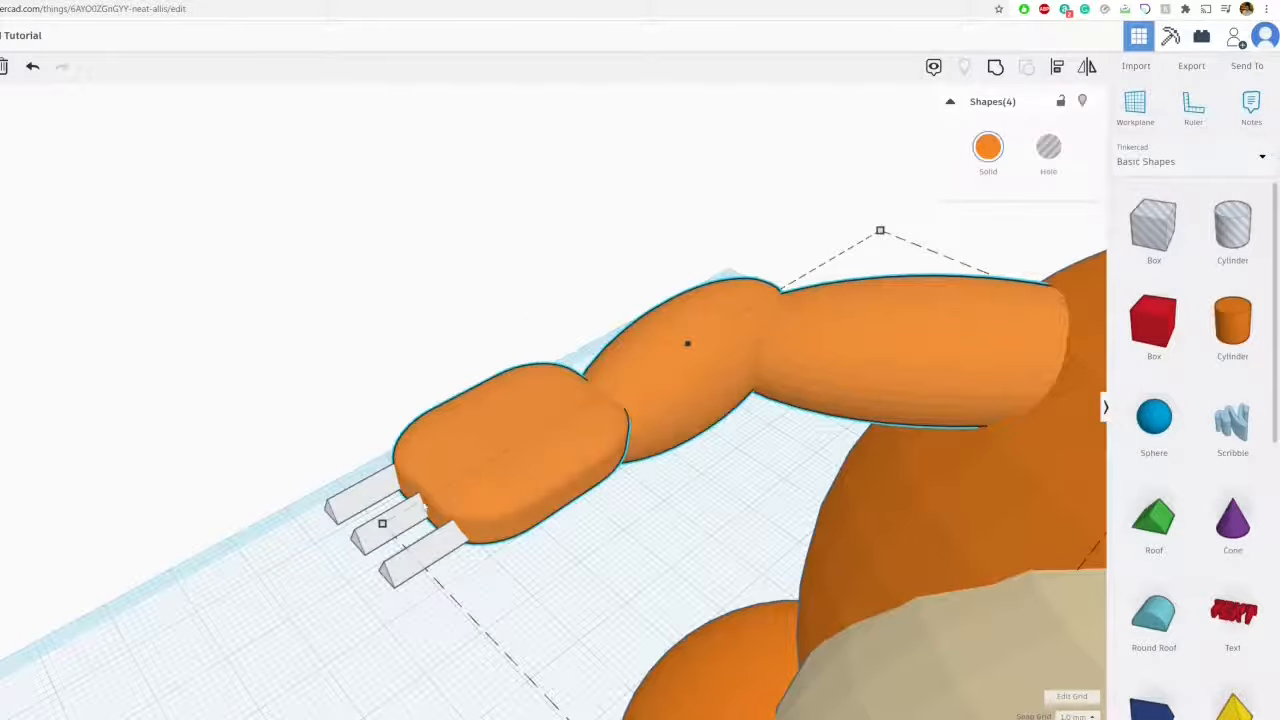
{"action": "left_click", "coordinate": [350, 508], "text": "shift"}
{"action": "left_click", "coordinate": [406, 563], "text": "shift"}
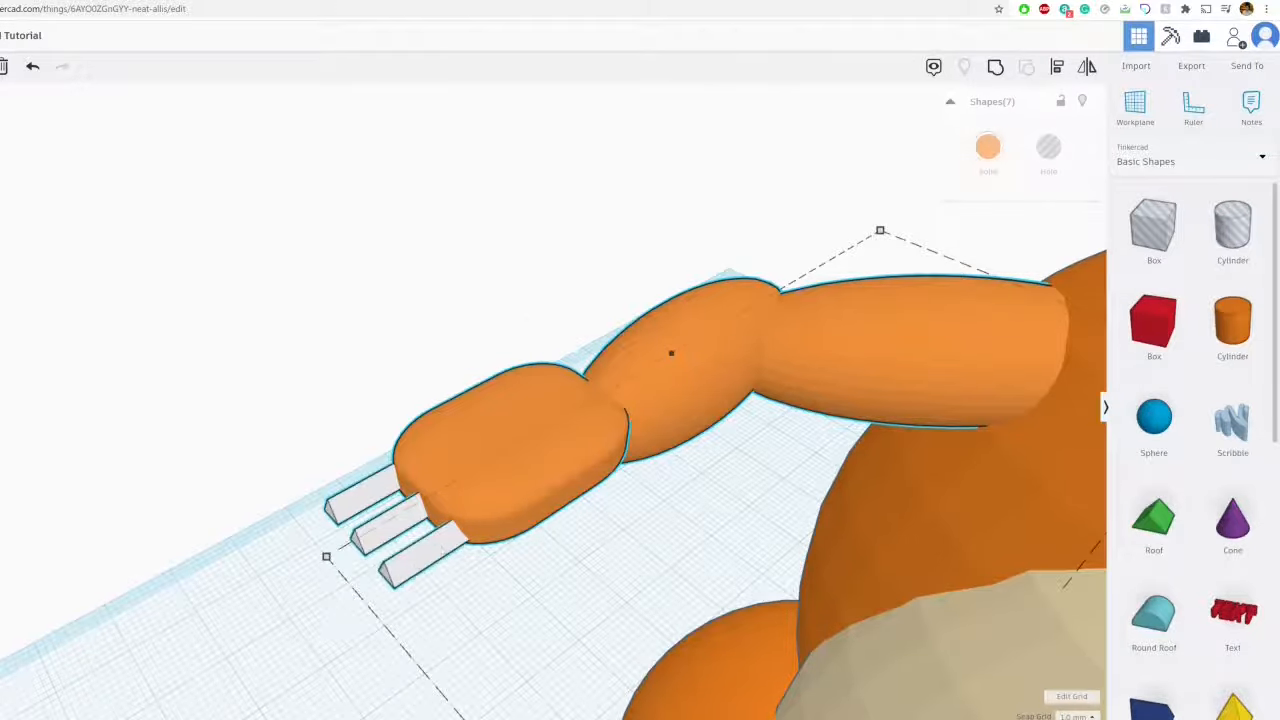
{"action": "scroll", "coordinate": [883, 337], "scroll_direction": "down", "scroll_amount": 2}
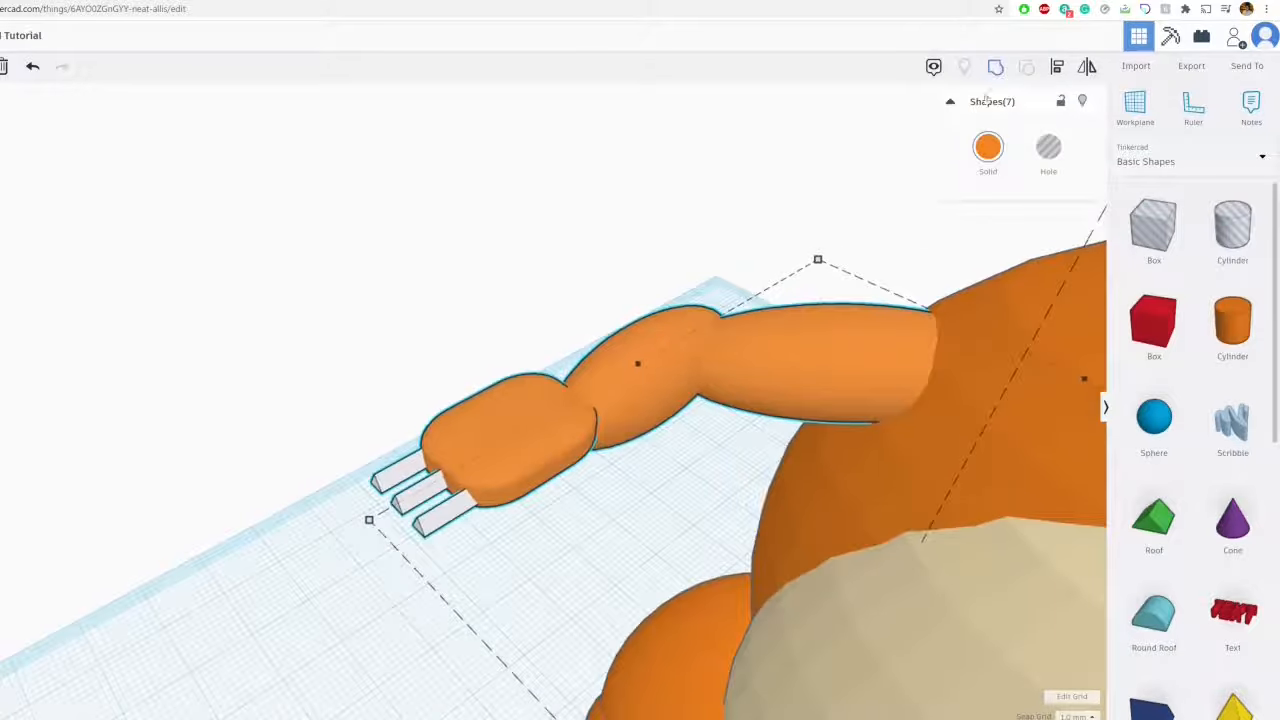
{"action": "key", "text": "ctrl+g"}
{"action": "scroll", "coordinate": [390, 388], "scroll_direction": "up", "scroll_amount": 3}
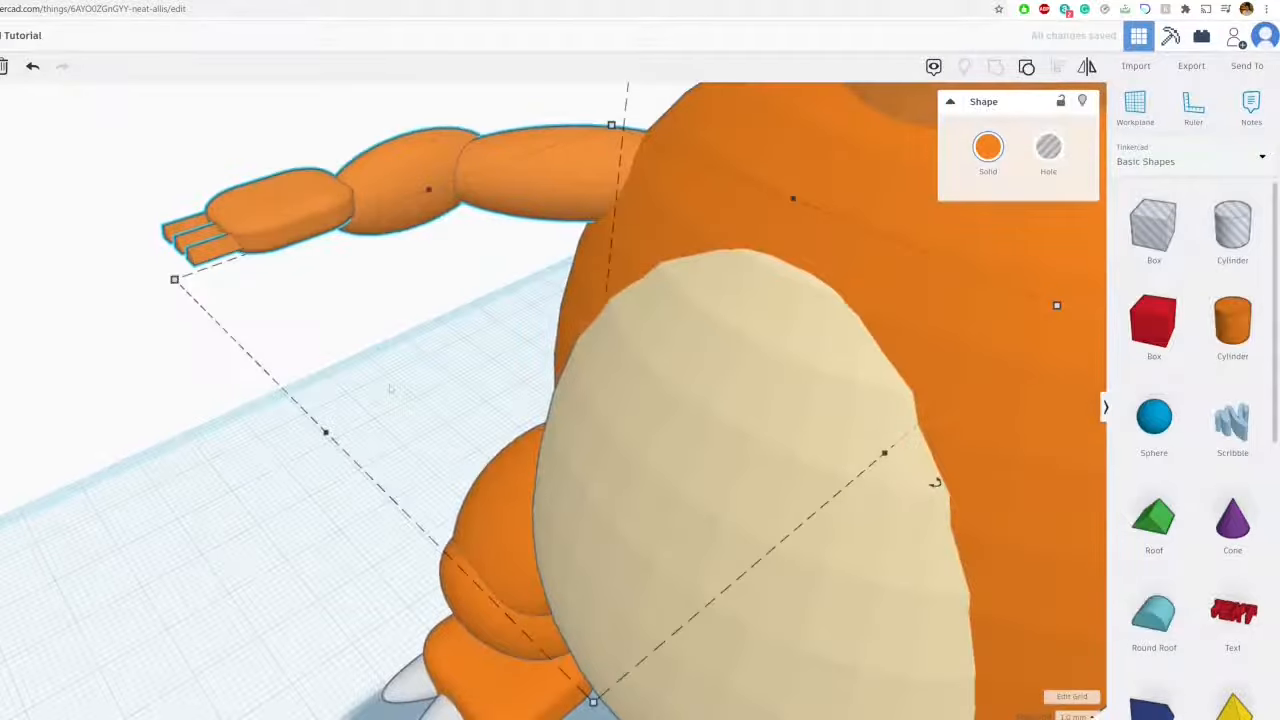
{"action": "scroll", "coordinate": [390, 388], "scroll_direction": "down", "scroll_amount": 3}
{"action": "left_click", "coordinate": [988, 147]}
{"action": "left_click", "coordinate": [993, 321]}
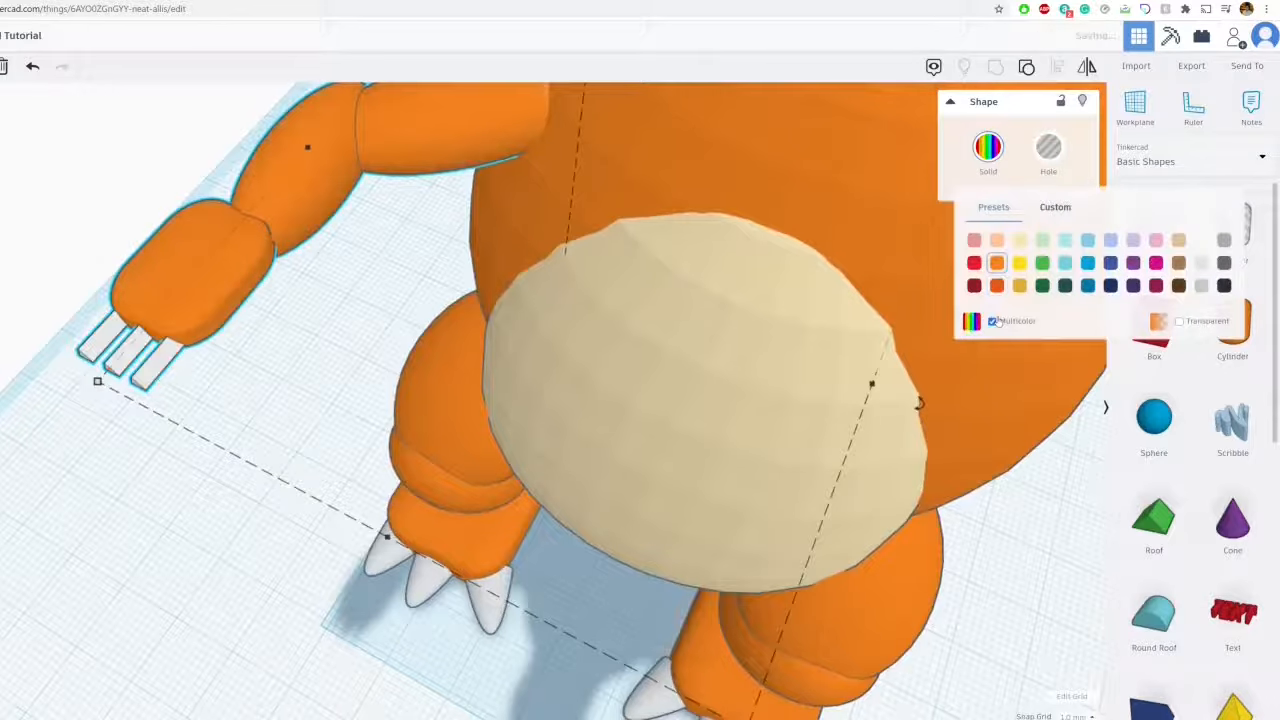
{"action": "right_click_drag", "start_coordinate": [283, 316], "coordinate": [420, 290]}
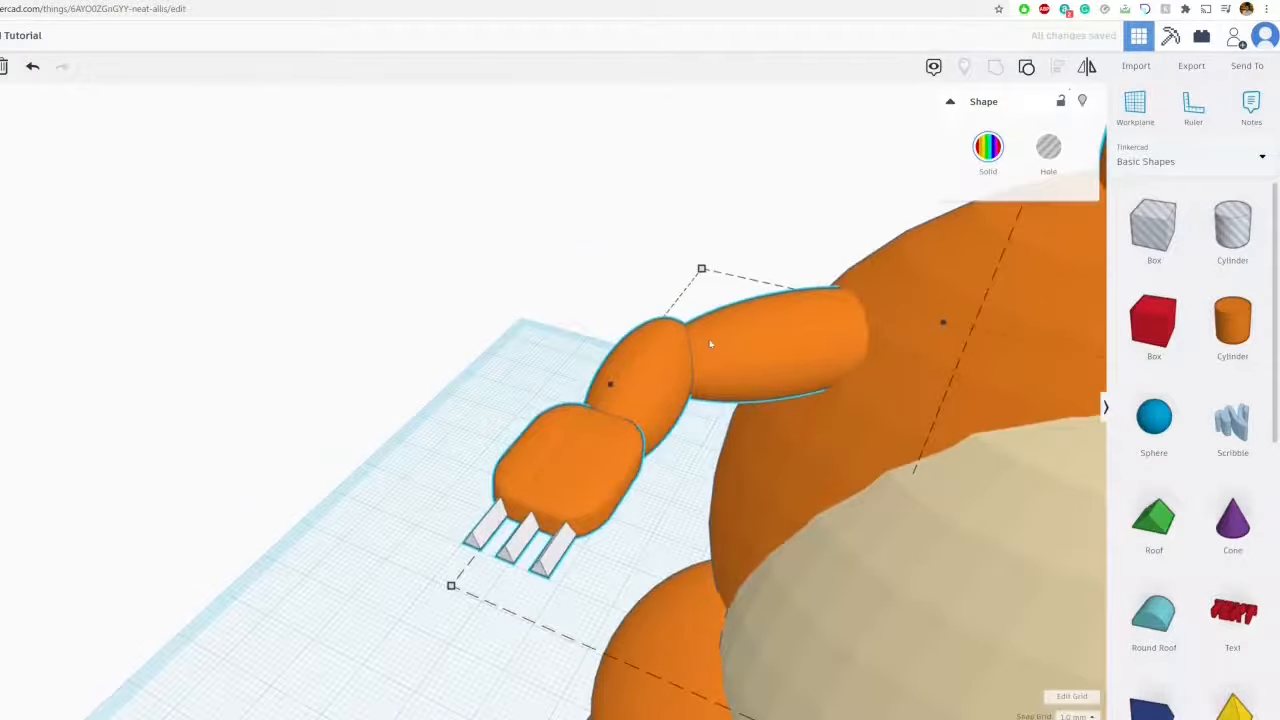
Duplicate the grouped arm, try mirroring the copy, and undo the mirroring
{"action": "key", "text": "ctrl+v"}
{"action": "scroll", "coordinate": [783, 400], "scroll_direction": "down", "scroll_amount": 2}
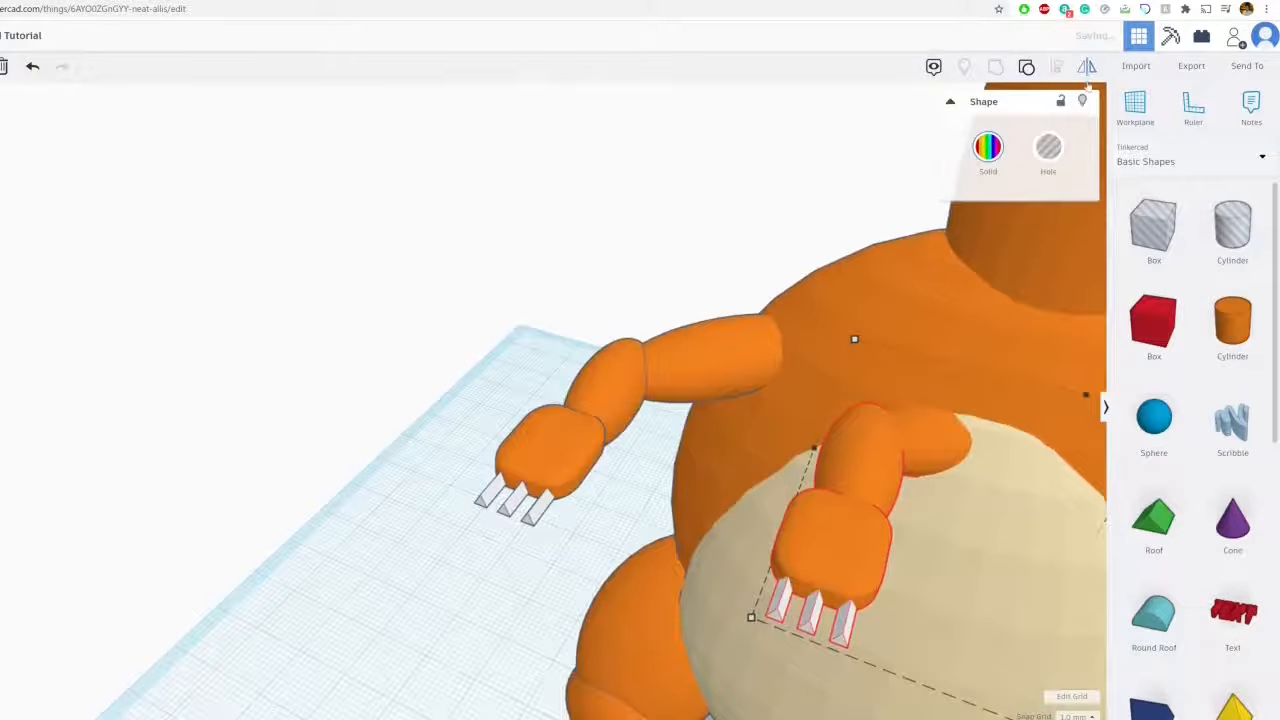
{"action": "scroll", "coordinate": [500, 402], "scroll_direction": "down", "scroll_amount": 2}
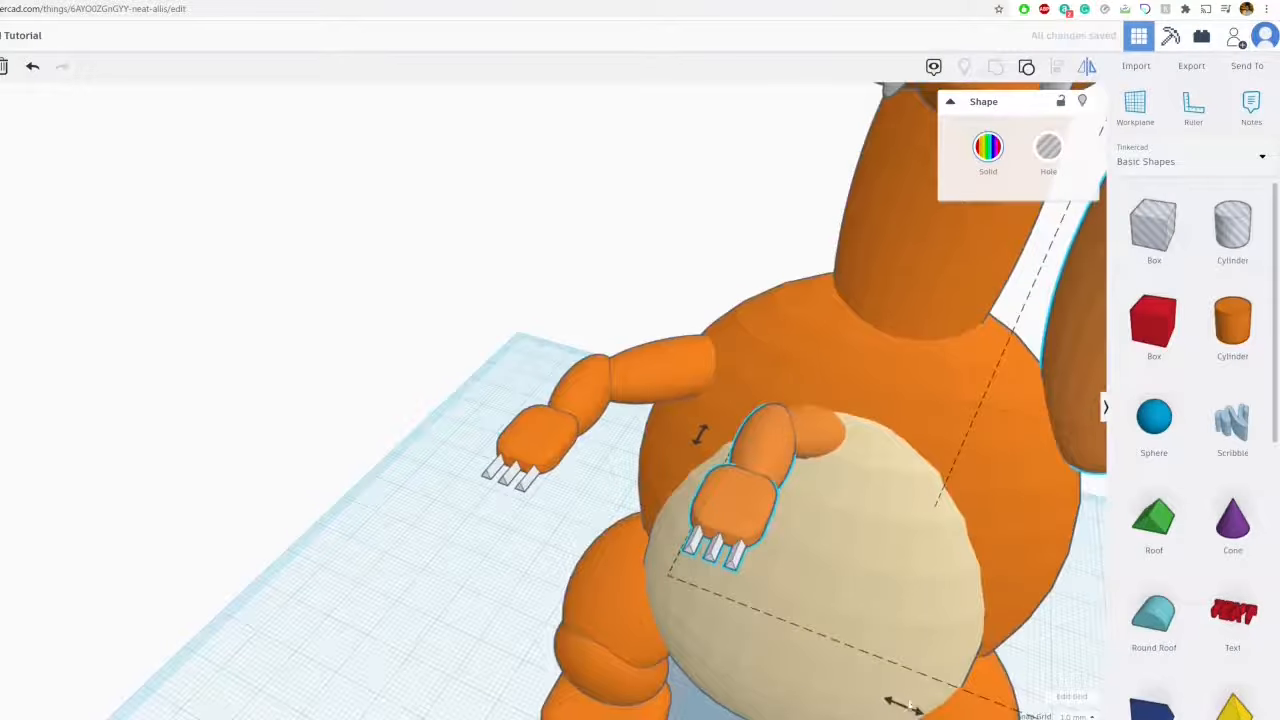
{"action": "left_click", "coordinate": [900, 704]}
{"action": "key", "text": "ctrl+z"}
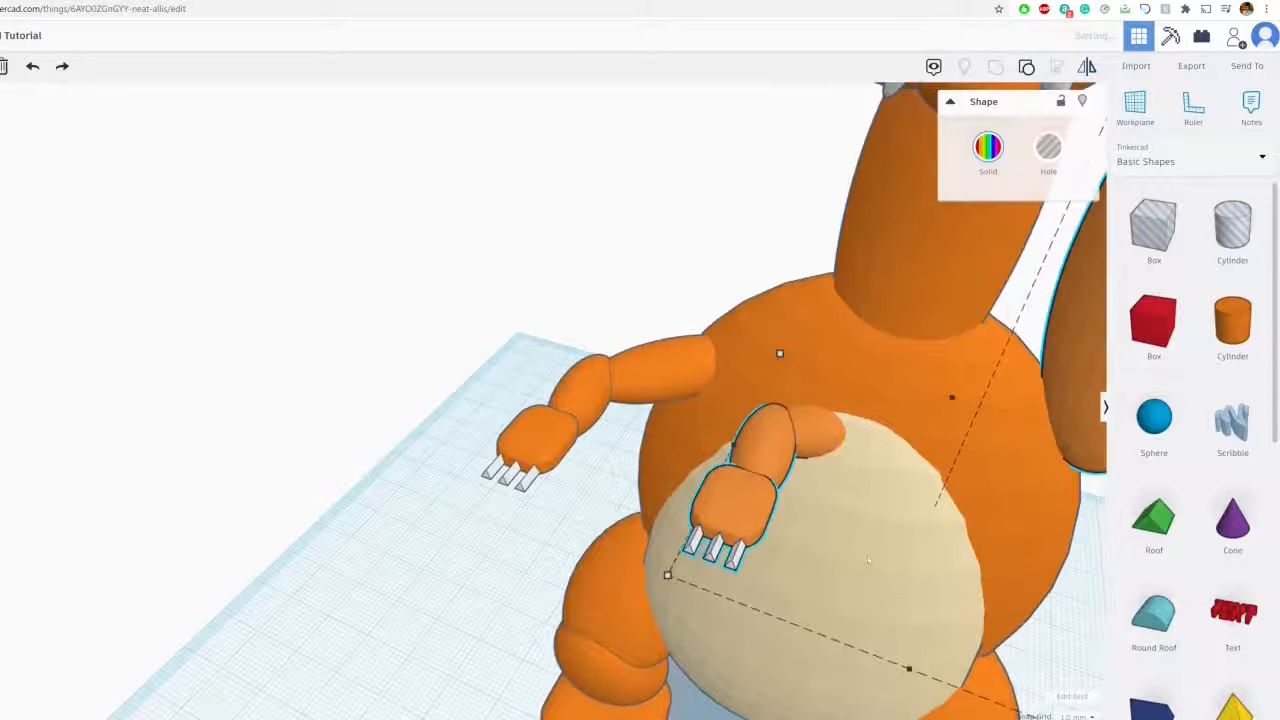
{"action": "scroll", "coordinate": [866, 588], "scroll_direction": "down", "scroll_amount": 4}
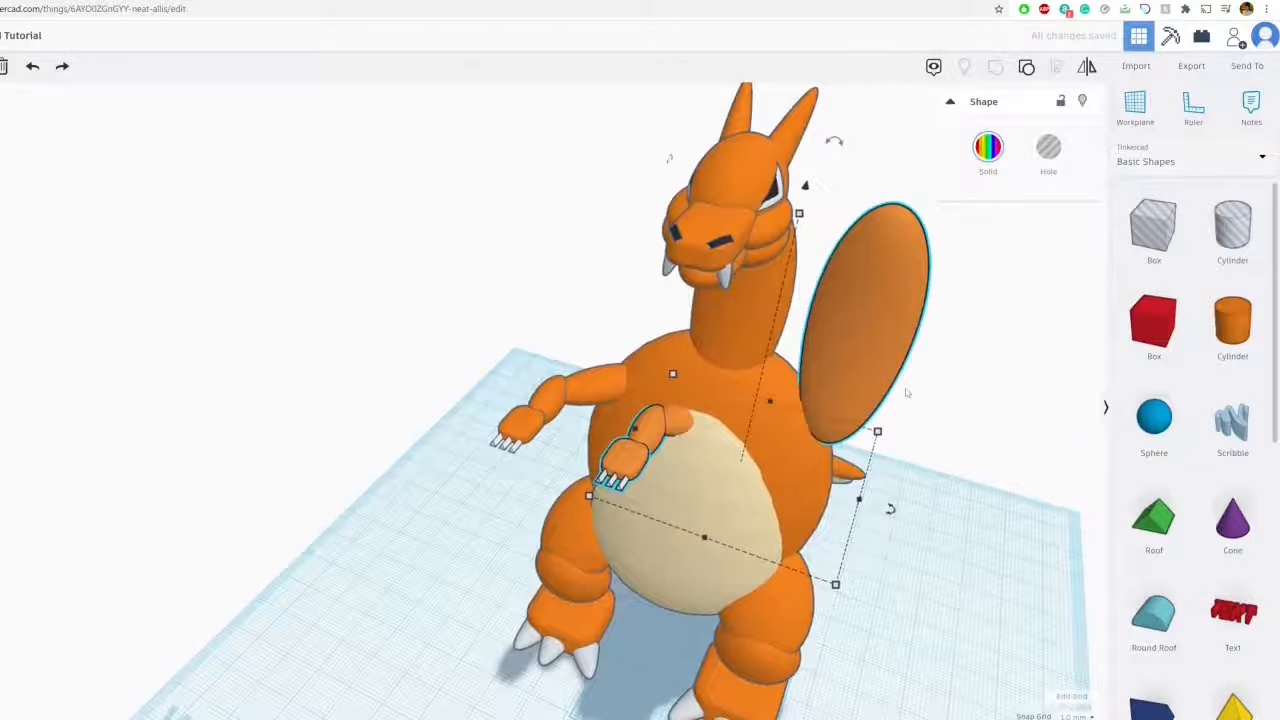
Delete the duplicated arm and ungroup the original arm, which was grouped together with the neck
{"action": "key", "text": "Delete"}
{"action": "left_click", "coordinate": [576, 385]}
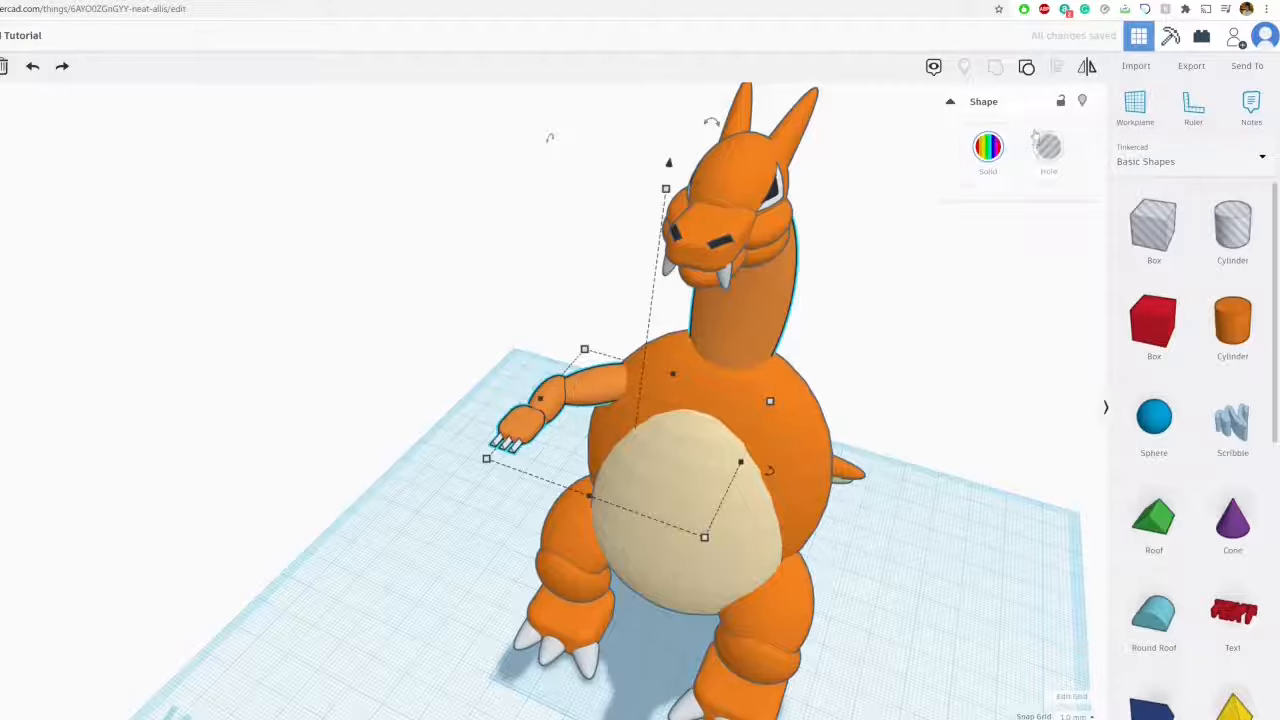
{"action": "left_click", "coordinate": [517, 377]}
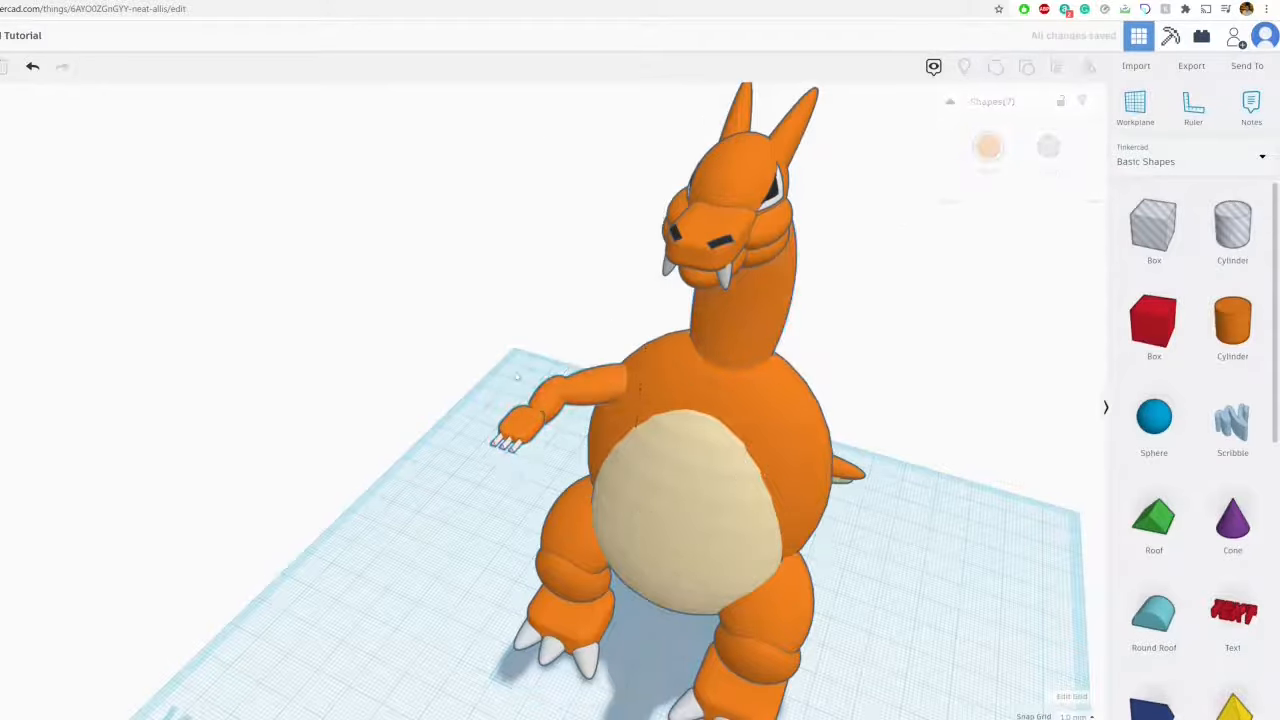
Select only the arm segments, hand and three claws without the neck, group them and turn on Multicolor
{"action": "left_click_drag", "start_coordinate": [570, 434], "coordinate": [571, 434]}
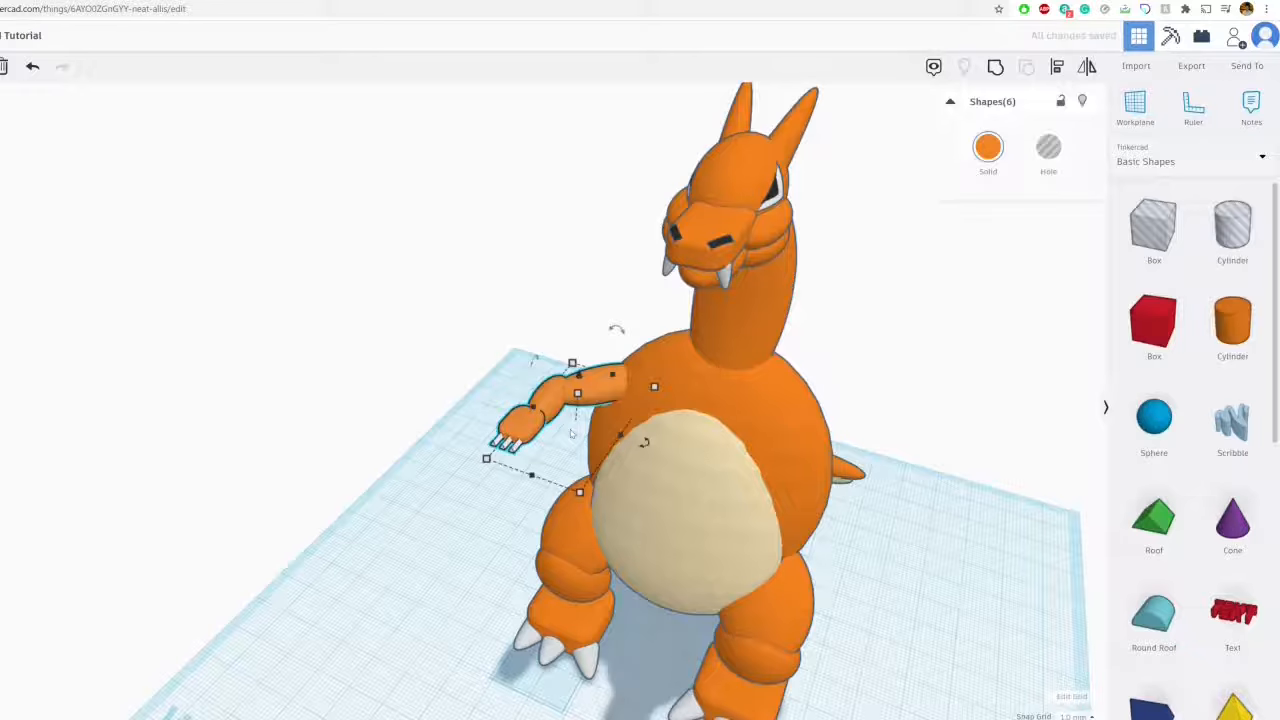
{"action": "scroll", "coordinate": [570, 434], "scroll_direction": "up", "scroll_amount": 5}
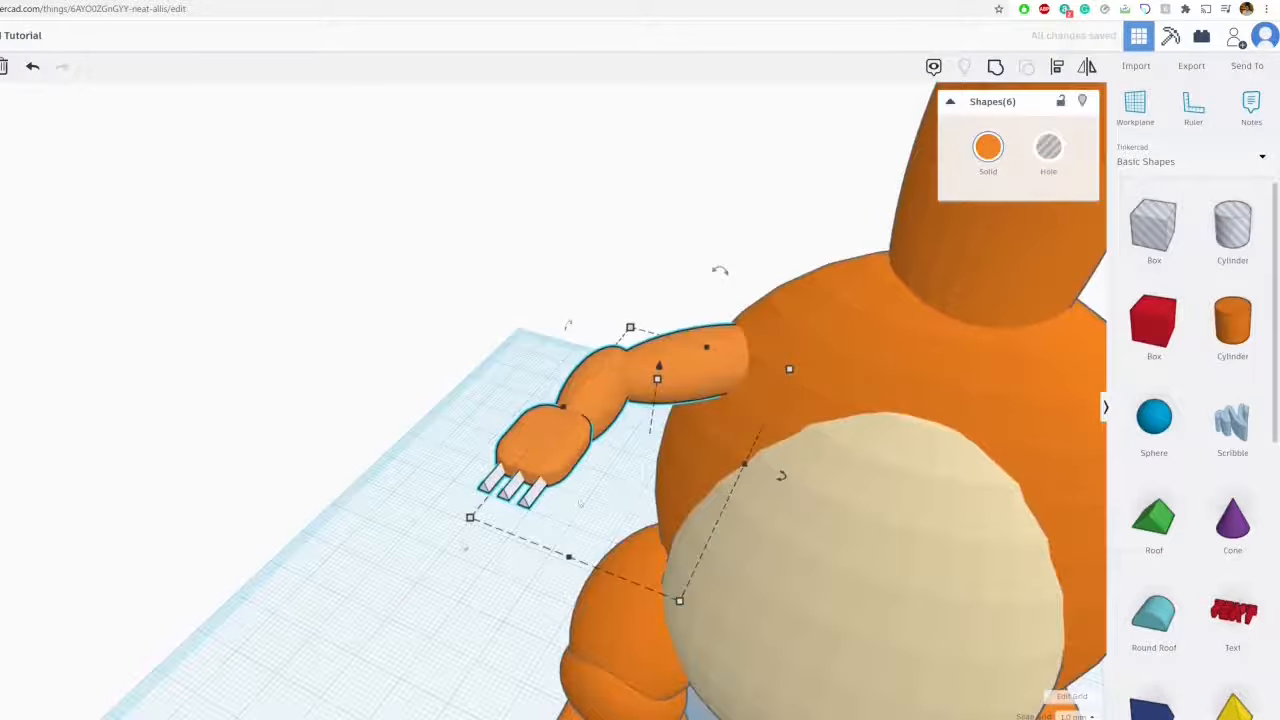
{"action": "left_click", "coordinate": [468, 524]}
{"action": "left_click_drag", "start_coordinate": [631, 353], "coordinate": [631, 349]}
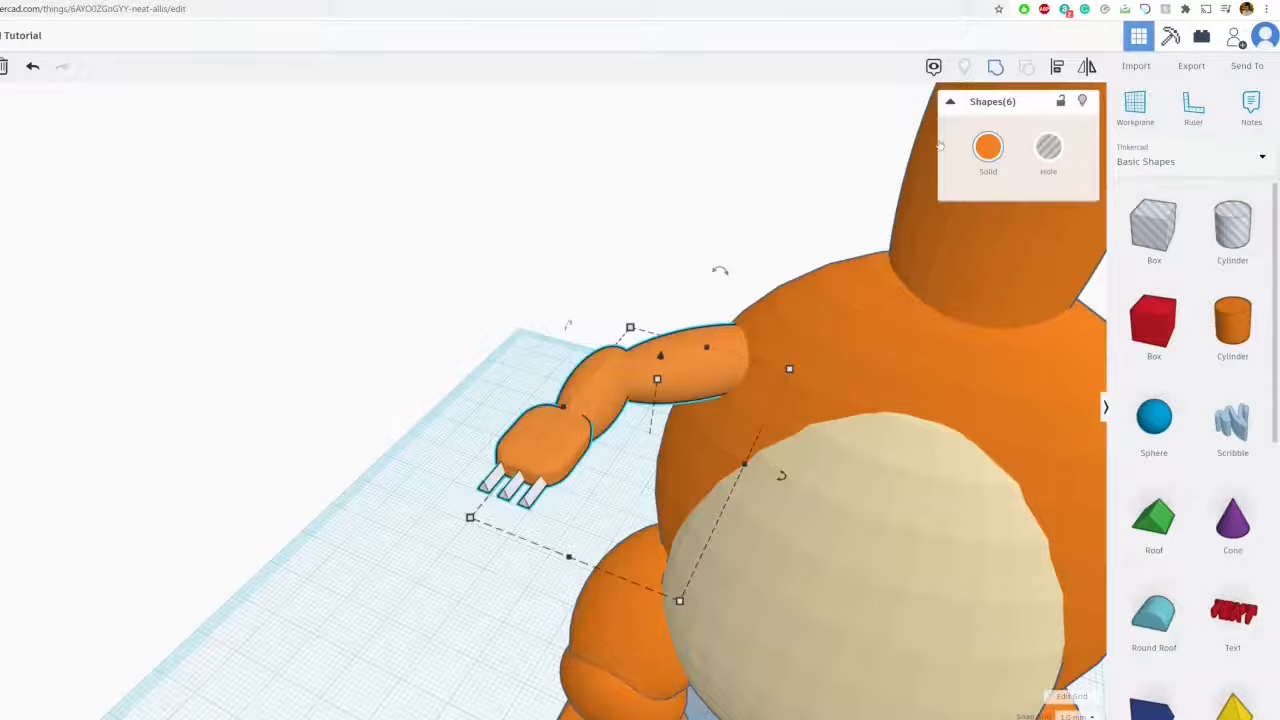
{"action": "key", "text": "ctrl+g"}
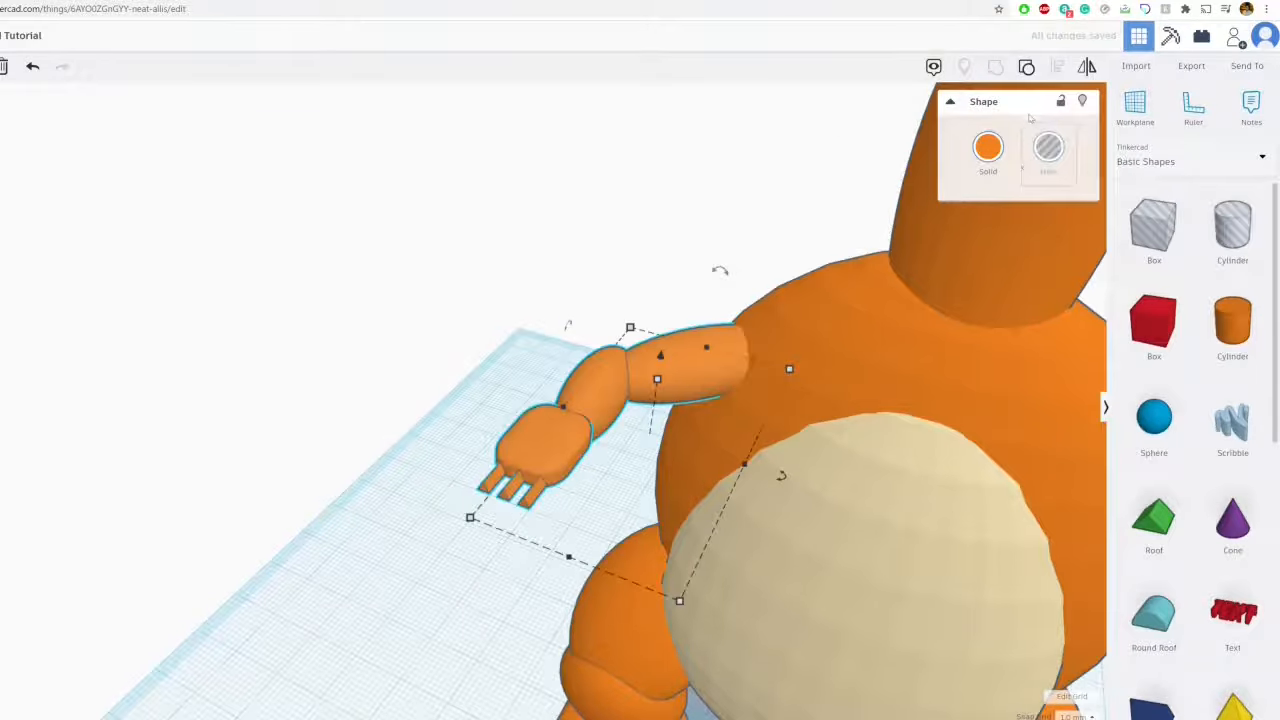
{"action": "left_click", "coordinate": [988, 147]}
{"action": "left_click", "coordinate": [992, 322]}
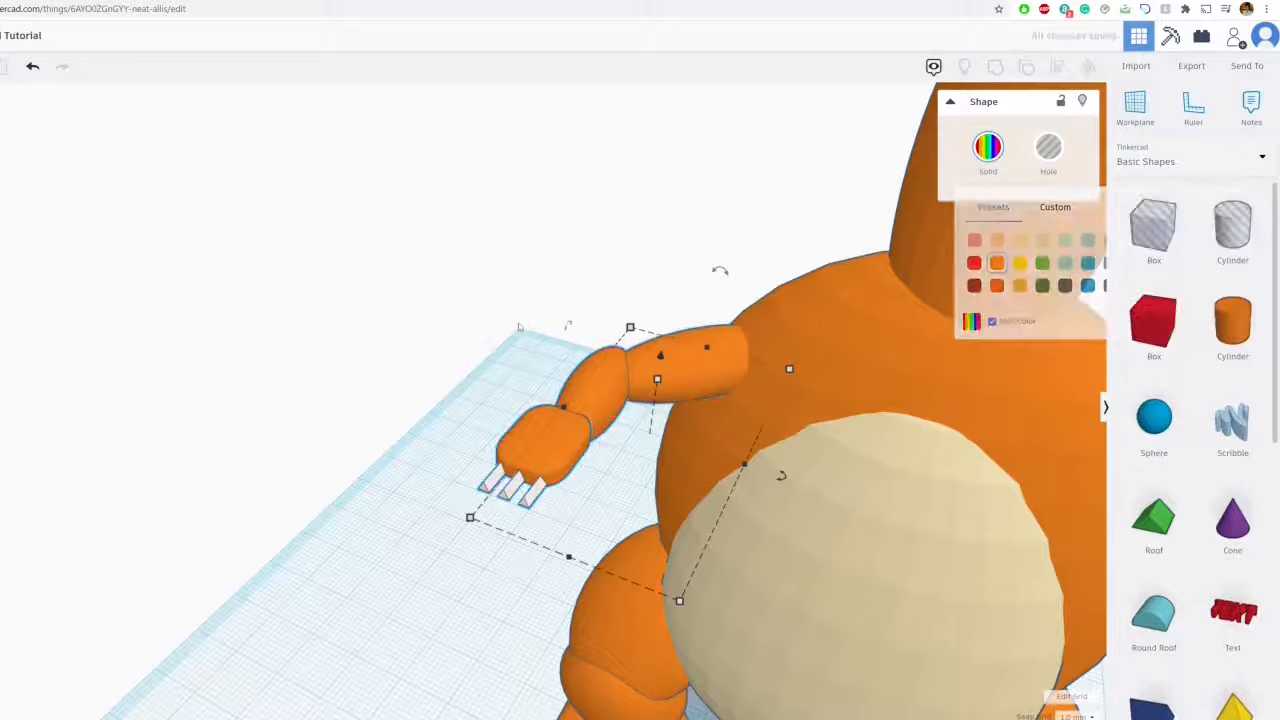
Duplicate the arm group, mirror the copy sideways and place it at the opposite shoulder
{"action": "key", "text": "ctrl+v"}
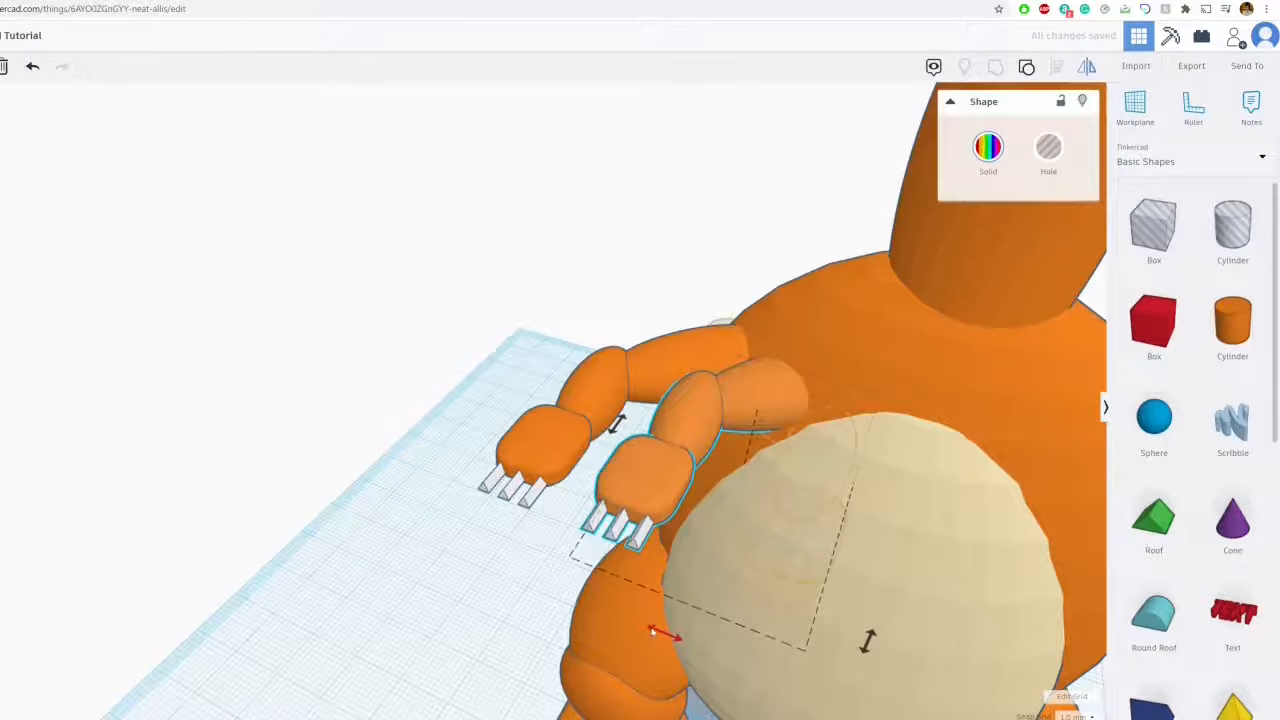
{"action": "left_click_drag", "start_coordinate": [651, 630], "coordinate": [1047, 519]}
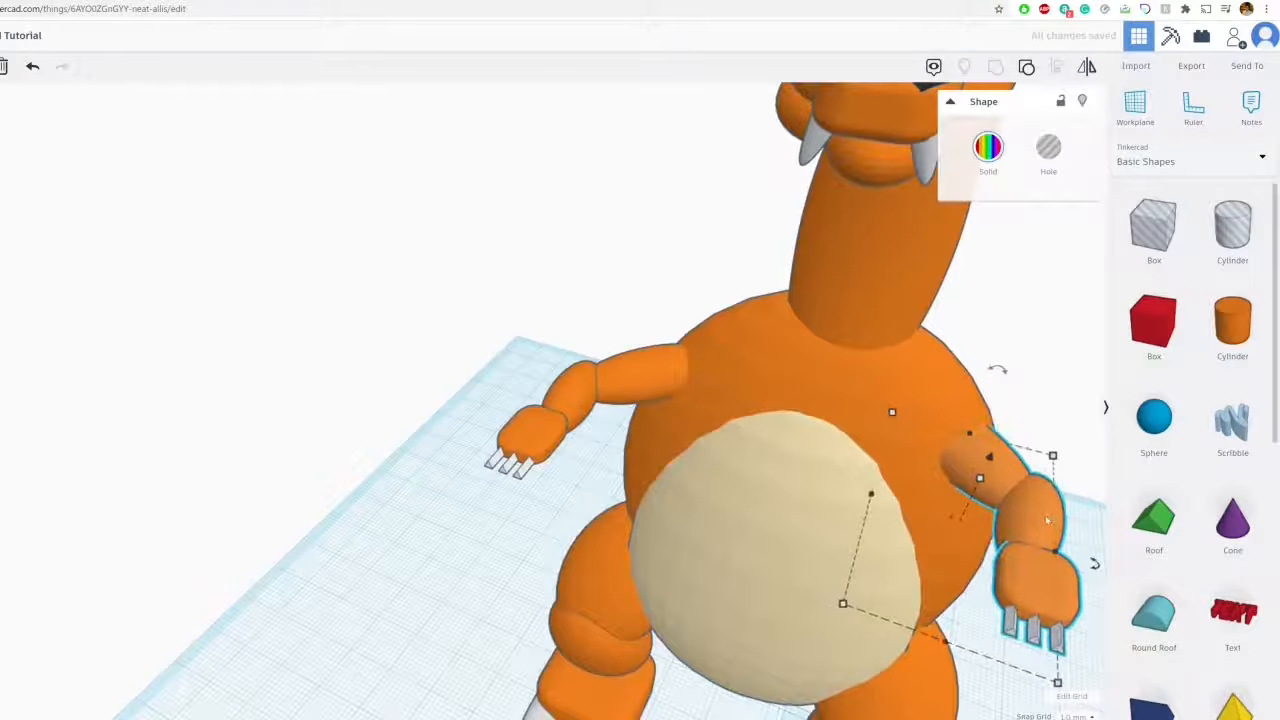
{"action": "left_click", "coordinate": [580, 274]}
{"action": "right_click_drag", "start_coordinate": [580, 274], "coordinate": [180, 190]}
{"action": "scroll", "coordinate": [486, 383], "scroll_direction": "down", "scroll_amount": 3}
{"action": "right_click_drag", "start_coordinate": [486, 383], "coordinate": [310, 325]}
{"action": "scroll", "coordinate": [486, 420], "scroll_direction": "down", "scroll_amount": 1}
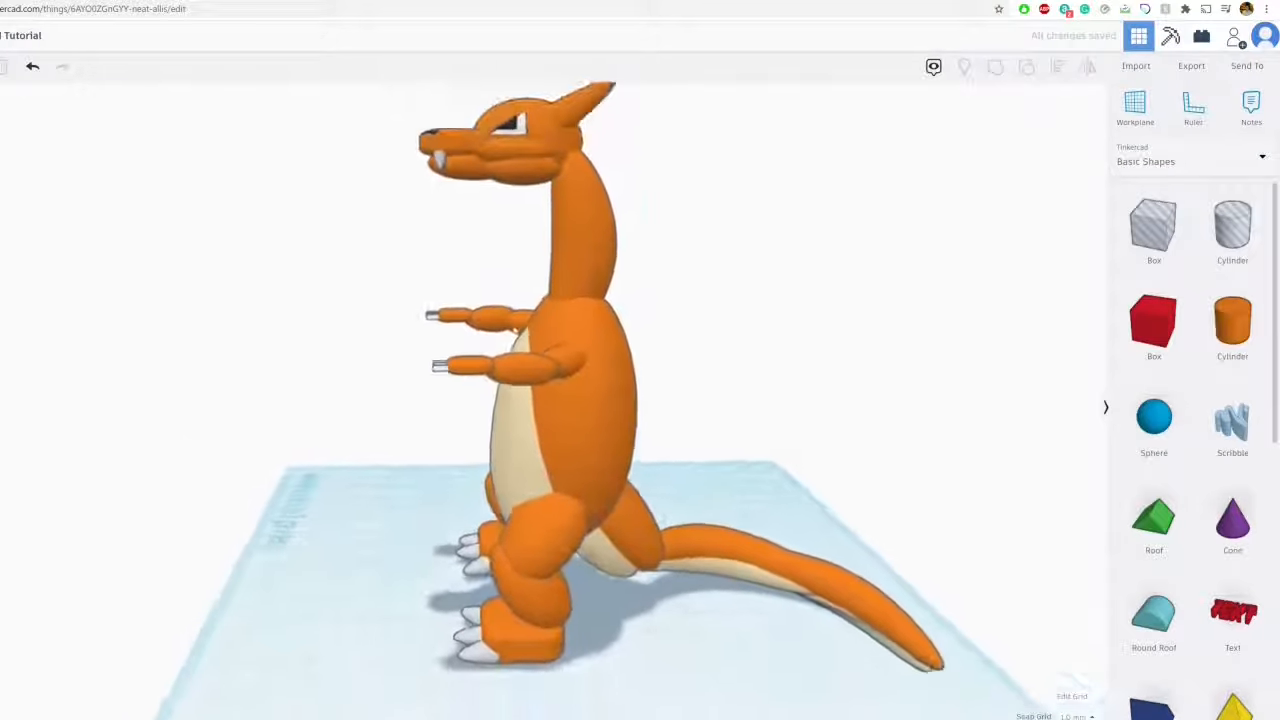
{"action": "scroll", "coordinate": [516, 329], "scroll_direction": "down", "scroll_amount": 1}
{"action": "right_click_drag", "start_coordinate": [516, 329], "coordinate": [889, 409]}
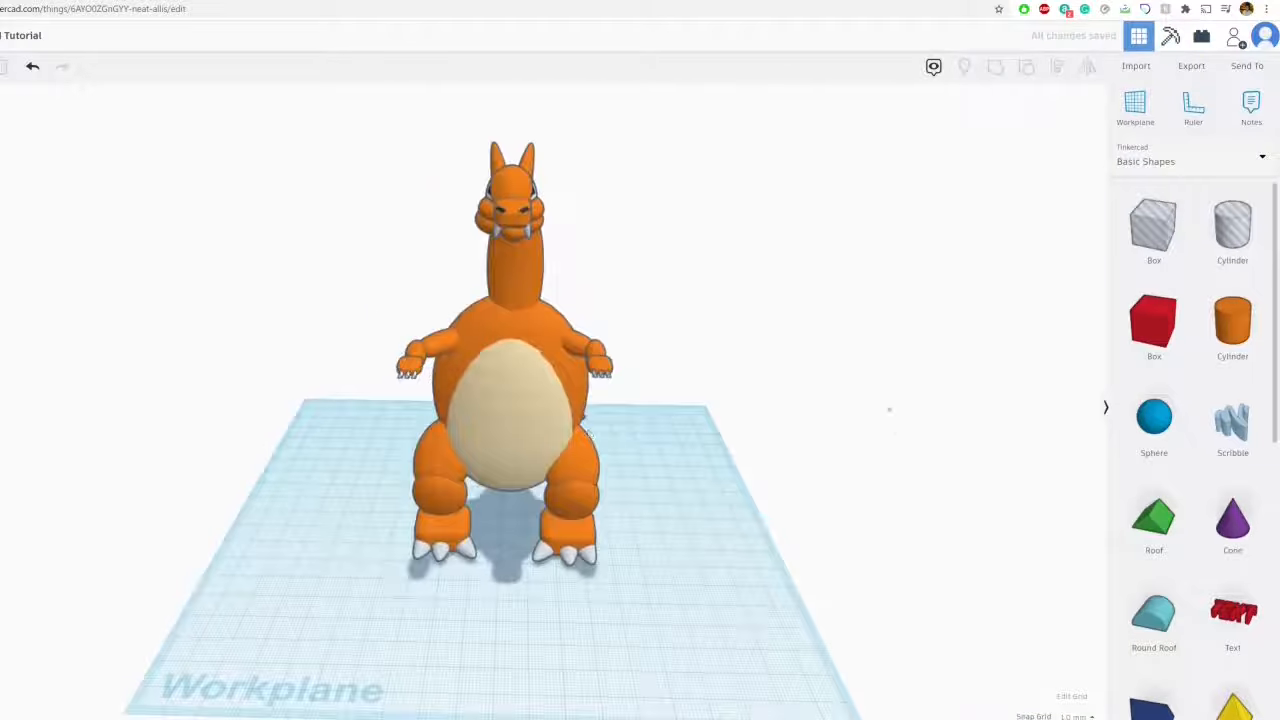
Add a Donut slice from the Favorites shapes beside the Charizard and stretch it into a long arc
{"action": "left_click", "coordinate": [1170, 163]}
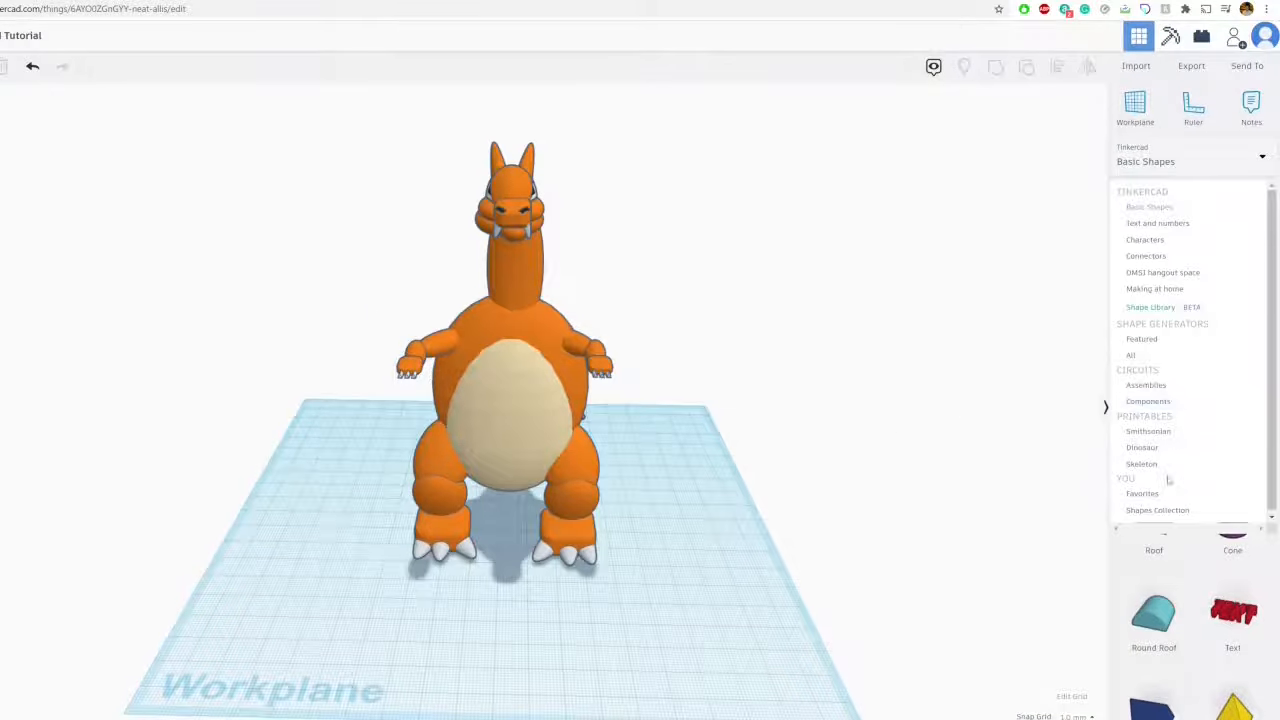
{"action": "left_click", "coordinate": [1166, 495]}
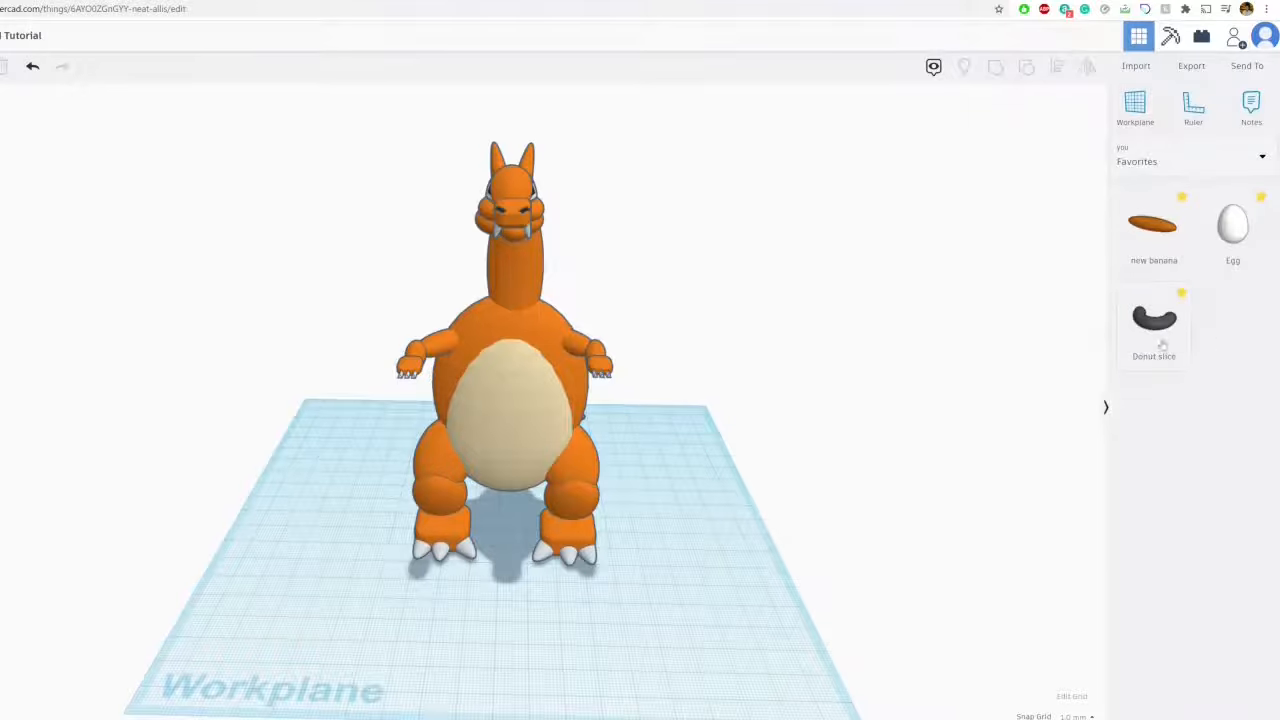
{"action": "left_click_drag", "start_coordinate": [1162, 345], "coordinate": [735, 605]}
{"action": "scroll", "coordinate": [700, 570], "scroll_direction": "down", "scroll_amount": 3}
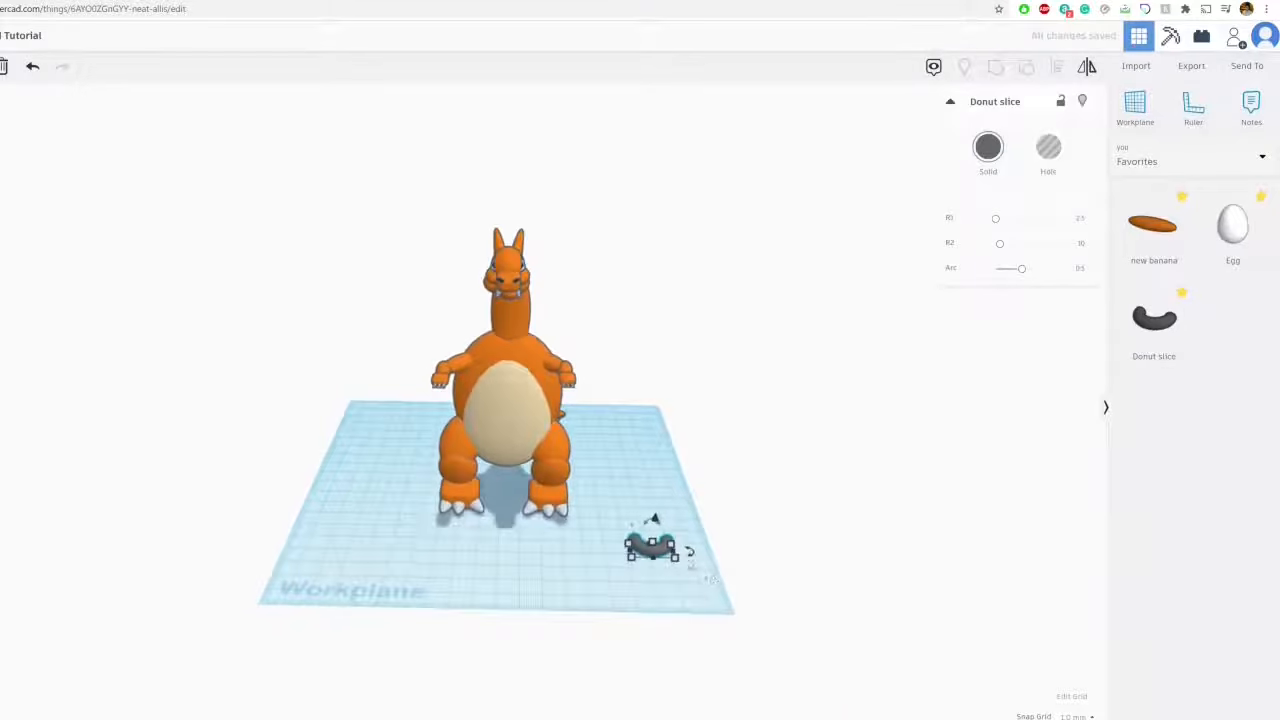
{"action": "left_click_drag", "start_coordinate": [674, 553], "coordinate": [894, 563]}
{"action": "right_click_drag", "start_coordinate": [894, 563], "coordinate": [811, 444]}
{"action": "middle_click_drag", "start_coordinate": [455, 590], "coordinate": [620, 436]}
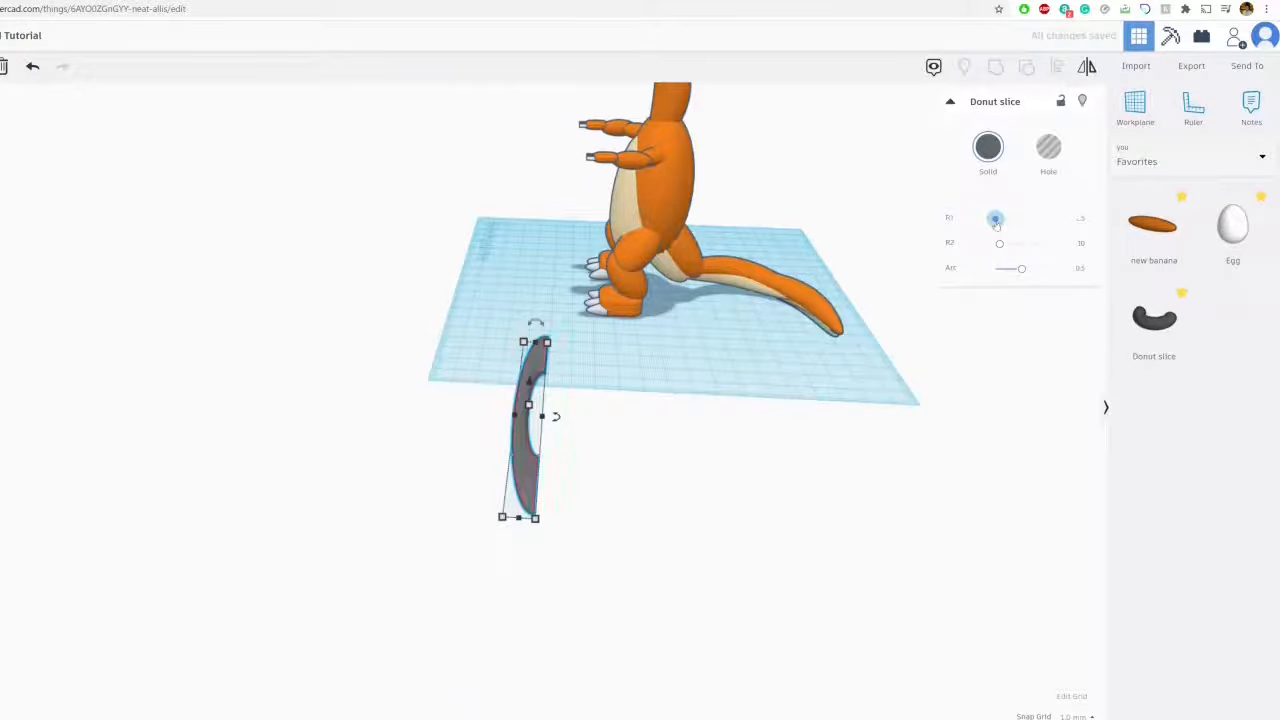
Set the donut slice's R1 to 1 and its height to 7 mm
{"action": "left_click_drag", "start_coordinate": [995, 221], "coordinate": [994, 222]}
{"action": "scroll", "coordinate": [677, 451], "scroll_direction": "up", "scroll_amount": 4}
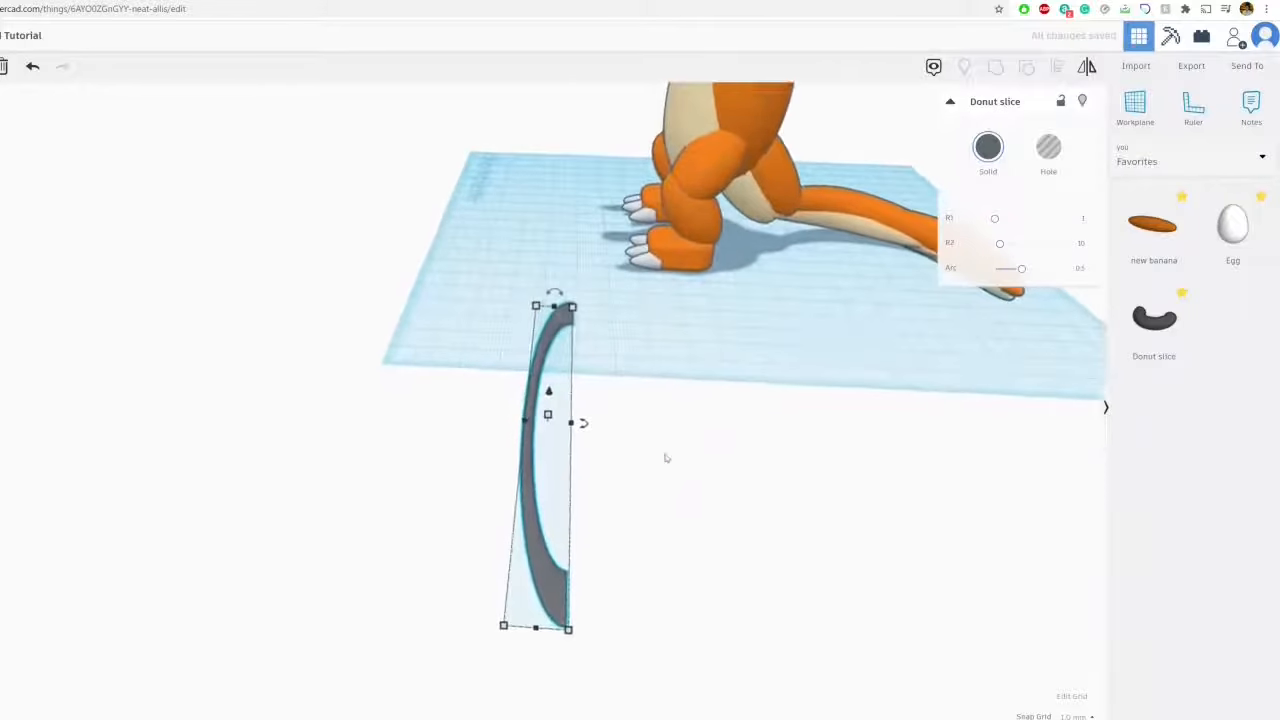
{"action": "right_click_drag", "start_coordinate": [666, 457], "coordinate": [531, 451]}
{"action": "left_click_drag", "start_coordinate": [427, 406], "coordinate": [425, 385]}
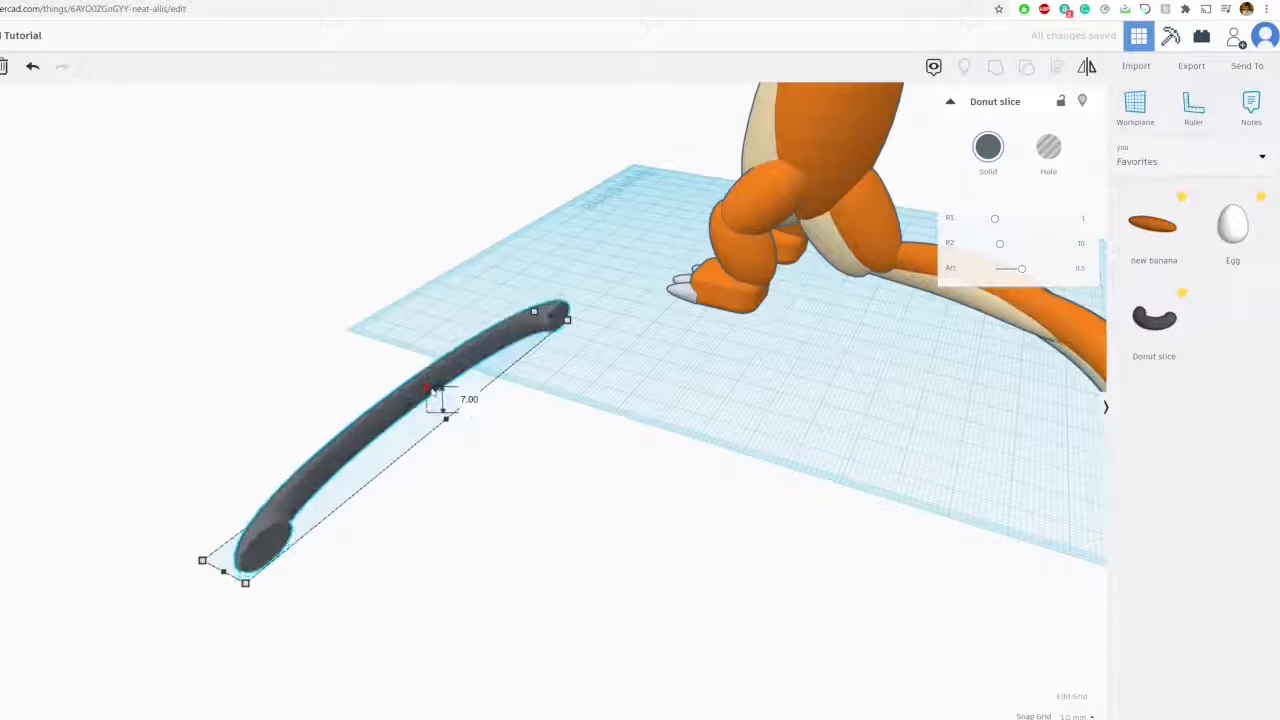
Widen the donut slice across its curve to 42 mm
{"action": "left_click", "coordinate": [215, 570]}
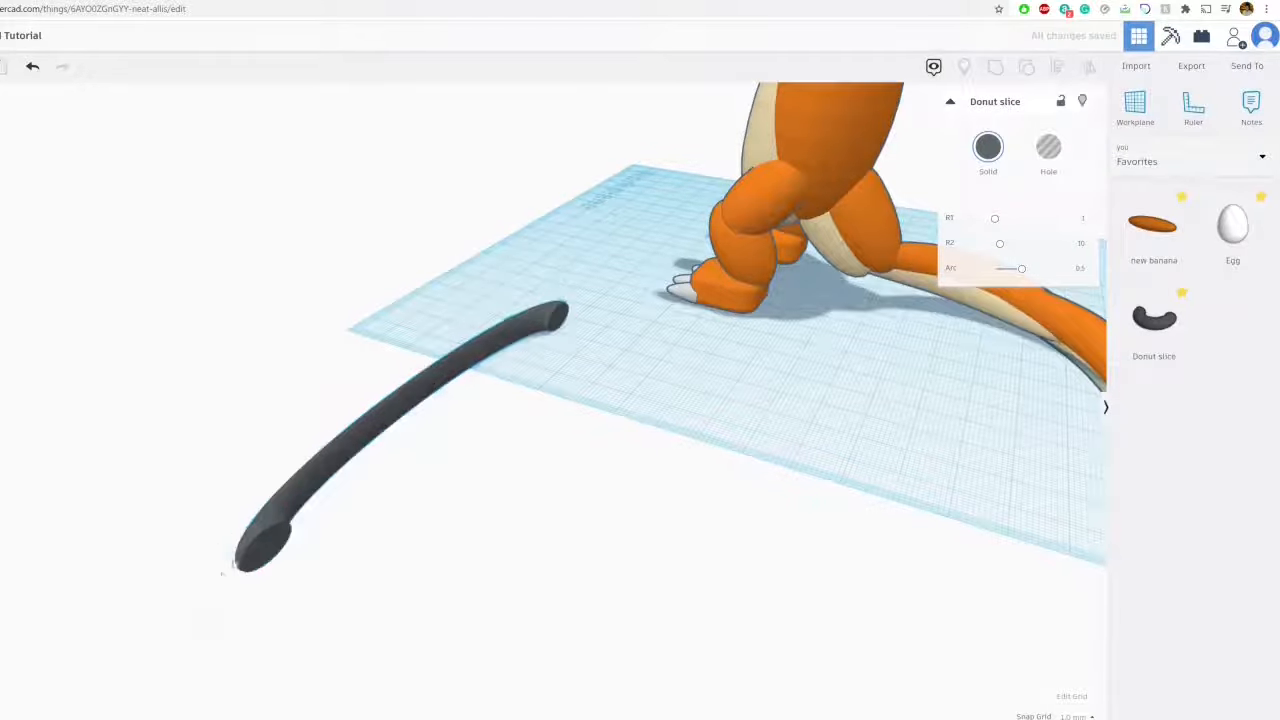
{"action": "left_click", "coordinate": [286, 524]}
{"action": "right_click_drag", "start_coordinate": [286, 524], "coordinate": [729, 389]}
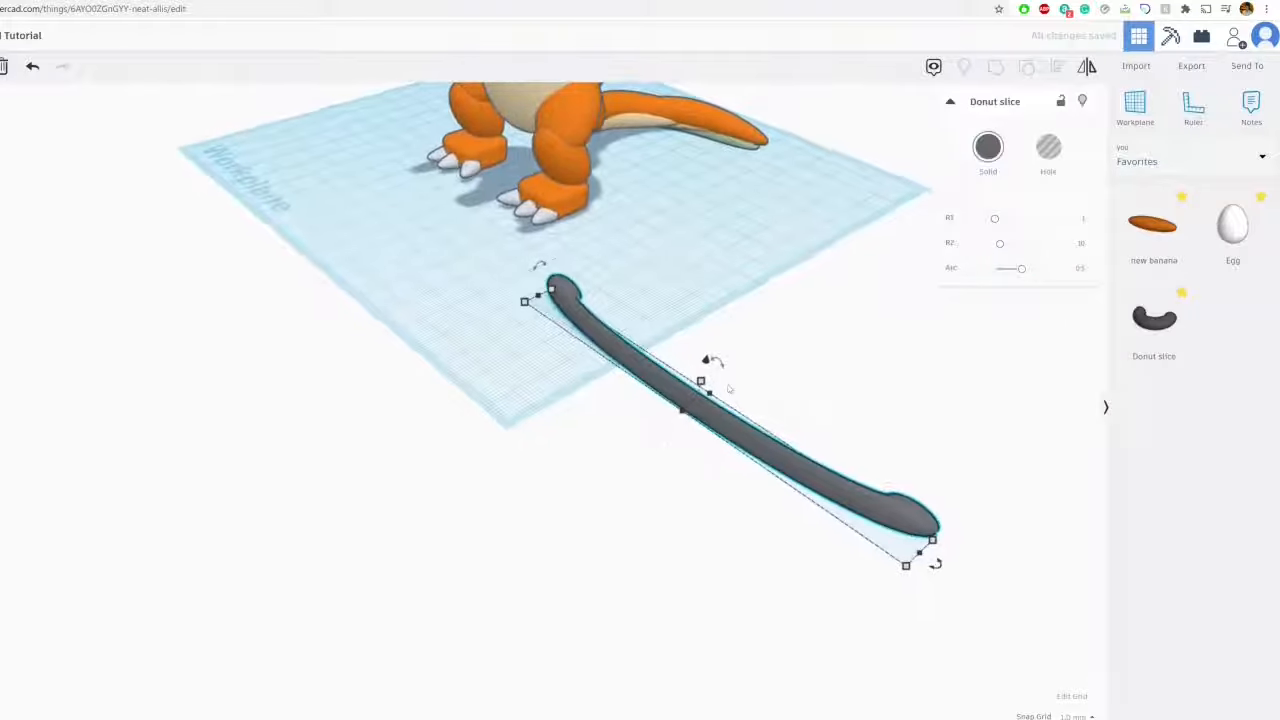
{"action": "left_click_drag", "start_coordinate": [709, 394], "coordinate": [784, 347]}
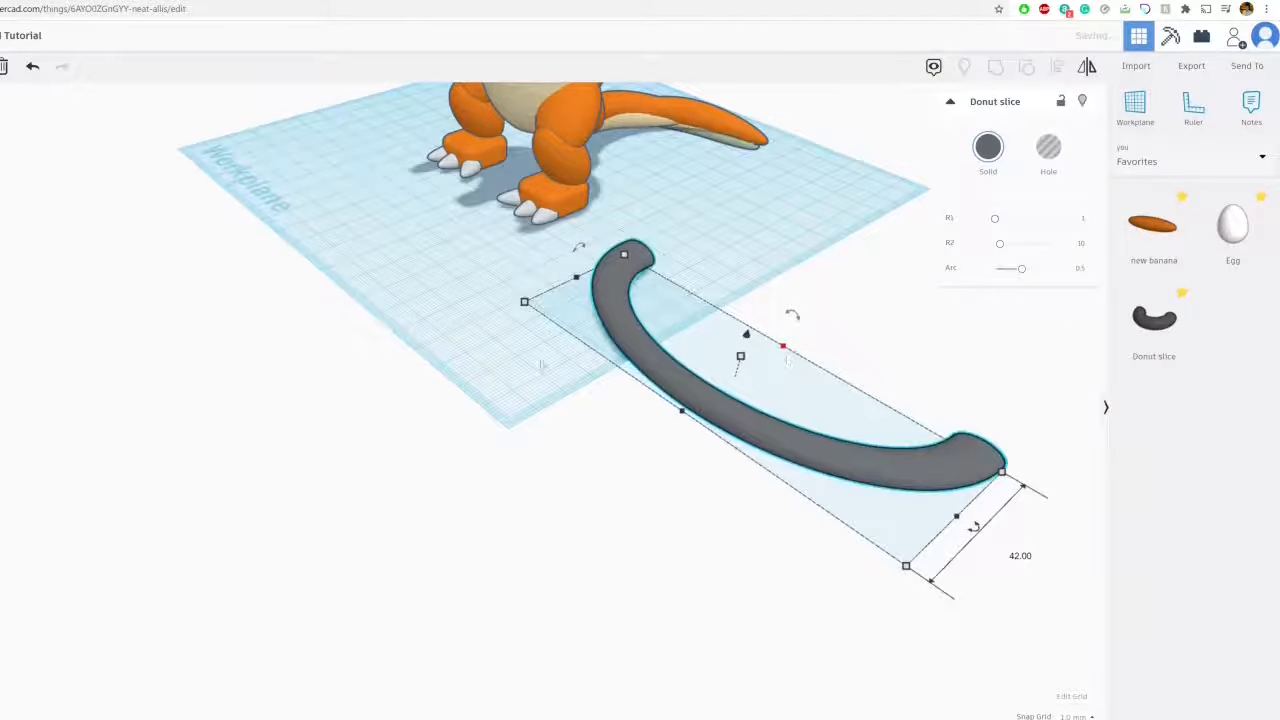
Switch to the Google Images page with the Charizard reference picture to examine the wings
{"action": "key", "text": "ctrl+Tab"}
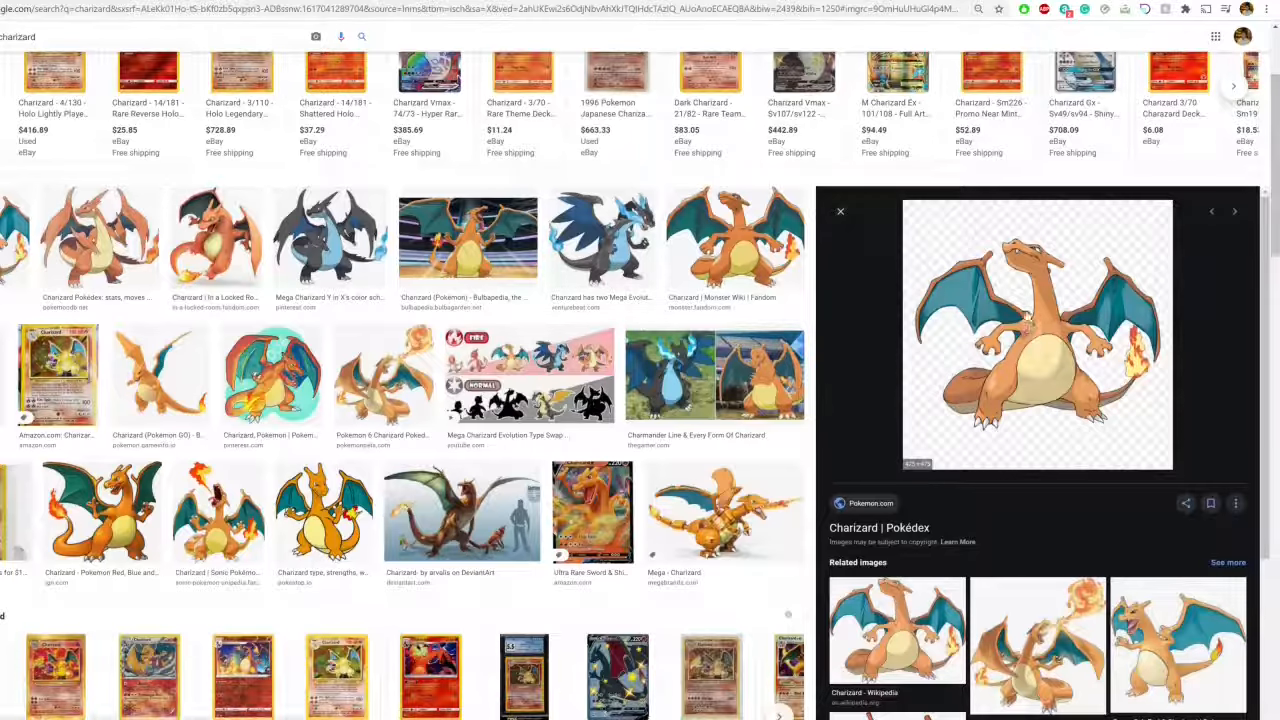
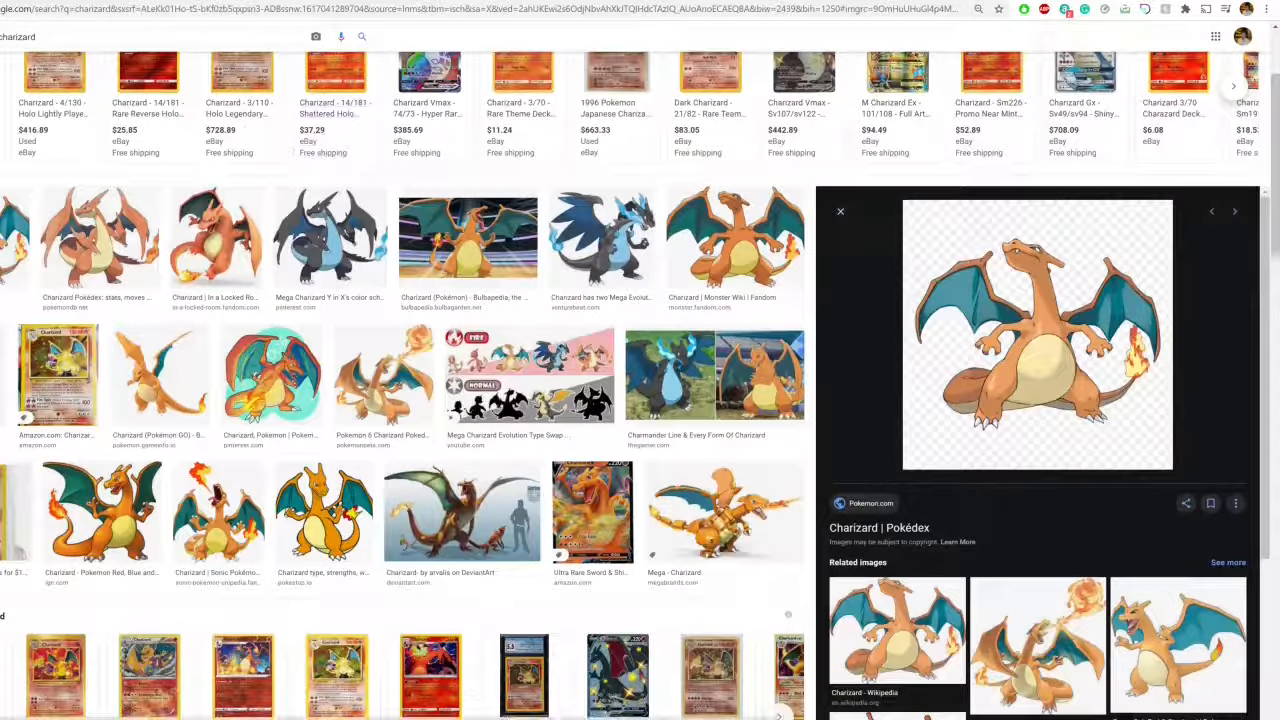
Switch back to the Tinkercad design and reposition the long donut slice beside the Charizard
{"action": "key", "text": "ctrl+Tab"}
{"action": "right_click_drag", "start_coordinate": [604, 326], "coordinate": [568, 326]}
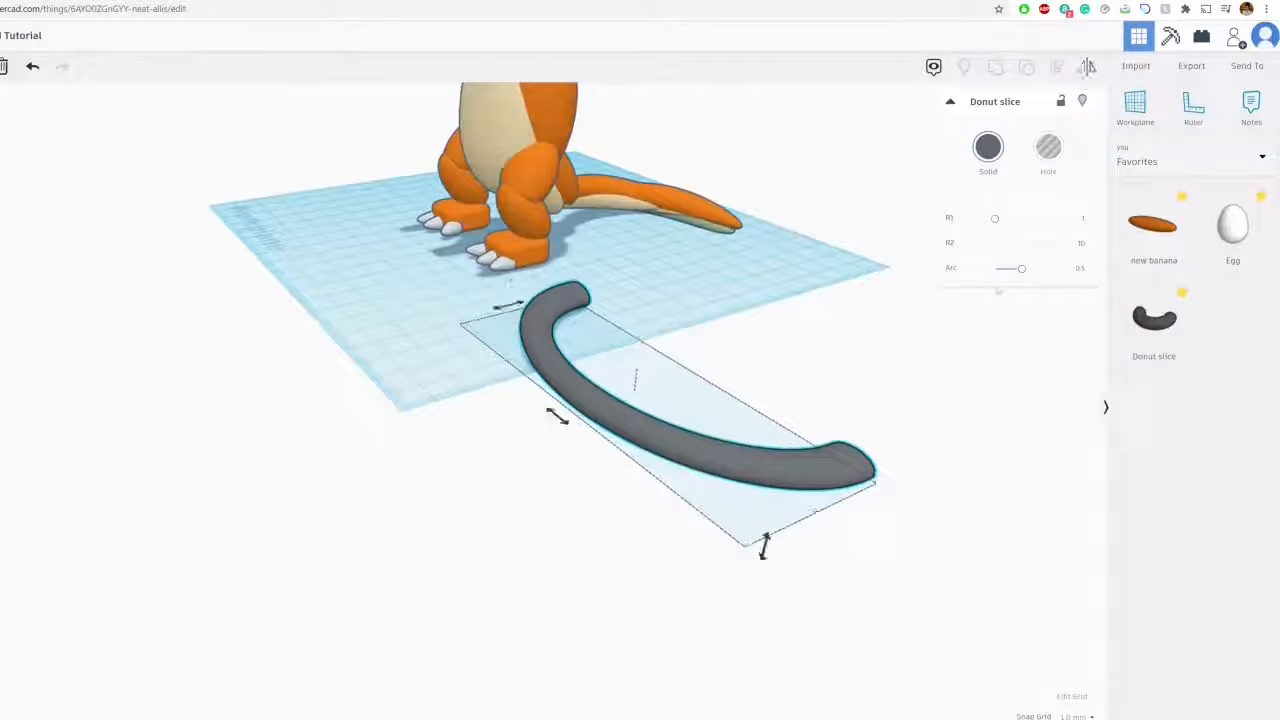
{"action": "left_click", "coordinate": [508, 305]}
{"action": "right_click_drag", "start_coordinate": [604, 323], "coordinate": [742, 437]}
{"action": "middle_click_drag", "start_coordinate": [742, 437], "coordinate": [569, 291]}
{"action": "right_click_drag", "start_coordinate": [569, 291], "coordinate": [610, 270]}
{"action": "left_click_drag", "start_coordinate": [539, 300], "coordinate": [627, 238]}
Shorten the donut slice to an Arc of 0.39 and move it farther away from the workplane
{"action": "middle_click_drag", "start_coordinate": [635, 211], "coordinate": [642, 316]}
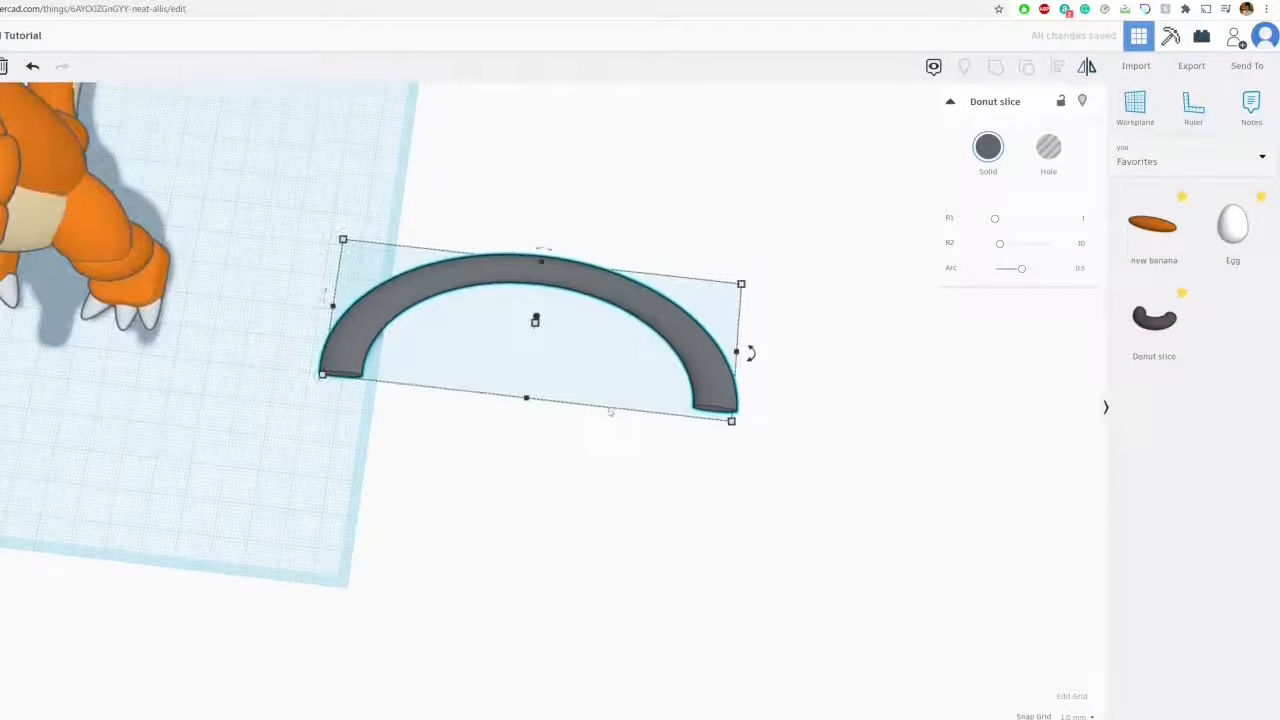
{"action": "left_click", "coordinate": [567, 431]}
{"action": "left_click", "coordinate": [721, 396]}
{"action": "left_click_drag", "start_coordinate": [1020, 273], "coordinate": [1017, 270]}
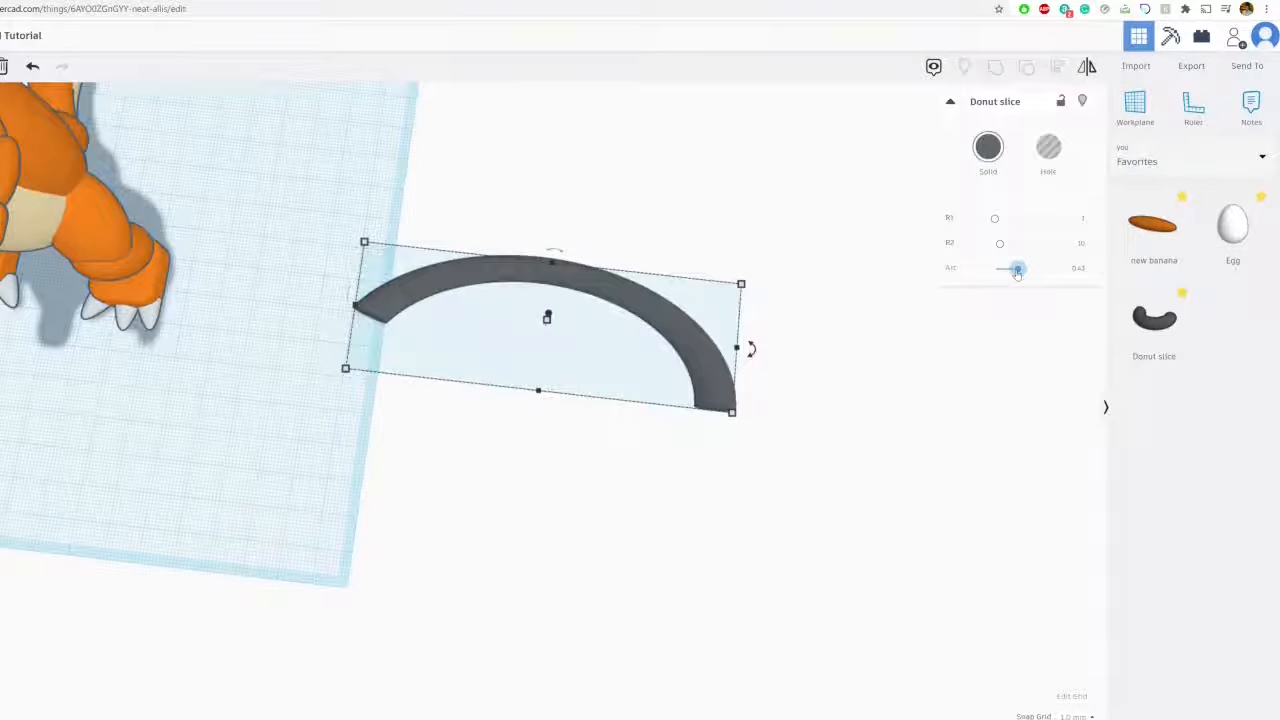
{"action": "left_click_drag", "start_coordinate": [700, 367], "coordinate": [791, 350]}
{"action": "left_click_drag", "start_coordinate": [1015, 271], "coordinate": [1015, 269]}
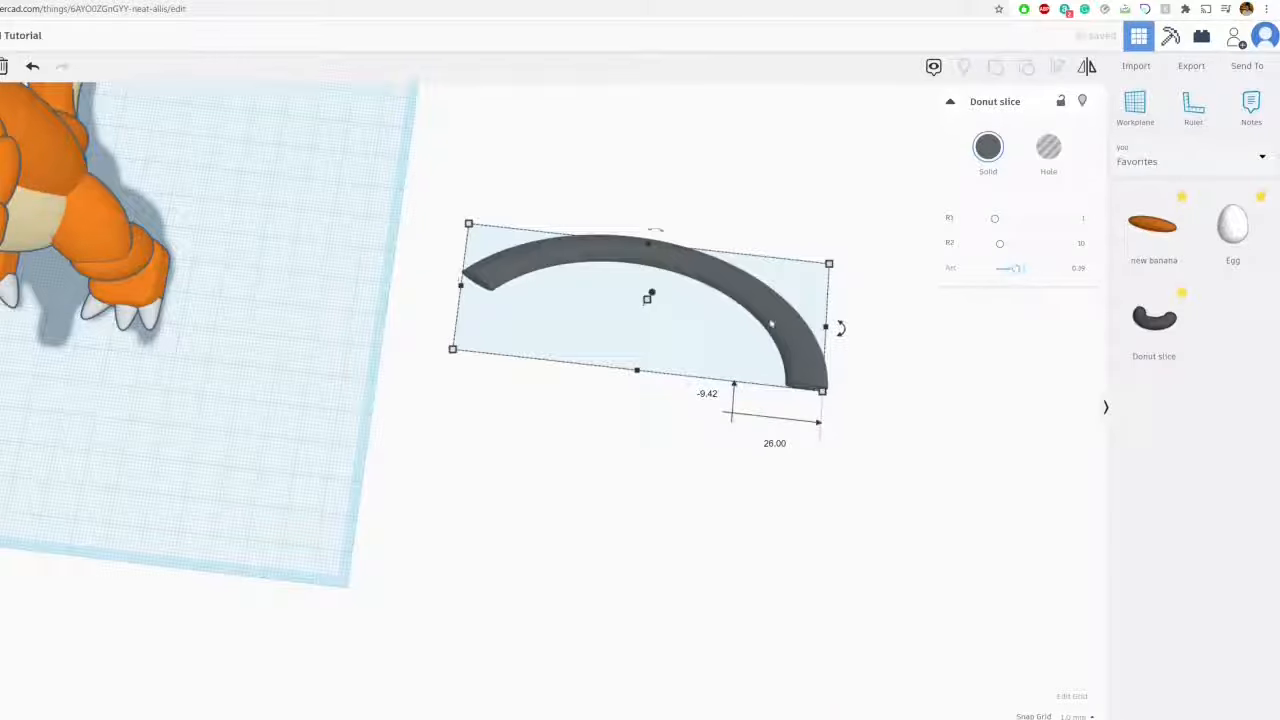
{"action": "left_click_drag", "start_coordinate": [519, 272], "coordinate": [719, 287]}
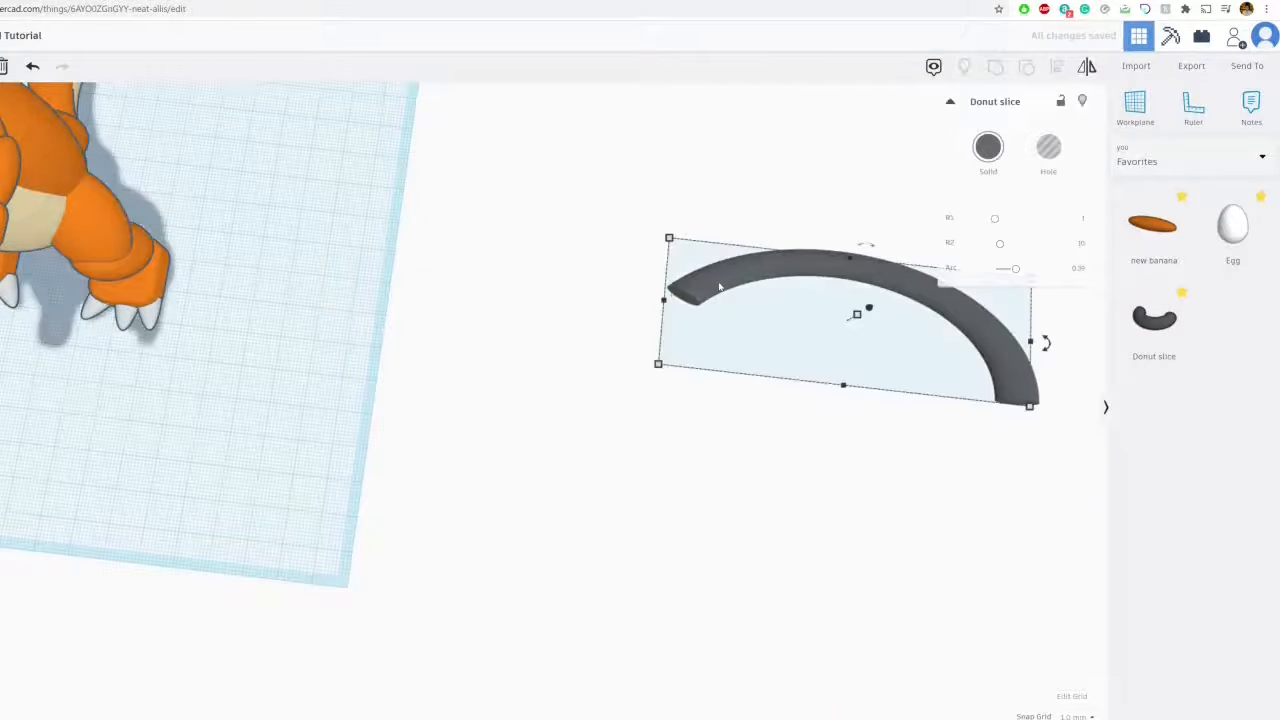
Paste a second donut slice against the inner end of the first, checking the reference picture, and set its Arc to 0.48
{"action": "key", "text": "ctrl+v"}
{"action": "left_click_drag", "start_coordinate": [874, 308], "coordinate": [370, 200]}
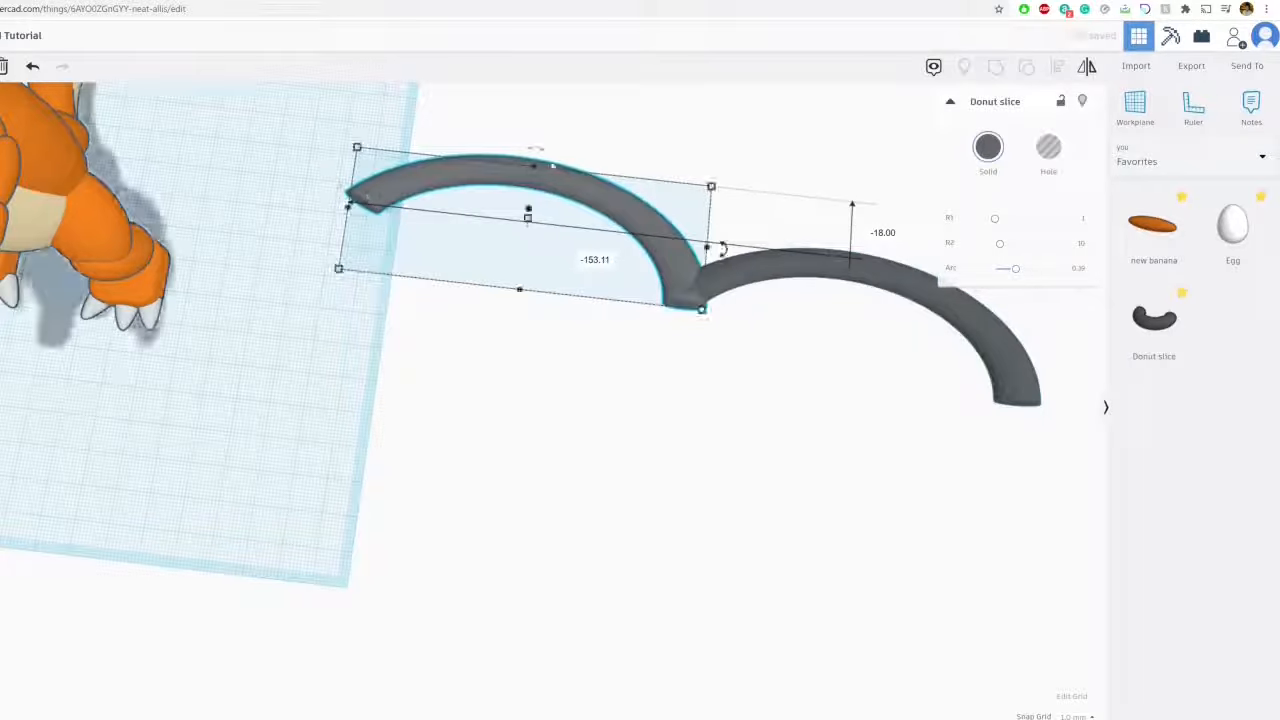
{"action": "key", "text": "ctrl+Tab"}
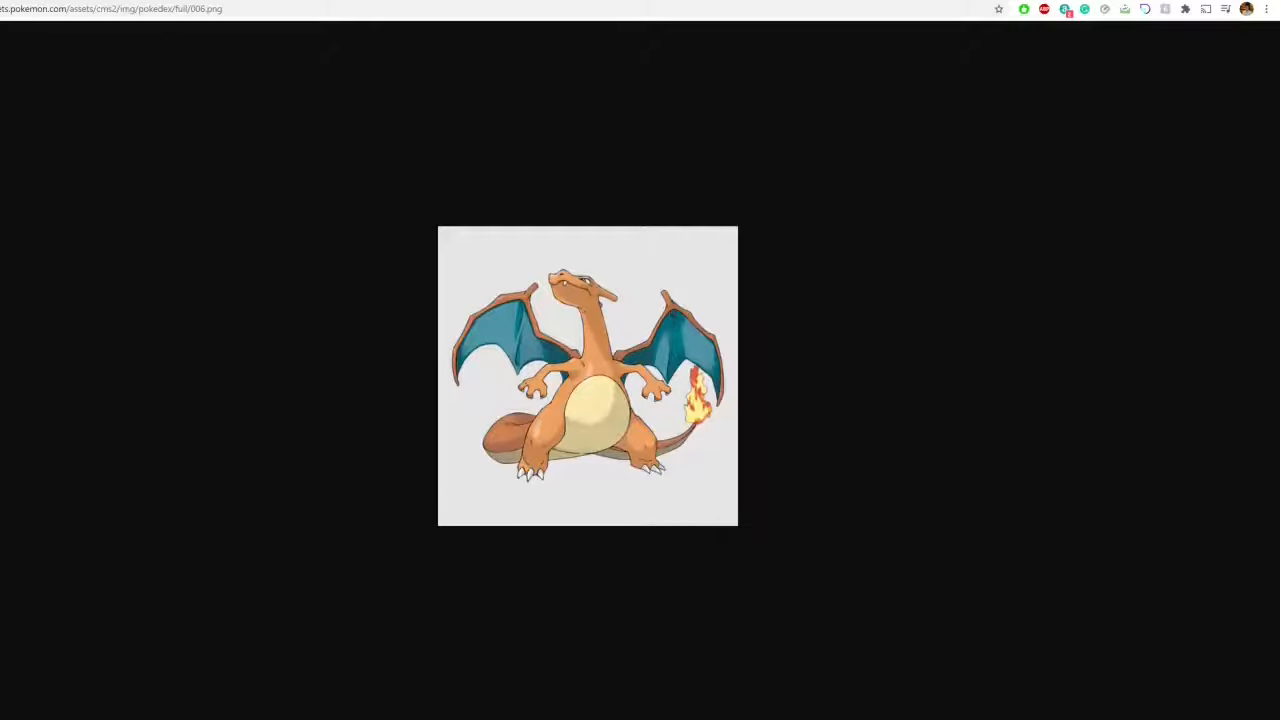
{"action": "key", "text": "ctrl+shift+Tab"}
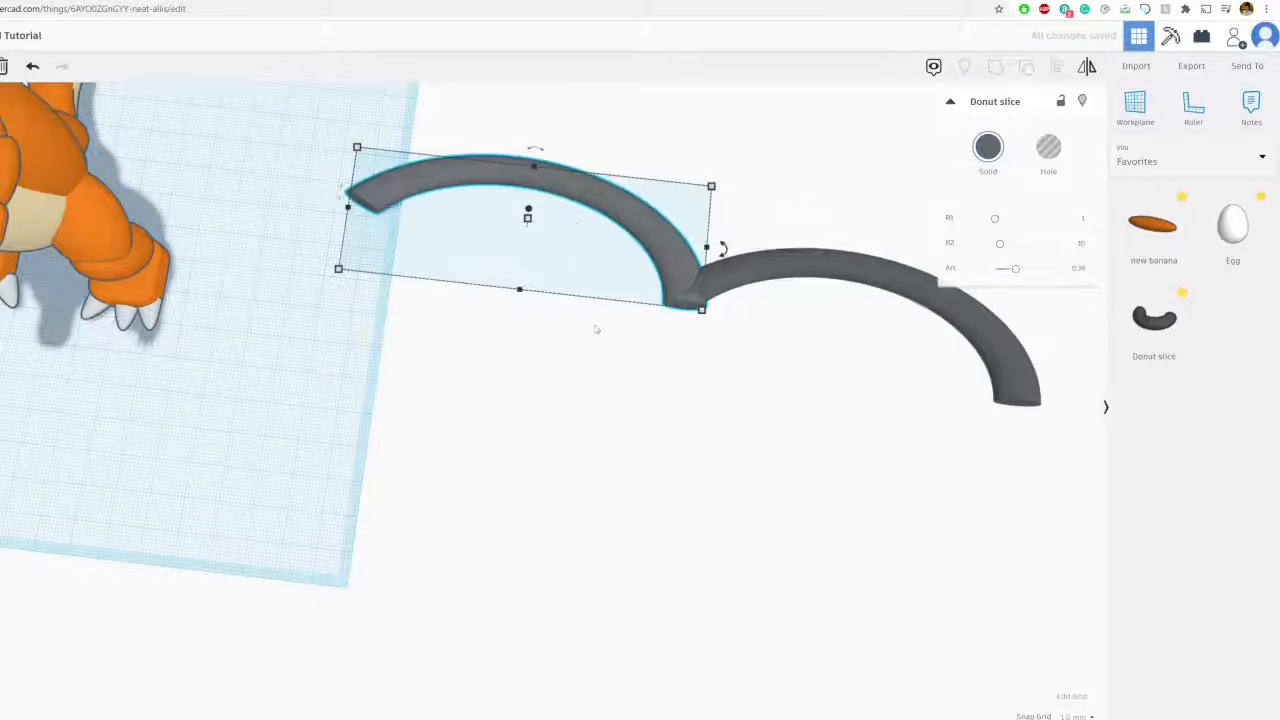
{"action": "middle_click_drag", "start_coordinate": [594, 329], "coordinate": [646, 394]}
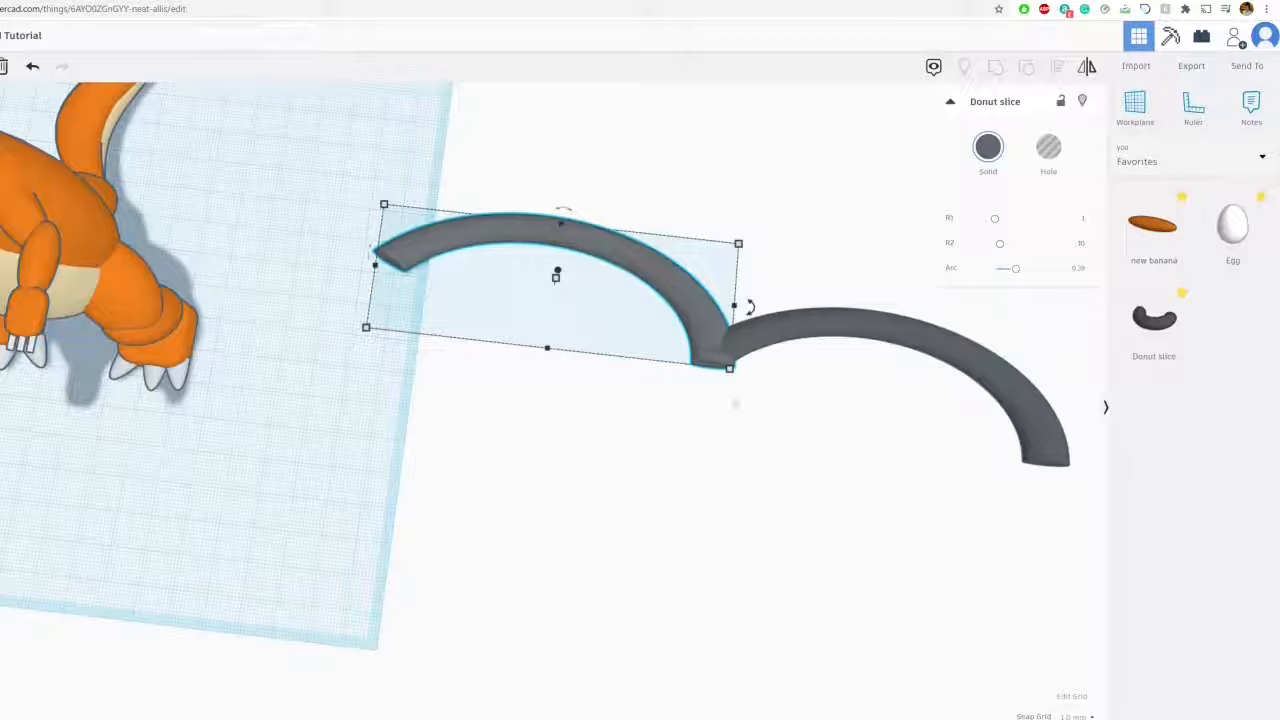
{"action": "left_click_drag", "start_coordinate": [1012, 273], "coordinate": [1019, 274]}
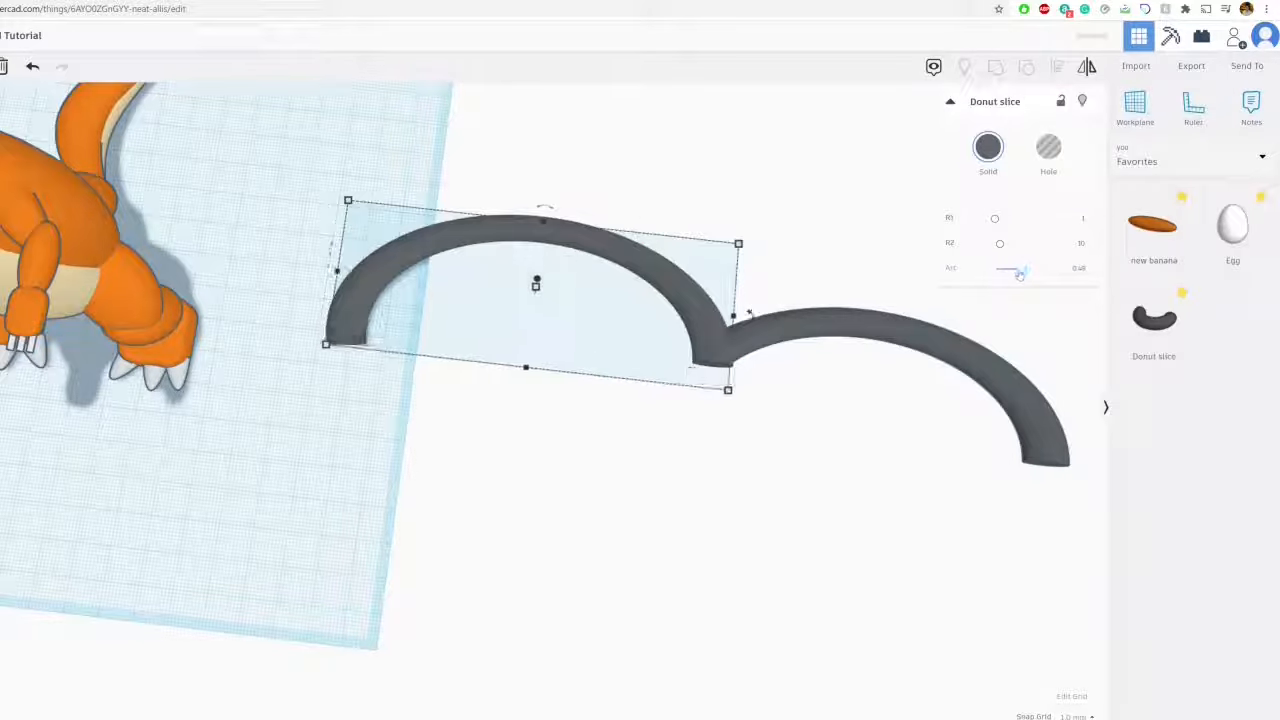
Nudge the outer donut slice so it sits against the end of the inner one
{"action": "left_click", "coordinate": [946, 348]}
{"action": "middle_click_drag", "start_coordinate": [946, 348], "coordinate": [836, 329]}
{"action": "left_click_drag", "start_coordinate": [965, 381], "coordinate": [959, 405]}
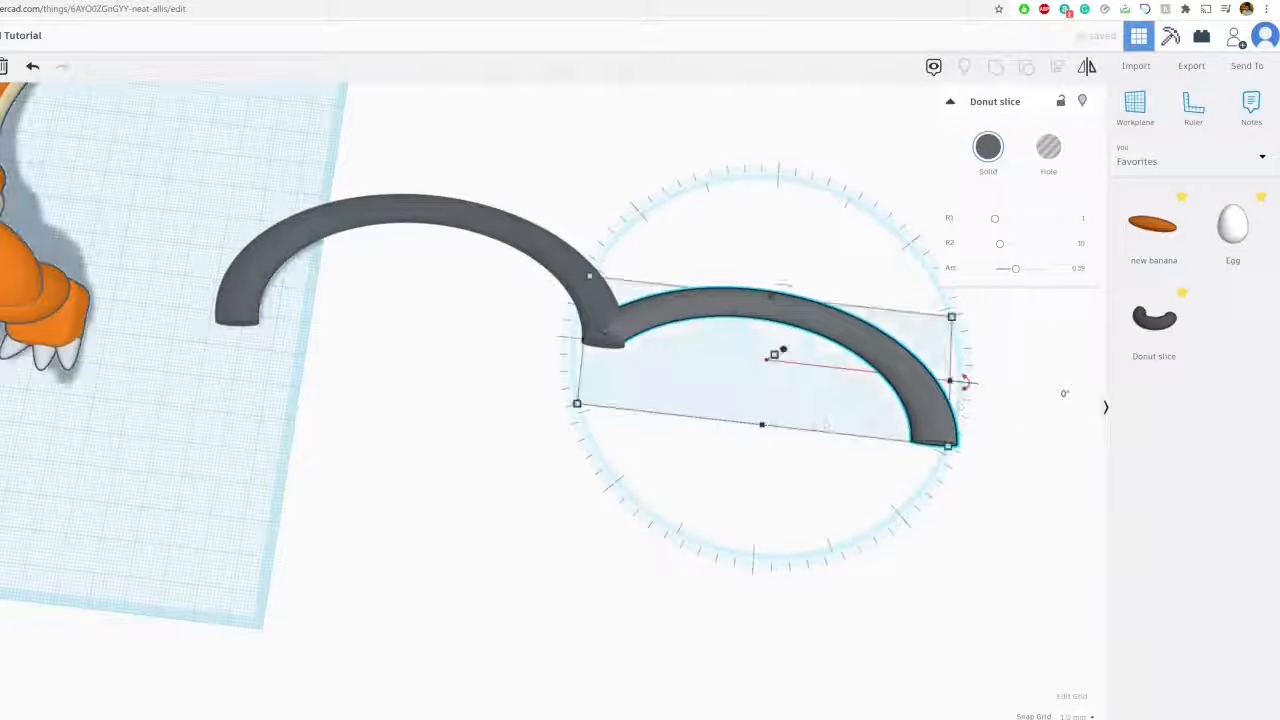
{"action": "left_click", "coordinate": [826, 425]}
{"action": "mouse_move", "coordinate": [737, 319]}
{"action": "left_mouse_down"}
{"action": "mouse_move", "coordinate": [752, 308]}
{"action": "mouse_move", "coordinate": [736, 323]}
{"action": "left_mouse_up"}
{"action": "left_click_drag", "start_coordinate": [964, 390], "coordinate": [966, 392]}
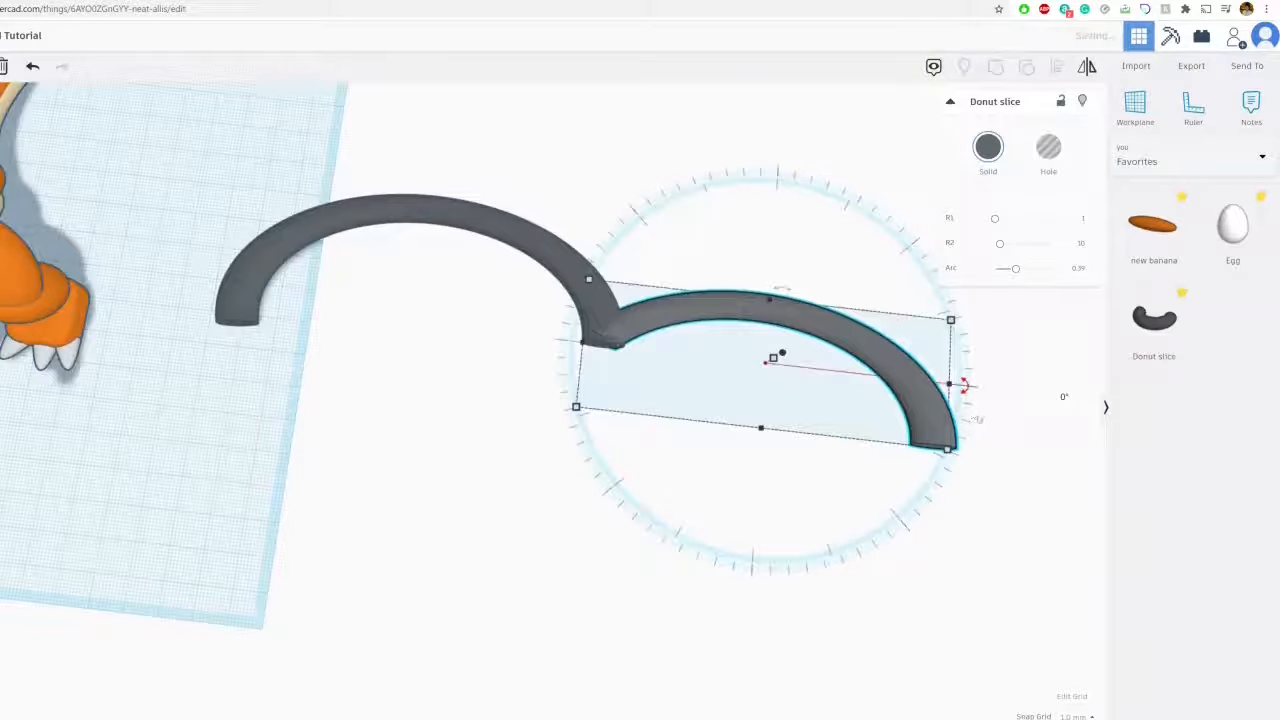
Rotate the outer donut slice about the vertical axis so its free end angles farther down, keeping it joined to the inner slice
{"action": "right_click_drag", "start_coordinate": [926, 485], "coordinate": [785, 520]}
{"action": "middle_click_drag", "start_coordinate": [785, 520], "coordinate": [595, 420]}
{"action": "left_click", "coordinate": [595, 468]}
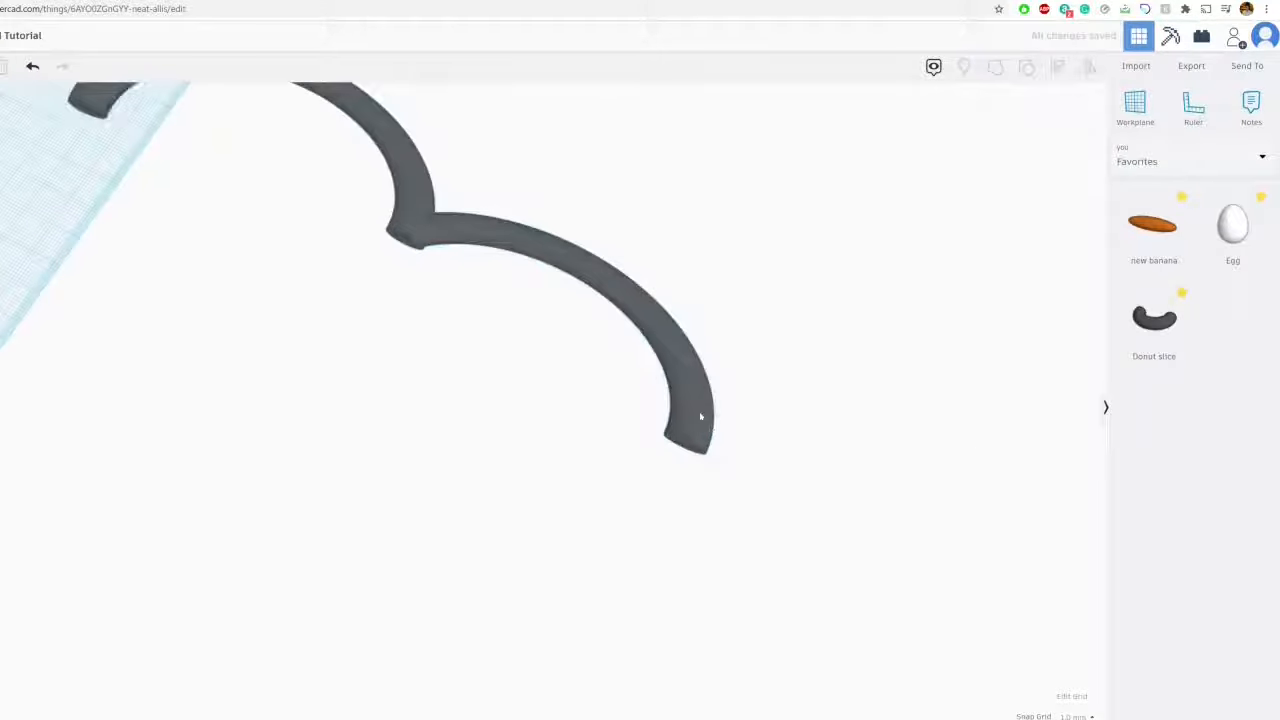
{"action": "left_click", "coordinate": [700, 417]}
{"action": "left_click_drag", "start_coordinate": [743, 400], "coordinate": [699, 436]}
{"action": "left_click_drag", "start_coordinate": [634, 469], "coordinate": [583, 506]}
{"action": "left_click", "coordinate": [680, 323]}
{"action": "middle_click_drag", "start_coordinate": [513, 381], "coordinate": [552, 366]}
{"action": "right_click_drag", "start_coordinate": [552, 366], "coordinate": [597, 394]}
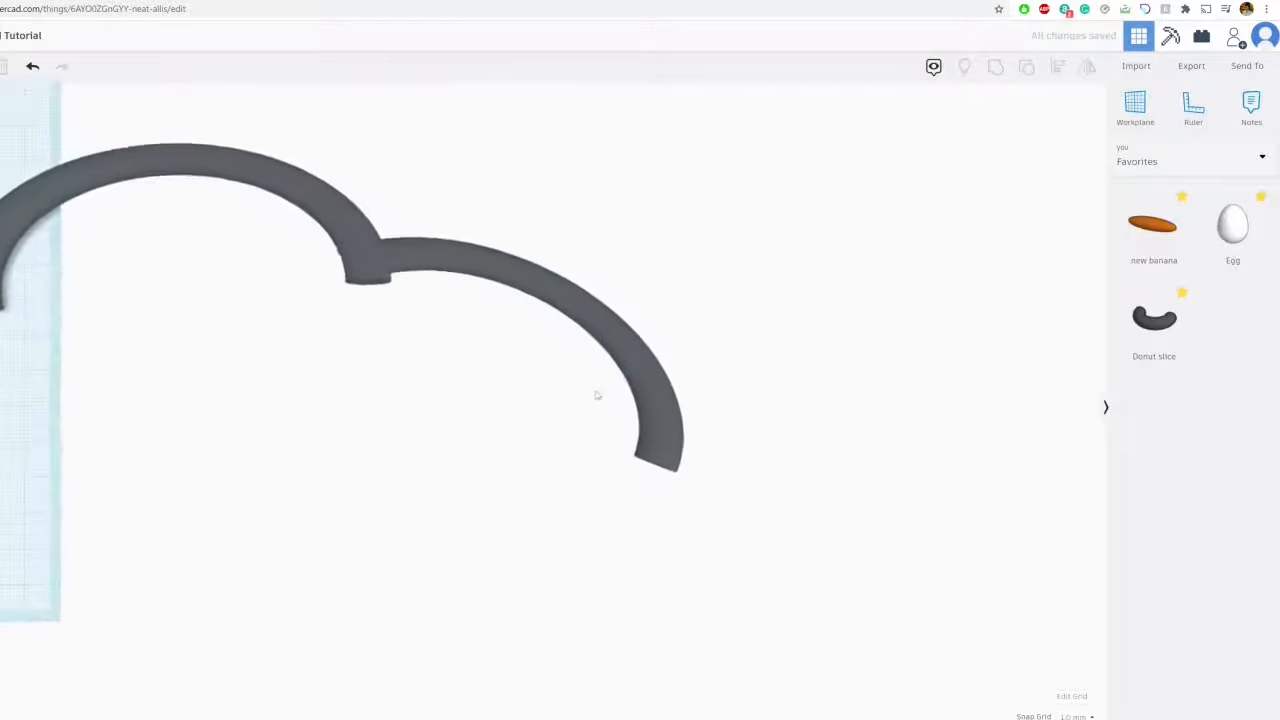
Add a new banana shape from Favorites at the joint of the two arcs and rotate it into an outward-pointing spike
{"action": "scroll", "coordinate": [523, 389], "scroll_direction": "down", "scroll_amount": 2}
{"action": "middle_click_drag", "start_coordinate": [523, 389], "coordinate": [762, 390]}
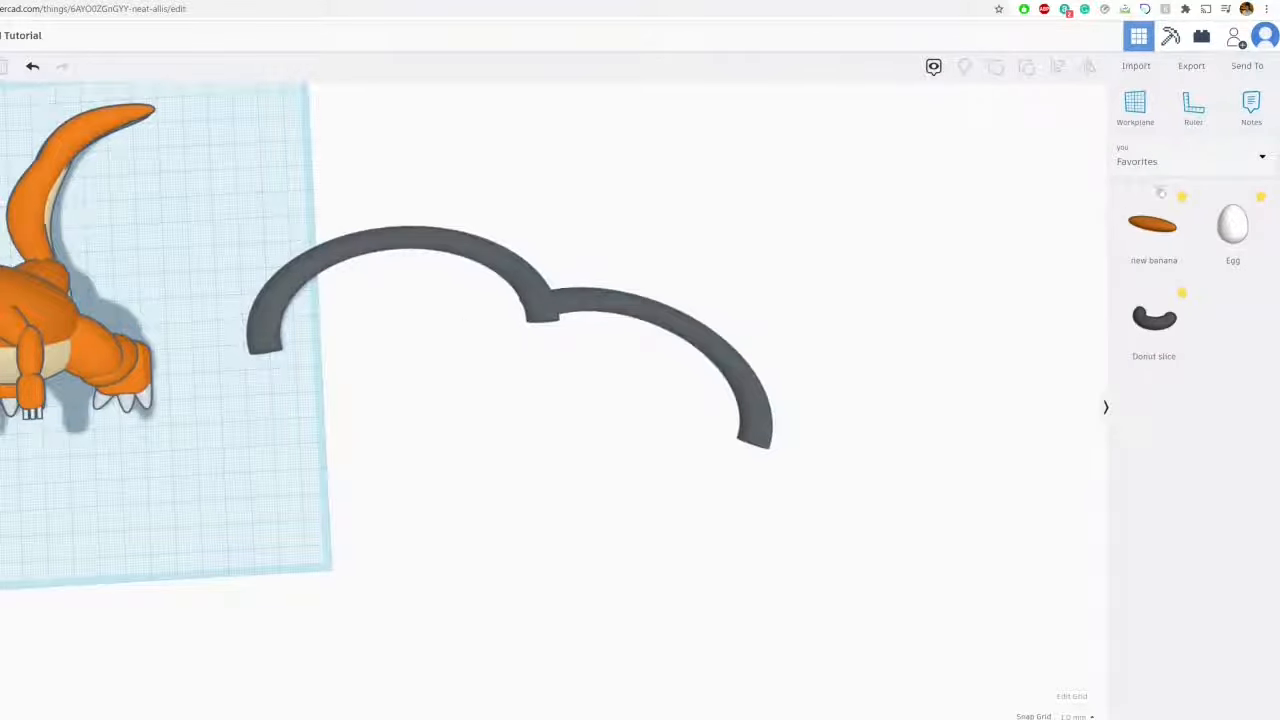
{"action": "left_click_drag", "start_coordinate": [1159, 228], "coordinate": [590, 328]}
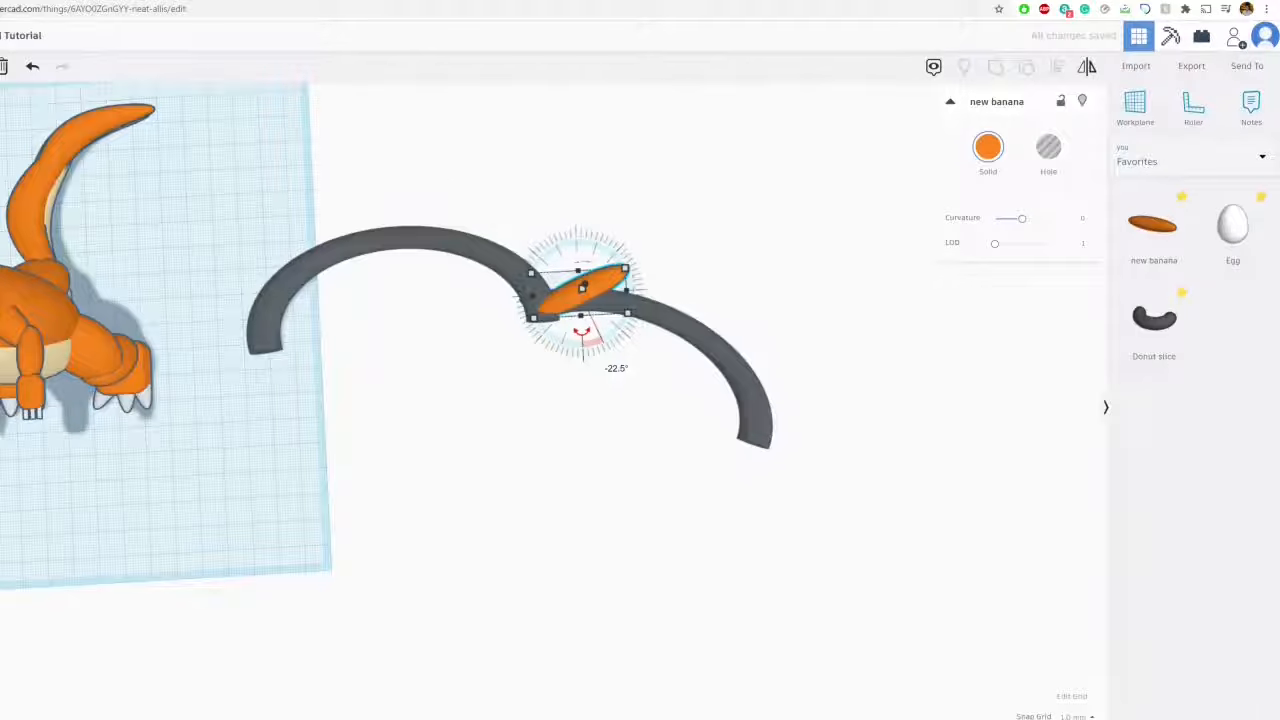
{"action": "left_click_drag", "start_coordinate": [586, 334], "coordinate": [553, 280]}
{"action": "left_click_drag", "start_coordinate": [574, 221], "coordinate": [577, 256]}
{"action": "left_click", "coordinate": [655, 254]}
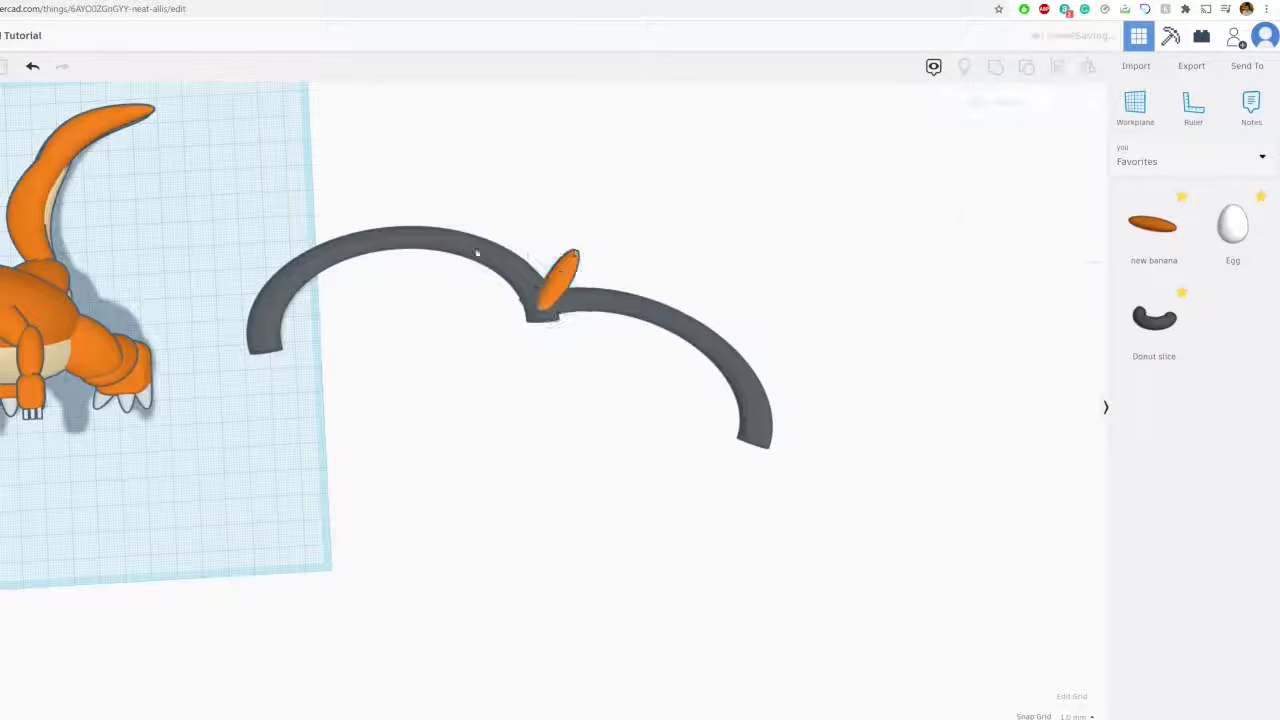
Colour the dark donut slices of the wing frame orange
{"action": "left_click", "coordinate": [477, 252]}
{"action": "left_click", "coordinate": [988, 147]}
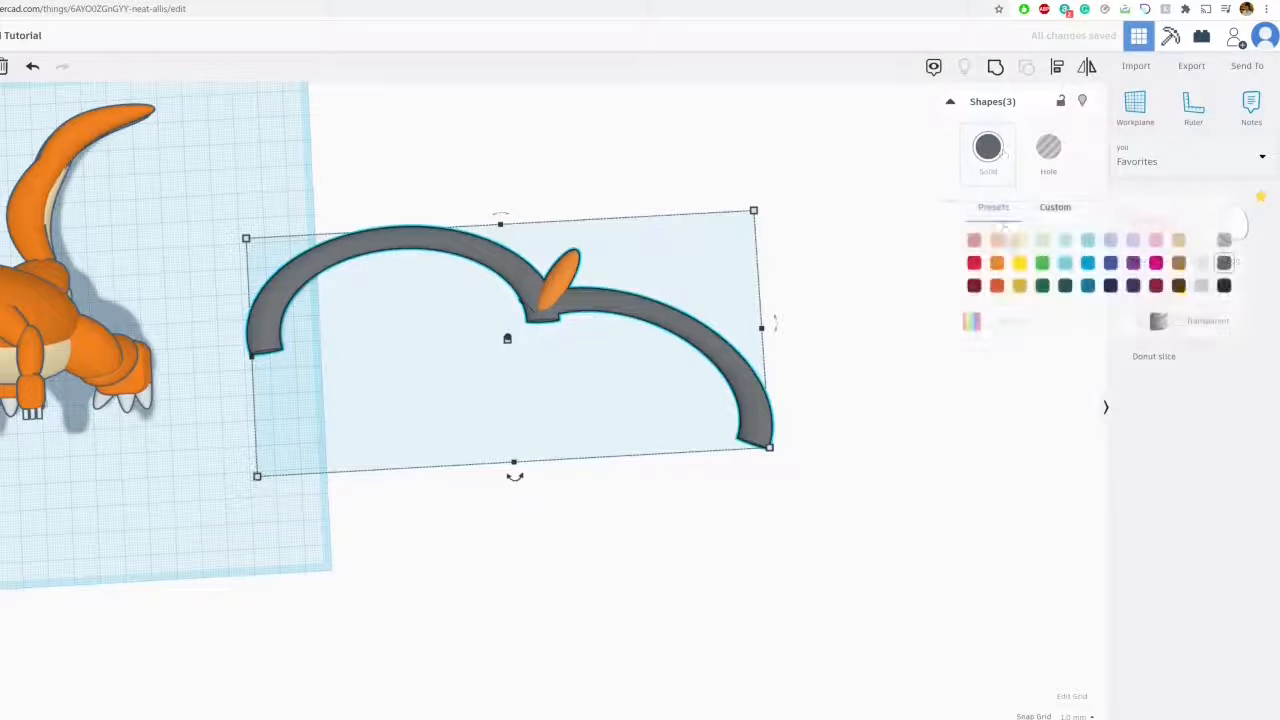
{"action": "left_click", "coordinate": [998, 262]}
{"action": "left_click", "coordinate": [786, 408]}
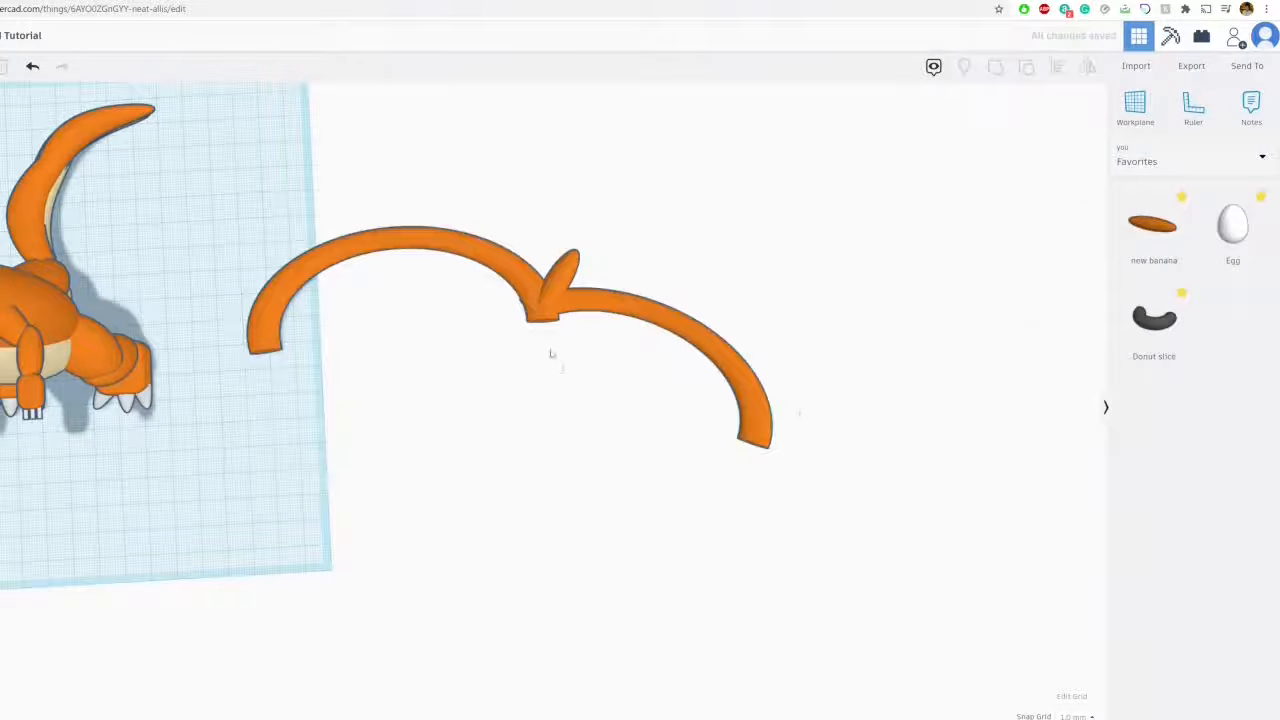
Group the two arcs and the banana spike into one shape, undoing and redoing the grouping once
{"action": "left_click", "coordinate": [548, 312]}
{"action": "left_click", "coordinate": [997, 73]}
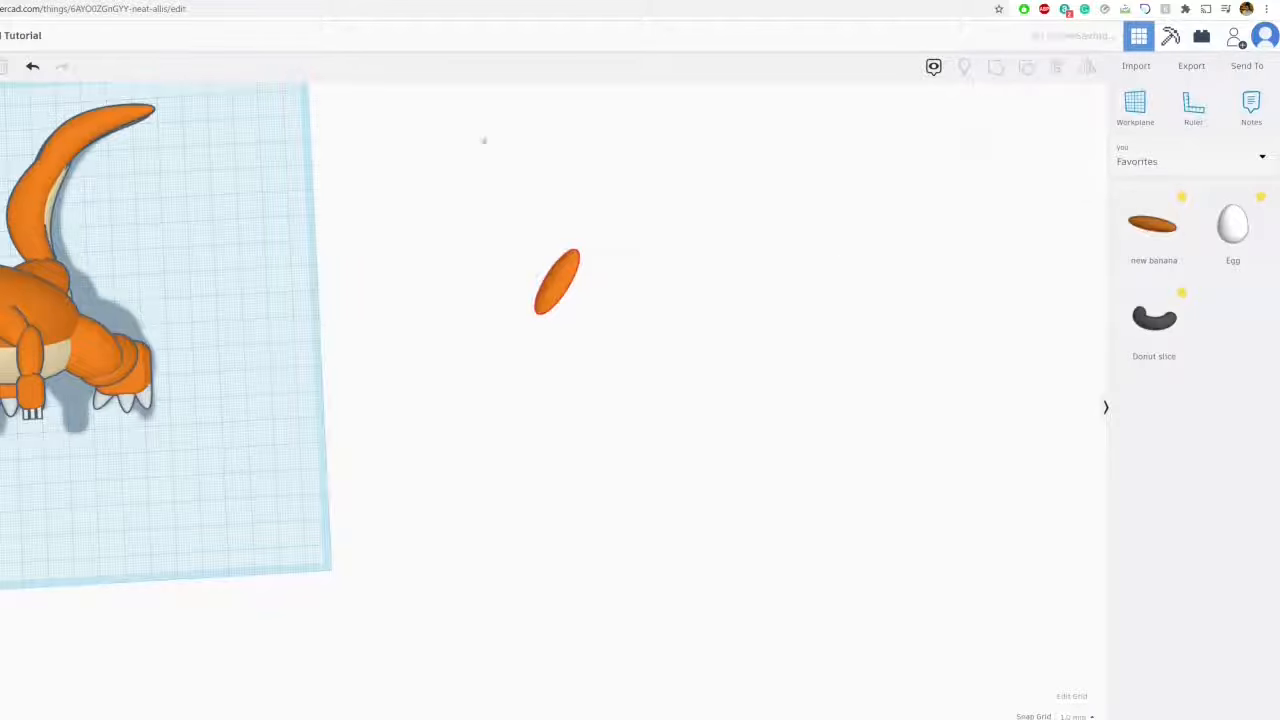
{"action": "left_click", "coordinate": [33, 67]}
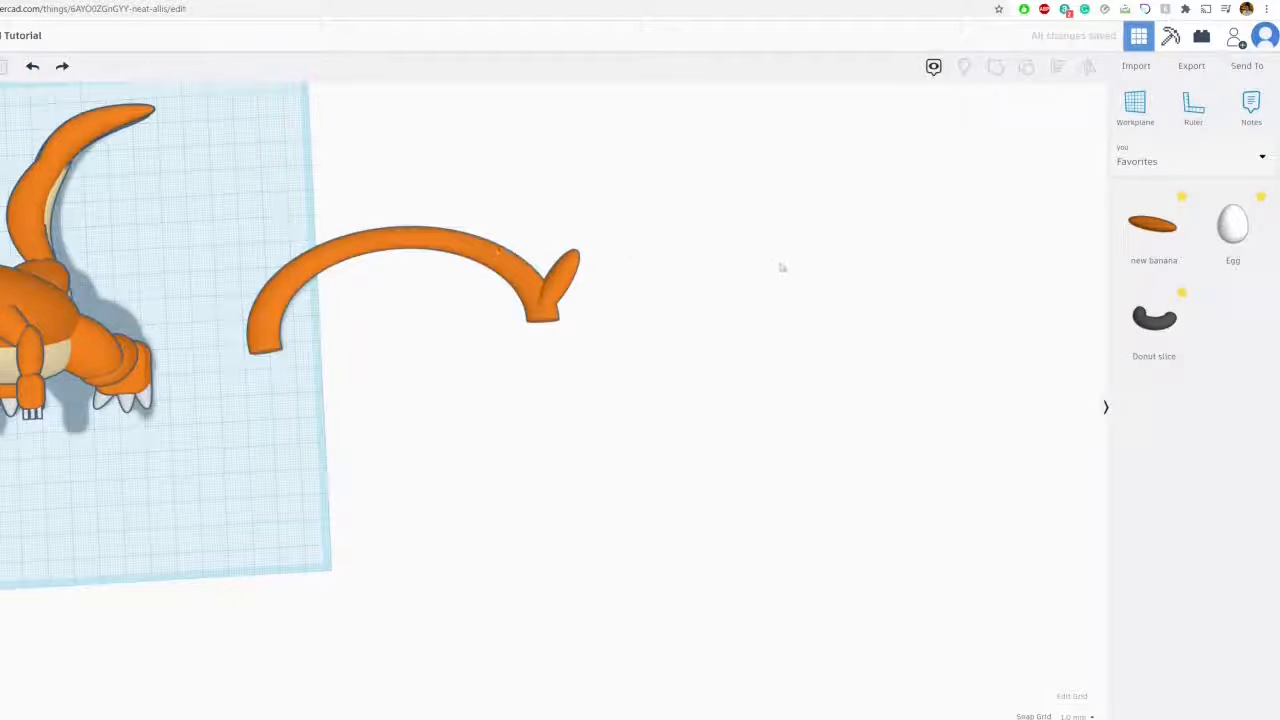
{"action": "left_click", "coordinate": [60, 65]}
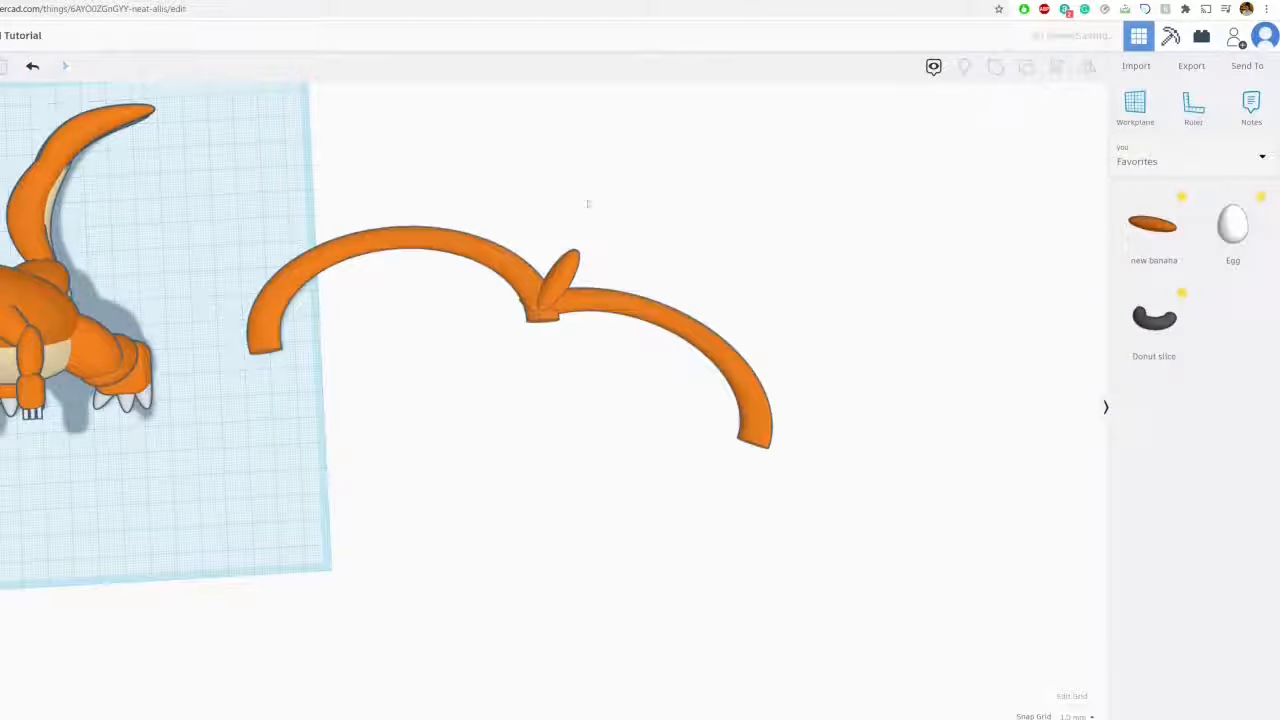
{"action": "left_click", "coordinate": [493, 259]}
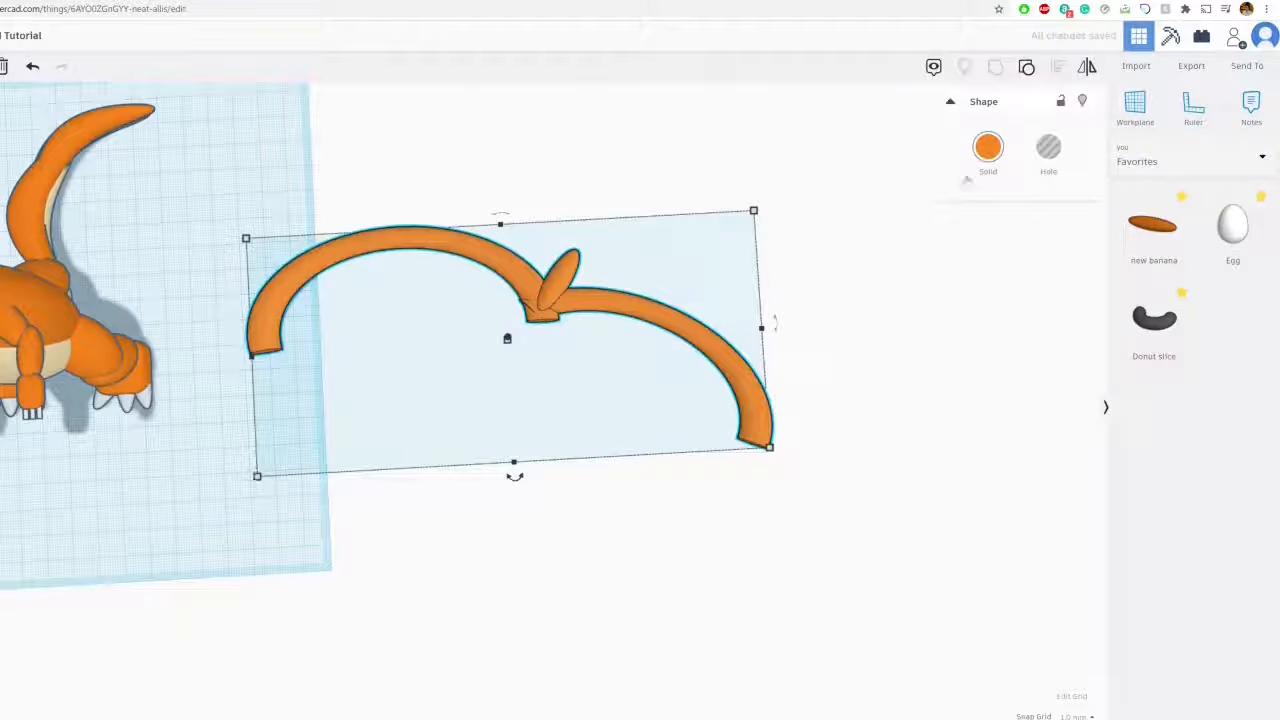
Move the grouped wing frame farther away from the Charizard
{"action": "left_click", "coordinate": [869, 303]}
{"action": "left_click", "coordinate": [608, 316]}
{"action": "left_click_drag", "start_coordinate": [608, 316], "coordinate": [704, 303]}
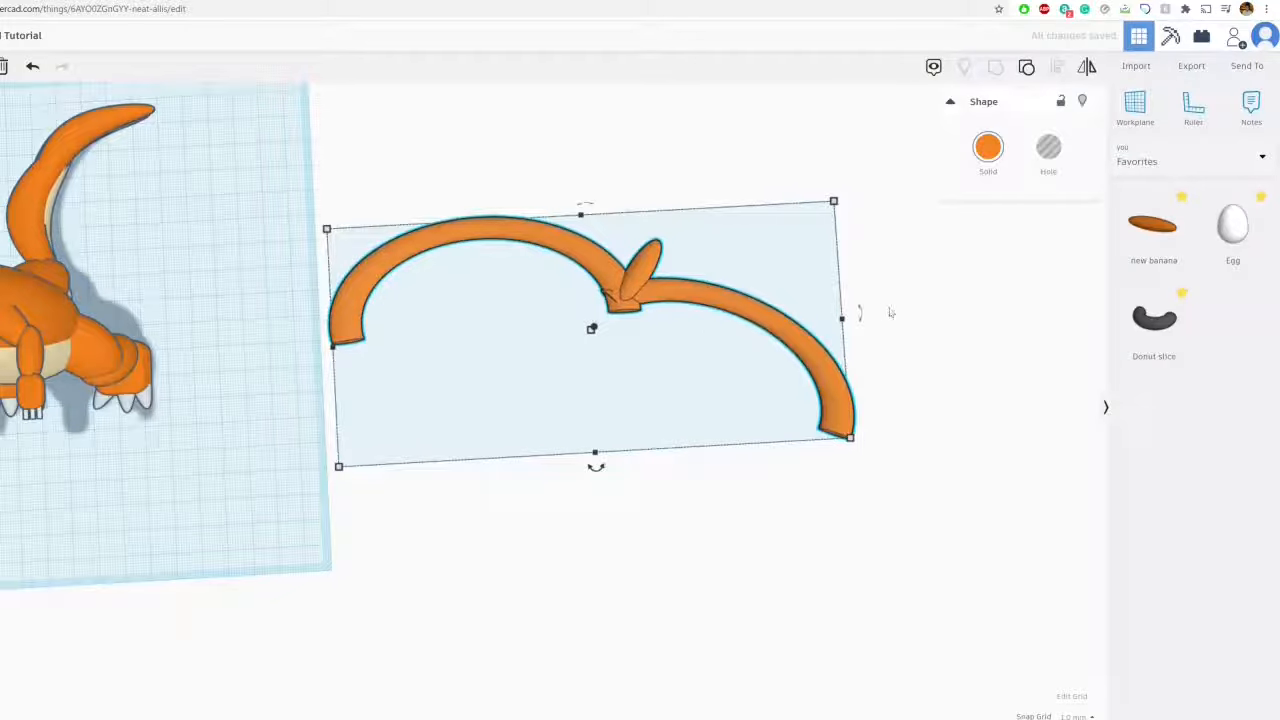
Add a red Box from Basic Shapes just below the wing frame's joint and flatten it into a thin slab
{"action": "left_click", "coordinate": [1140, 161]}
{"action": "left_click", "coordinate": [1150, 206]}
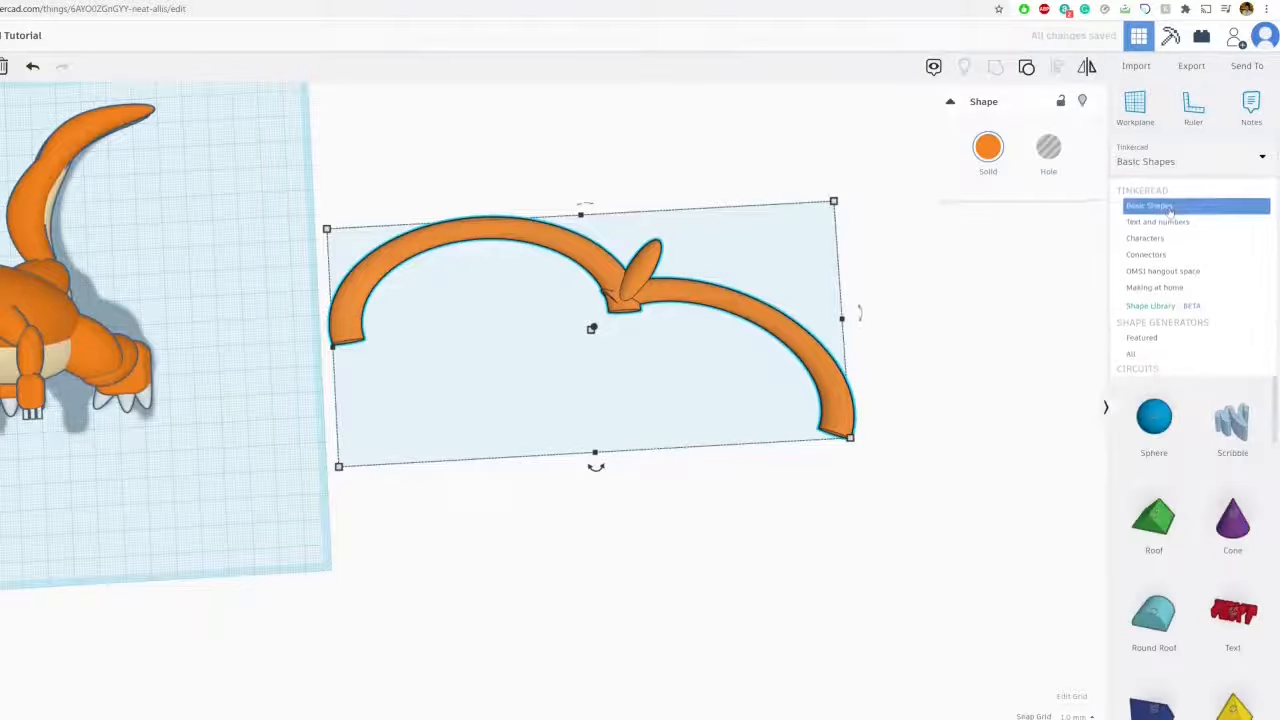
{"action": "left_click_drag", "start_coordinate": [1153, 320], "coordinate": [655, 322]}
{"action": "middle_click_drag", "start_coordinate": [683, 327], "coordinate": [597, 285]}
{"action": "scroll", "coordinate": [597, 285], "scroll_direction": "up", "scroll_amount": 3}
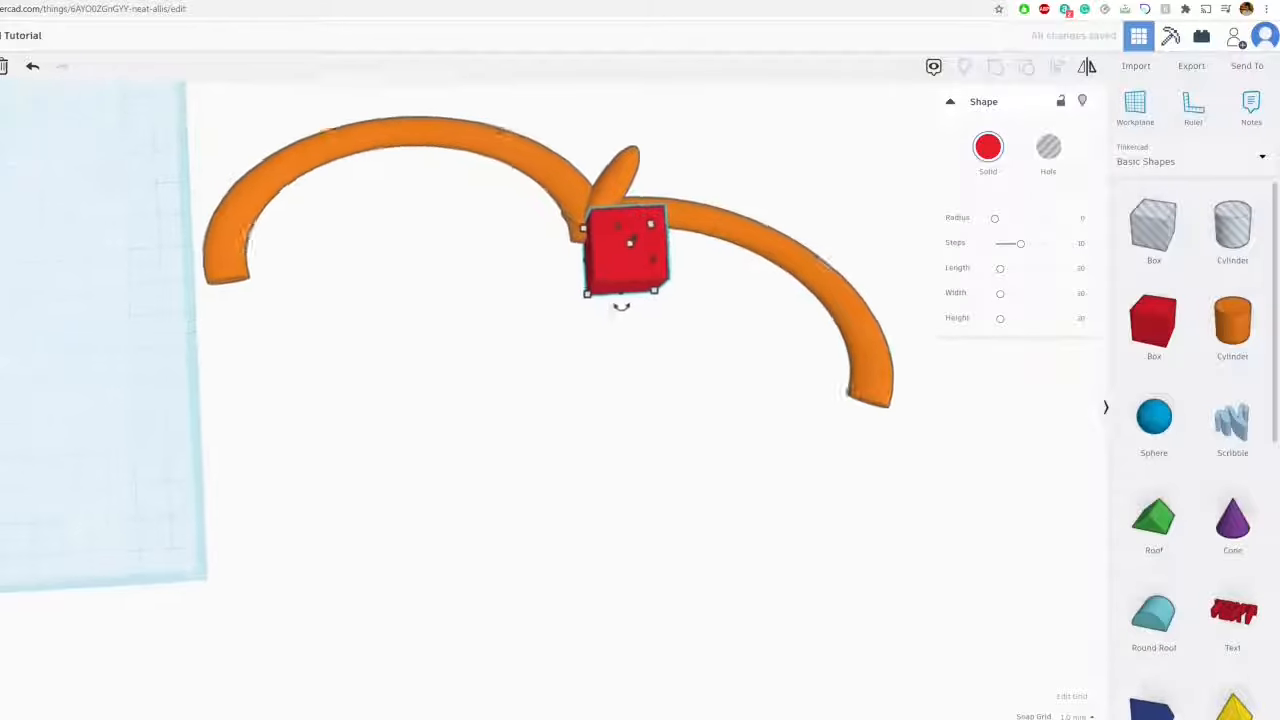
{"action": "right_click_drag", "start_coordinate": [577, 187], "coordinate": [667, 216]}
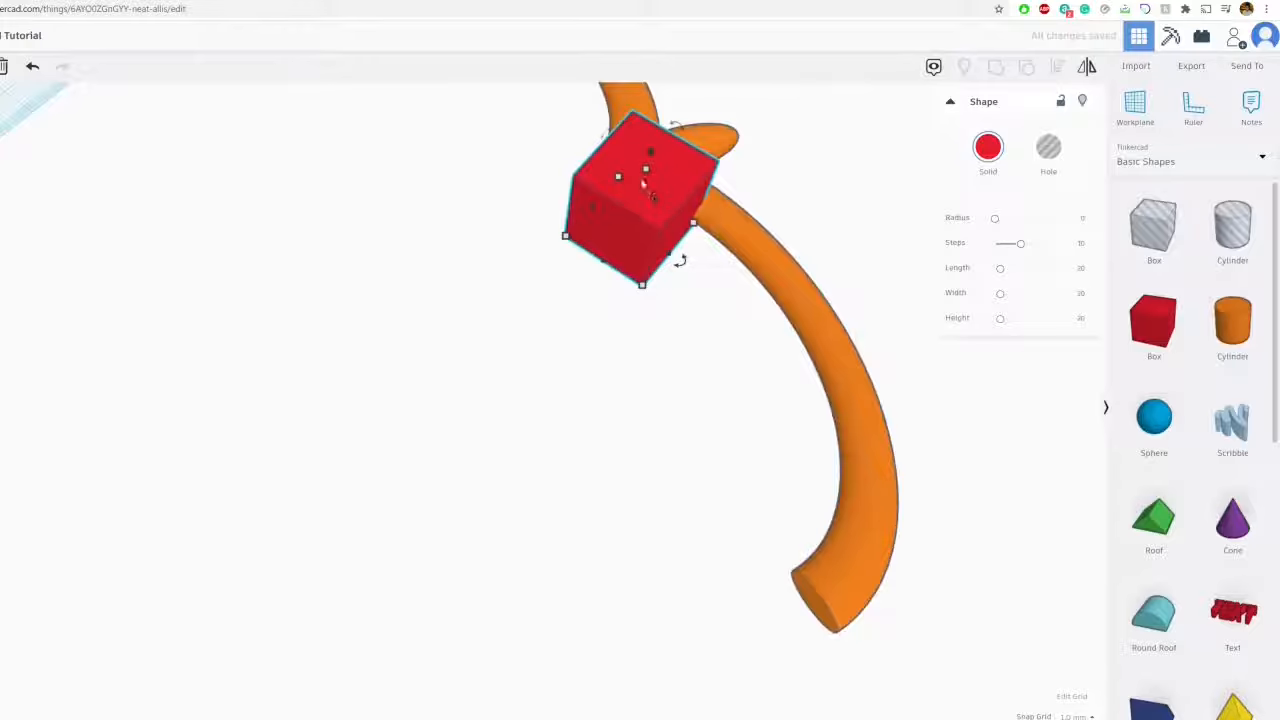
{"action": "left_click_drag", "start_coordinate": [644, 182], "coordinate": [649, 226]}
Stretch the thin box under the outer arc into a wing panel about 65 mm long and 42 mm wide
{"action": "left_click_drag", "start_coordinate": [642, 284], "coordinate": [735, 368]}
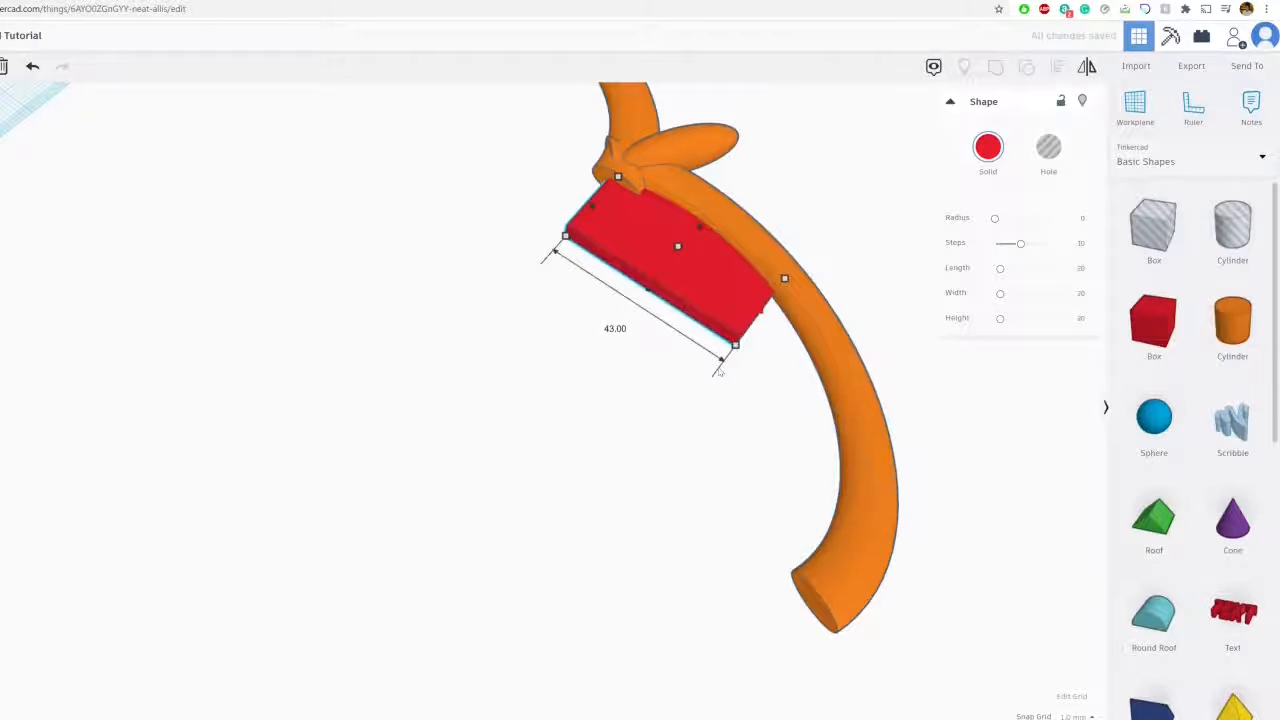
{"action": "right_click_drag", "start_coordinate": [766, 314], "coordinate": [431, 270]}
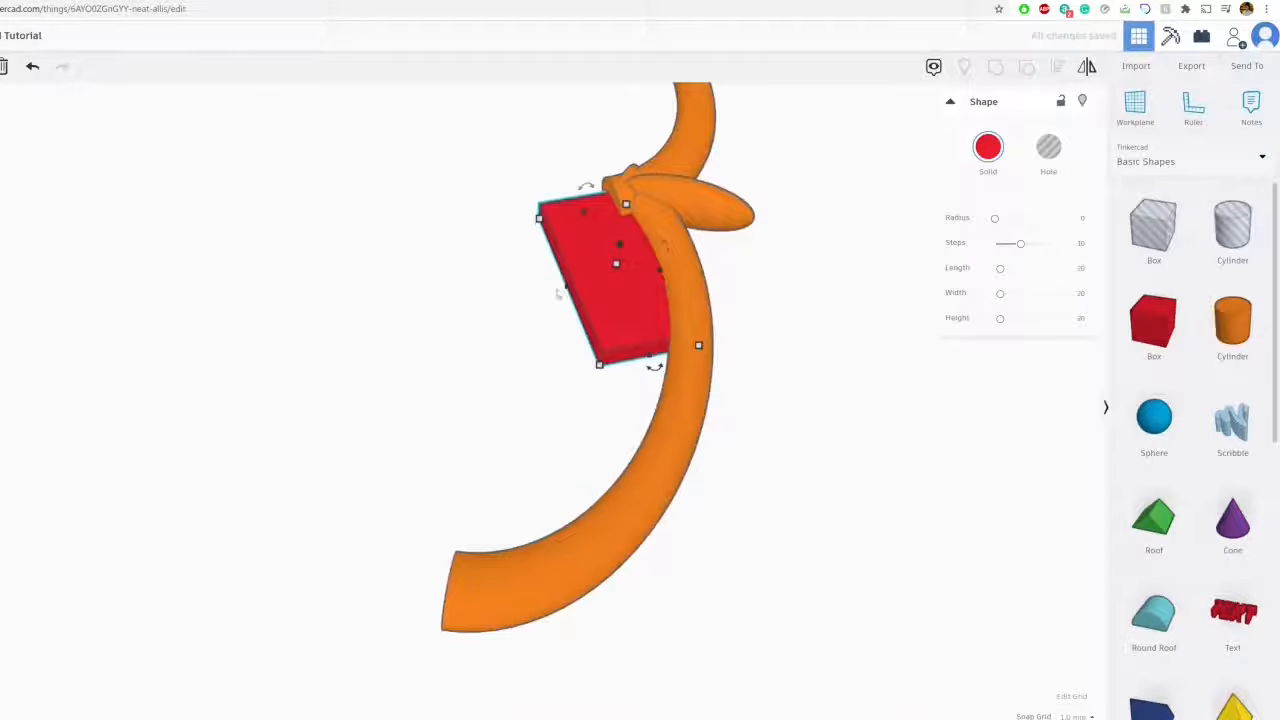
{"action": "left_click_drag", "start_coordinate": [557, 293], "coordinate": [345, 330]}
{"action": "right_click_drag", "start_coordinate": [345, 330], "coordinate": [560, 330]}
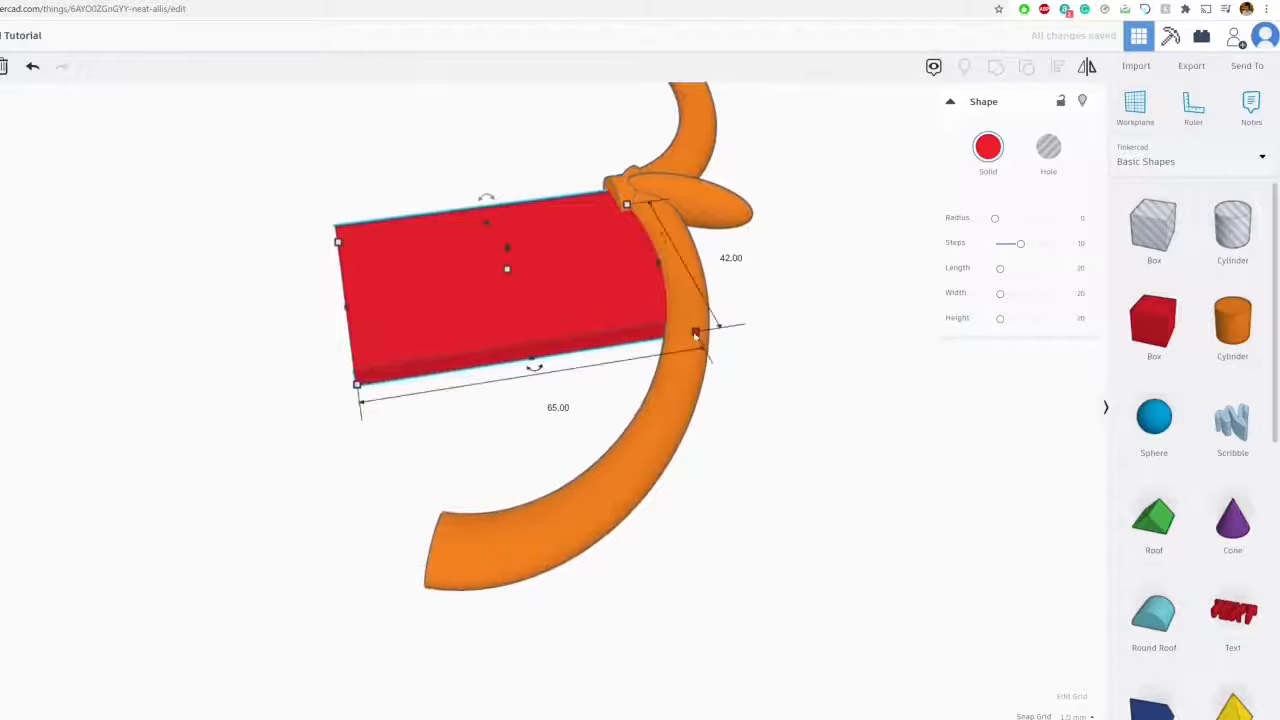
{"action": "left_click_drag", "start_coordinate": [696, 335], "coordinate": [681, 340]}
Examine how the red panel meets the outer arc and compare it with the wings in the Charizard reference pictures
{"action": "right_click_drag", "start_coordinate": [681, 340], "coordinate": [616, 432]}
{"action": "right_click_drag", "start_coordinate": [484, 426], "coordinate": [610, 366]}
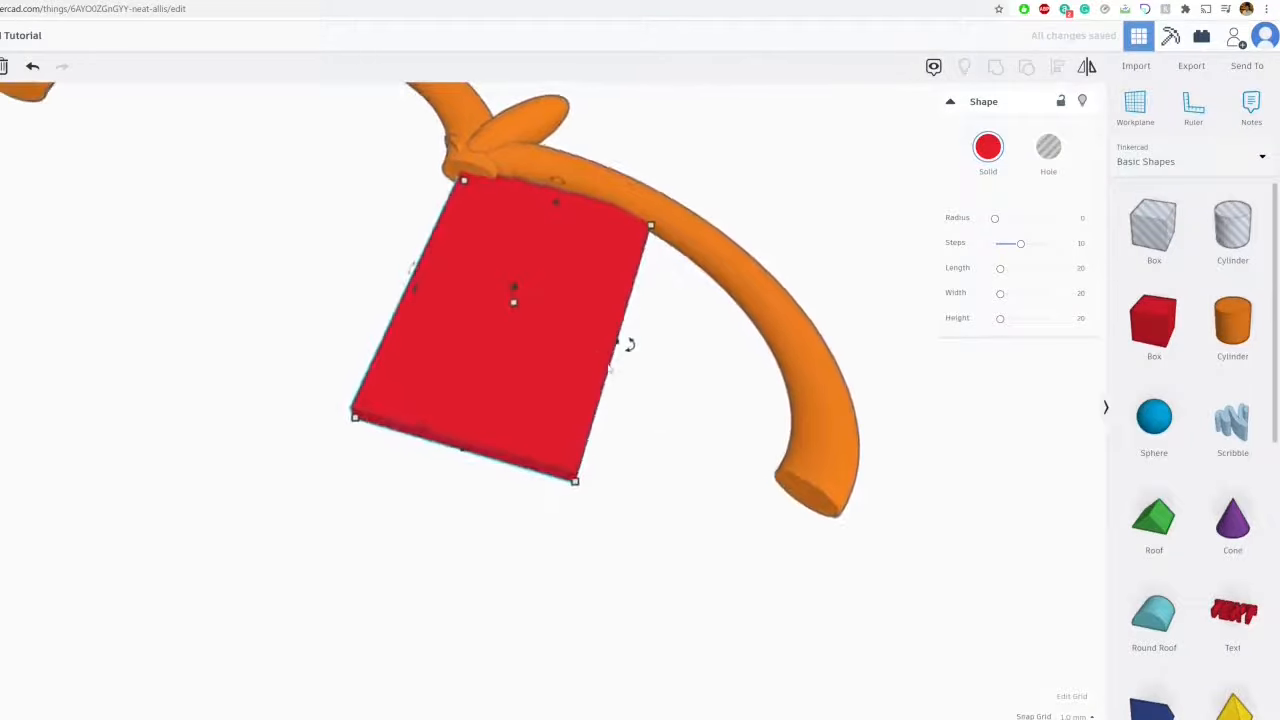
{"action": "middle_click_drag", "start_coordinate": [564, 343], "coordinate": [413, 146]}
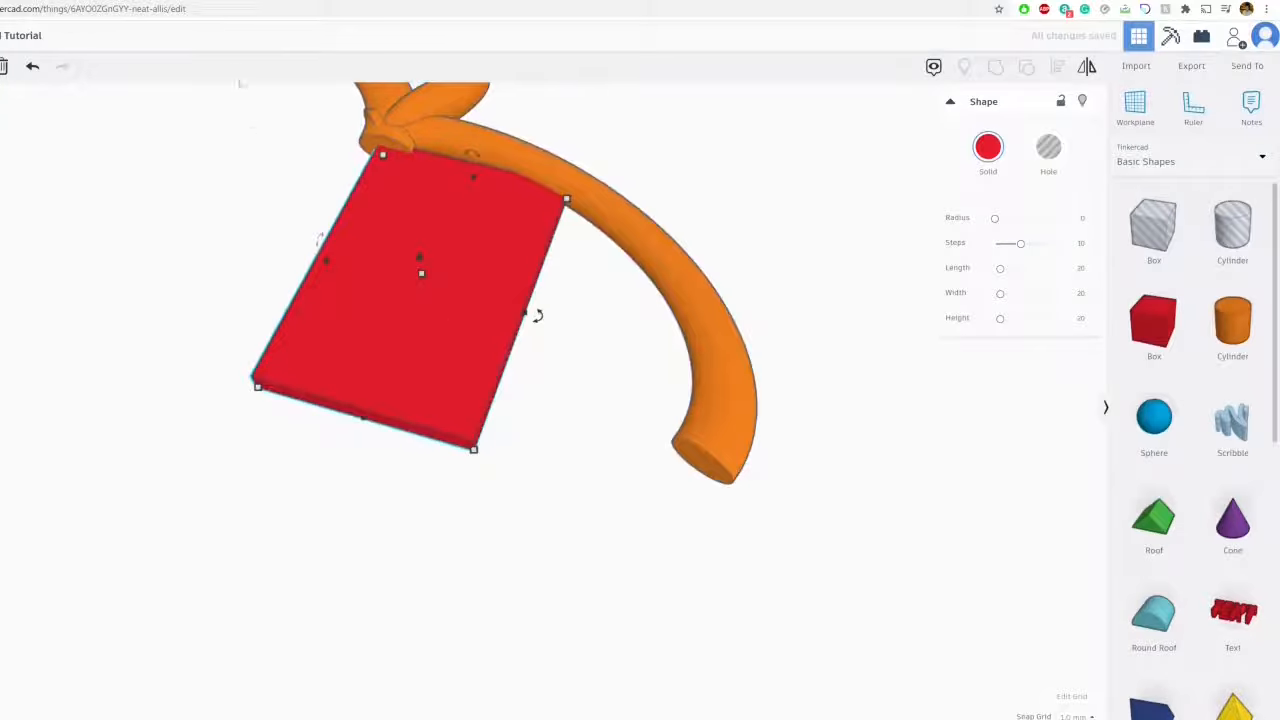
{"action": "right_click_drag", "start_coordinate": [392, 278], "coordinate": [474, 520]}
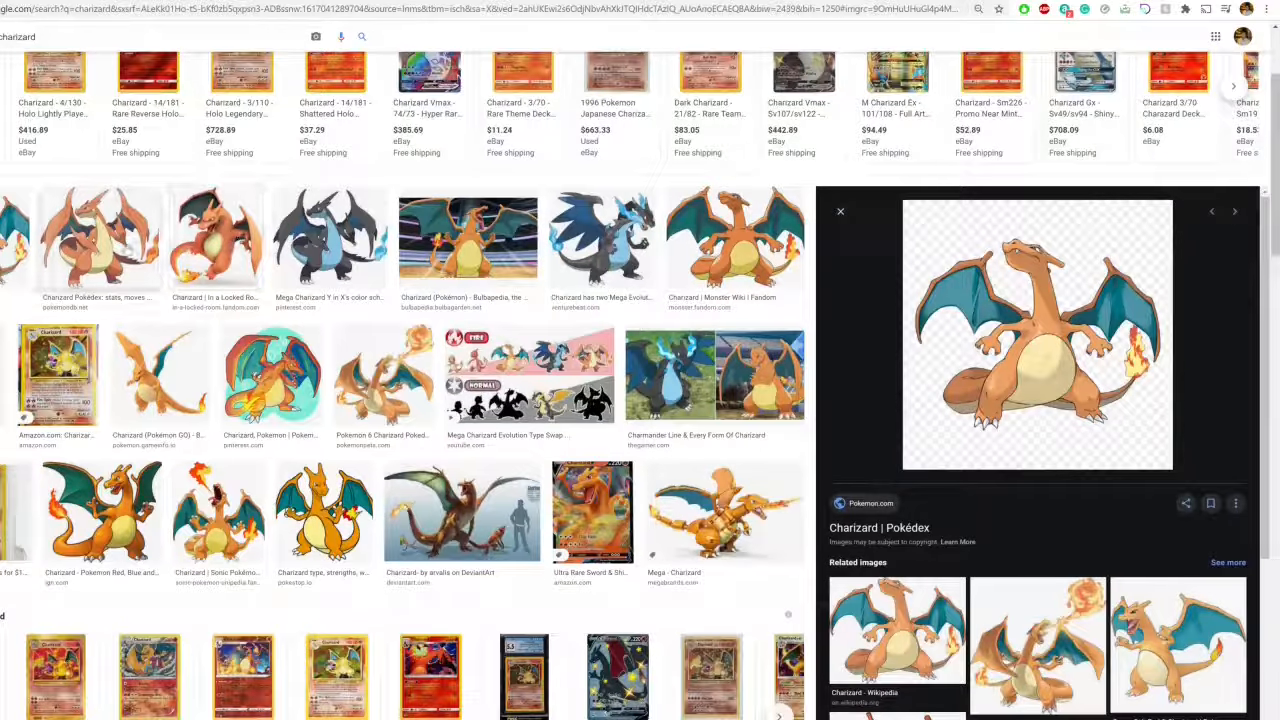
{"action": "left_click", "coordinate": [99, 237]}
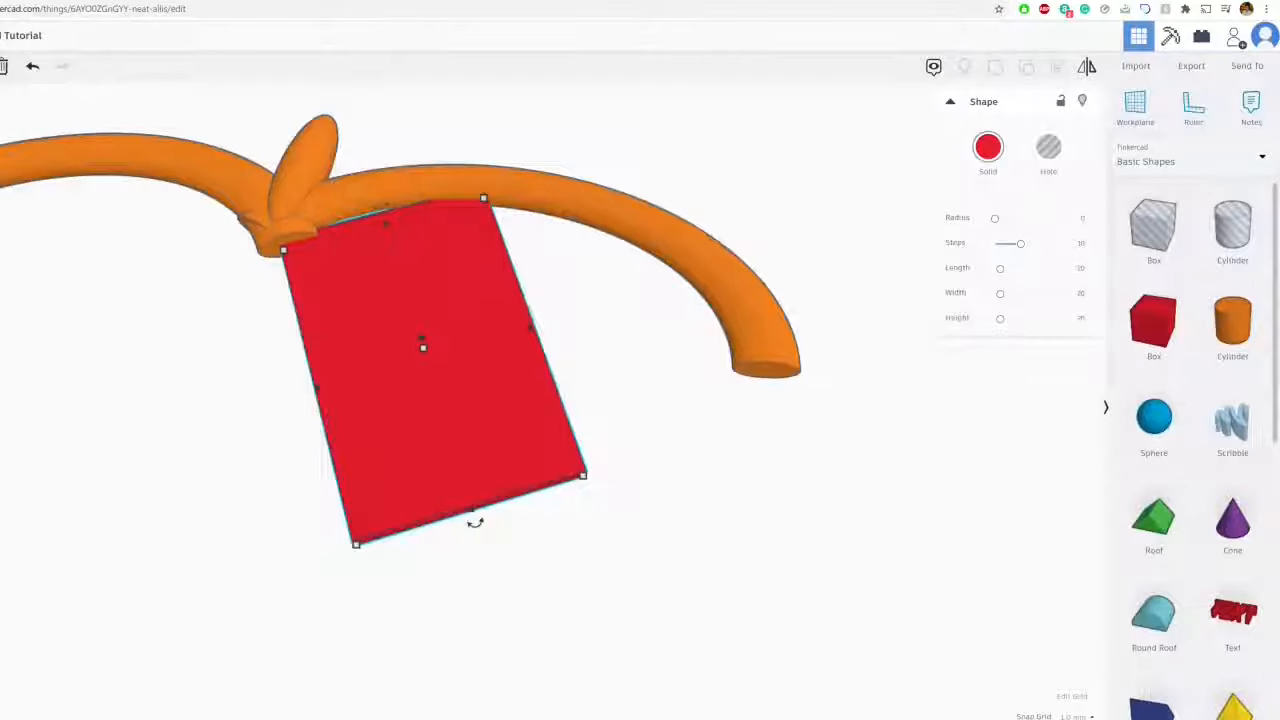
{"action": "right_click_drag", "start_coordinate": [441, 264], "coordinate": [509, 414]}
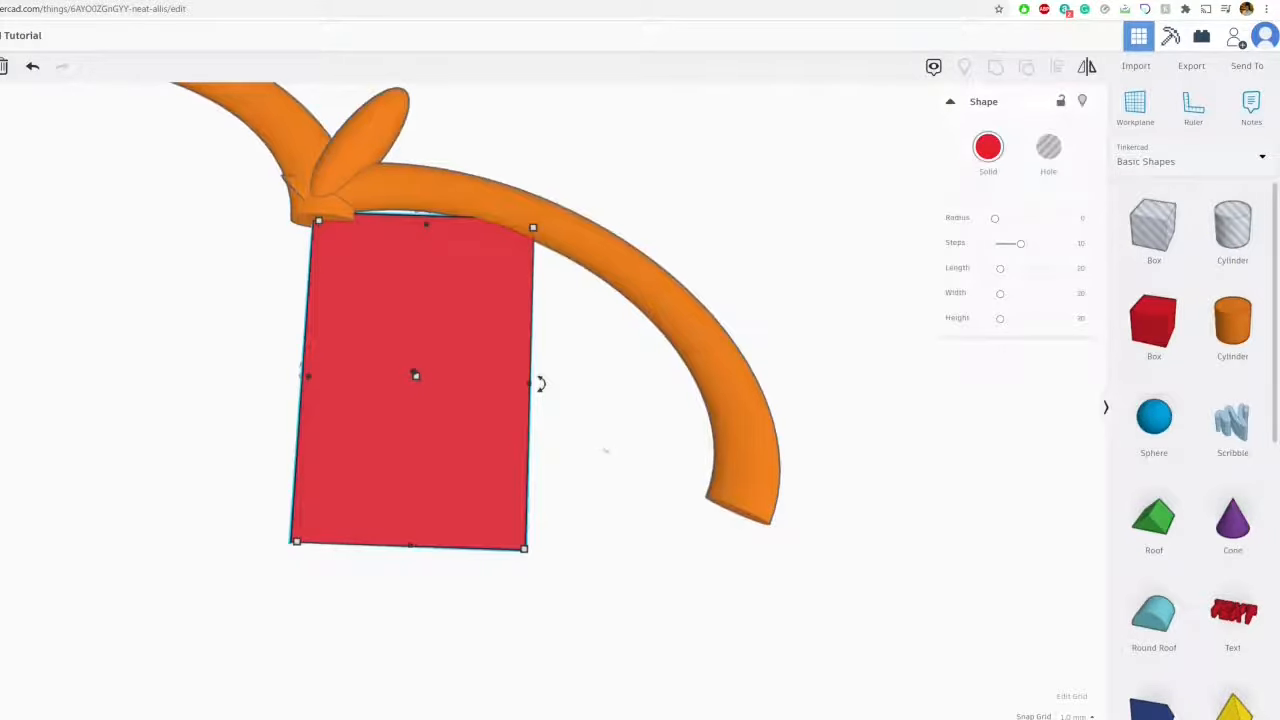
Duplicate the red wing panel as a 57 by 34 mm piece below the outer arc's end and flatten both panels to 1 mm thick
{"action": "left_click_drag", "start_coordinate": [506, 397], "coordinate": [620, 397], "text": "alt"}
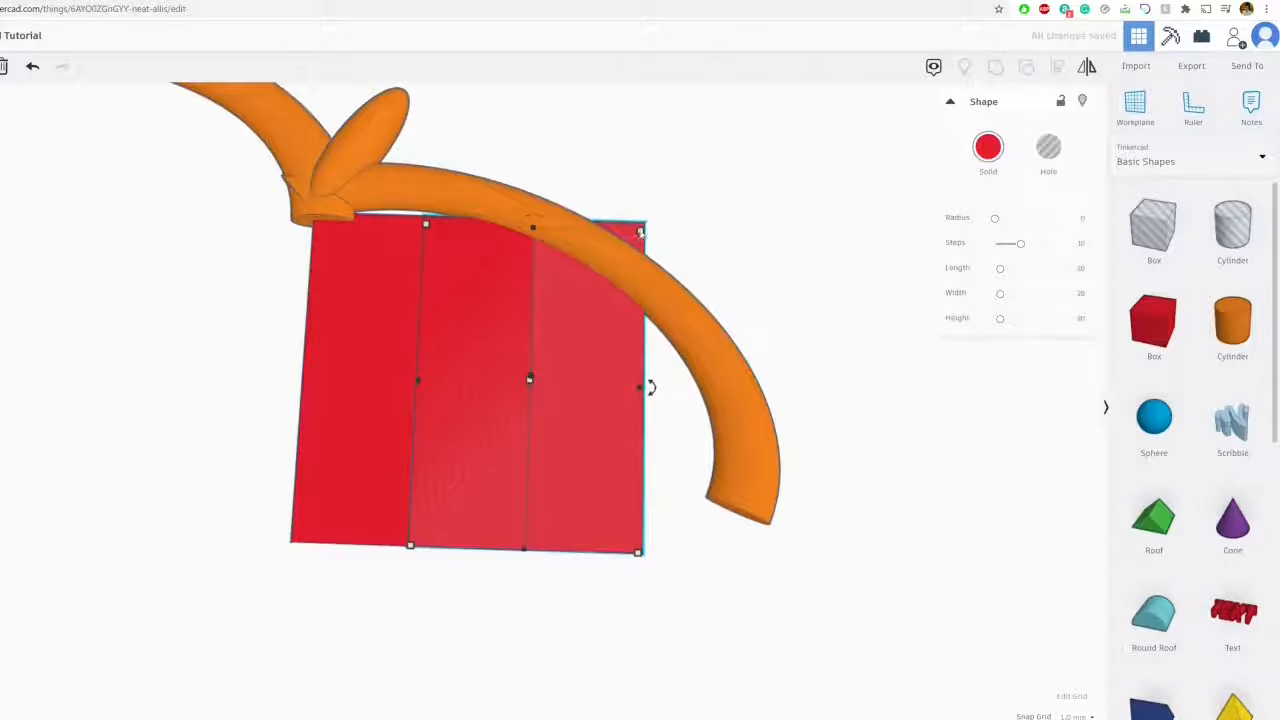
{"action": "left_click_drag", "start_coordinate": [641, 232], "coordinate": [718, 376]}
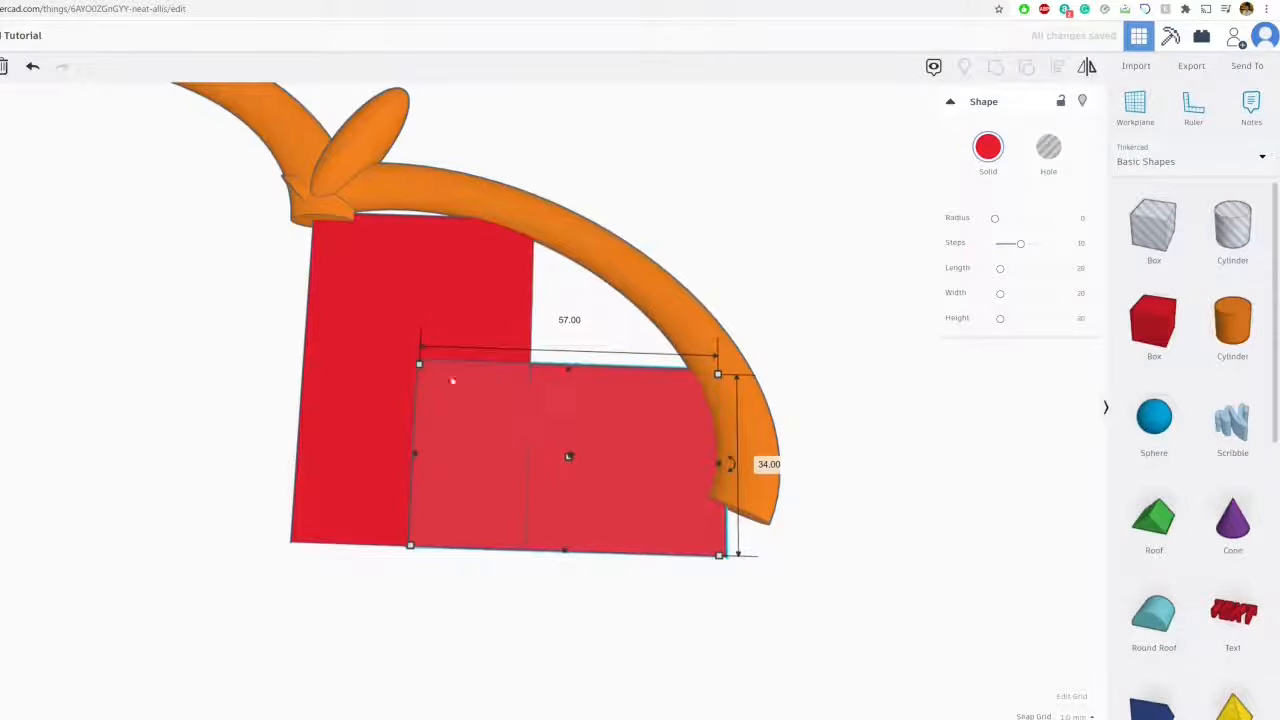
{"action": "middle_click_drag", "start_coordinate": [452, 381], "coordinate": [637, 434]}
{"action": "right_click_drag", "start_coordinate": [678, 447], "coordinate": [711, 380]}
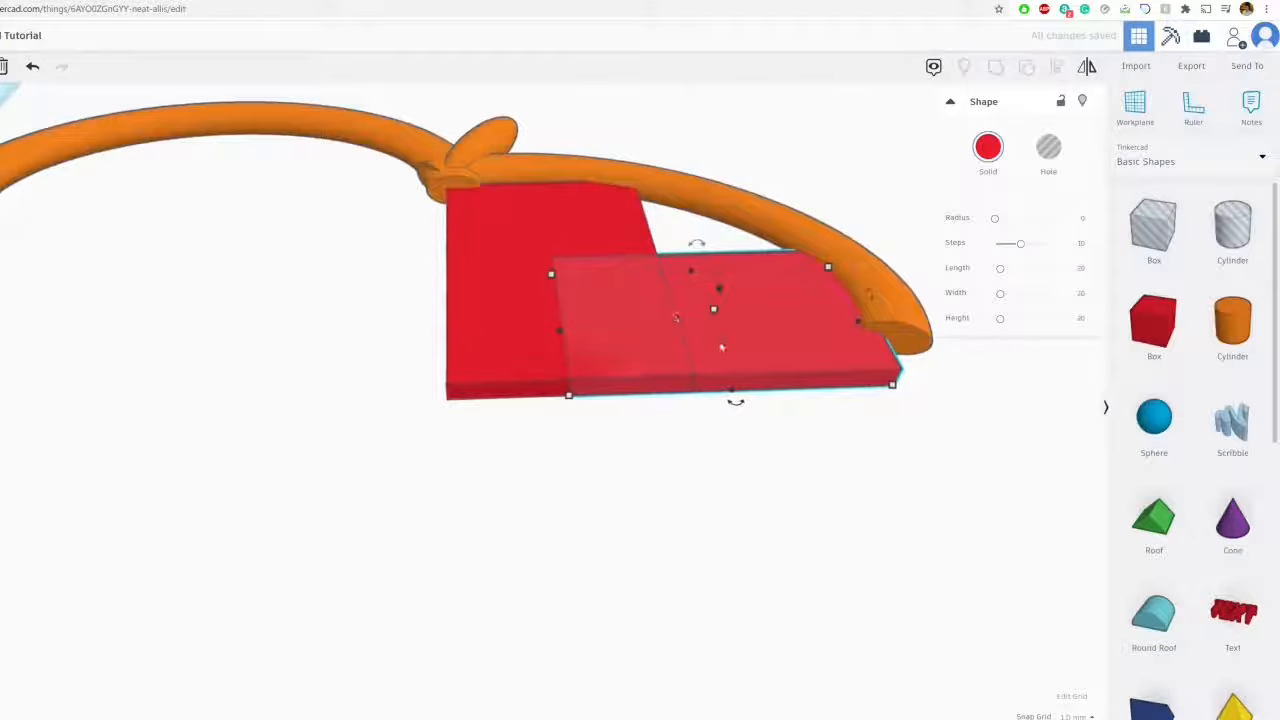
{"action": "left_click", "coordinate": [616, 275], "text": "shift"}
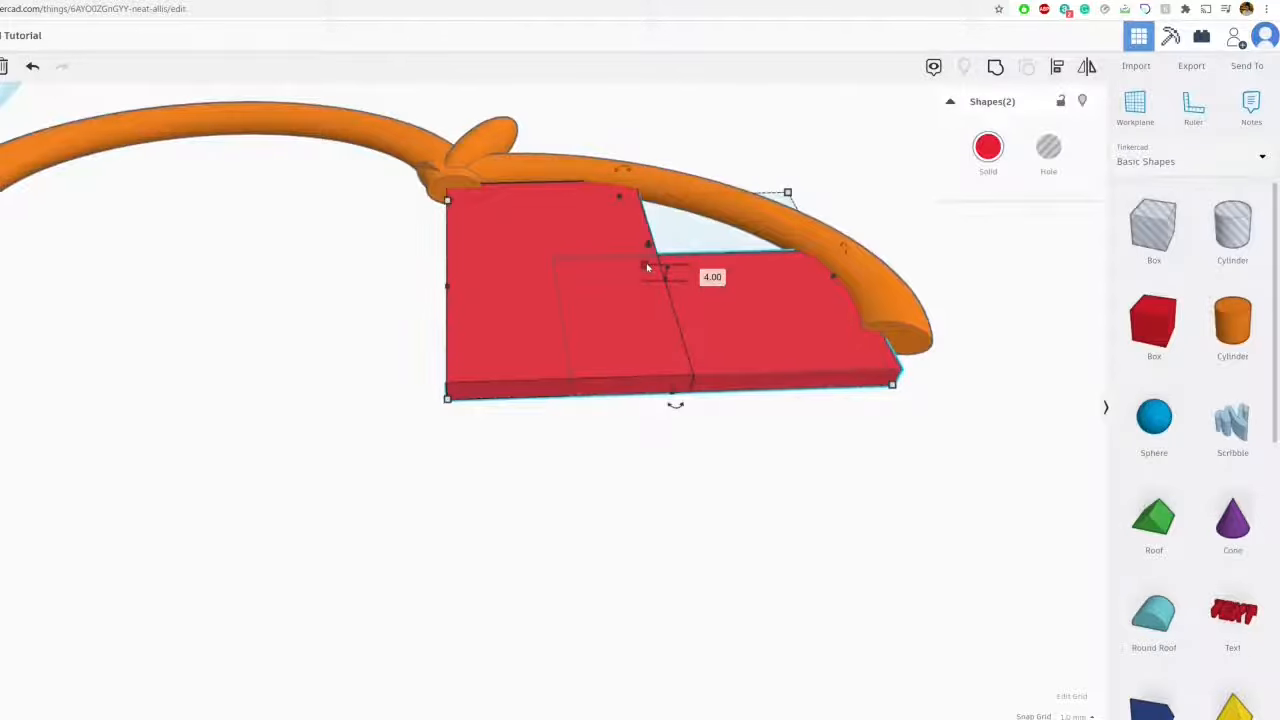
{"action": "left_click_drag", "start_coordinate": [647, 267], "coordinate": [645, 280]}
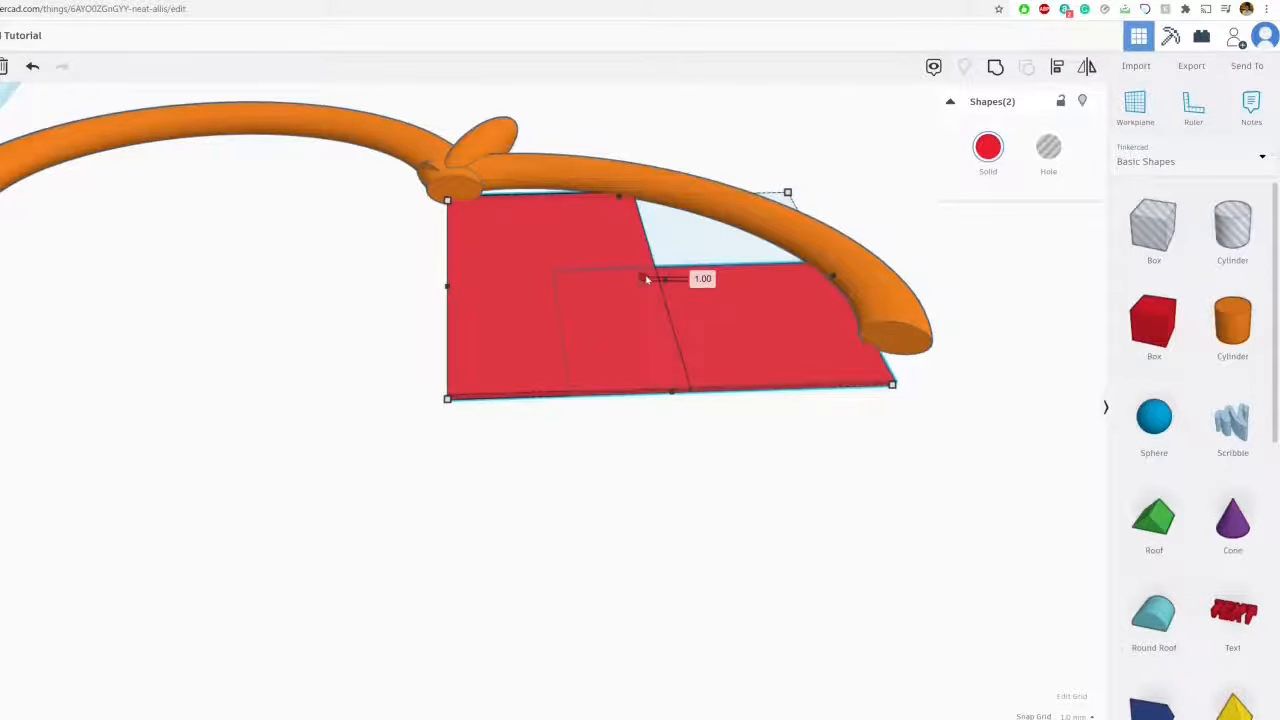
Copy the two red panels together and place the copies under the inner arc of the wing frame
{"action": "right_click_drag", "start_coordinate": [551, 256], "coordinate": [537, 440]}
{"action": "left_click", "coordinate": [537, 440]}
{"action": "left_click", "coordinate": [728, 485], "text": "shift"}
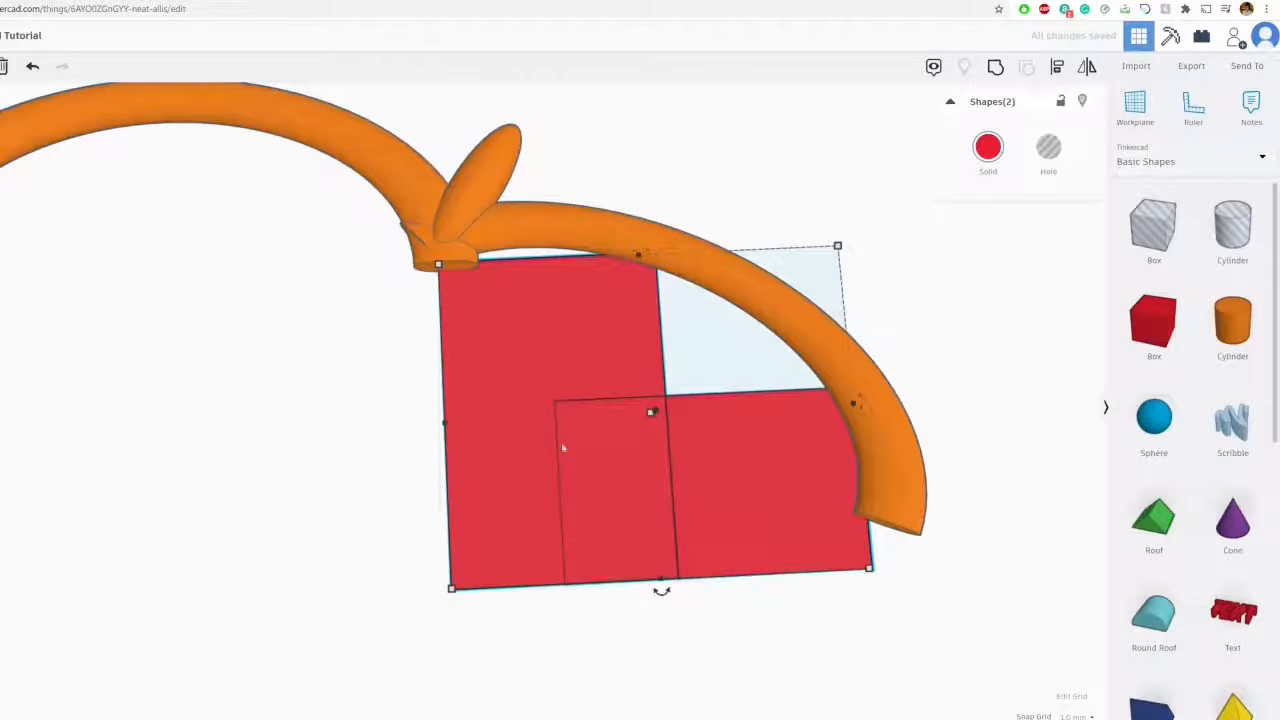
{"action": "key", "text": "ctrl+c"}
{"action": "key", "text": "ctrl+v"}
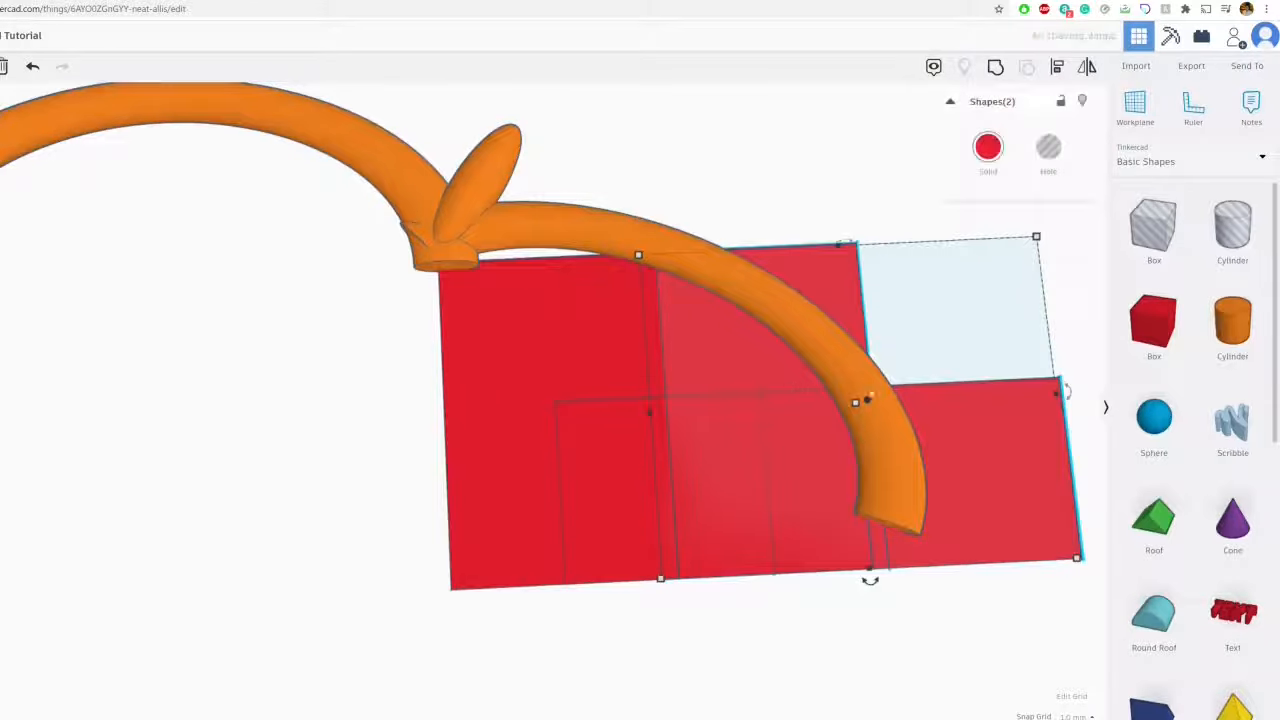
{"action": "left_click_drag", "start_coordinate": [935, 450], "coordinate": [203, 407]}
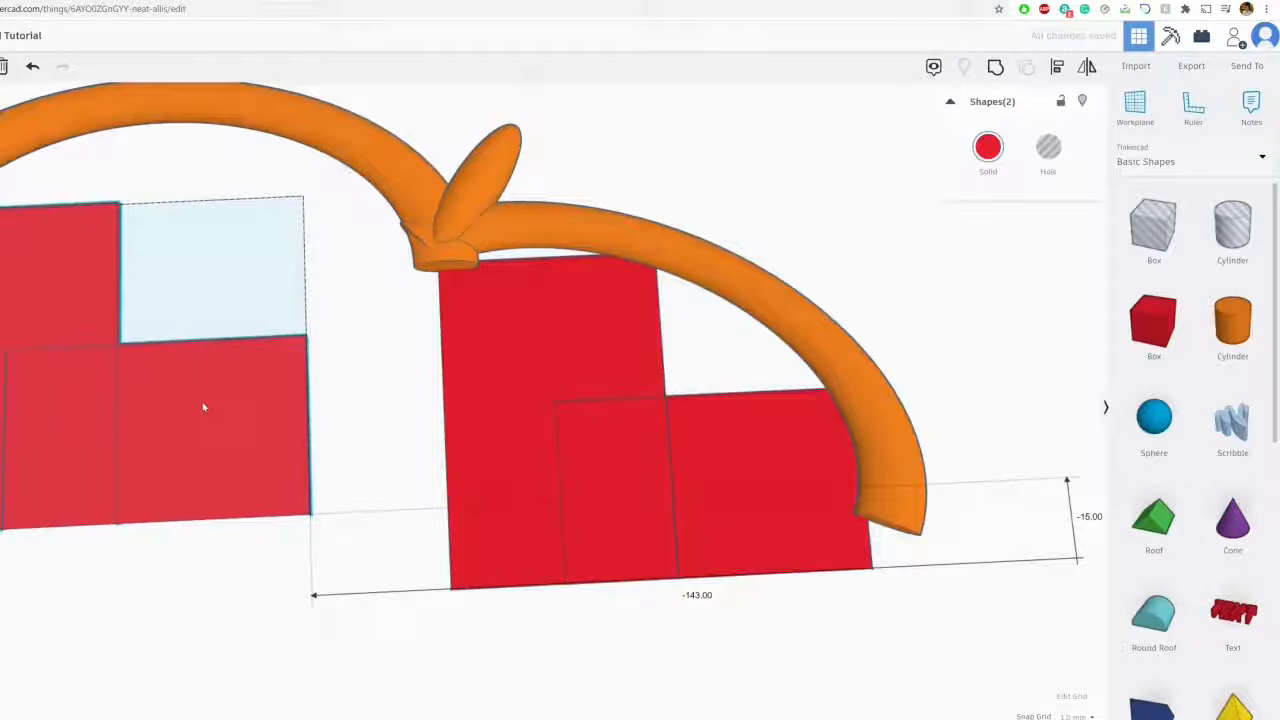
Stretch the shorter copied panel across the inner arc's full span and extend its lower edge to meet the neighbouring panel's bottom corner
{"action": "right_click_drag", "start_coordinate": [373, 430], "coordinate": [446, 375]}
{"action": "left_click", "coordinate": [296, 426]}
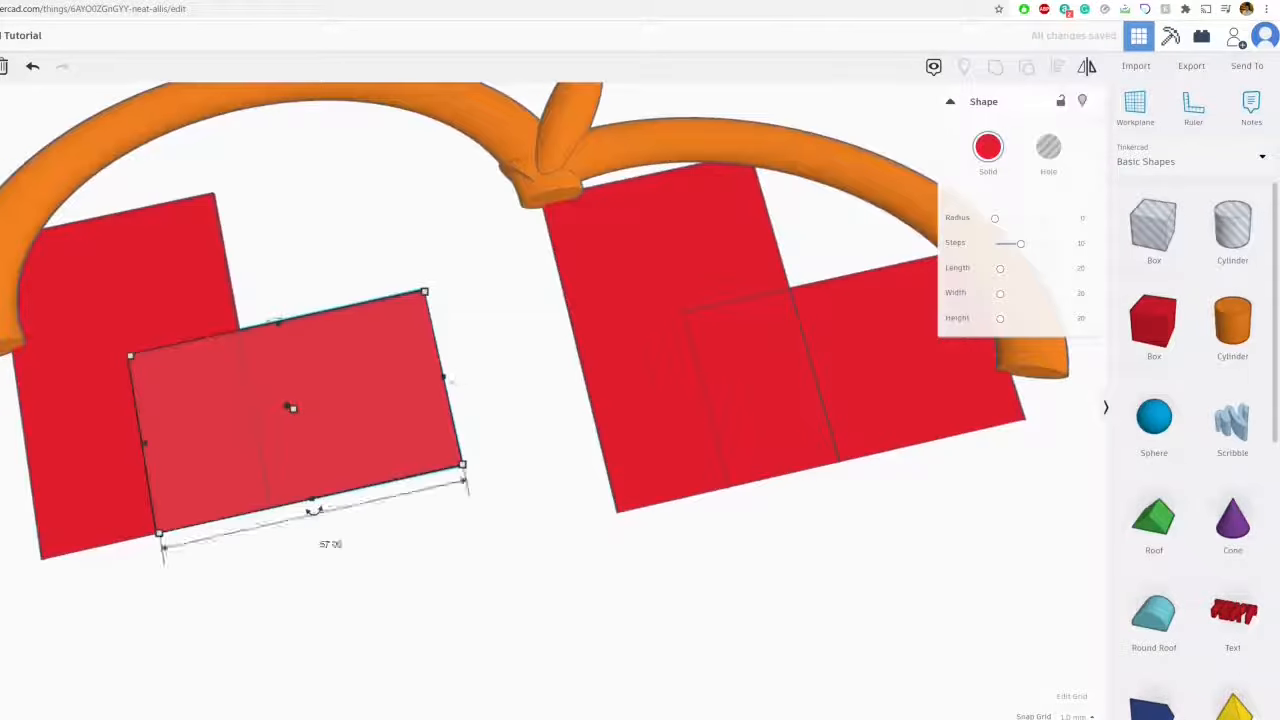
{"action": "left_click_drag", "start_coordinate": [446, 375], "coordinate": [611, 354]}
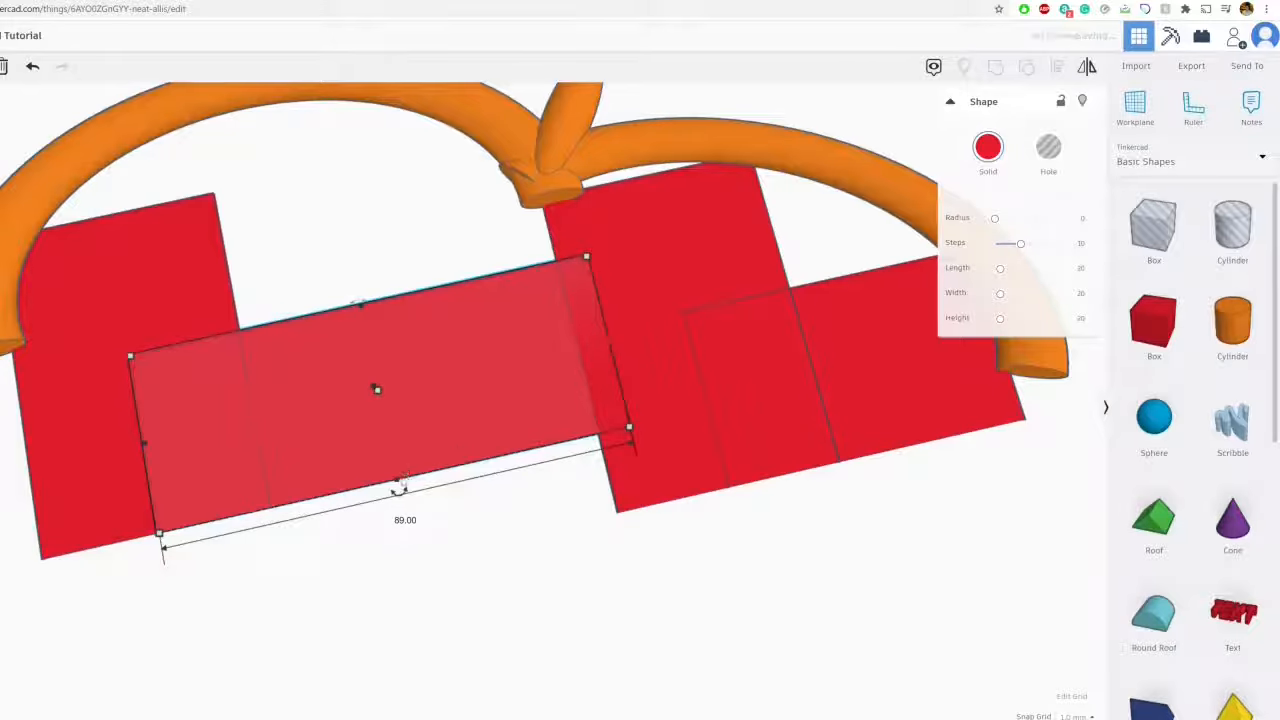
{"action": "left_click_drag", "start_coordinate": [399, 488], "coordinate": [437, 557]}
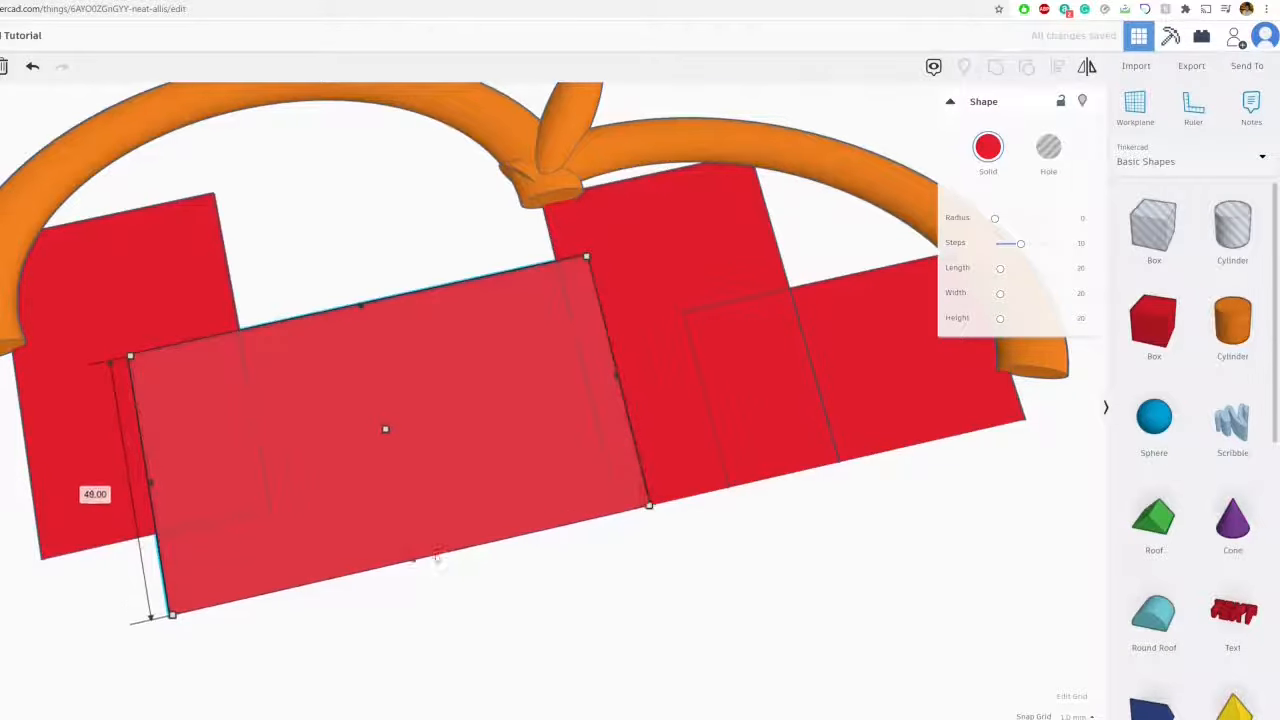
{"action": "left_click_drag", "start_coordinate": [152, 480], "coordinate": [37, 507]}
{"action": "middle_click_drag", "start_coordinate": [50, 485], "coordinate": [155, 456]}
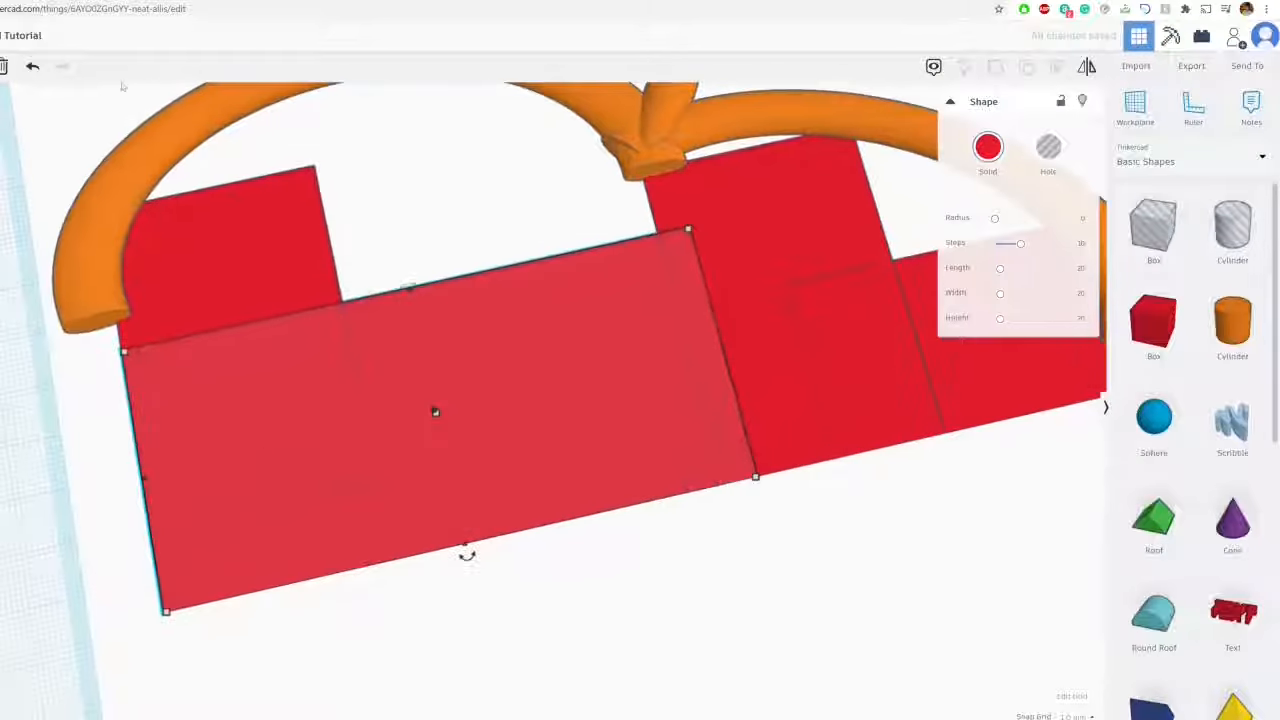
Check the wing shape in the Charizard reference picture and extend the wide panel up toward the inner arc to 73 mm
{"action": "key", "text": "ctrl+Tab"}
{"action": "key", "text": "ctrl+Tab"}
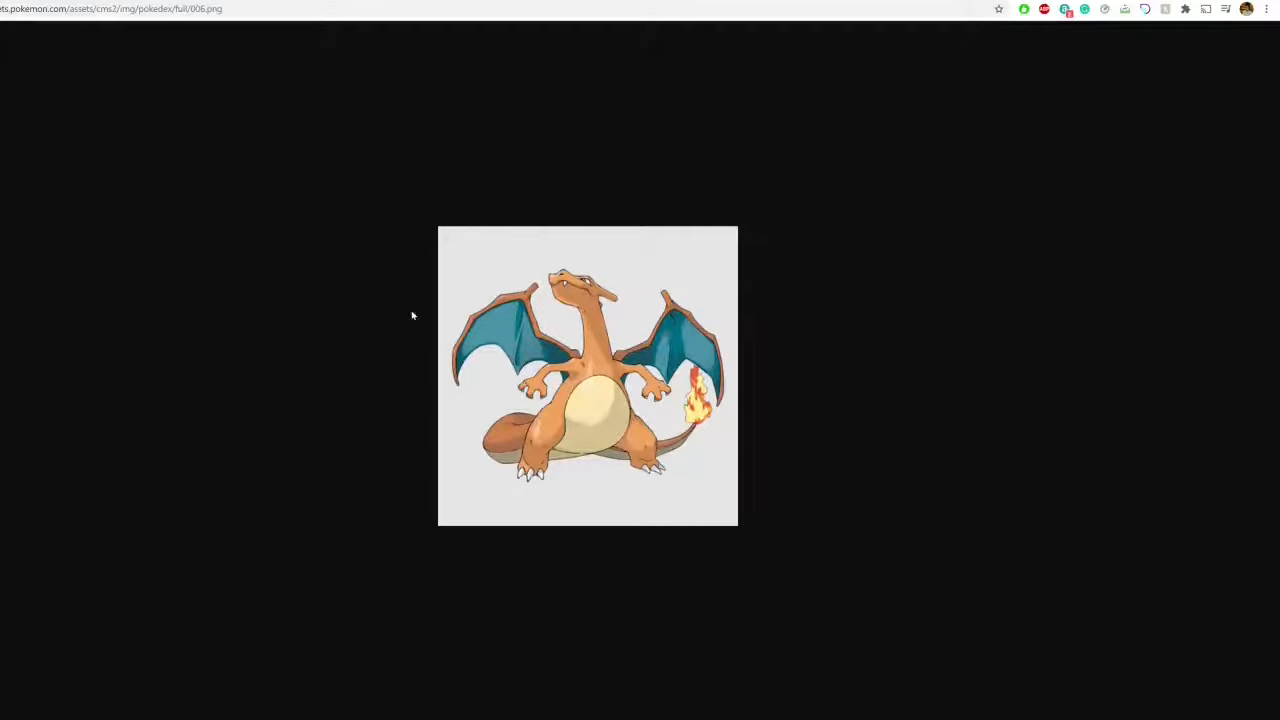
{"action": "key", "text": "ctrl+Tab"}
{"action": "right_click_drag", "start_coordinate": [250, 238], "coordinate": [249, 254]}
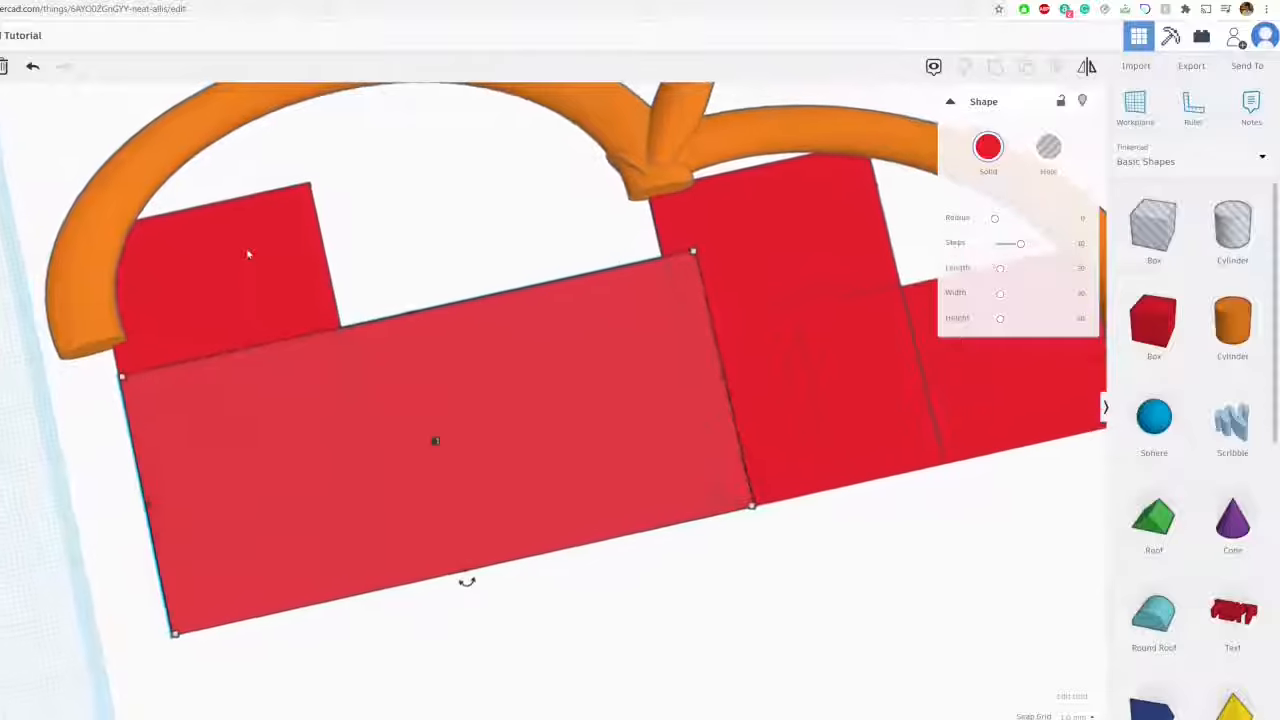
{"action": "middle_click_drag", "start_coordinate": [249, 254], "coordinate": [357, 274]}
{"action": "left_click", "coordinate": [505, 248]}
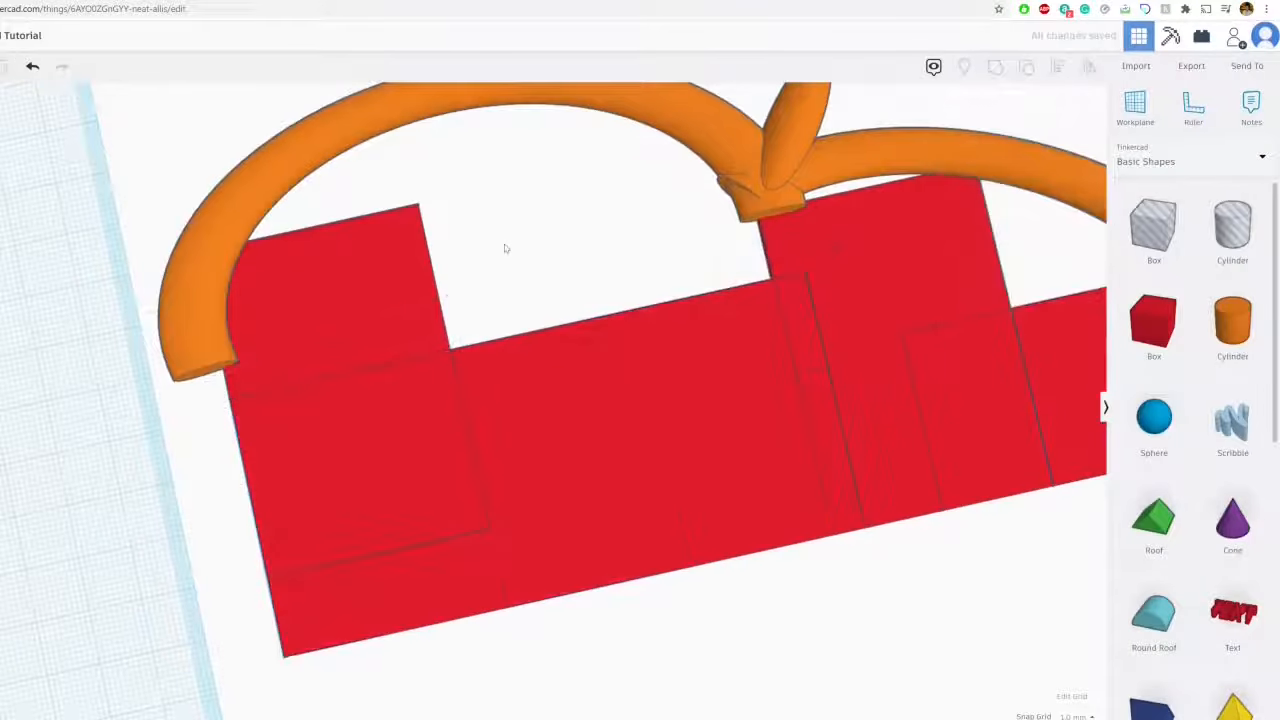
{"action": "left_click", "coordinate": [590, 355]}
{"action": "left_click_drag", "start_coordinate": [522, 338], "coordinate": [471, 218]}
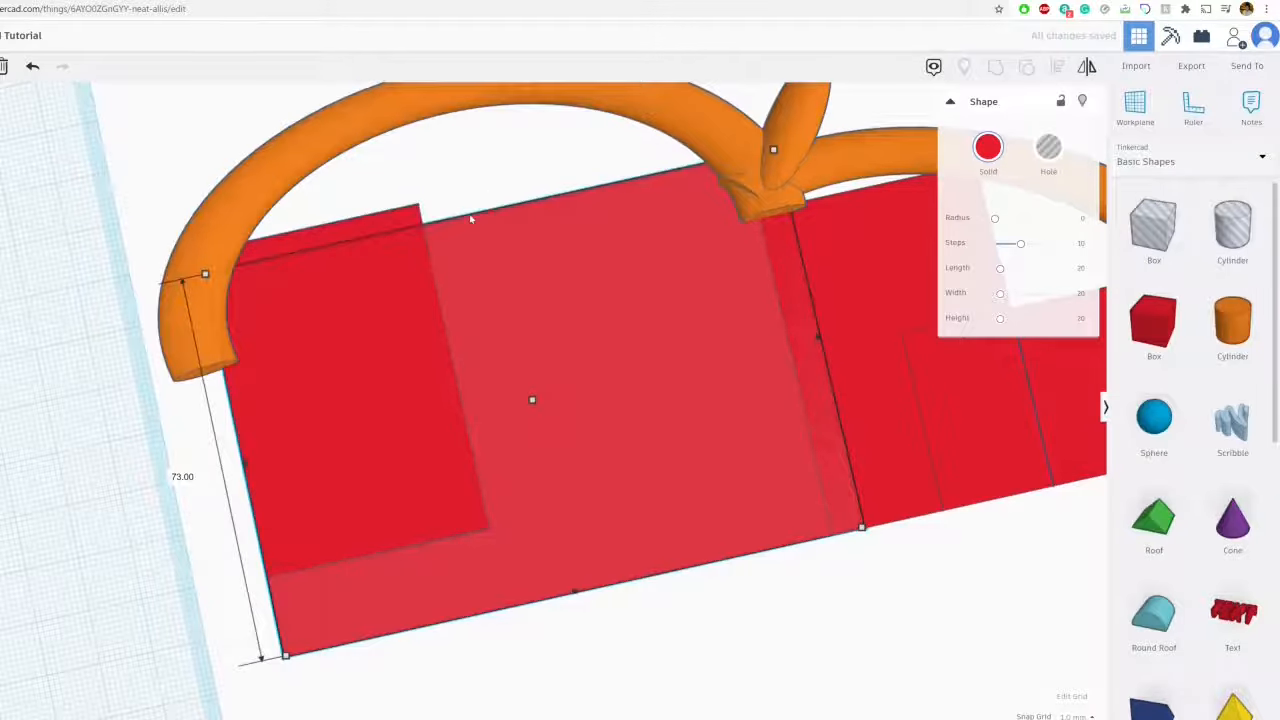
{"action": "left_click", "coordinate": [474, 197]}
Add an orange Cylinder from Basic Shapes under the inner arc, stretched into a long oval and flattened into a thin disc
{"action": "scroll", "coordinate": [529, 300], "scroll_direction": "up", "scroll_amount": 4}
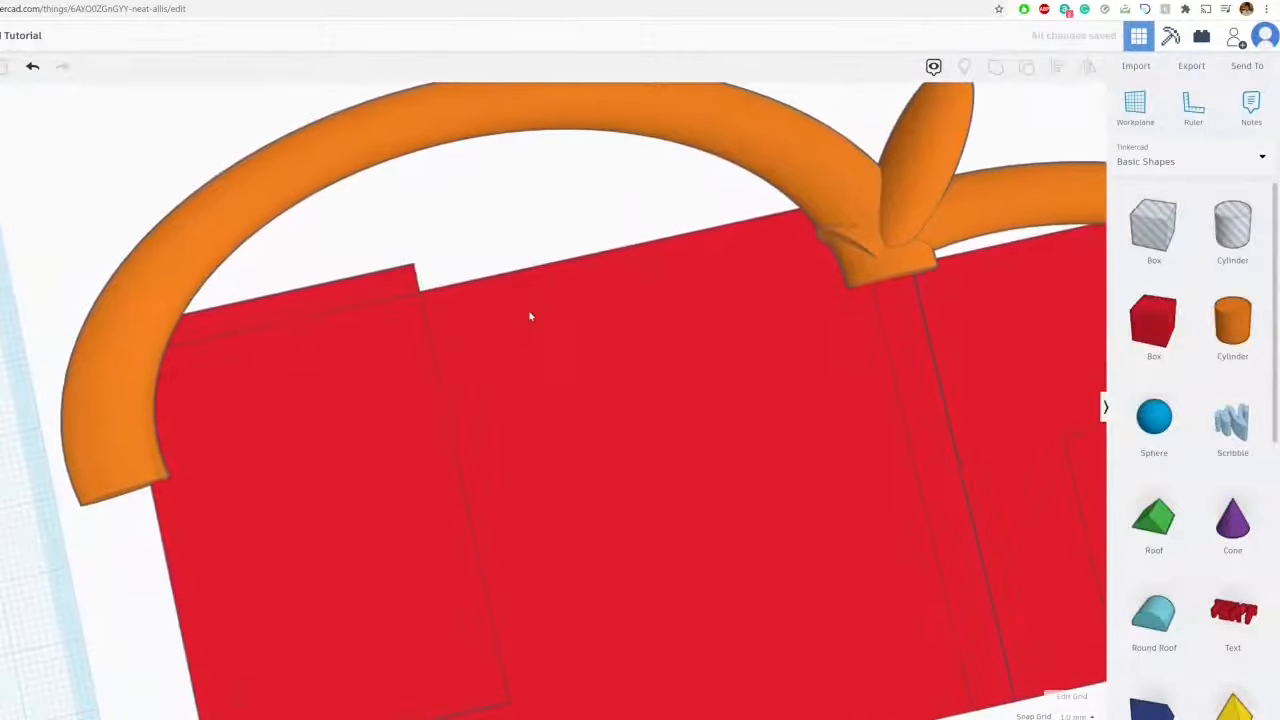
{"action": "left_click_drag", "start_coordinate": [1238, 316], "coordinate": [798, 219]}
{"action": "right_click_drag", "start_coordinate": [670, 170], "coordinate": [563, 234]}
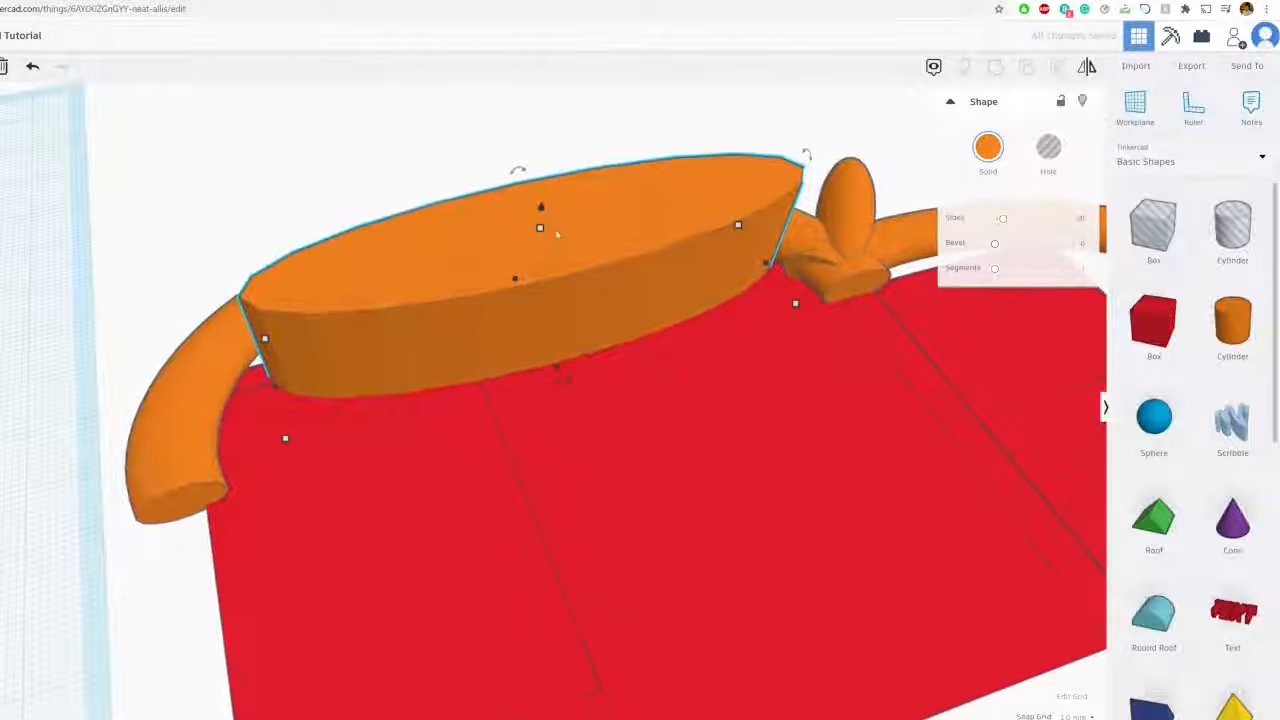
{"action": "left_click_drag", "start_coordinate": [541, 228], "coordinate": [557, 321]}
{"action": "right_click_drag", "start_coordinate": [536, 380], "coordinate": [535, 428]}
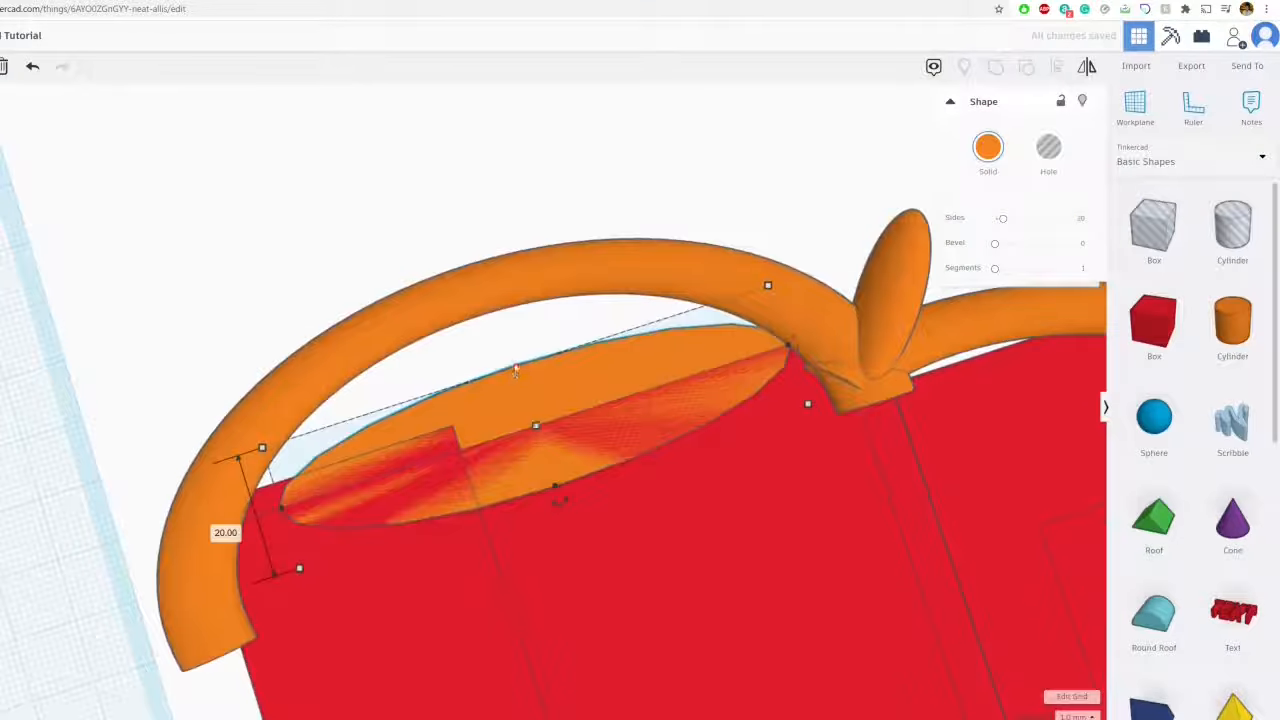
Enlarge the thin oval to 92 by 31 mm so it fills the gap below the inner arc
{"action": "left_click_drag", "start_coordinate": [515, 371], "coordinate": [495, 325]}
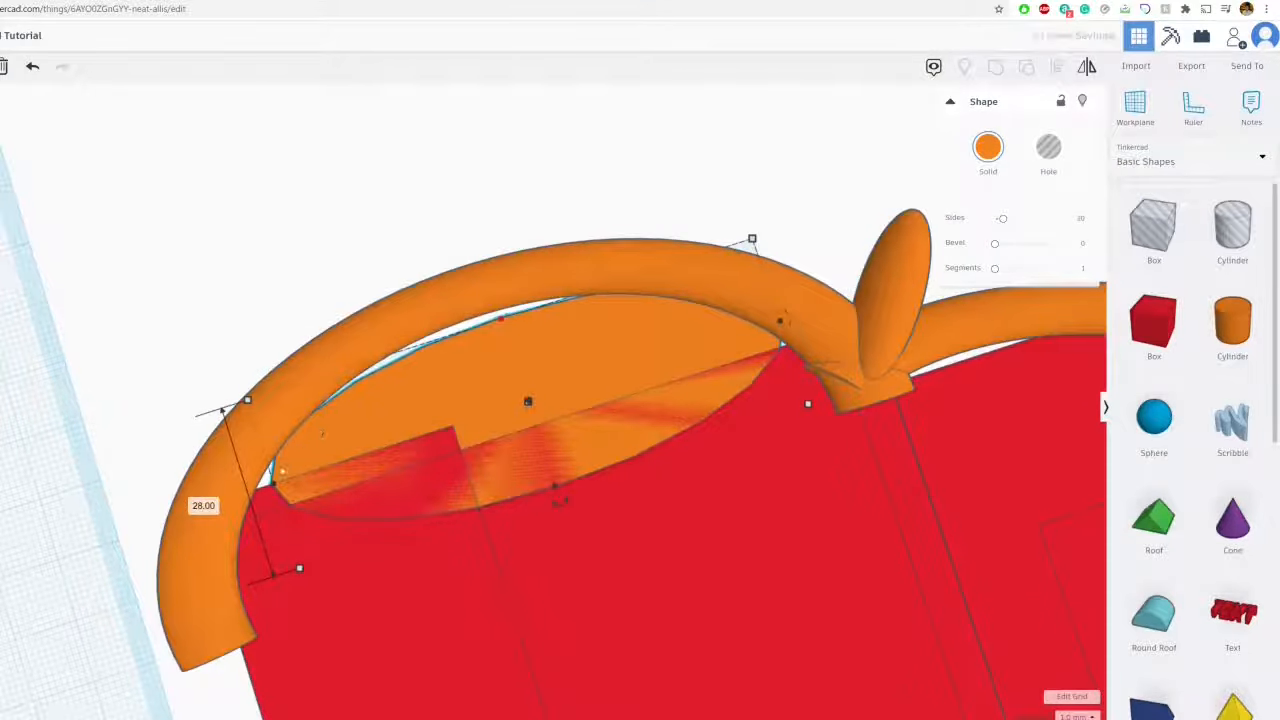
{"action": "left_click_drag", "start_coordinate": [274, 484], "coordinate": [246, 495]}
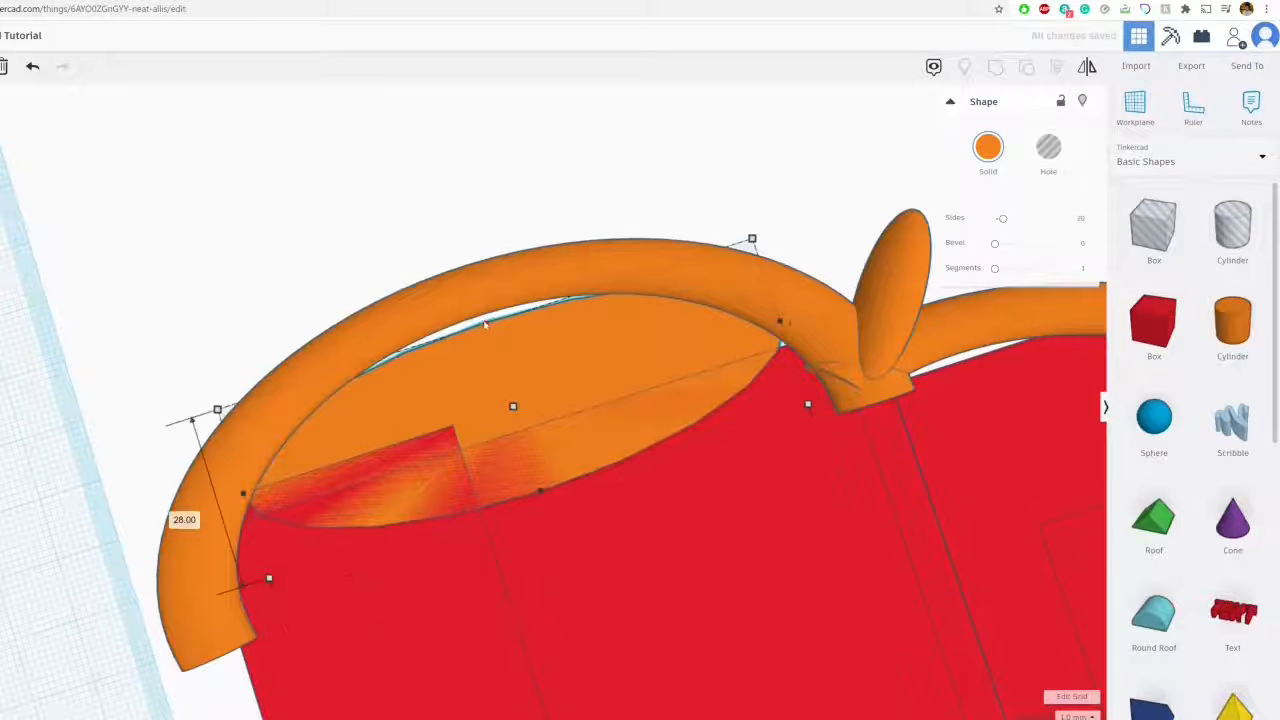
{"action": "left_click_drag", "start_coordinate": [800, 395], "coordinate": [822, 408]}
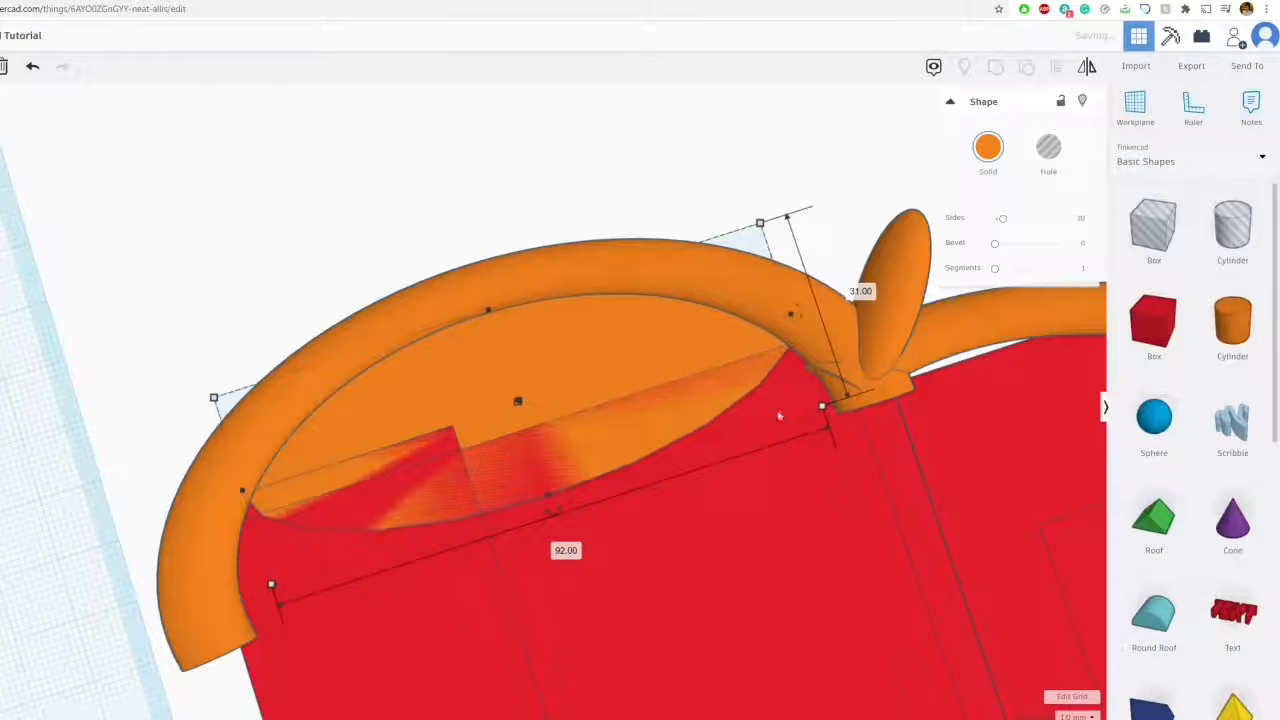
Place a copy of the thin oval under the outer arc beside the joint and shorten it to 49 mm
{"action": "middle_click_drag", "start_coordinate": [865, 409], "coordinate": [711, 391]}
{"action": "middle_click_drag", "start_coordinate": [832, 394], "coordinate": [570, 393]}
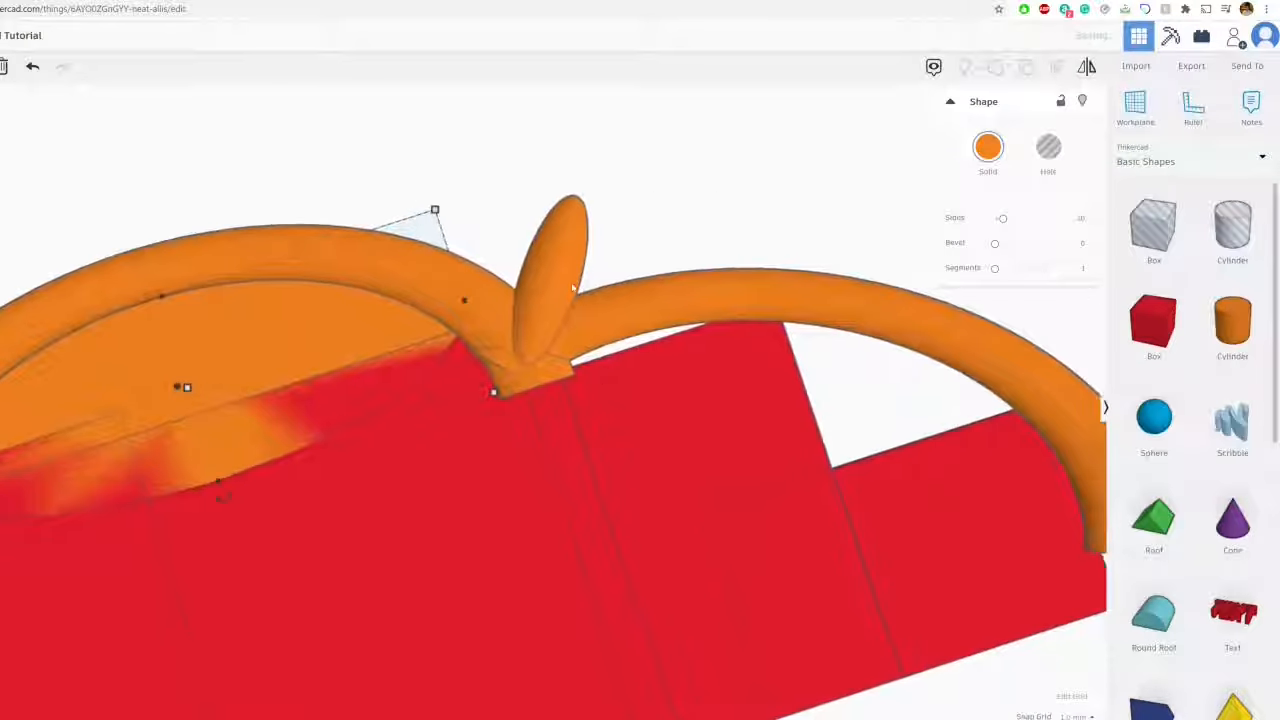
{"action": "key", "text": "ctrl+v"}
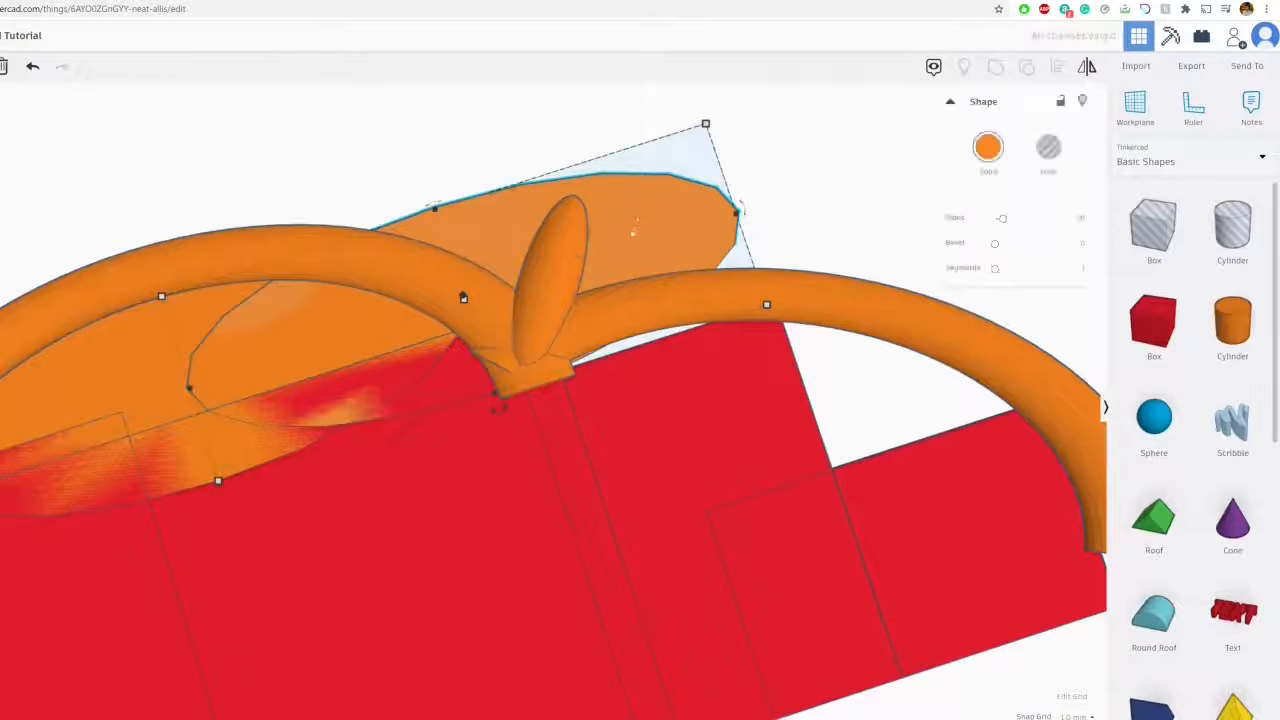
{"action": "left_click_drag", "start_coordinate": [631, 232], "coordinate": [768, 366]}
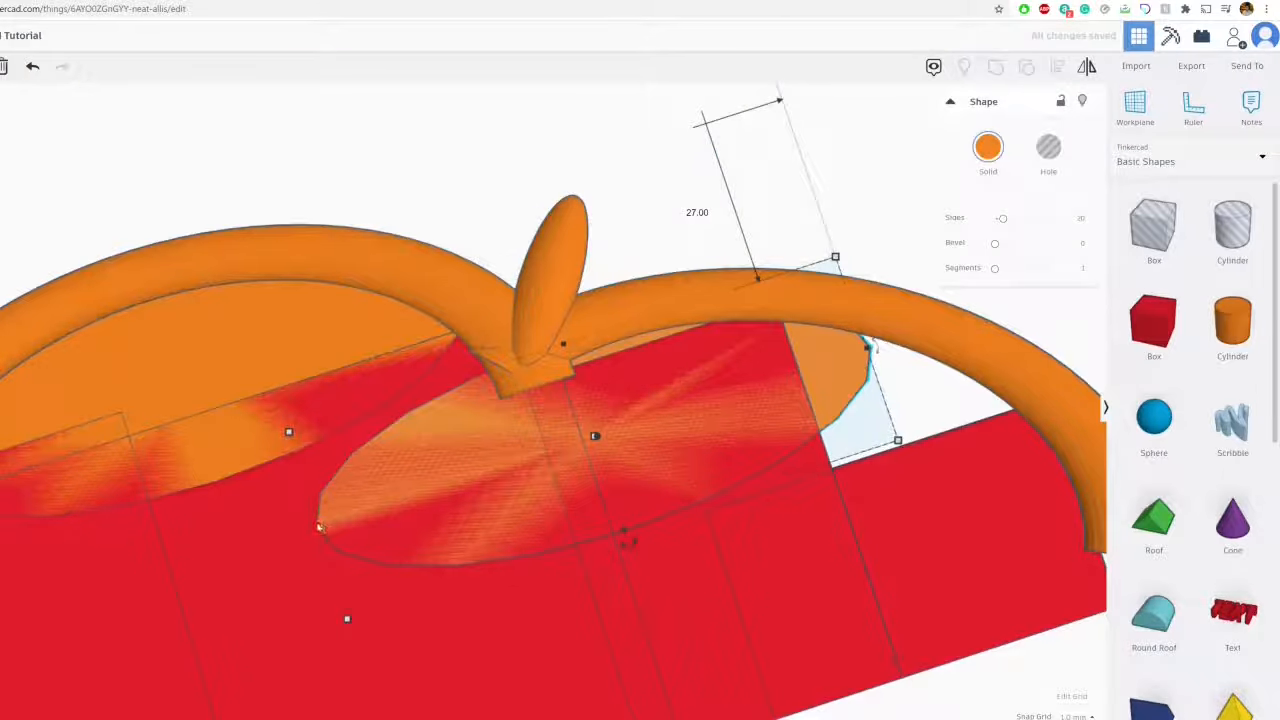
{"action": "left_click_drag", "start_coordinate": [320, 527], "coordinate": [523, 466]}
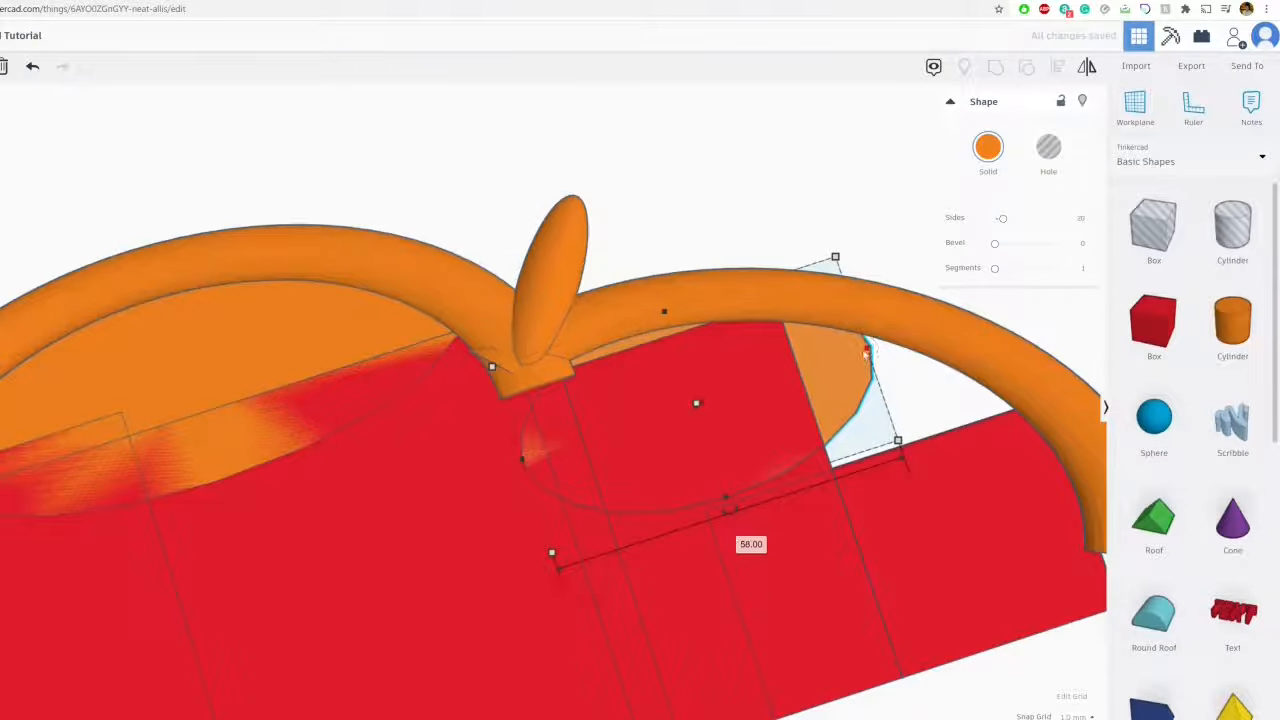
{"action": "left_click_drag", "start_coordinate": [866, 351], "coordinate": [808, 361]}
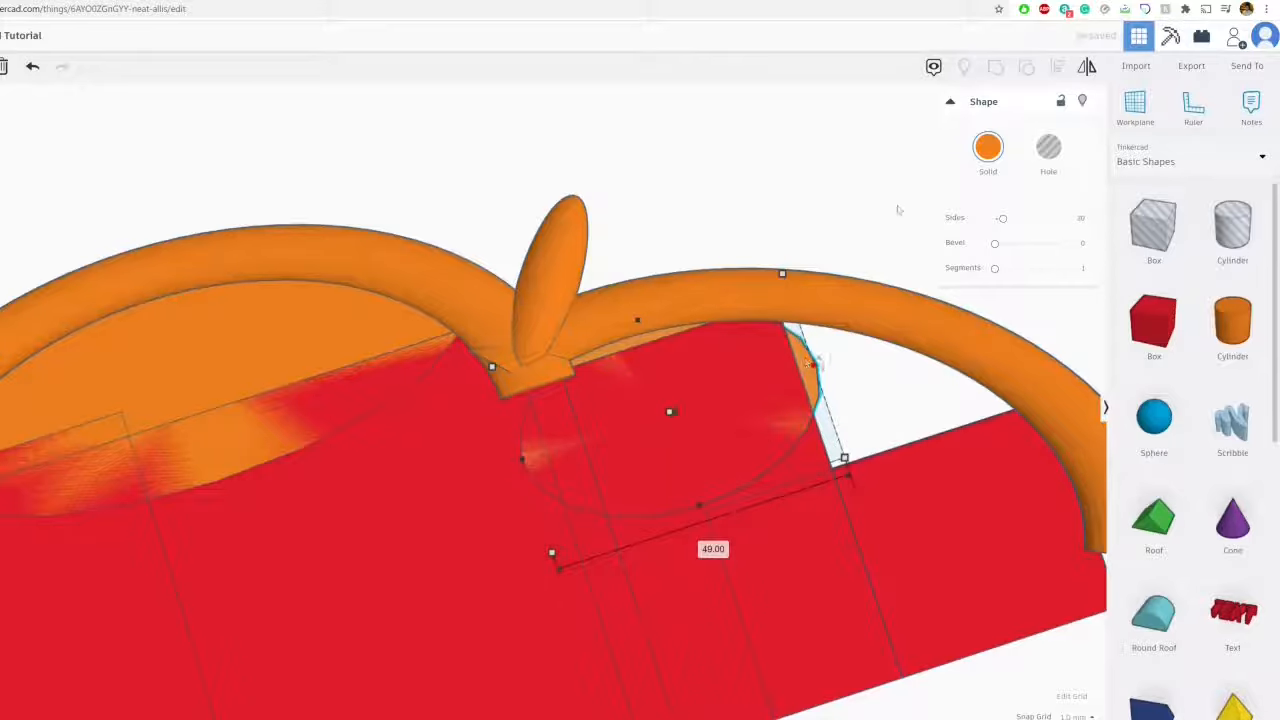
{"action": "left_click", "coordinate": [860, 240]}
Duplicate the short oval, place the copy farther along the outer arc and rotate it to follow the curve
{"action": "middle_click_drag", "start_coordinate": [600, 292], "coordinate": [413, 282]}
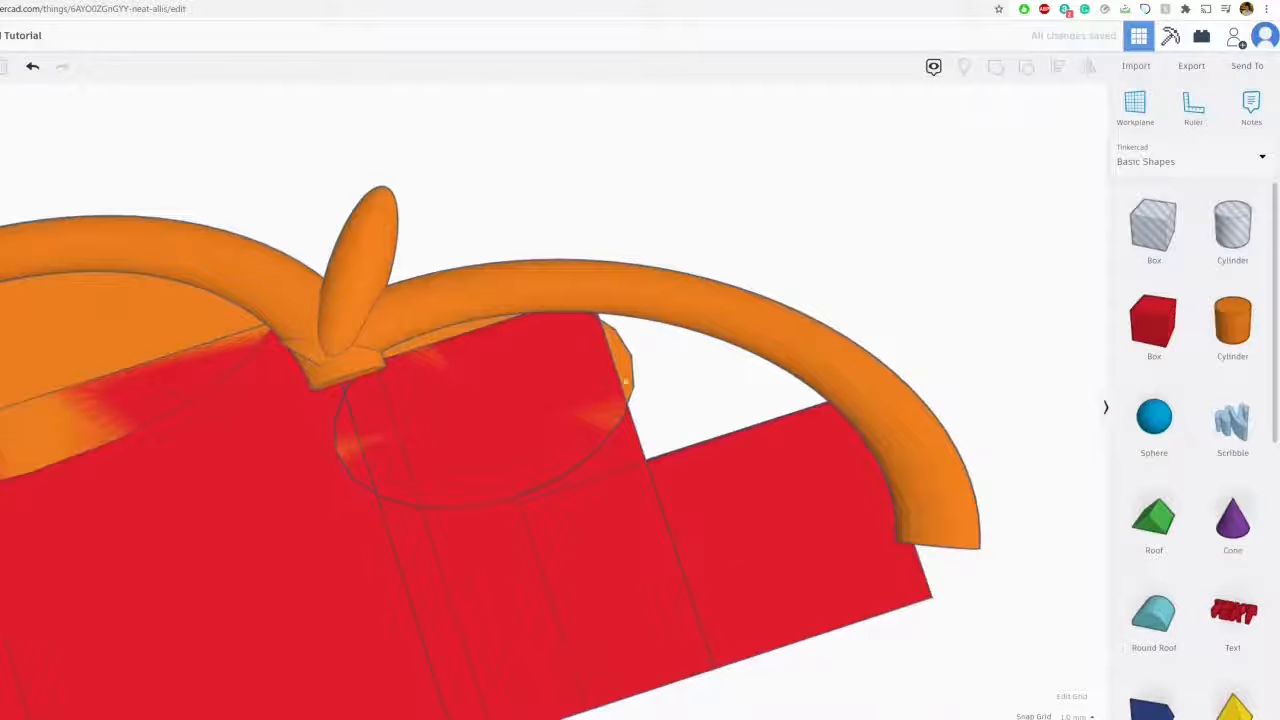
{"action": "left_click", "coordinate": [615, 368]}
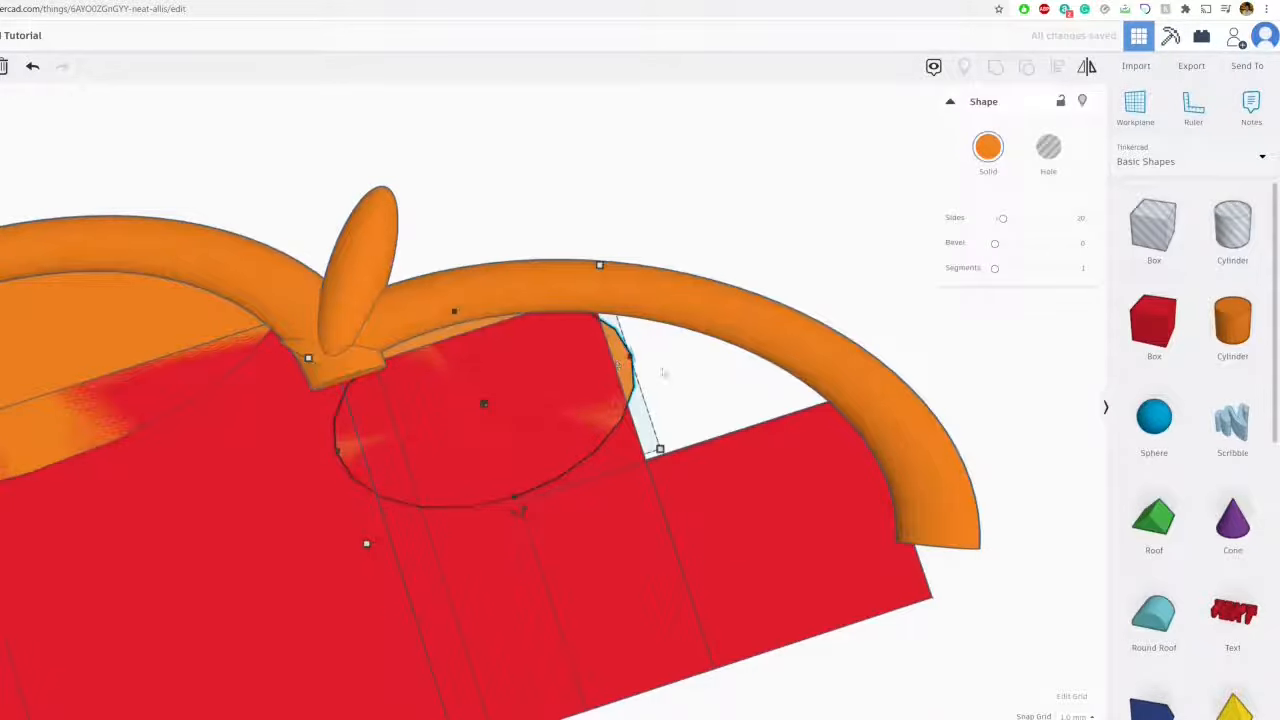
{"action": "left_click_drag", "start_coordinate": [662, 373], "coordinate": [708, 346]}
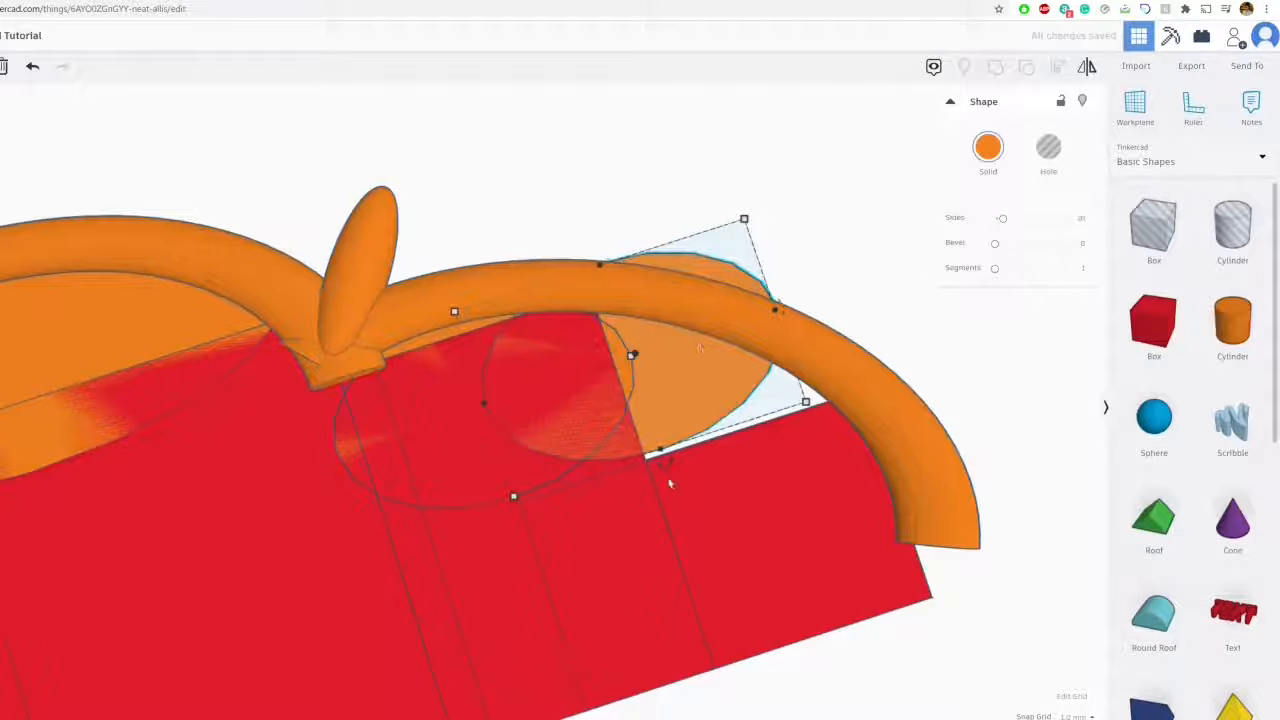
{"action": "left_click_drag", "start_coordinate": [680, 409], "coordinate": [670, 455]}
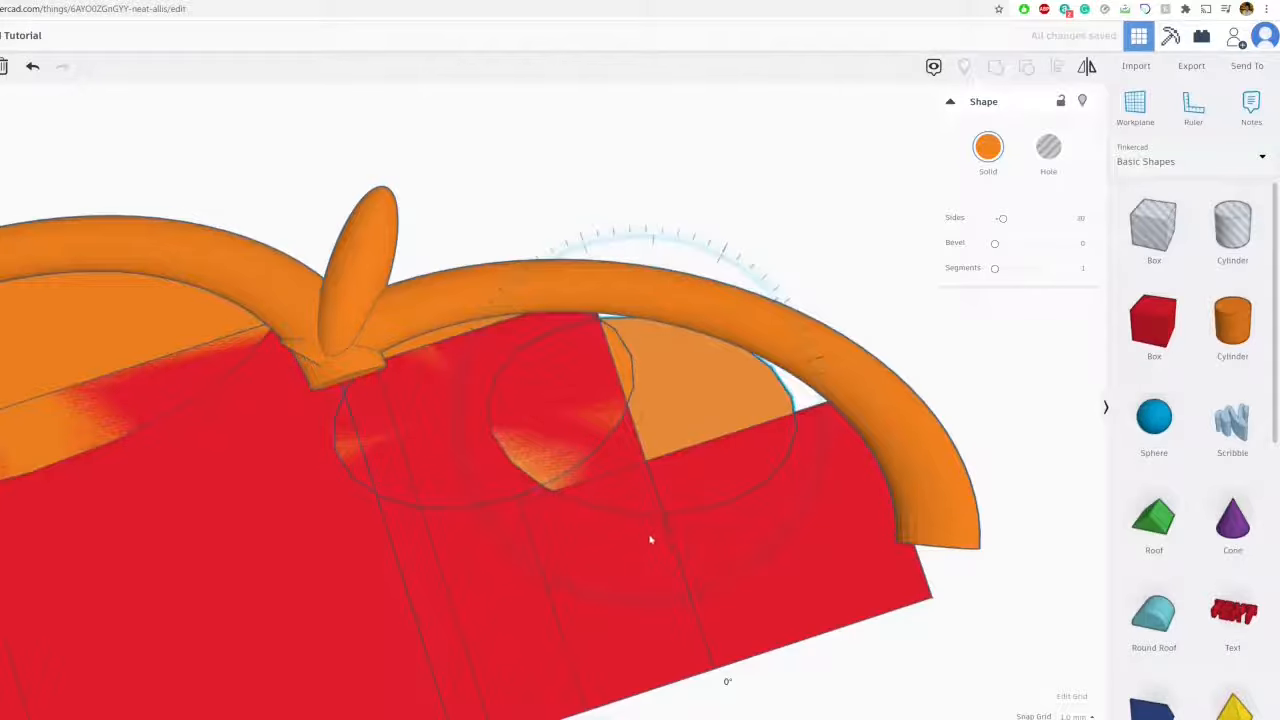
Shift the short red panel slightly outward, then reposition the tilted oval and widen it to about 46 mm to fill the outer arc's gap
{"action": "left_click", "coordinate": [762, 476]}
{"action": "left_click_drag", "start_coordinate": [757, 478], "coordinate": [737, 485]}
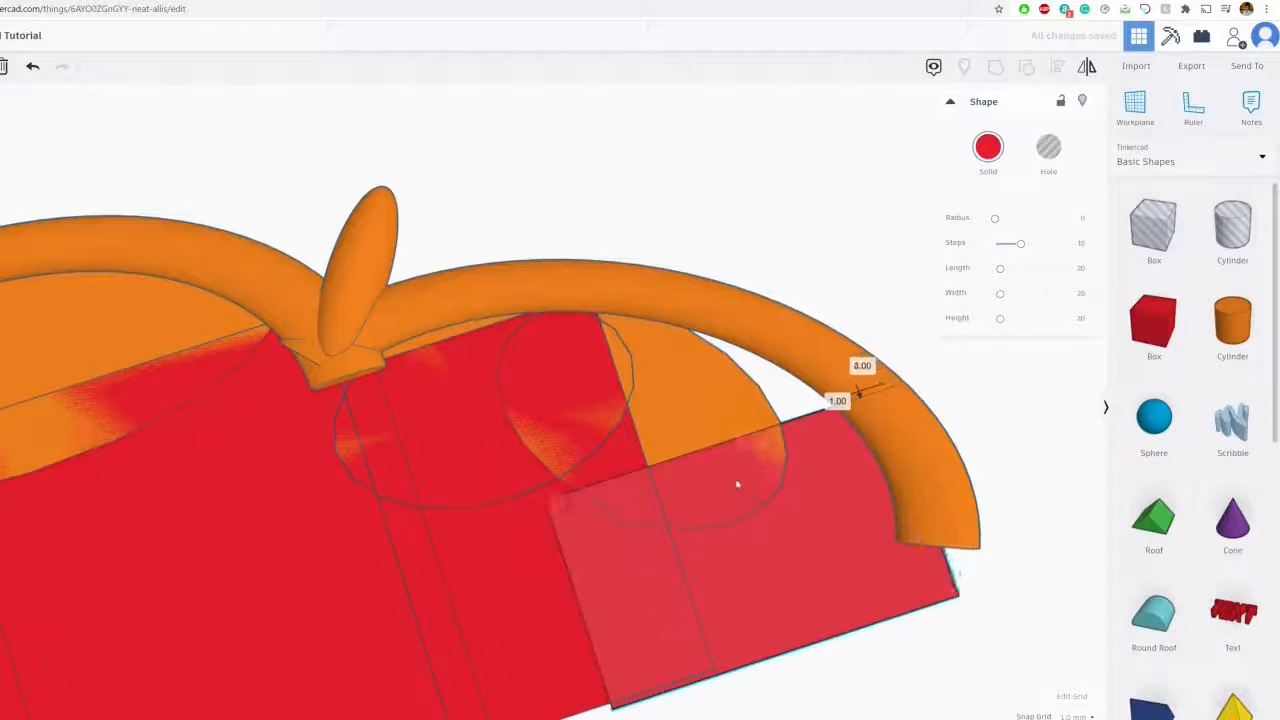
{"action": "left_click", "coordinate": [703, 369]}
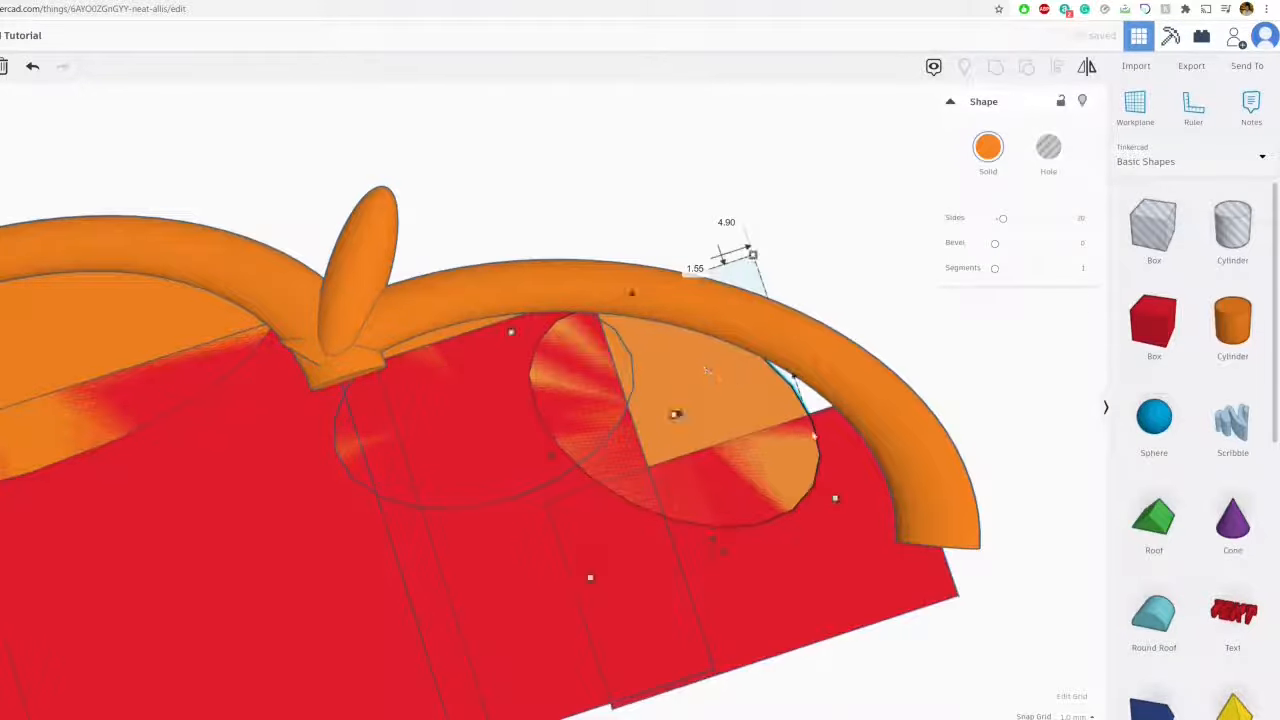
{"action": "left_click_drag", "start_coordinate": [795, 382], "coordinate": [832, 386]}
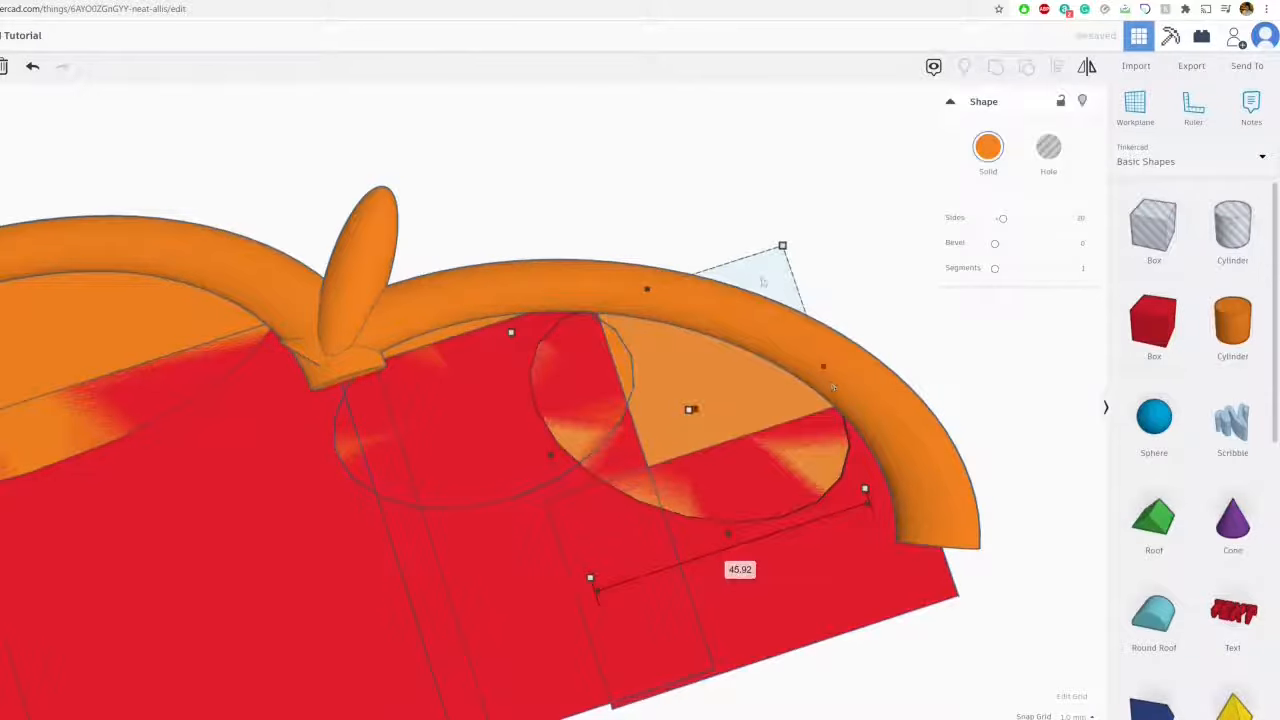
{"action": "left_click", "coordinate": [712, 231]}
{"action": "middle_click_drag", "start_coordinate": [780, 362], "coordinate": [902, 317]}
{"action": "scroll", "coordinate": [554, 434], "scroll_direction": "down", "scroll_amount": 3}
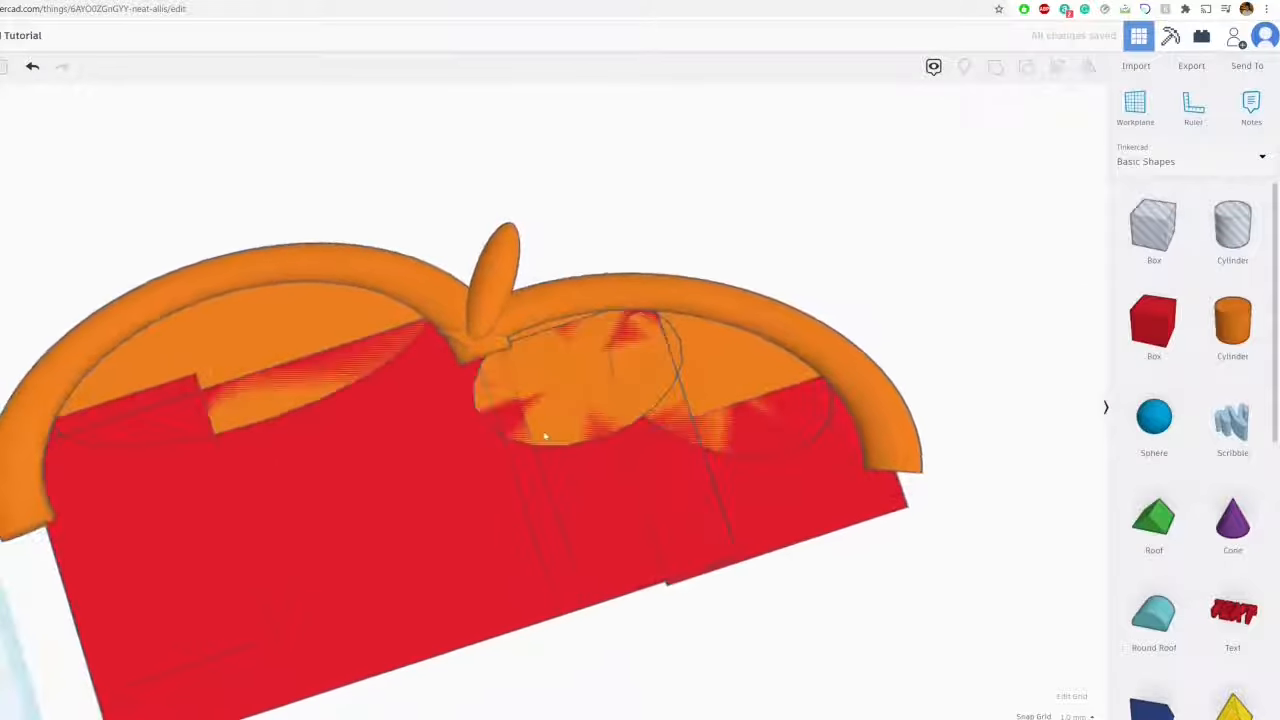
Group all the red panels and thin ovals of the wing membrane into one shape and colour it orange
{"action": "right_click_drag", "start_coordinate": [545, 436], "coordinate": [734, 612]}
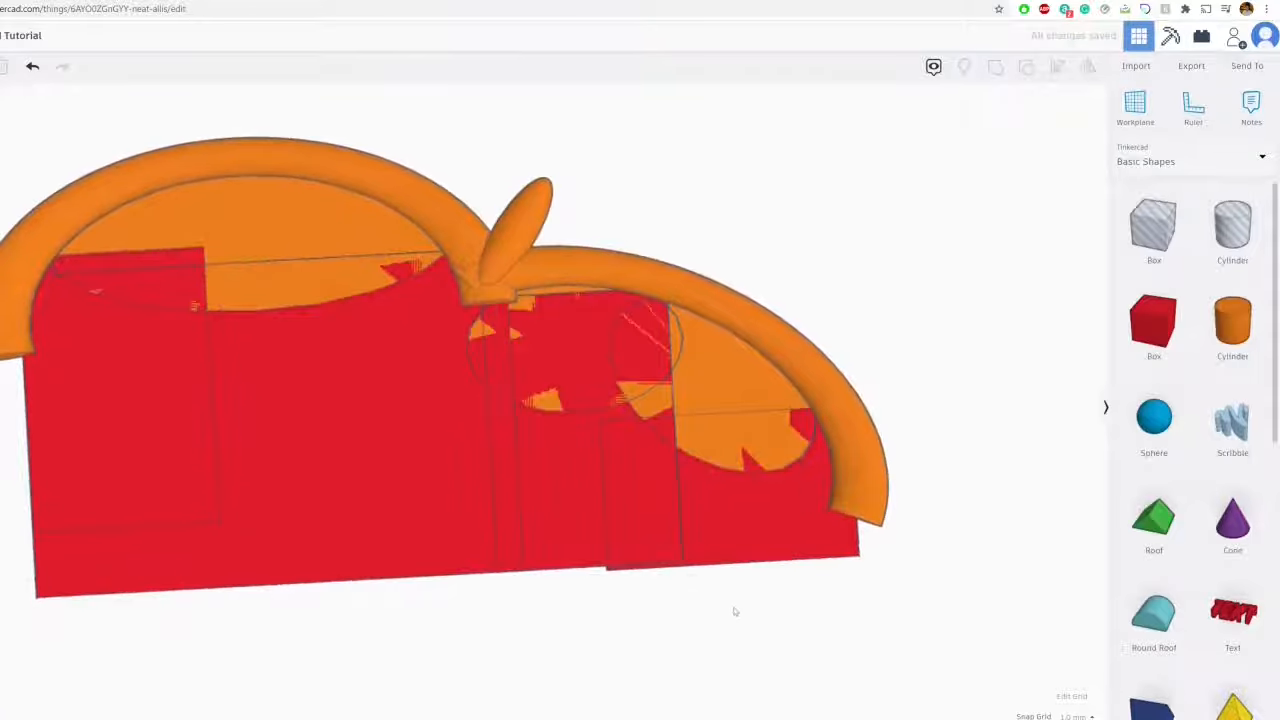
{"action": "left_click", "coordinate": [426, 383]}
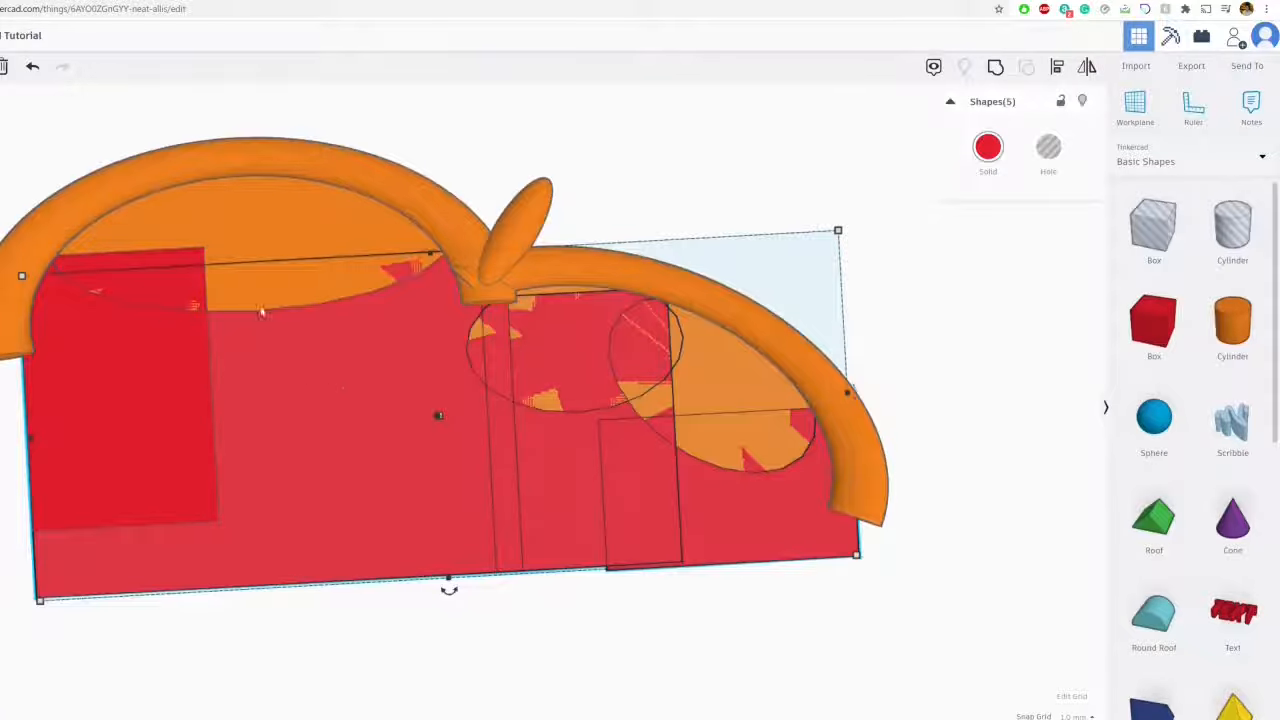
{"action": "left_click", "coordinate": [113, 399], "text": "shift"}
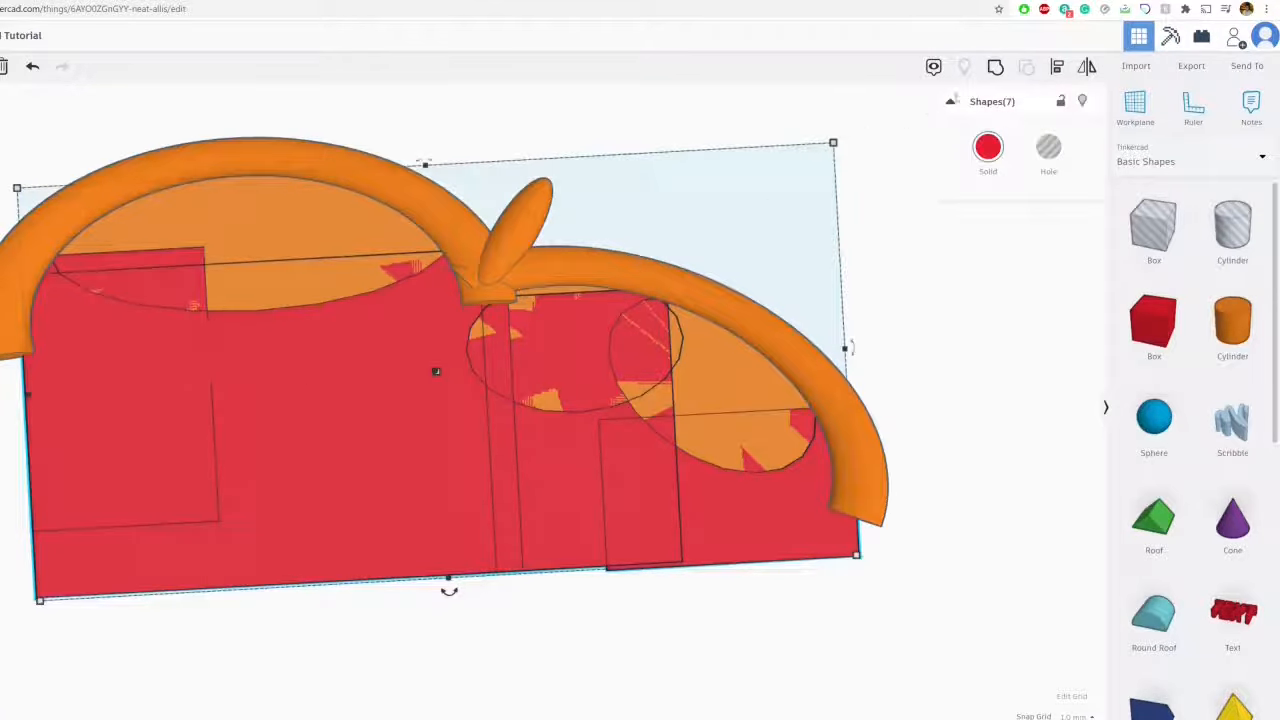
{"action": "left_click", "coordinate": [996, 67]}
{"action": "left_click", "coordinate": [992, 165]}
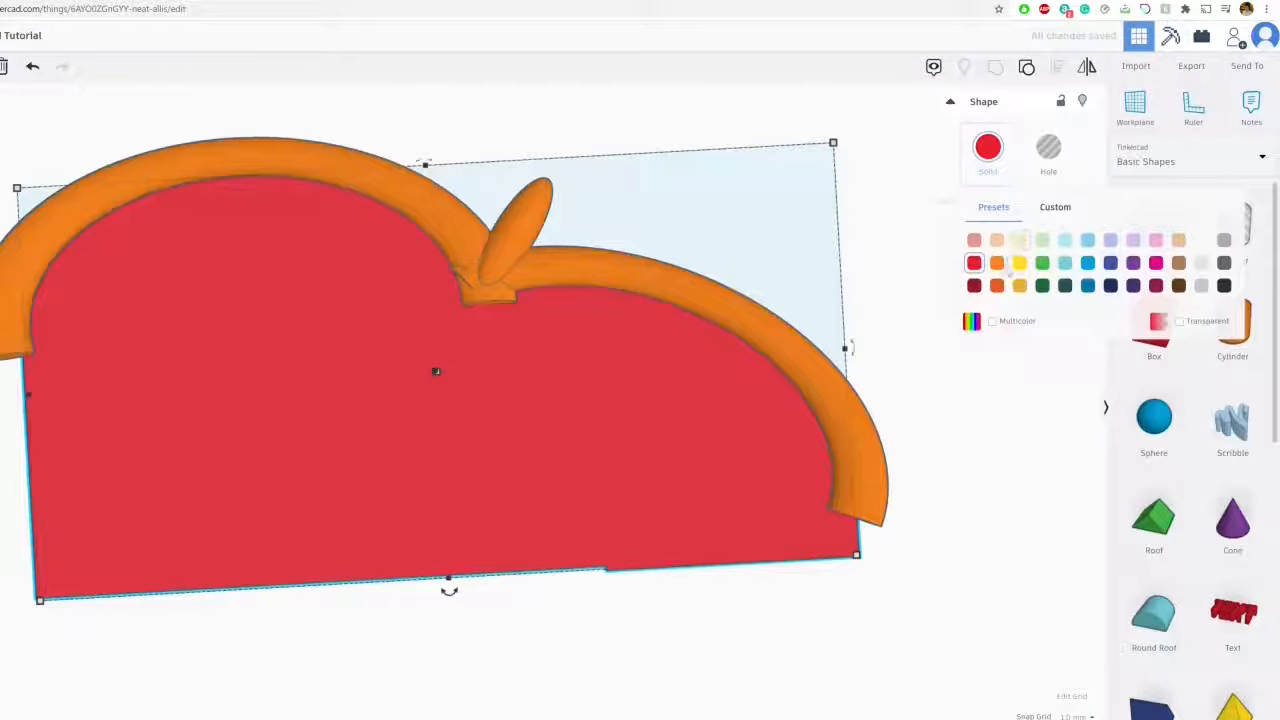
{"action": "left_click", "coordinate": [996, 262]}
Place a cylinder hole over the lower inner corner of the membrane and enlarge it to about 72 by 72 mm
{"action": "middle_click_drag", "start_coordinate": [664, 308], "coordinate": [770, 277]}
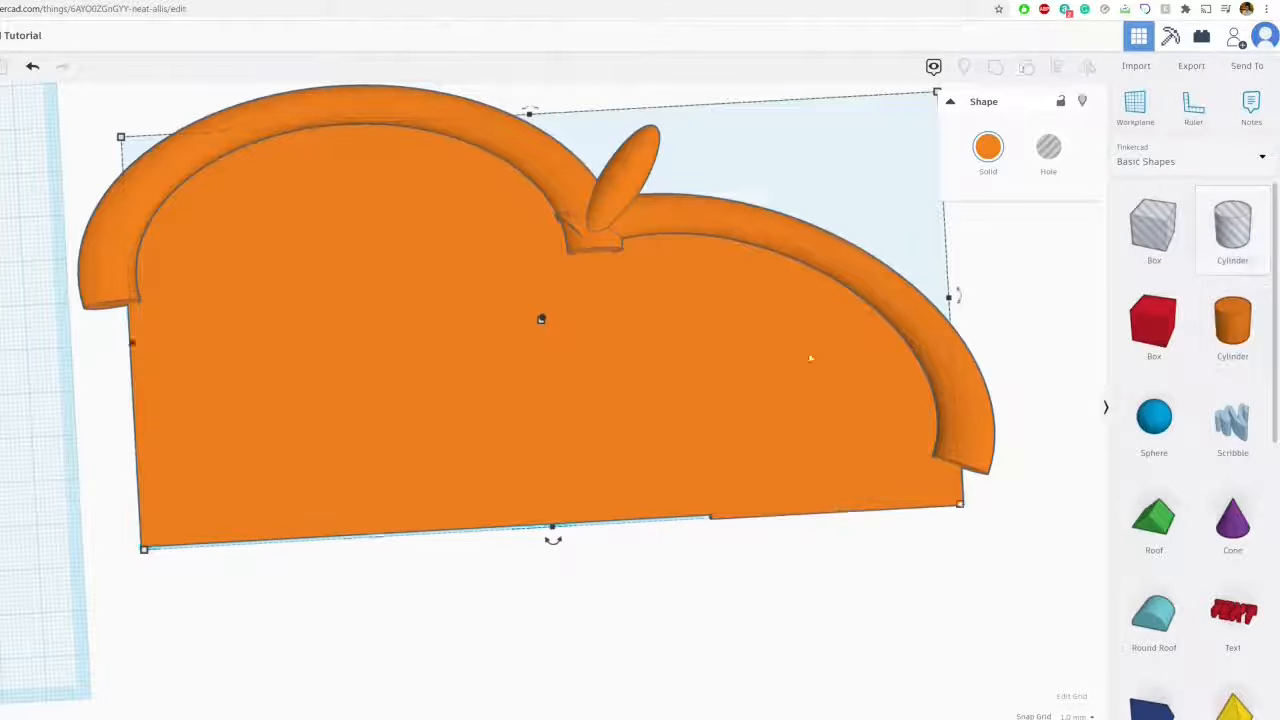
{"action": "left_click_drag", "start_coordinate": [1232, 225], "coordinate": [192, 545]}
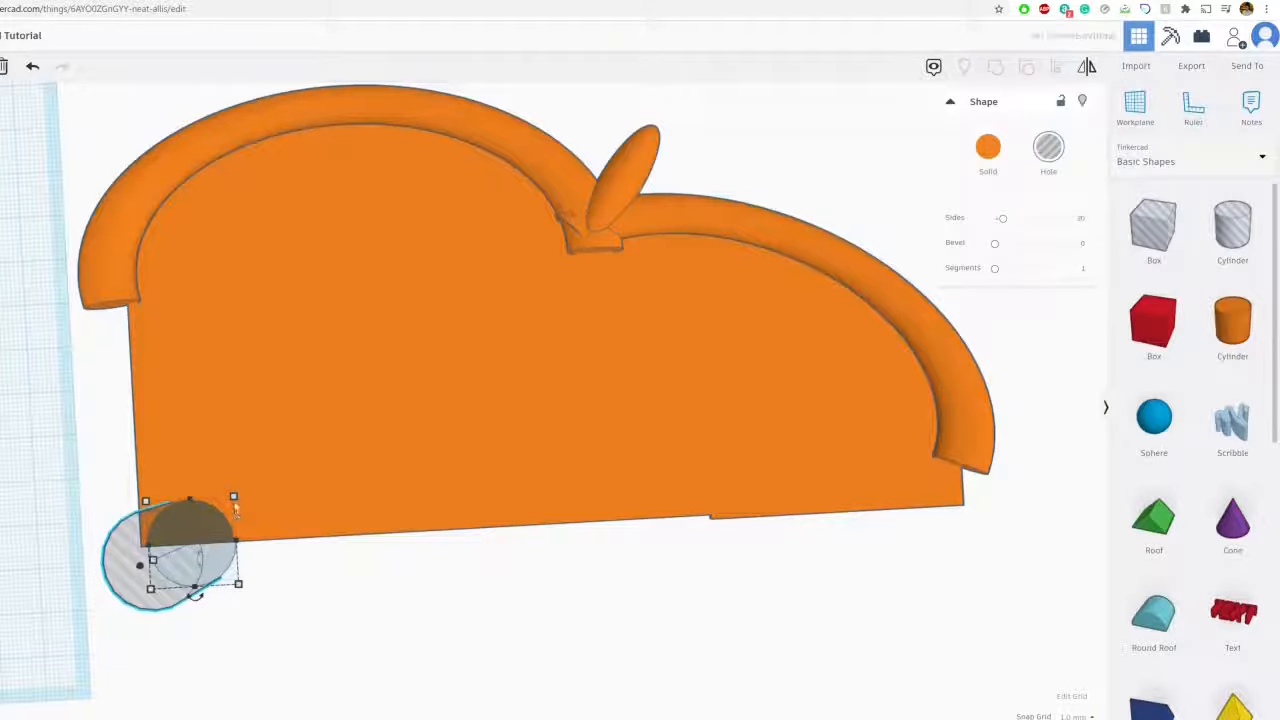
{"action": "left_click_drag", "start_coordinate": [234, 500], "coordinate": [421, 356]}
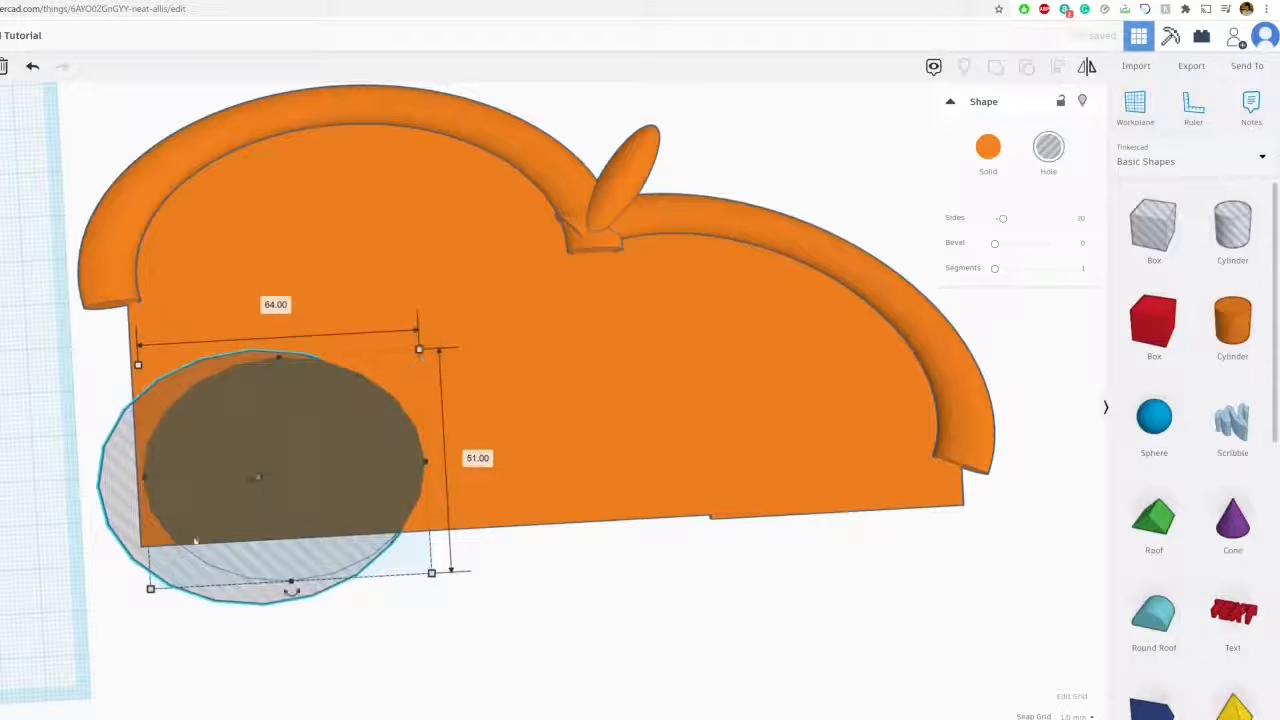
{"action": "left_click_drag", "start_coordinate": [195, 540], "coordinate": [117, 462]}
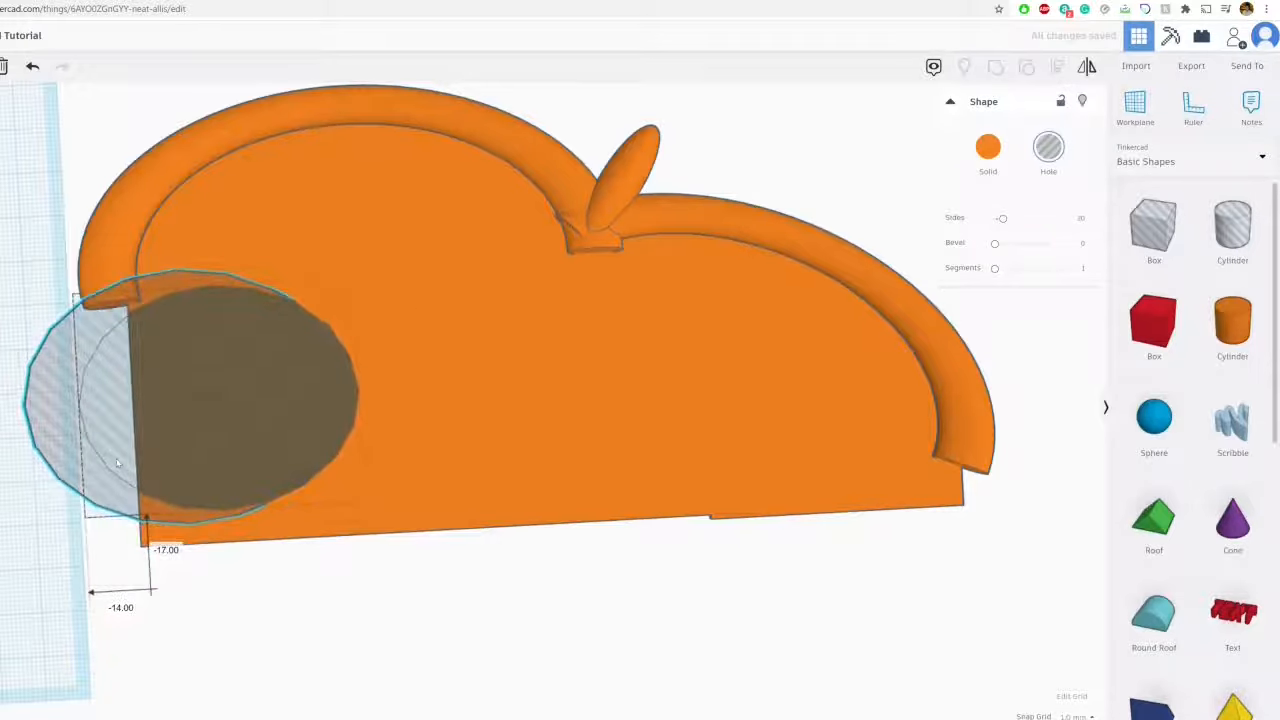
{"action": "left_click_drag", "start_coordinate": [366, 502], "coordinate": [408, 596]}
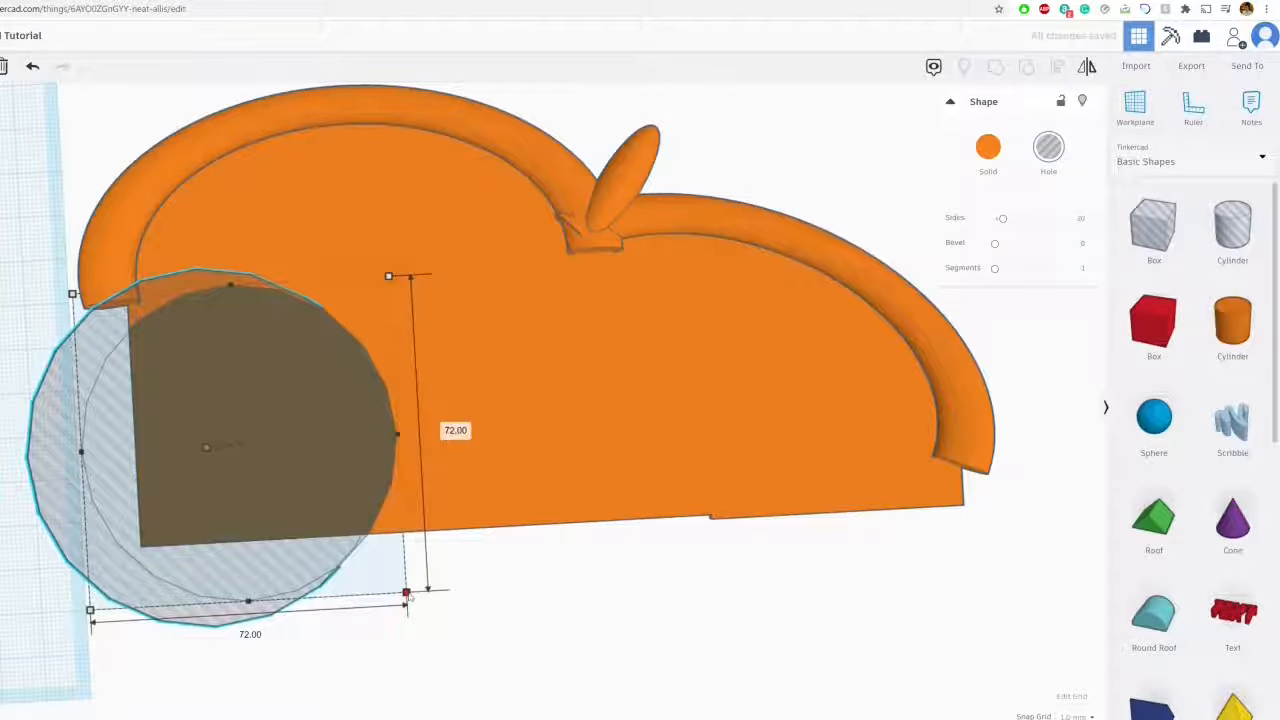
{"action": "left_click", "coordinate": [614, 609]}
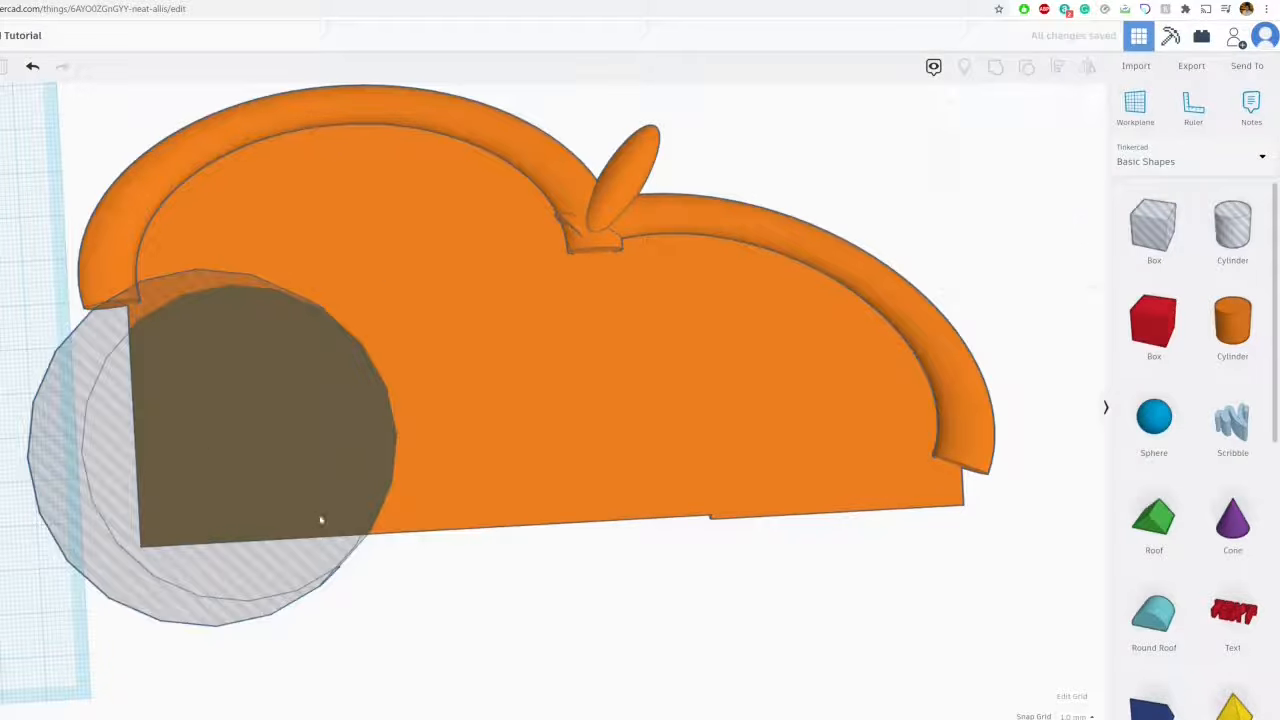
Copy the large cylinder hole and place the copy beside it along the middle of the membrane's lower edge
{"action": "left_click", "coordinate": [726, 340]}
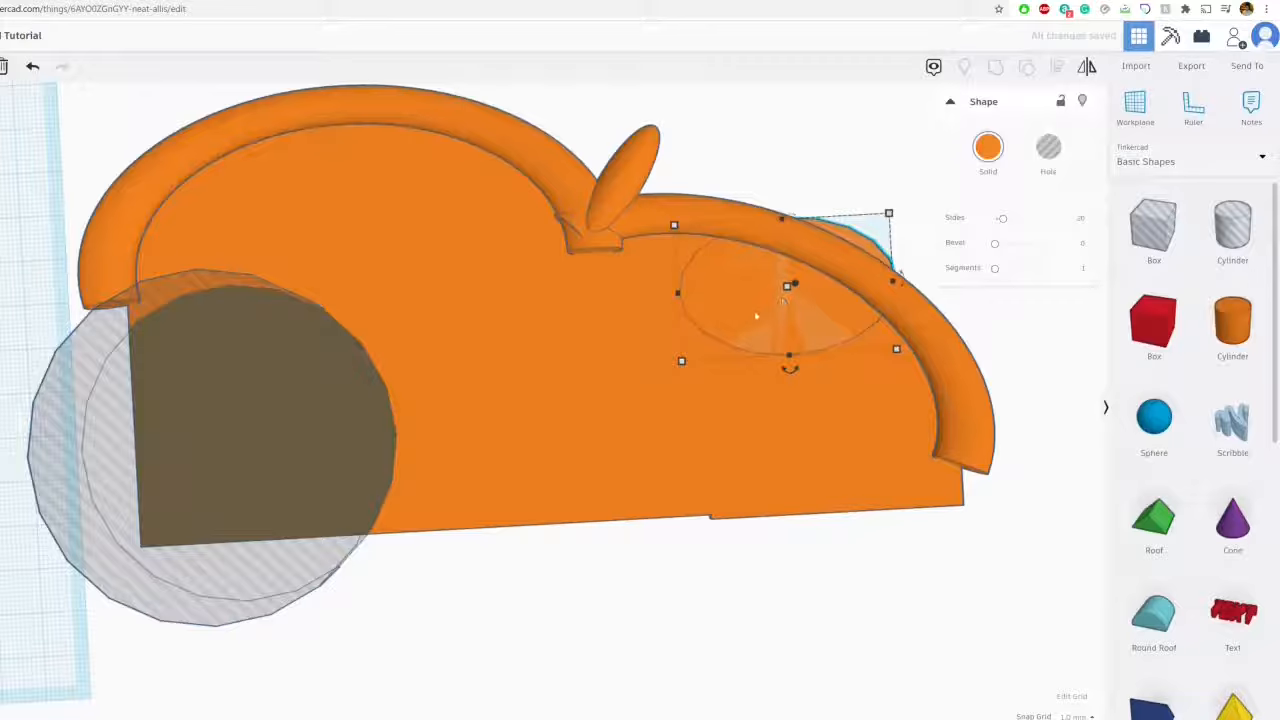
{"action": "key", "text": "ctrl+z"}
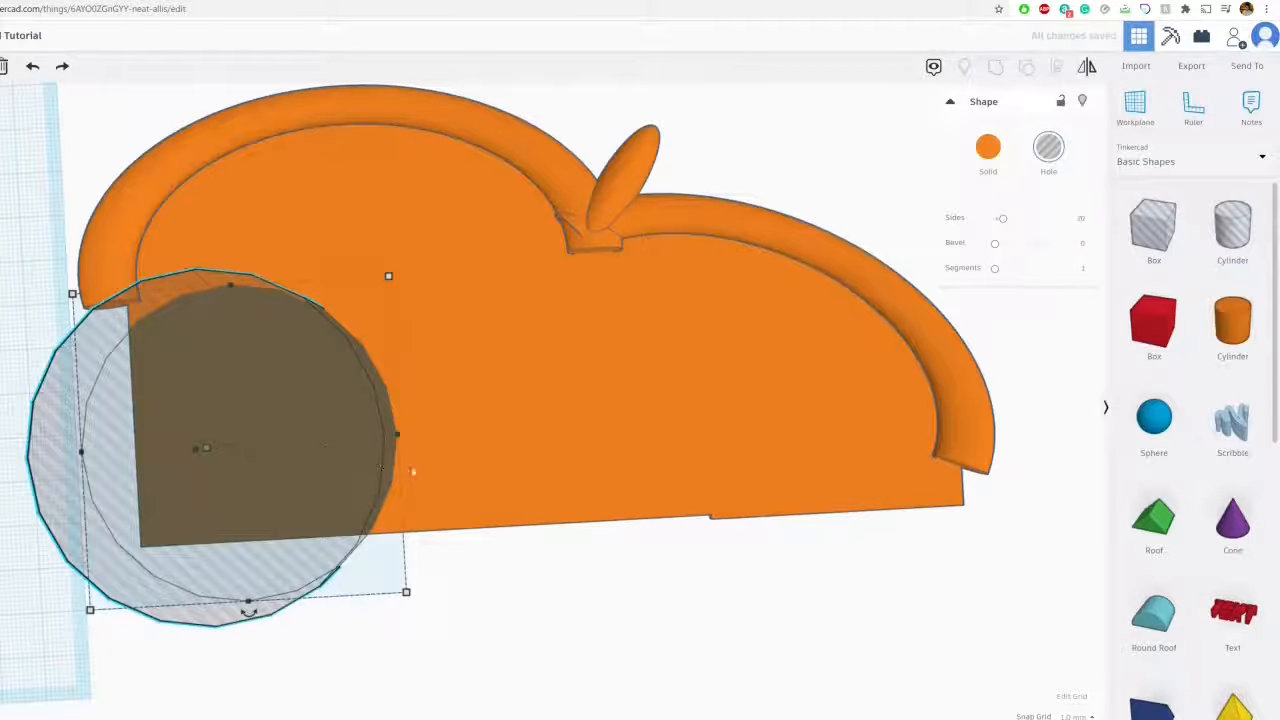
{"action": "key", "text": "ctrl+v"}
{"action": "left_click_drag", "start_coordinate": [503, 542], "coordinate": [760, 655]}
Widen the inner cylinder hole to about 100 mm and lower its upper edge so it meets the middle hole in a point
{"action": "left_click", "coordinate": [318, 577]}
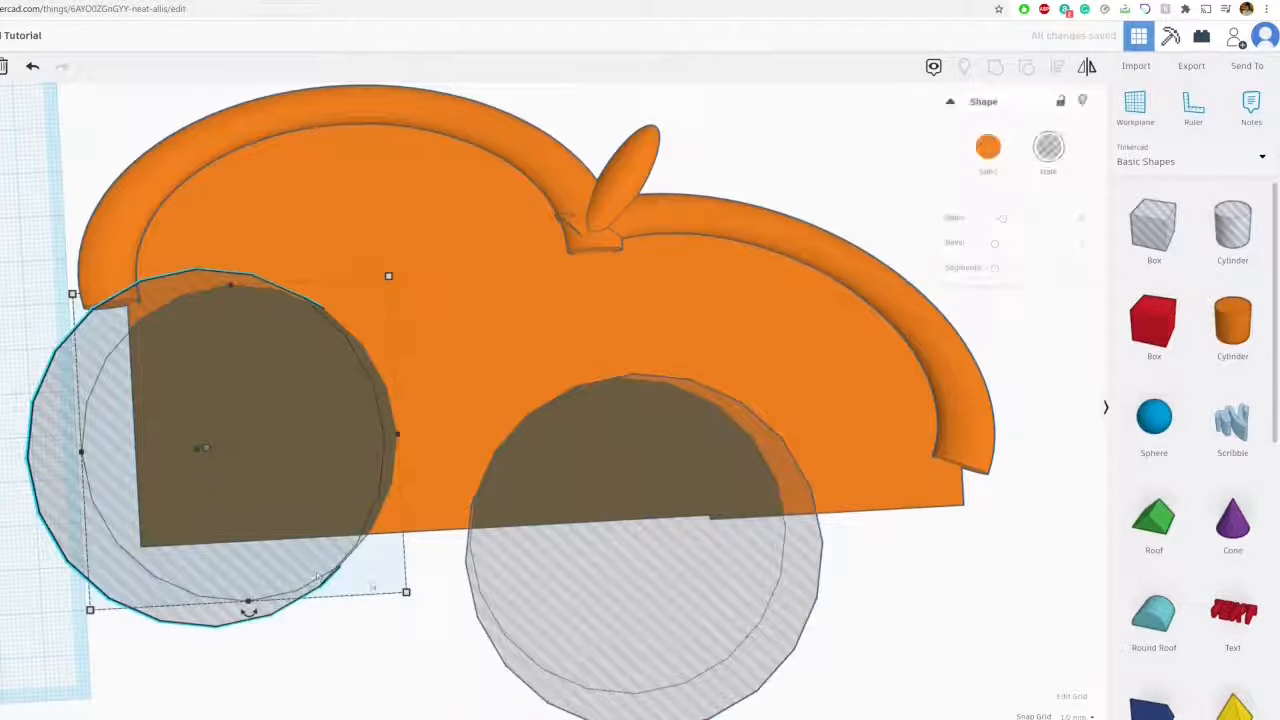
{"action": "left_click_drag", "start_coordinate": [249, 604], "coordinate": [253, 690]}
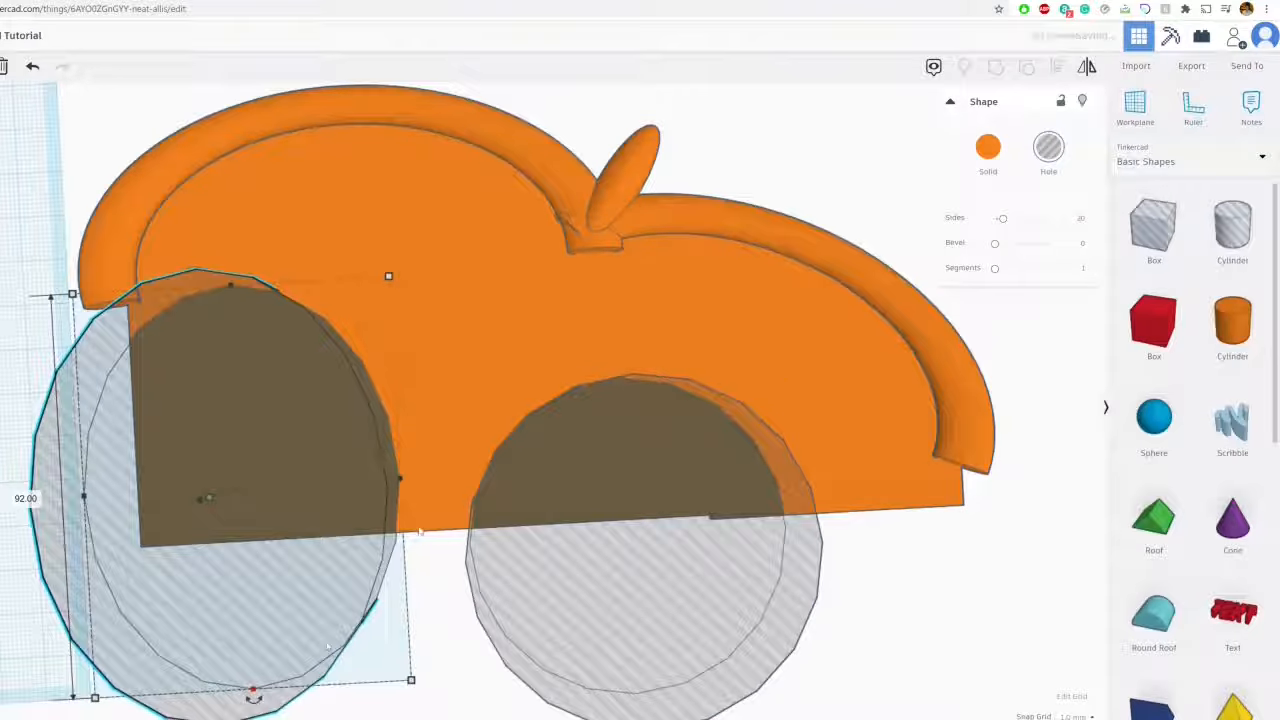
{"action": "left_click_drag", "start_coordinate": [397, 503], "coordinate": [466, 488]}
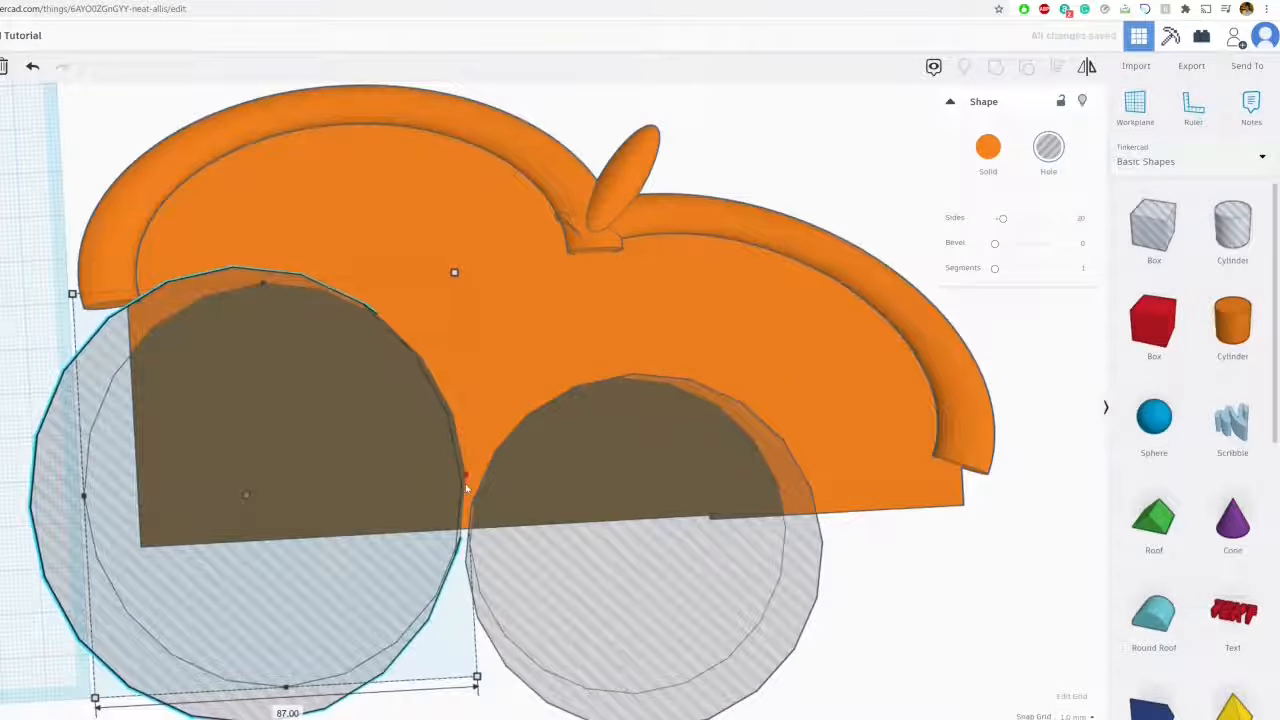
{"action": "left_click_drag", "start_coordinate": [389, 494], "coordinate": [360, 480]}
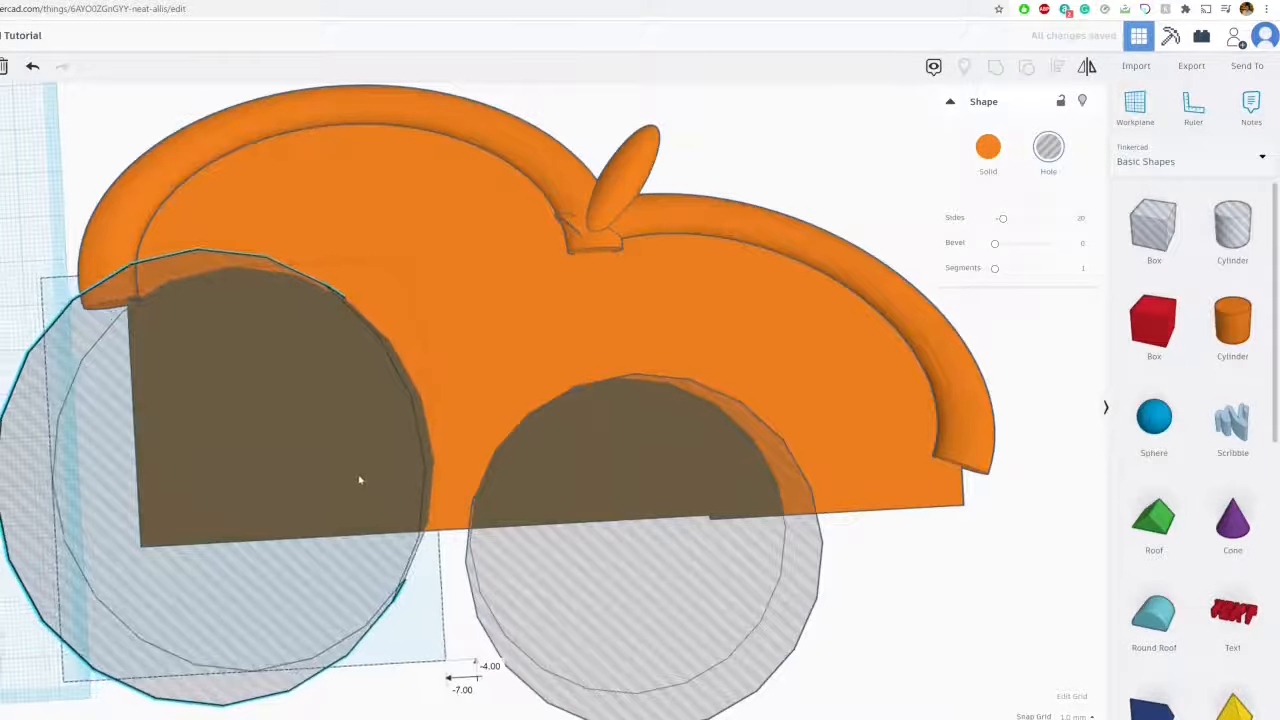
{"action": "left_click_drag", "start_coordinate": [435, 462], "coordinate": [491, 470]}
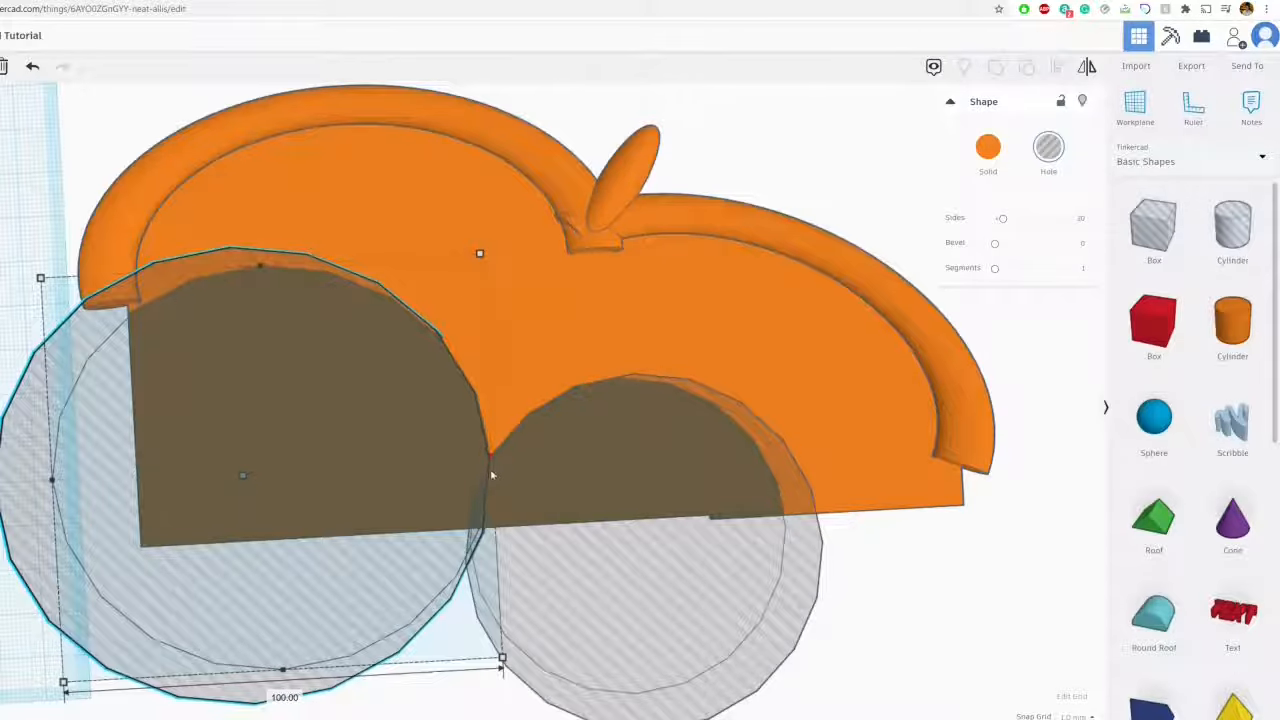
{"action": "left_click_drag", "start_coordinate": [258, 270], "coordinate": [260, 318]}
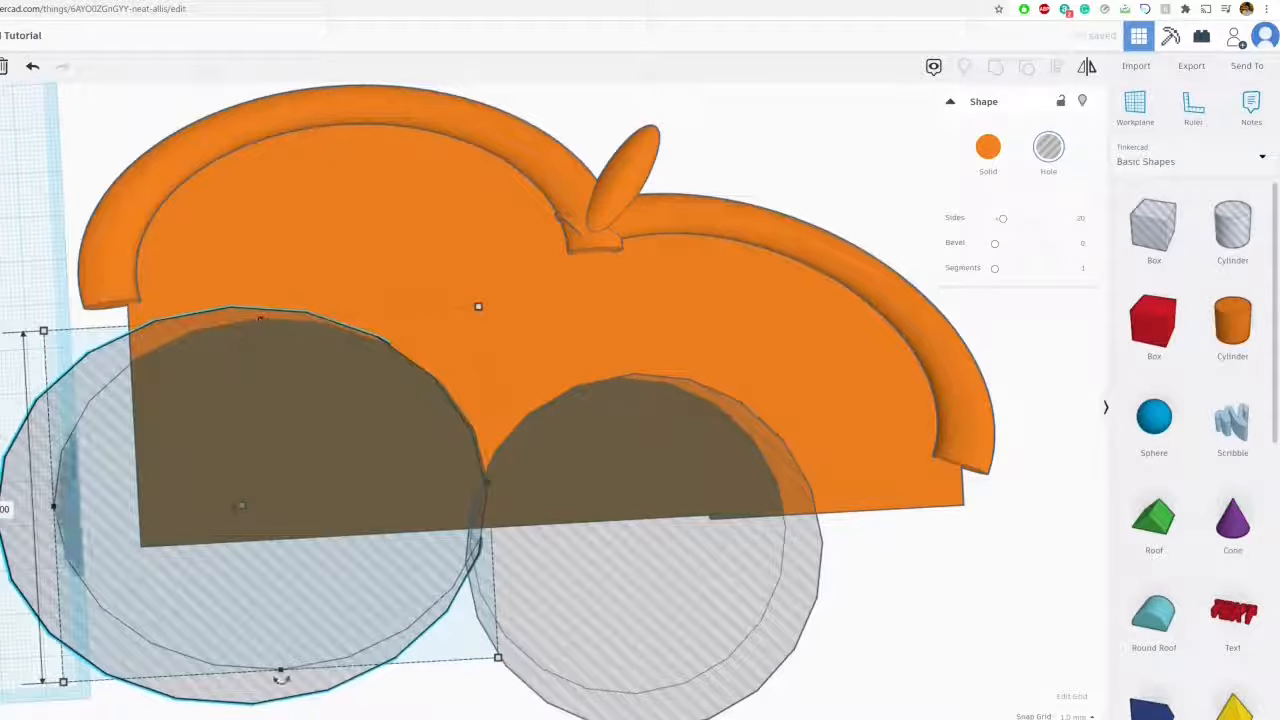
Overlap the two cylinder holes by shifting and slightly enlarging the middle one, and extend the inner one to 89 mm long
{"action": "scroll", "coordinate": [498, 380], "scroll_direction": "down", "scroll_amount": 2}
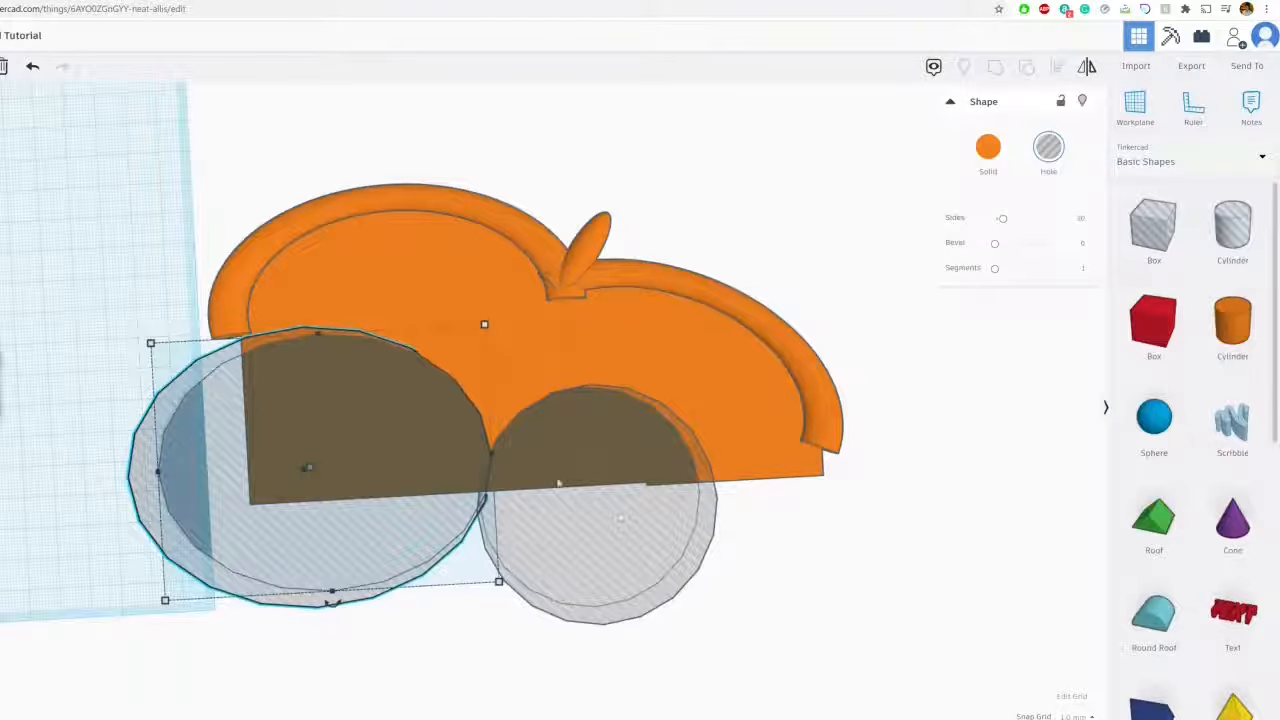
{"action": "left_click_drag", "start_coordinate": [558, 483], "coordinate": [535, 507]}
{"action": "left_click", "coordinate": [318, 408]}
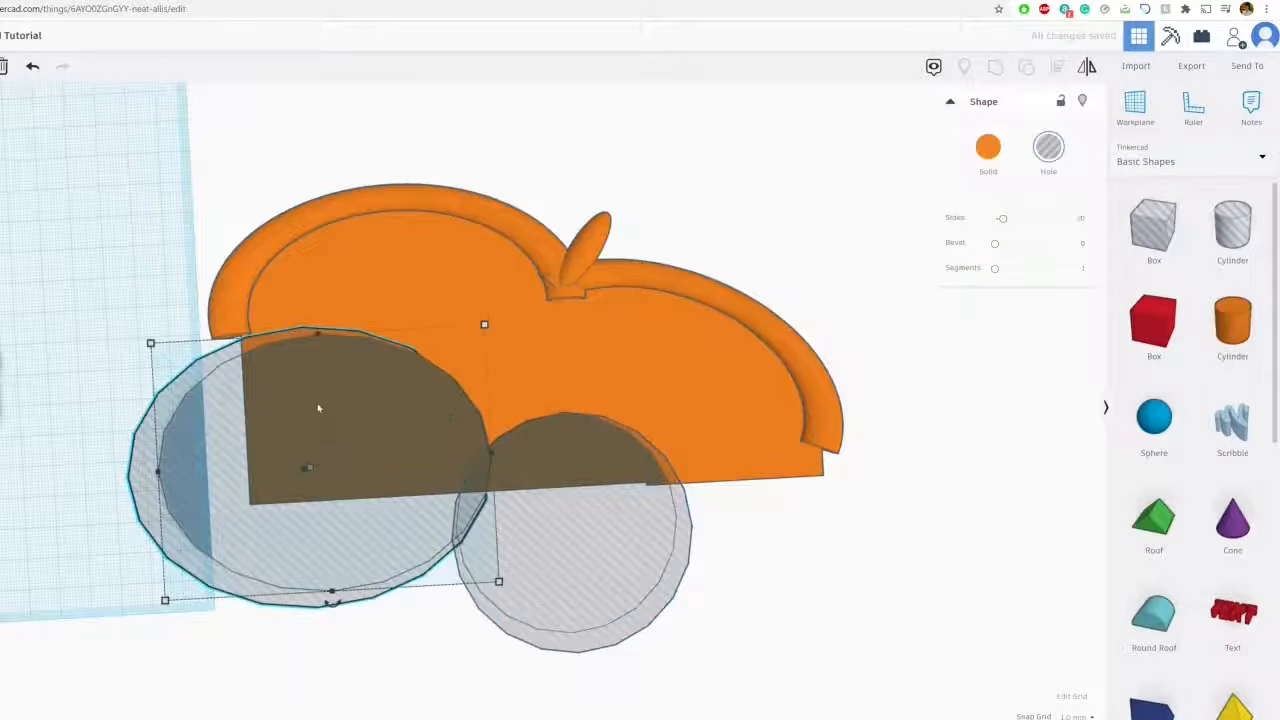
{"action": "mouse_move", "coordinate": [312, 342]}
{"action": "left_mouse_down"}
{"action": "mouse_move", "coordinate": [317, 320]}
{"action": "mouse_move", "coordinate": [317, 356]}
{"action": "mouse_move", "coordinate": [316, 322]}
{"action": "left_mouse_up"}
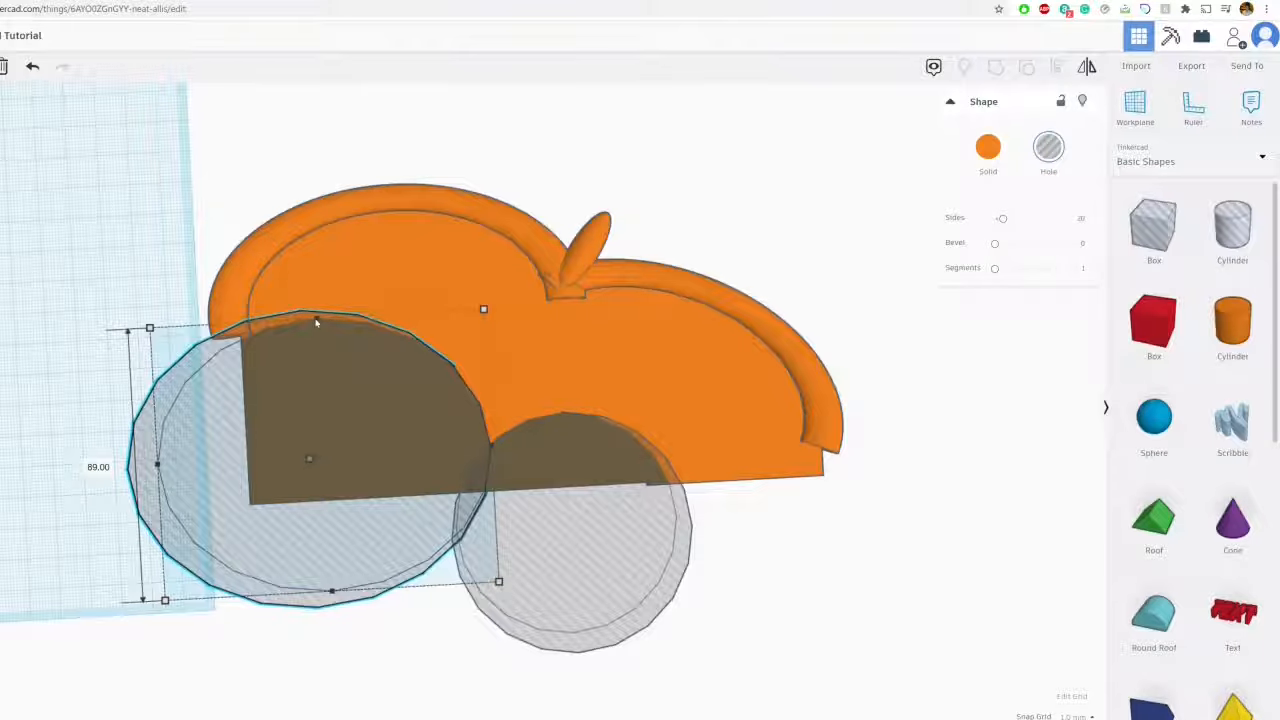
{"action": "mouse_move", "coordinate": [572, 532]}
{"action": "left_mouse_down"}
{"action": "mouse_move", "coordinate": [620, 530]}
{"action": "mouse_move", "coordinate": [568, 527]}
{"action": "left_mouse_up"}
{"action": "left_click_drag", "start_coordinate": [666, 400], "coordinate": [694, 394]}
Place a copy of the middle cylinder hole under the outer end of the membrane, overlapping its neighbour
{"action": "left_click", "coordinate": [863, 611]}
{"action": "left_click", "coordinate": [632, 546]}
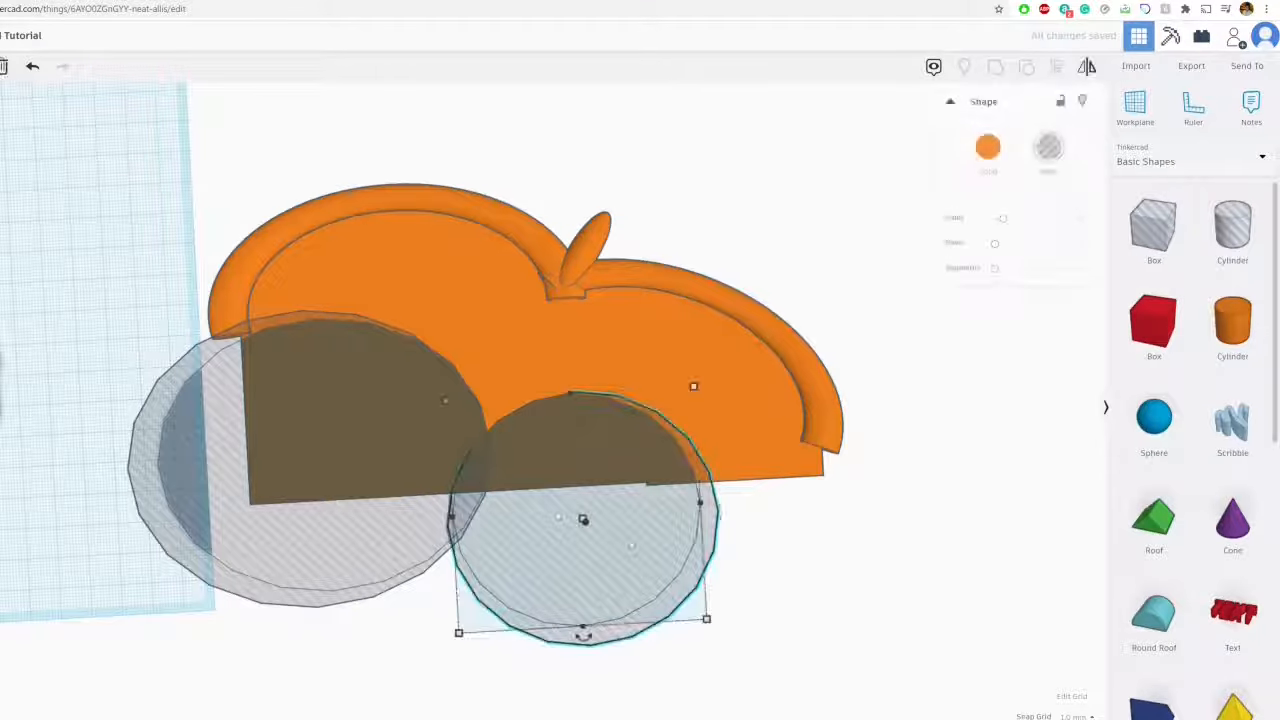
{"action": "left_click_drag", "start_coordinate": [648, 547], "coordinate": [804, 587]}
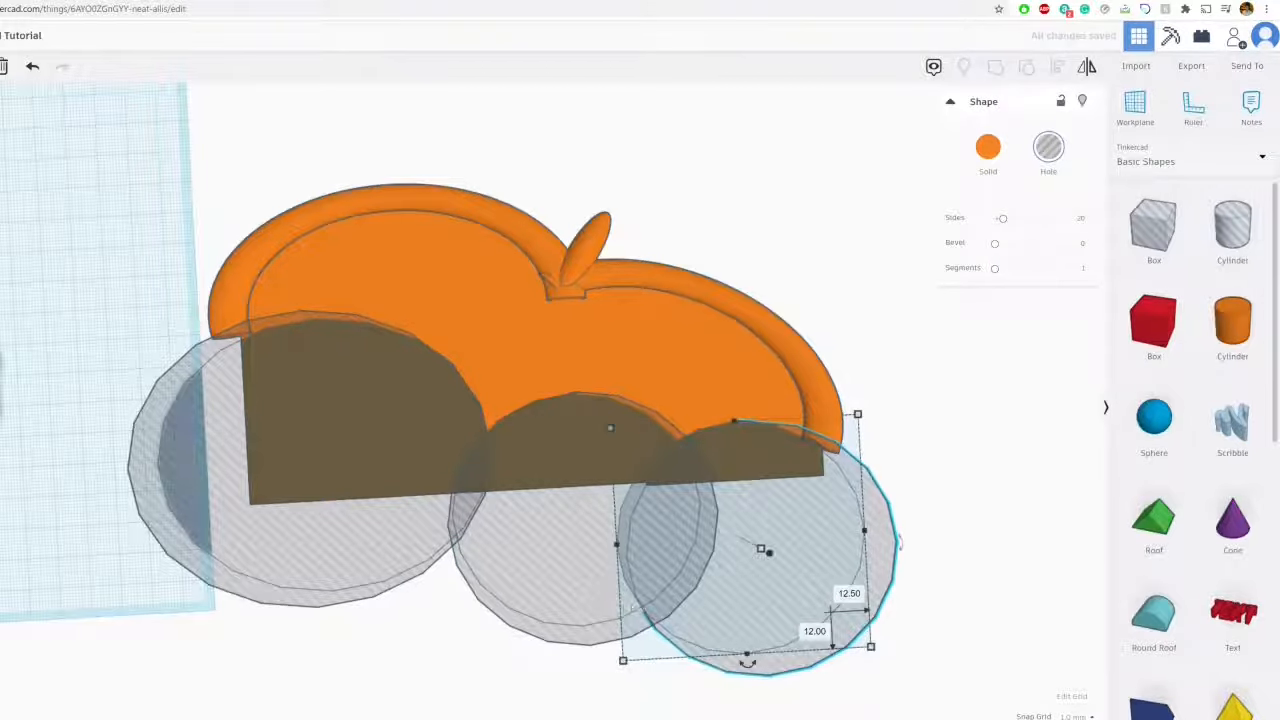
Group the three cylinder holes with the membrane to cut a scalloped lower edge into it
{"action": "scroll", "coordinate": [762, 550], "scroll_direction": "down", "scroll_amount": 3}
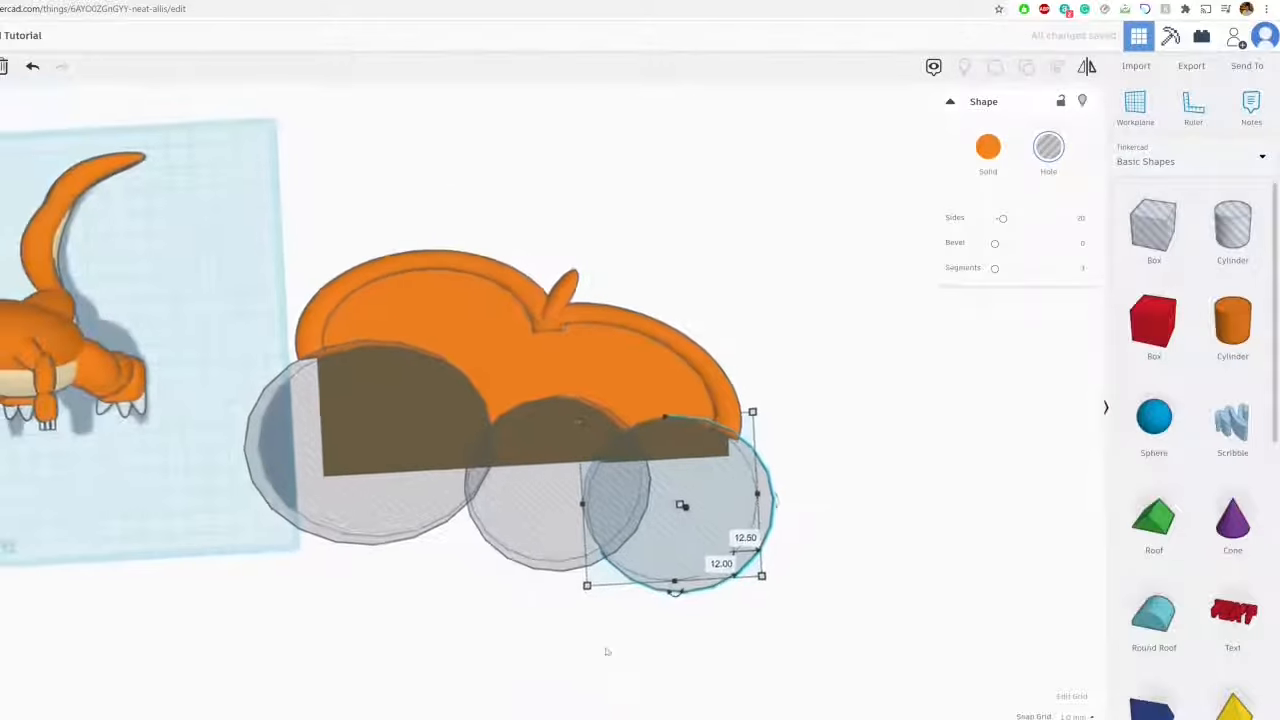
{"action": "left_click", "coordinate": [668, 620]}
{"action": "left_click_drag", "start_coordinate": [368, 430], "coordinate": [369, 425]}
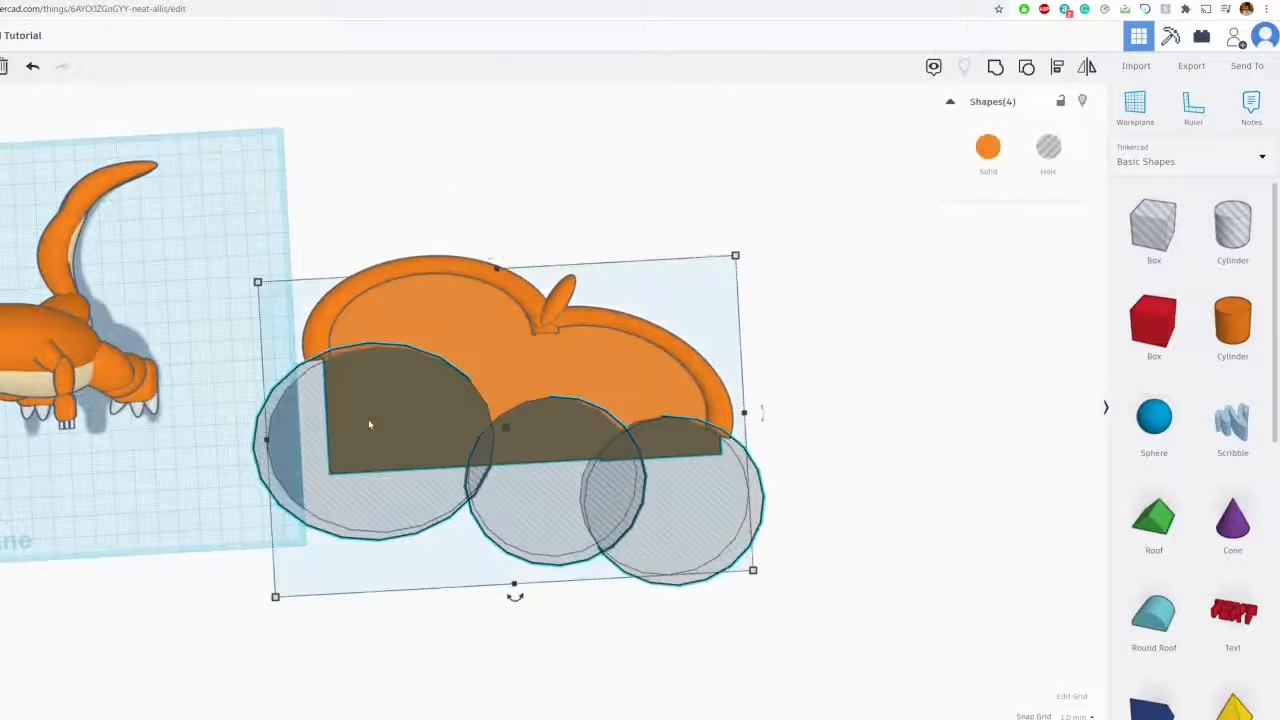
{"action": "left_click", "coordinate": [998, 70]}
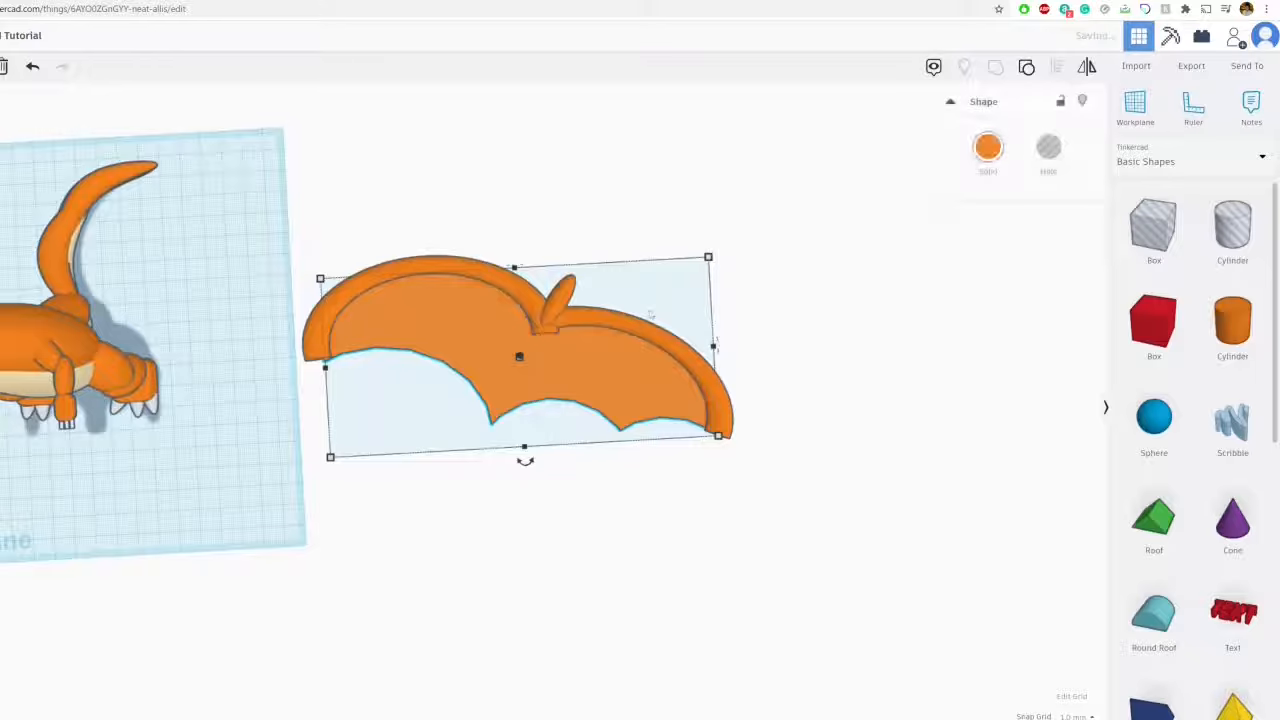
{"action": "left_click", "coordinate": [1006, 182]}
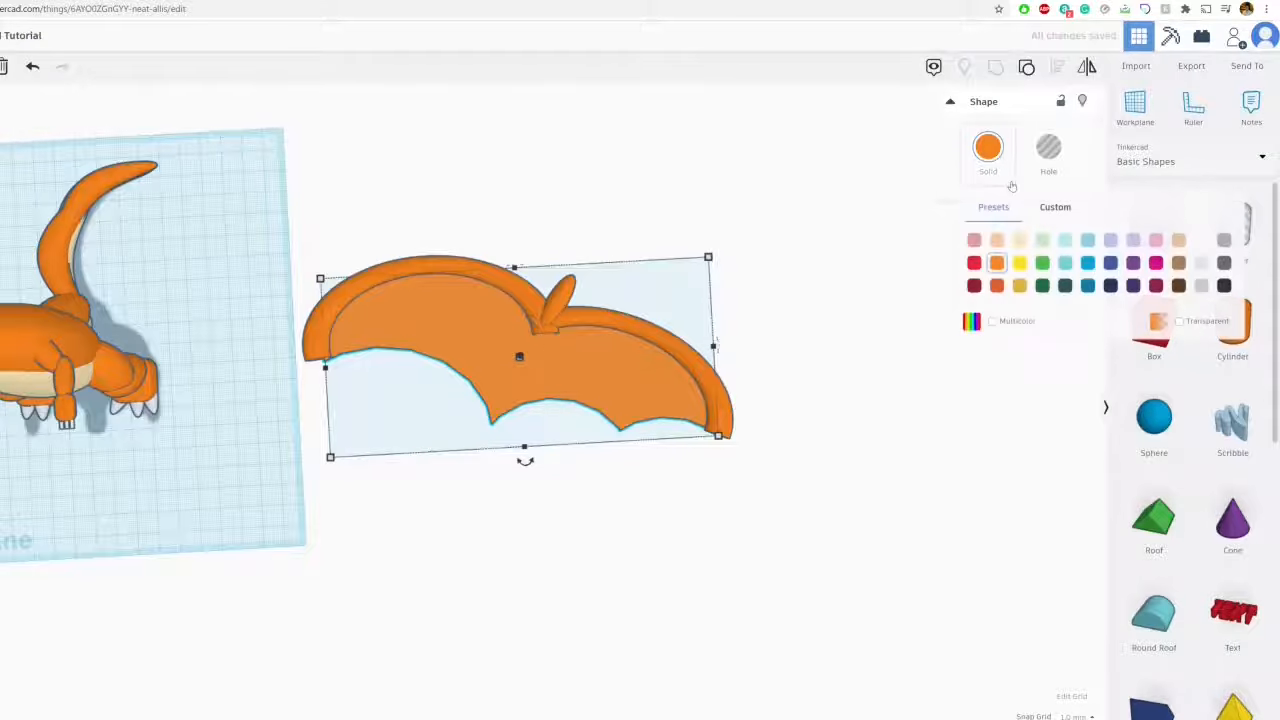
{"action": "left_click", "coordinate": [807, 317]}
Raise the scalloped membrane by 1 mm and colour it dark green
{"action": "right_click_drag", "start_coordinate": [706, 414], "coordinate": [626, 371]}
{"action": "scroll", "coordinate": [615, 360], "scroll_direction": "up", "scroll_amount": 2}
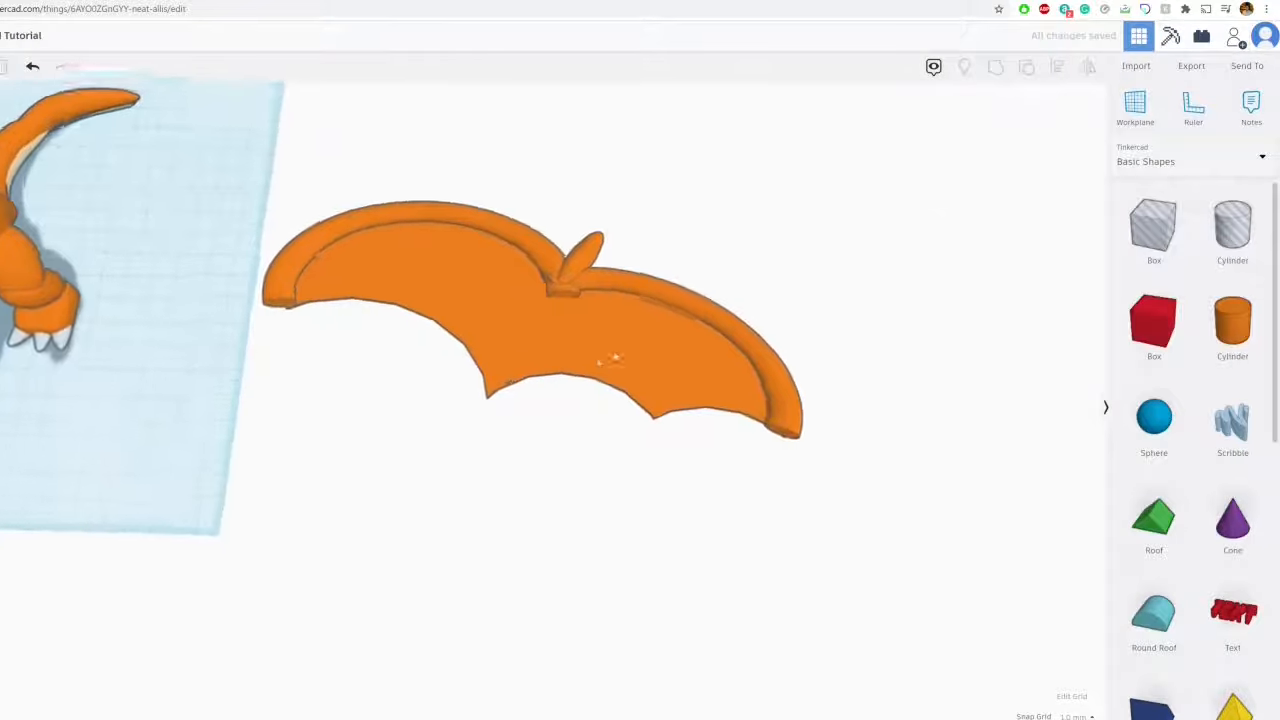
{"action": "scroll", "coordinate": [600, 340], "scroll_direction": "up", "scroll_amount": 2}
{"action": "left_click", "coordinate": [577, 318]}
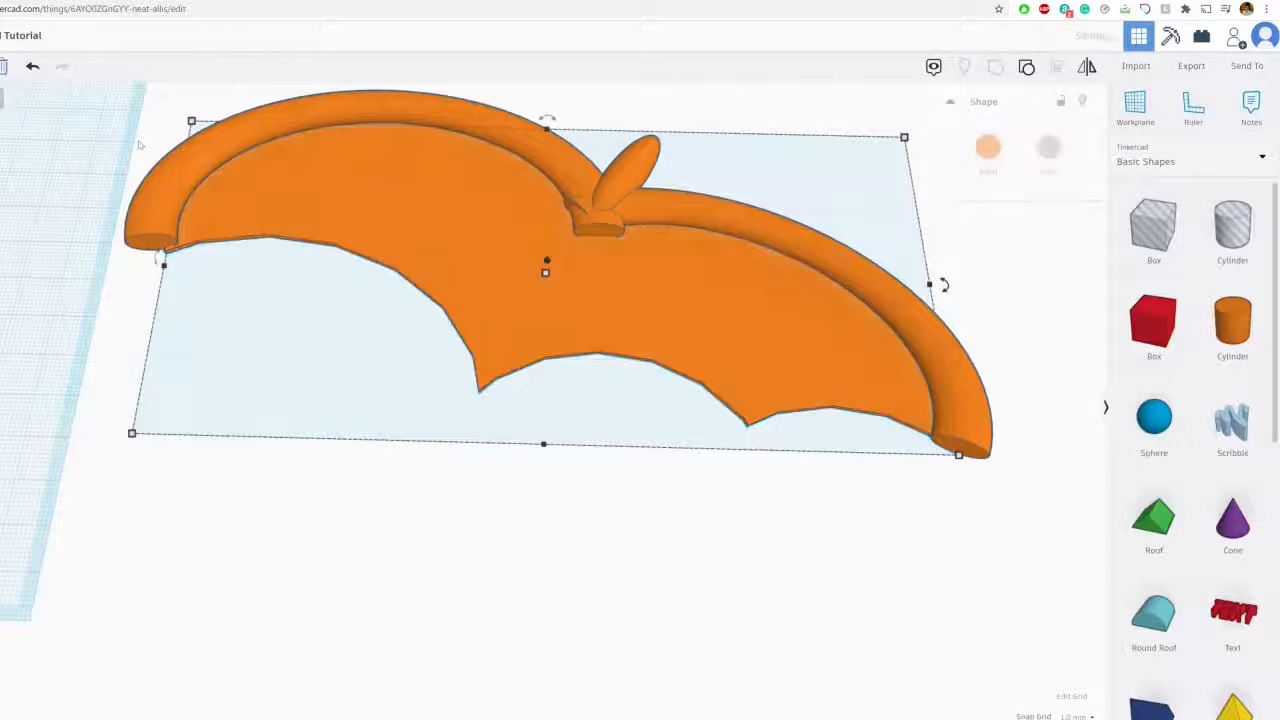
{"action": "left_click_drag", "start_coordinate": [546, 268], "coordinate": [547, 261]}
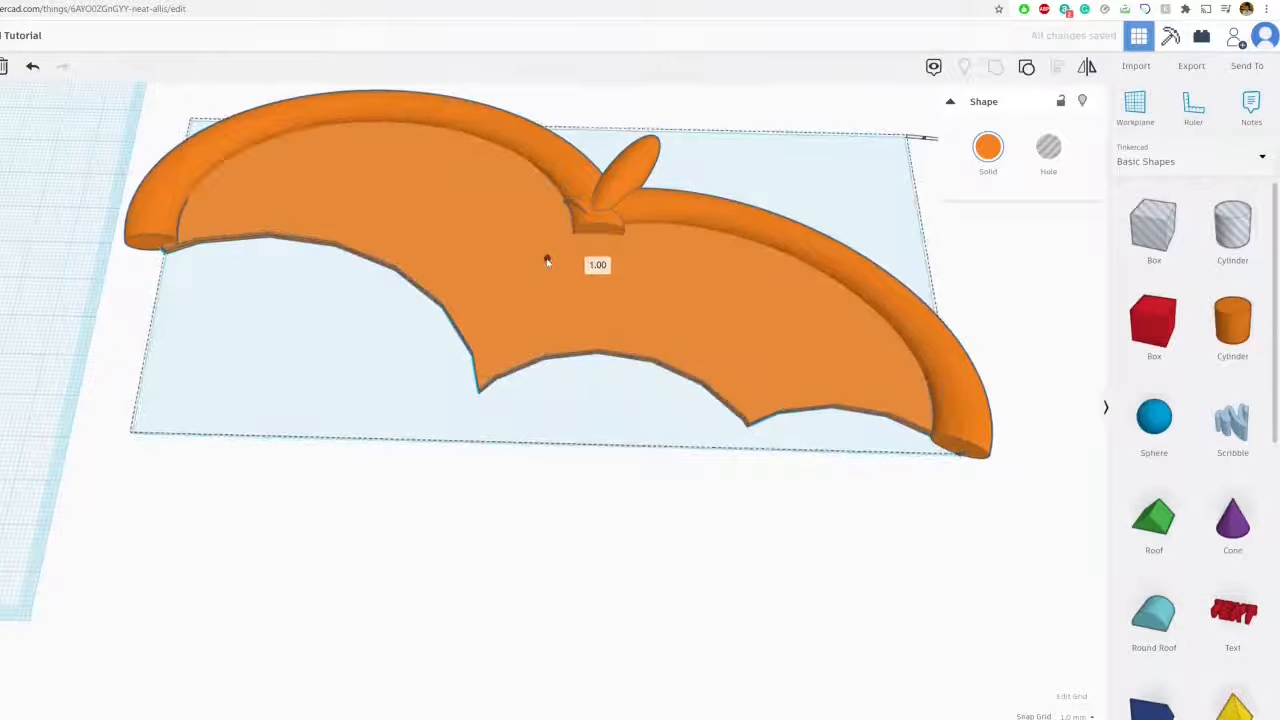
{"action": "left_click", "coordinate": [988, 147]}
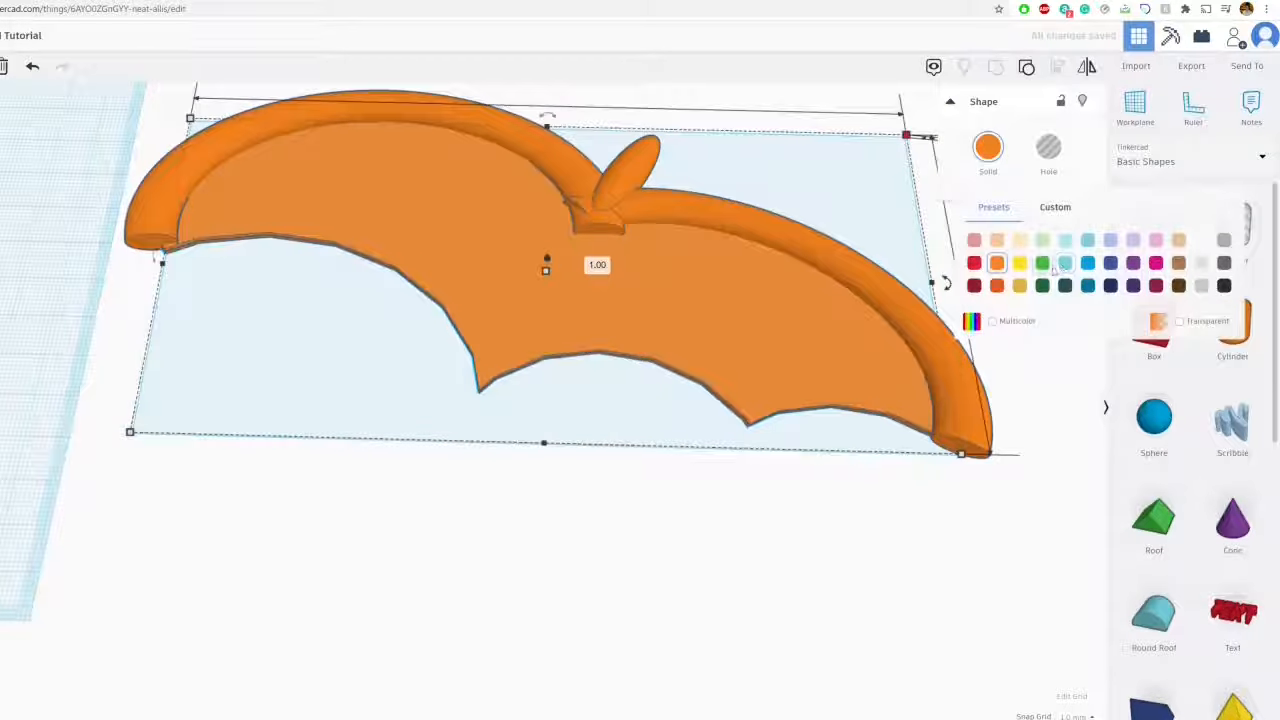
{"action": "left_click", "coordinate": [1042, 285]}
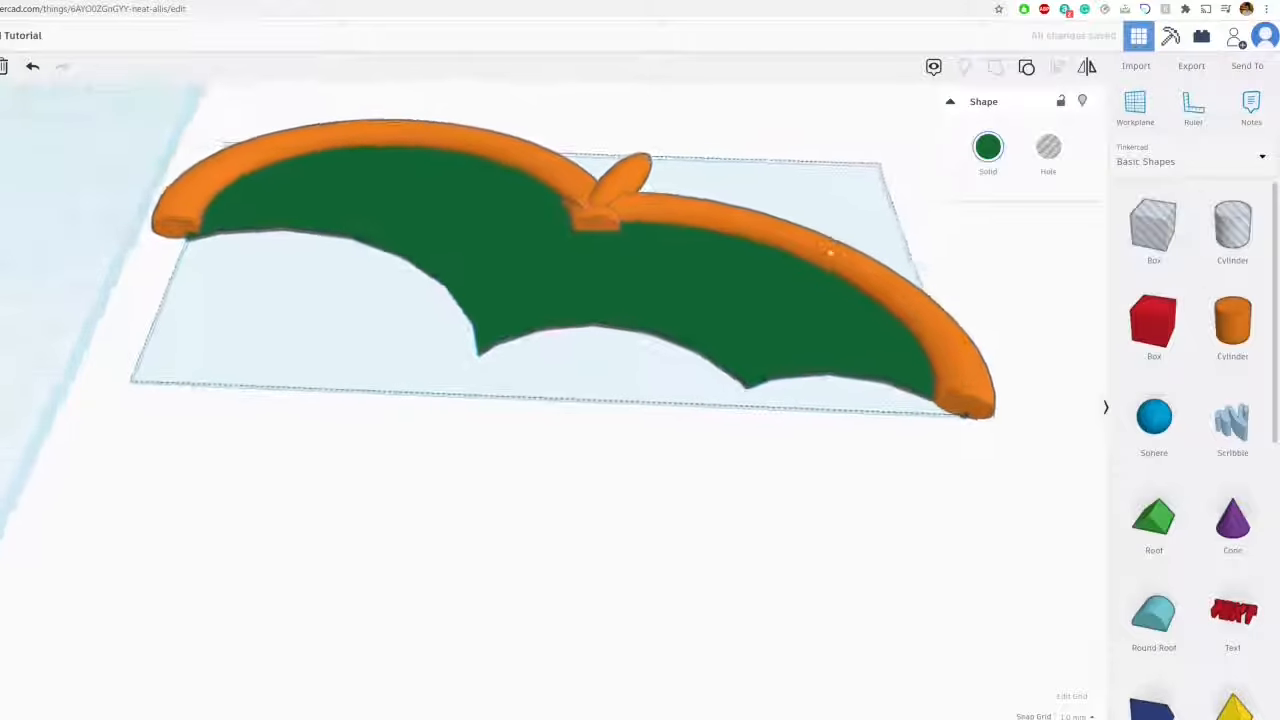
Group the green membrane with the orange frame pieces into a single wing that keeps both colours
{"action": "right_click_drag", "start_coordinate": [813, 299], "coordinate": [669, 466]}
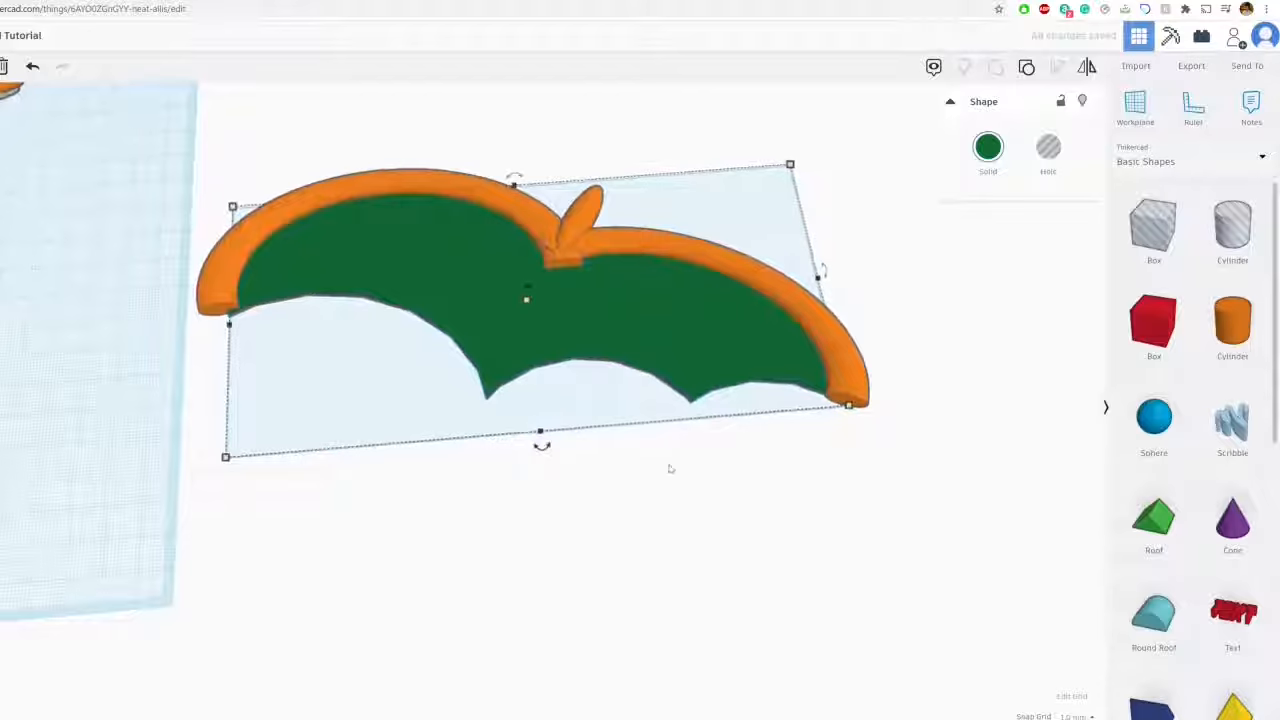
{"action": "left_click", "coordinate": [747, 516]}
{"action": "left_click_drag", "start_coordinate": [481, 206], "coordinate": [419, 176]}
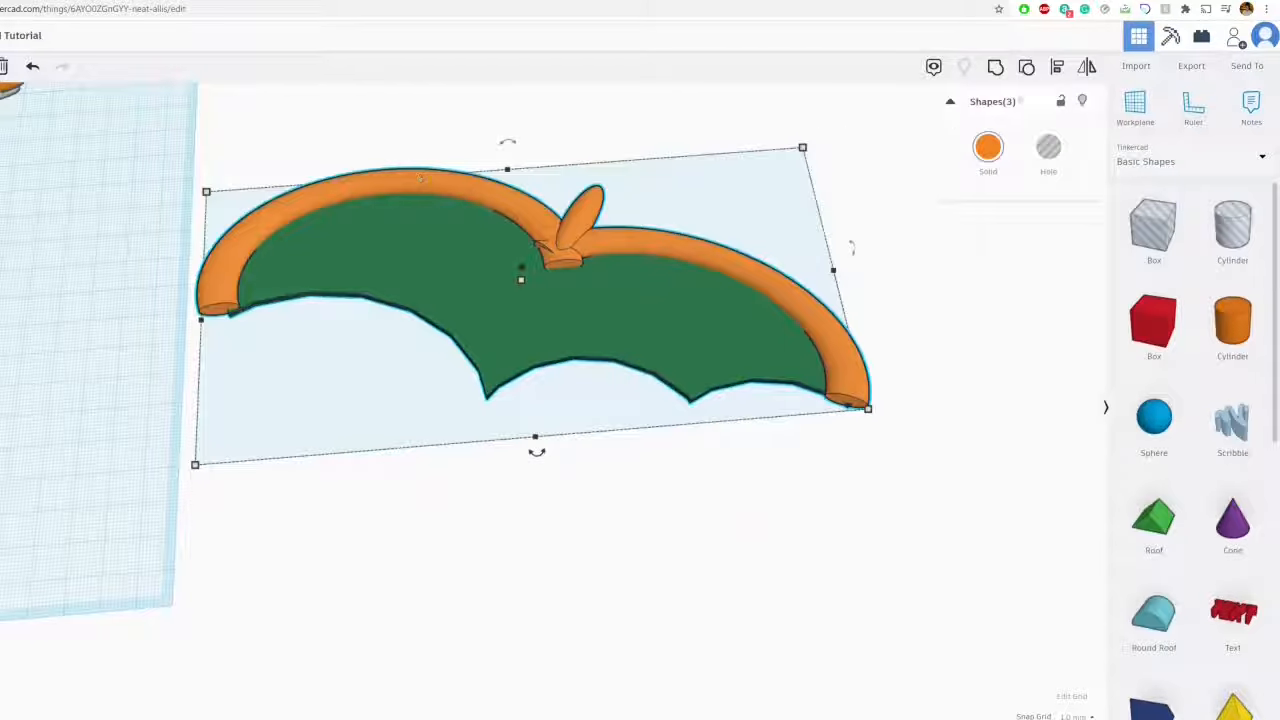
{"action": "left_click", "coordinate": [996, 68]}
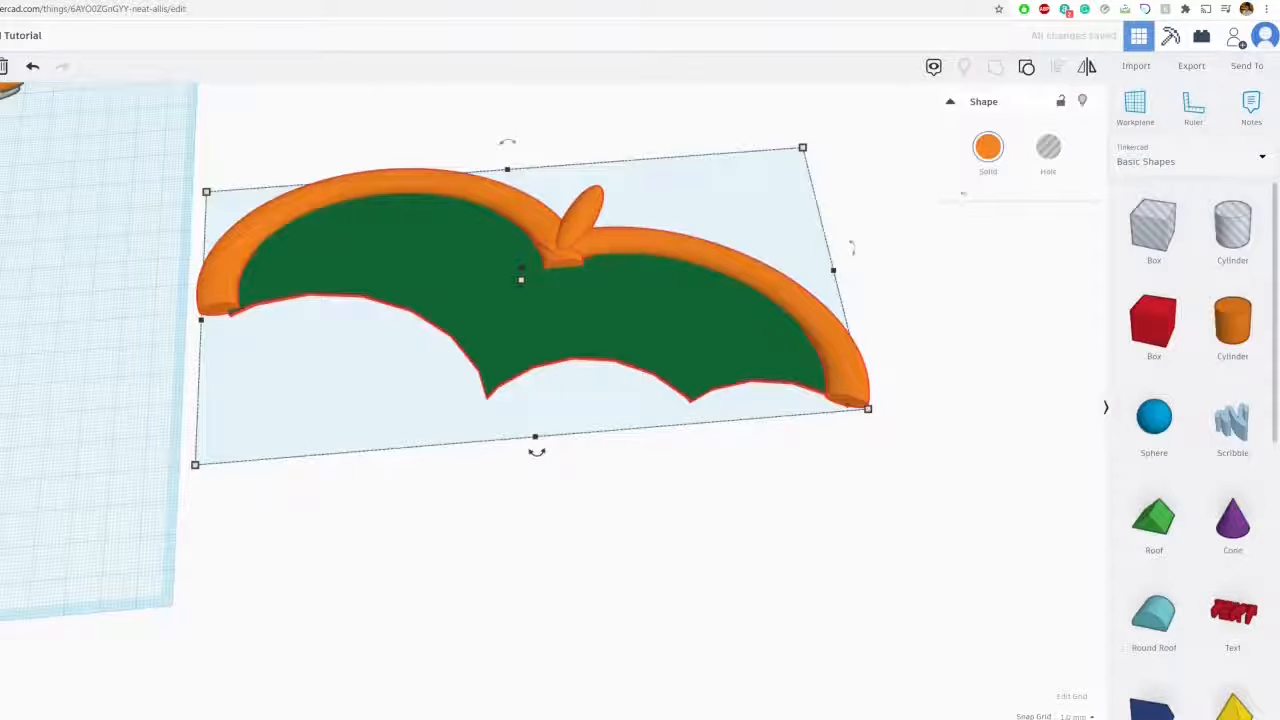
Display the grouped wing in its multiple colours and rotate it 90° so it stands upright
{"action": "left_click", "coordinate": [985, 175]}
{"action": "left_click", "coordinate": [992, 321]}
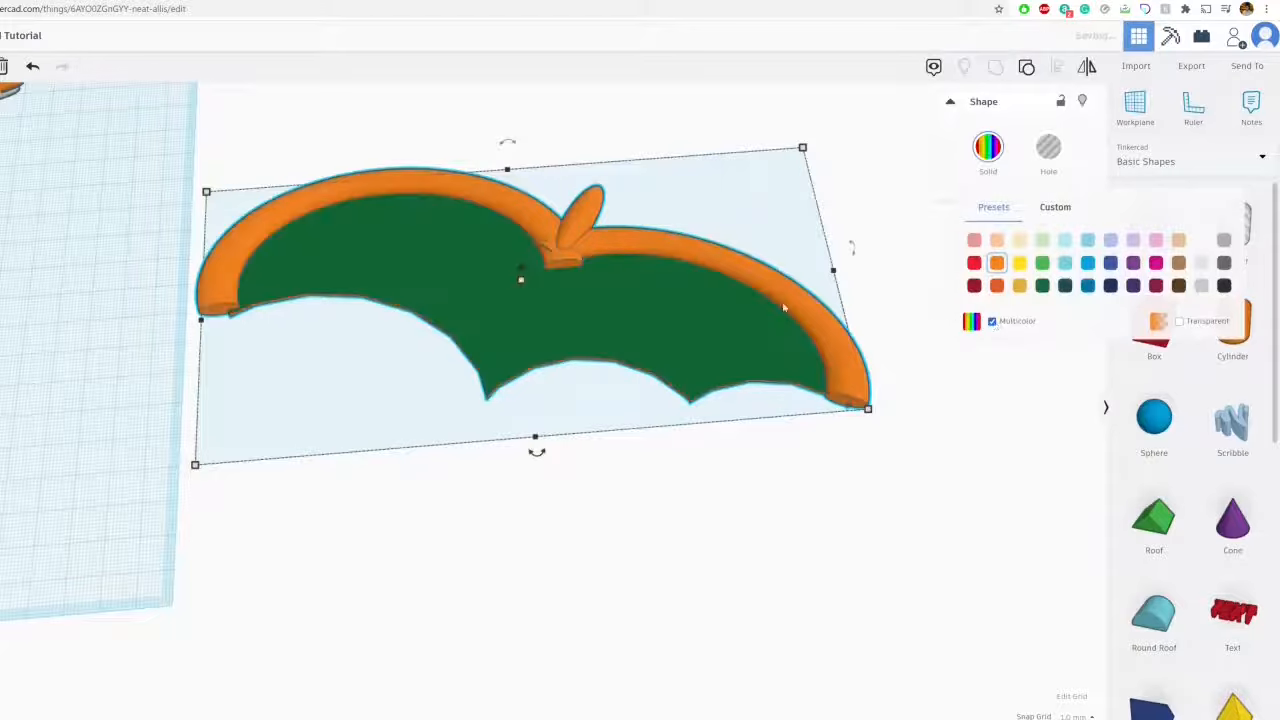
{"action": "right_click_drag", "start_coordinate": [730, 226], "coordinate": [180, 243]}
{"action": "right_click_drag", "start_coordinate": [582, 240], "coordinate": [543, 266]}
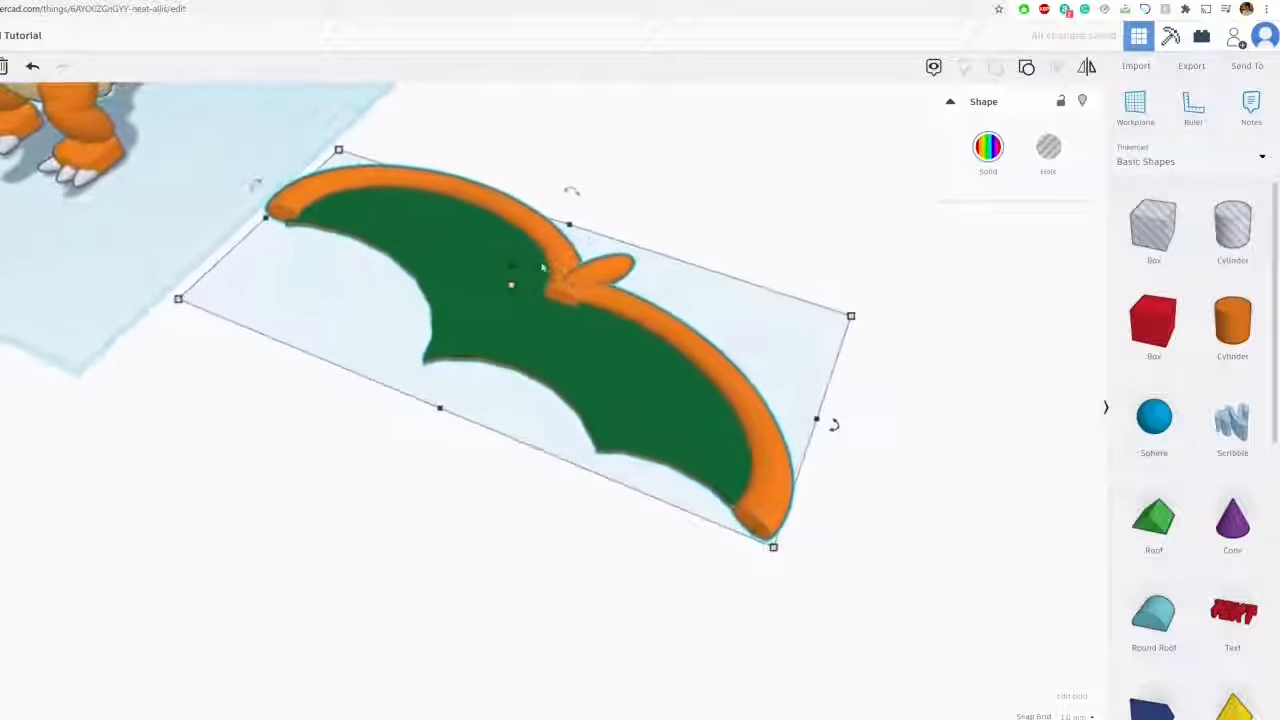
{"action": "middle_click_drag", "start_coordinate": [526, 271], "coordinate": [470, 215]}
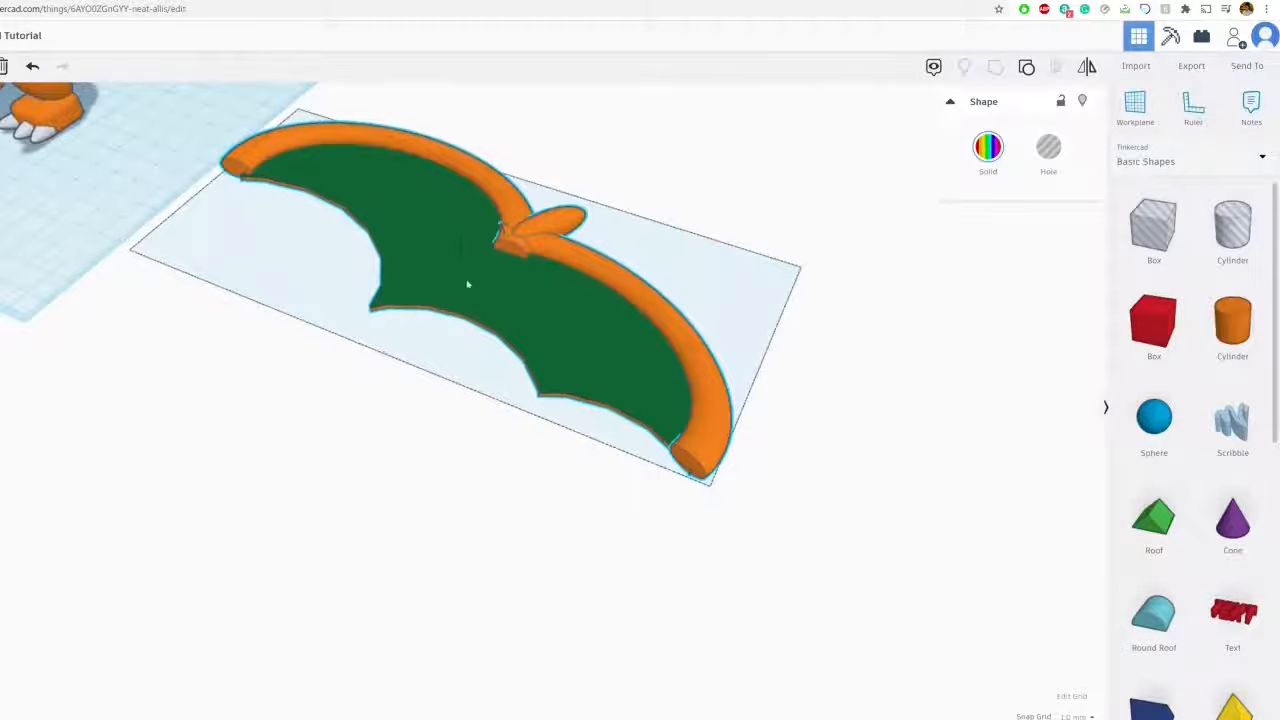
{"action": "right_click_drag", "start_coordinate": [467, 285], "coordinate": [560, 300]}
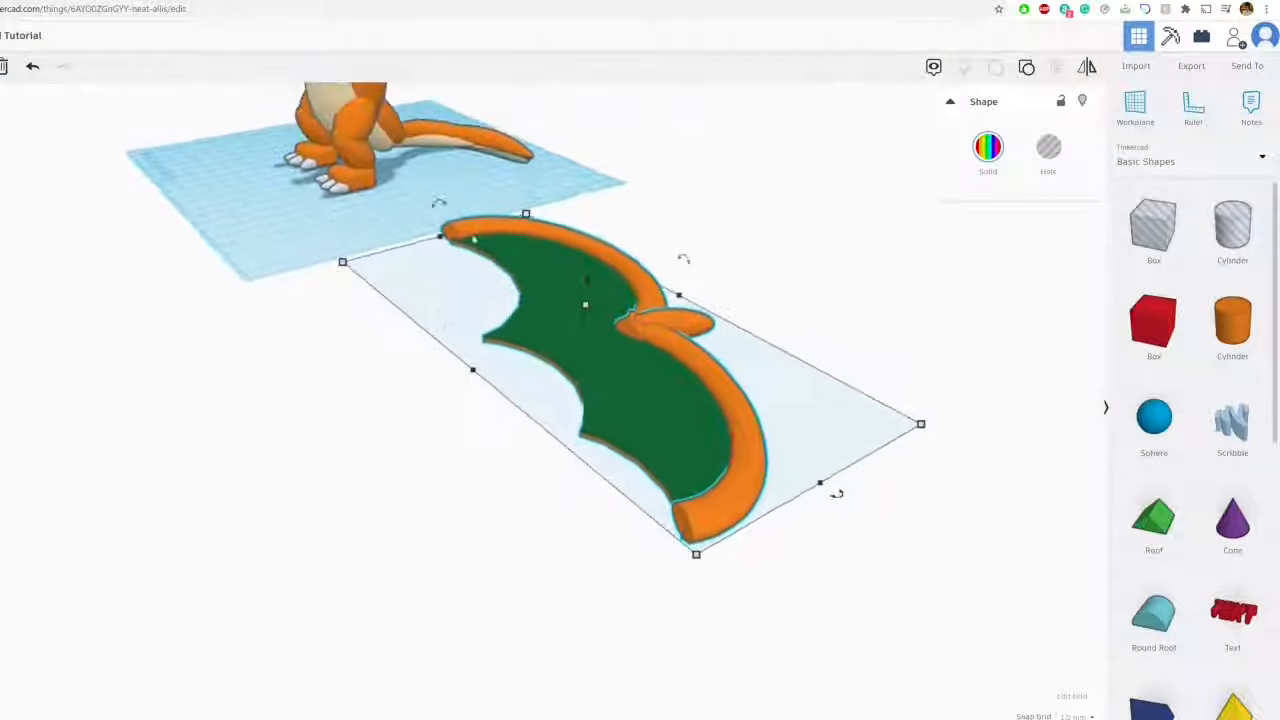
{"action": "left_click_drag", "start_coordinate": [437, 203], "coordinate": [386, 236]}
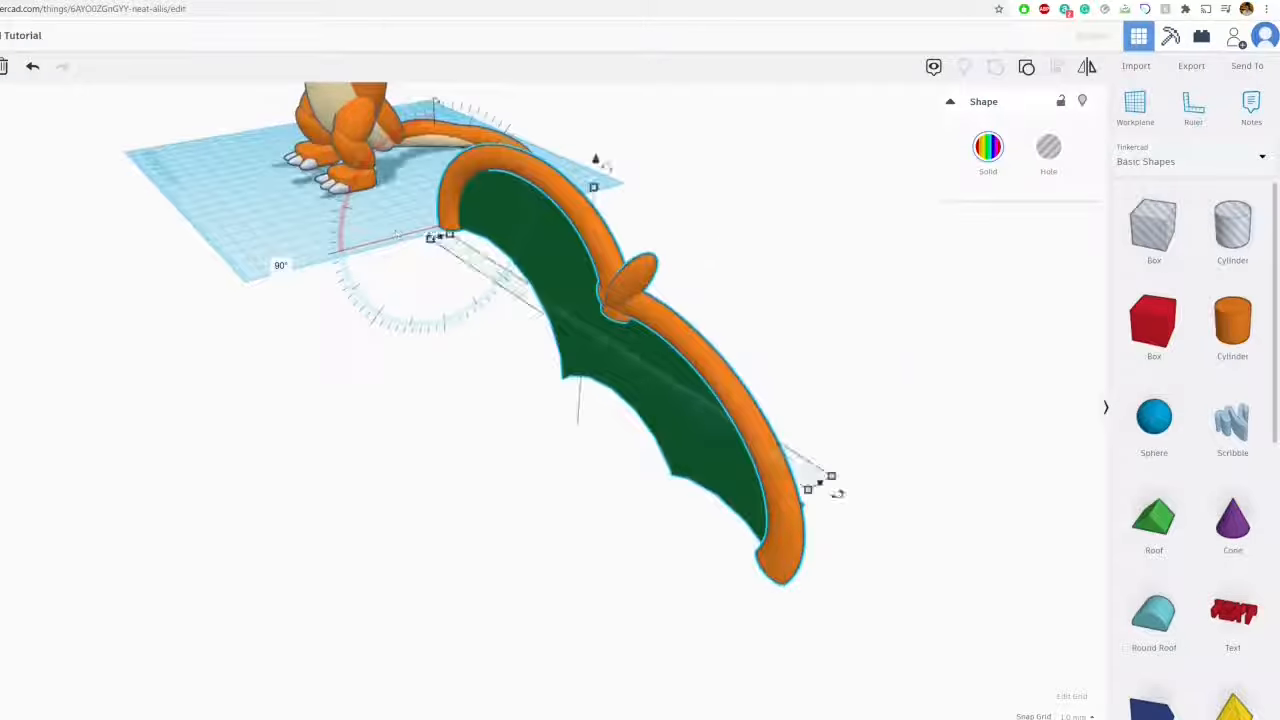
Move the upright wing behind Charizard's body and out to one side at shoulder level
{"action": "right_click_drag", "start_coordinate": [564, 276], "coordinate": [700, 290]}
{"action": "right_click_drag", "start_coordinate": [500, 300], "coordinate": [521, 267]}
{"action": "left_click_drag", "start_coordinate": [521, 267], "coordinate": [50, 135]}
{"action": "right_click_drag", "start_coordinate": [70, 150], "coordinate": [214, 209]}
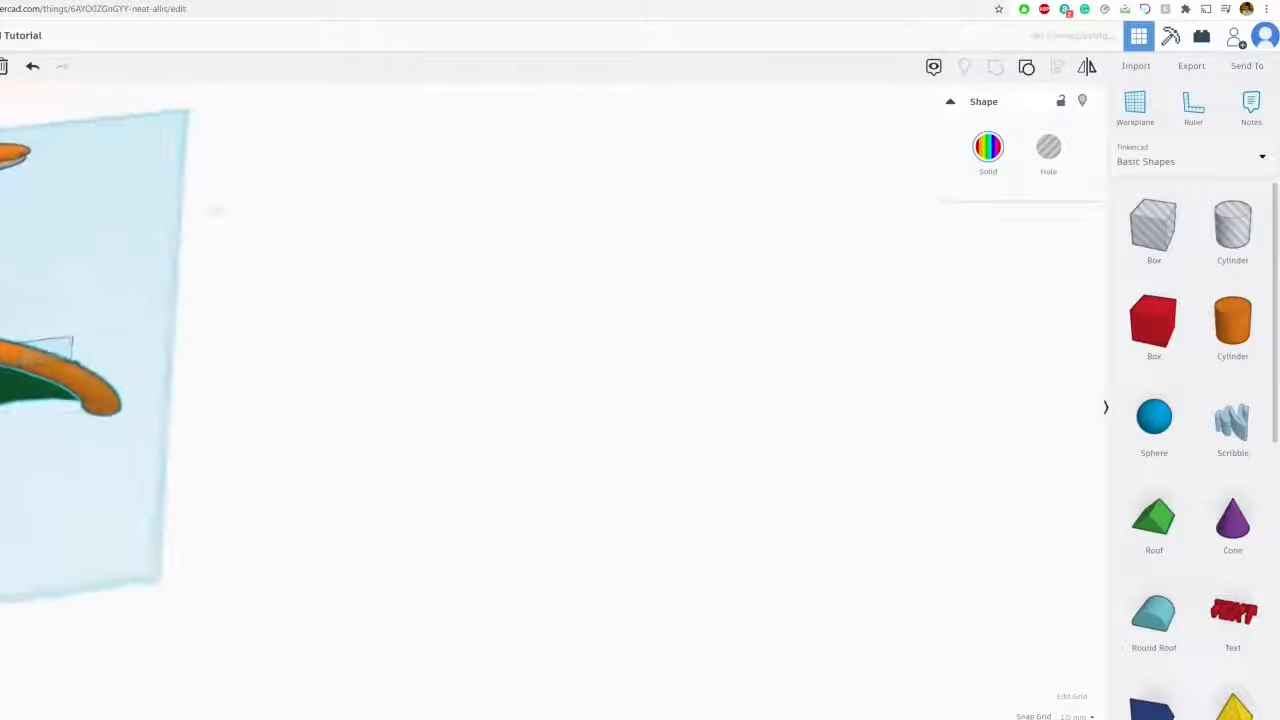
{"action": "middle_click_drag", "start_coordinate": [54, 302], "coordinate": [515, 284]}
{"action": "scroll", "coordinate": [326, 300], "scroll_direction": "up", "scroll_amount": 2}
{"action": "middle_click_drag", "start_coordinate": [326, 300], "coordinate": [451, 295]}
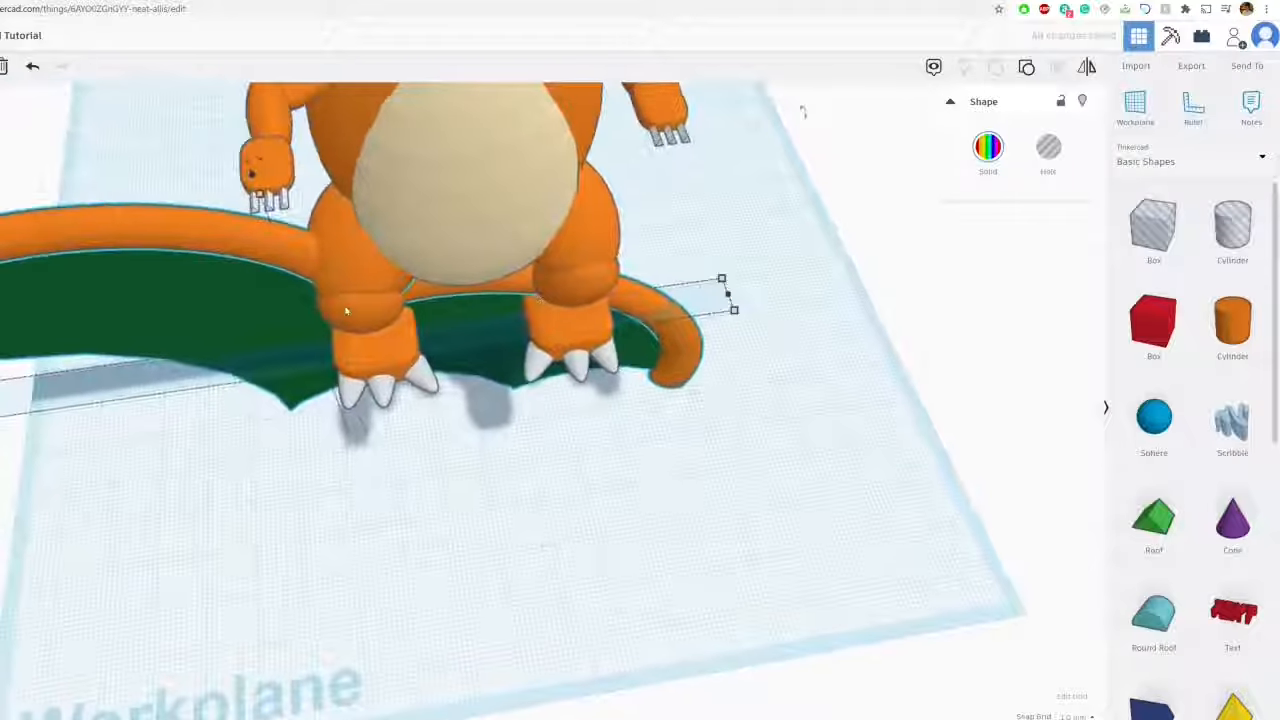
{"action": "scroll", "coordinate": [451, 295], "scroll_direction": "down", "scroll_amount": 2}
{"action": "left_click_drag", "start_coordinate": [328, 237], "coordinate": [103, 138]}
{"action": "middle_click_drag", "start_coordinate": [300, 140], "coordinate": [586, 223]}
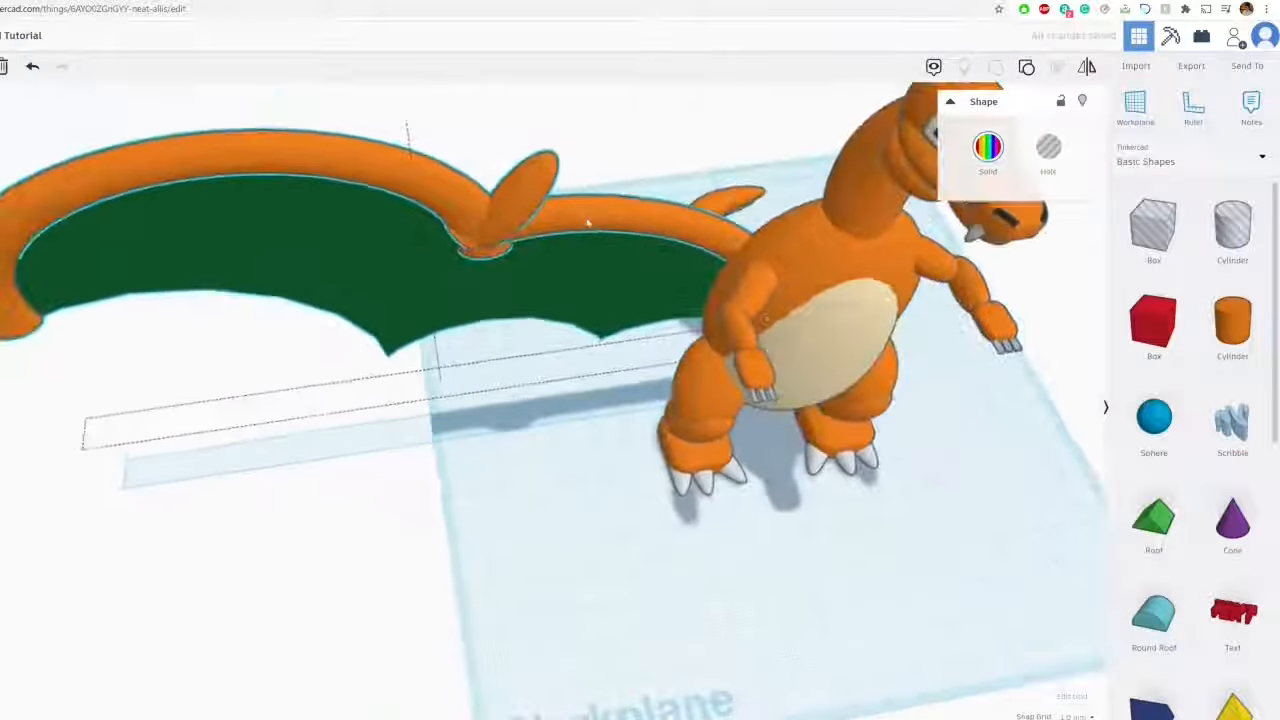
{"action": "right_click_drag", "start_coordinate": [586, 223], "coordinate": [616, 198]}
{"action": "scroll", "coordinate": [617, 196], "scroll_direction": "down", "scroll_amount": 4}
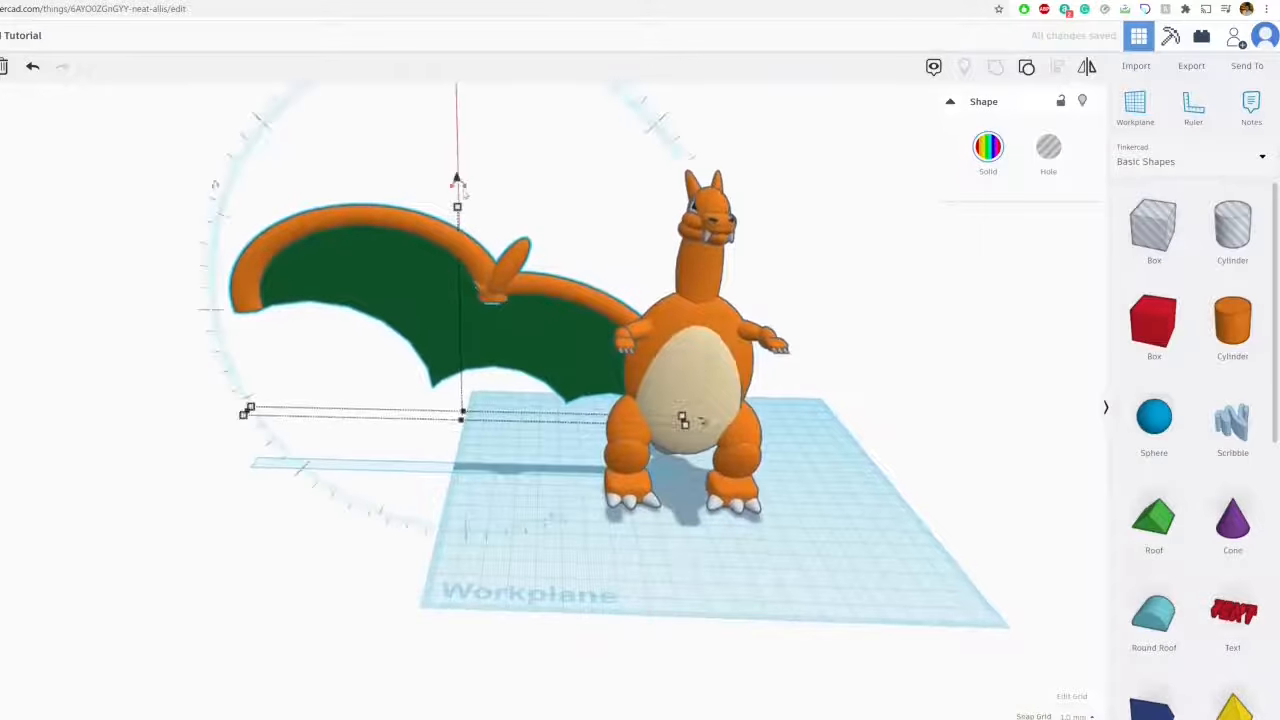
Resize the wing to a narrower shape about 81 mm tall and bring it up to the shoulder
{"action": "left_click_drag", "start_coordinate": [214, 184], "coordinate": [397, 153]}
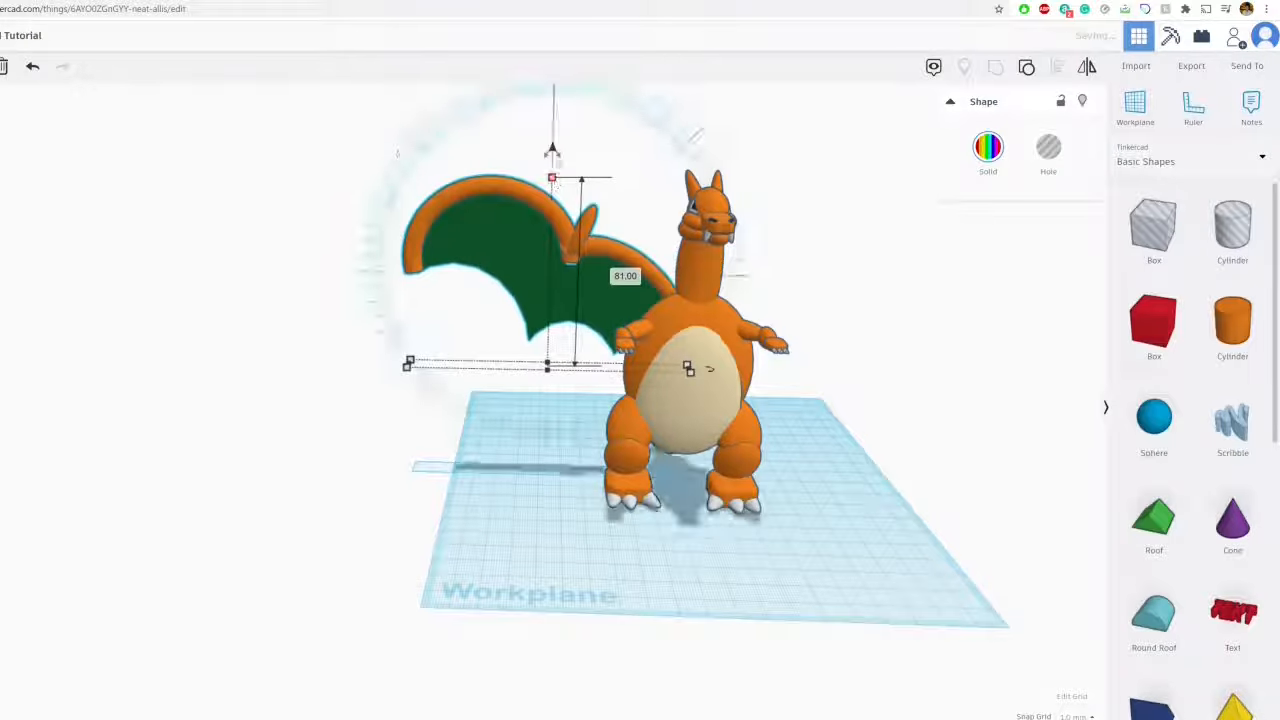
{"action": "right_click_drag", "start_coordinate": [397, 153], "coordinate": [574, 186]}
{"action": "left_click", "coordinate": [574, 186]}
{"action": "right_click_drag", "start_coordinate": [574, 317], "coordinate": [569, 294]}
{"action": "middle_click_drag", "start_coordinate": [569, 294], "coordinate": [541, 346]}
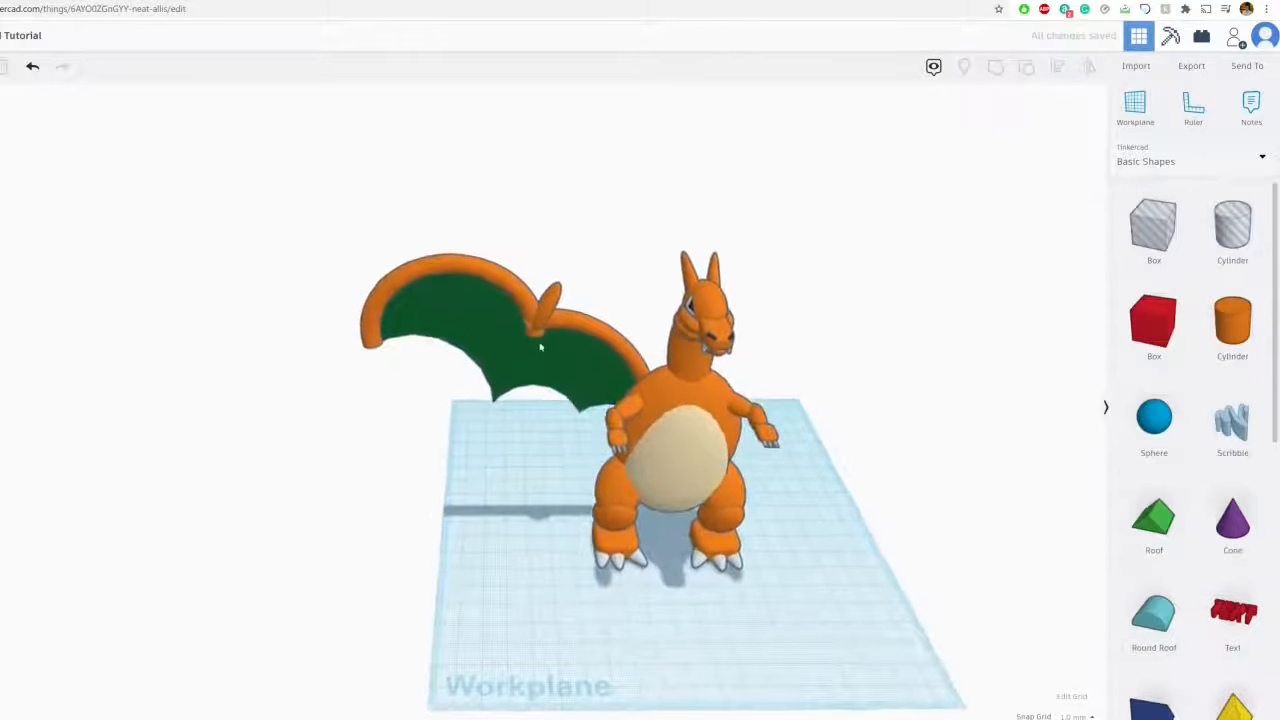
Raise the wing 5 mm so its inner end meets the shoulder
{"action": "right_click_drag", "start_coordinate": [540, 347], "coordinate": [449, 326]}
{"action": "left_click", "coordinate": [467, 253]}
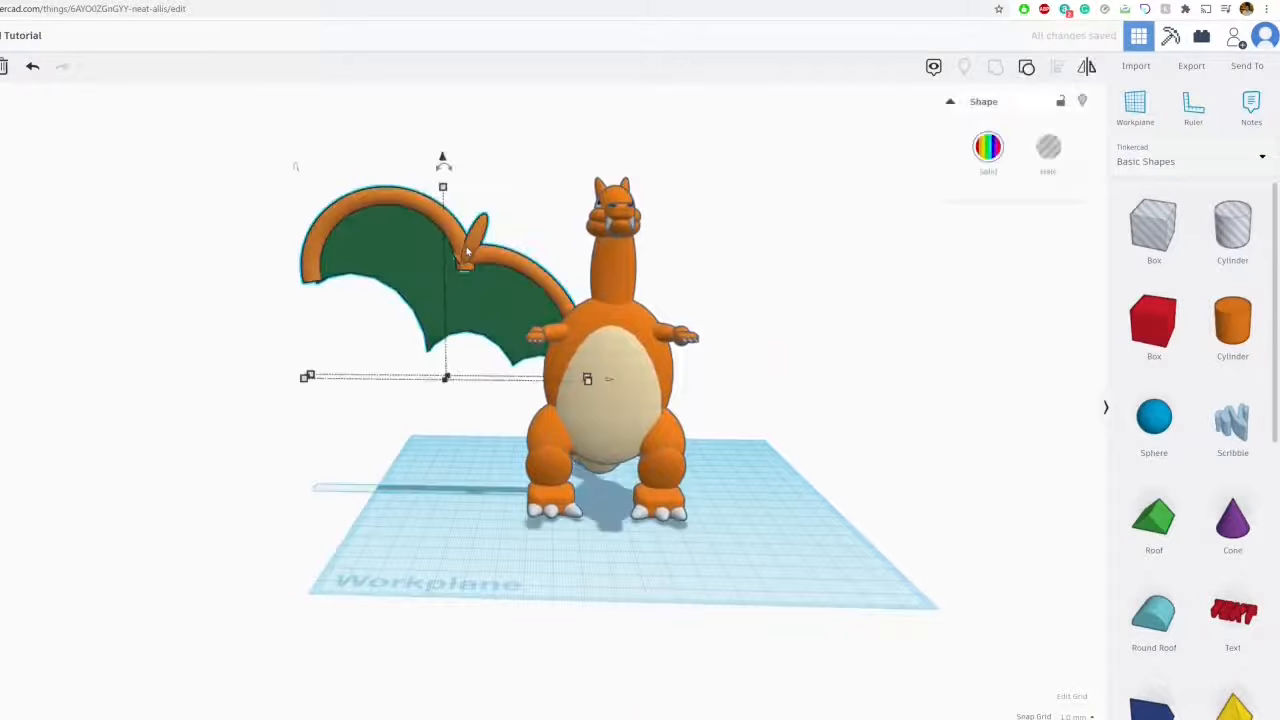
{"action": "scroll", "coordinate": [634, 363], "scroll_direction": "up", "scroll_amount": 3}
{"action": "middle_click_drag", "start_coordinate": [634, 363], "coordinate": [654, 471]}
{"action": "left_click_drag", "start_coordinate": [434, 149], "coordinate": [432, 128]}
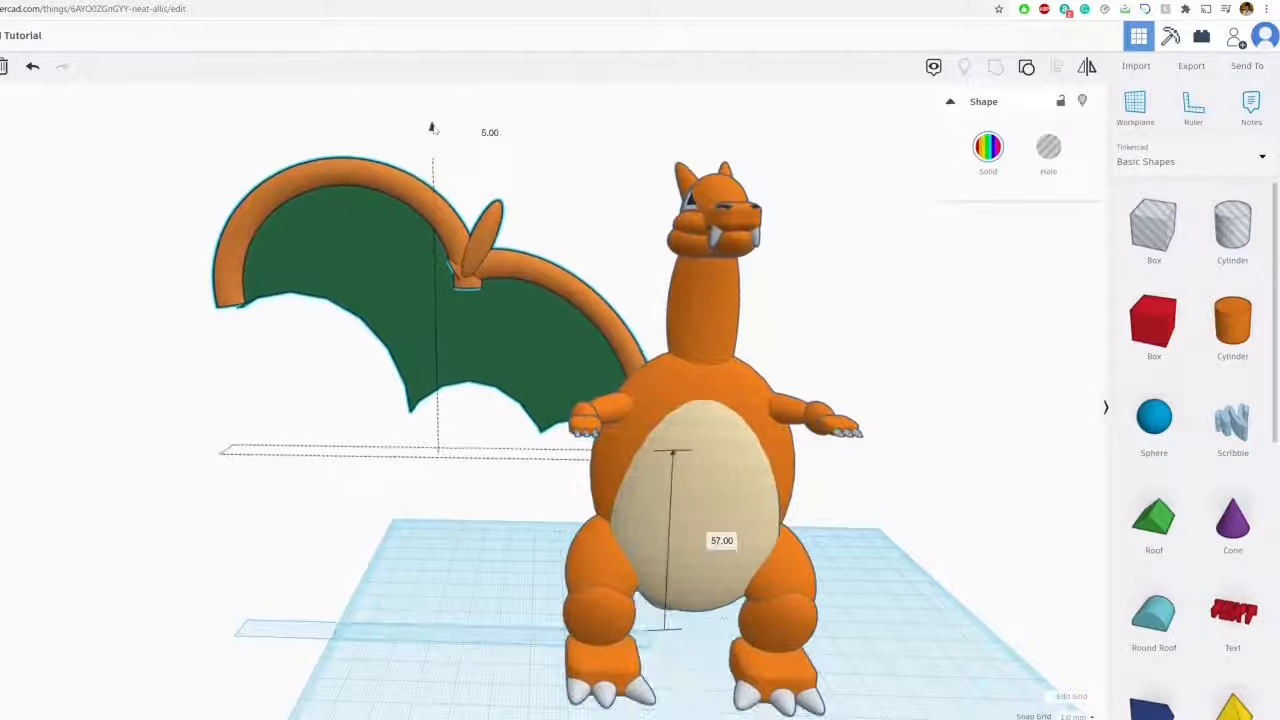
{"action": "right_click_drag", "start_coordinate": [560, 236], "coordinate": [626, 271]}
{"action": "left_click", "coordinate": [626, 271]}
{"action": "mouse_move", "coordinate": [583, 397]}
{"action": "right_mouse_down"}
{"action": "mouse_move", "coordinate": [654, 399]}
{"action": "mouse_move", "coordinate": [583, 383]}
{"action": "right_mouse_up"}
{"action": "left_click", "coordinate": [537, 371]}
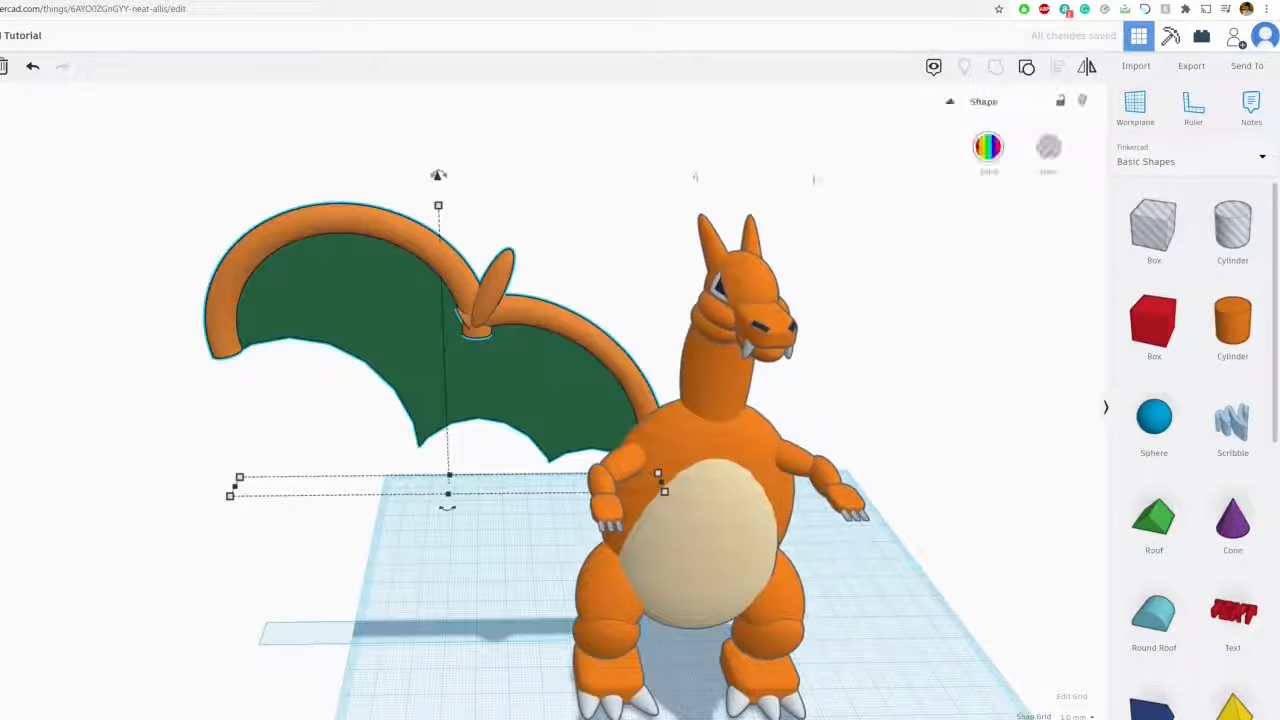
Make a copy of the wing and mirror it horizontally for the other side of the body
{"action": "key", "text": "ctrl+v"}
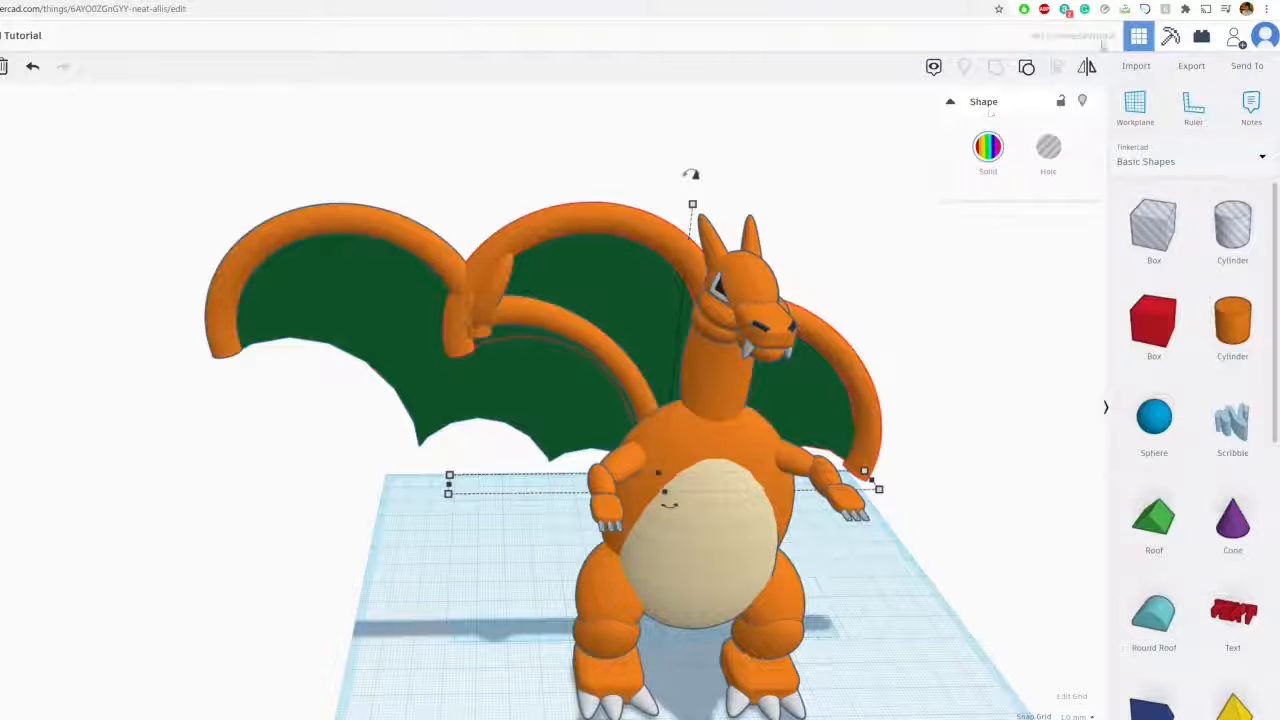
{"action": "left_click", "coordinate": [669, 505]}
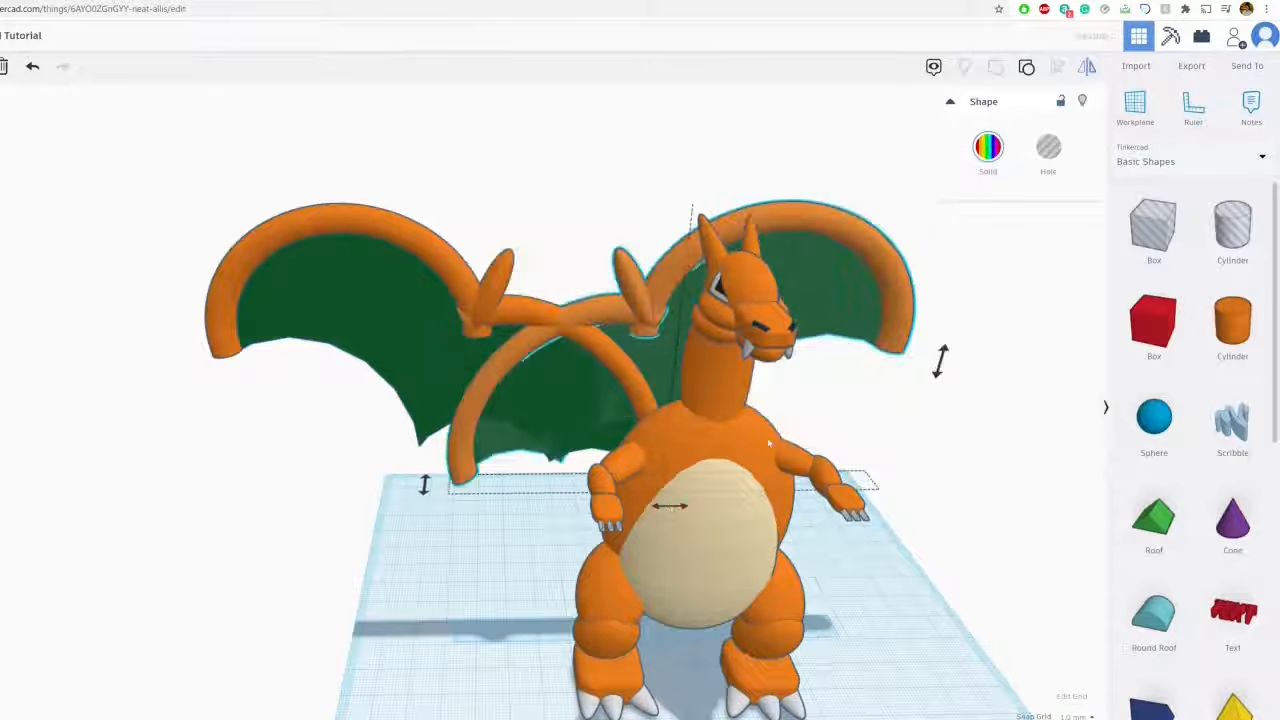
{"action": "right_click_drag", "start_coordinate": [836, 310], "coordinate": [820, 358]}
Move the mirrored wing to the opposite shoulder and raise it to match the first wing
{"action": "left_click_drag", "start_coordinate": [820, 358], "coordinate": [1137, 380]}
{"action": "right_click_drag", "start_coordinate": [1000, 382], "coordinate": [486, 383]}
{"action": "key", "text": "ctrl+Up"}
{"action": "key", "text": "ctrl+Up"}
{"action": "key", "text": "ctrl+Up"}
{"action": "key", "text": "ctrl+Up"}
{"action": "key", "text": "ctrl+Up"}
{"action": "key", "text": "ctrl+Up"}
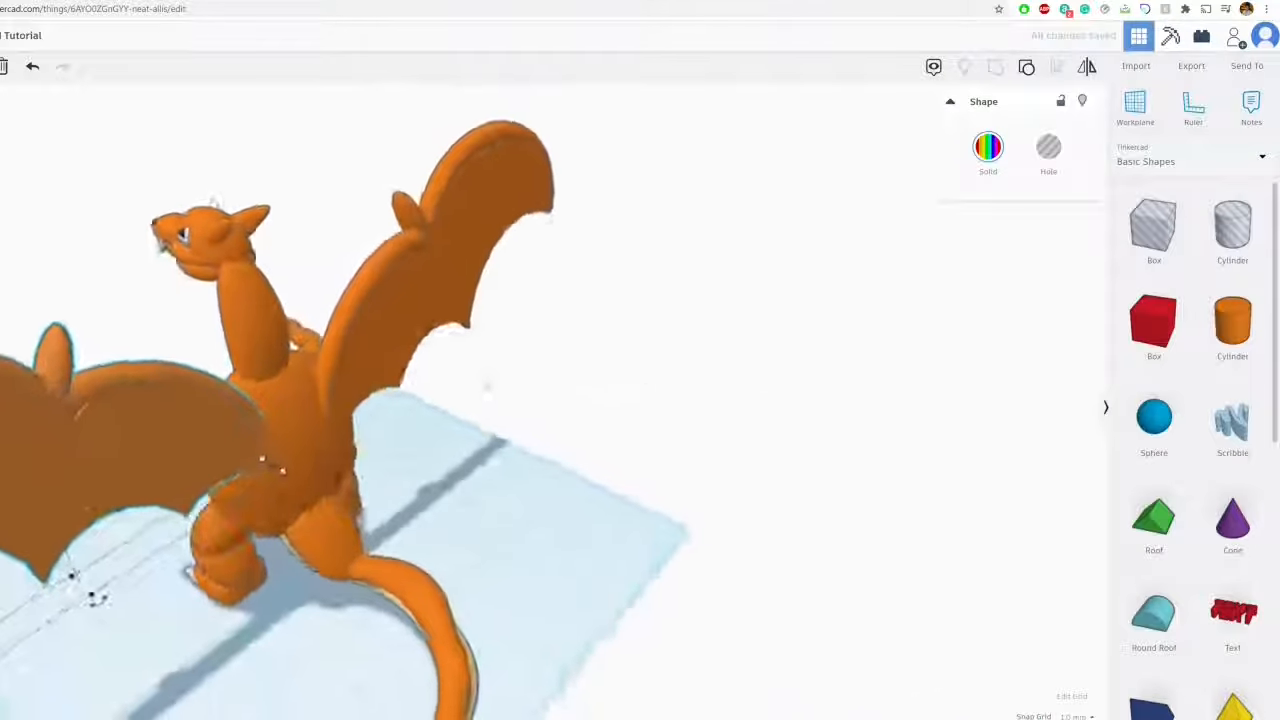
{"action": "left_click", "coordinate": [486, 383]}
Browse the complete shape generator collection up to its seventh page for pointed shapes to build the tail flame
{"action": "middle_click_drag", "start_coordinate": [319, 462], "coordinate": [454, 388]}
{"action": "right_click_drag", "start_coordinate": [454, 388], "coordinate": [585, 397]}
{"action": "scroll", "coordinate": [585, 397], "scroll_direction": "up", "scroll_amount": 5}
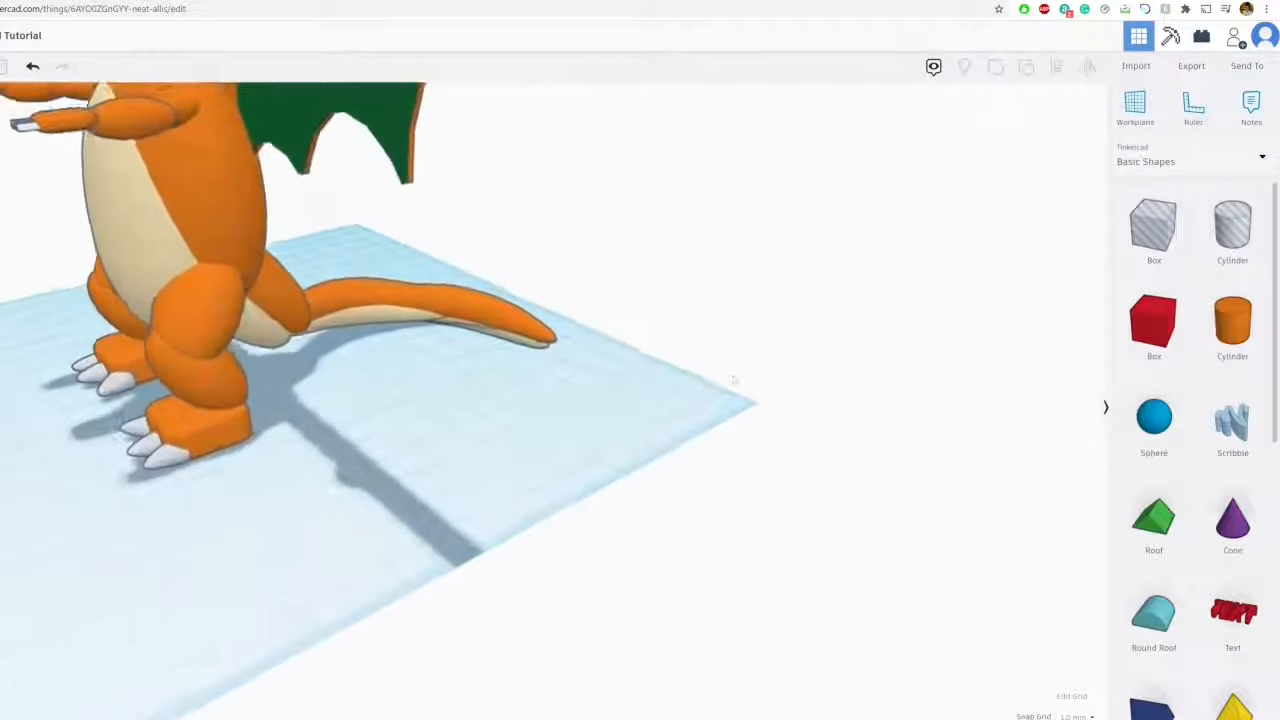
{"action": "left_click", "coordinate": [1199, 153]}
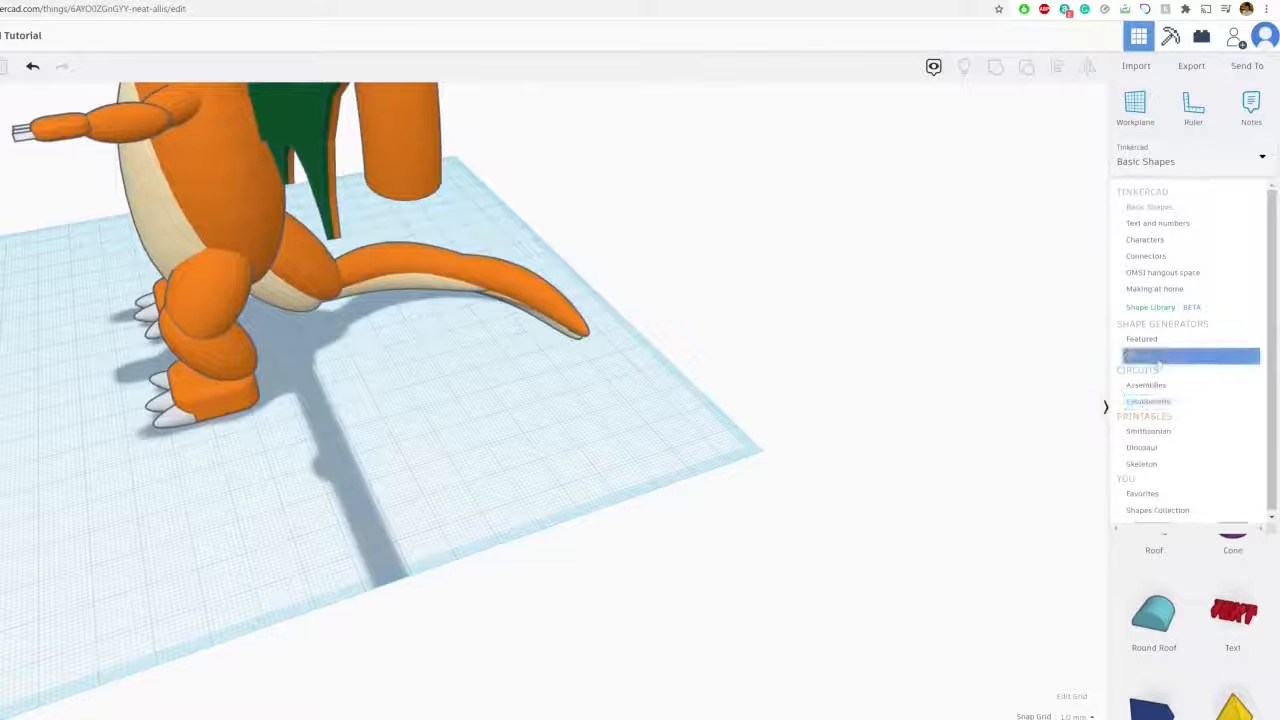
{"action": "left_click", "coordinate": [1190, 355]}
{"action": "left_click", "coordinate": [1168, 686]}
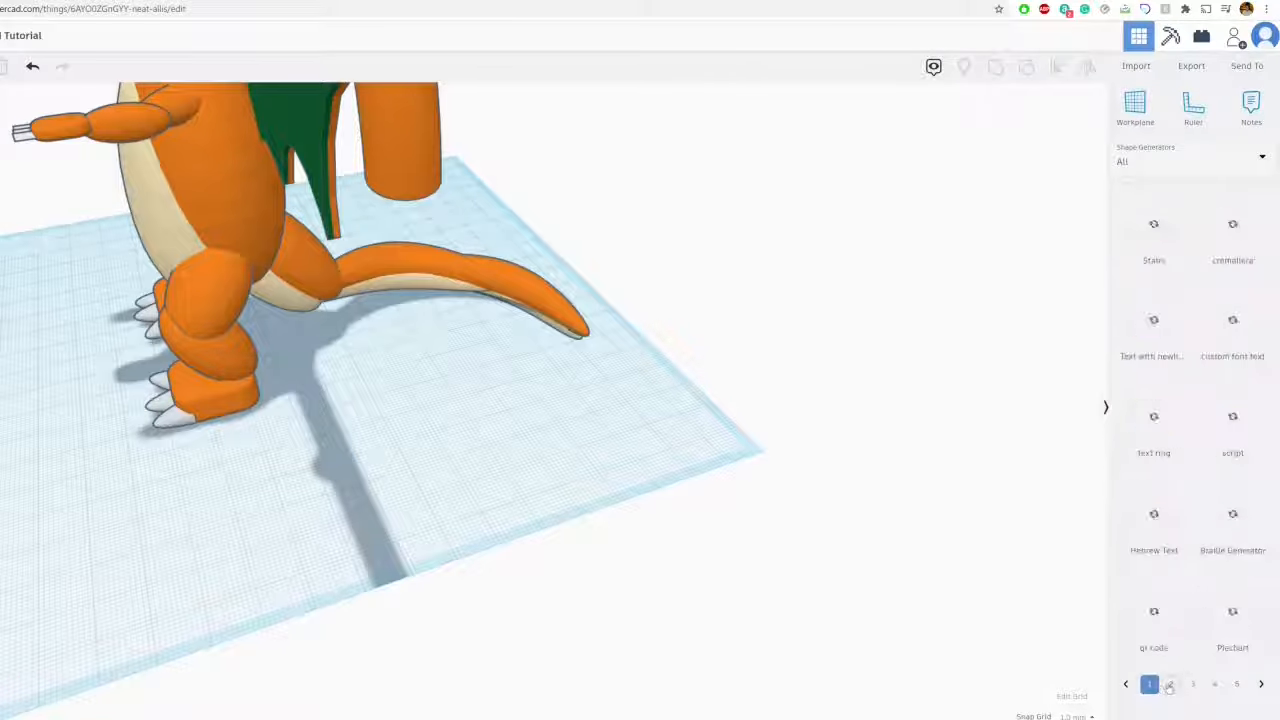
{"action": "left_click", "coordinate": [1193, 686]}
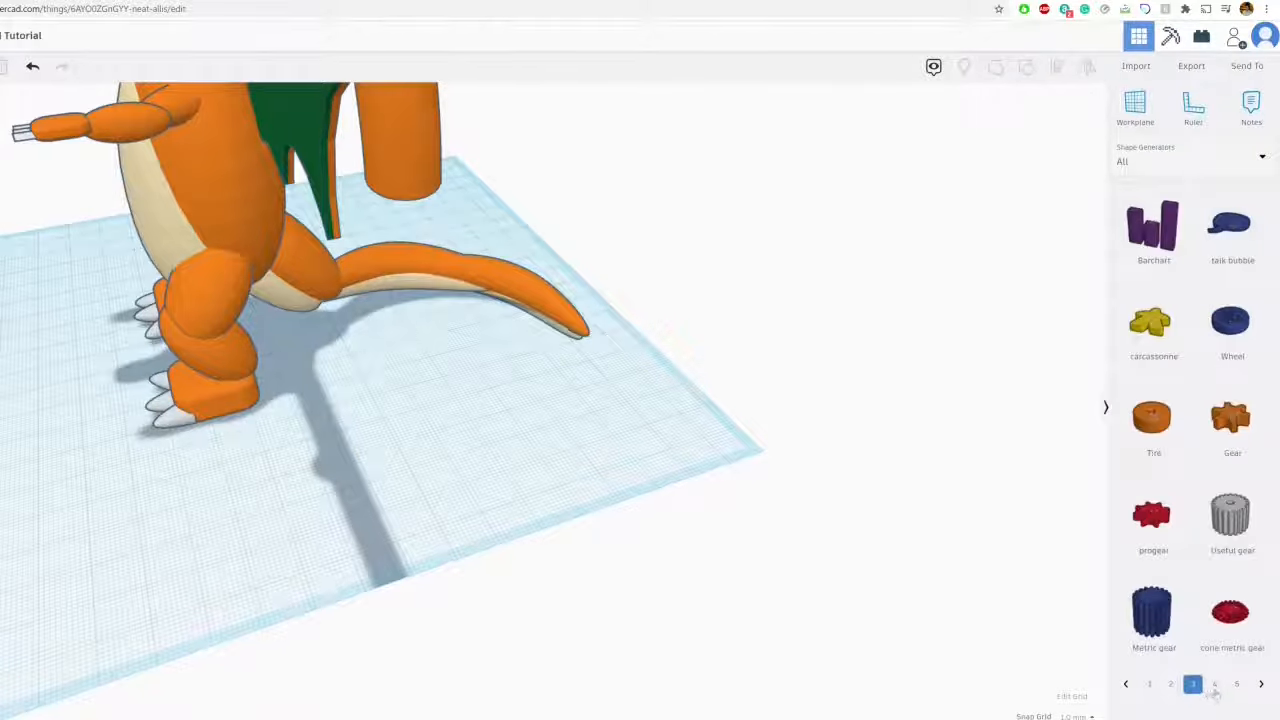
{"action": "left_click", "coordinate": [1215, 688]}
{"action": "left_click", "coordinate": [1217, 688]}
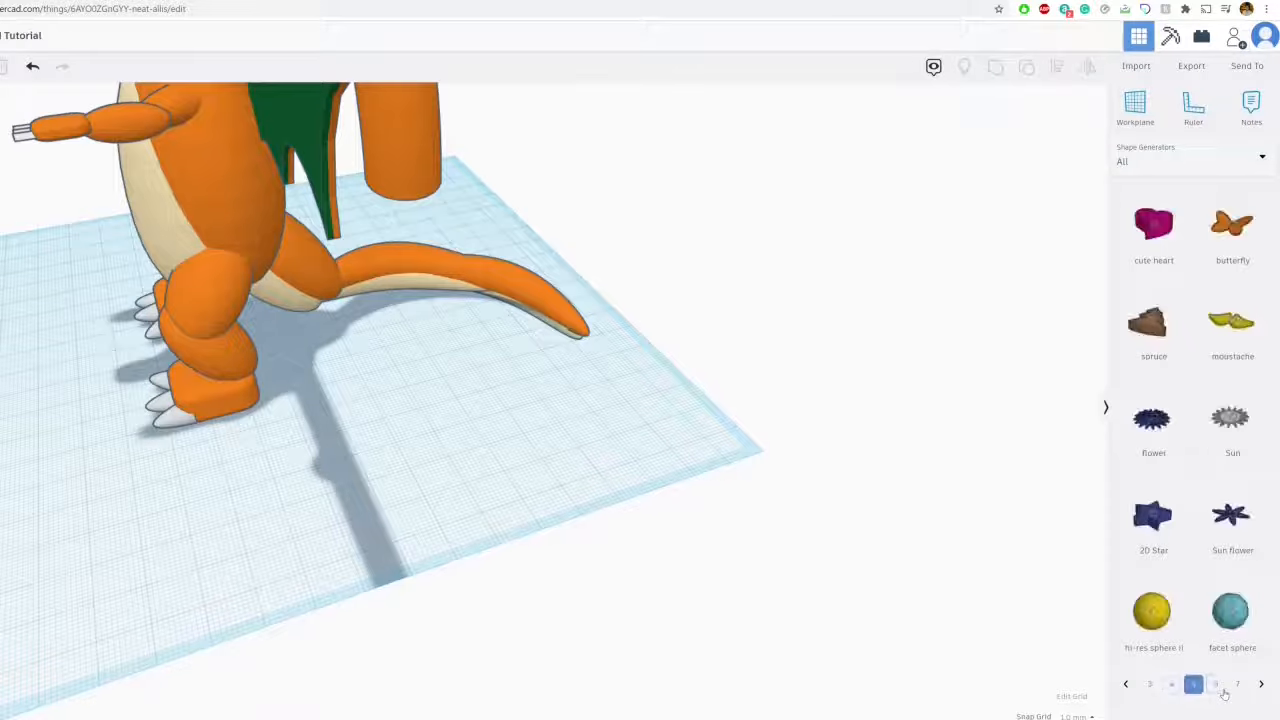
{"action": "left_click", "coordinate": [1218, 688]}
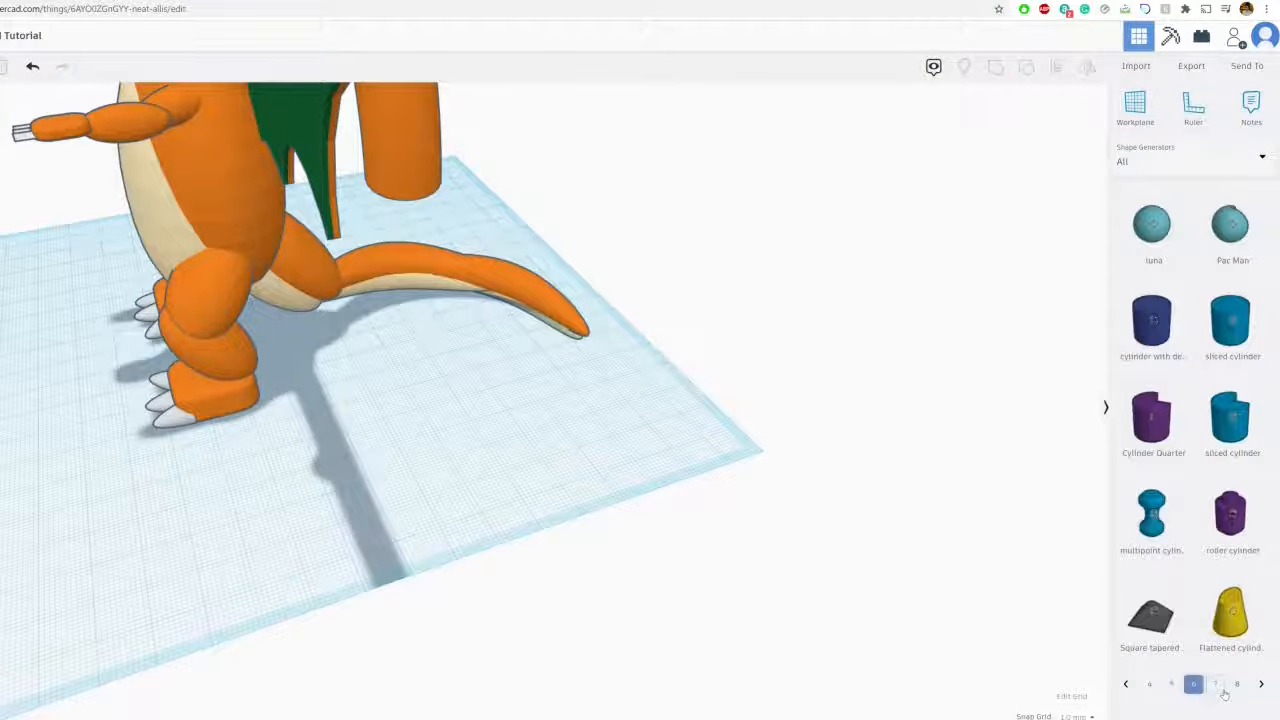
{"action": "left_click", "coordinate": [1216, 686]}
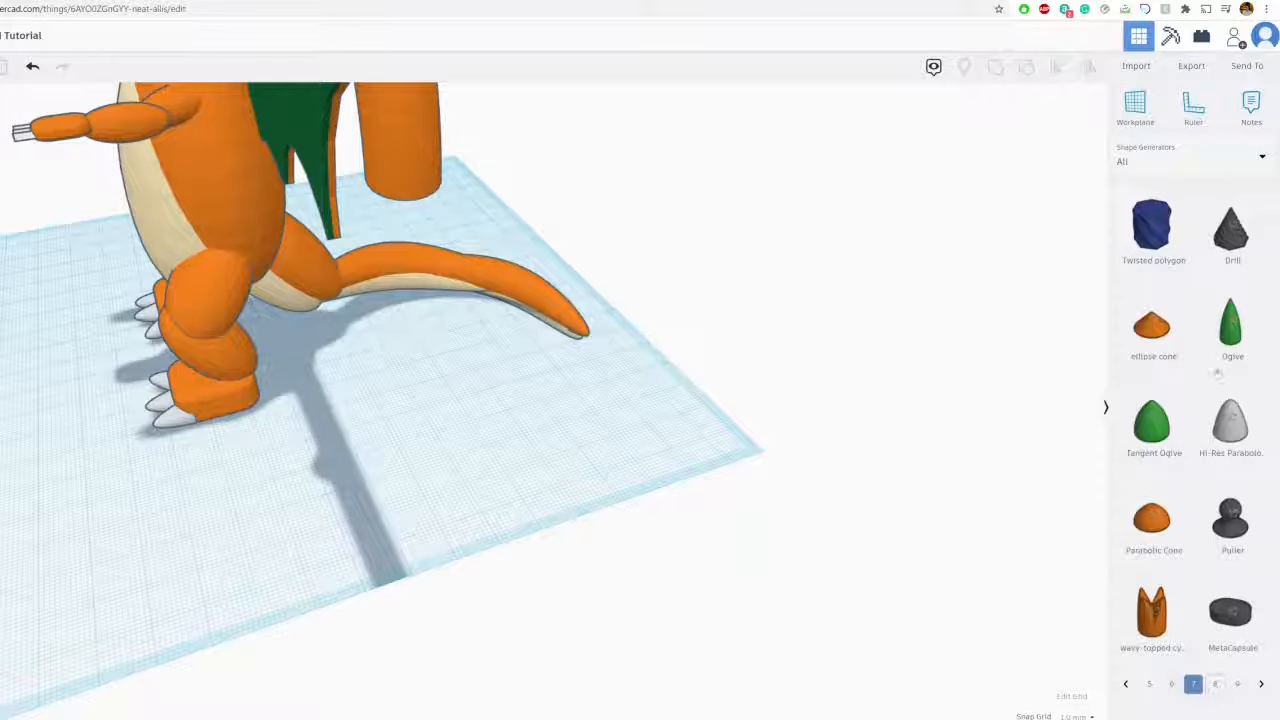
Place a Drill shape at the tip of the tail and colour it red
{"action": "left_click_drag", "start_coordinate": [1231, 230], "coordinate": [576, 303]}
{"action": "left_click", "coordinate": [991, 156]}
{"action": "left_click", "coordinate": [974, 263]}
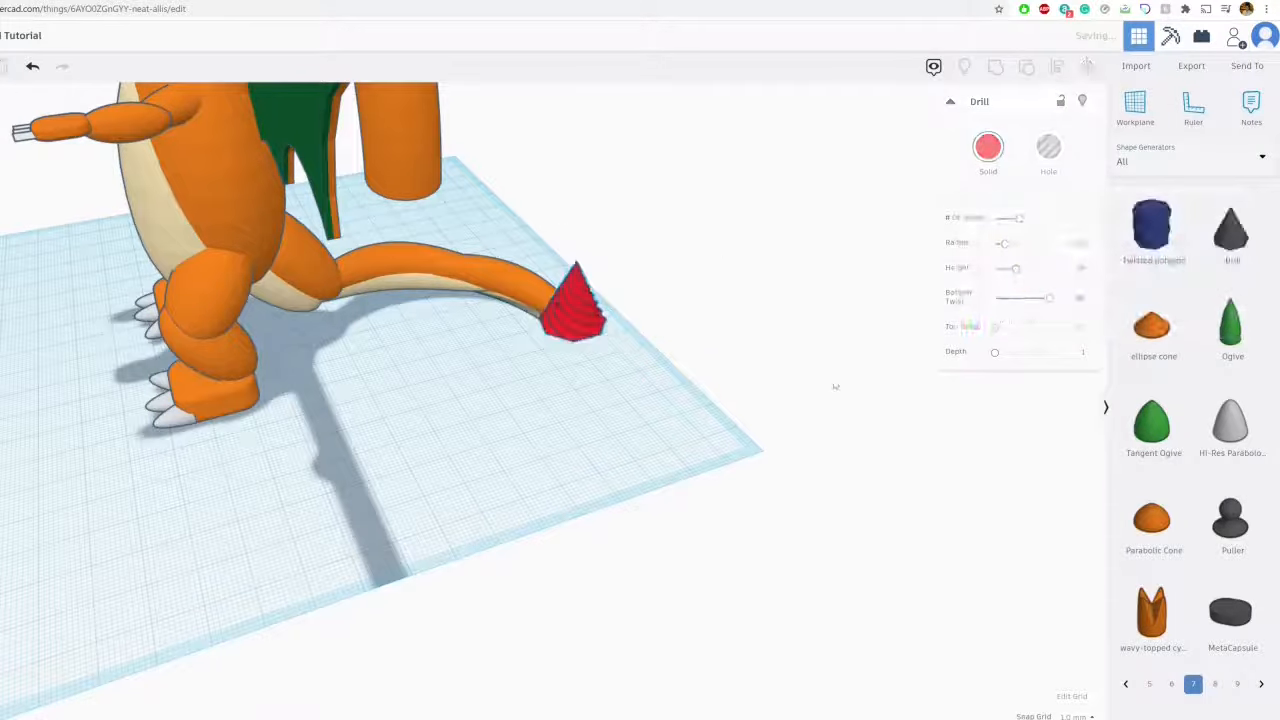
{"action": "left_click", "coordinate": [831, 383]}
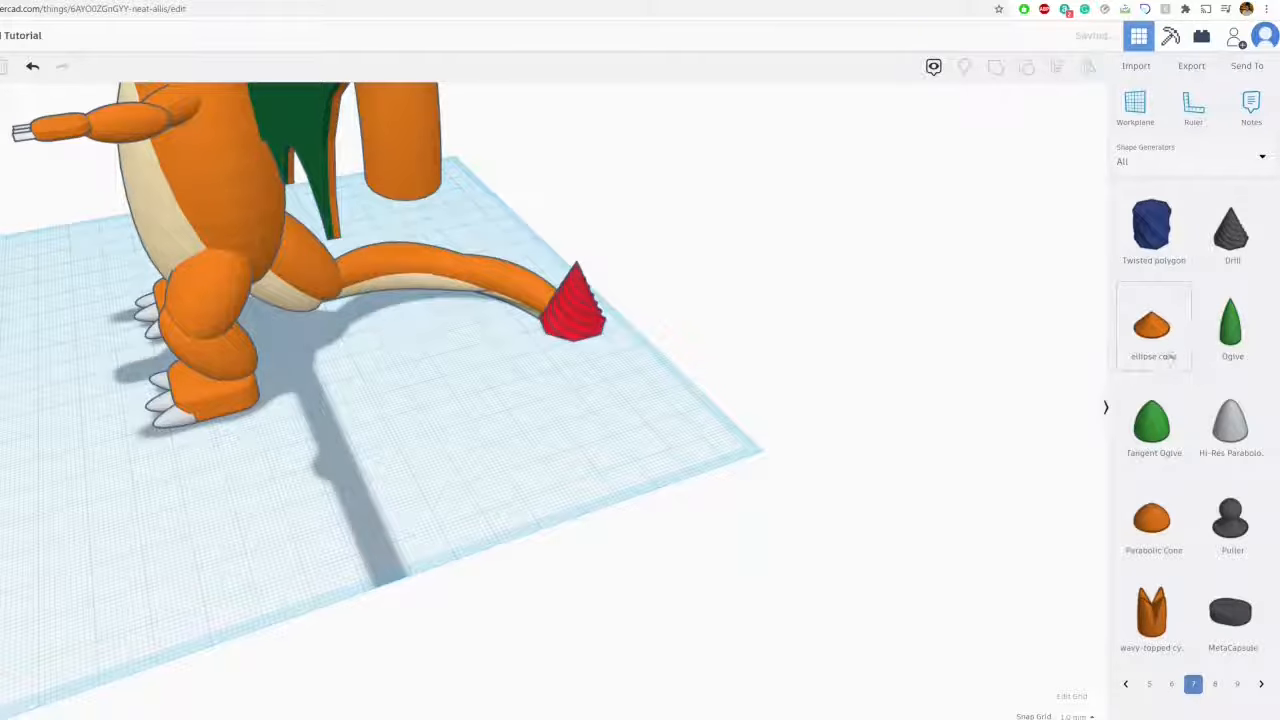
Place a yellow wavy-topped cylinder over the red drill and shrink it to fit within the drill's base
{"action": "mouse_move", "coordinate": [1152, 610]}
{"action": "left_mouse_down"}
{"action": "mouse_move", "coordinate": [576, 290]}
{"action": "mouse_move", "coordinate": [580, 268]}
{"action": "left_mouse_up"}
{"action": "left_click", "coordinate": [988, 147]}
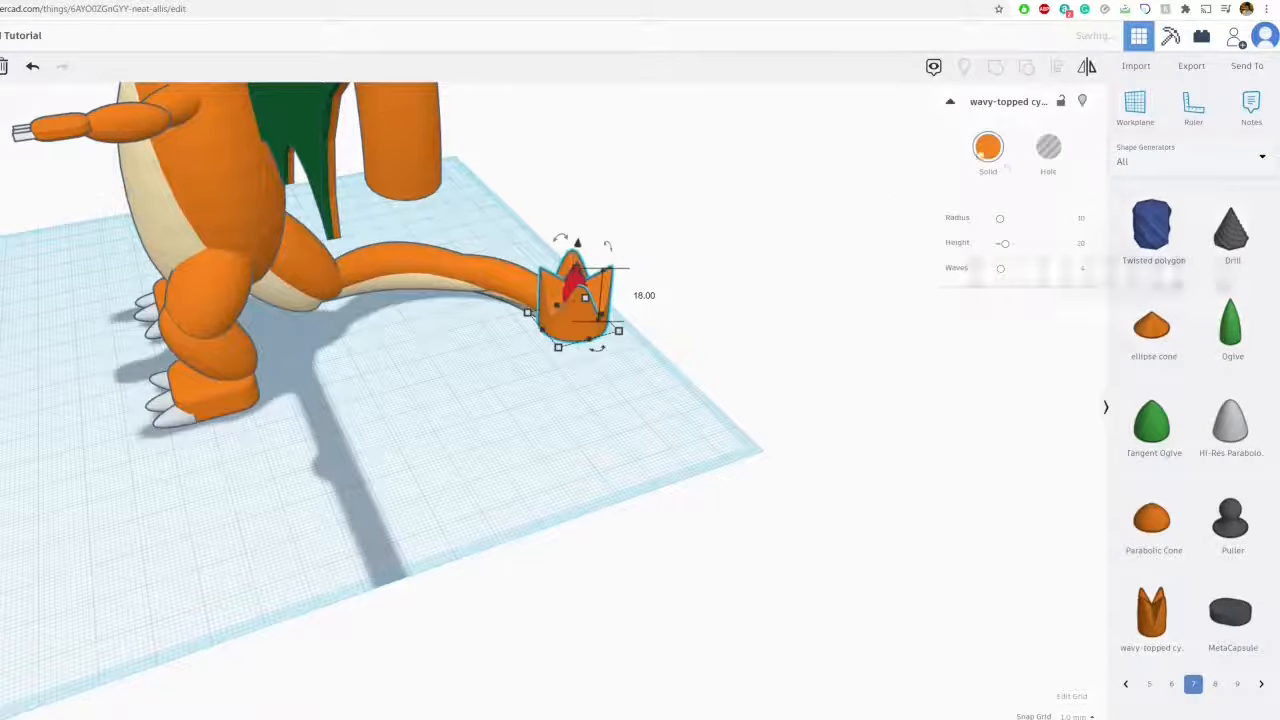
{"action": "left_click", "coordinate": [1020, 264]}
{"action": "right_click_drag", "start_coordinate": [657, 354], "coordinate": [640, 485]}
{"action": "left_click_drag", "start_coordinate": [628, 189], "coordinate": [623, 209]}
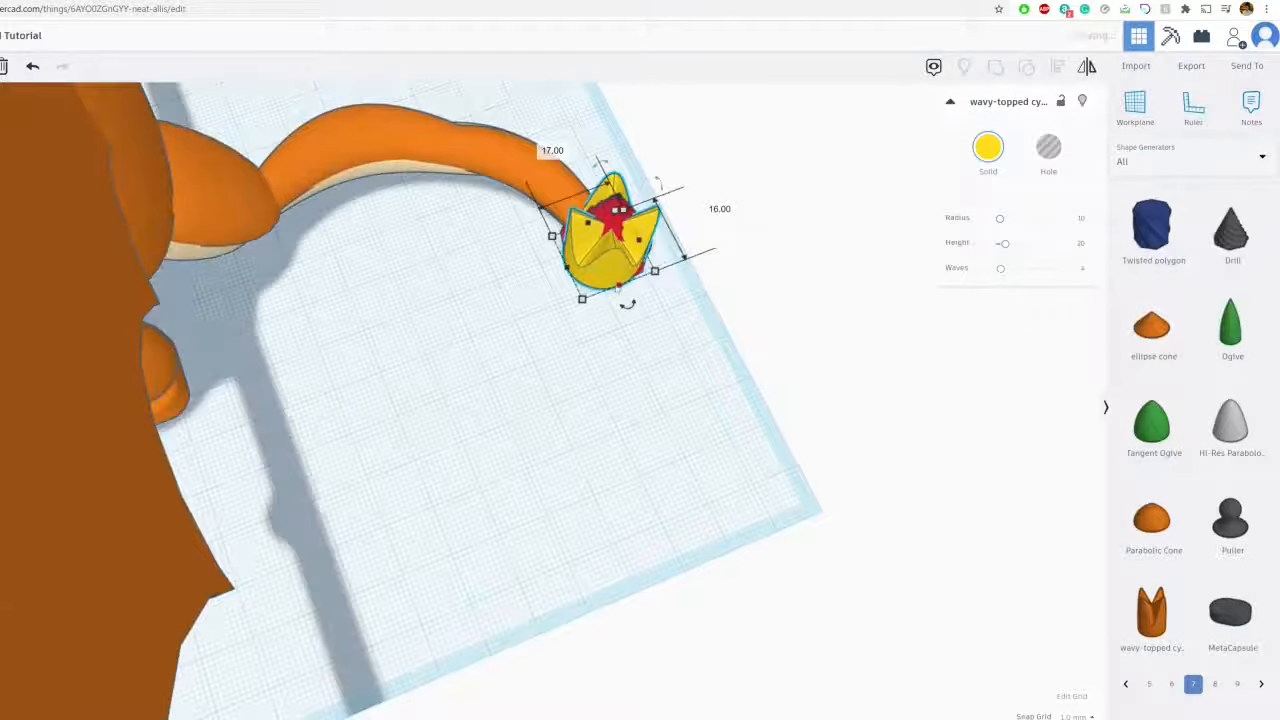
{"action": "left_click_drag", "start_coordinate": [582, 299], "coordinate": [589, 287]}
{"action": "left_click", "coordinate": [731, 286]}
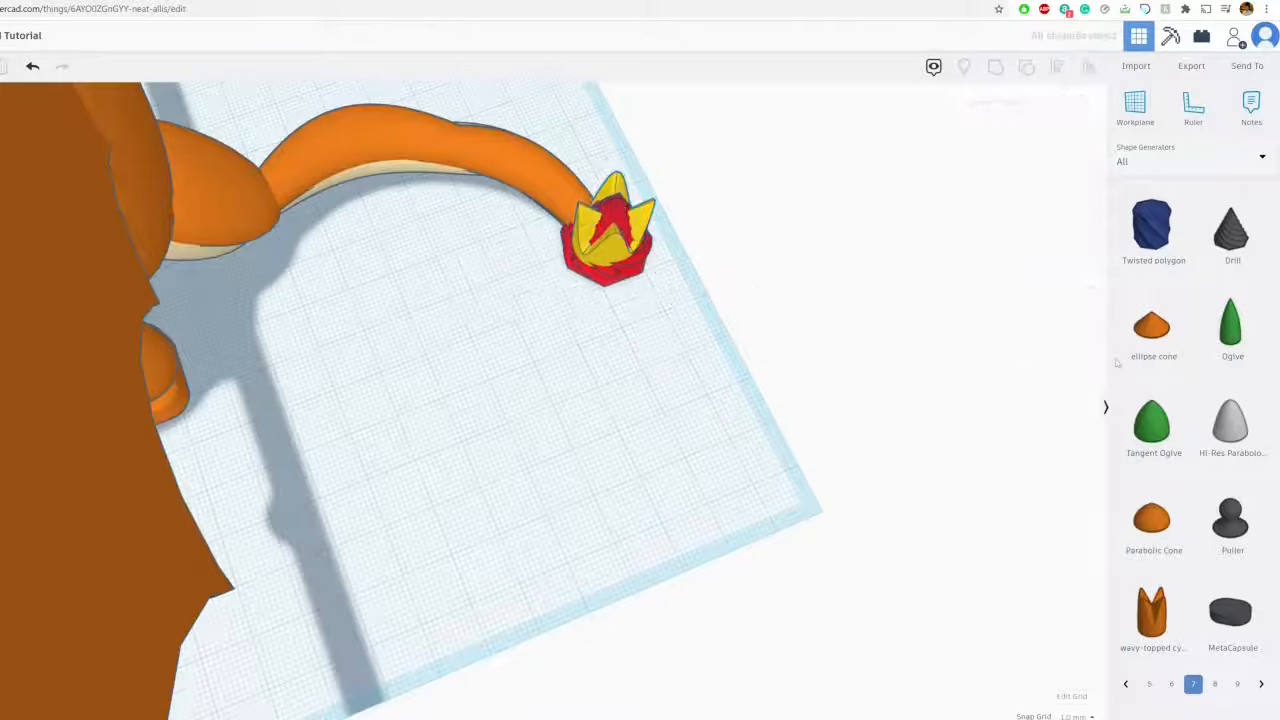
Add a high star shape to the tail flame and colour it orange
{"action": "left_click", "coordinate": [1214, 684]}
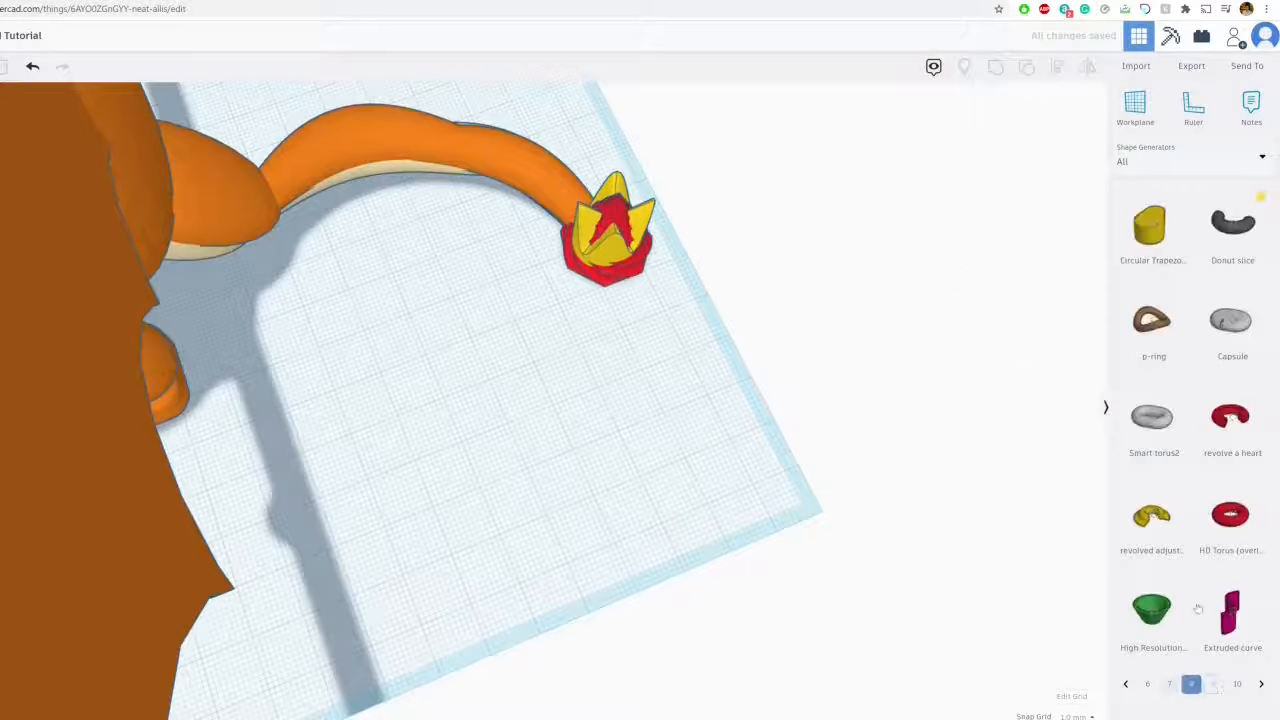
{"action": "left_click", "coordinate": [1216, 684]}
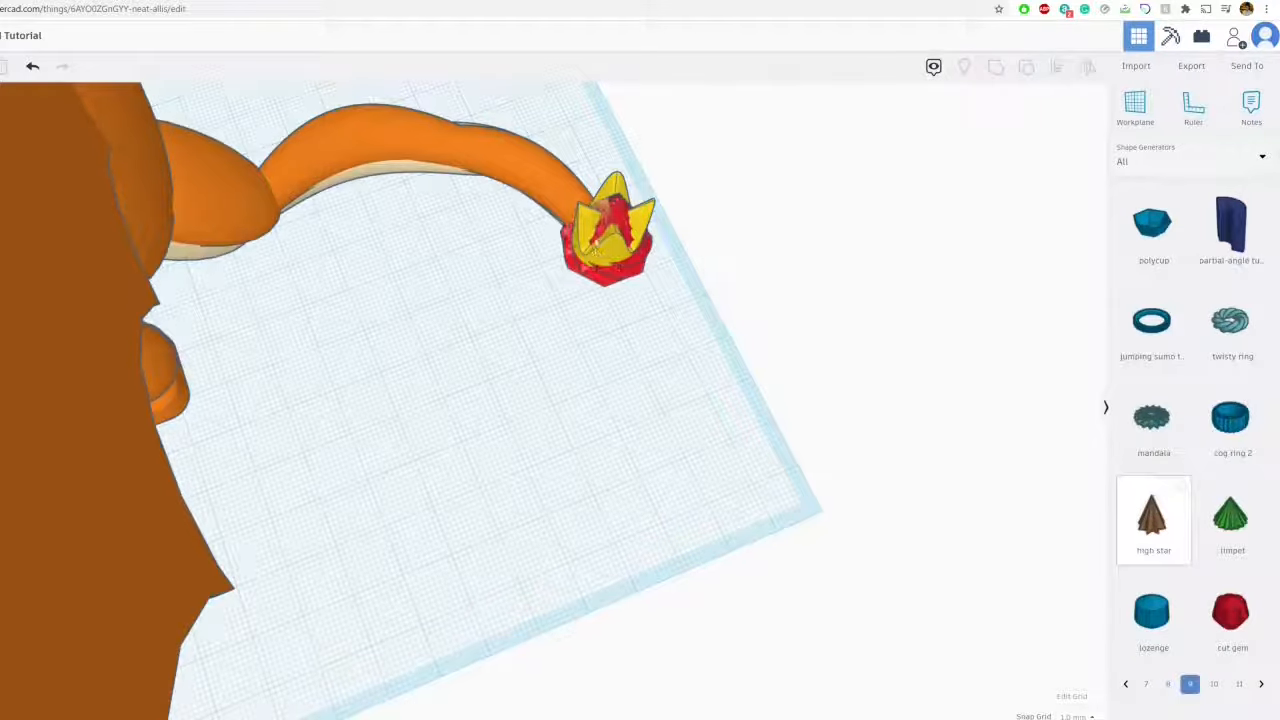
{"action": "left_click_drag", "start_coordinate": [1153, 520], "coordinate": [608, 235]}
{"action": "left_click", "coordinate": [986, 148]}
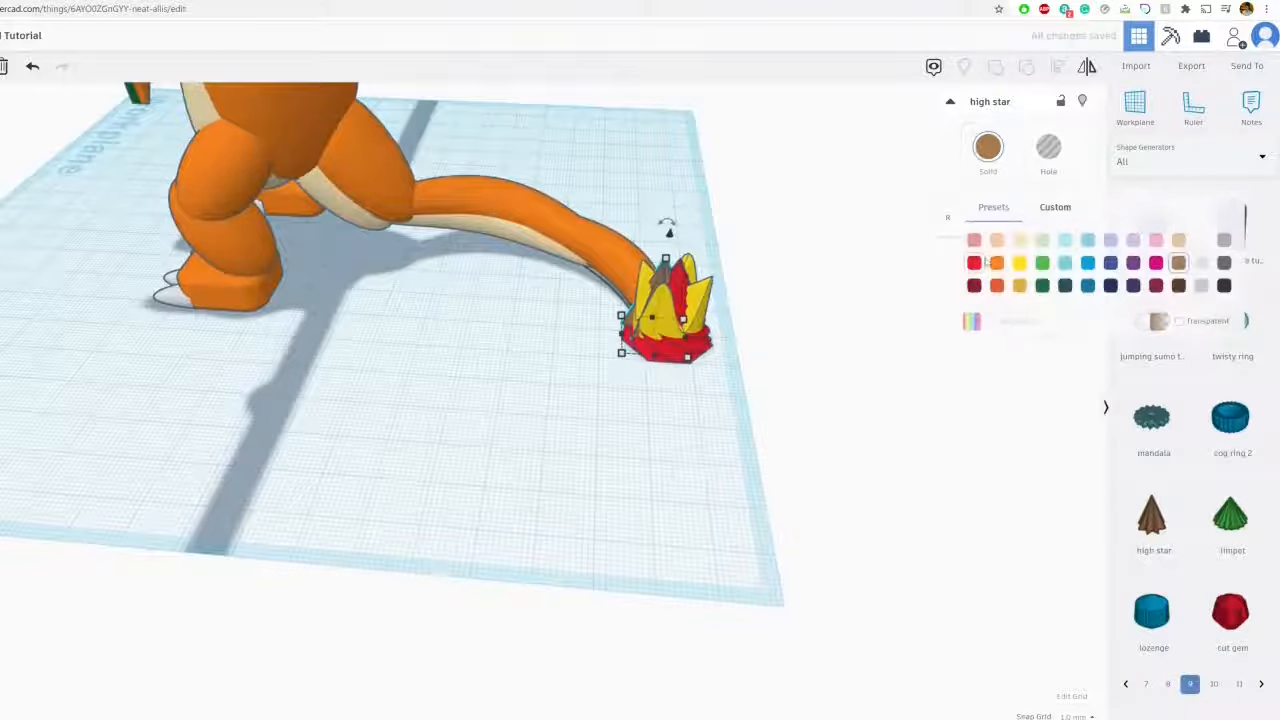
{"action": "left_click", "coordinate": [988, 262]}
Arrange the orange high star and copies of it around the yellow points of the tail flame
{"action": "left_click_drag", "start_coordinate": [668, 226], "coordinate": [637, 228]}
{"action": "right_click_drag", "start_coordinate": [637, 228], "coordinate": [611, 349]}
{"action": "left_click_drag", "start_coordinate": [613, 350], "coordinate": [640, 255]}
{"action": "right_click_drag", "start_coordinate": [640, 255], "coordinate": [616, 395]}
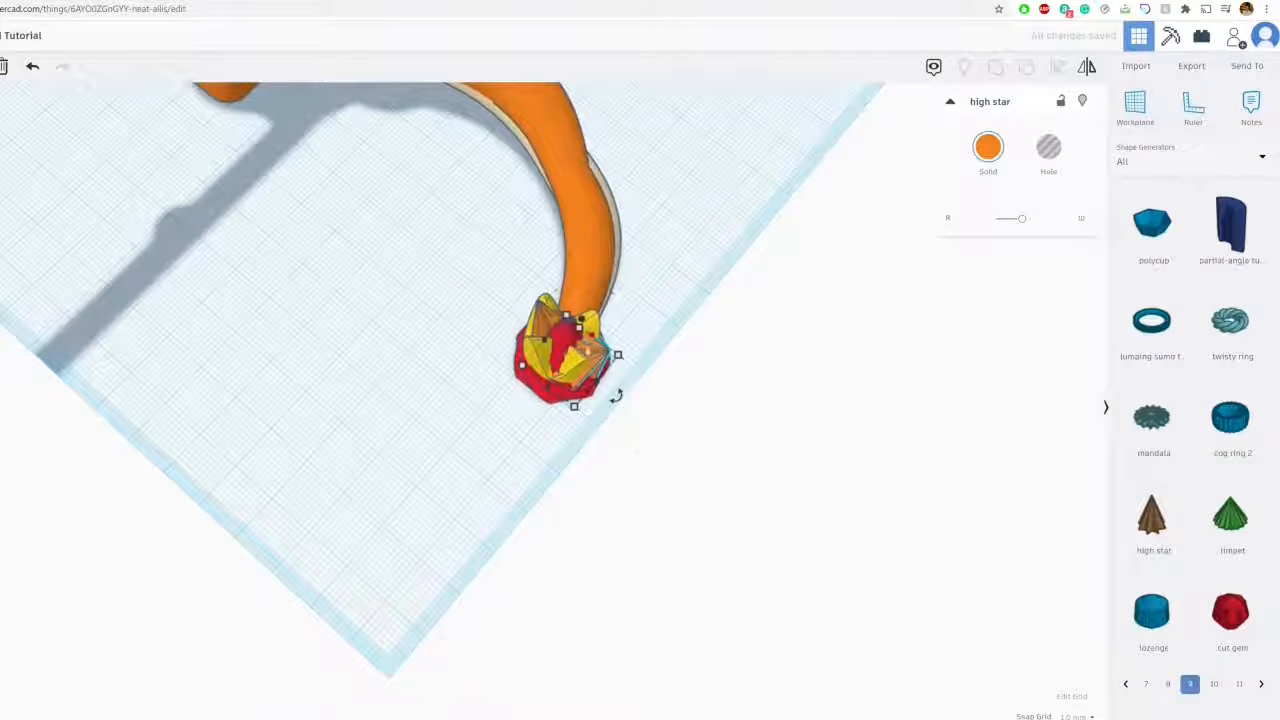
{"action": "left_click_drag", "start_coordinate": [594, 356], "coordinate": [605, 383]}
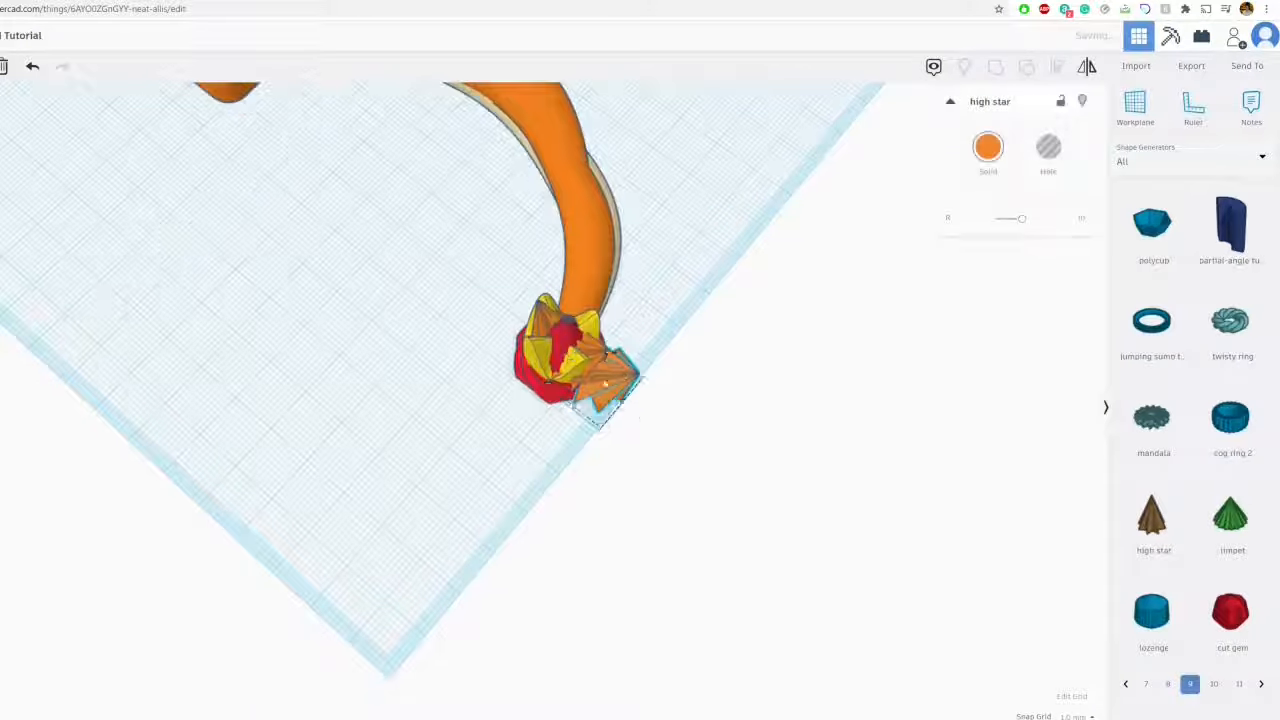
{"action": "left_click_drag", "start_coordinate": [480, 368], "coordinate": [530, 288]}
Group all the flame pieces at the tail tip and keep their multiple colours
{"action": "right_click_drag", "start_coordinate": [1060, 540], "coordinate": [606, 406]}
{"action": "left_click_drag", "start_coordinate": [429, 309], "coordinate": [577, 360]}
{"action": "key", "text": "ctrl+g"}
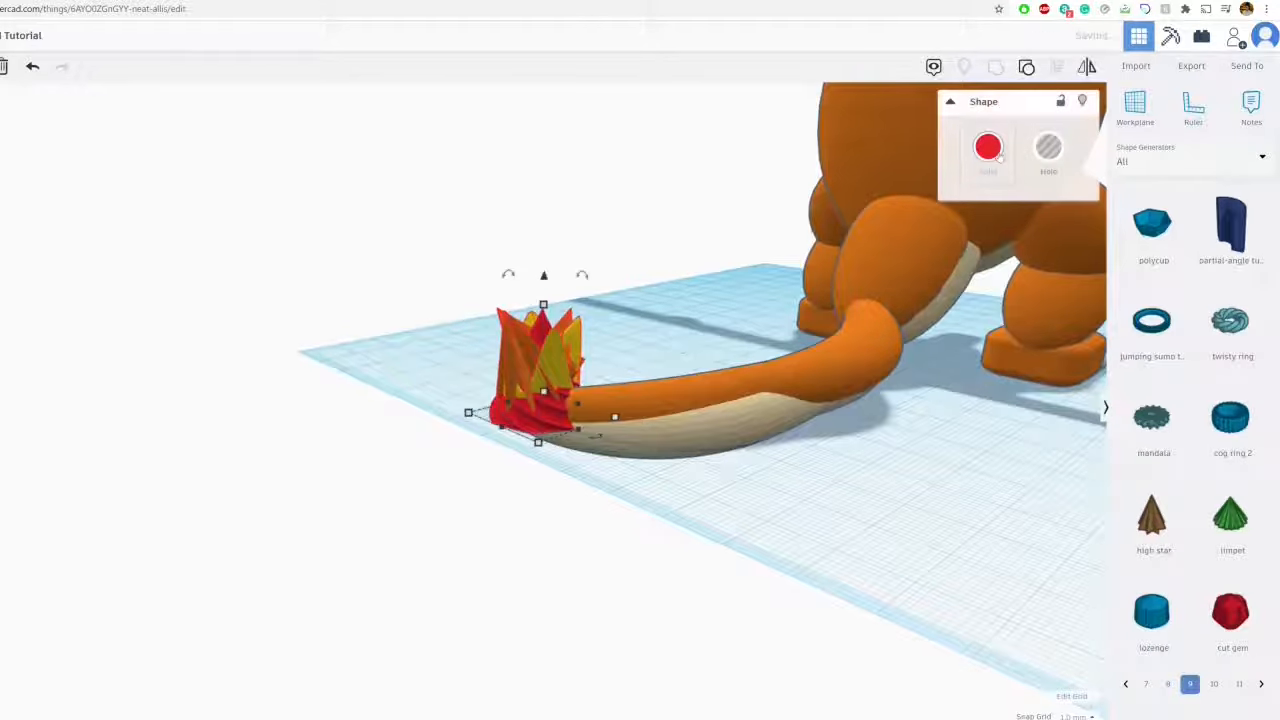
{"action": "left_click", "coordinate": [993, 158]}
{"action": "left_click", "coordinate": [991, 321]}
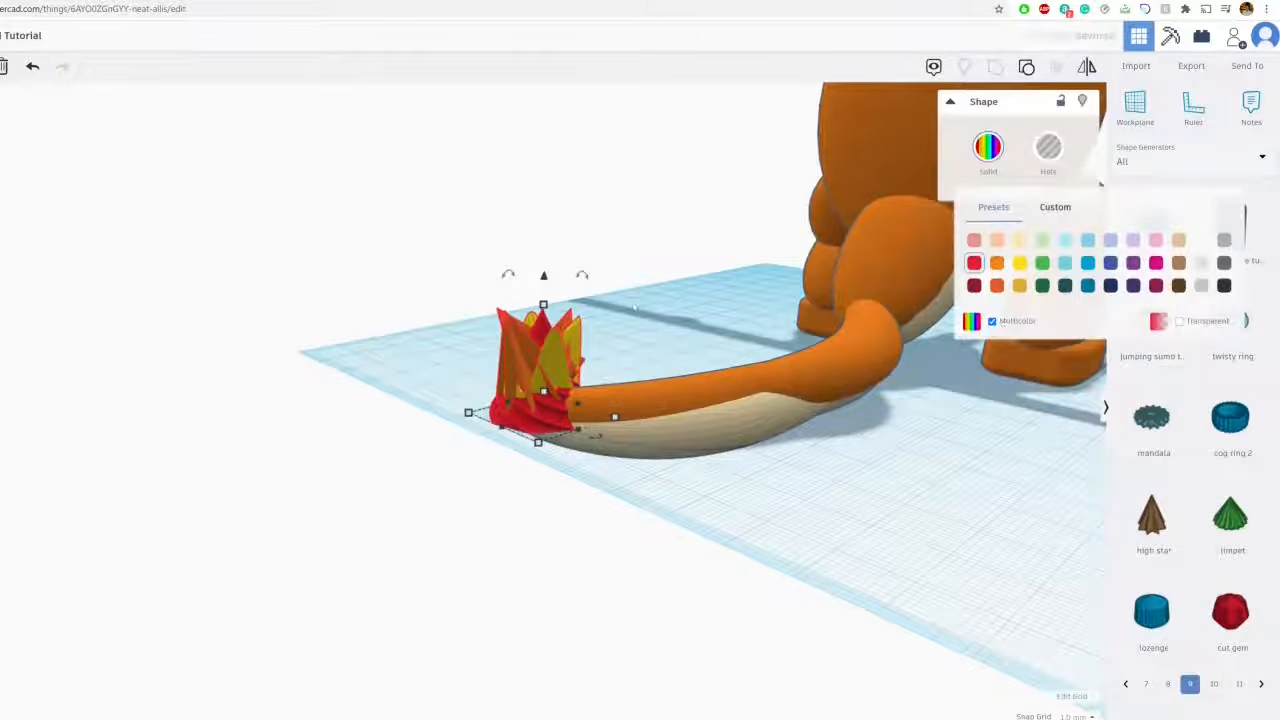
Lower the grouped flame, tilt it away from the body and fit it onto the tip of the tail
{"action": "left_click_drag", "start_coordinate": [544, 277], "coordinate": [543, 294]}
{"action": "right_click_drag", "start_coordinate": [542, 304], "coordinate": [940, 320]}
{"action": "left_click", "coordinate": [593, 432]}
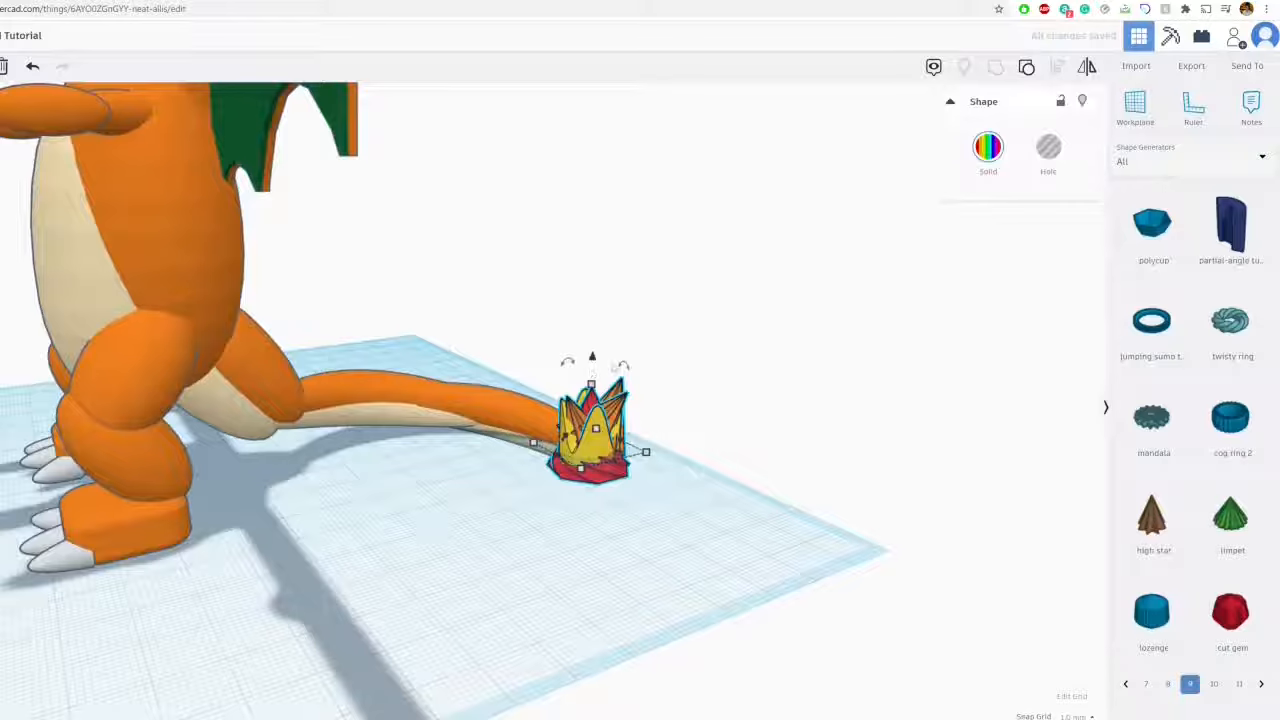
{"action": "left_click_drag", "start_coordinate": [624, 364], "coordinate": [590, 341]}
{"action": "left_click_drag", "start_coordinate": [587, 418], "coordinate": [595, 424]}
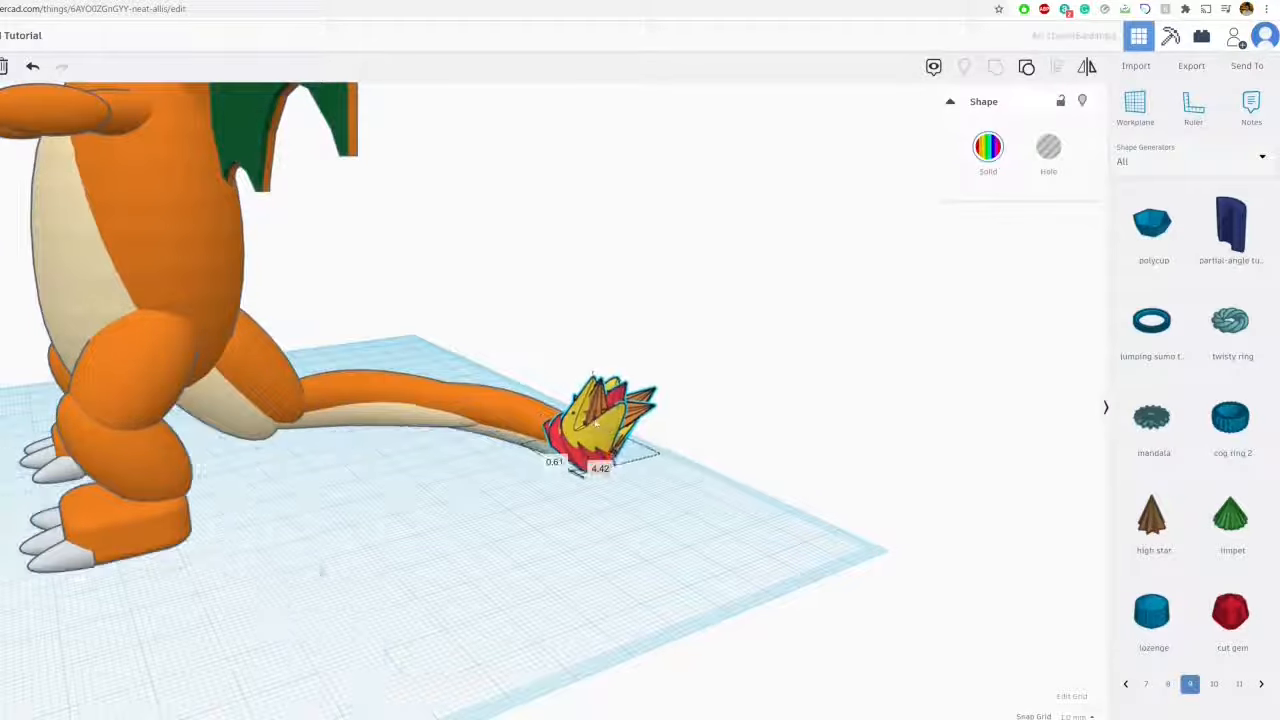
{"action": "left_click", "coordinate": [634, 325]}
{"action": "right_click_drag", "start_coordinate": [634, 325], "coordinate": [626, 391]}
{"action": "scroll", "coordinate": [543, 397], "scroll_direction": "down", "scroll_amount": 4}
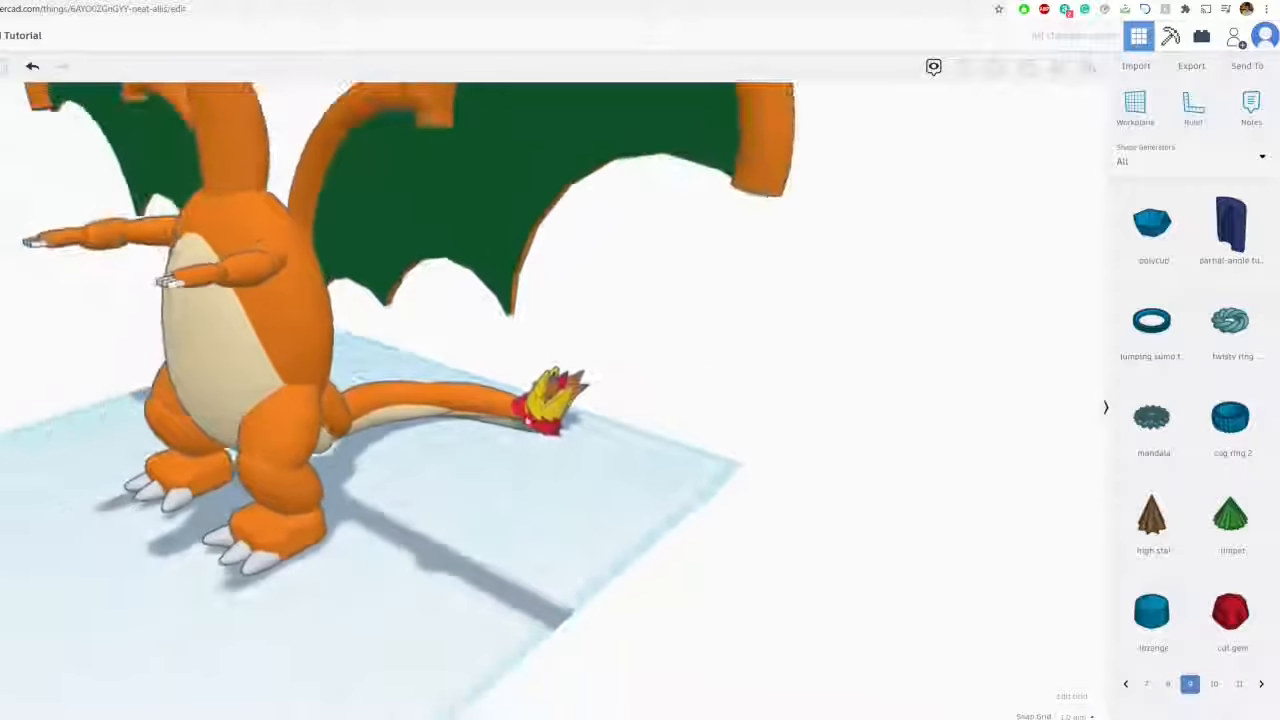
{"action": "right_click_drag", "start_coordinate": [543, 397], "coordinate": [590, 452]}
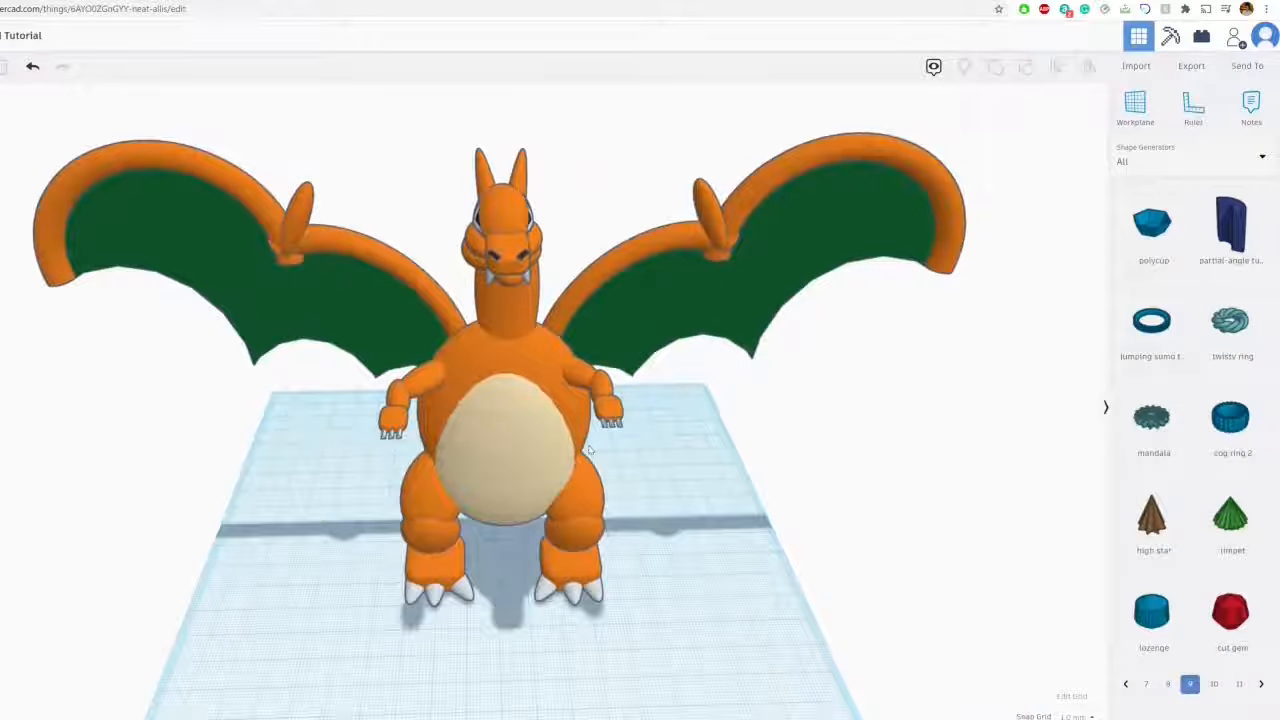